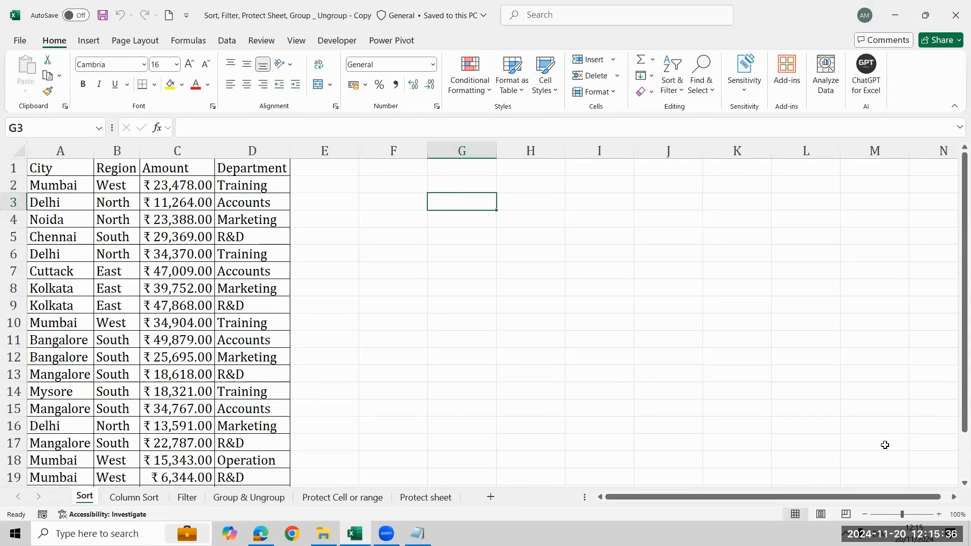
- Enter the label "Sort asc To Desc" in cell G2
click(576, 104)
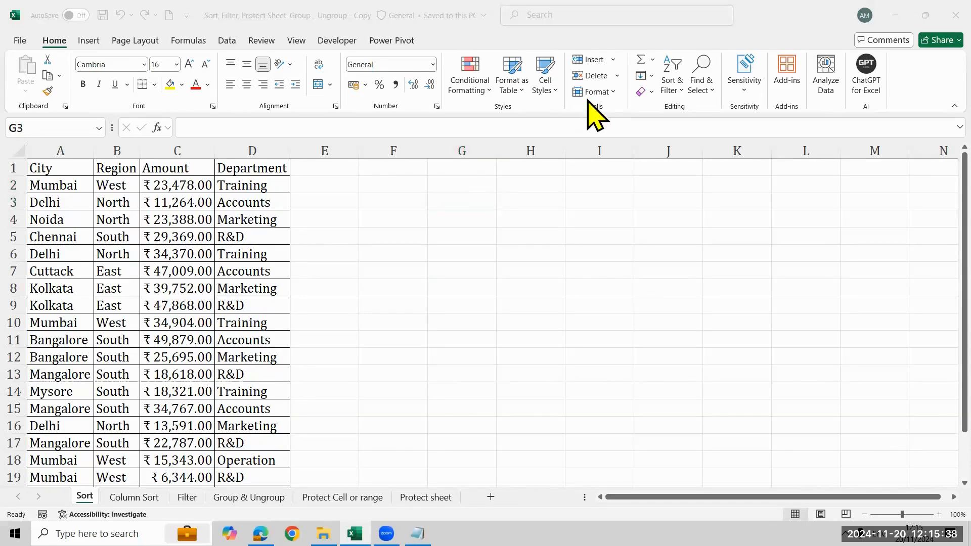
click(461, 198)
key(Up)
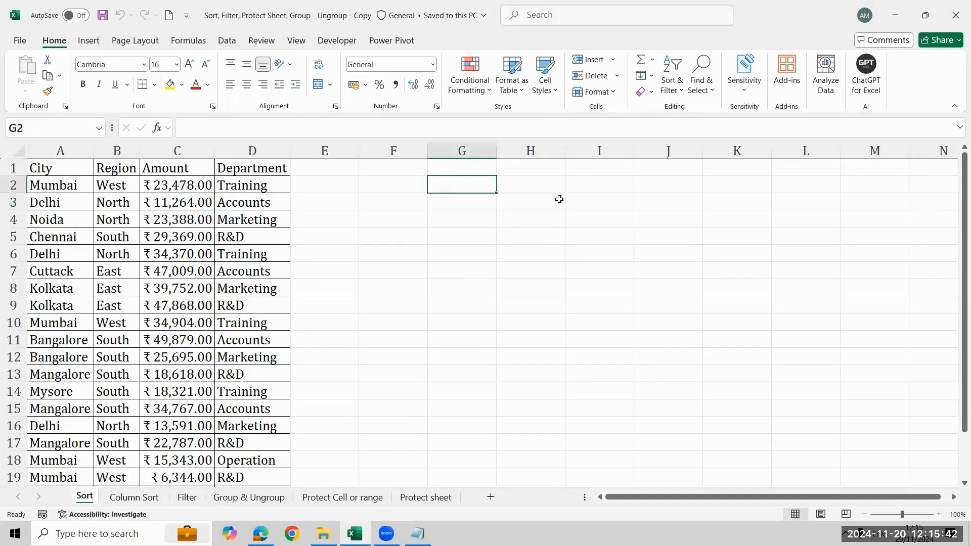
text(A)
key(BackSpace)
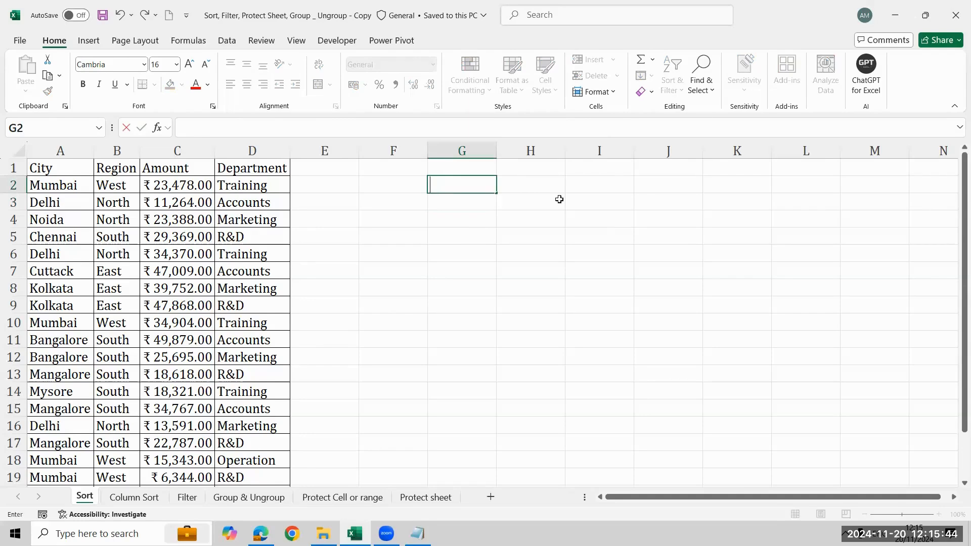
text(Sort asc)
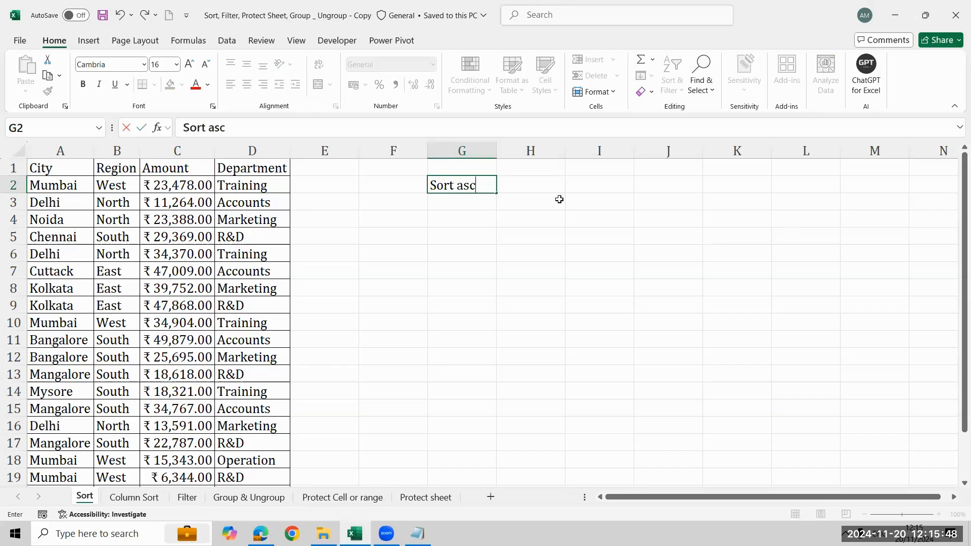
text( To Desc)
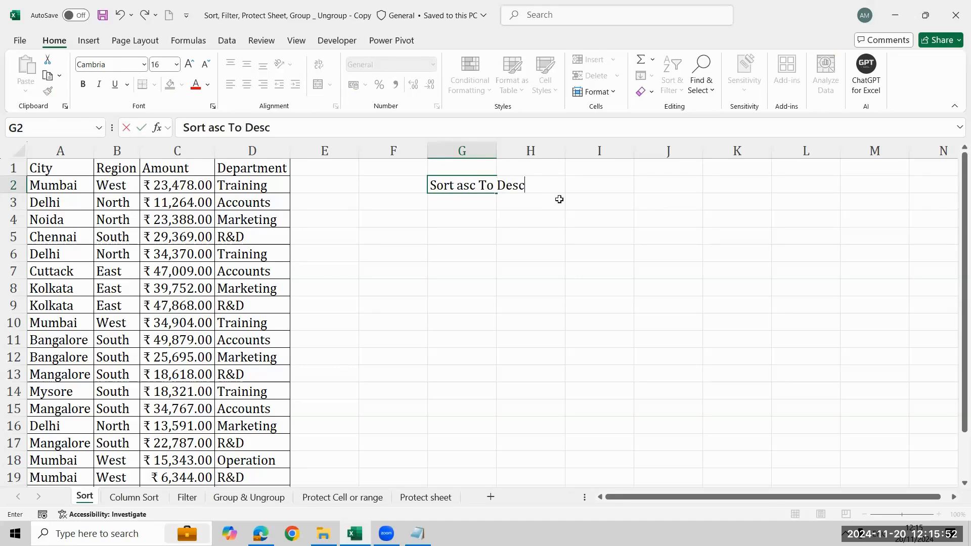
key(Return)
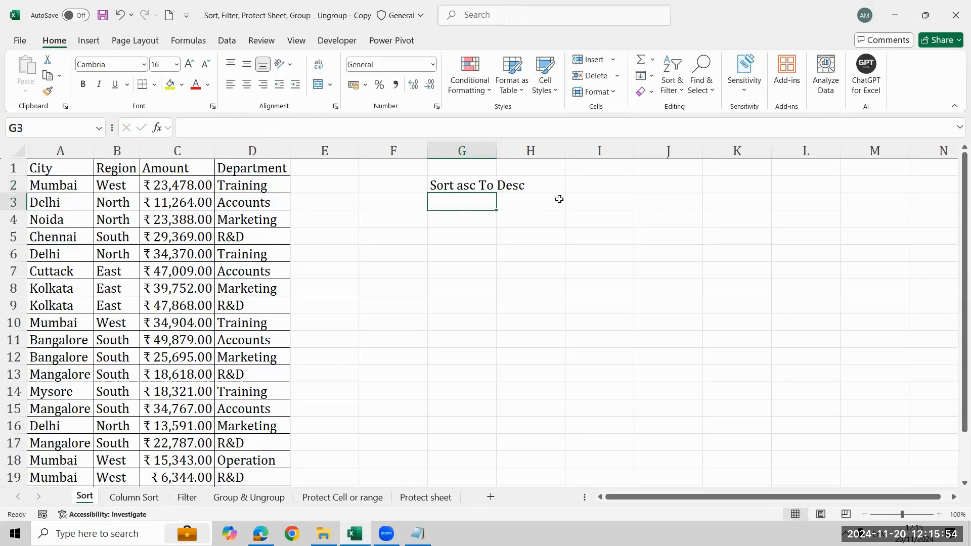
- Enter the label "Sort Desc to Asc" in cell G3
text(Sort Desc to )
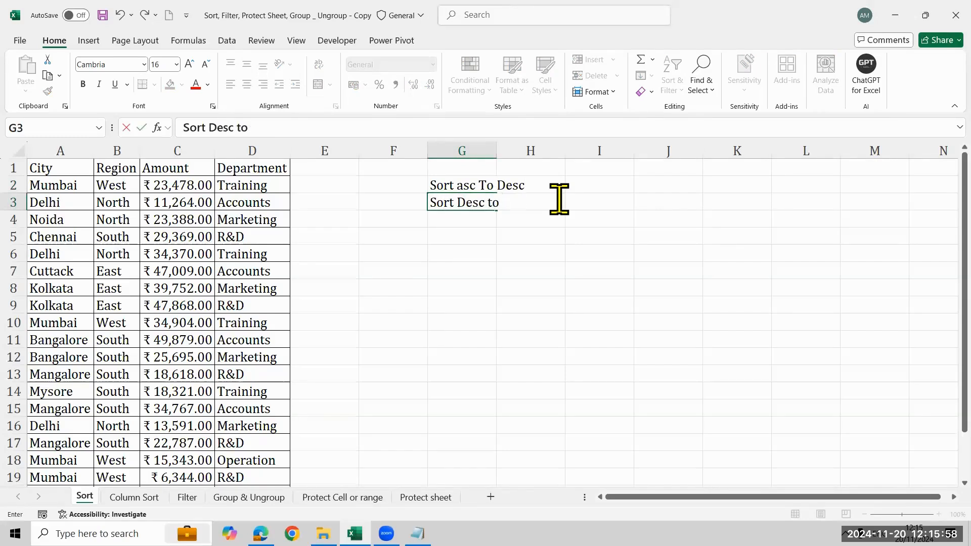
text(Asc)
key(Up)
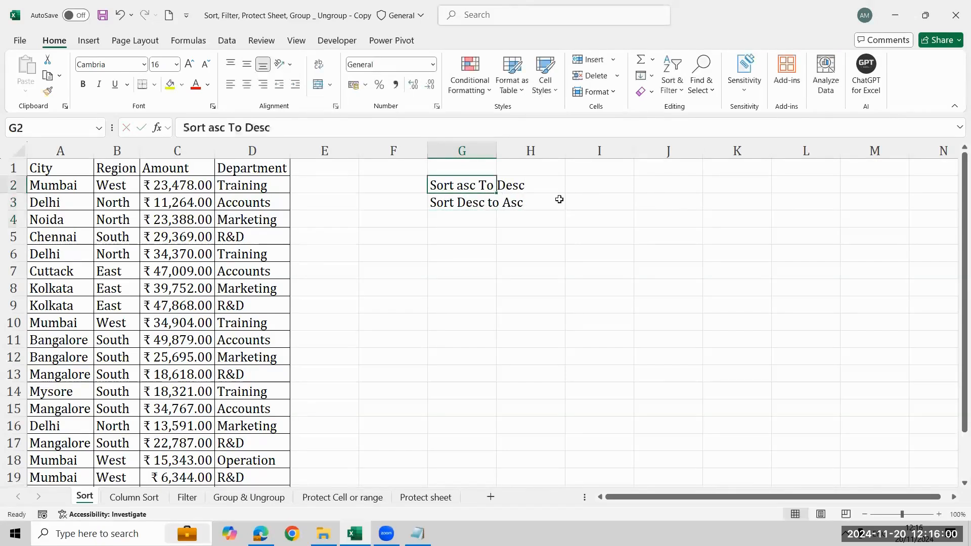
- Enter "A to Z" in cell I2, in line with the ascending sort label
key(Right)
key(Right)
text(A to)
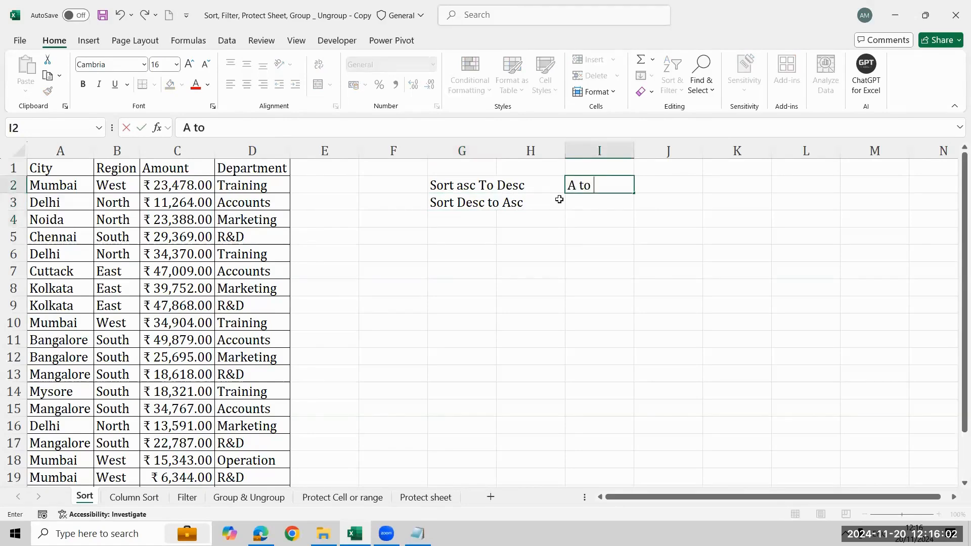
key(Return)
key(Up)
key(F2)
text(Z)
key(Return)
- Enter "Z to A" in cell I3, in line with the descending sort label
text(Z to)
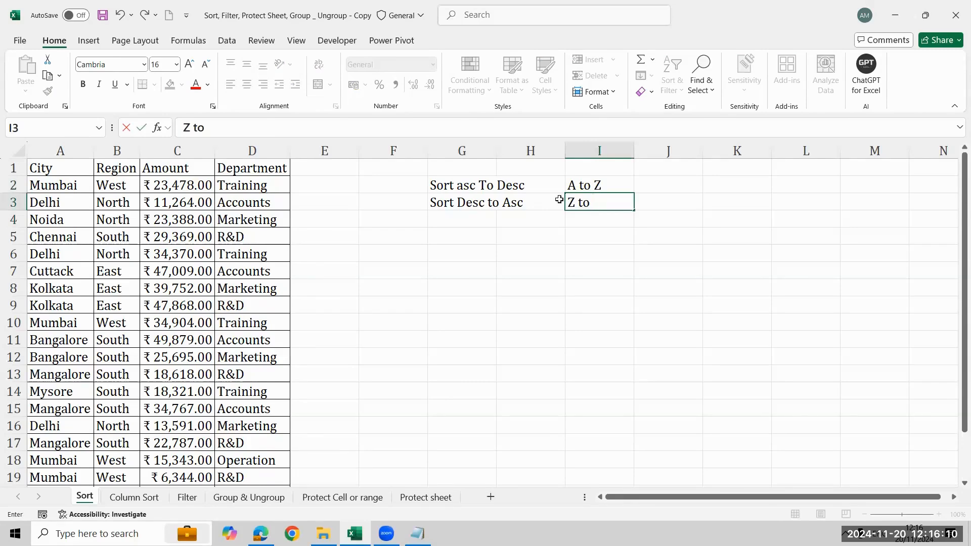
text( A)
key(Return)
- Correct the label in G2 to read "Sort asc to Desc" with a lowercase "to"
key(Left)
key(Left)
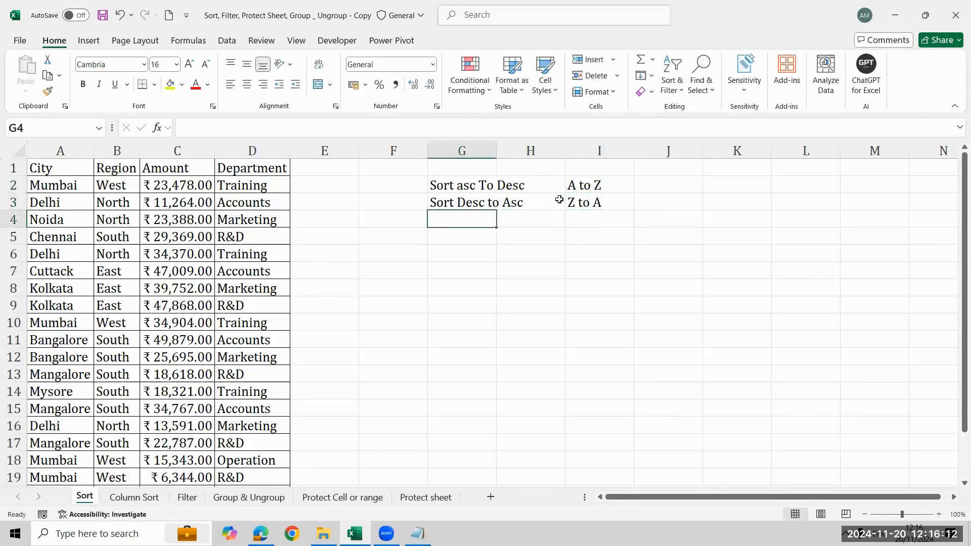
key(Up)
key(Up)
key(F2)
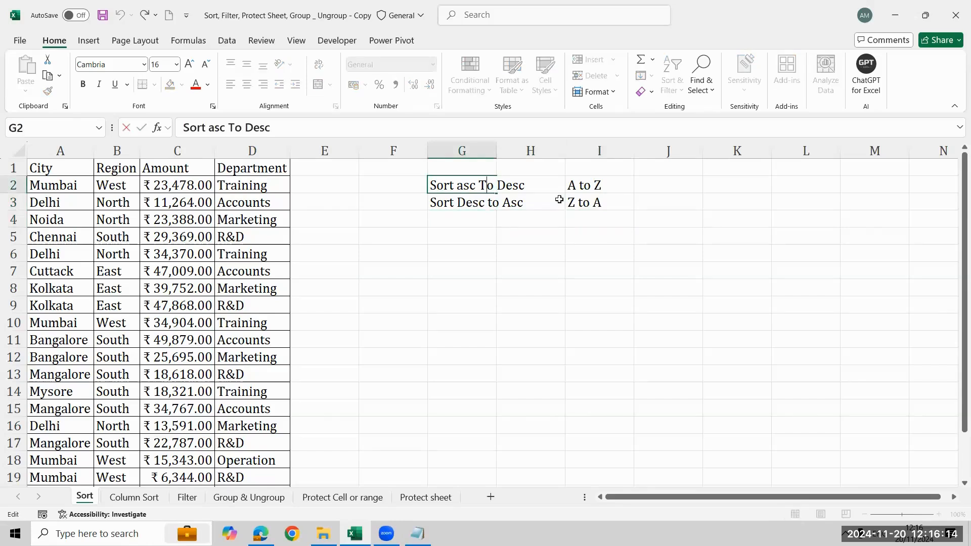
key(BackSpace)
text(t)
key(Return)
key(Down)
key(Down)
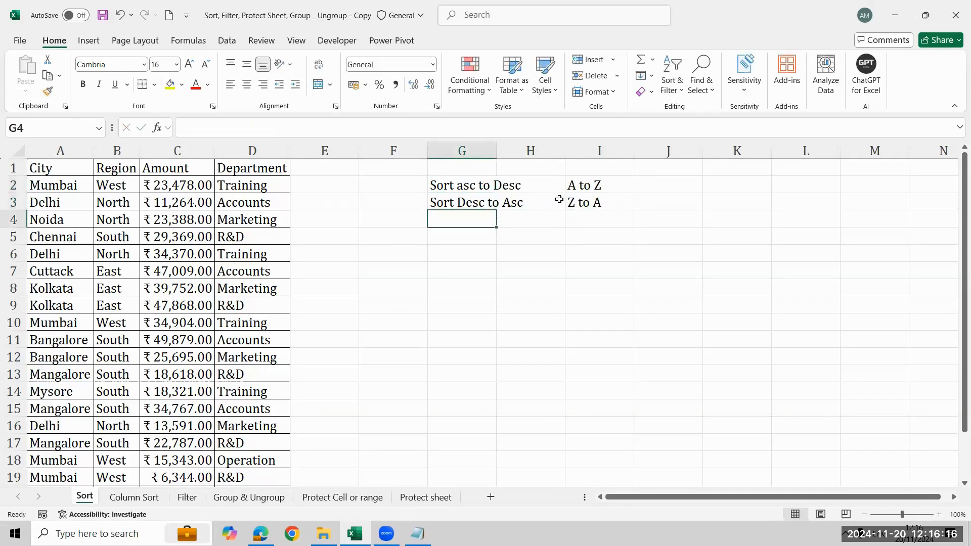
- Enter the note "Alt A SA" in cell G5
key(Up)
key(Down)
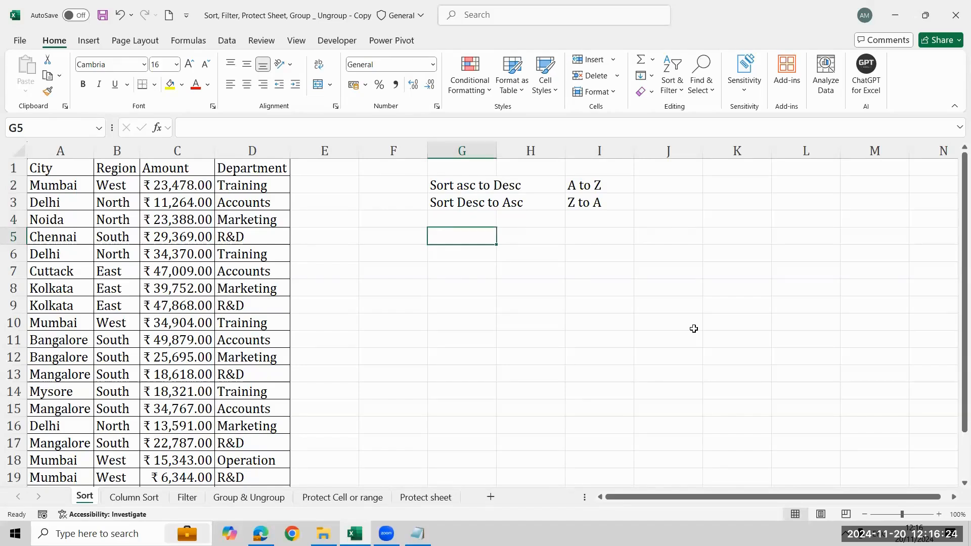
text(Alt +)
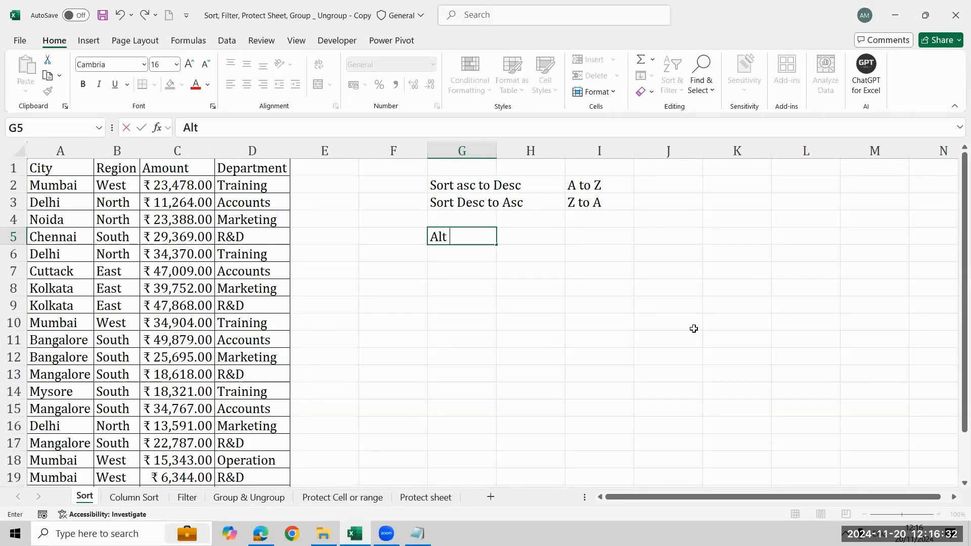
text(A SA)
key(Up)
key(Right)
key(Left)
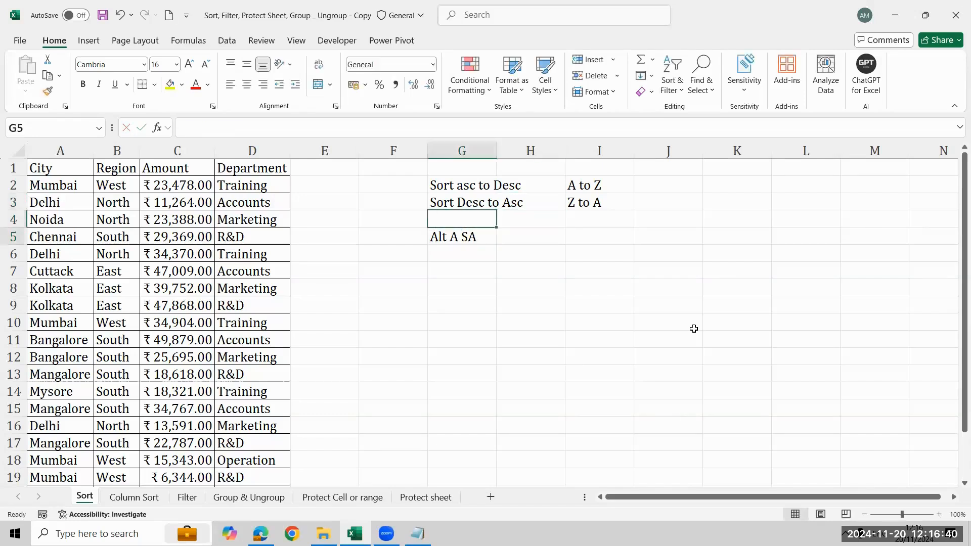
- Move the "Alt A SA" note from G5 to cell J2, in the row of the ascending sort label
key(Down)
key(ctrl+c)
key(Right)
key(Right)
key(Right)
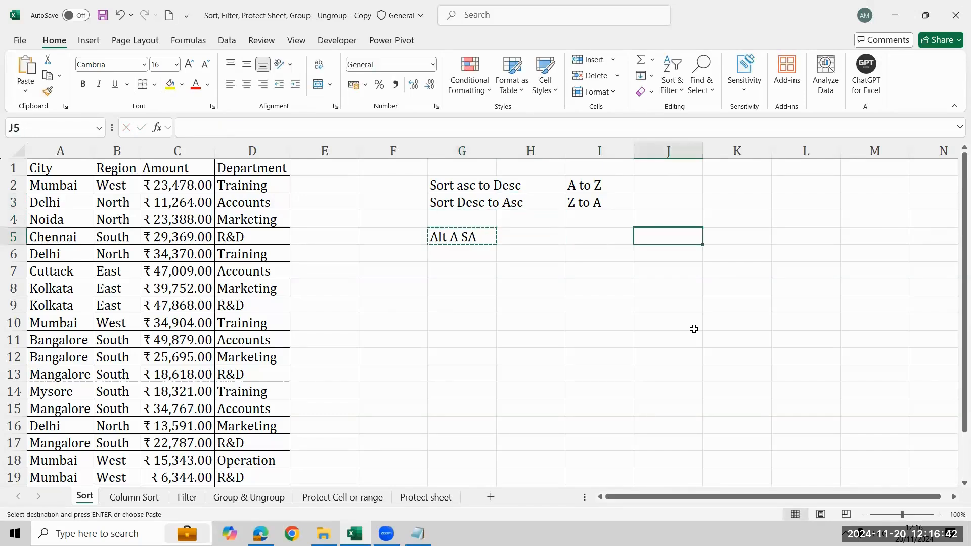
key(Up)
- Fill the J2 note down into J3 and edit the copy to "Alt A SD"
key(Up)
key(Up)
key(Return)
key(Down)
key(ctrl+d)
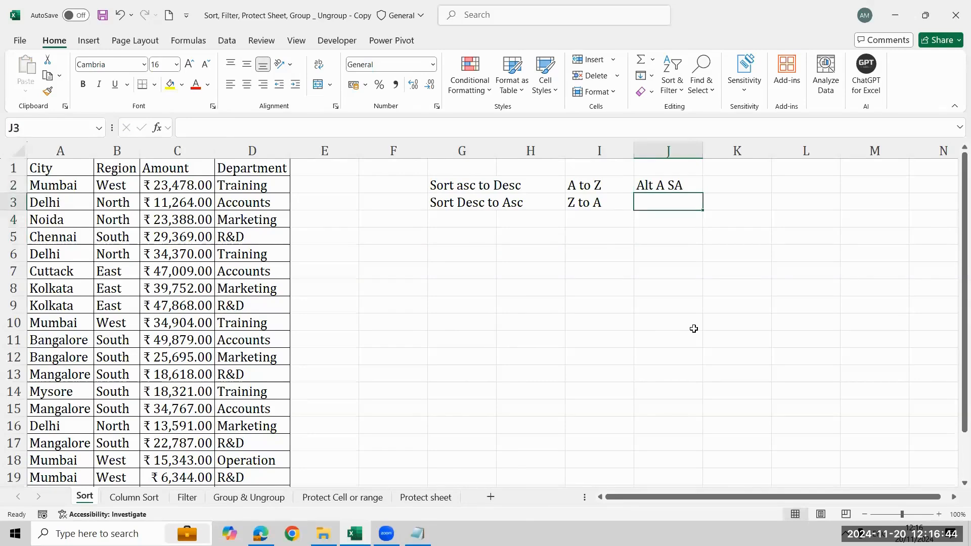
key(Down)
key(Up)
key(F2)
key(BackSpace)
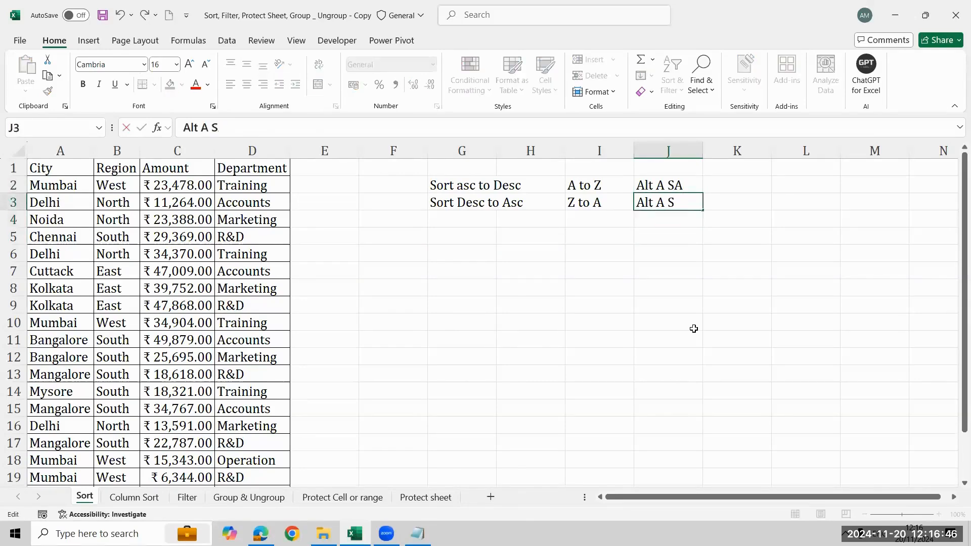
text(D)
key(Return)
key(Up)
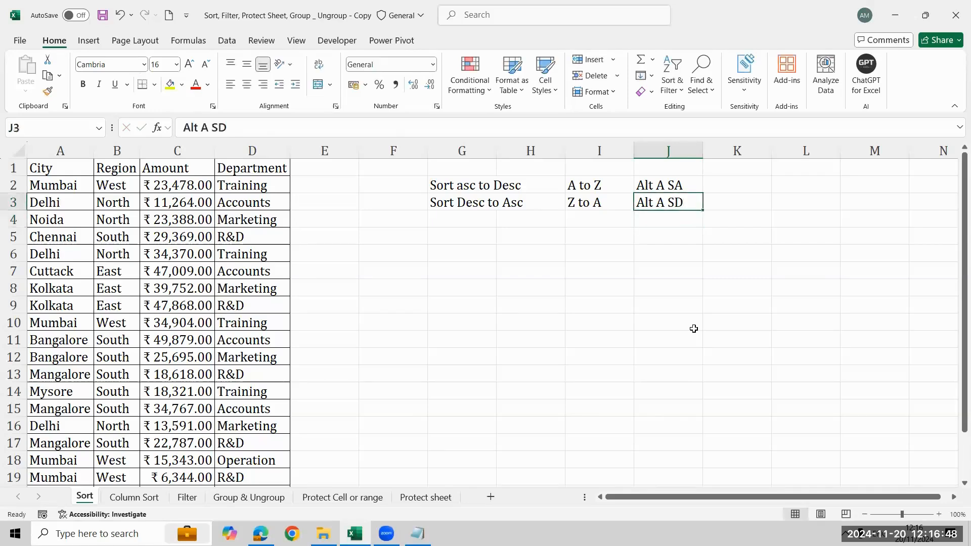
- Fill the J3 note down into J4 and edit the copy to "Alt A SS"
key(Down)
key(ctrl+d)
key(F2)
key(BackSpace)
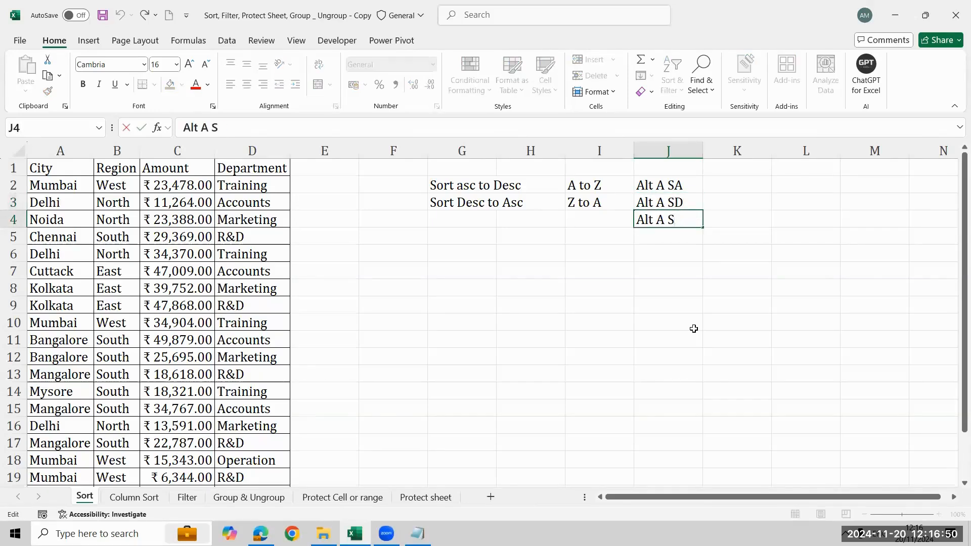
text(S)
key(Return)
key(Up)
key(Up)
key(Up)
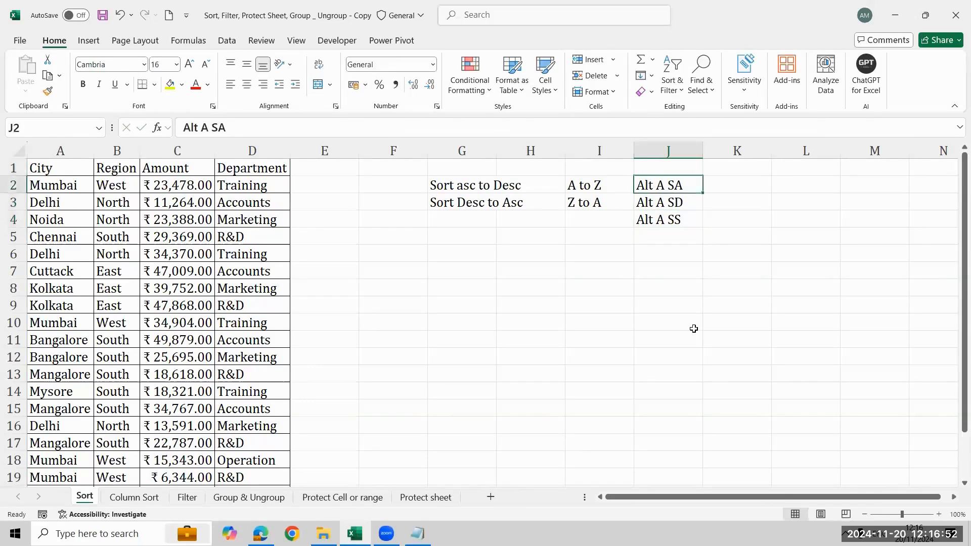
key(shift+Down)
key(shift+Down)
key(Down)
key(Down)
key(Down)
key(Down)
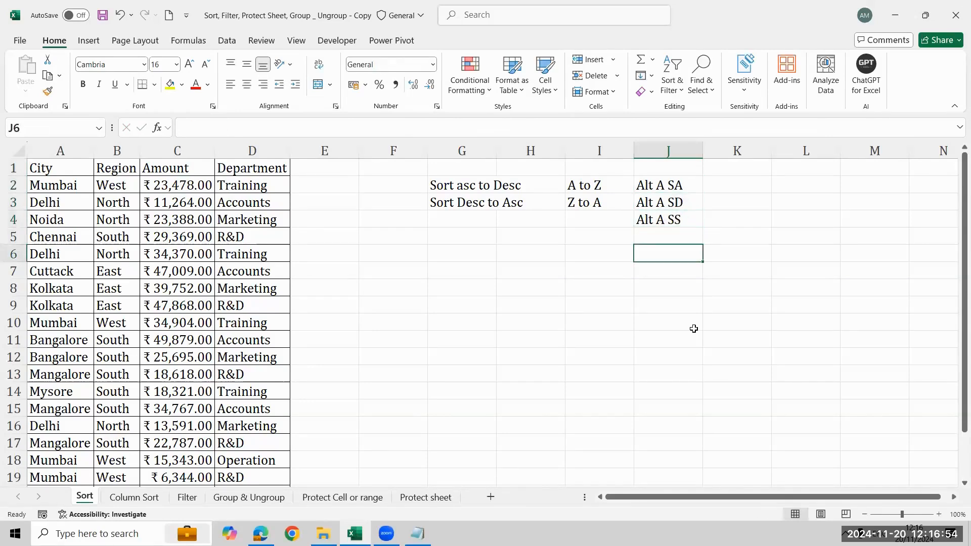
- Enter the note "Alt A D" in cell H6
key(Left)
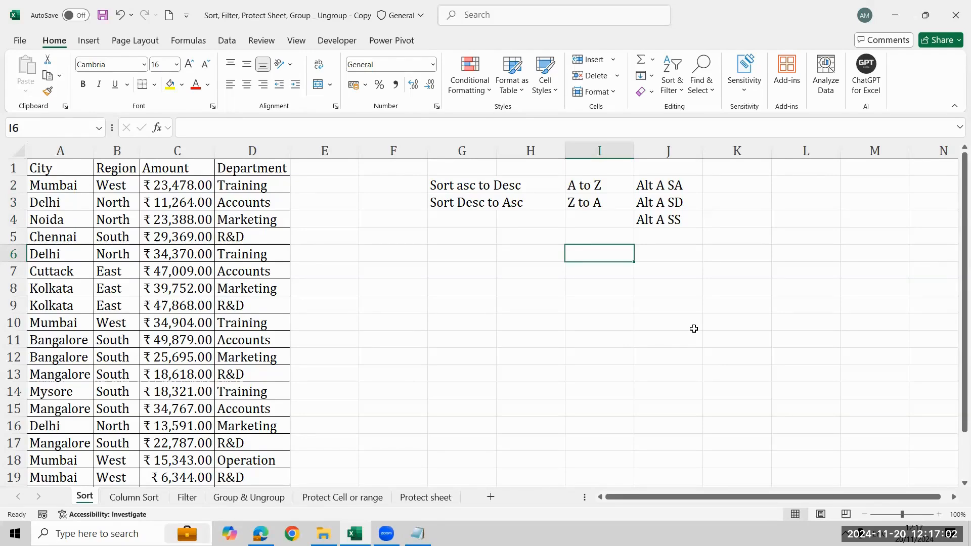
key(Left)
key(Left)
key(Right)
text(Alt+)
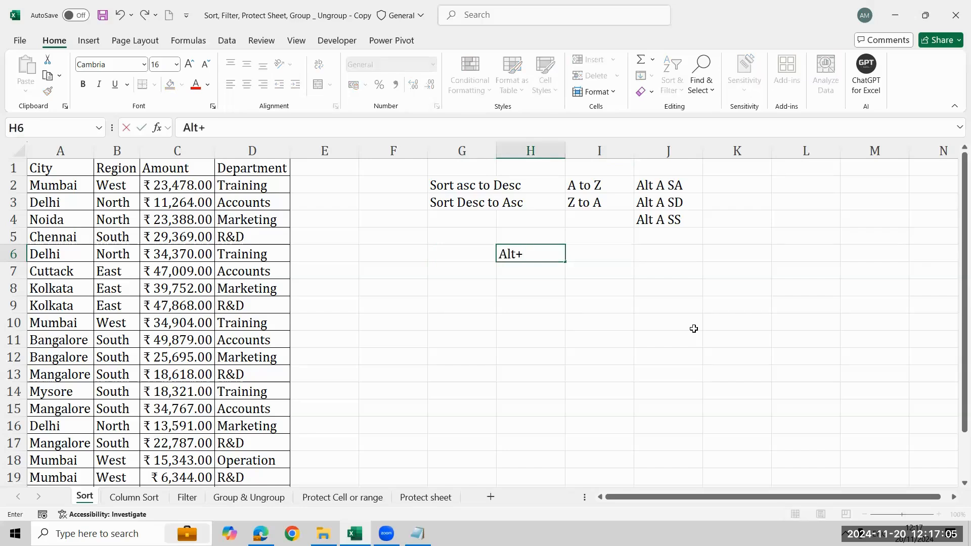
key(BackSpace)
text(A S)
text(D)
key(Return)
key(Up)
key(F2)
key(BackSpace)
text(D)
key(Return)
- Enter the label "Data validation" in cell G6, beside the "Alt A D" note
key(Up)
key(Up)
key(Left)
key(Down)
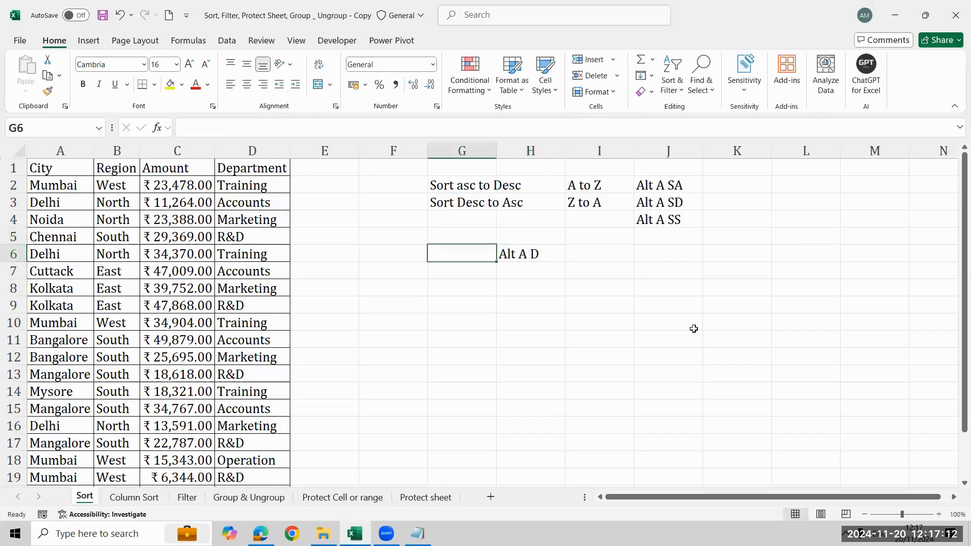
text(Data v)
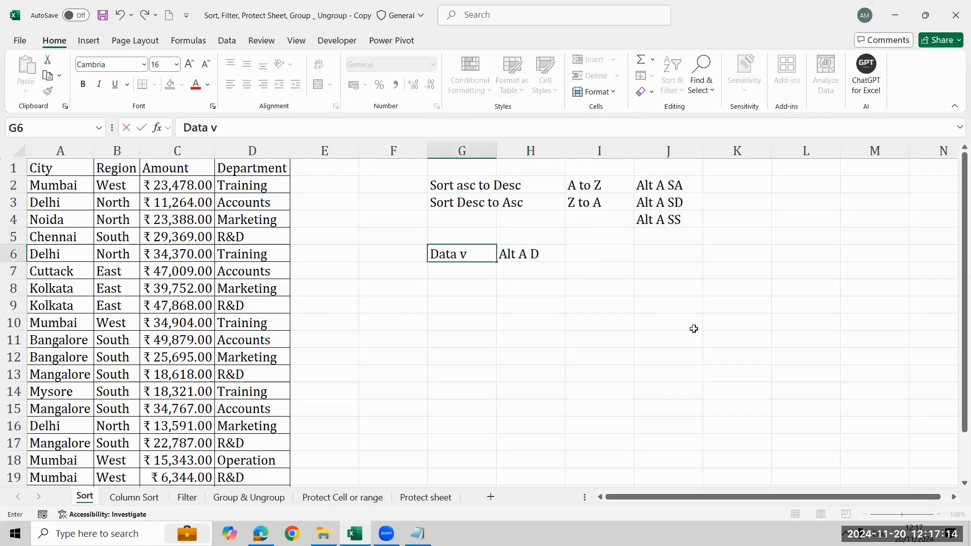
text(alidation)
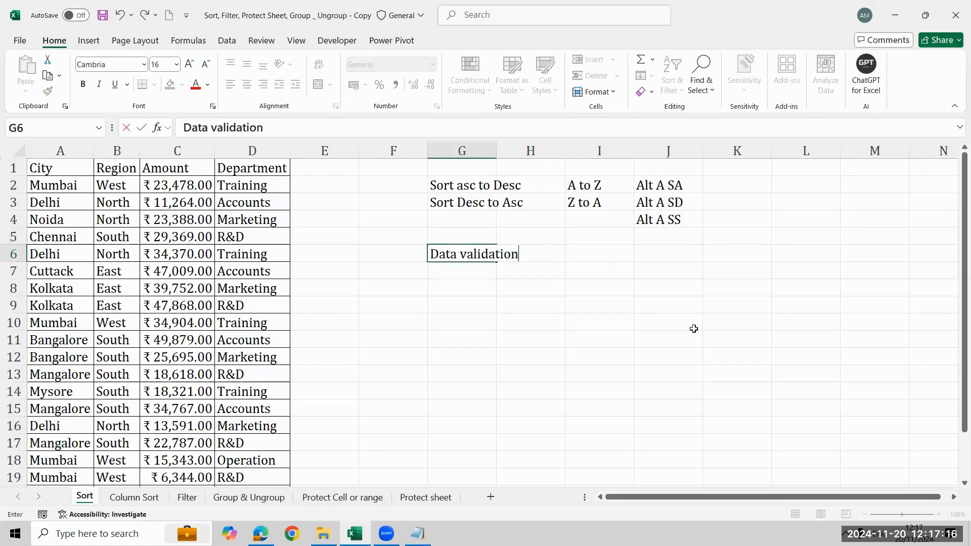
key(Return)
- AutoFit the width of column G to the "Data validation" label in G6
key(Up)
key(alt)
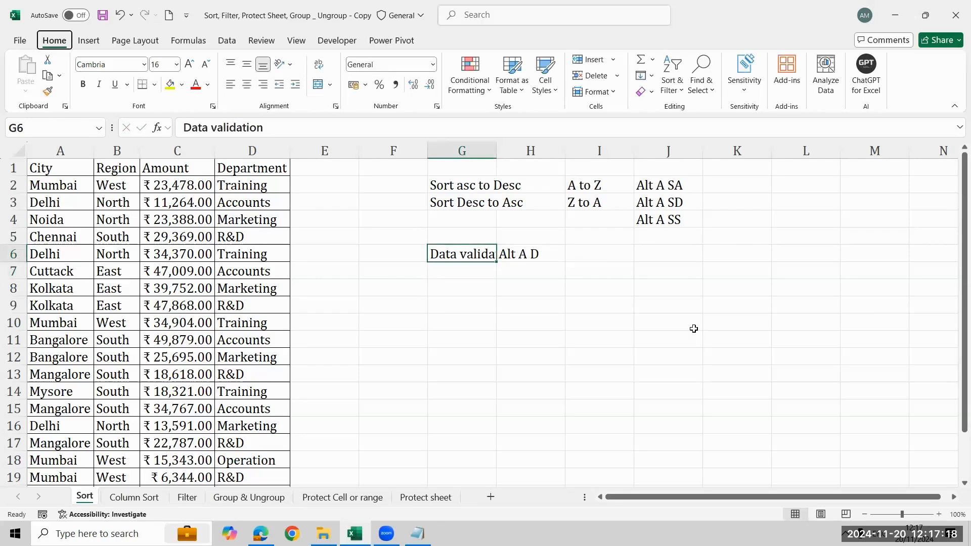
key(h)
key(o)
key(i)
key(Right)
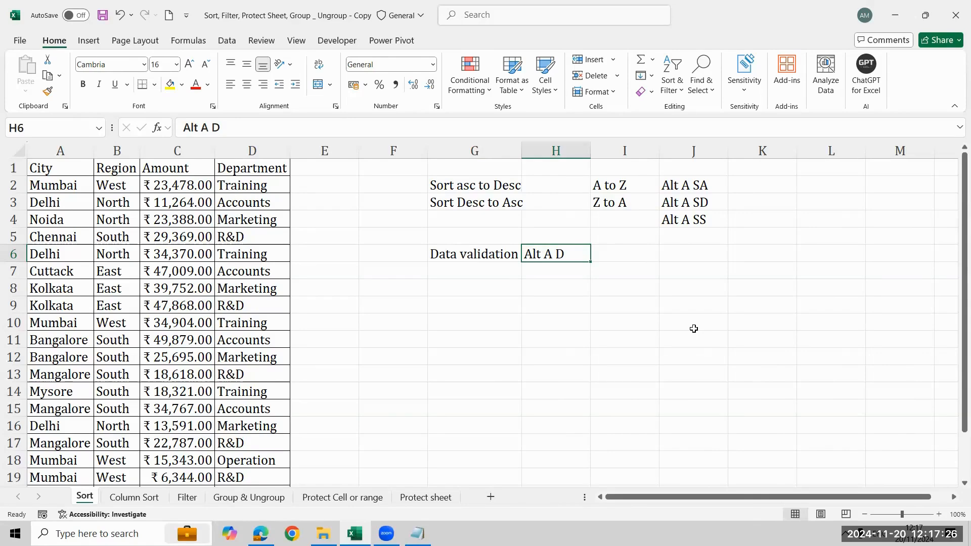
- Enter the label "Advance Sort" in cell G4, in the row of the "Alt A SS" note
key(Up)
key(Up)
key(Left)
text(Advance )
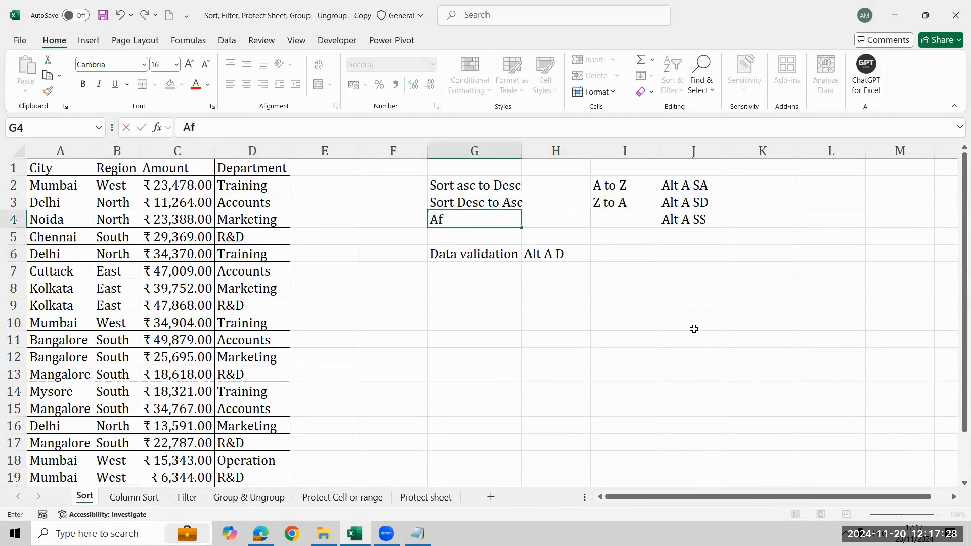
text(Co)
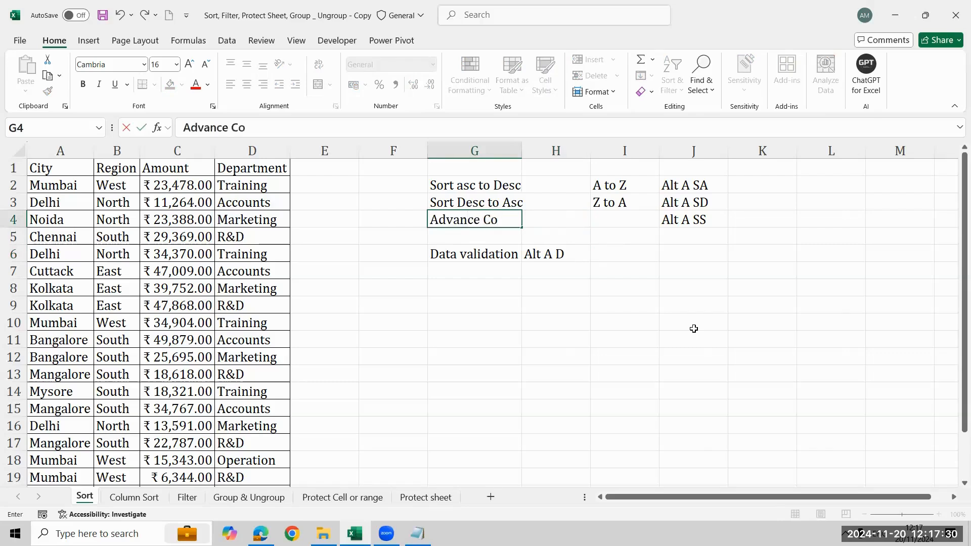
key(BackSpace)
key(BackSpace)
text(Sort)
key(Return)
key(Up)
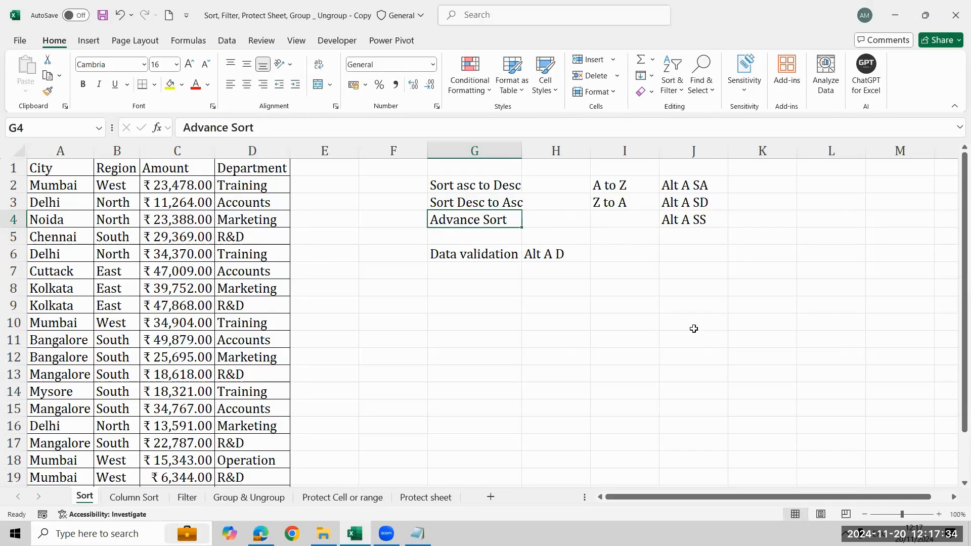
- Select the sort notes in the range G2:J4
key(shift+Right)
key(shift+Right)
key(shift+Right)
key(shift+Up)
key(shift+Up)
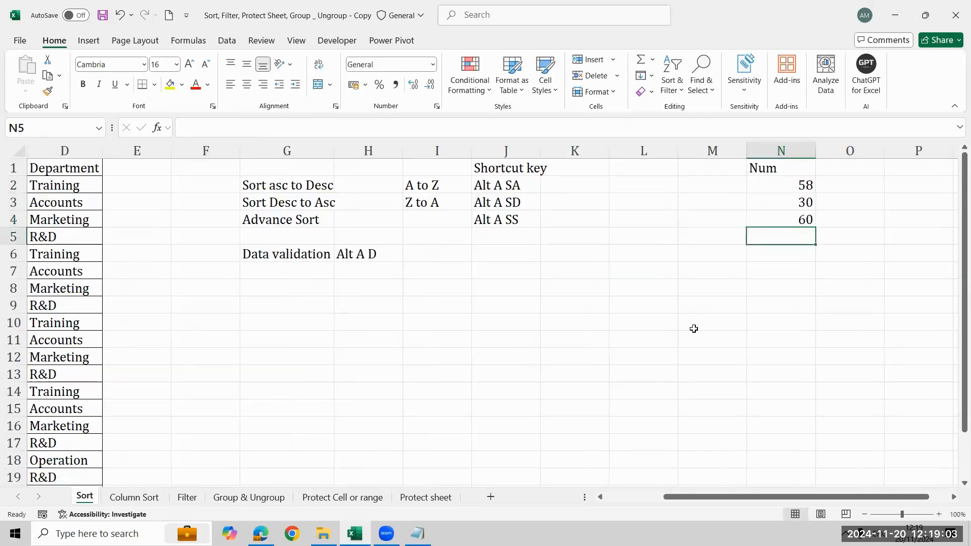
- Enter 90 and 40 below the existing values in the Num list, in cells N5 and N6
text(90)
key(Return)
text(40)
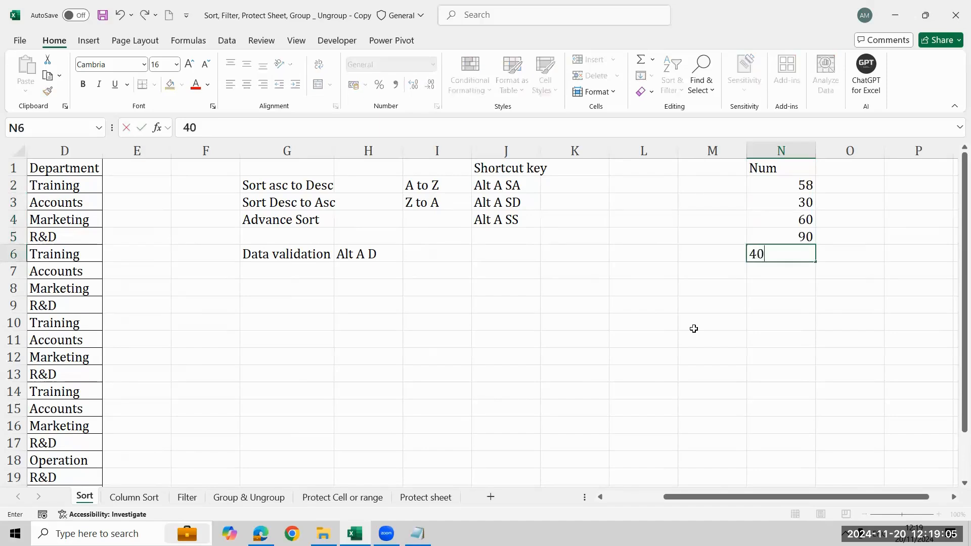
key(Return)
- Sort the Num values in column N from smallest to largest and select N2:N6
key(ctrl+Up)
key(ctrl+Up)
key(Down)
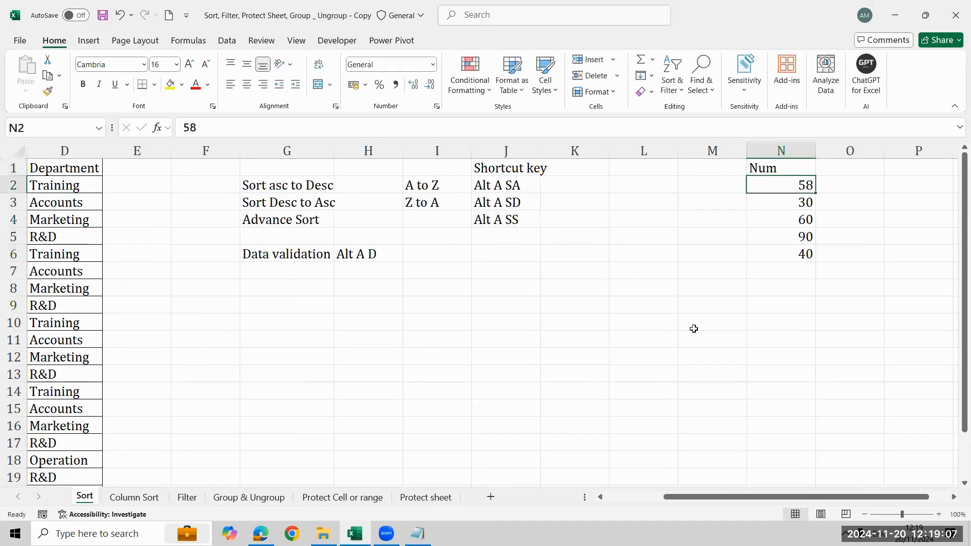
key(ctrl+shift+Down)
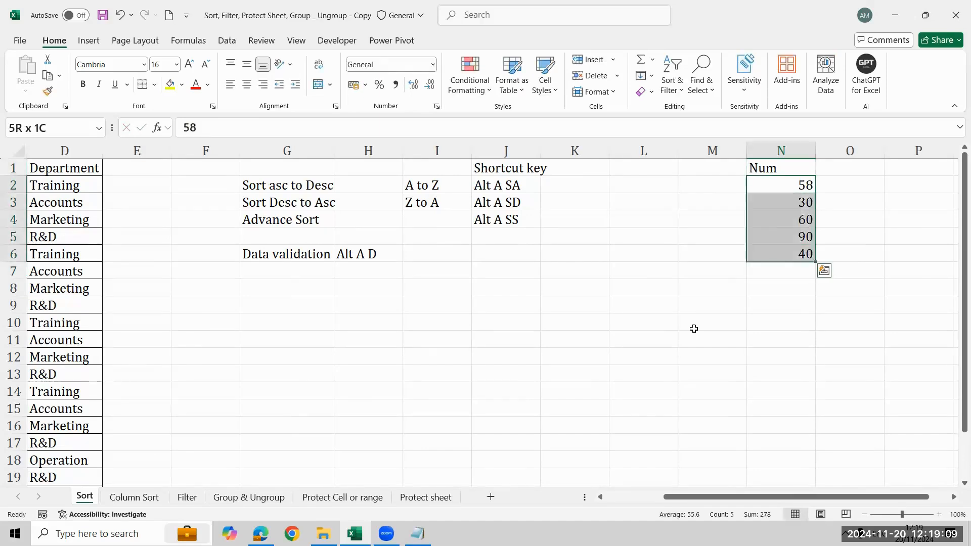
key(Down)
key(Up)
key(Up)
key(Down)
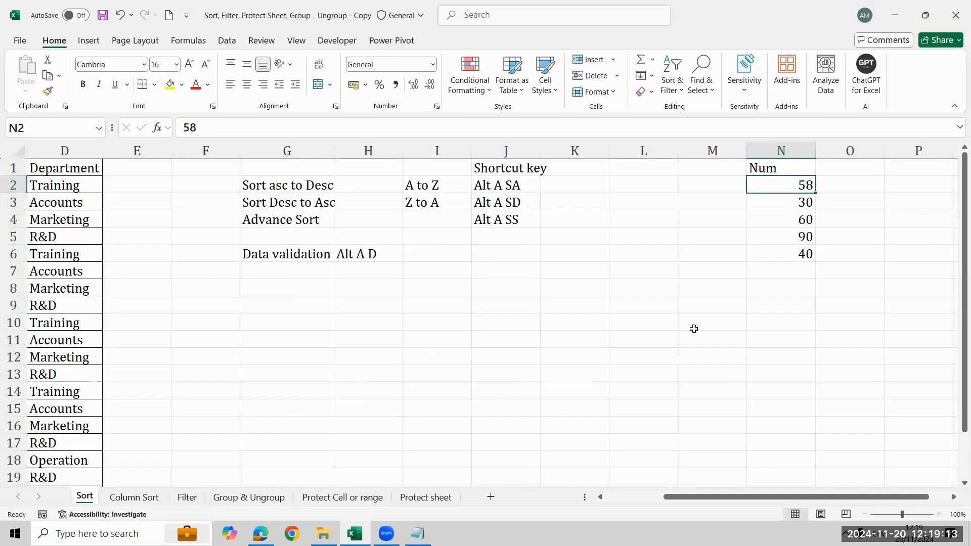
key(alt)
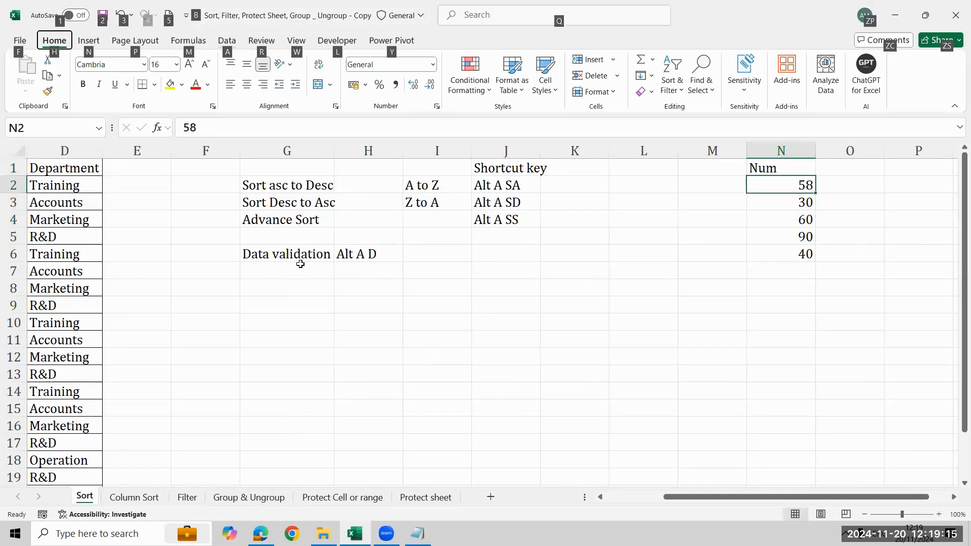
key(a)
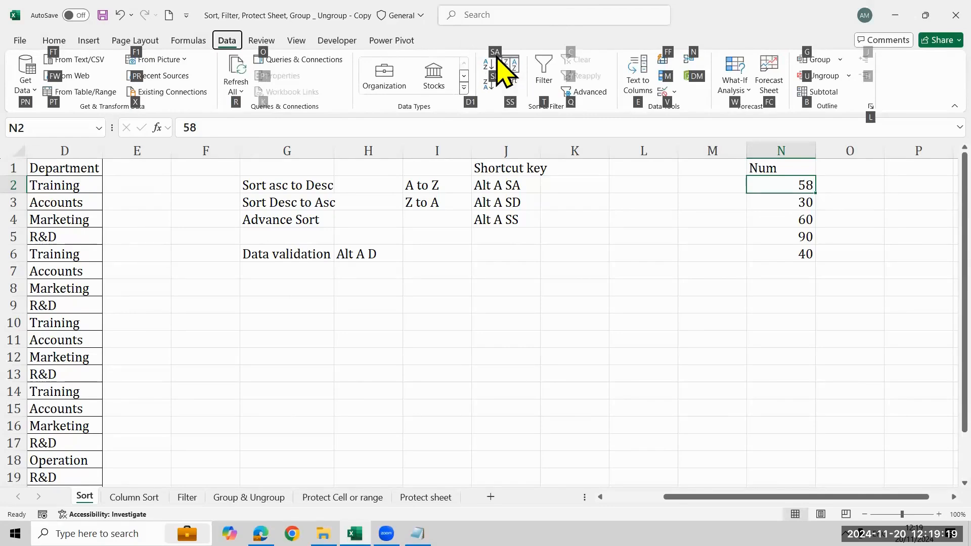
key(s)
key(a)
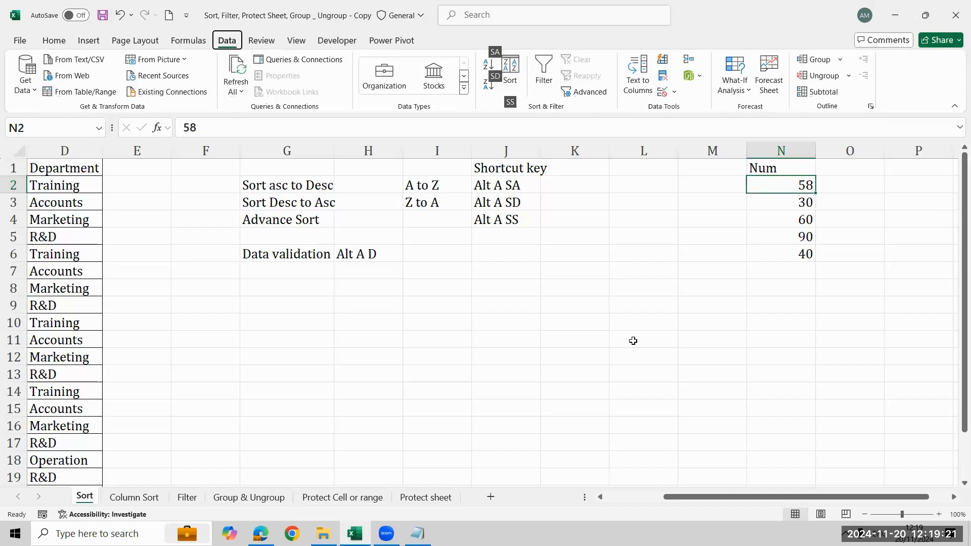
key(ctrl+shift+Down)
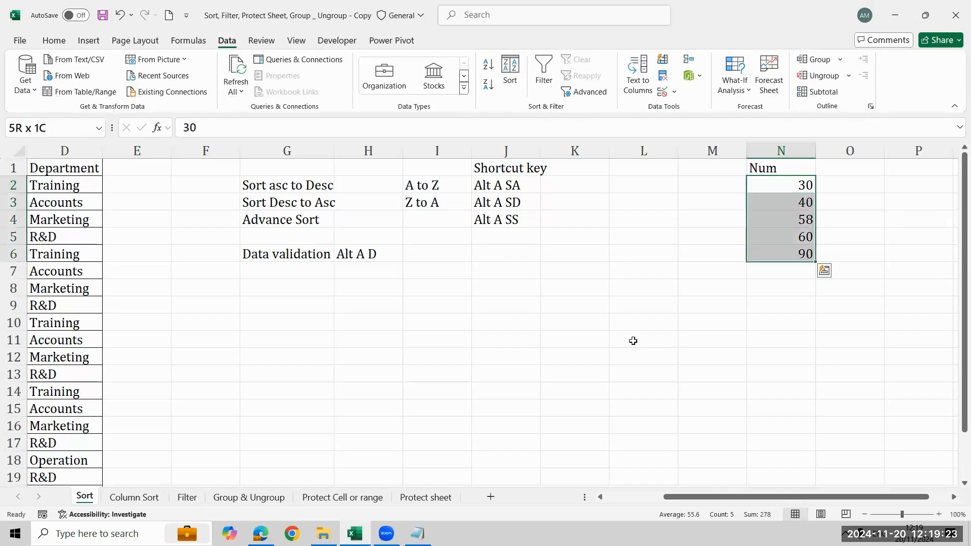
- Sort the Num values in column N from largest to smallest and select the list with its header
key(Up)
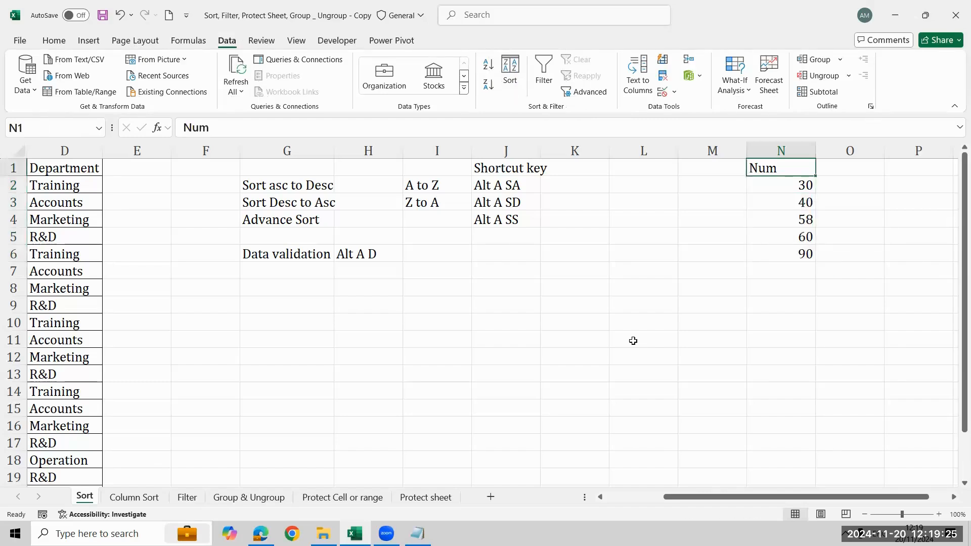
key(Down)
key(Down)
key(Up)
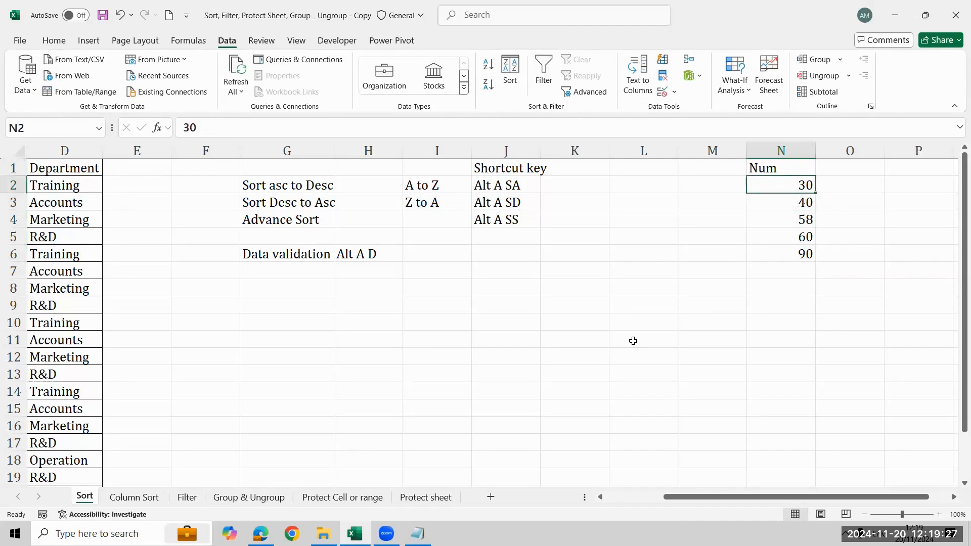
key(alt)
key(a)
key(s)
key(d)
key(Up)
key(ctrl+shift+Down)
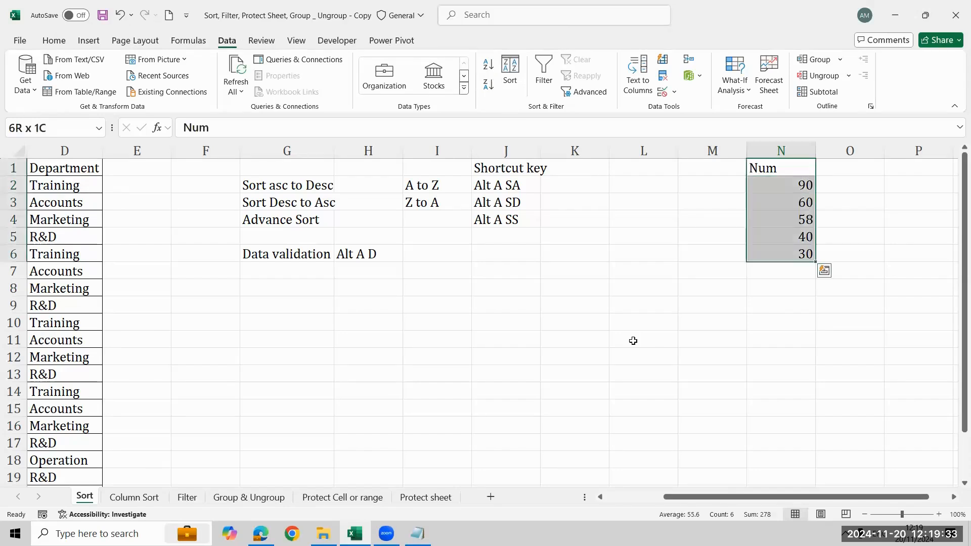
- Return to the first data row of the city table to look over its City and Region columns
key(ctrl+Left)
key(ctrl+Left)
key(ctrl+Left)
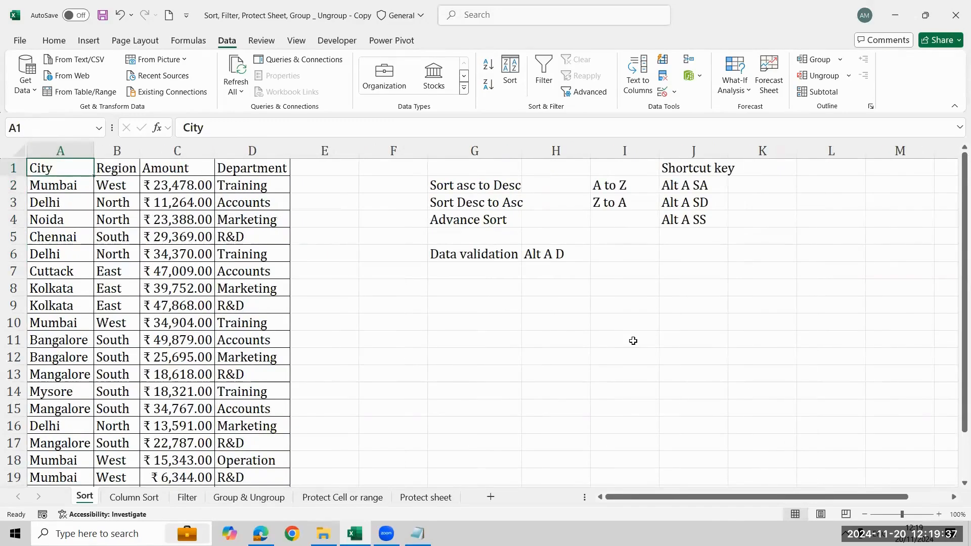
key(Down)
key(Right)
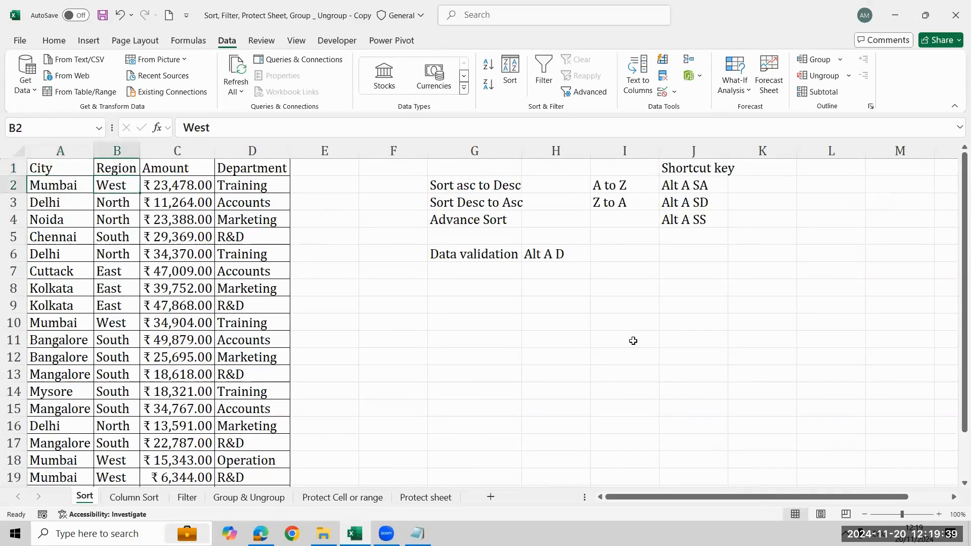
key(Left)
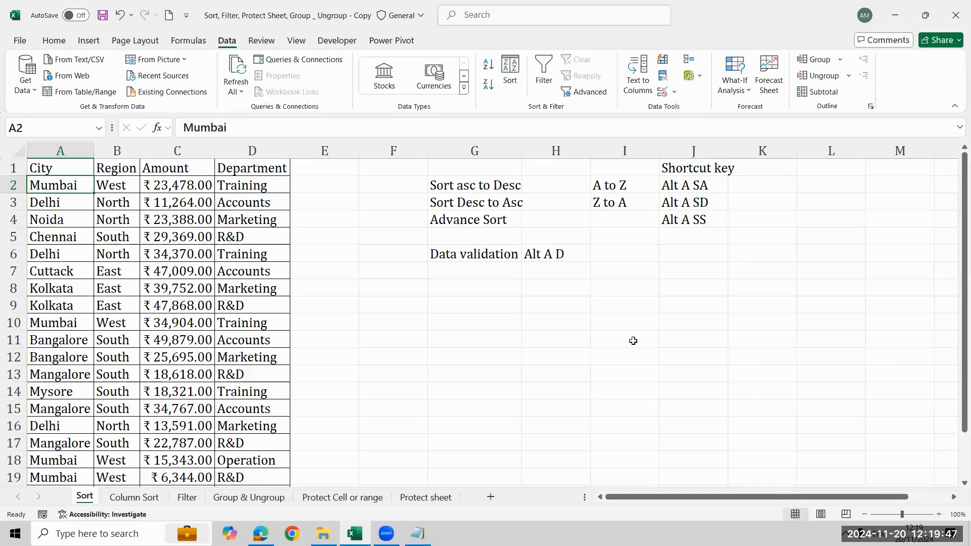
- Enter the note "A to Z" in cell G8, below the "Data validation" label
key(Right)
key(Right)
key(Right)
key(Right)
key(Right)
key(Down)
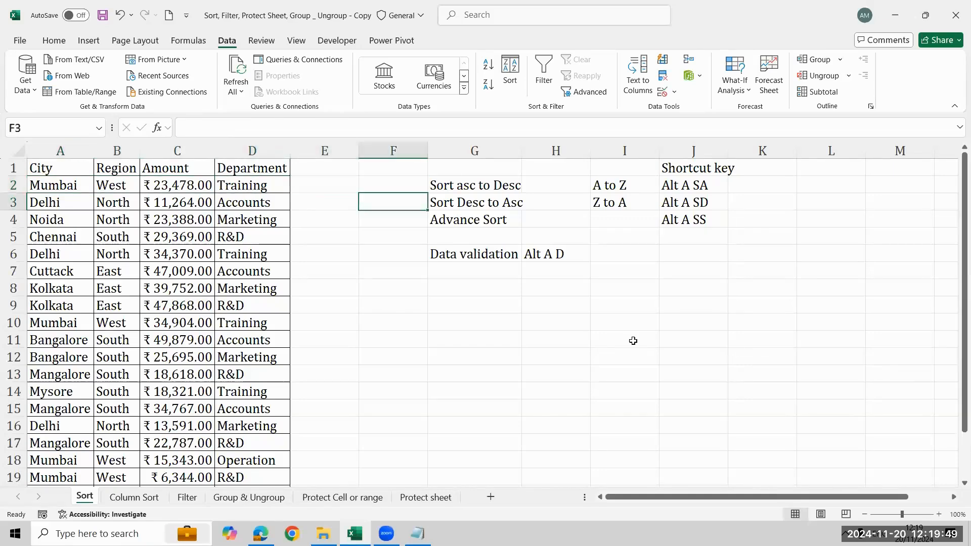
key(Down)
key(Down)
key(Down)
key(Down)
key(Down)
key(Down)
key(Right)
key(Right)
key(Up)
key(Left)
text(A)
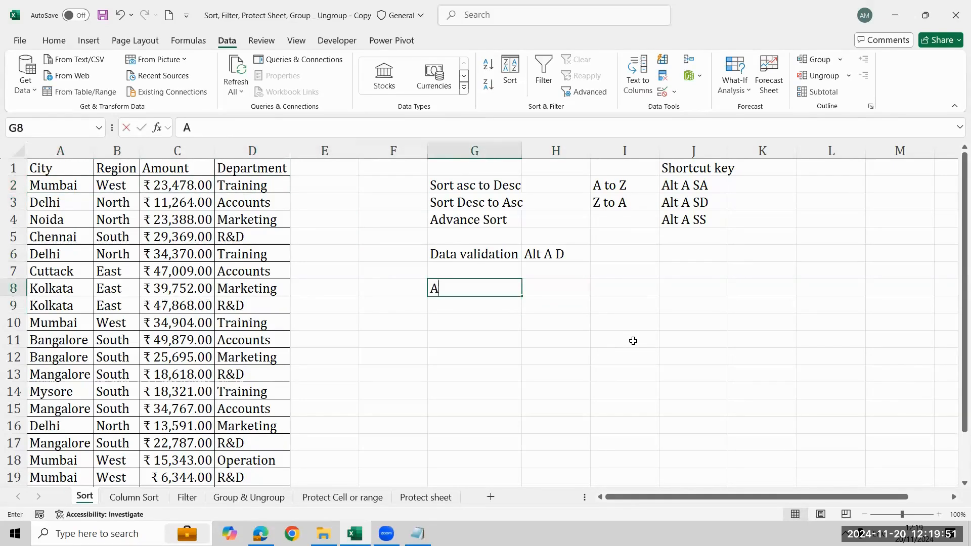
text( to Z)
key(Return)
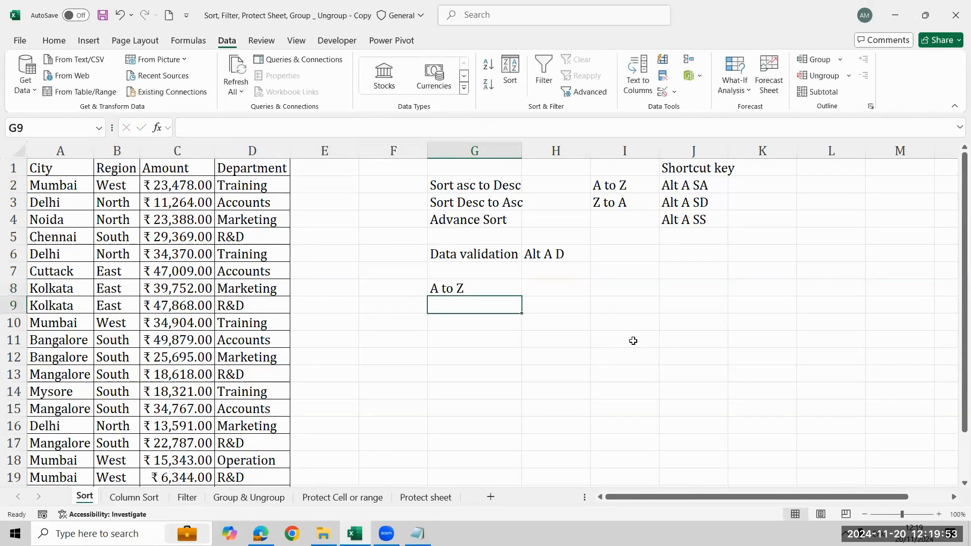
- Select the City column's entries from A2 down to the last record to review their extent
key(Up)
key(Left)
key(Left)
key(Left)
key(Left)
key(Left)
key(Left)
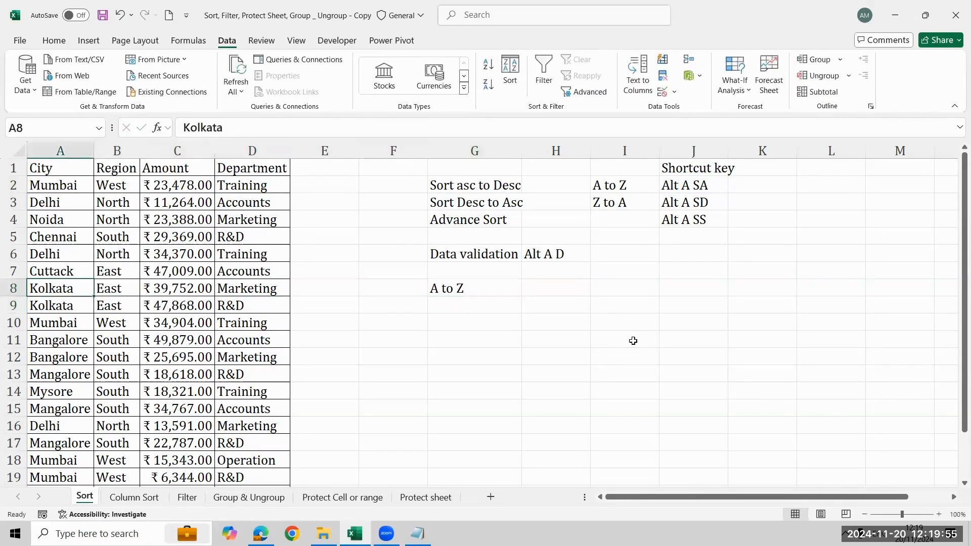
key(ctrl+Down)
key(ctrl+Up)
key(Down)
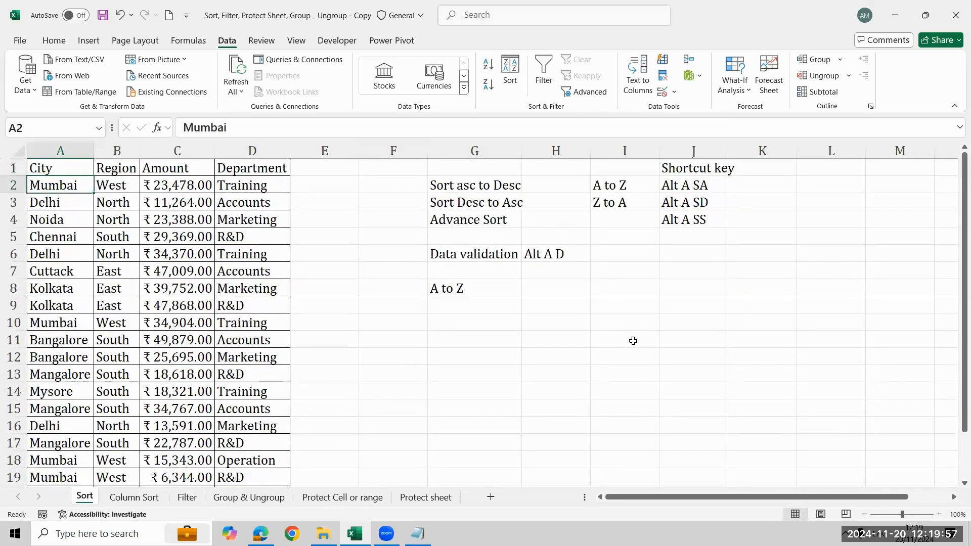
key(ctrl+shift+Down)
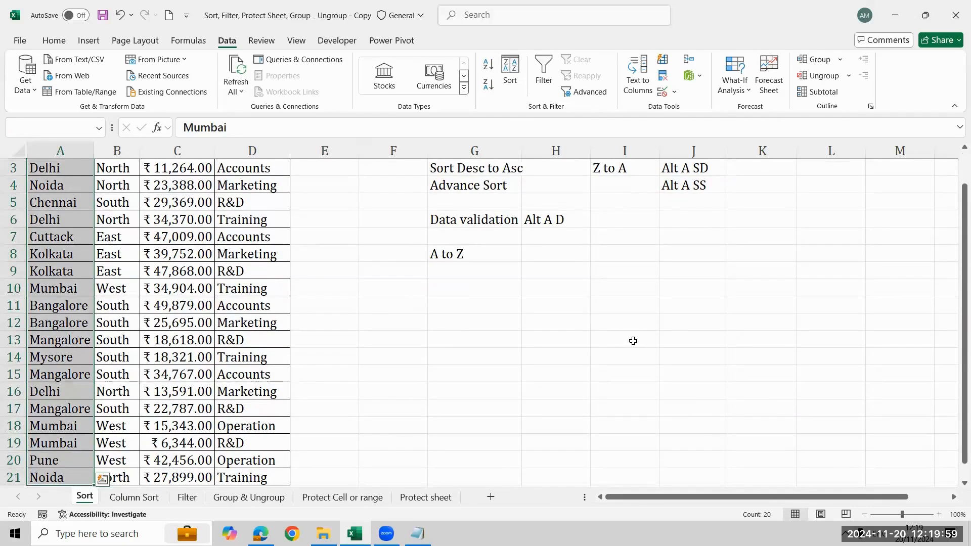
key(ctrl+shift+Up)
key(ctrl+shift+Down)
key(ctrl+shift+Up)
- Sort the city table by City from A to Z, starting from cell A2
key(Down)
key(Down)
key(Up)
key(Up)
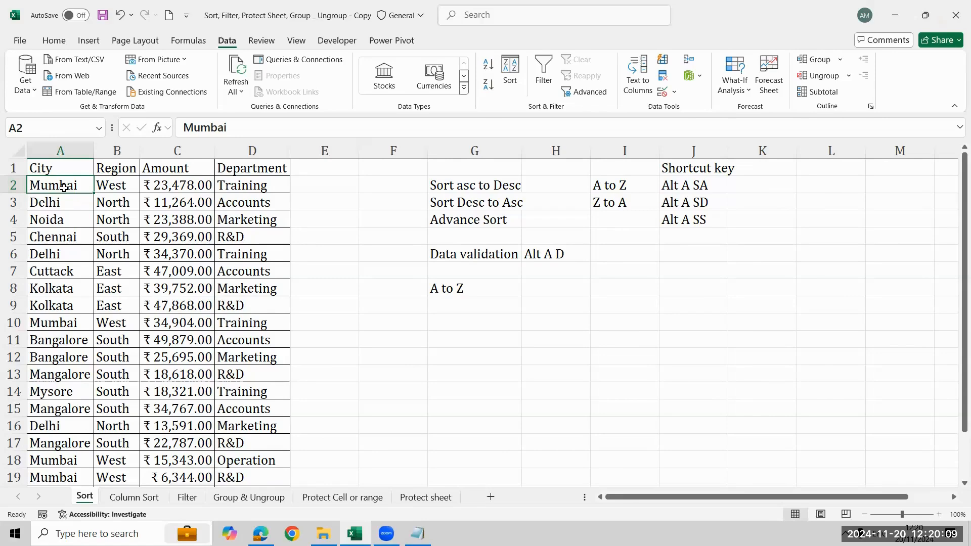
click(488, 66)
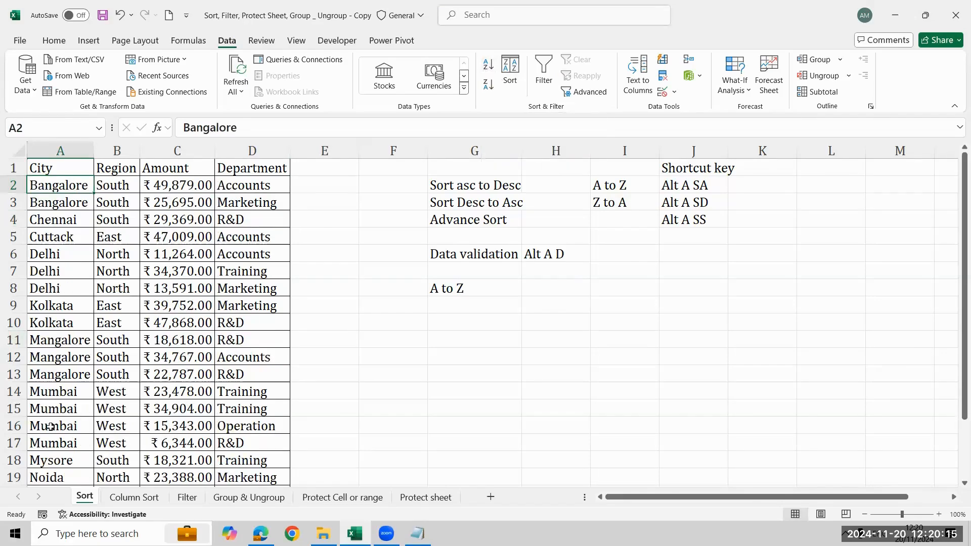
- Sort the city table by Region from A to Z, using the noted Alt A SA command
click(718, 183)
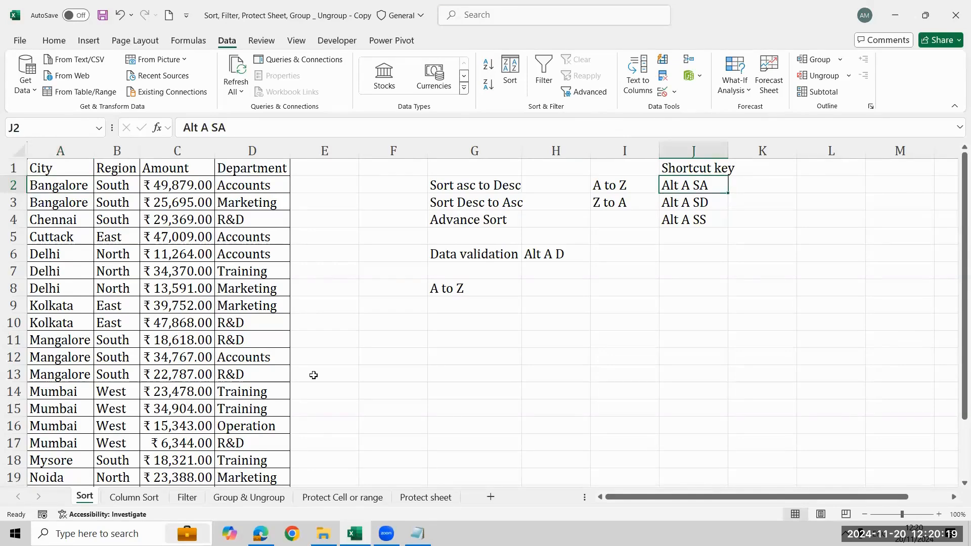
click(107, 191)
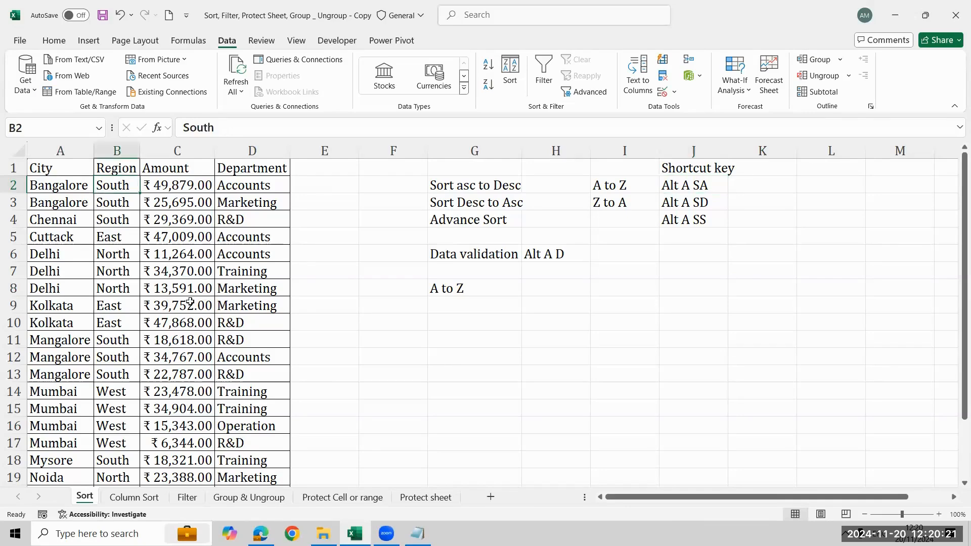
key(alt+a)
key(s)
key(a)
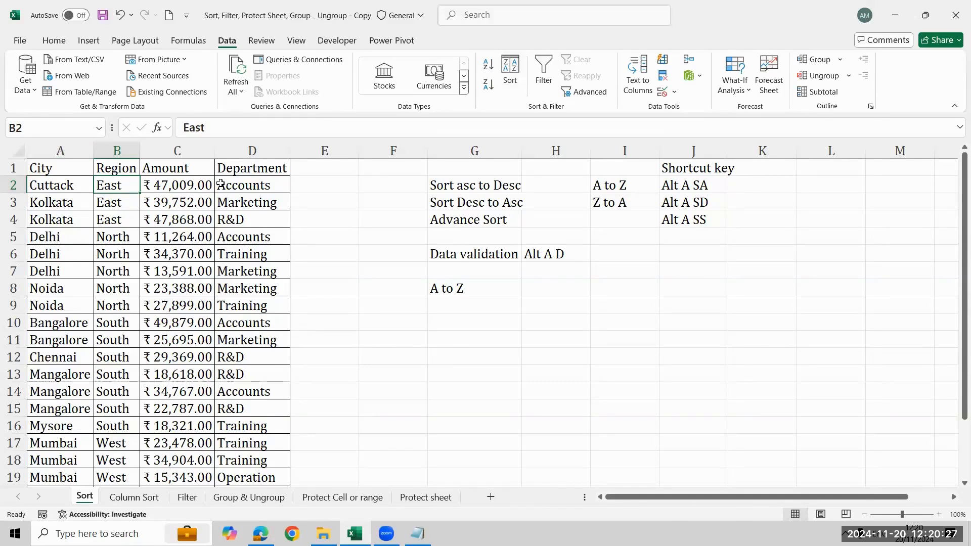
- Sort the city table by Amount, first from smallest to largest and finally from largest to smallest
click(202, 183)
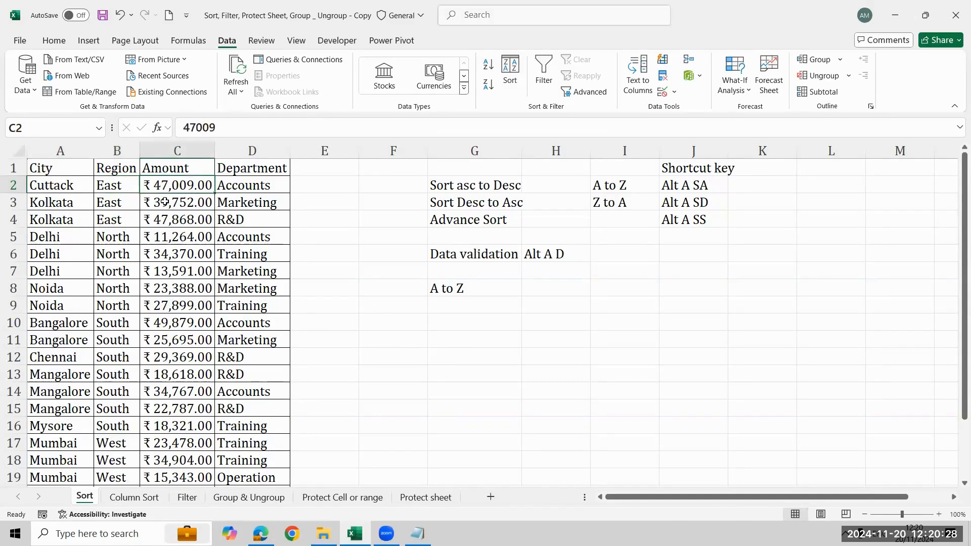
click(488, 65)
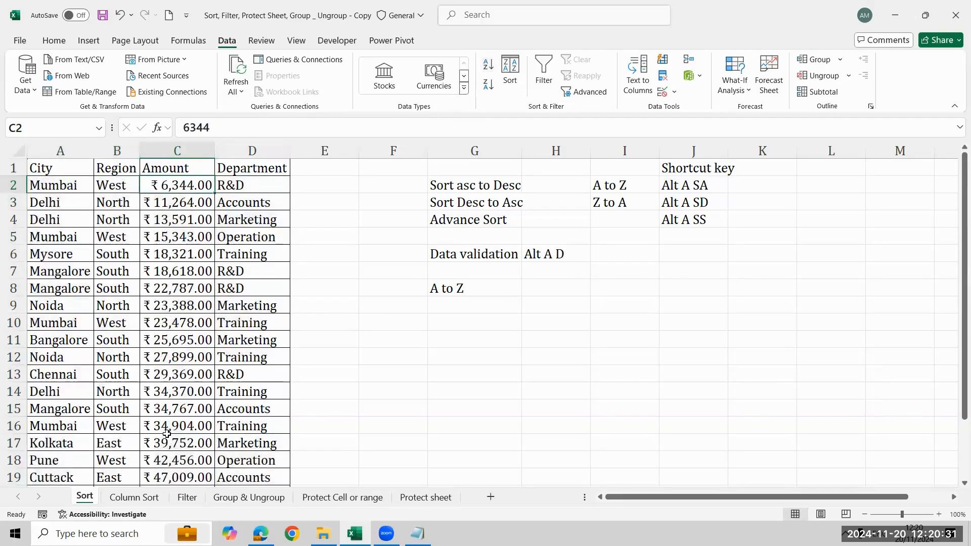
click(489, 87)
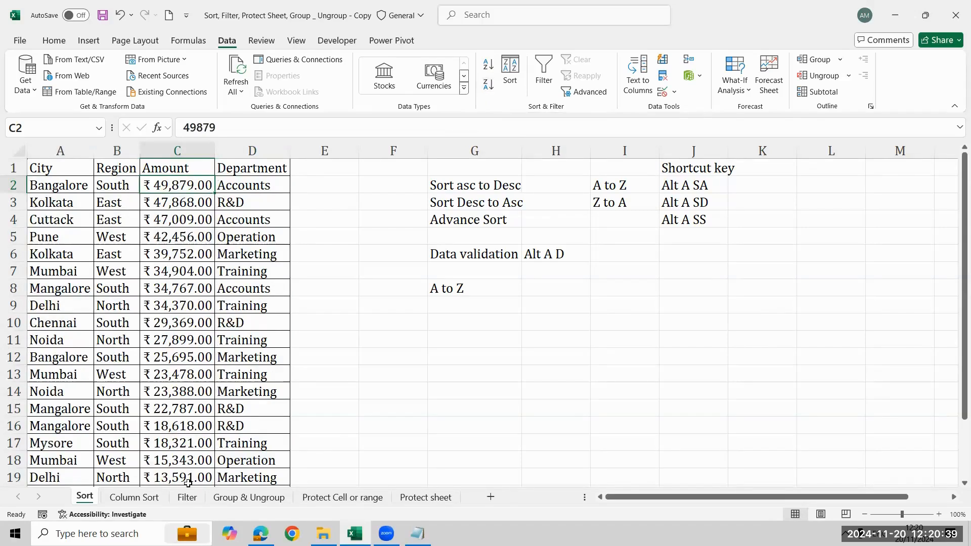
- Try to sort with the entire City column selected, then return to the single cell A2
click(286, 186)
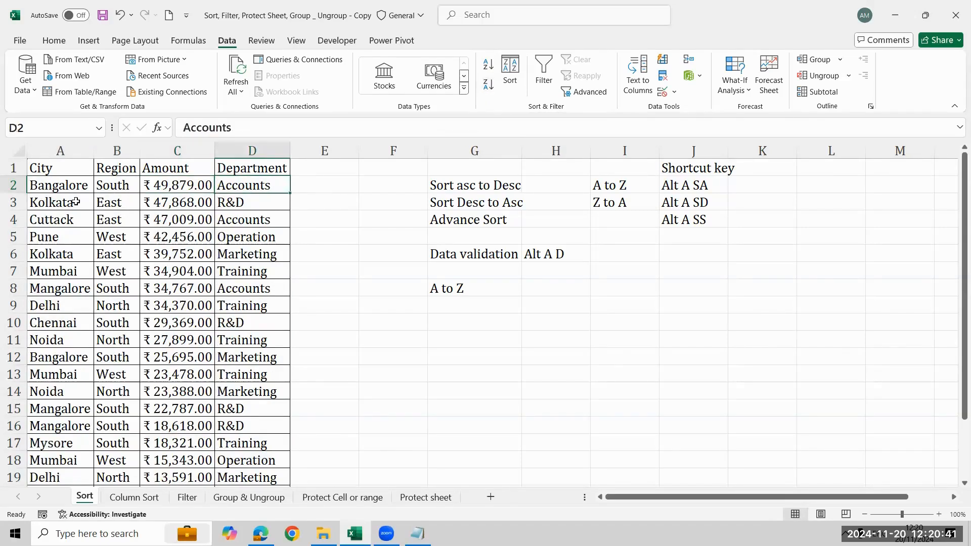
click(62, 190)
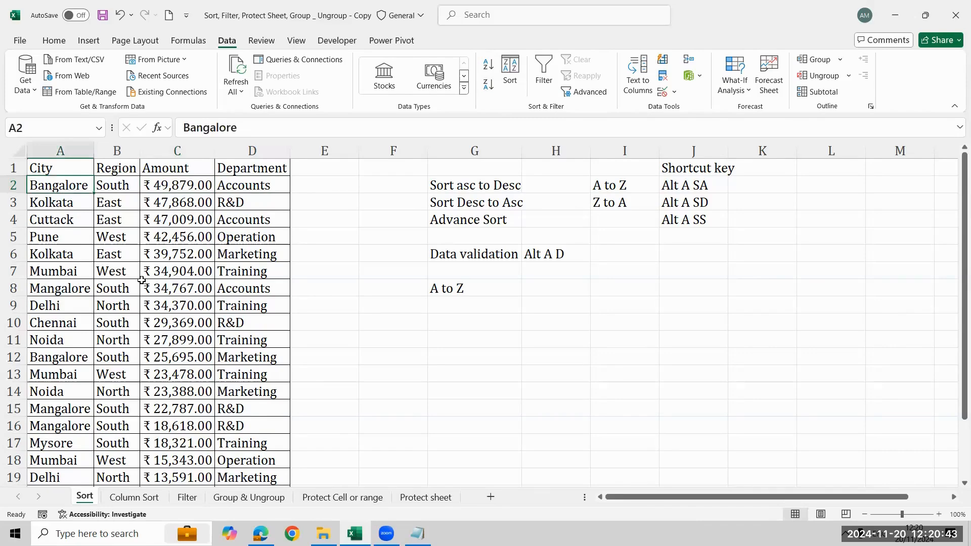
click(80, 152)
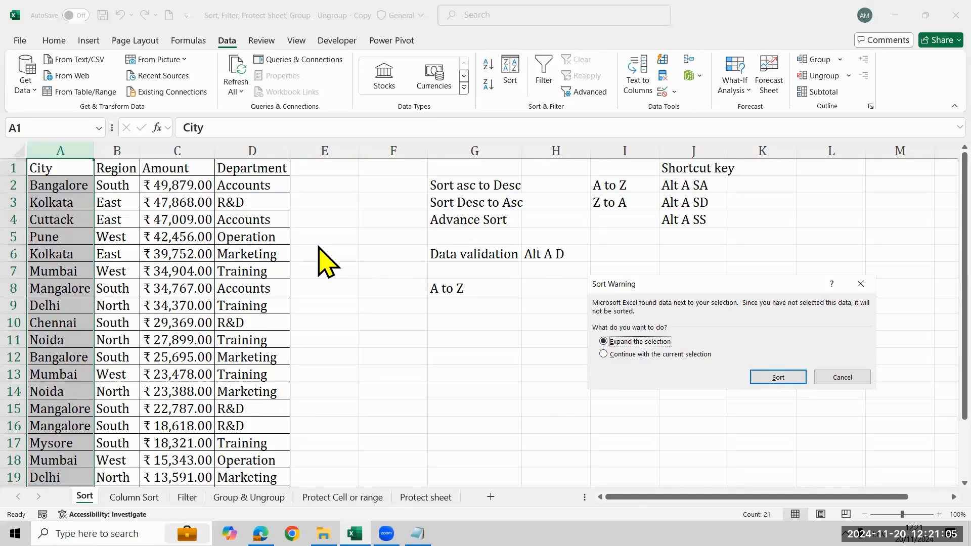
key(Escape)
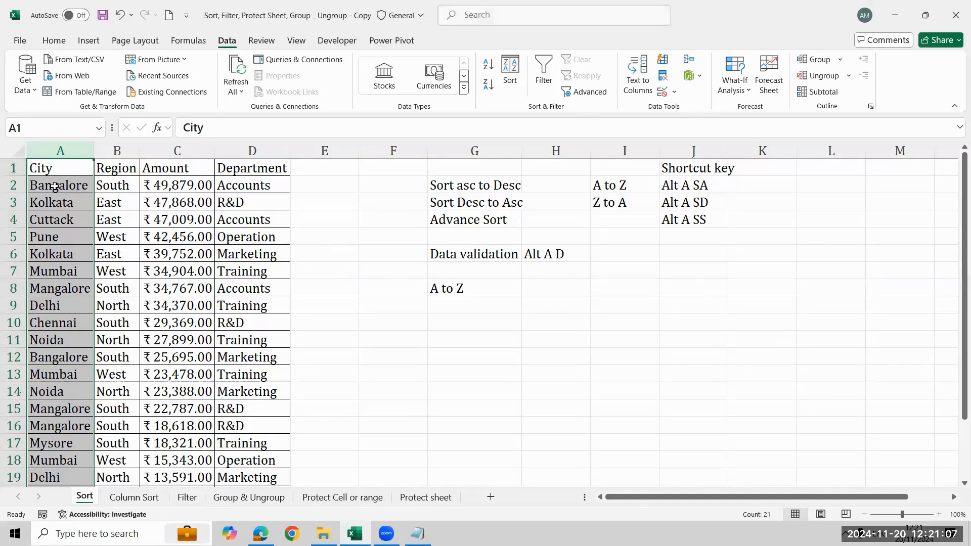
click(91, 186)
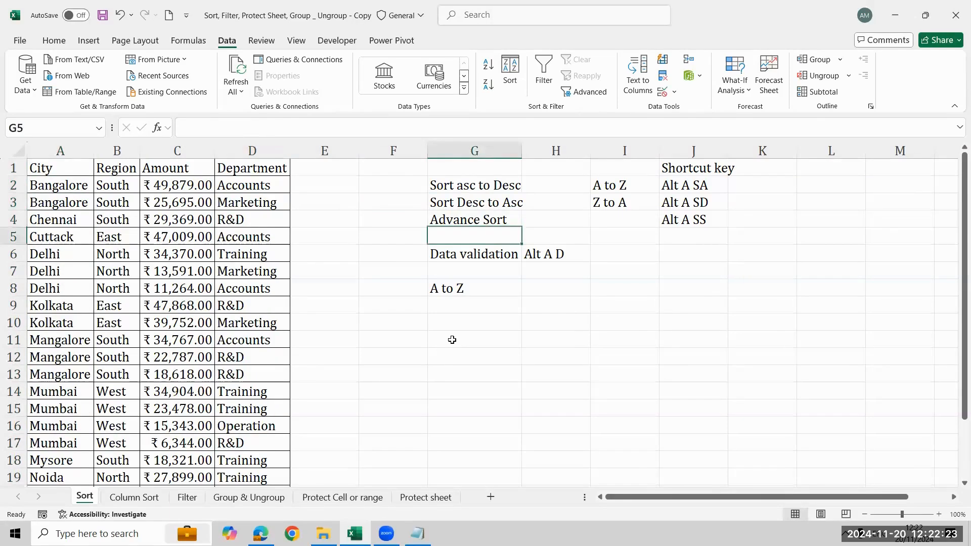
- Delete the "A to Z" note from cell G8
key(Down)
key(Down)
key(Down)
key(Down)
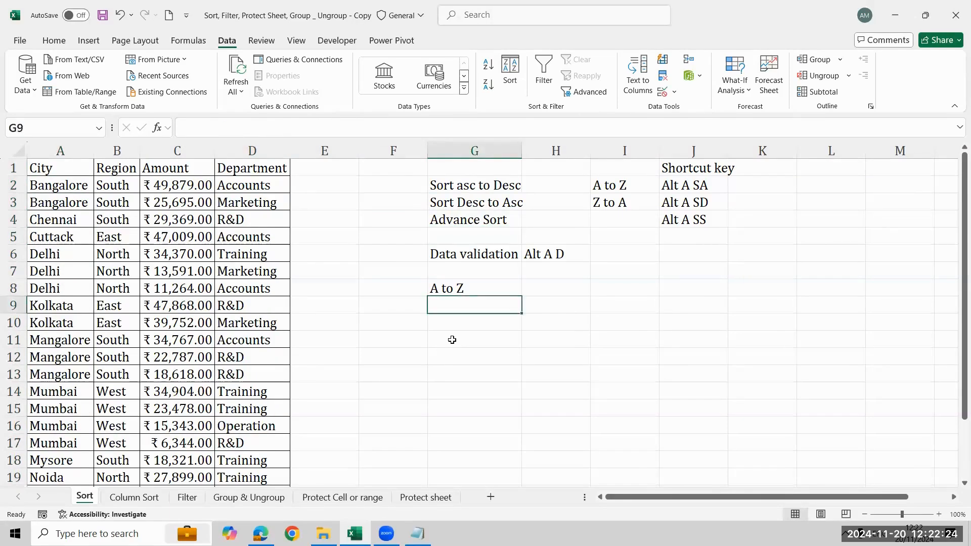
key(Up)
key(Delete)
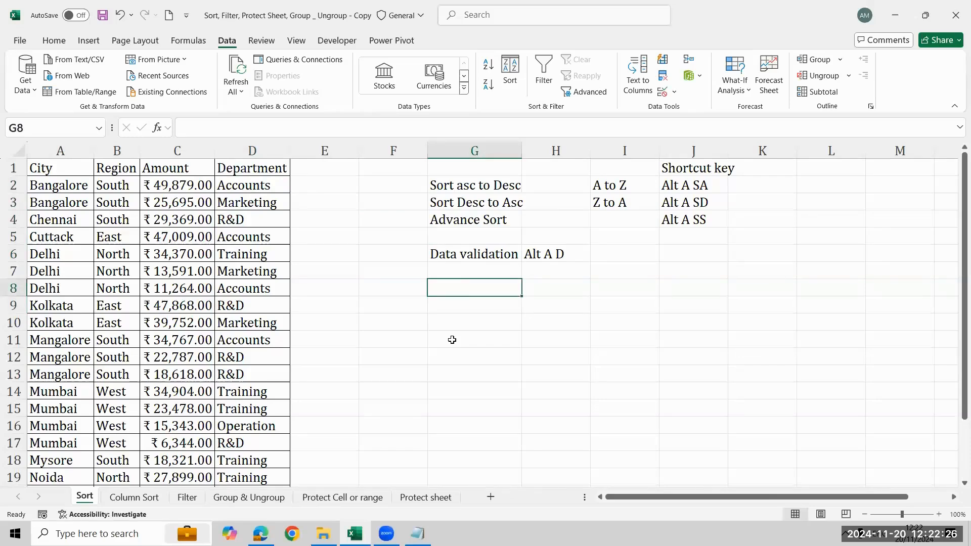
- Enter the note "Multiple Columns Sort" in cell G9, below the Data validation note
key(Down)
key(Up)
key(Up)
key(Up)
key(Up)
key(Up)
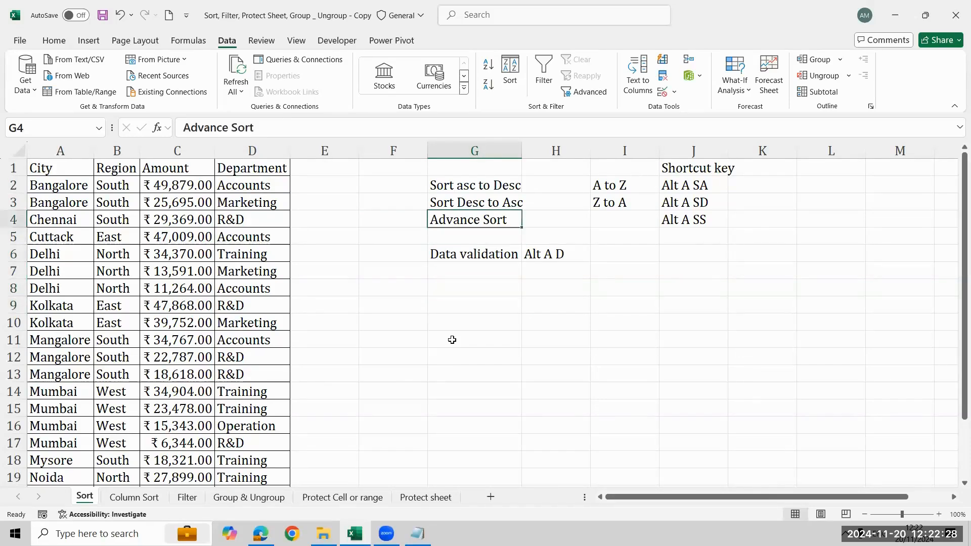
key(Down)
key(Down)
key(Down)
key(Down)
key(Down)
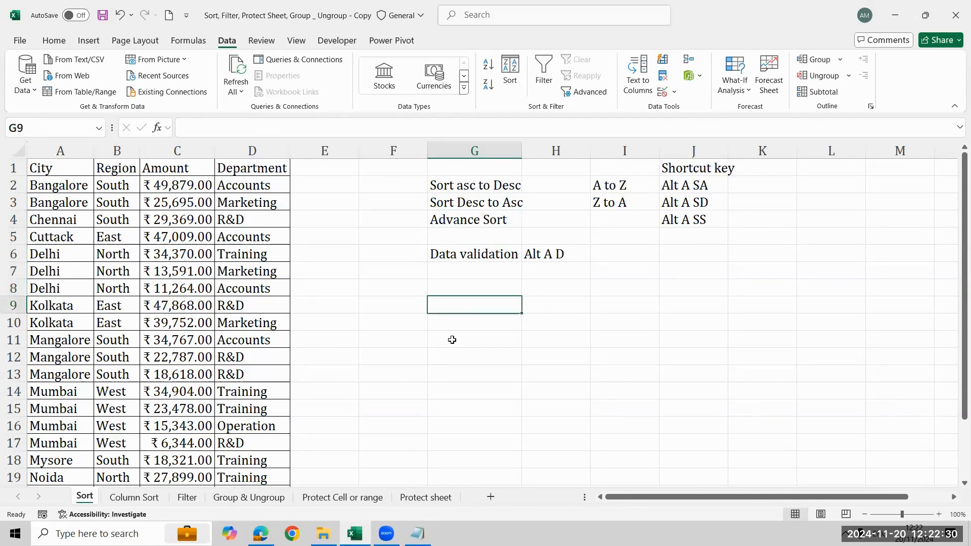
text(Multiple)
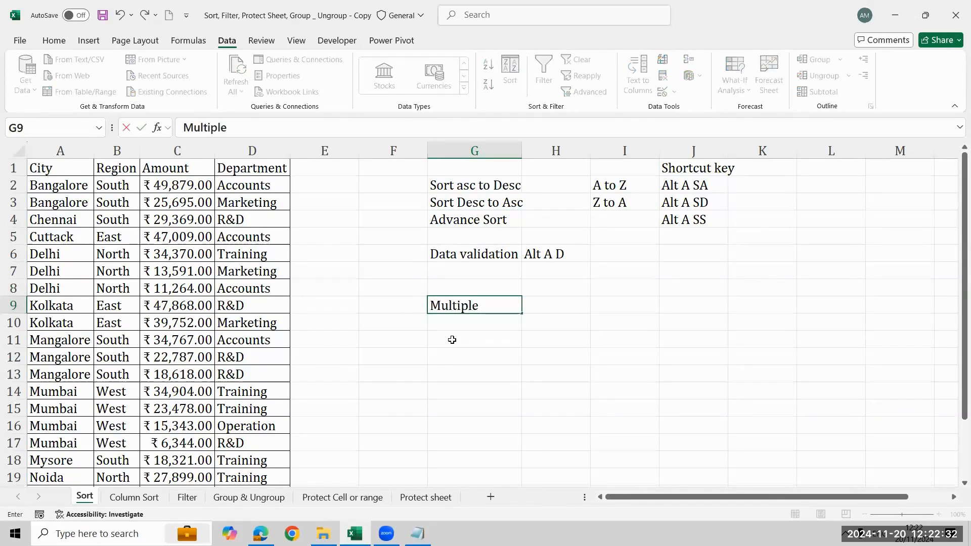
text( Columns )
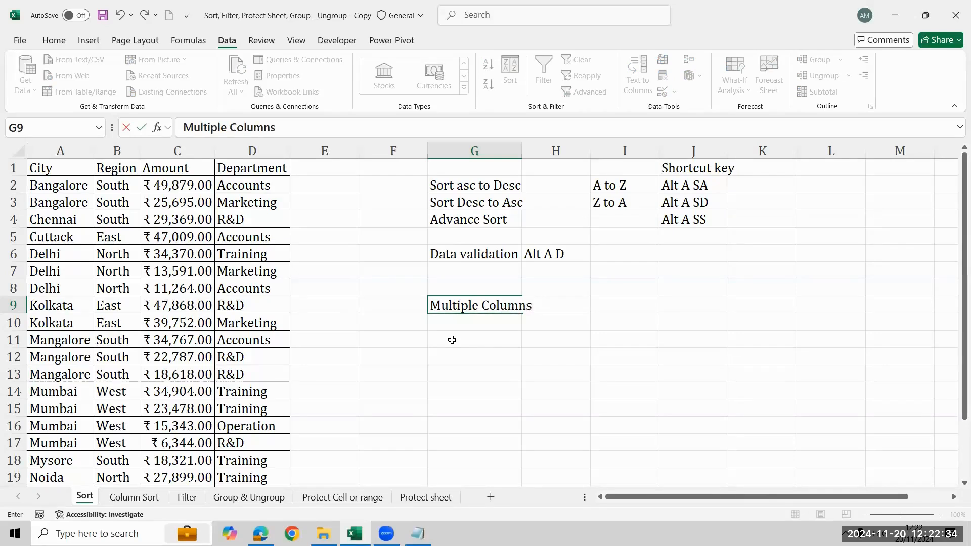
text(Sort)
key(Return)
- Enter "Advance sort" in cell I9 and select the row 9 notes from G9 to I9
key(Up)
key(Right)
key(Right)
text(A)
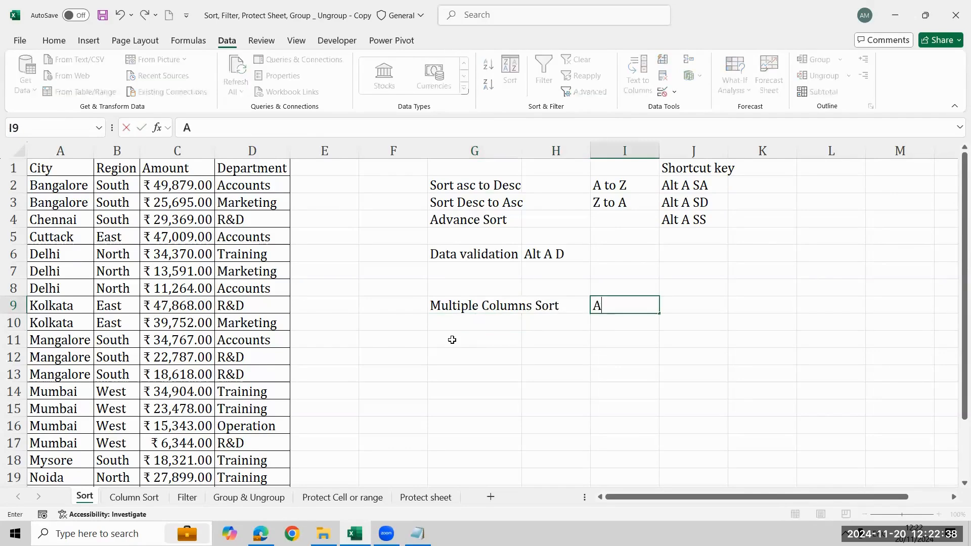
text(dvance s)
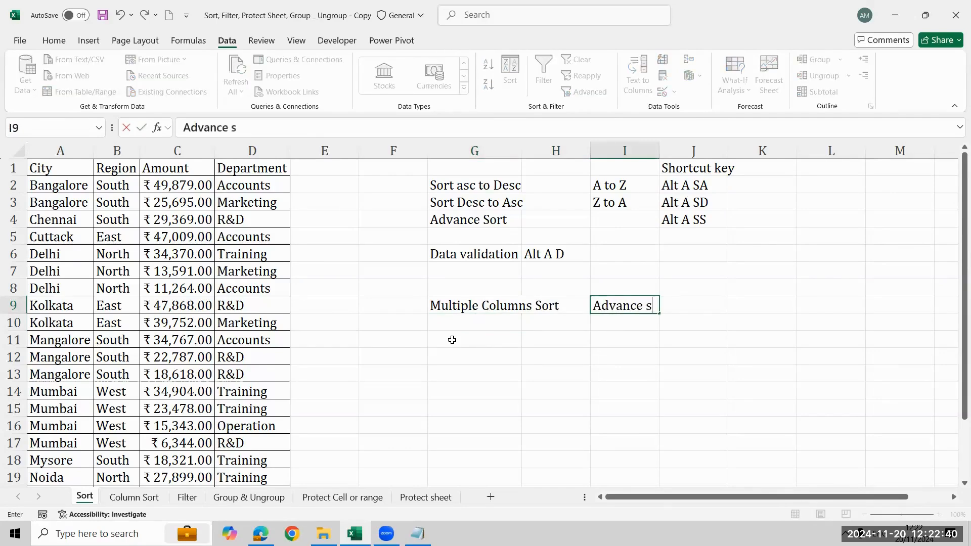
text(ort)
key(Return)
key(Up)
key(shift+Left)
key(shift+Left)
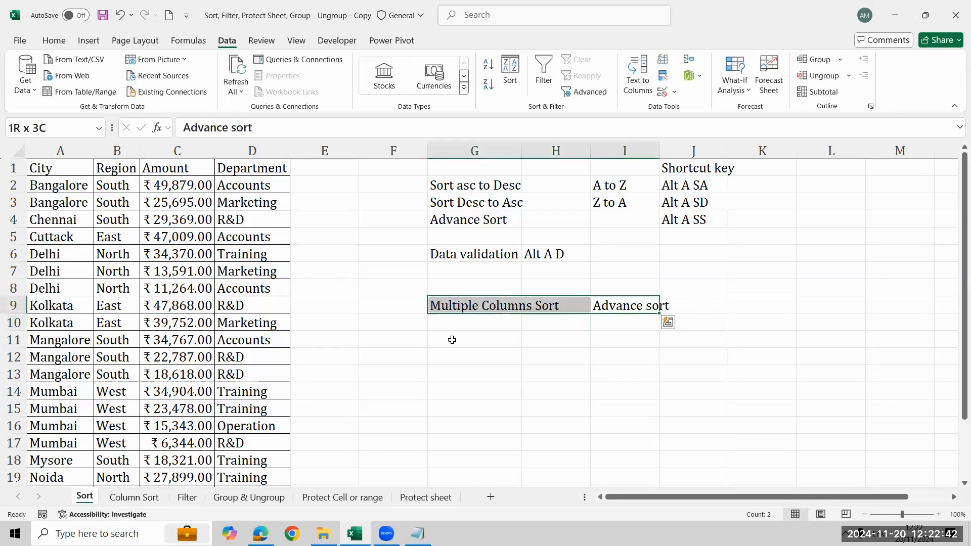
key(Left)
key(Left)
key(Left)
key(Left)
key(Left)
key(Left)
key(Left)
key(Left)
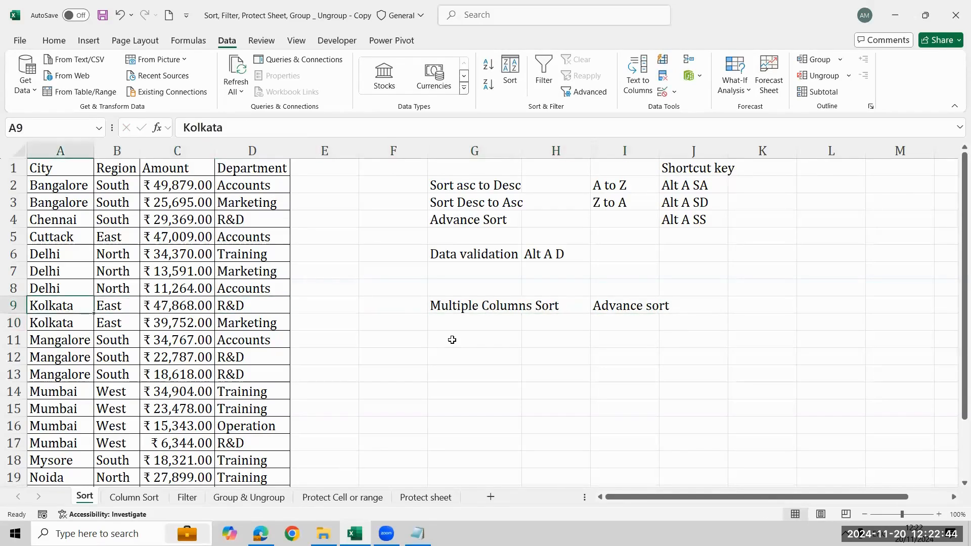
key(ctrl+Up)
key(Down)
key(Right)
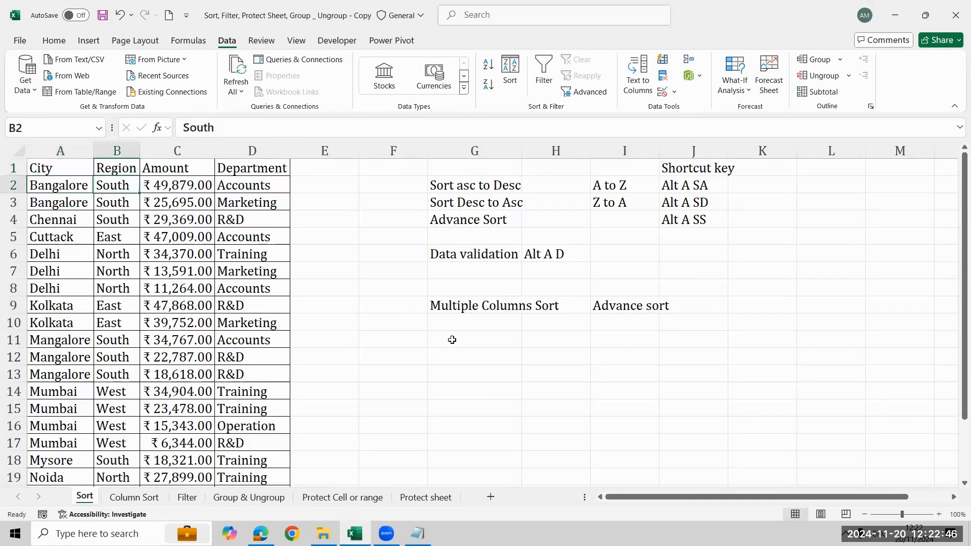
- Record the first sort criterion in row 11, with "Region" in G11 and "A to z" in H11
key(Right)
key(Right)
key(Right)
key(Right)
key(Right)
key(Right)
key(Down)
key(Down)
key(Down)
key(Down)
click(452, 340)
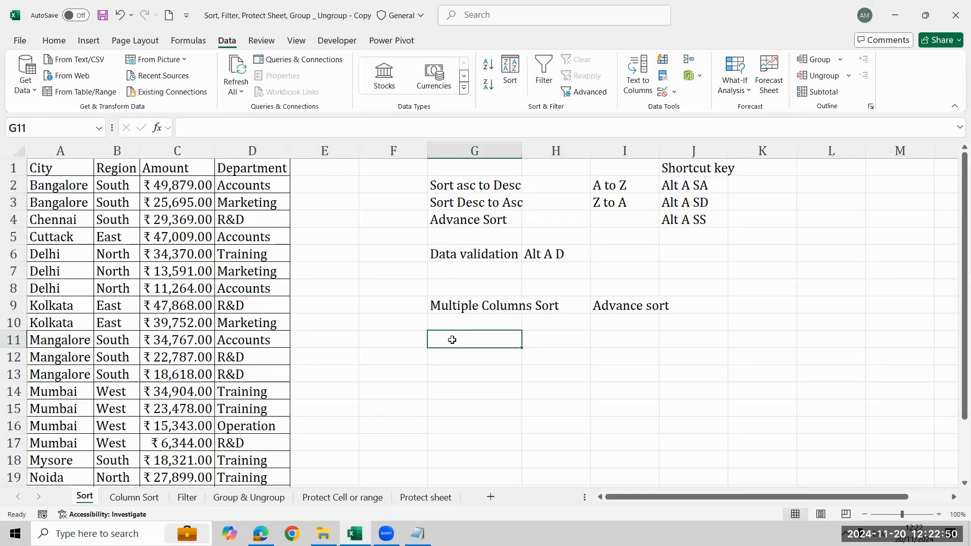
text(Region)
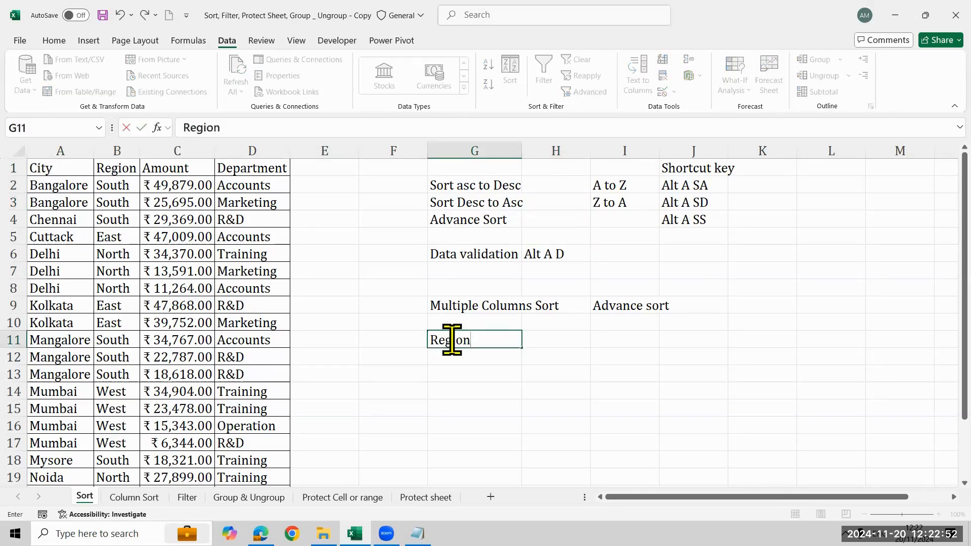
key(Tab)
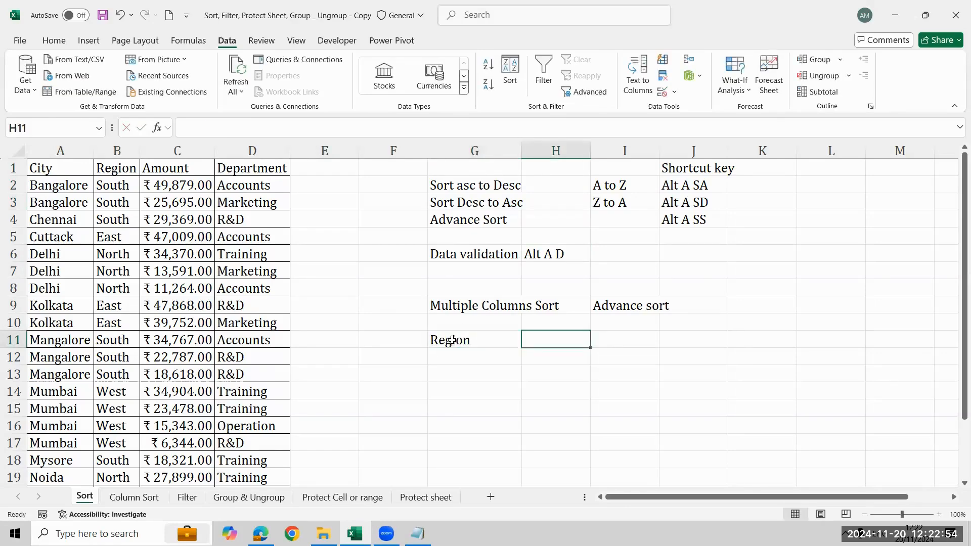
text(A to z)
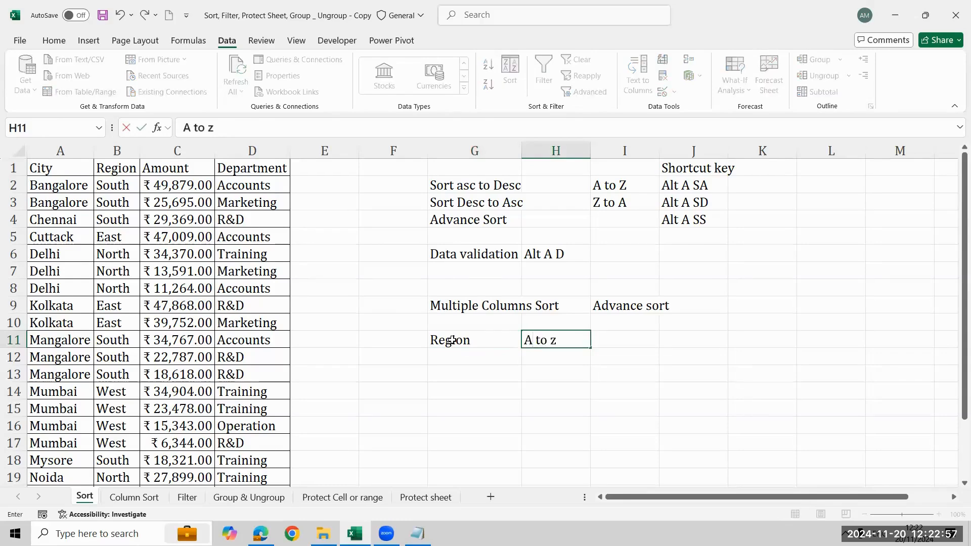
key(Return)
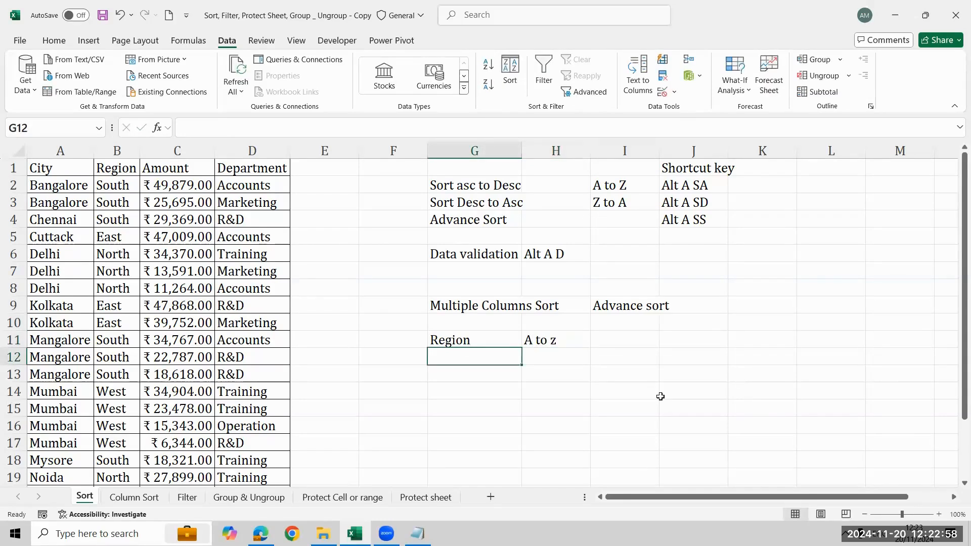
- Record the second sort criterion in row 12, with "Amount" in G12 and "Z to A" in H12
text(AMount)
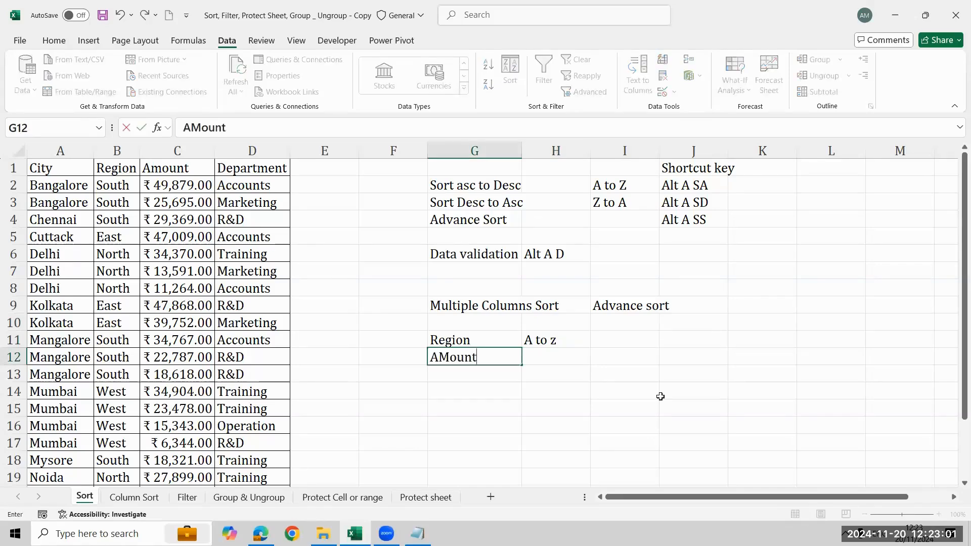
key(Tab)
text(Z to A)
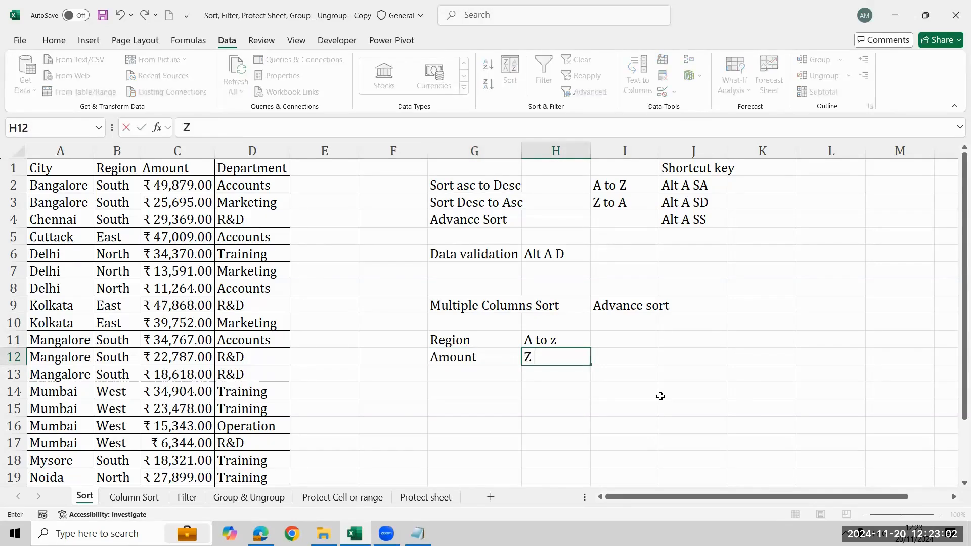
key(Return)
- Sort the city table by Region alone, from A to Z, starting from cell B2
key(Left)
key(Left)
key(Left)
key(Left)
key(Left)
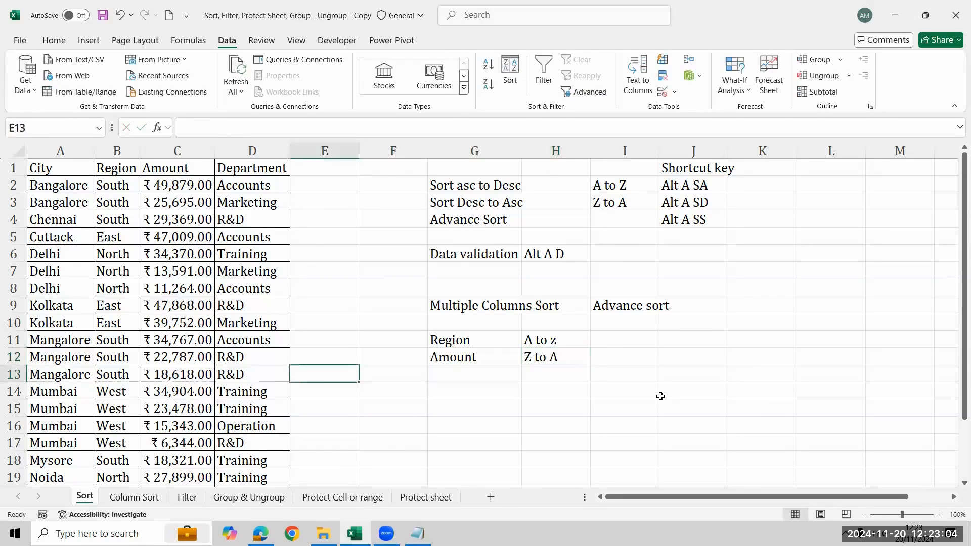
key(ctrl+Up)
key(Down)
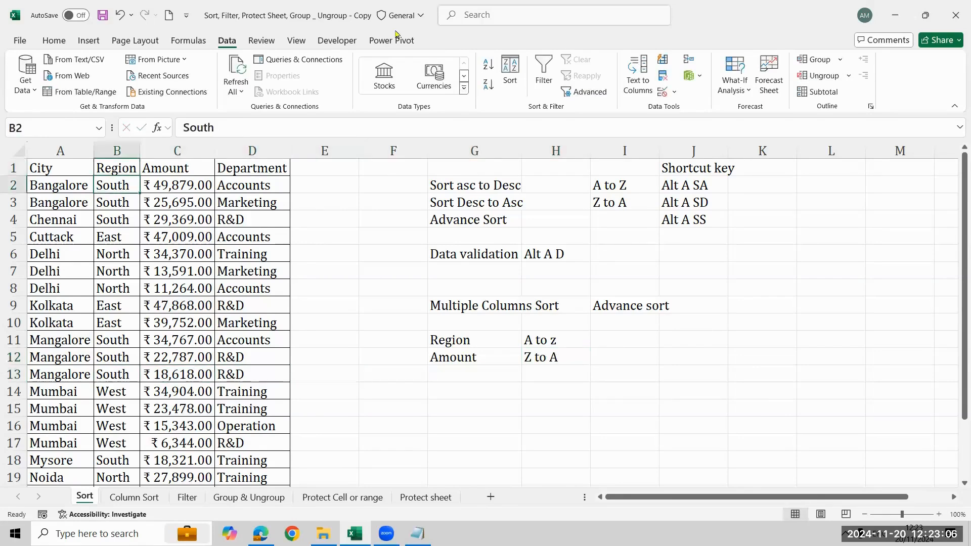
click(487, 71)
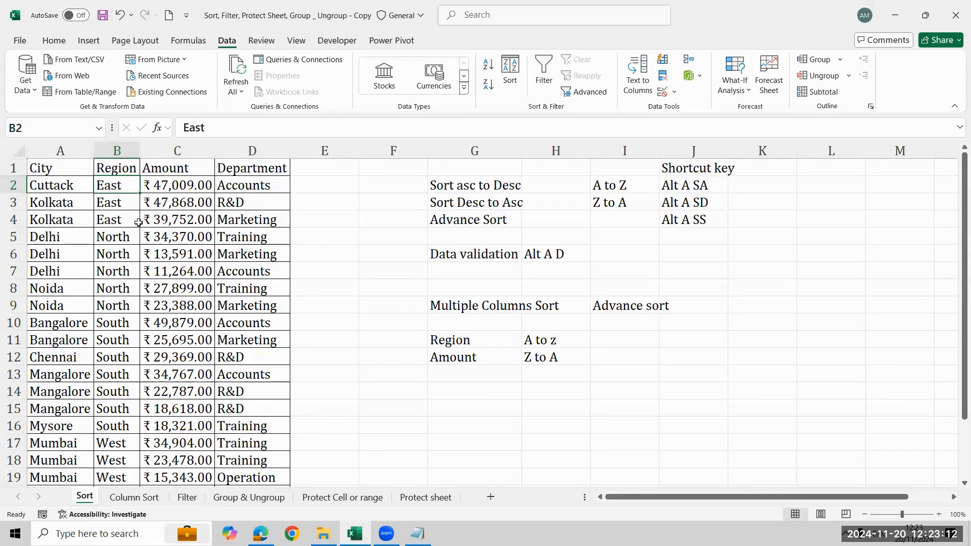
- Examine how the amounts are ordered within the East and North regions by selecting each group's Region and Amount cells
key(Right)
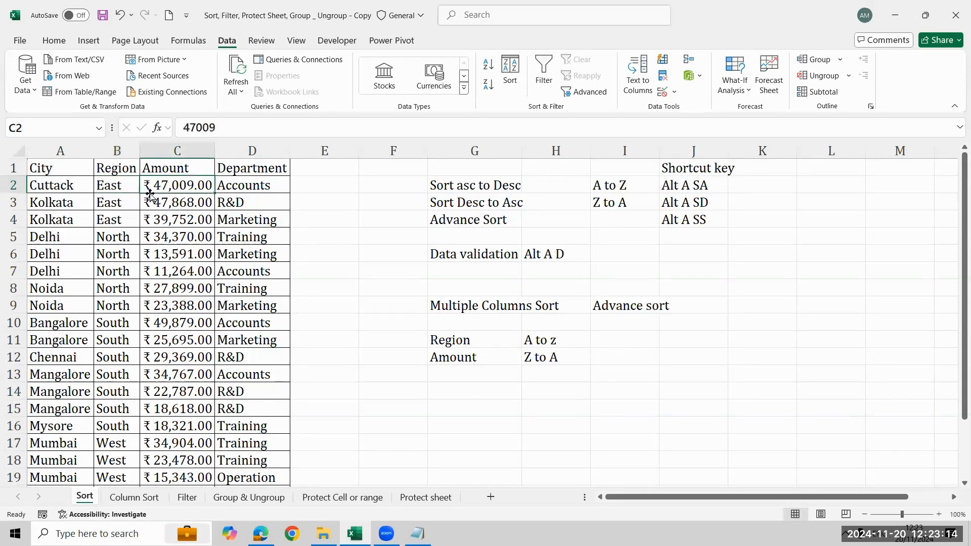
key(Left)
key(shift+Right)
key(shift+Down)
key(shift+Down)
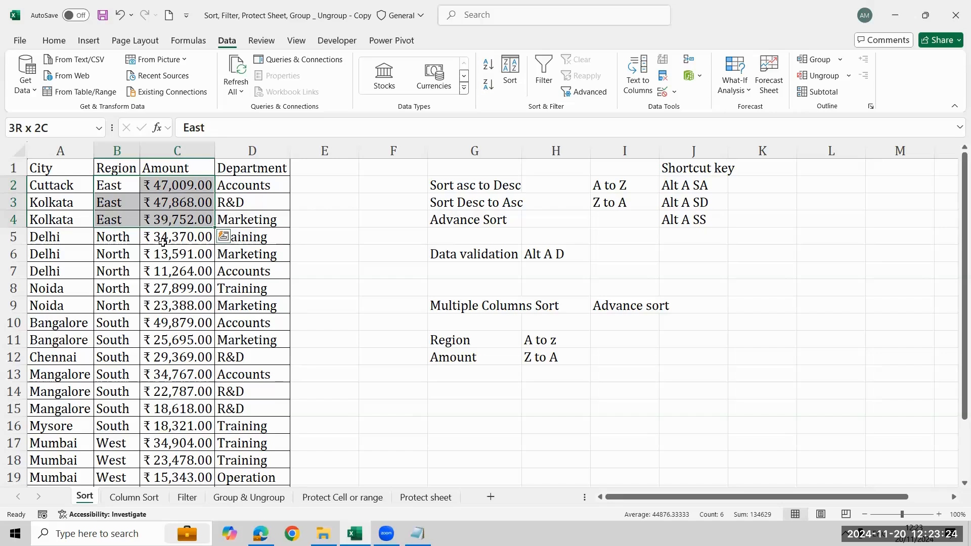
click(127, 241)
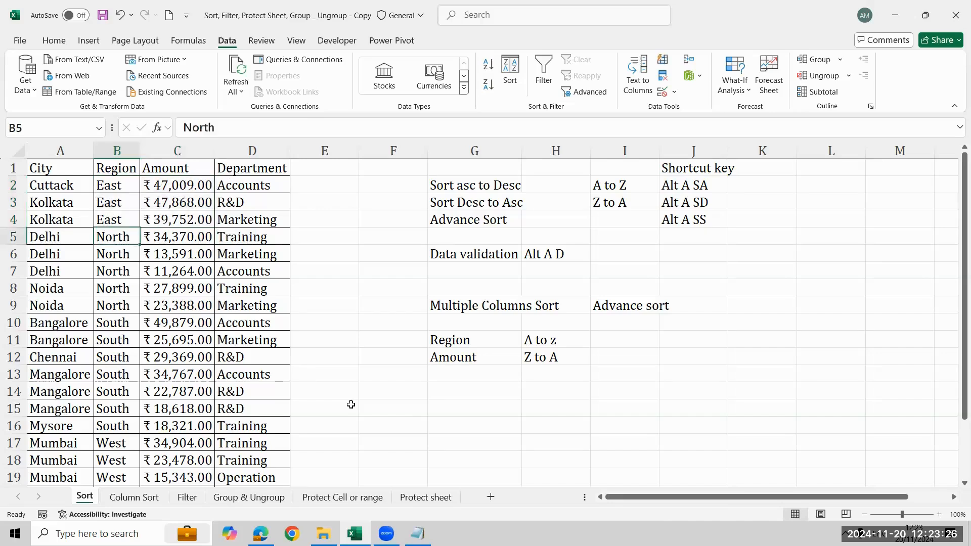
key(shift+Right)
key(shift+Down)
key(shift+Down)
key(shift+Down)
key(shift+Down)
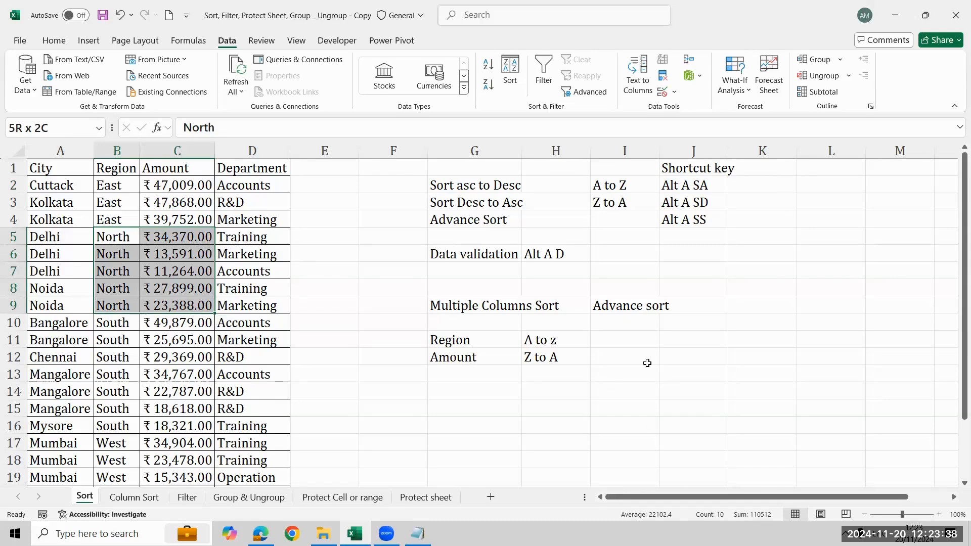
click(663, 307)
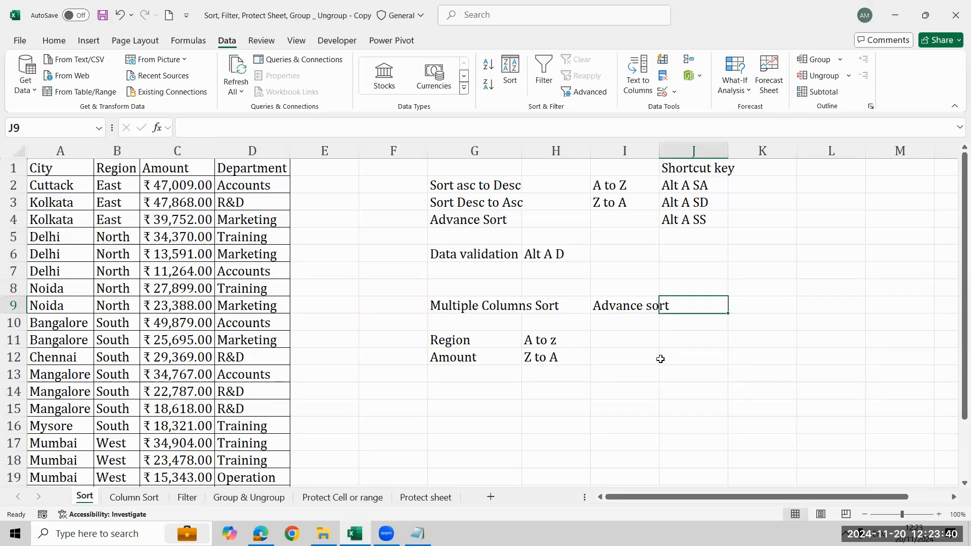
- In the city table's custom Sort settings, replace the existing level with a new one by Region, cell values, A to Z
click(122, 186)
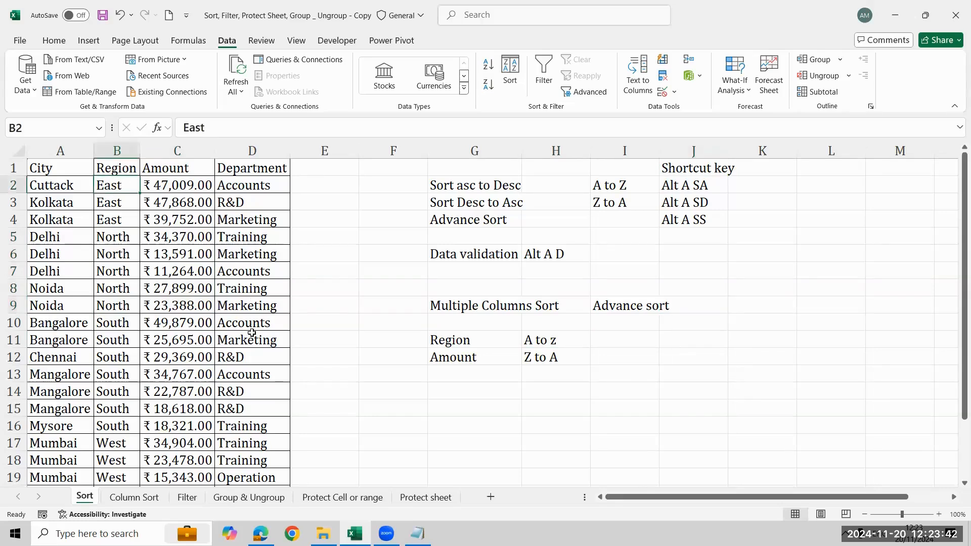
click(512, 84)
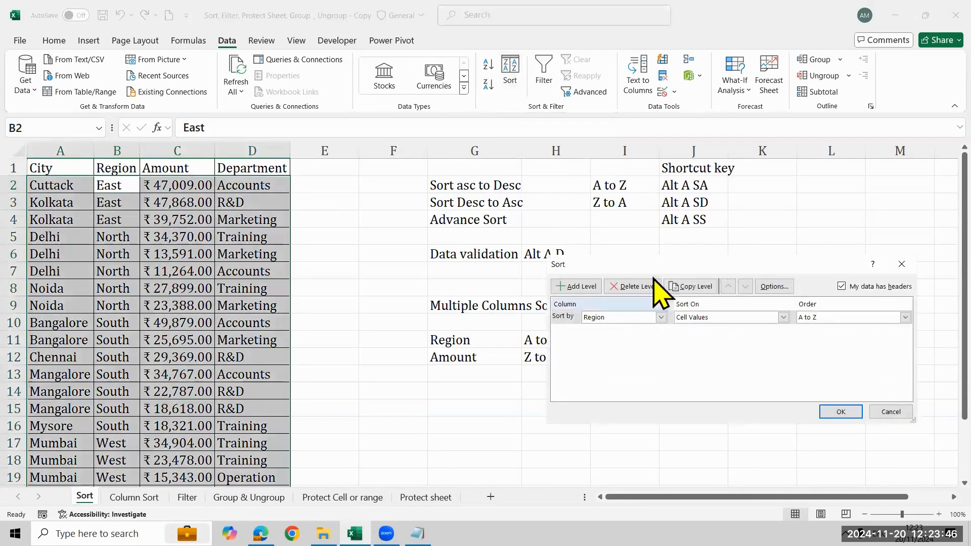
drag(655, 265, 568, 204)
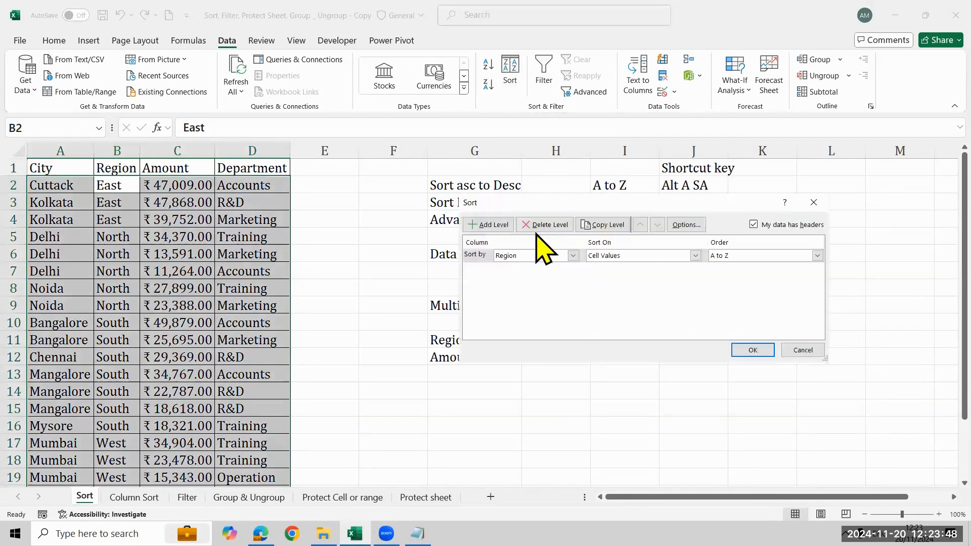
click(537, 225)
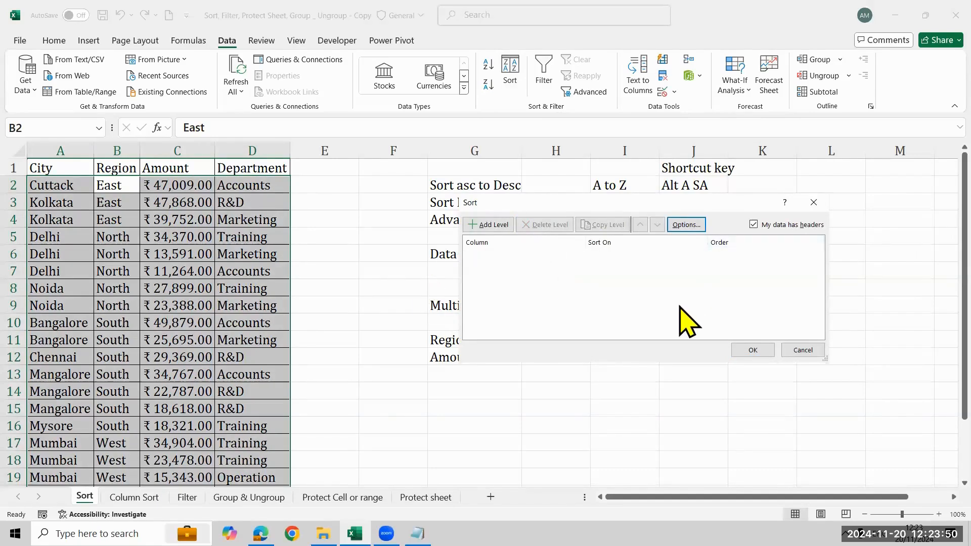
click(496, 225)
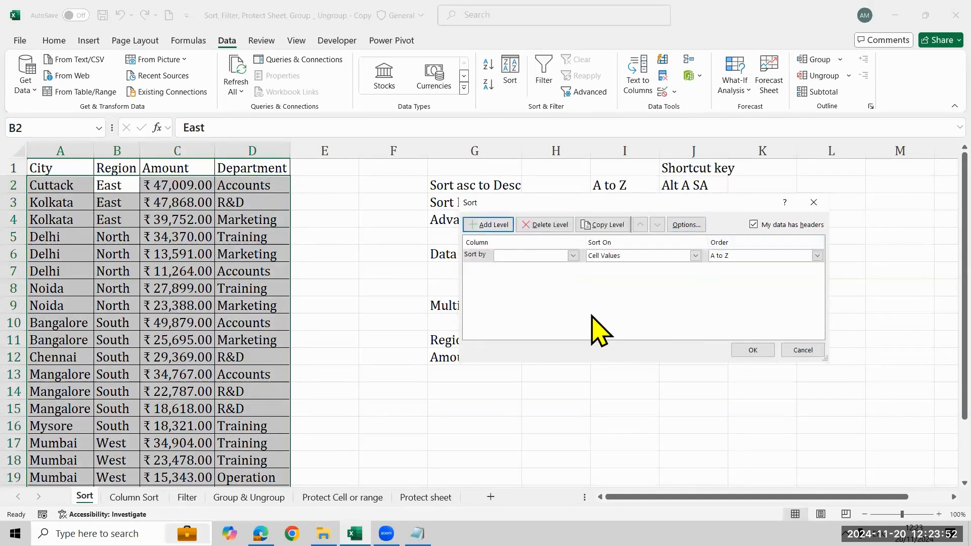
click(573, 256)
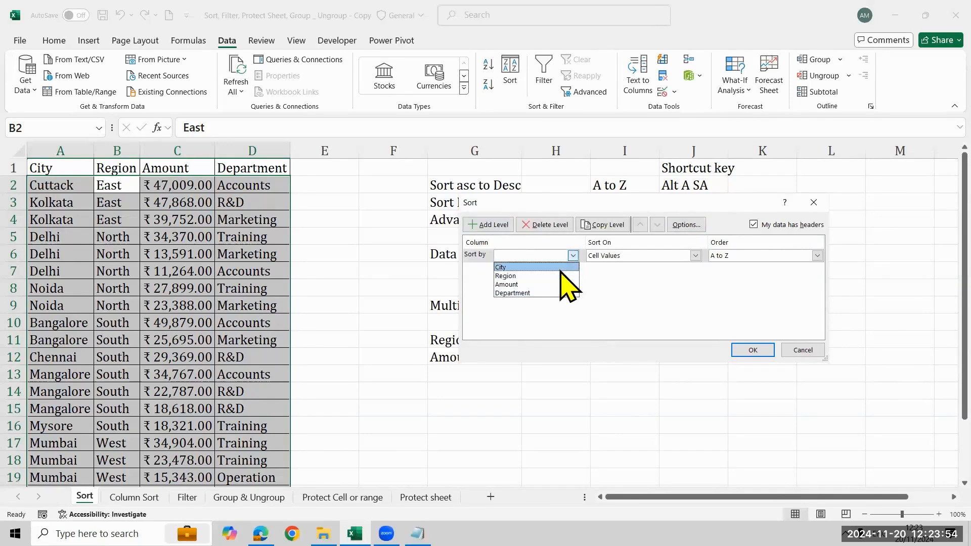
click(561, 275)
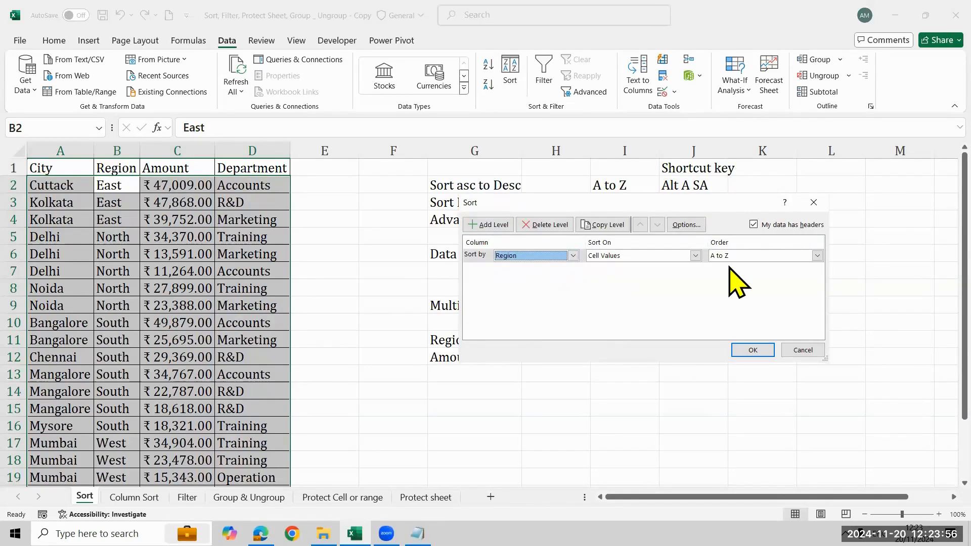
- Add a second sort level by Amount, Largest to Smallest, and apply the multi-level sort
click(493, 224)
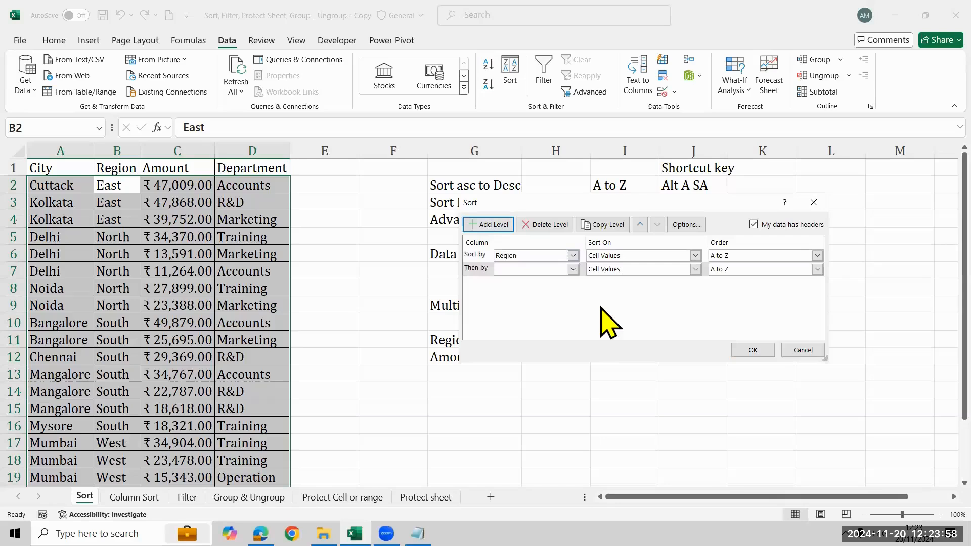
click(573, 269)
click(563, 299)
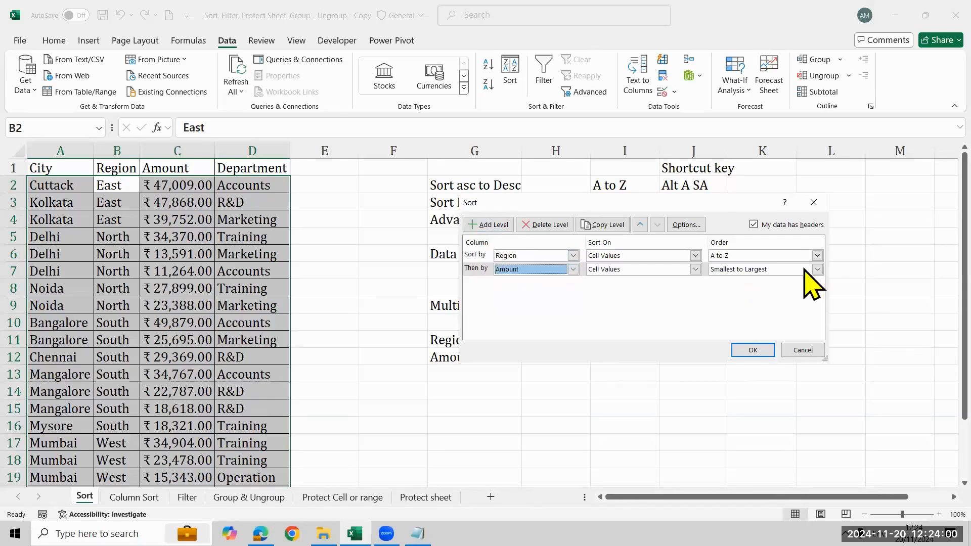
click(817, 269)
click(787, 291)
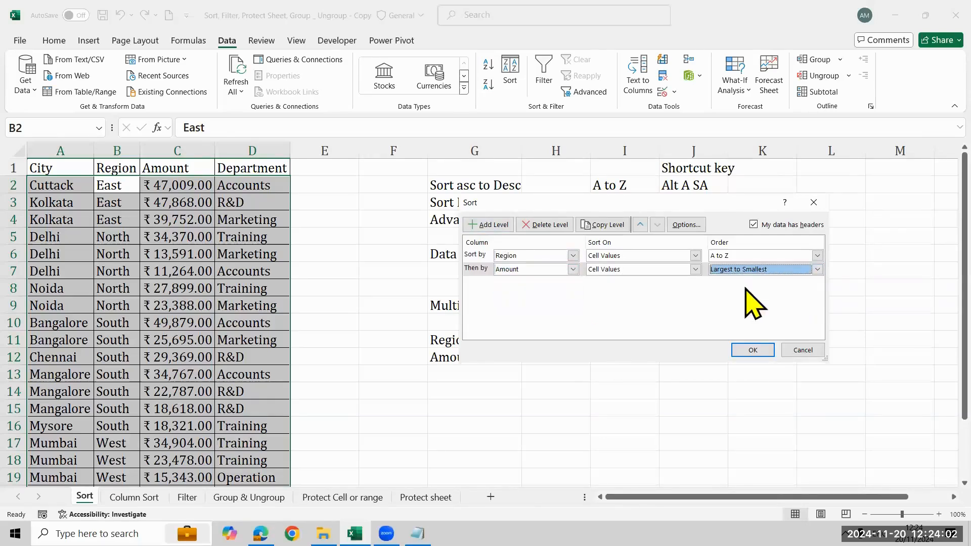
click(752, 350)
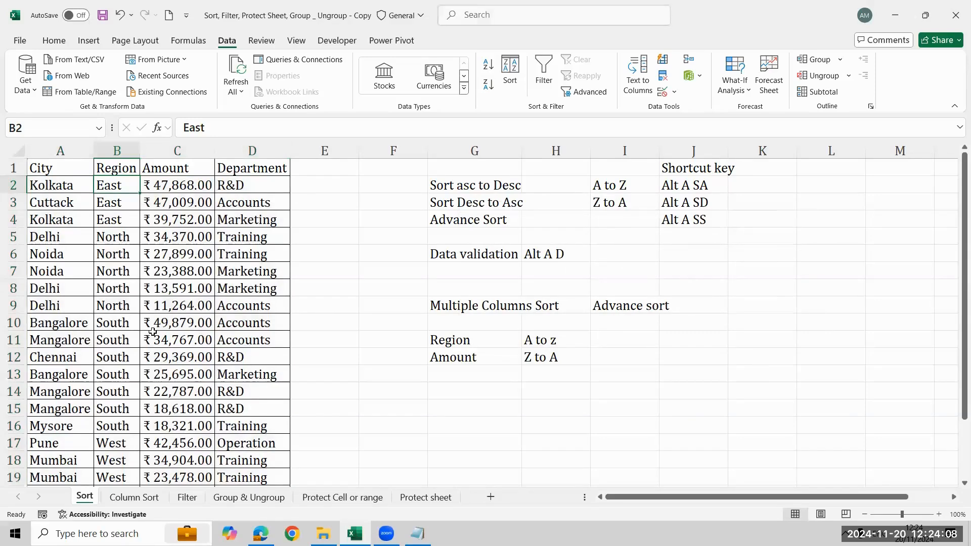
- Review the city table's custom sort levels for Region and Amount without applying any change
click(510, 71)
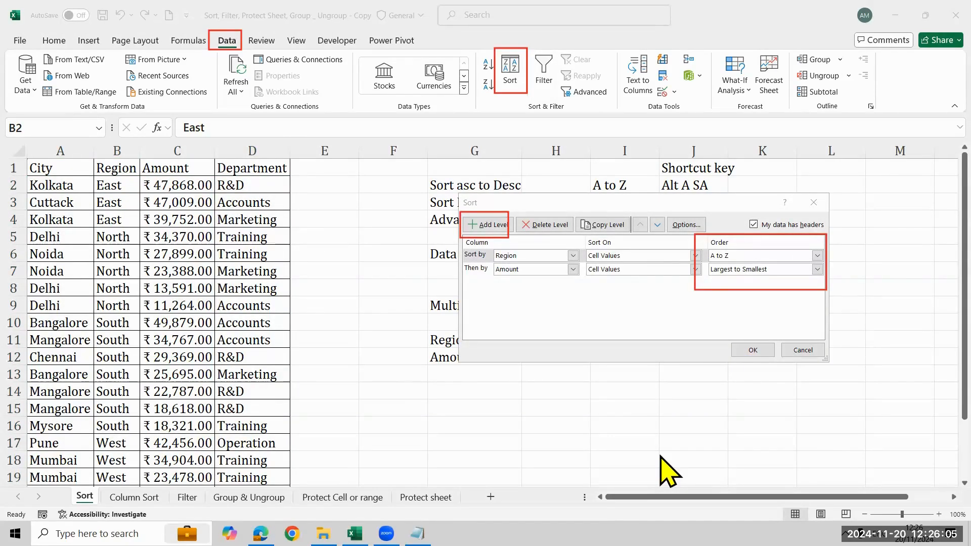
click(797, 350)
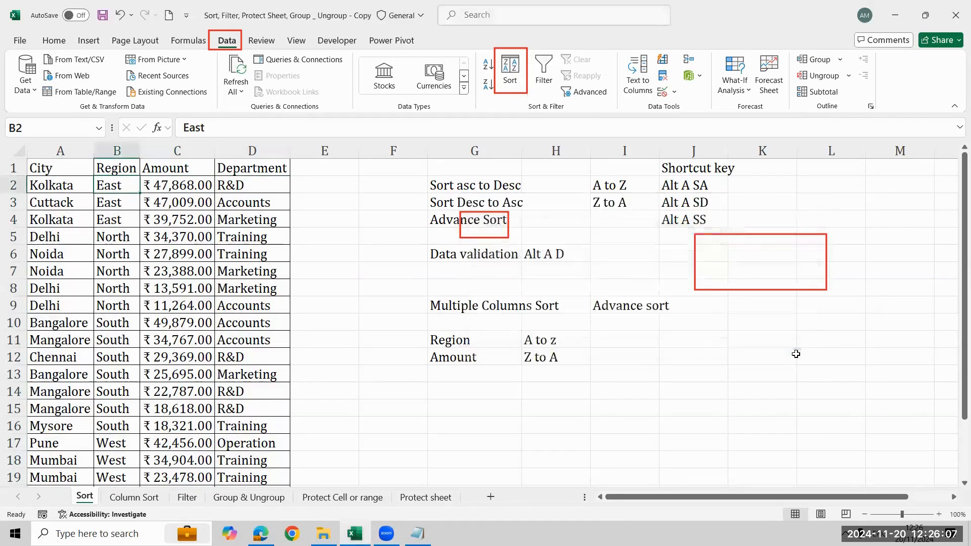
click(828, 42)
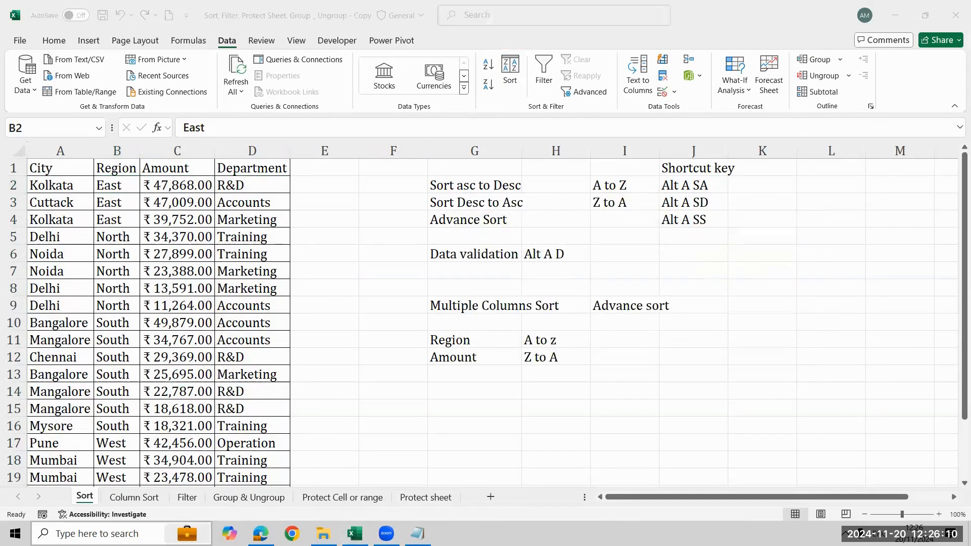
- Open the Column Sort sheet and compare the source table with the required output picture
click(119, 501)
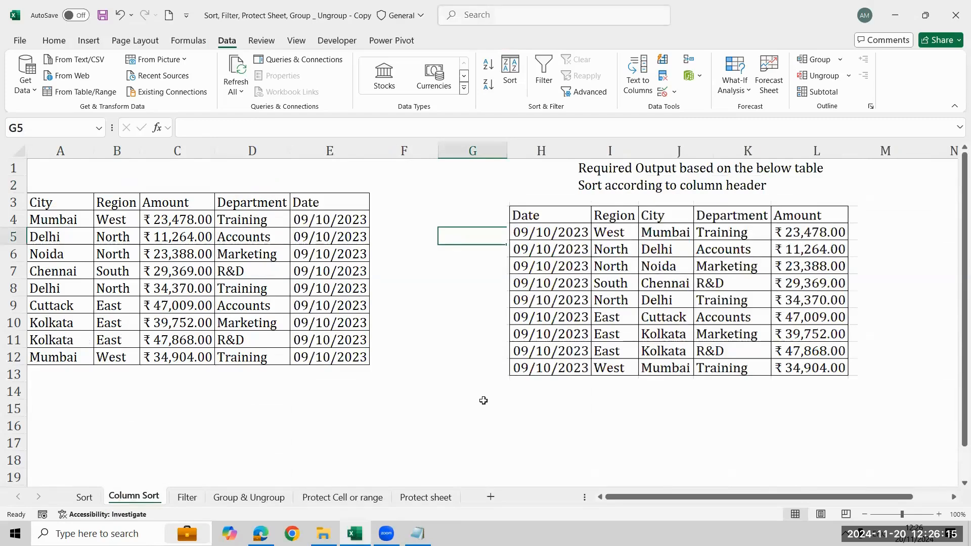
click(543, 234)
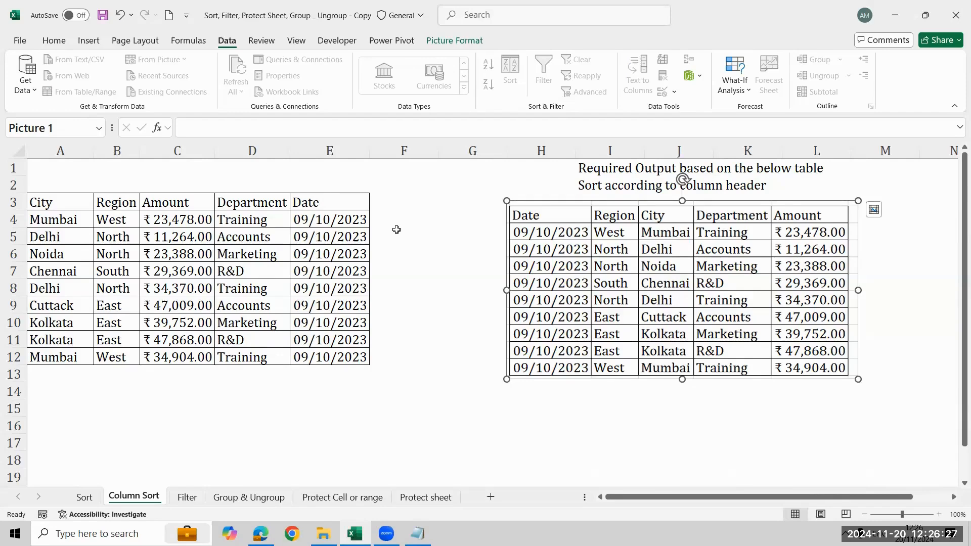
click(306, 311)
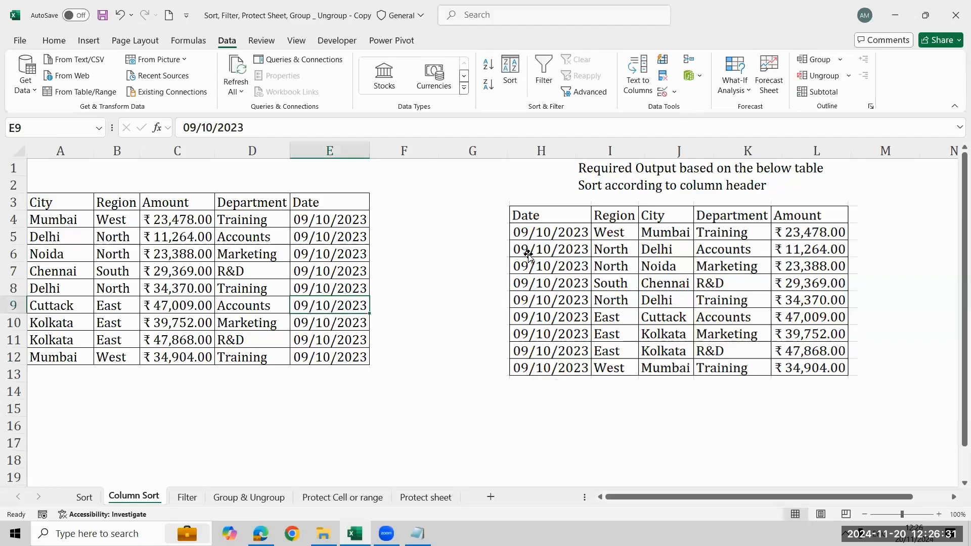
click(355, 147)
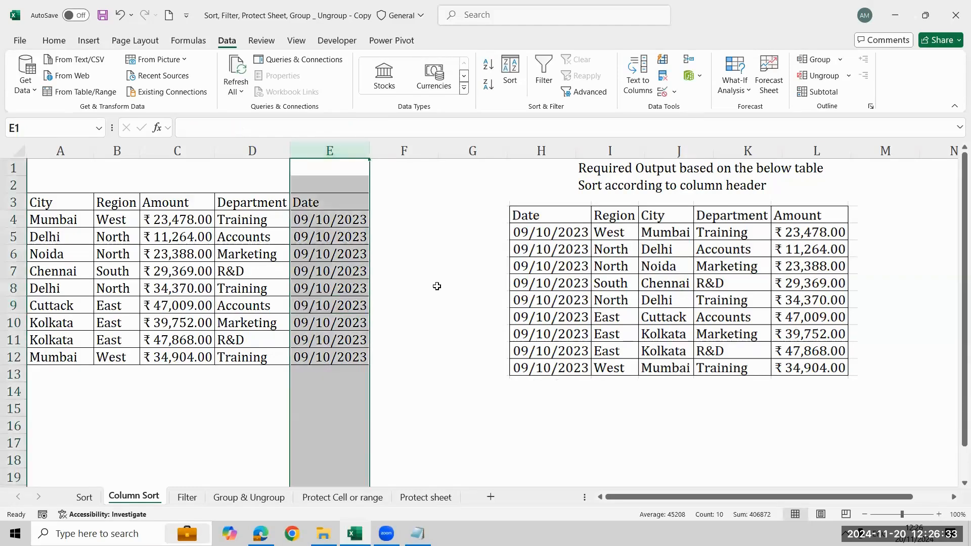
key(ctrl+x)
key(Escape)
- Insert a blank column before the City column of the source table
key(Left)
key(Left)
key(Left)
key(Left)
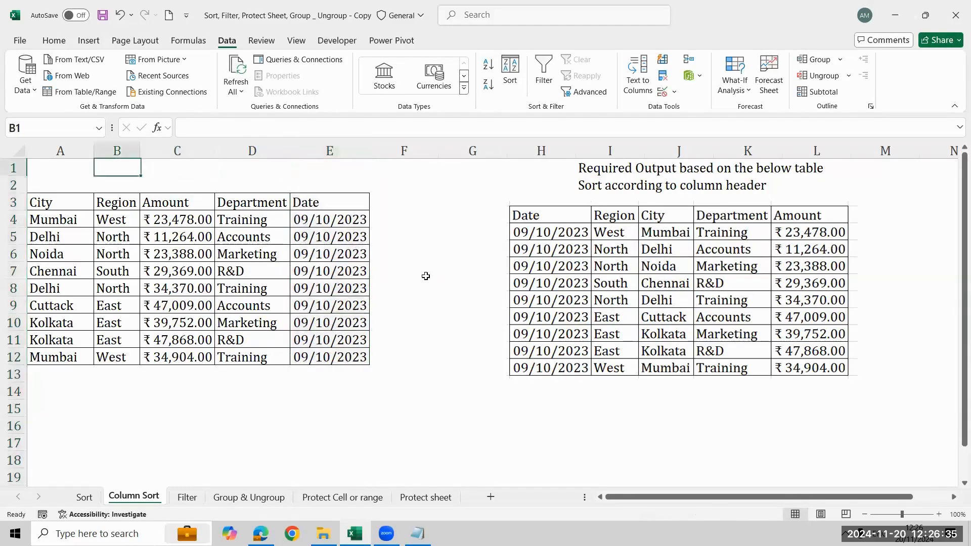
key(ctrl+space)
key(ctrl+shift+plus)
- Move the Date column's header and values into the blank column ahead of City, starting at cell A3
key(Right)
key(Right)
key(Right)
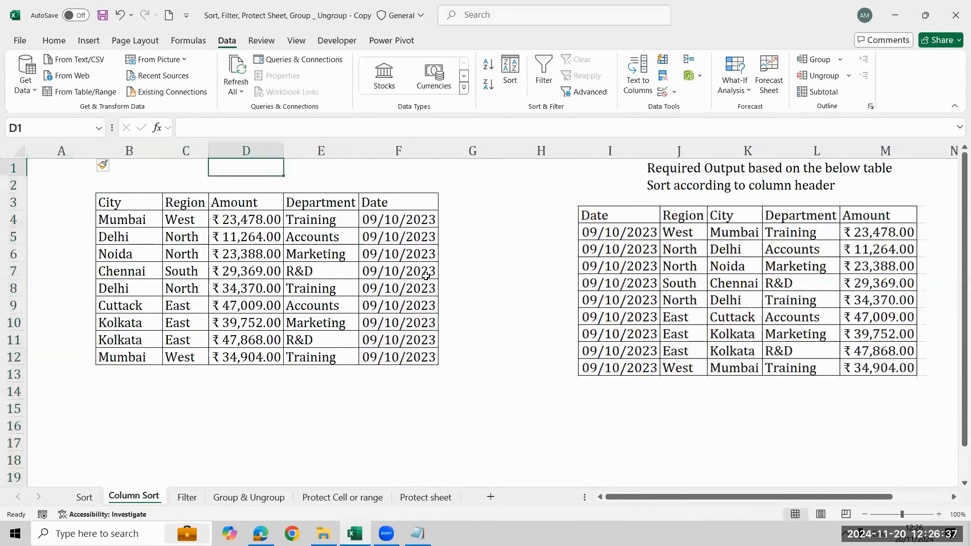
key(Right)
key(Down)
key(Right)
key(Down)
key(ctrl+shift+Down)
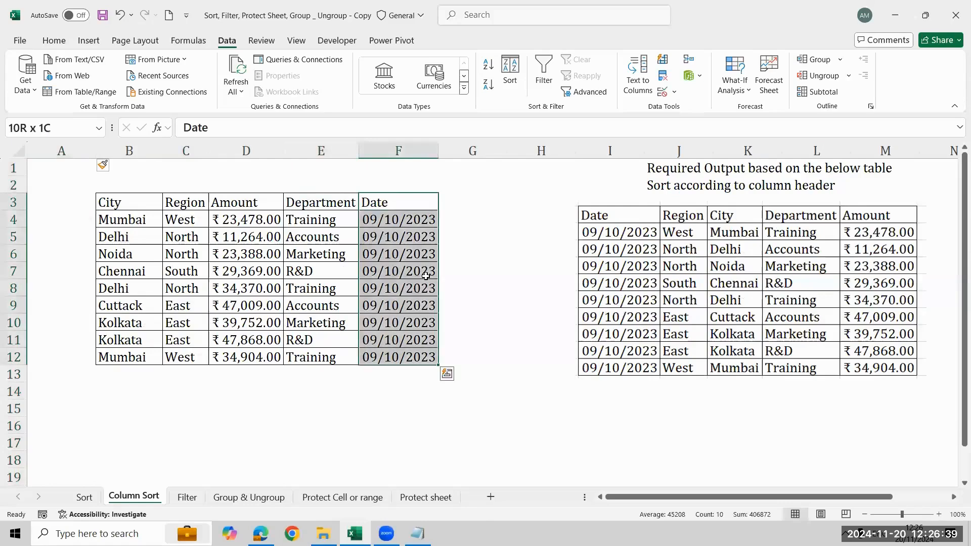
key(ctrl+x)
key(Home)
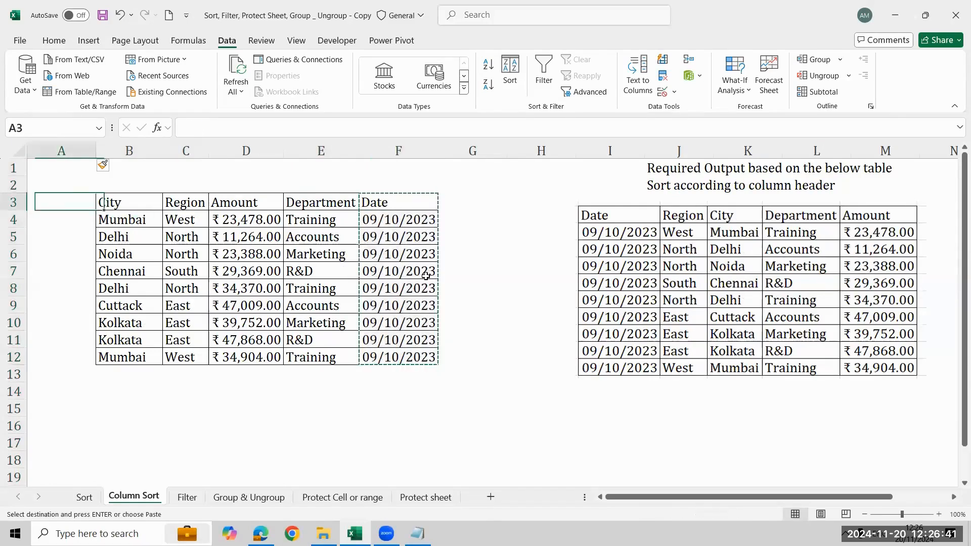
key(ctrl+v)
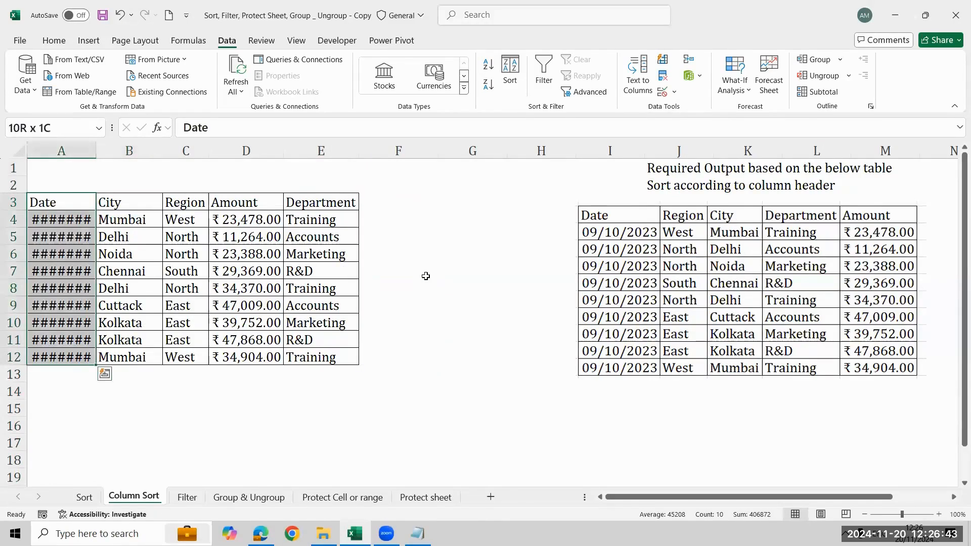
- AutoFit the width of column A to the moved dates
key(alt+h)
key(o)
key(i)
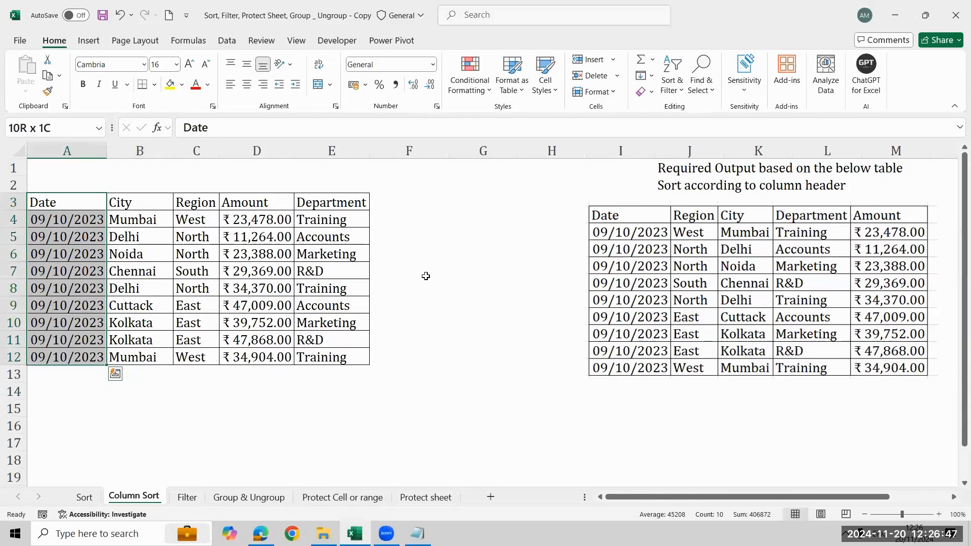
- Undo the column width change, the move of the Date cells and the blank column insertion
key(ctrl+z)
key(ctrl+z)
key(ctrl+z)
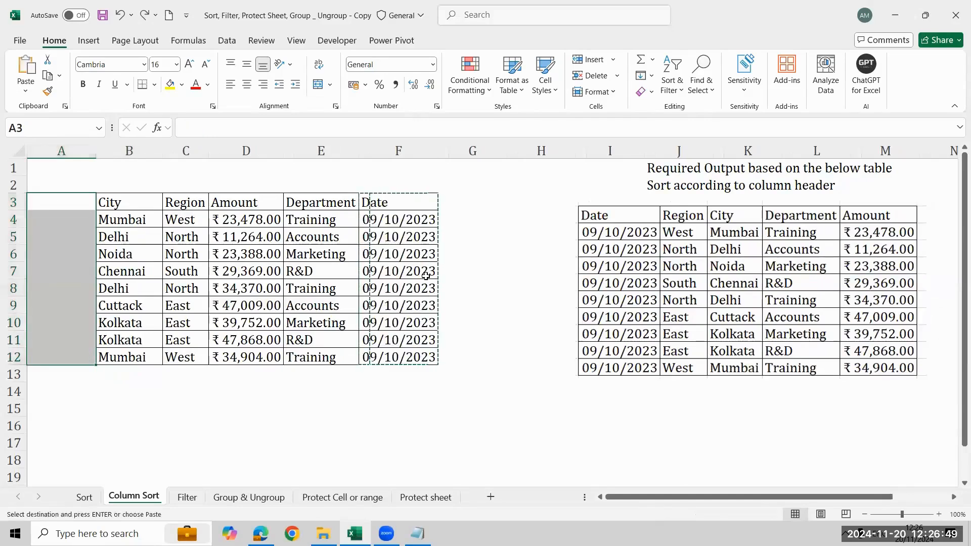
key(ctrl+Home)
key(Escape)
- In row 2 above the headers, enter order number 1 over Date and 2 over Region
key(Down)
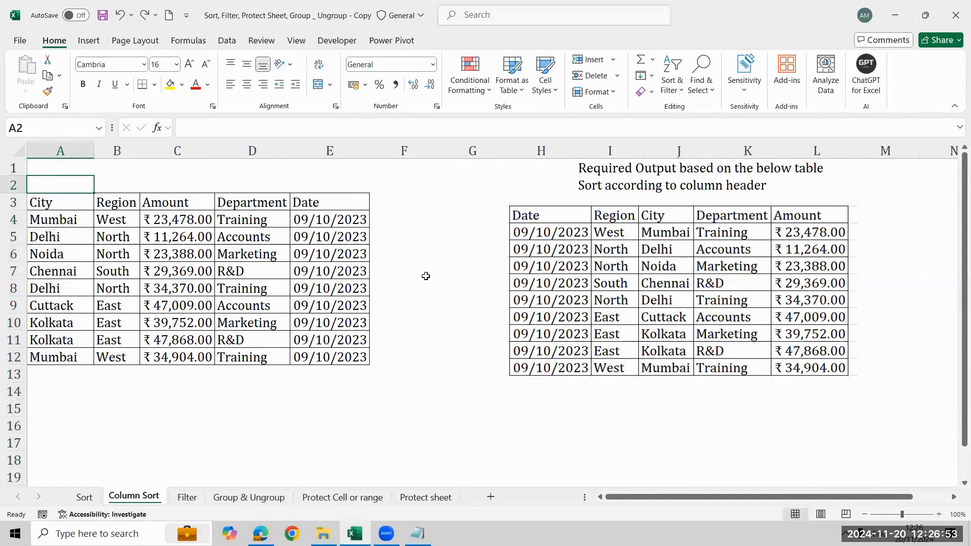
key(Right)
key(Right)
key(Right)
key(Right)
key(F2)
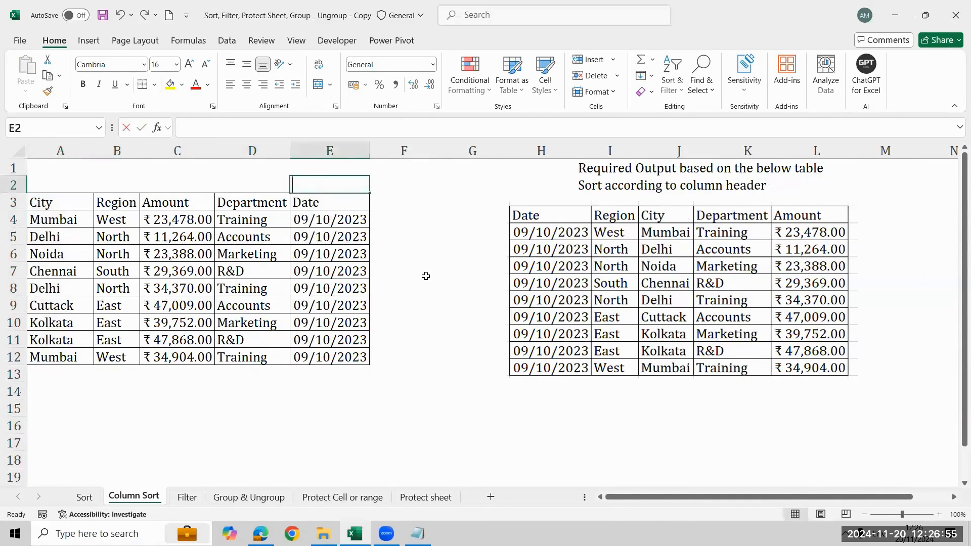
text(1)
key(Left)
key(Left)
key(Left)
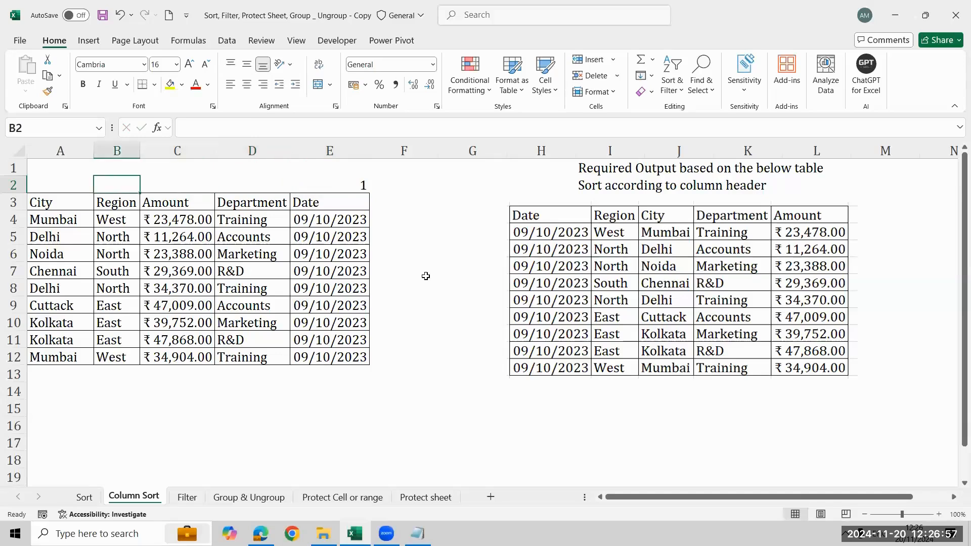
text(2)
key(Right)
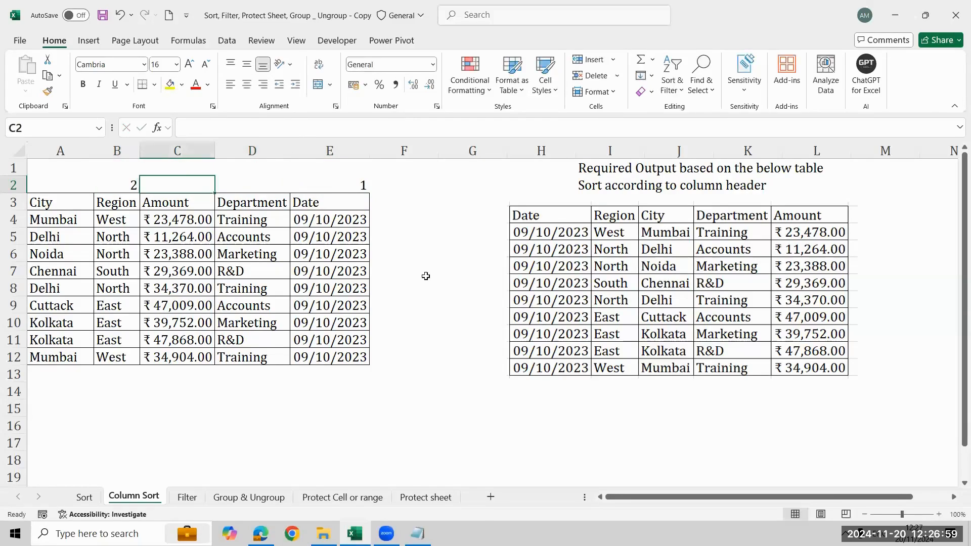
- Complete the order numbers in row 2 with 3 over City, 4 over Department and 5 over Amount
key(Left)
key(Left)
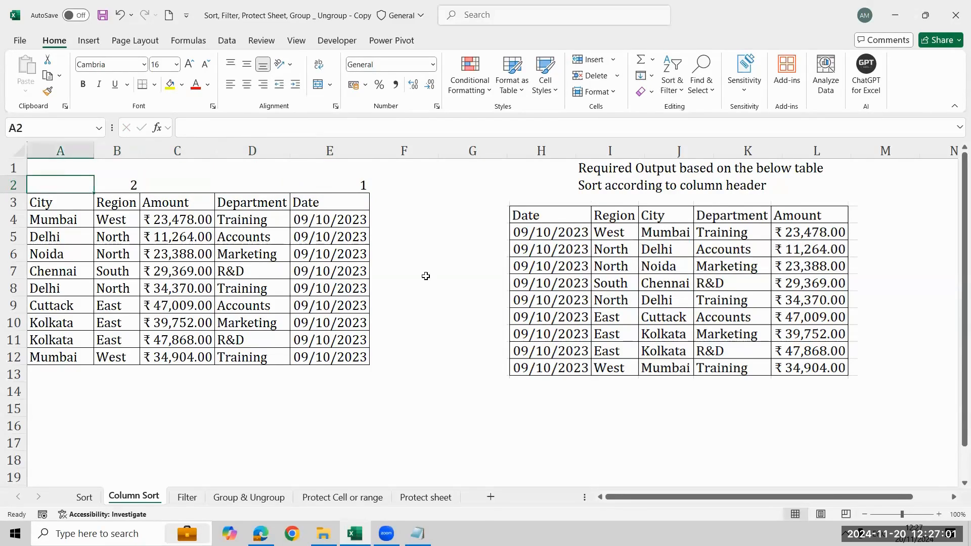
text(3)
key(Right)
key(Right)
key(Right)
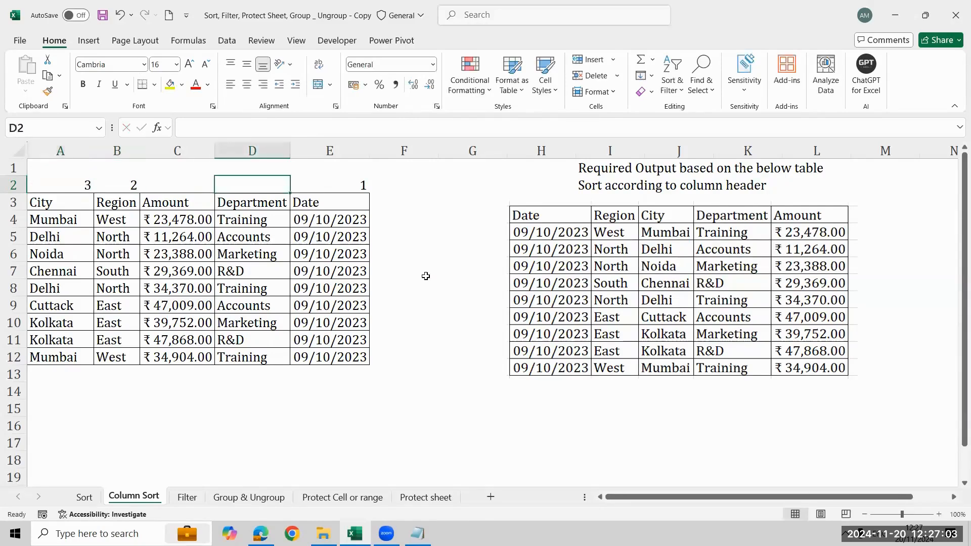
text(4)
key(Left)
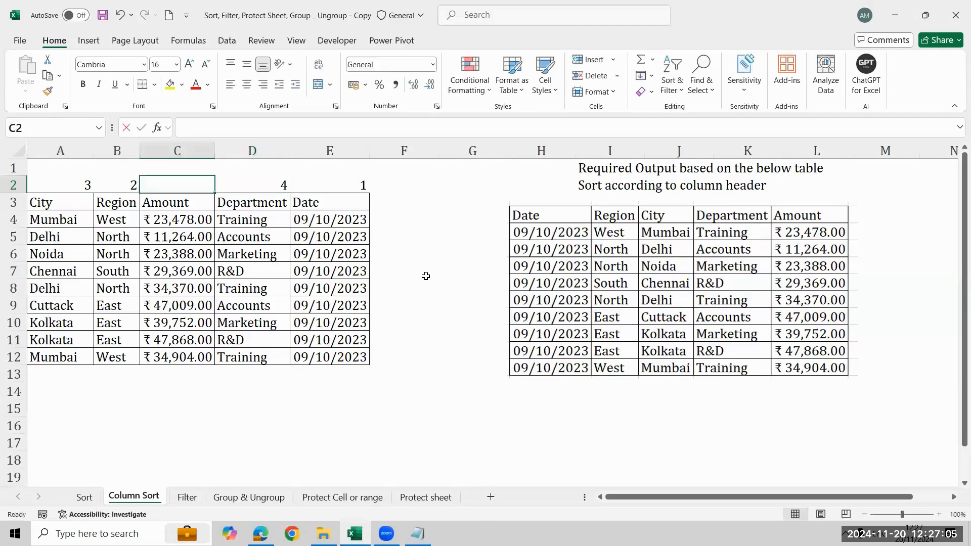
text(5)
key(Right)
key(Left)
key(Left)
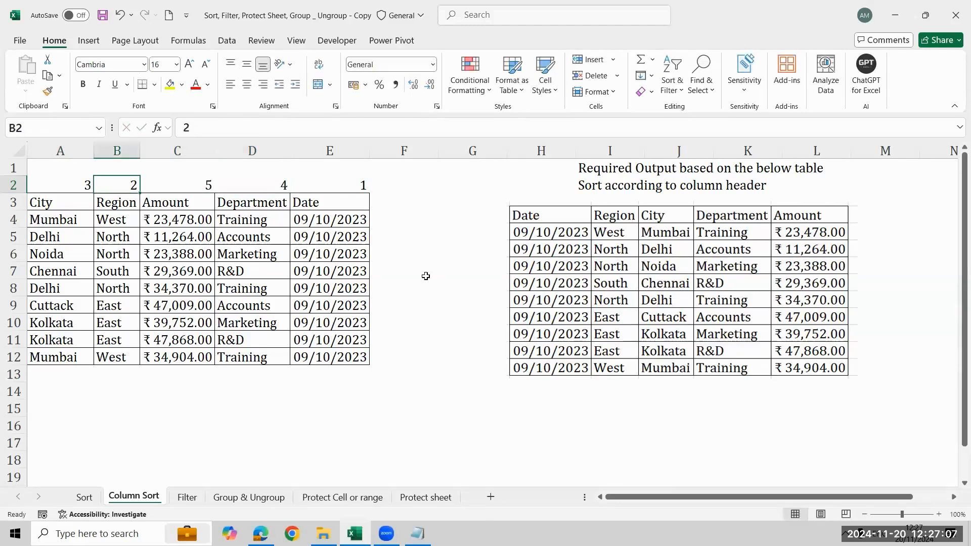
key(Left)
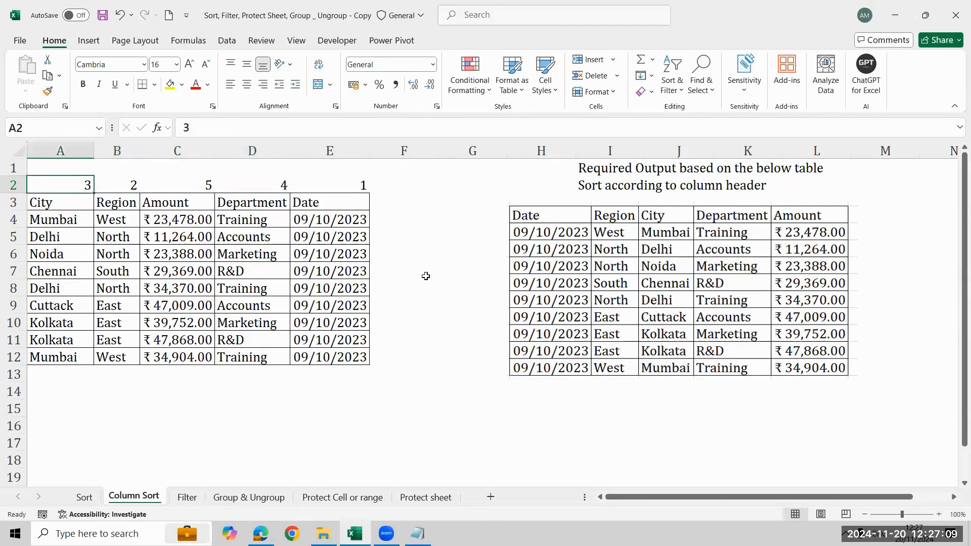
- Open the custom Sort settings for the source table and set the orientation to Sort left to right
click(227, 41)
click(518, 69)
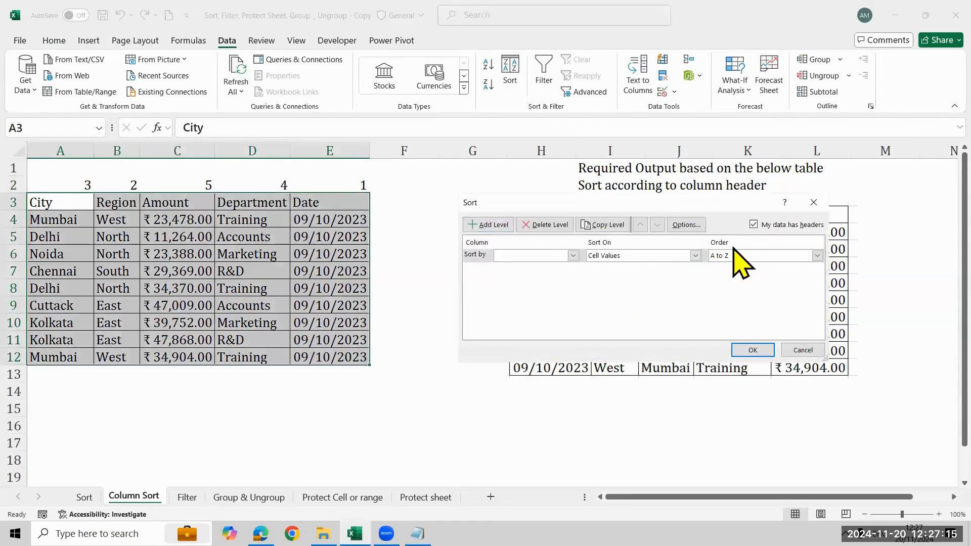
click(696, 240)
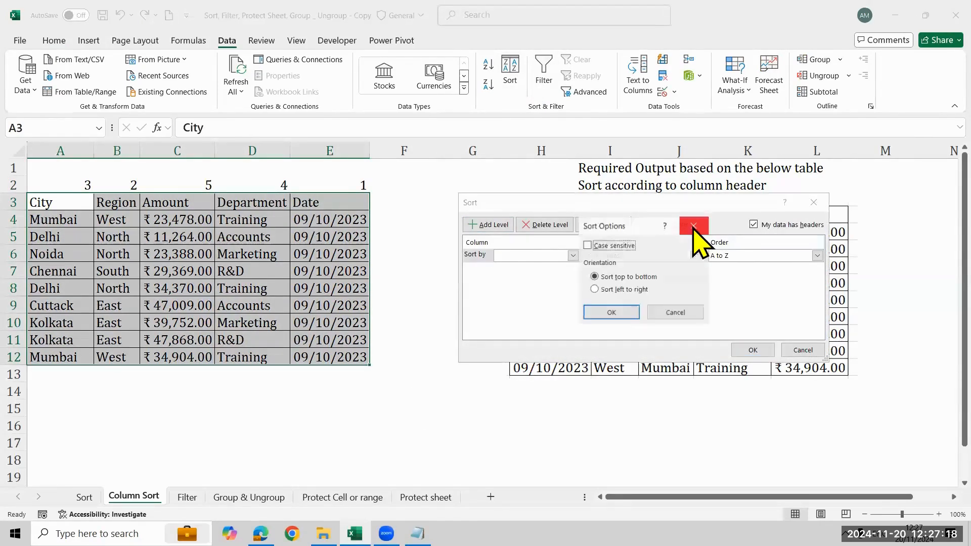
click(607, 291)
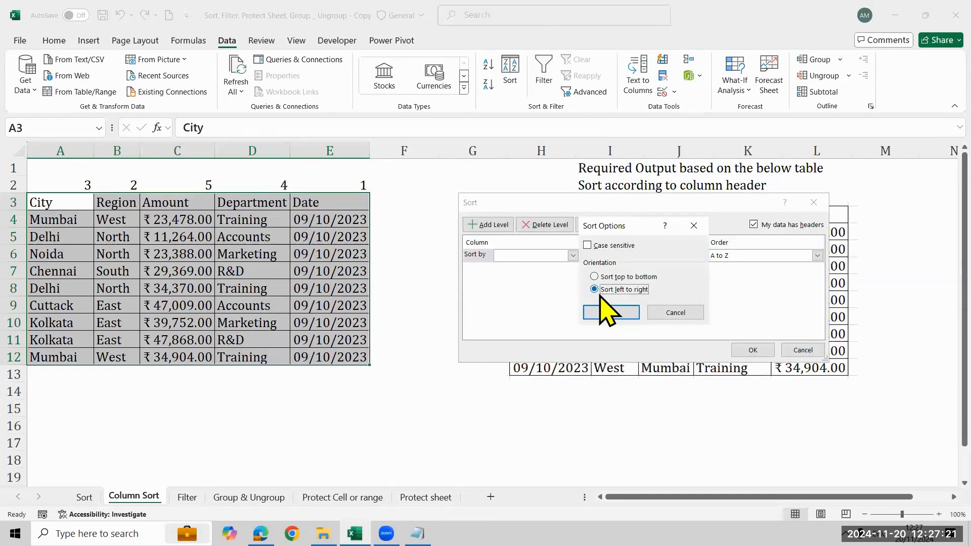
click(618, 314)
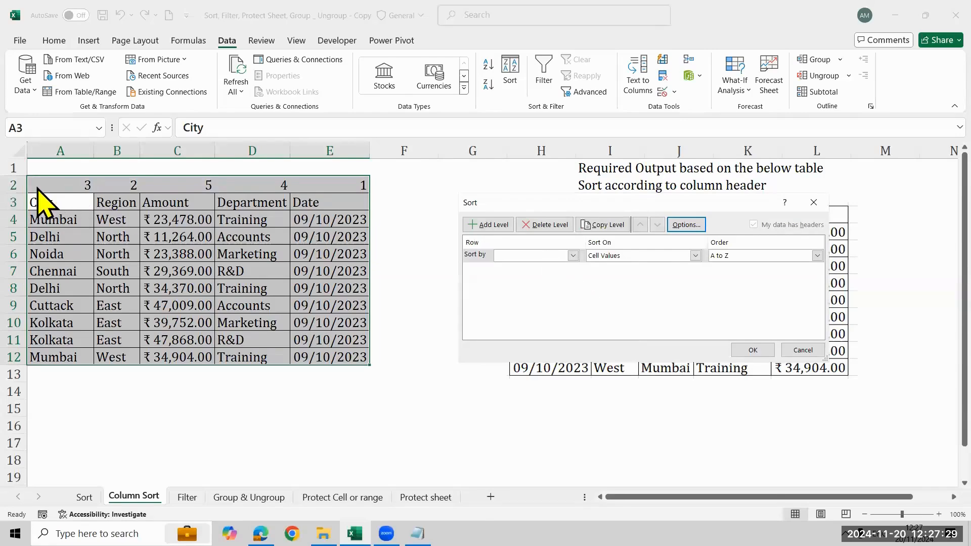
- Sort the table's columns by Row 2, cell values, Smallest to Largest, and widen column A to fit the dates
click(573, 255)
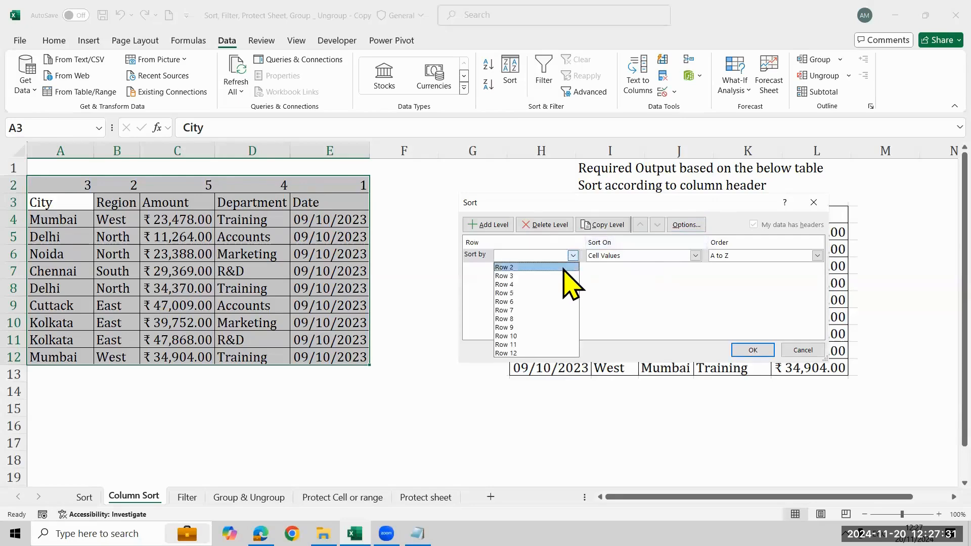
click(562, 271)
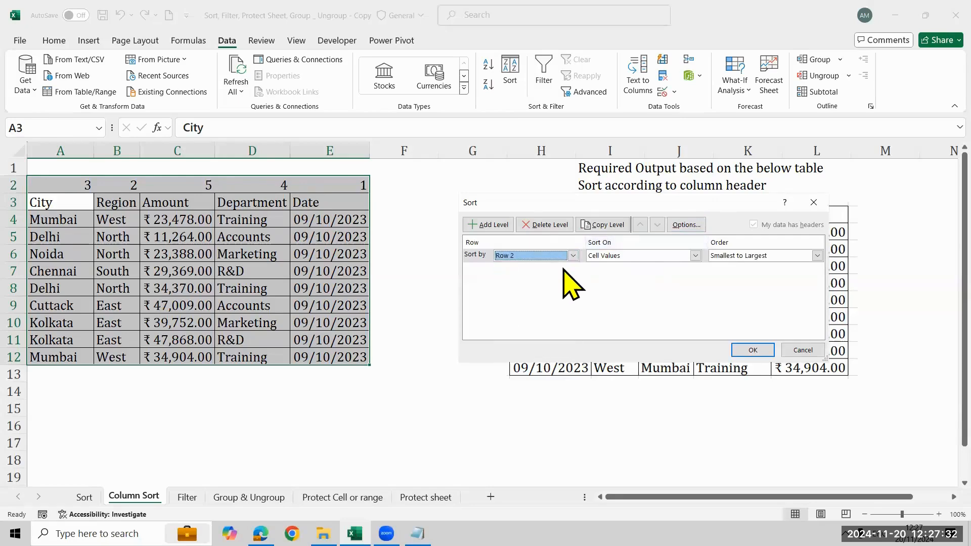
click(753, 349)
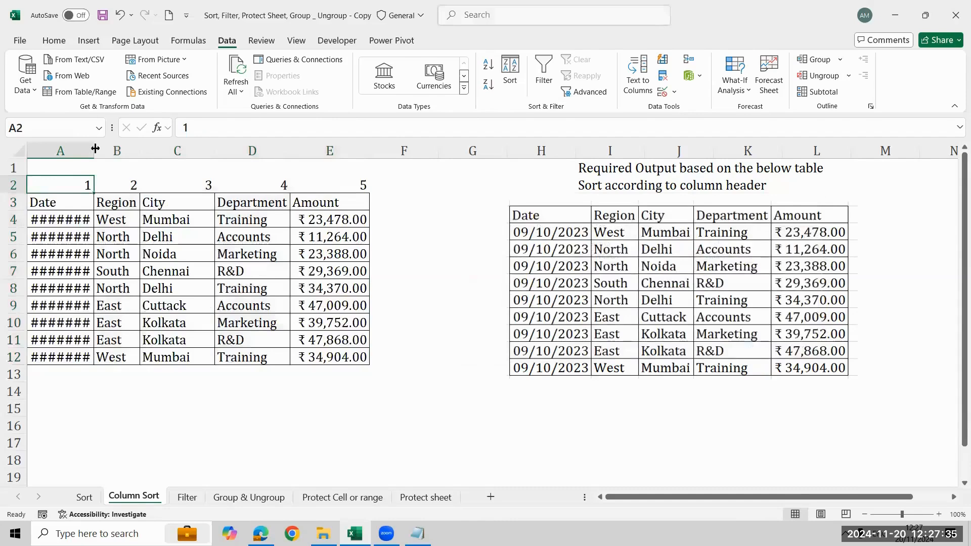
drag(95, 148, 116, 148)
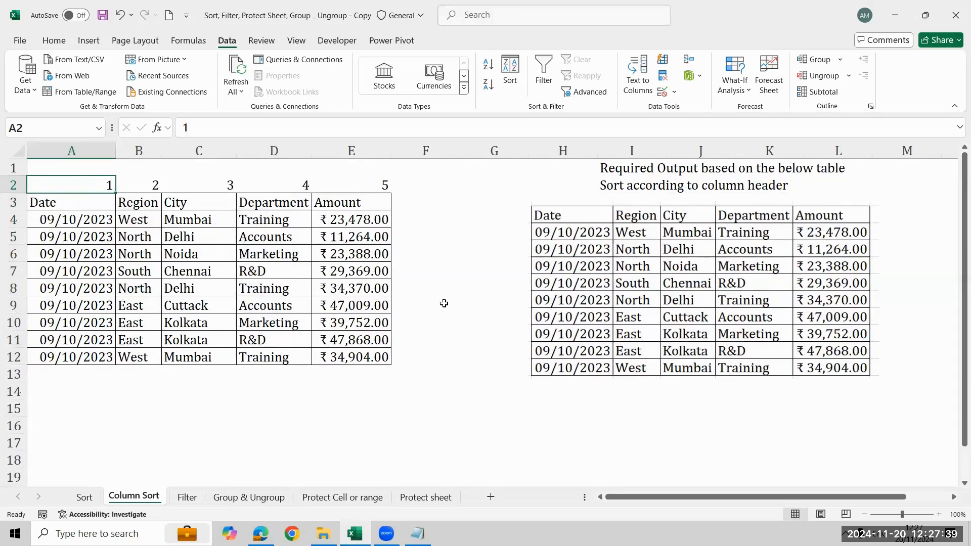
- Undo the column widening and the left-to-right sort, and widen column A in the restored column order
key(ctrl+z)
key(ctrl+z)
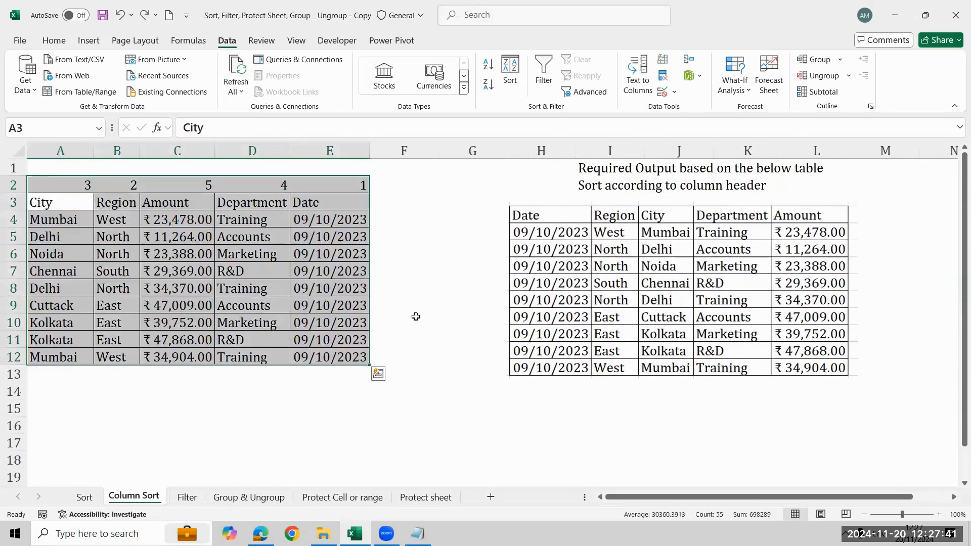
drag(94, 151, 110, 160)
click(430, 309)
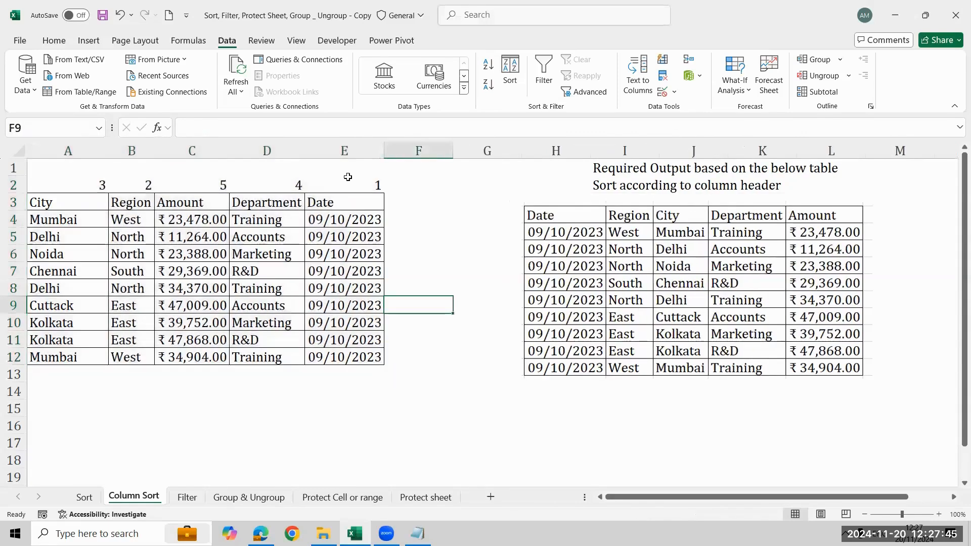
- Review the order numbers above the Date and Region headers in row 2
click(352, 206)
click(364, 184)
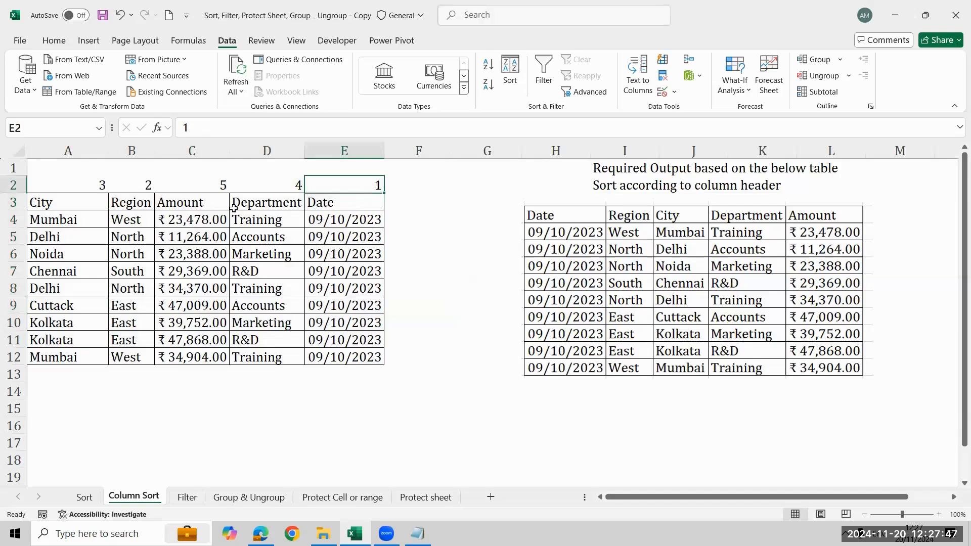
click(131, 186)
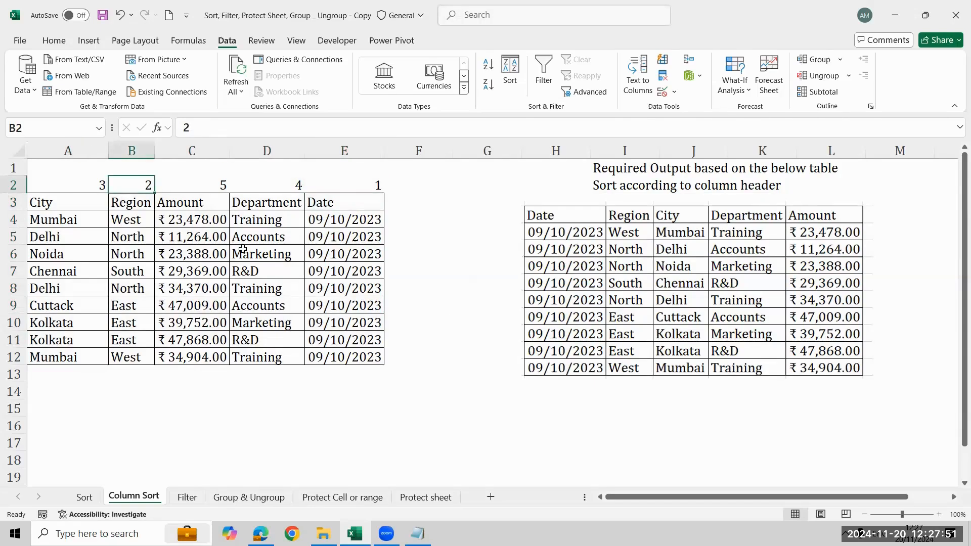
- Open the custom Sort settings for the source table and set its orientation to Sort left to right
click(508, 81)
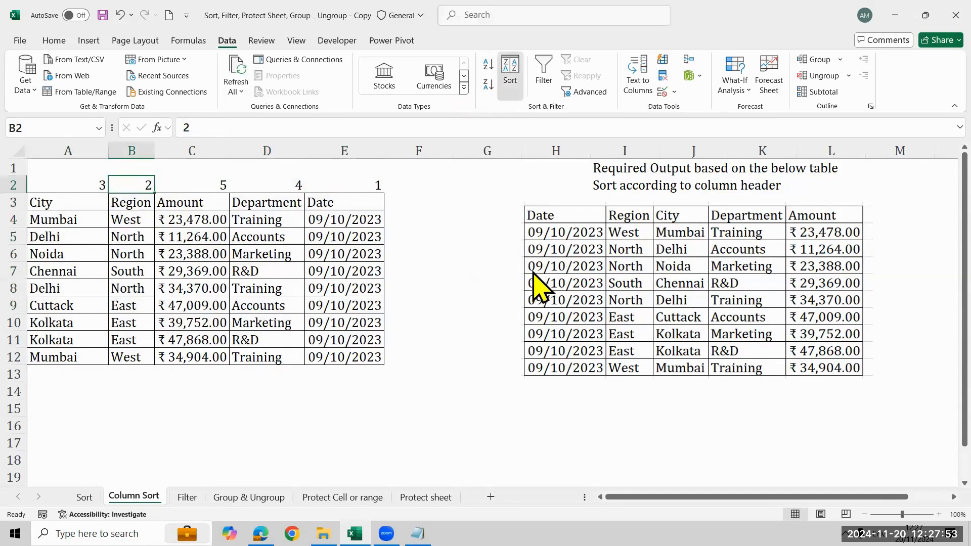
click(691, 224)
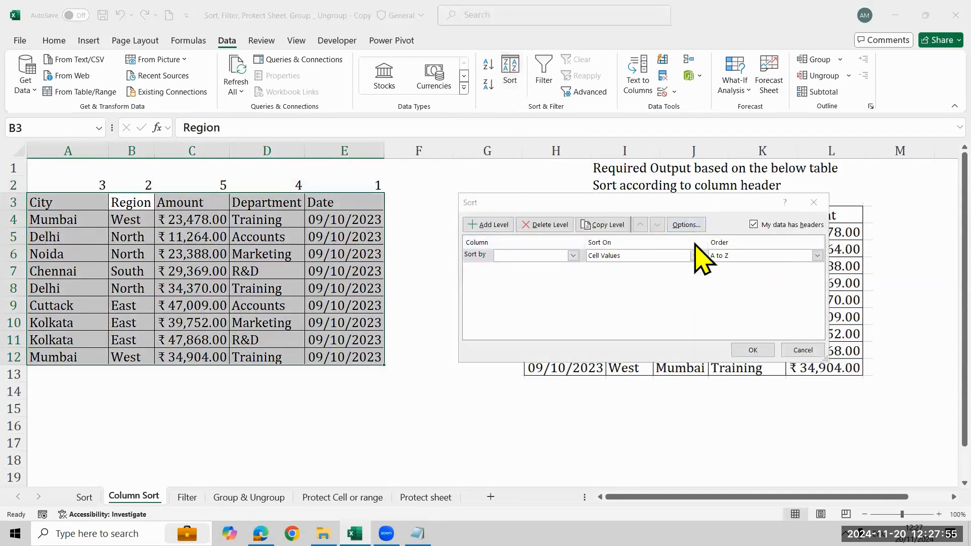
click(623, 289)
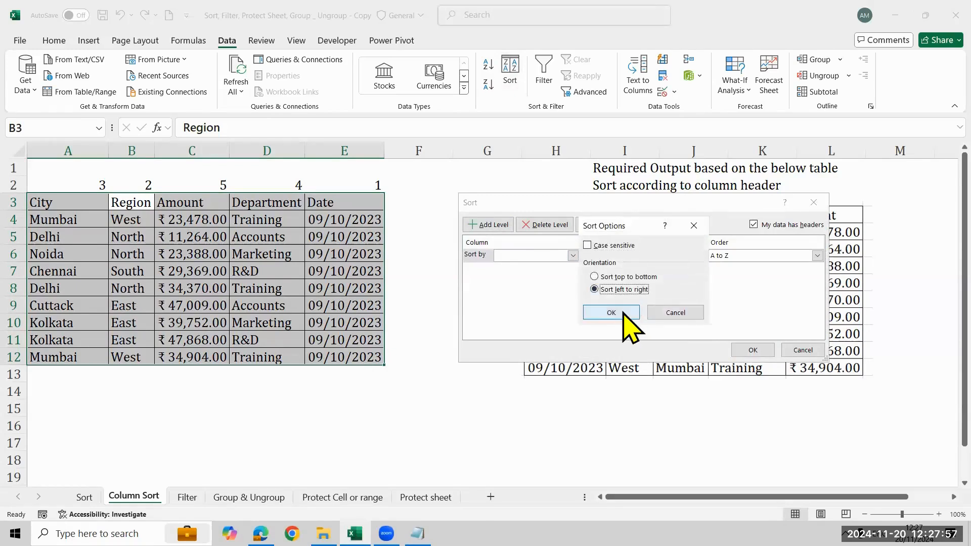
click(613, 313)
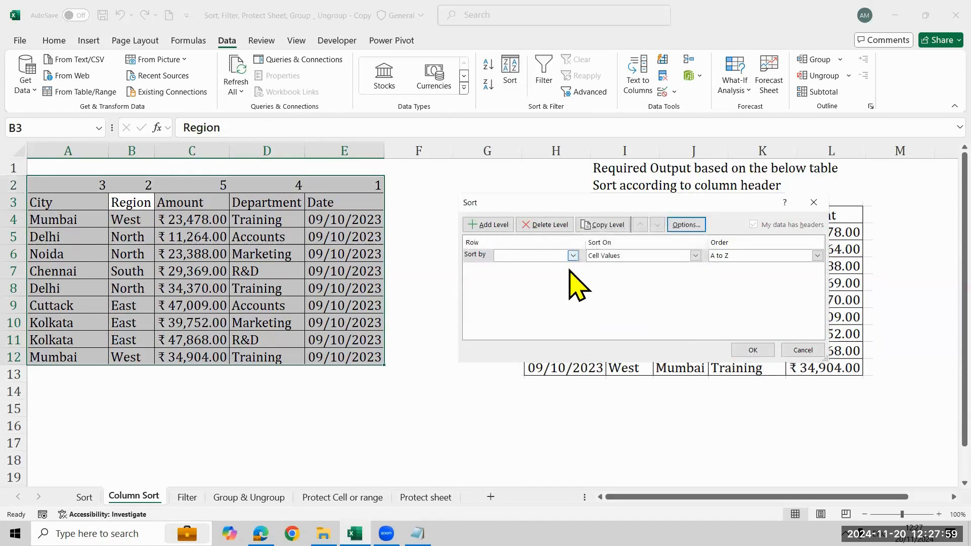
- Sort the source table's columns by Row 2, cell values, in Largest to Smallest order
click(570, 256)
click(557, 267)
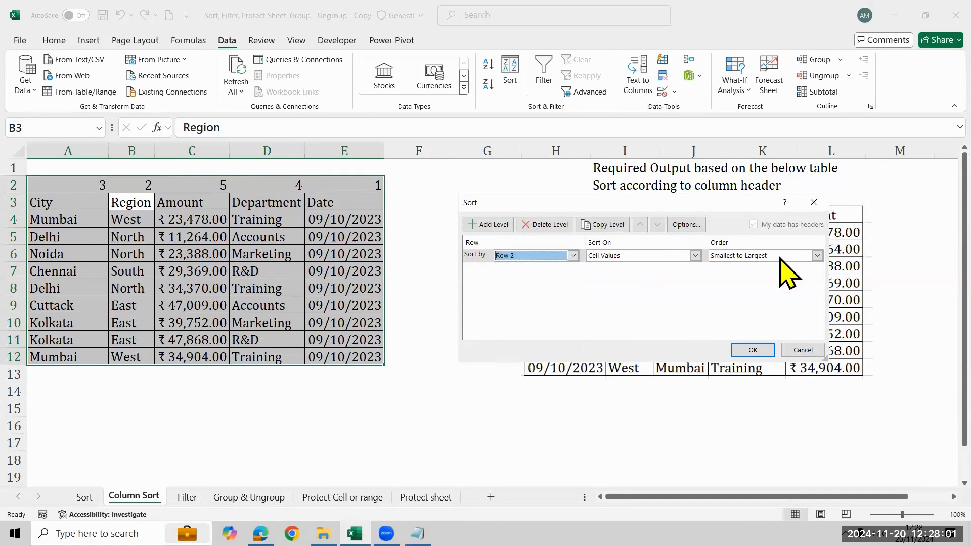
click(817, 256)
click(776, 277)
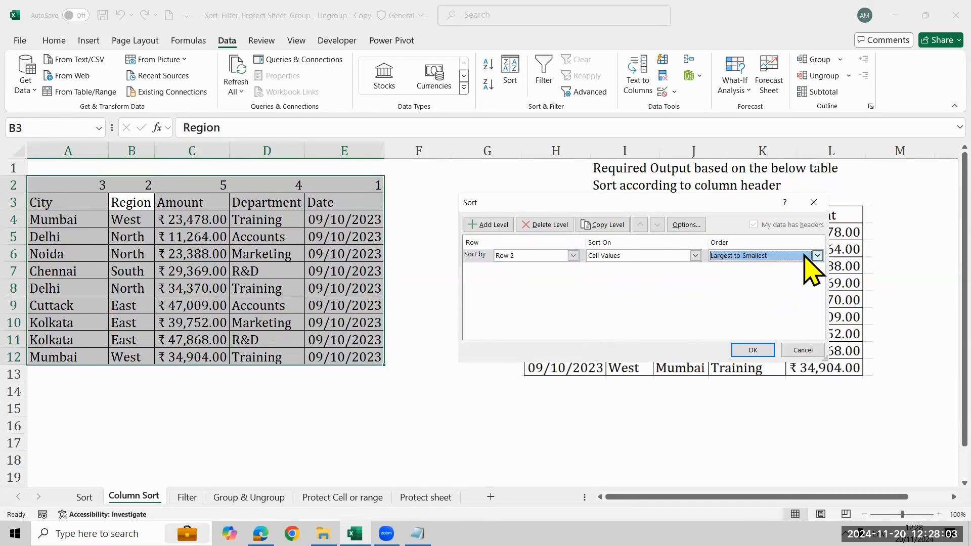
click(751, 350)
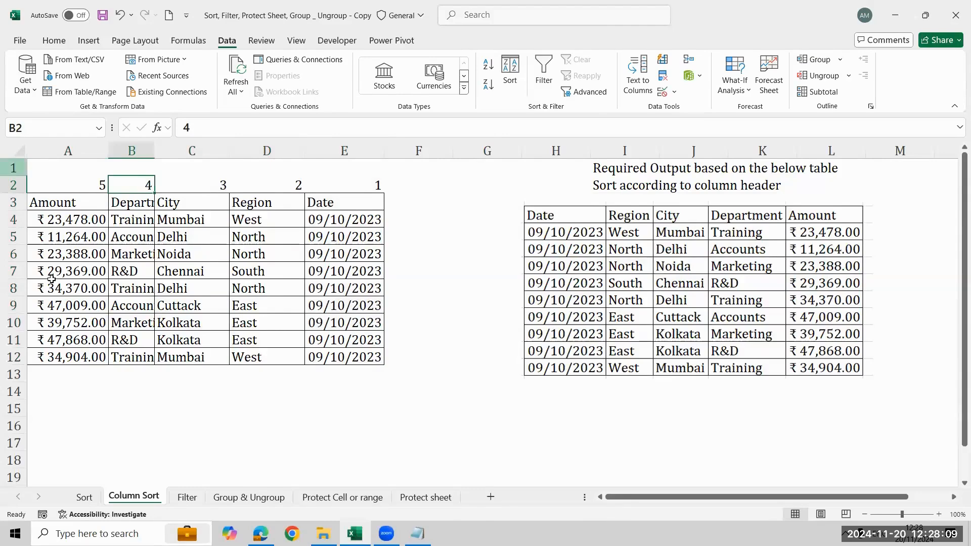
- Re-sort the source table's columns by Row 2 in Smallest to Largest order
click(509, 81)
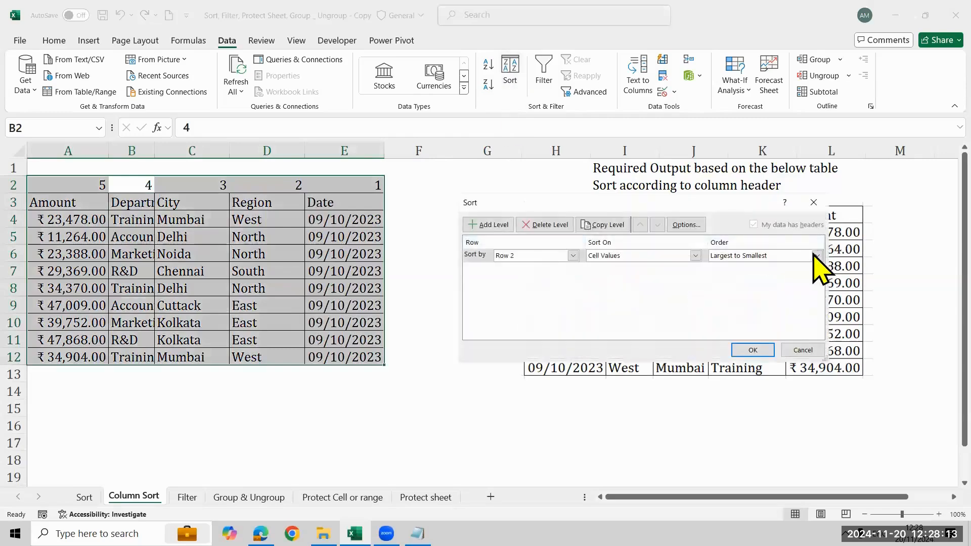
click(818, 256)
click(796, 268)
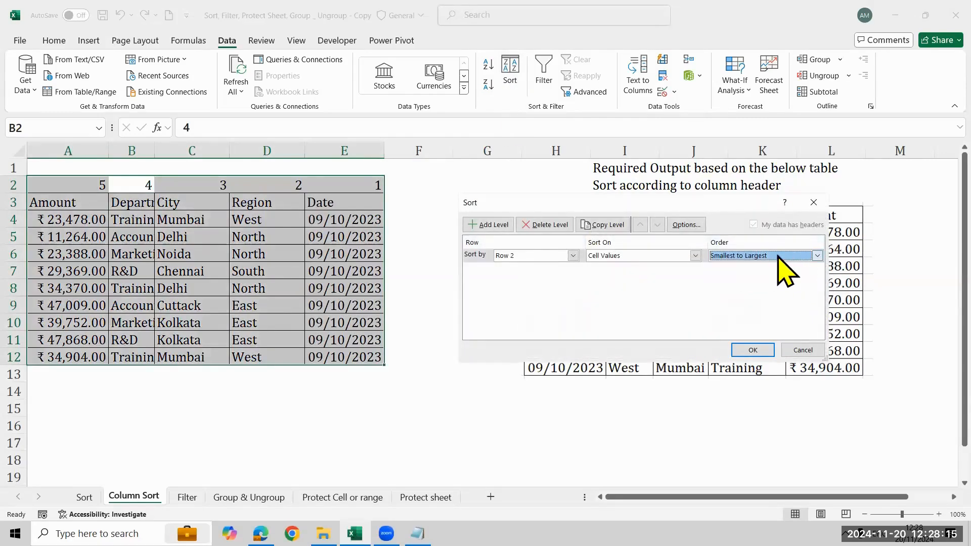
click(735, 351)
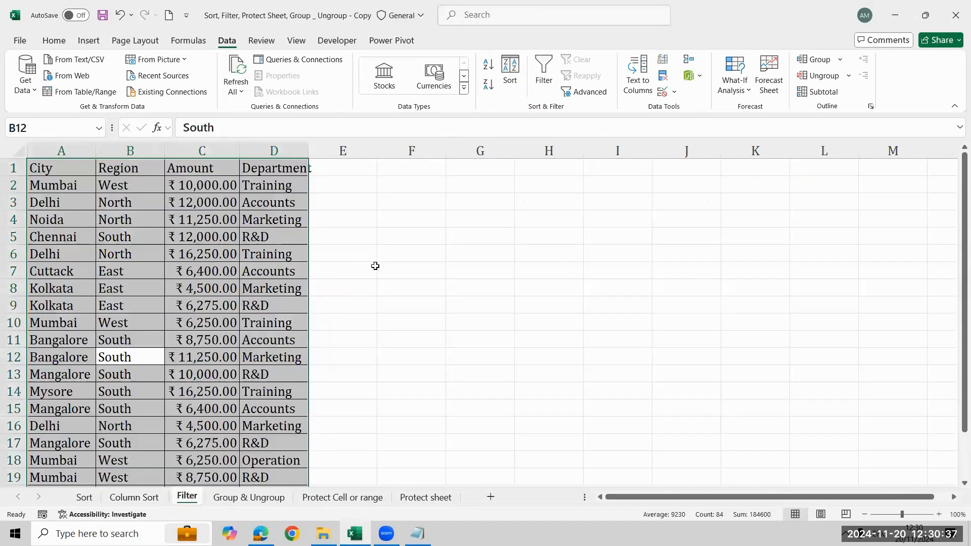
- Begin a note in cell G2 of the Filter sheet with the words "Filter is used to"
click(379, 265)
key(ctrl+Up)
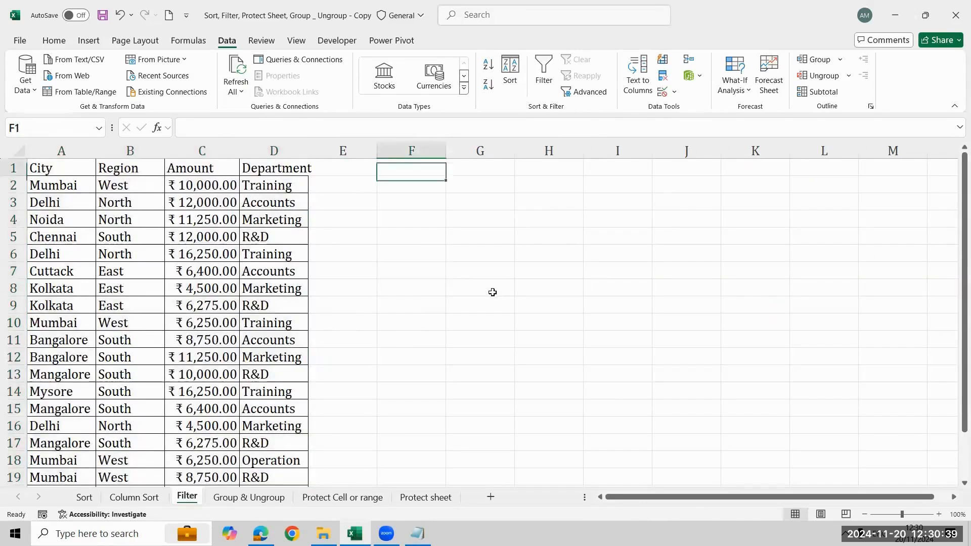
key(Right)
key(Down)
key(Left)
key(Right)
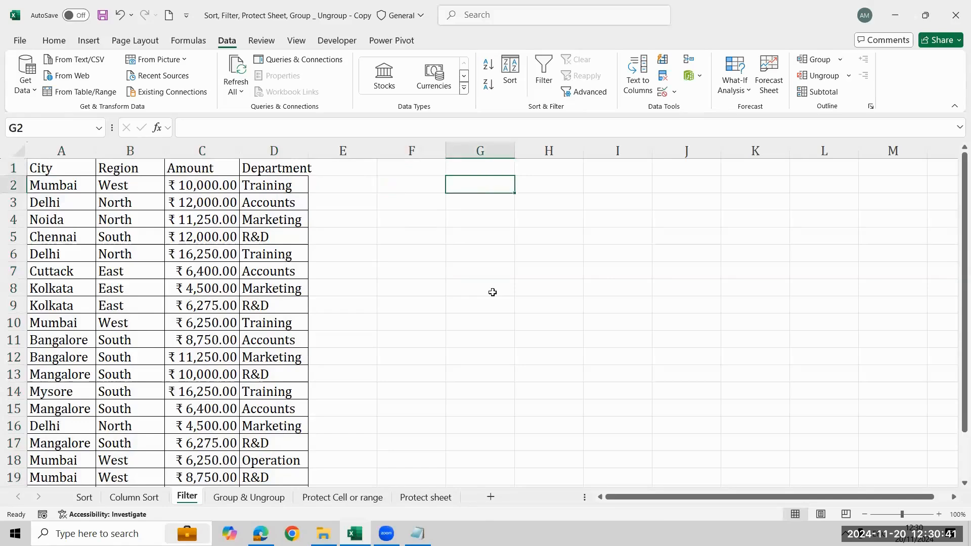
text(Filter)
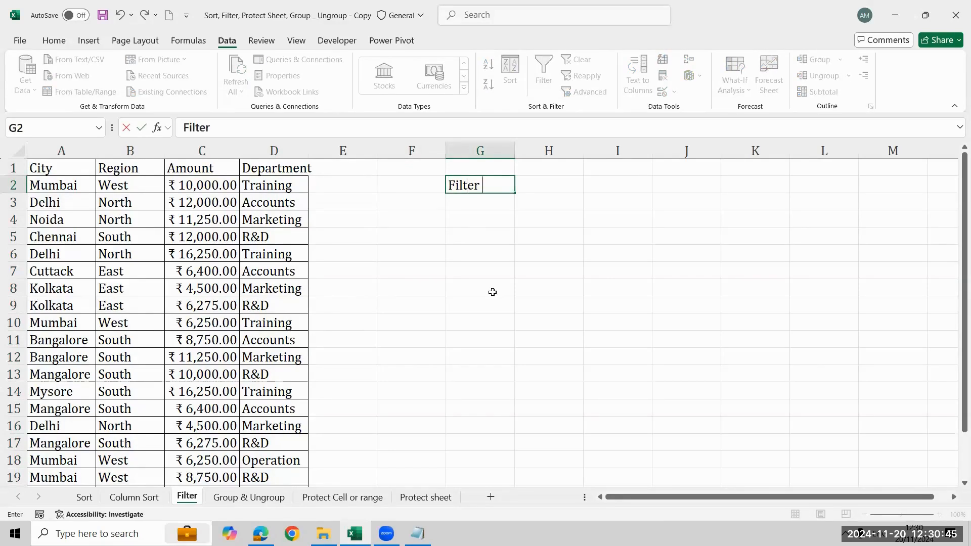
text( is used to)
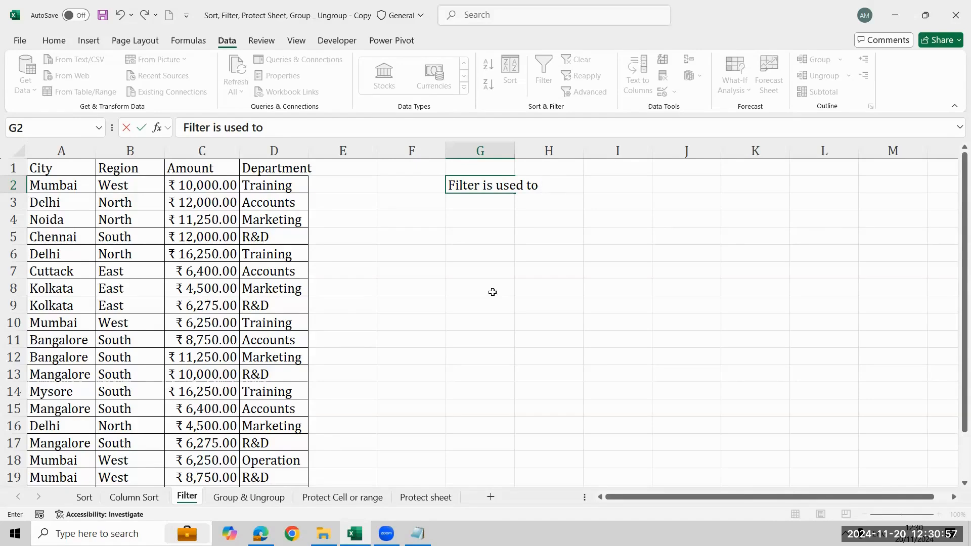
text(find the )
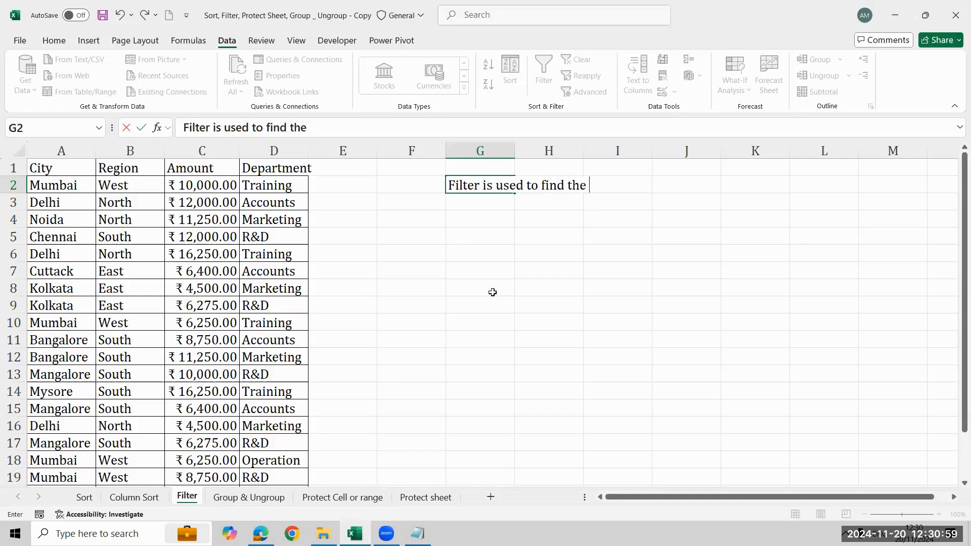
text(required)
key(BackSpace)
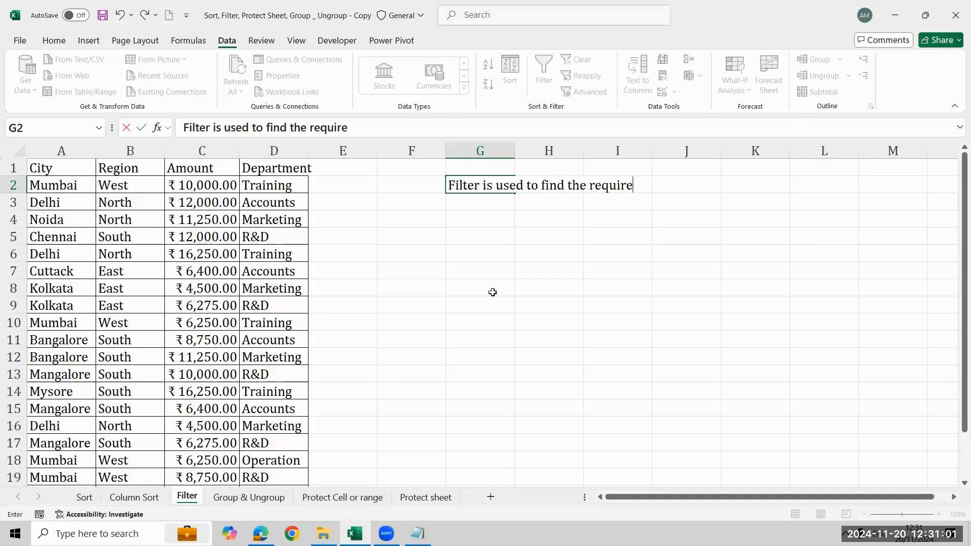
key(BackSpace)
key(BackSpace)
key(BackSpace)
key(BackSpace)
key(BackSpace)
key(BackSpace)
key(BackSpace)
key(BackSpace)
key(BackSpace)
key(BackSpace)
key(BackSpace)
key(BackSpace)
key(BackSpace)
key(BackSpace)
key(BackSpace)
key(BackSpace)
key(BackSpace)
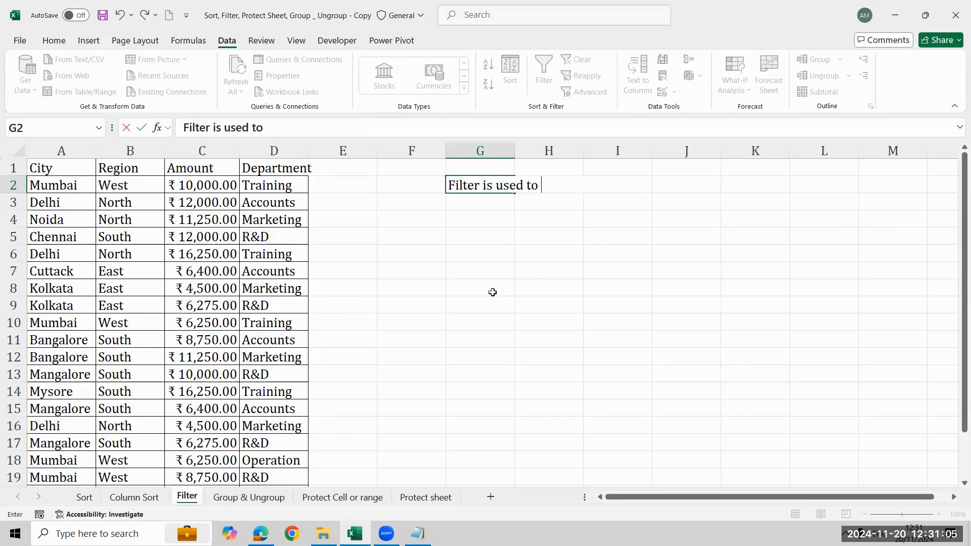
- Complete the G2 note as "Filter is used to access the data quickly", and clear the cell again
text(access the dat)
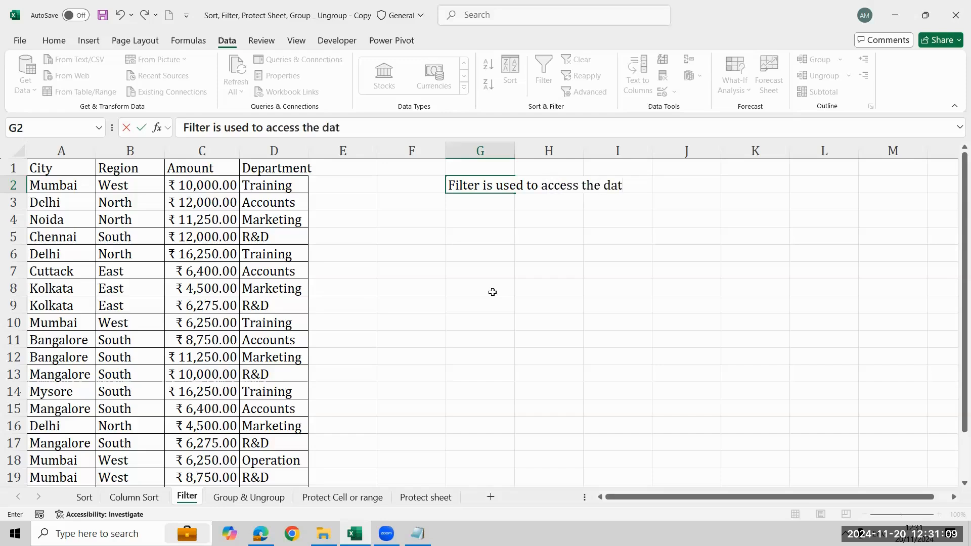
text(a quickluy)
key(BackSpace)
key(BackSpace)
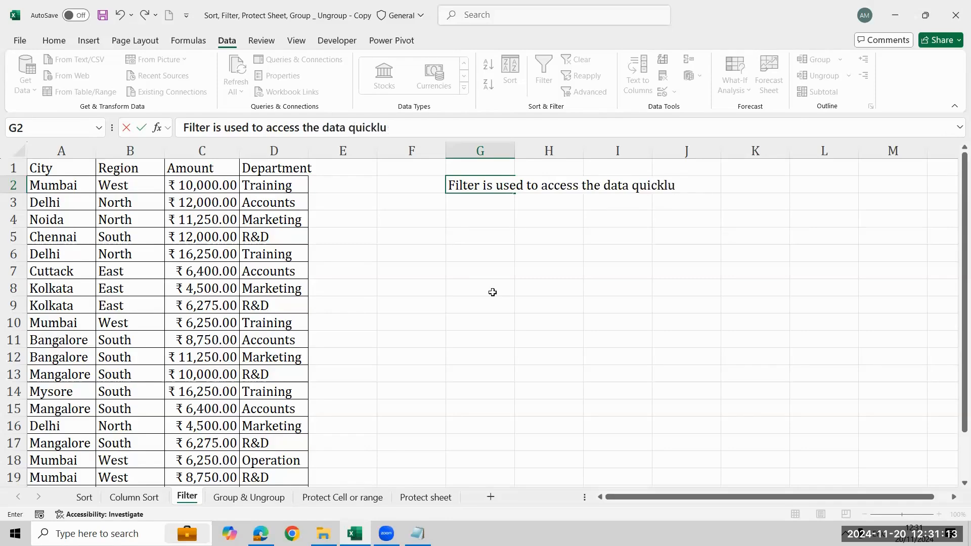
text(y)
key(Return)
key(Up)
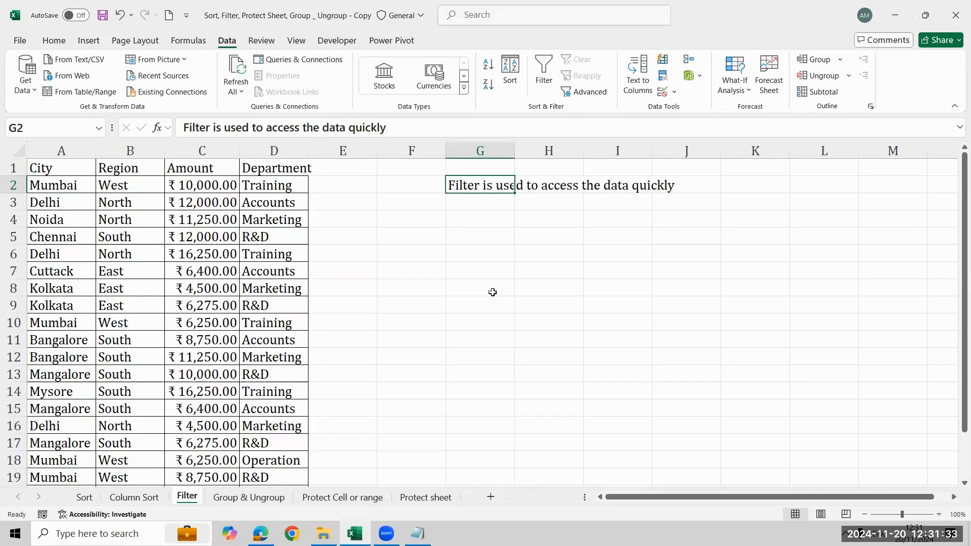
key(Delete)
- Enter the shortcut text "Alt A T" in cell G3
key(Down)
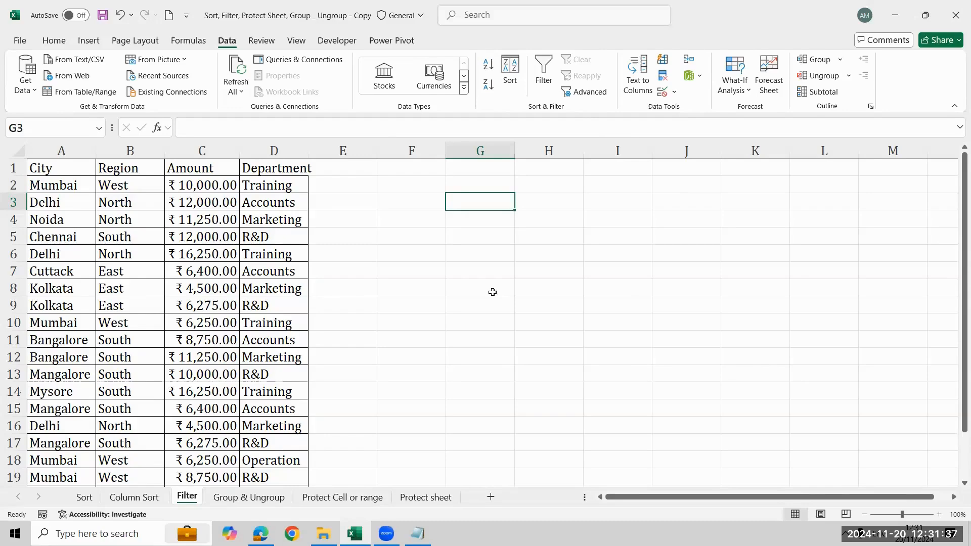
text(A)
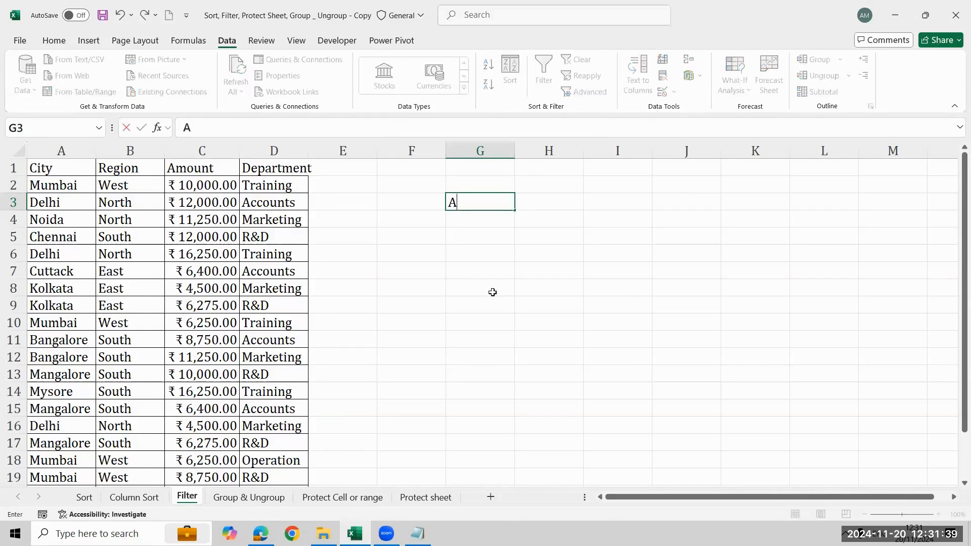
text(;)
key(BackSpace)
text(lt A T)
key(Return)
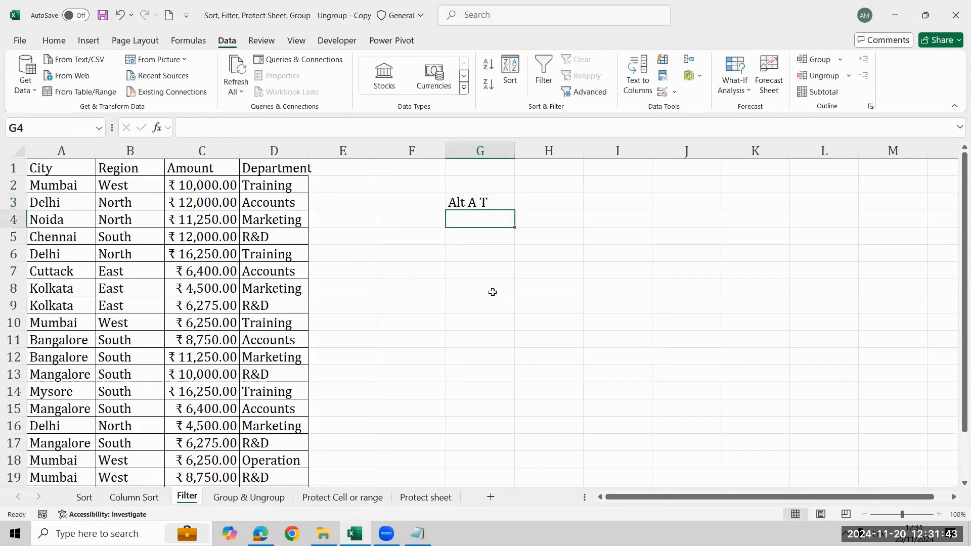
- Enter the description "Filter /Unfilter" in cell H3, beside the shortcut text
key(Up)
key(Right)
text(Filt)
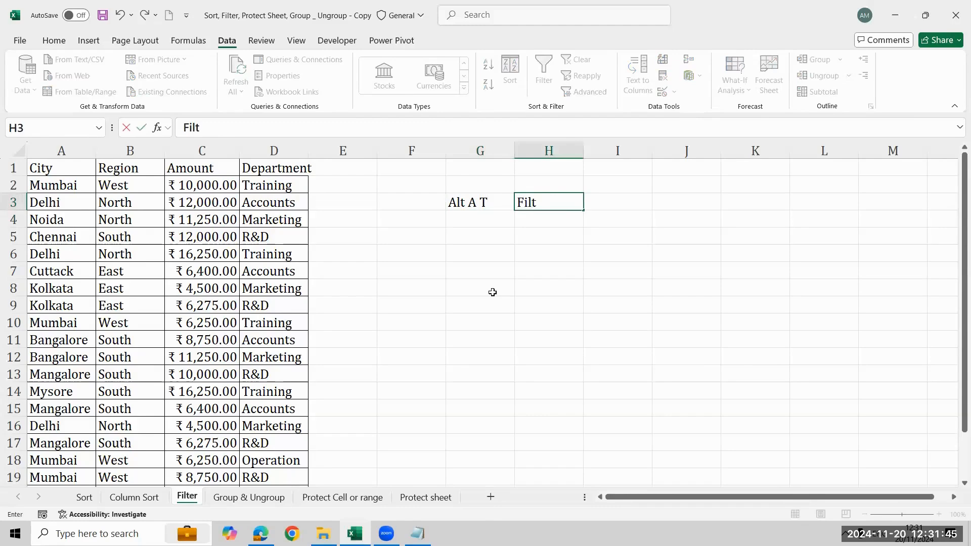
text(er /Unfilter)
key(Return)
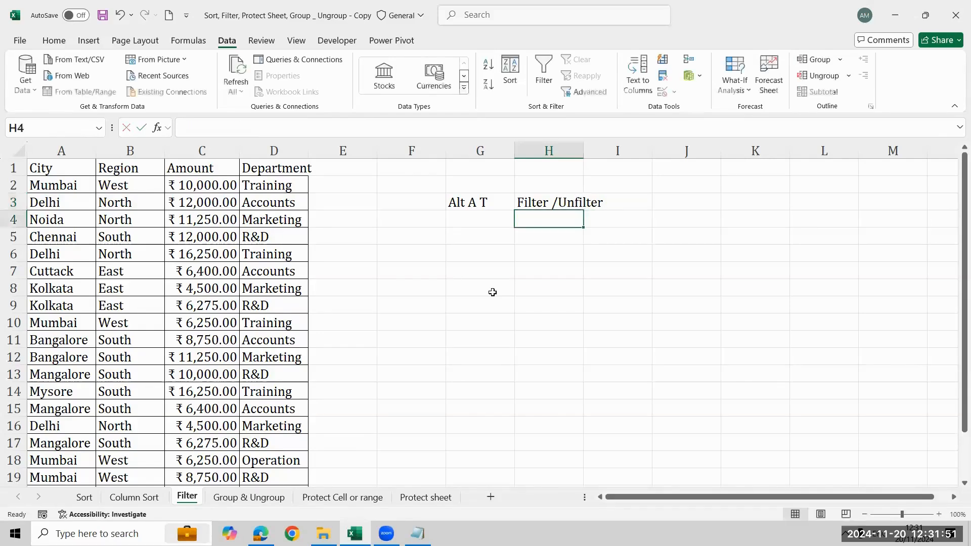
- Turn on filtering for the city table, starting from its City header in cell A1
key(Up)
key(Left)
key(Left)
key(Left)
key(Left)
key(Left)
key(Left)
key(Left)
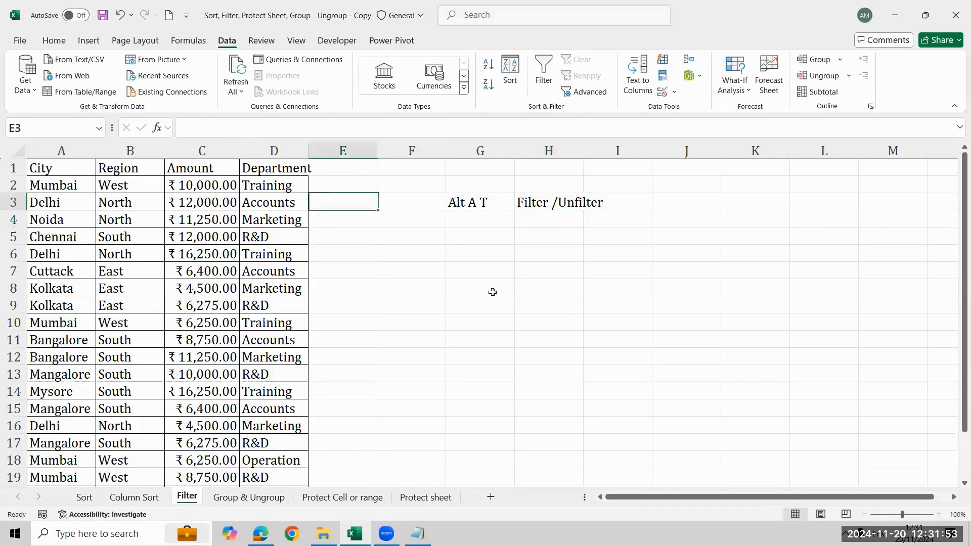
key(Up)
key(Up)
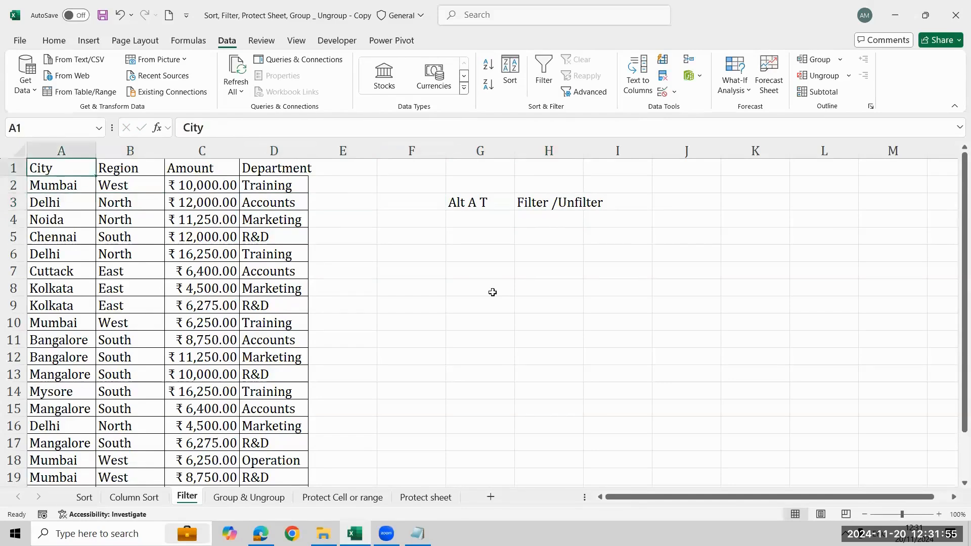
key(alt)
key(a)
key(t)
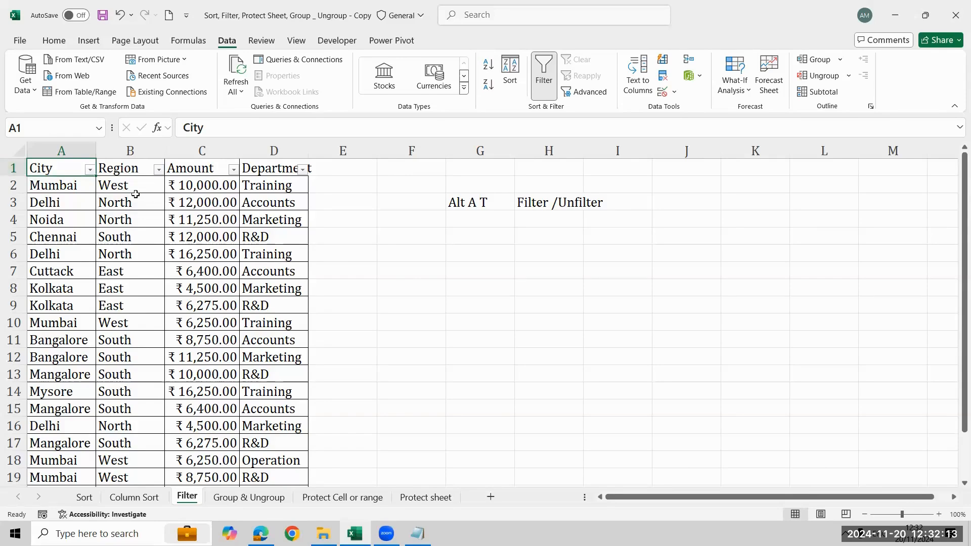
- Filter the City column to show only Bangalore and Mumbai
click(90, 170)
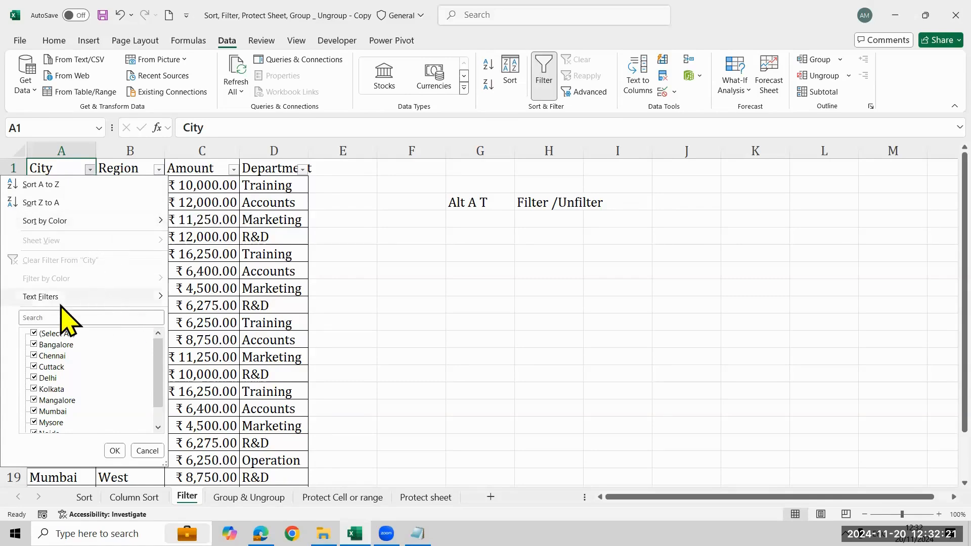
mouse_move(81, 298)
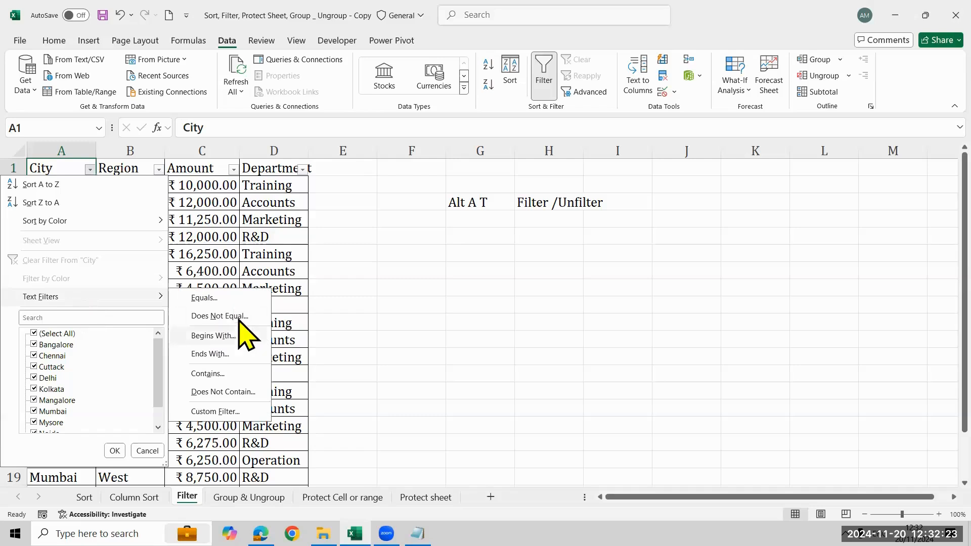
click(46, 334)
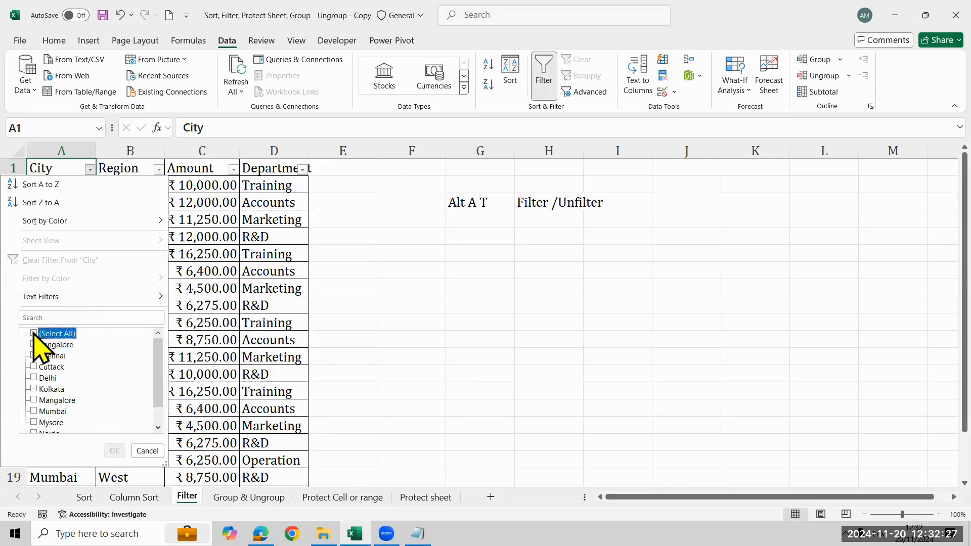
click(34, 333)
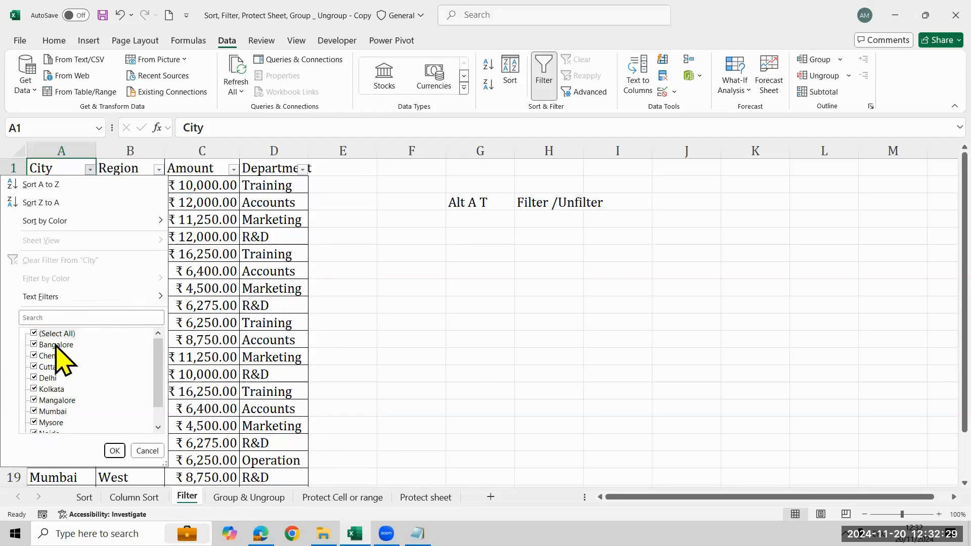
click(34, 334)
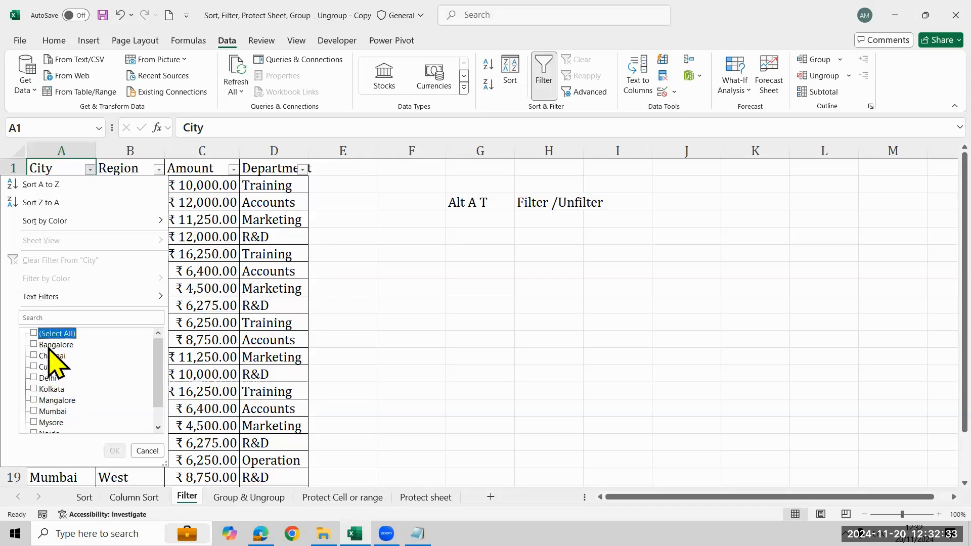
click(49, 346)
click(53, 412)
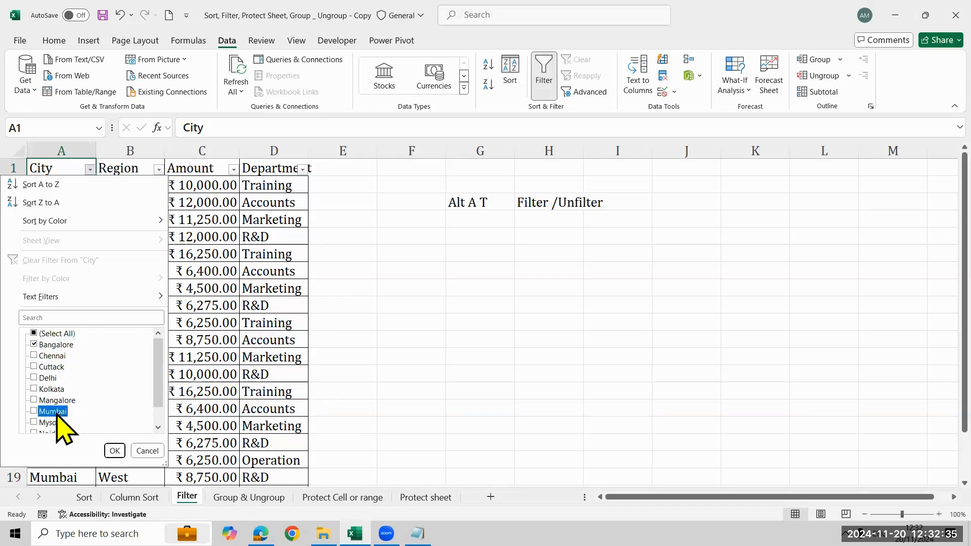
click(115, 451)
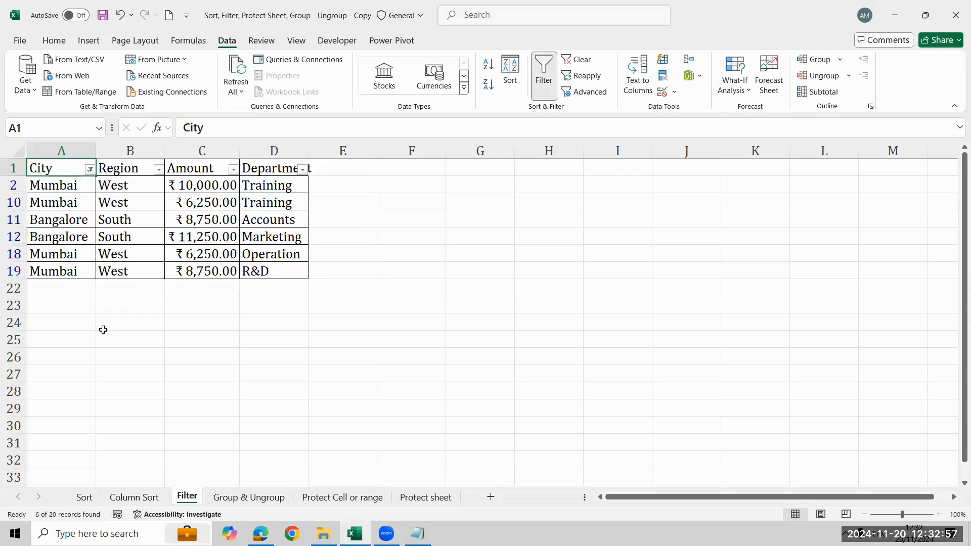
- Turn off filtering for the city table, undo that once, and turn filtering off again
key(alt+a)
key(t)
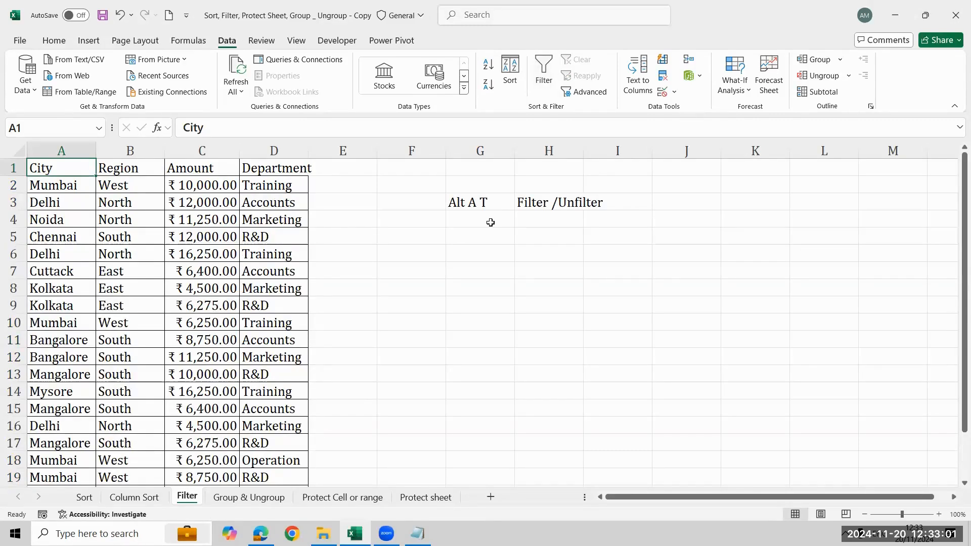
key(ctrl+z)
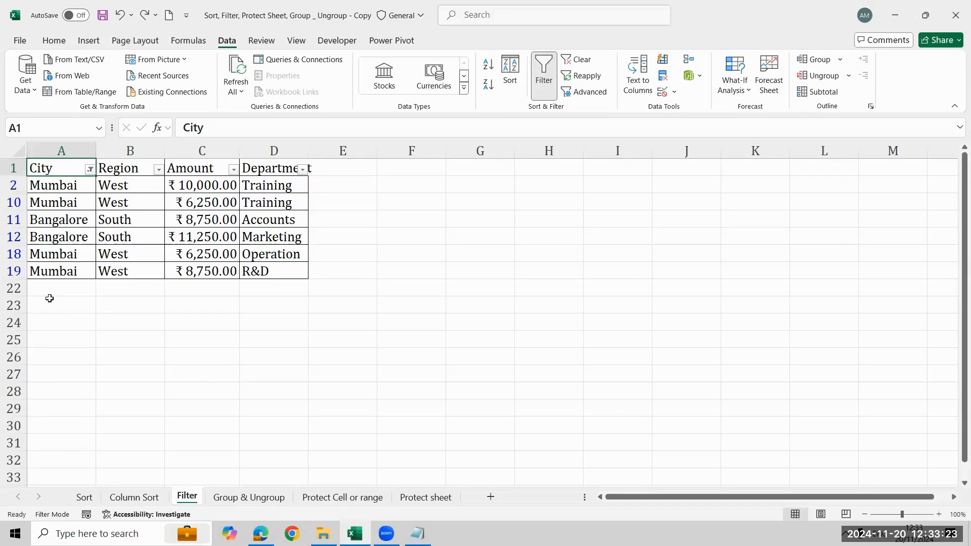
key(alt+a)
key(t)
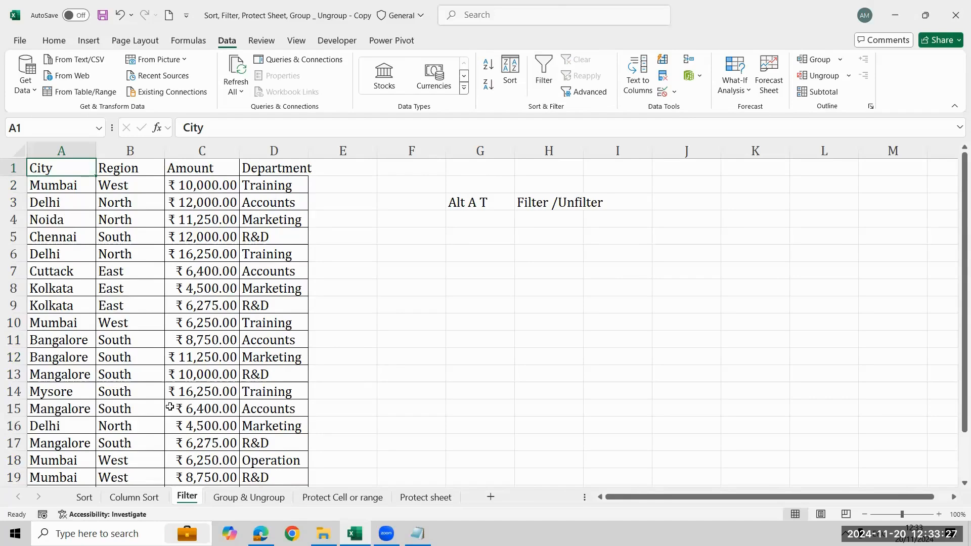
- Turn filtering back on for the city table and filter the City column to names that begin with "m"
click(76, 242)
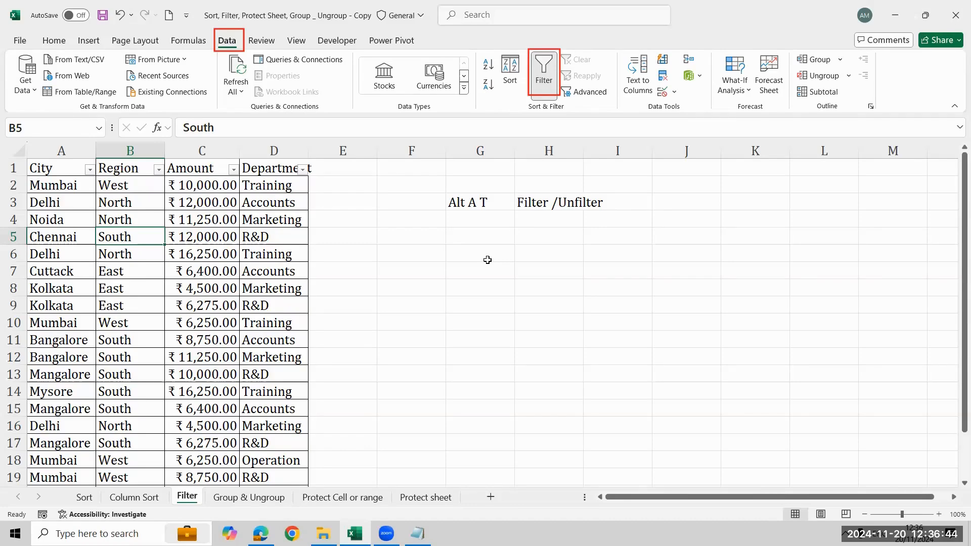
click(90, 169)
mouse_move(116, 300)
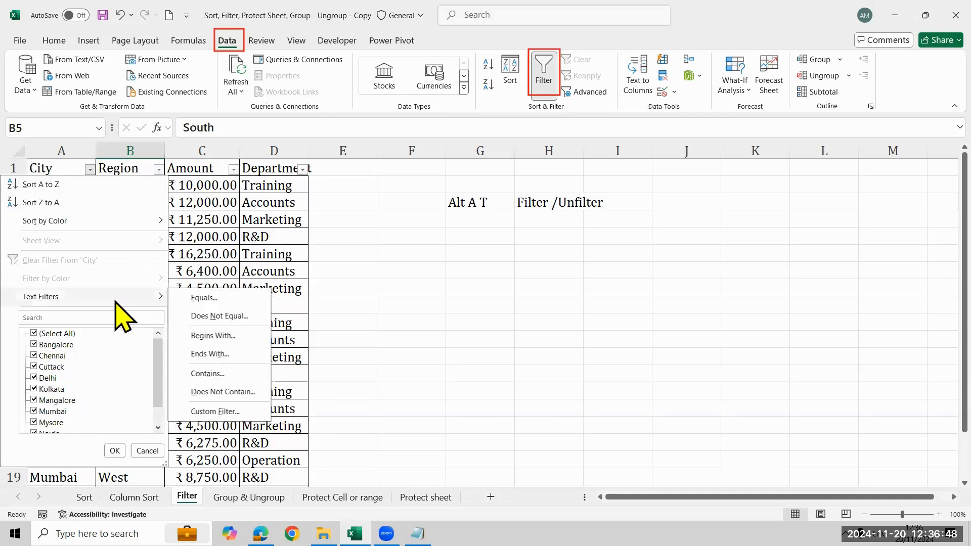
click(214, 378)
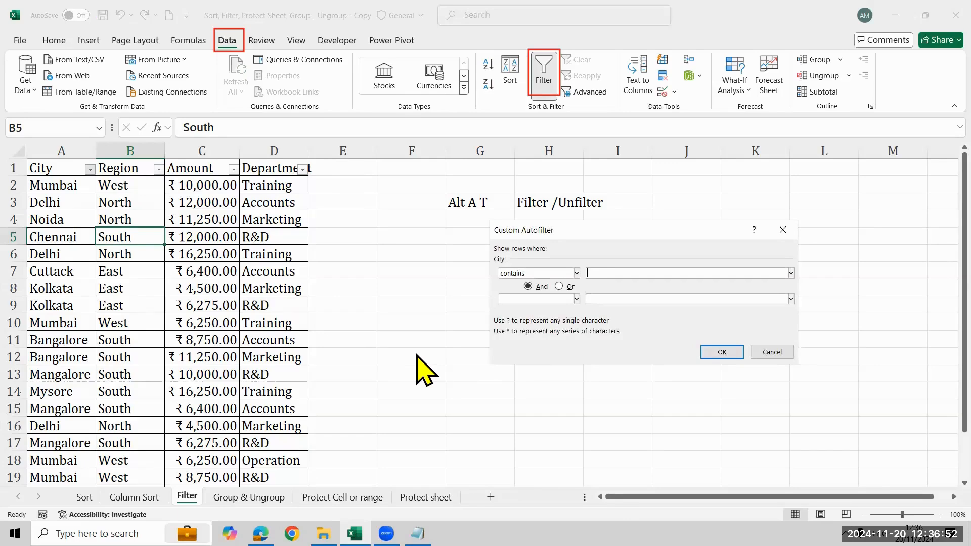
text(m)
click(576, 274)
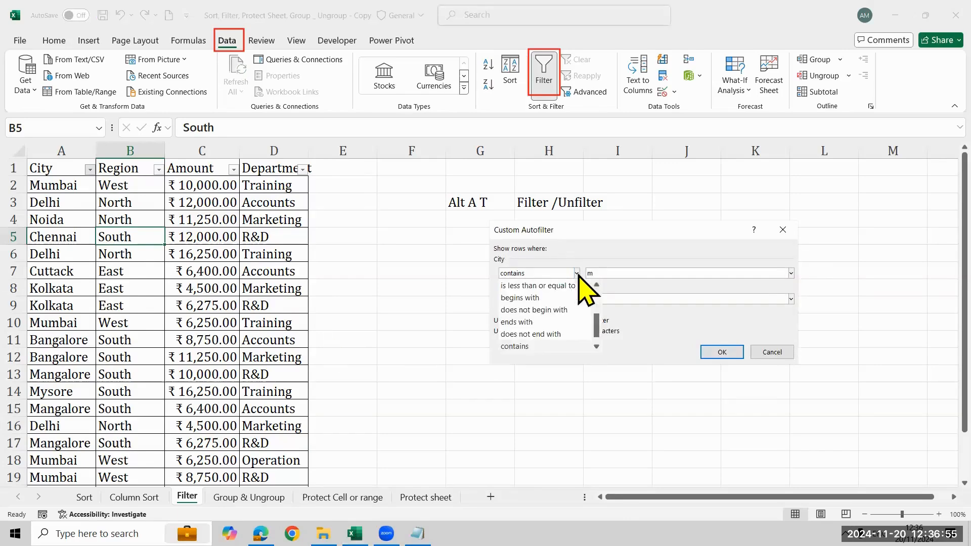
click(540, 298)
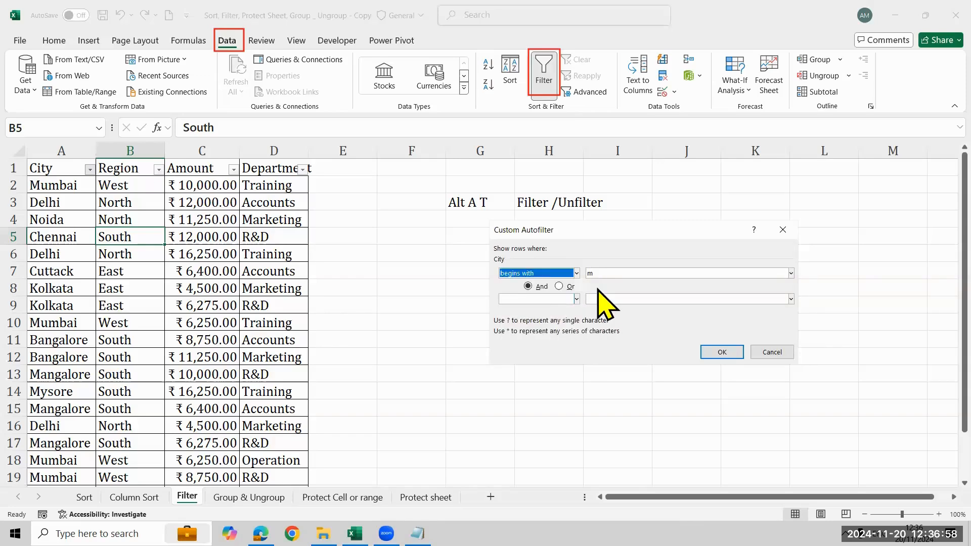
click(719, 352)
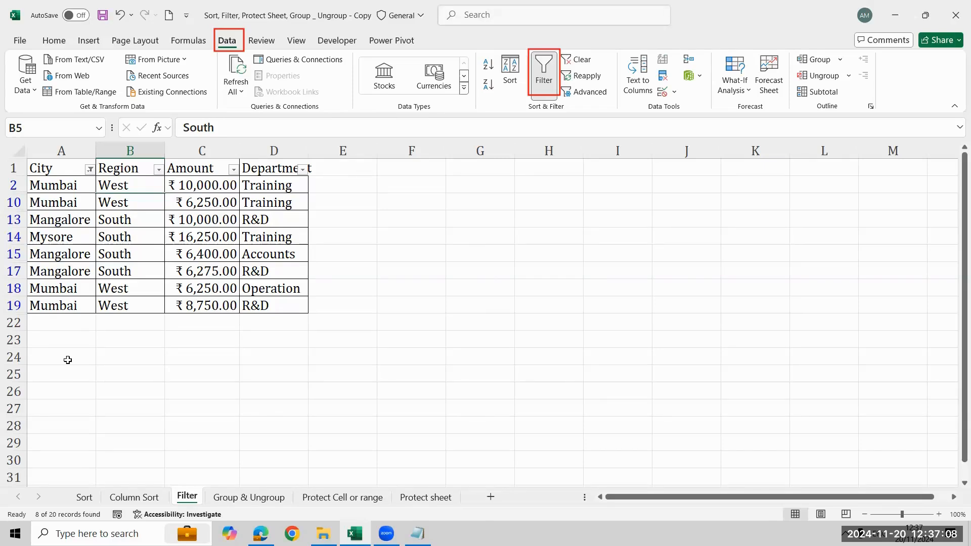
click(90, 170)
mouse_move(113, 298)
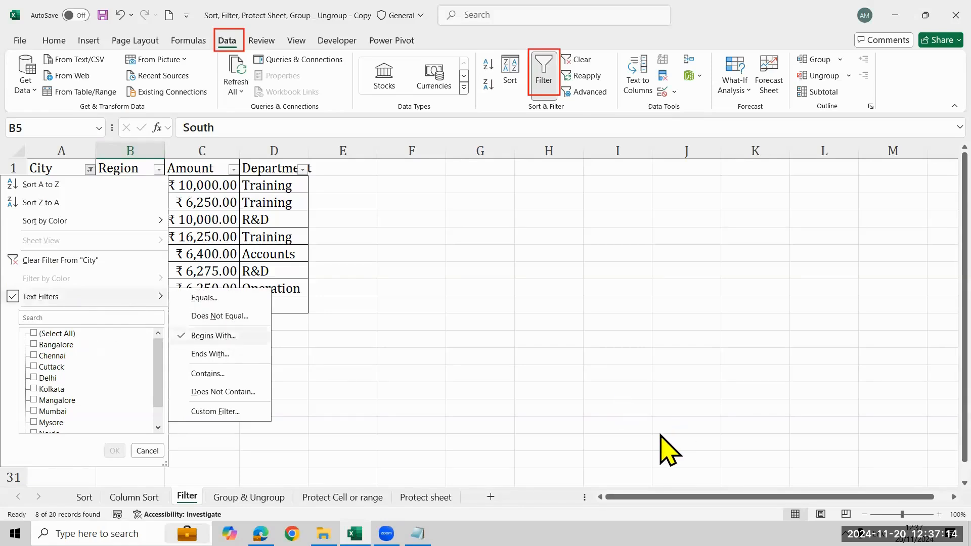
click(528, 438)
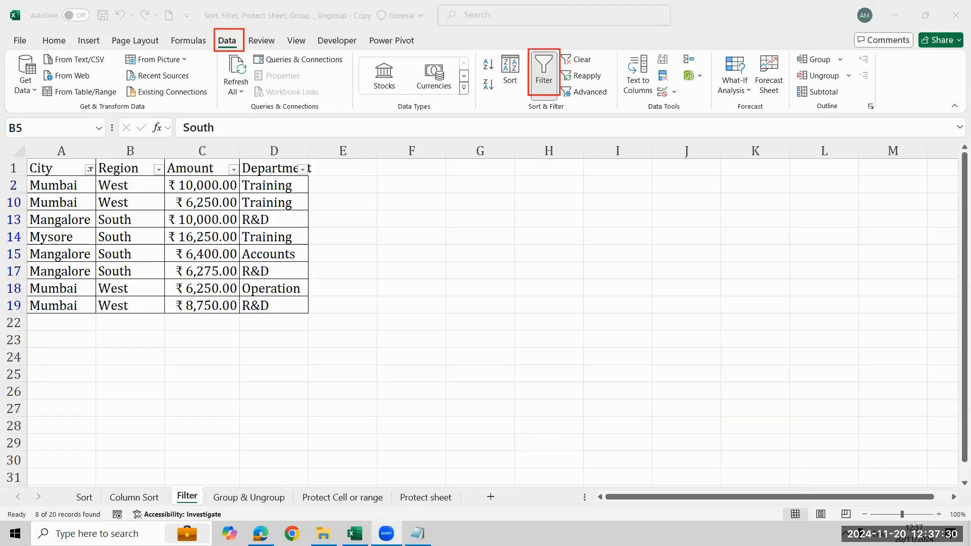
click(845, 533)
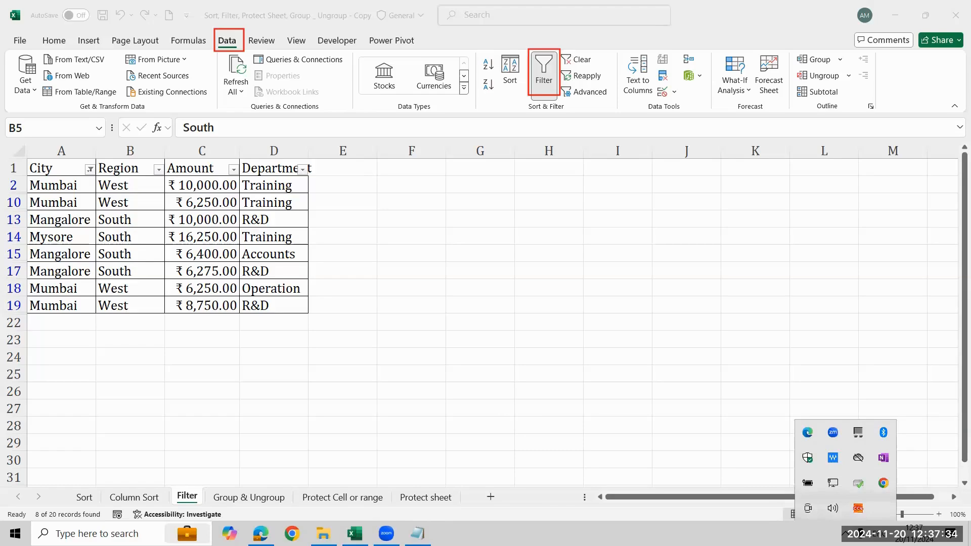
click(845, 533)
click(845, 534)
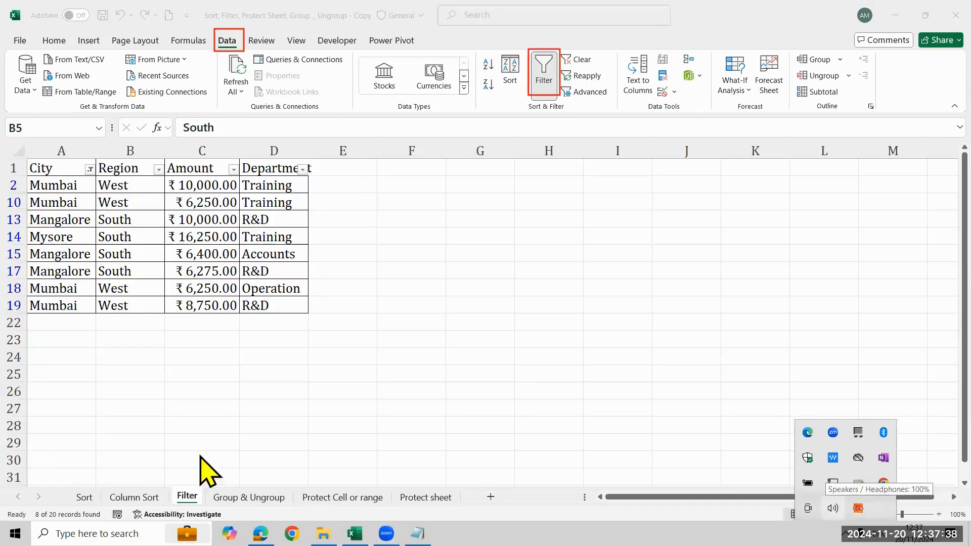
click(63, 445)
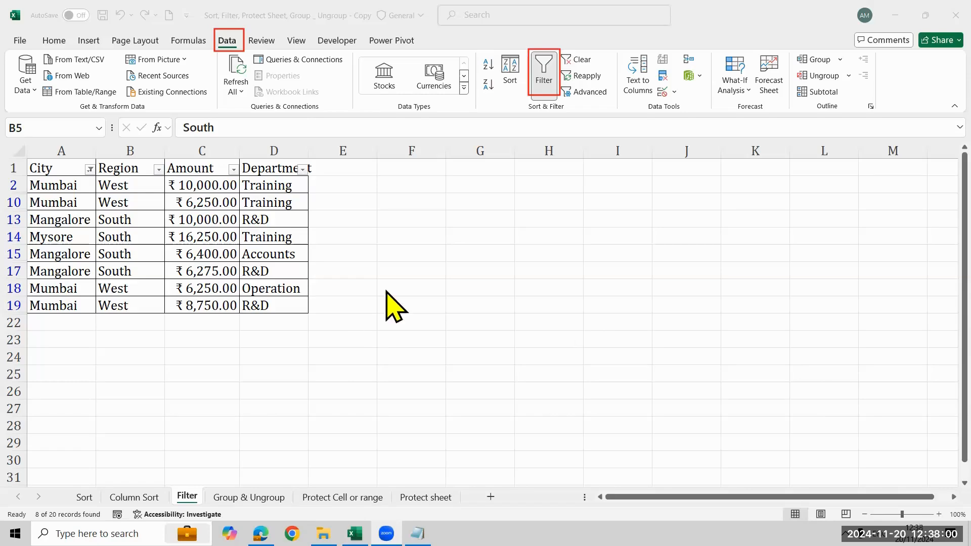
click(376, 304)
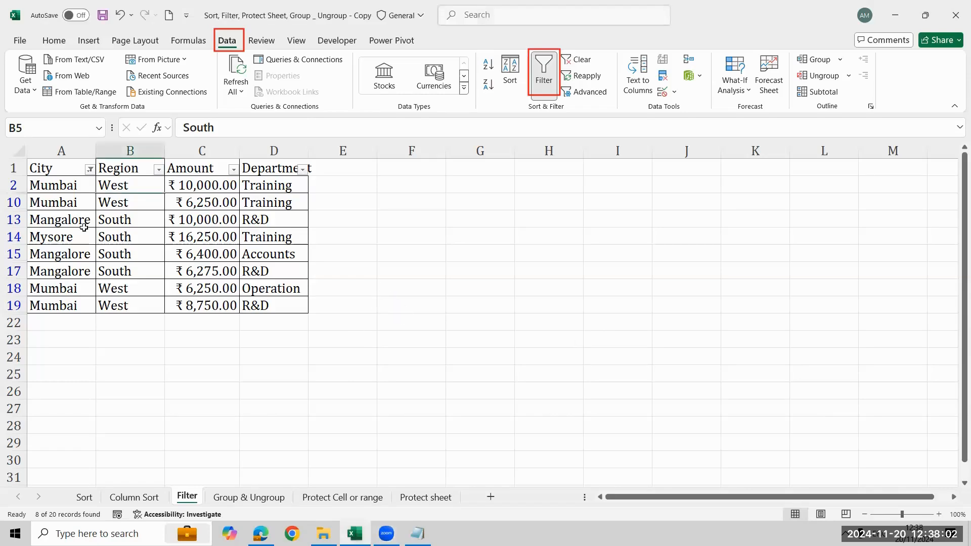
- Remove the filtering from the city table and turn it on again from the Amount header in cell C1
key(alt+a)
key(t)
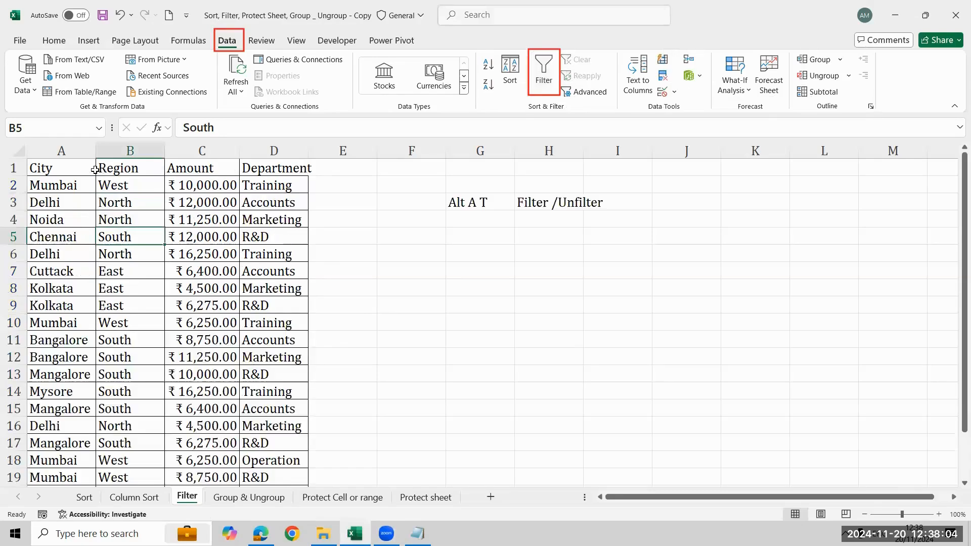
click(95, 170)
click(223, 172)
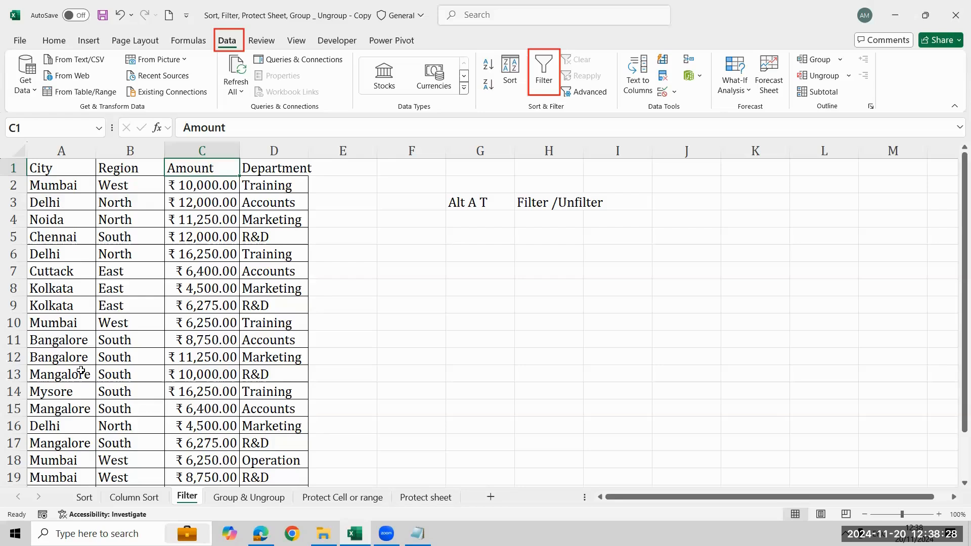
click(546, 76)
- Filter the City column with a custom text filter for names that do not begin with "m"
click(90, 170)
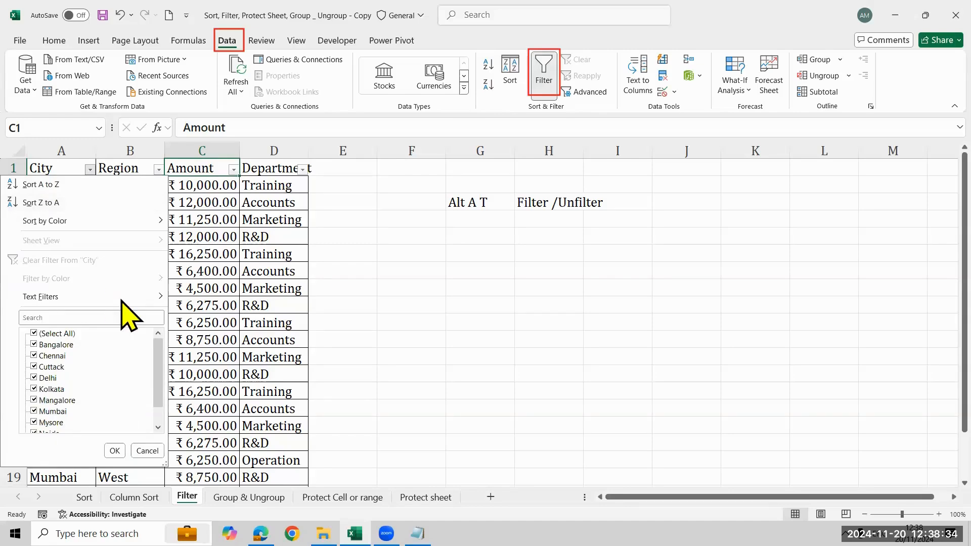
mouse_move(123, 299)
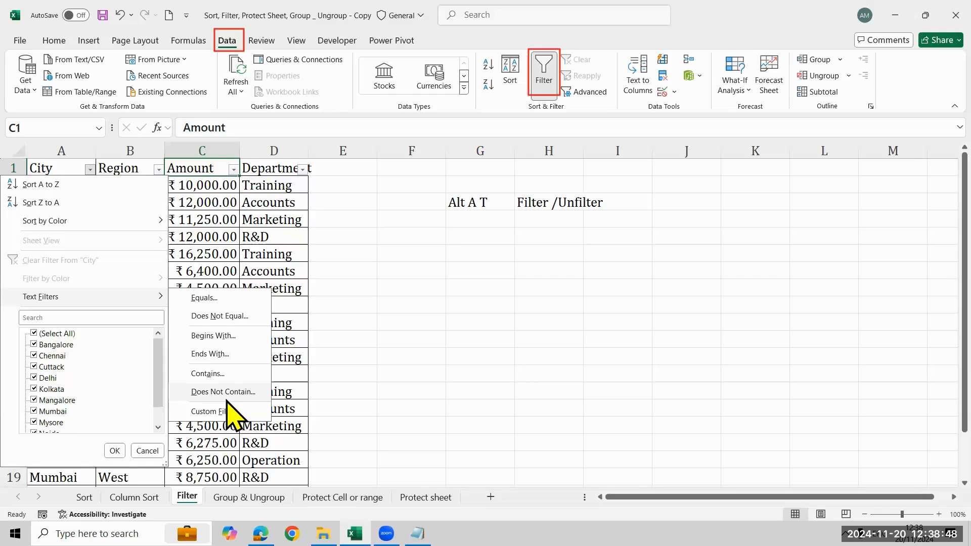
click(226, 336)
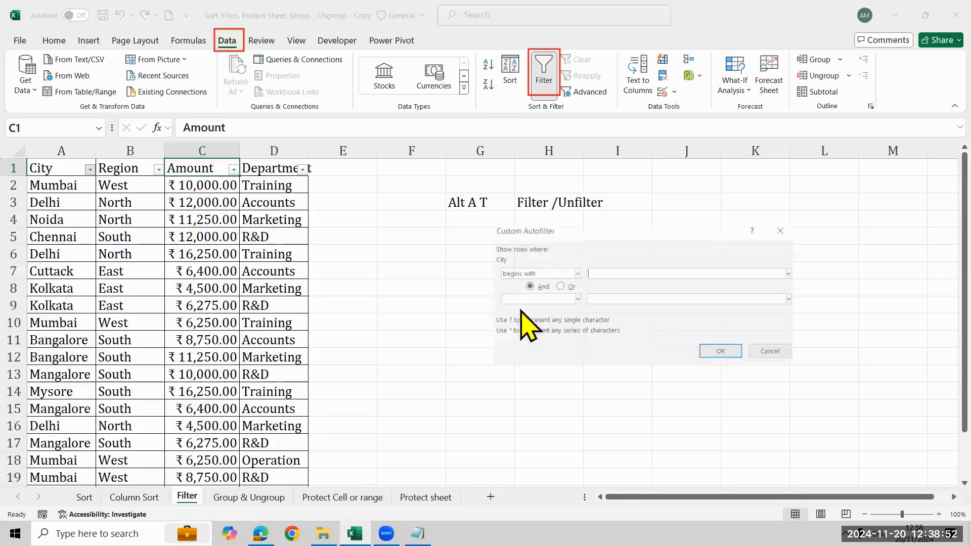
click(578, 274)
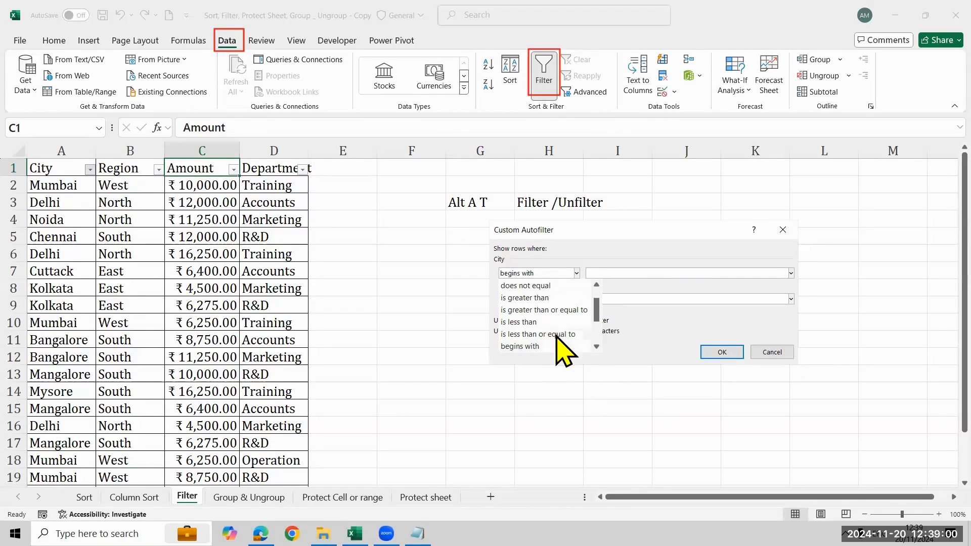
scroll(559, 347, down, 2)
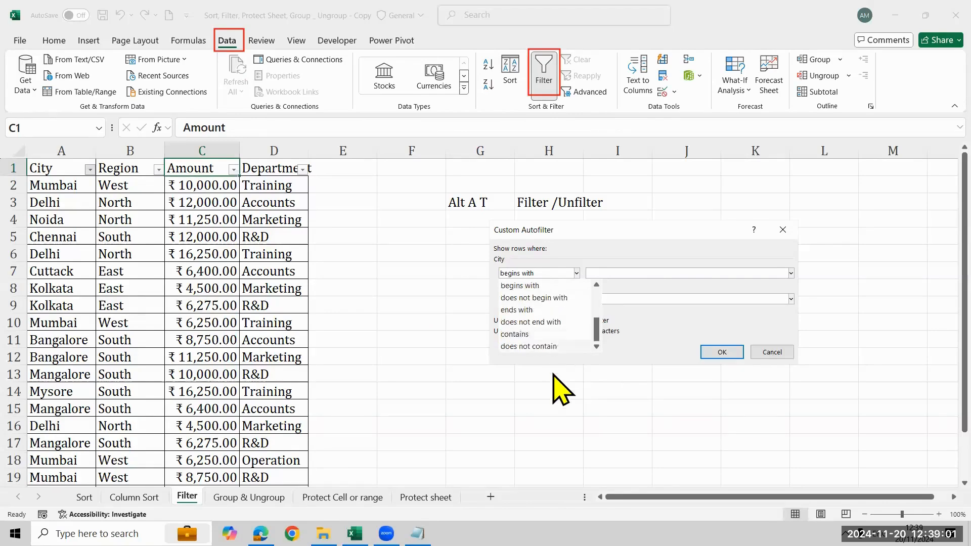
click(559, 297)
click(620, 273)
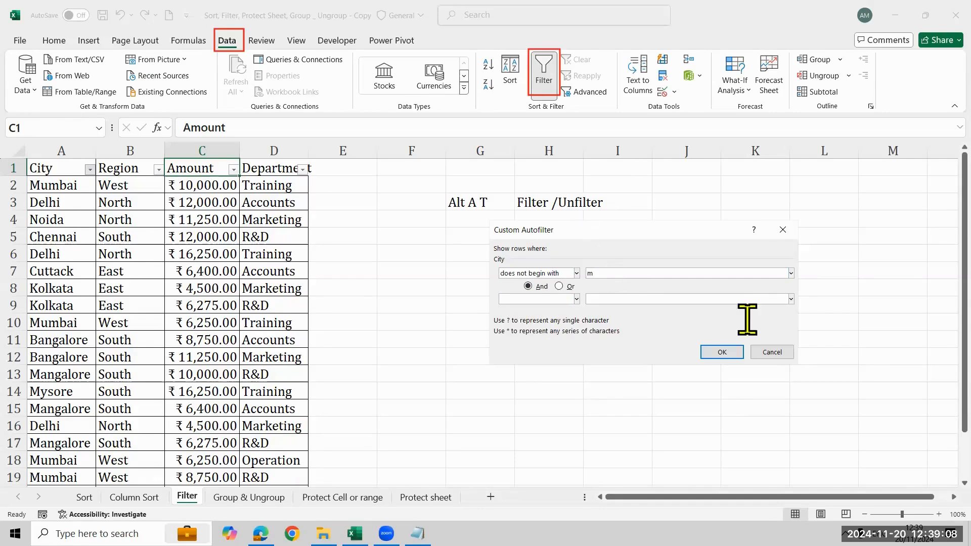
click(734, 352)
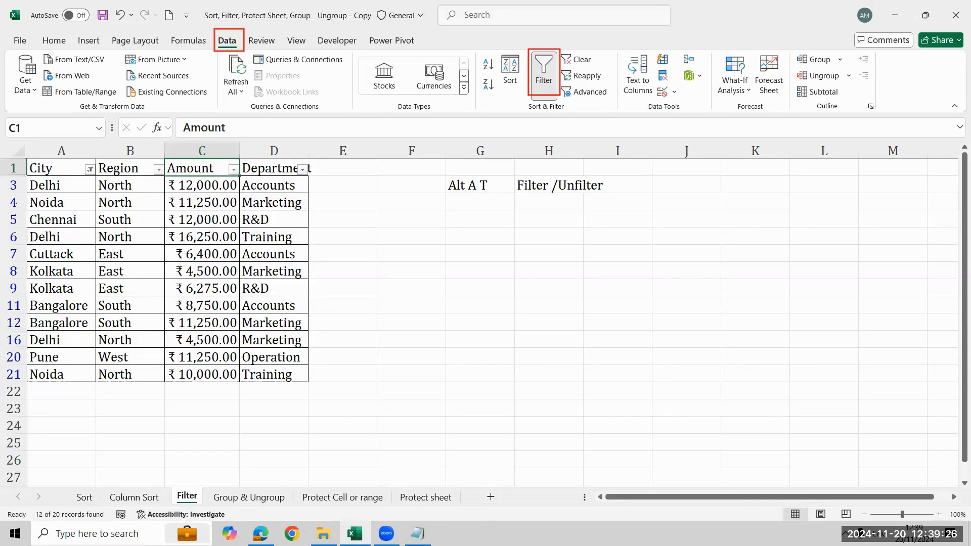
- Apply a number filter to the Amount column for values equal to 10000
click(234, 169)
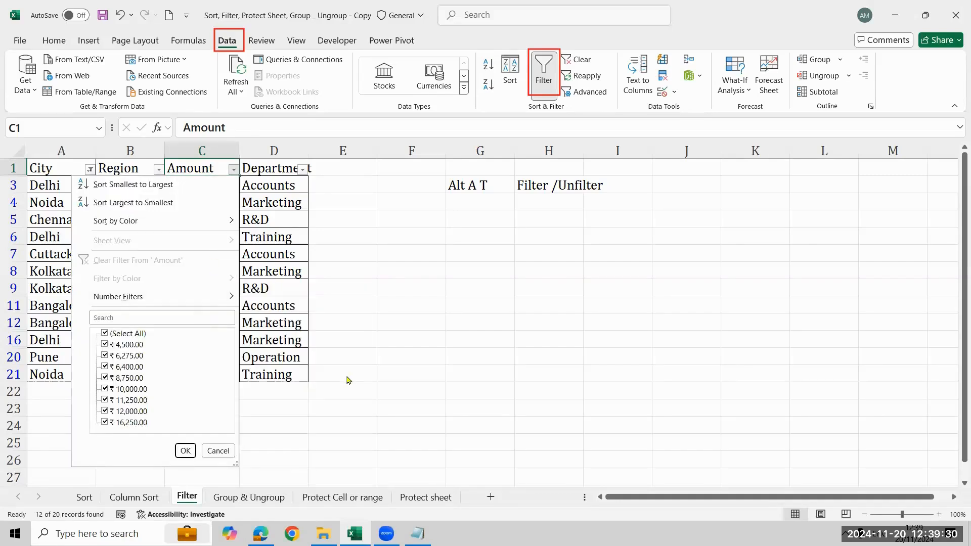
mouse_move(222, 296)
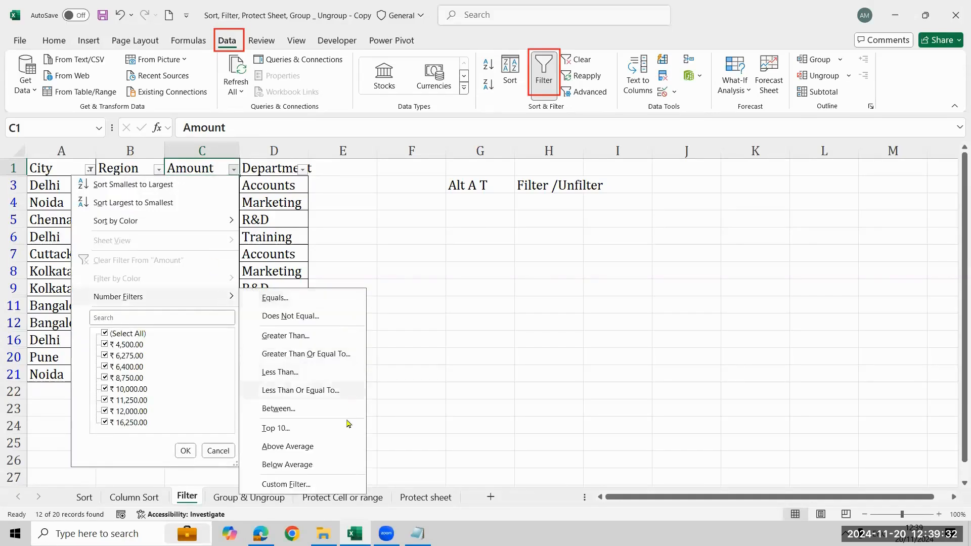
click(327, 300)
text(1)
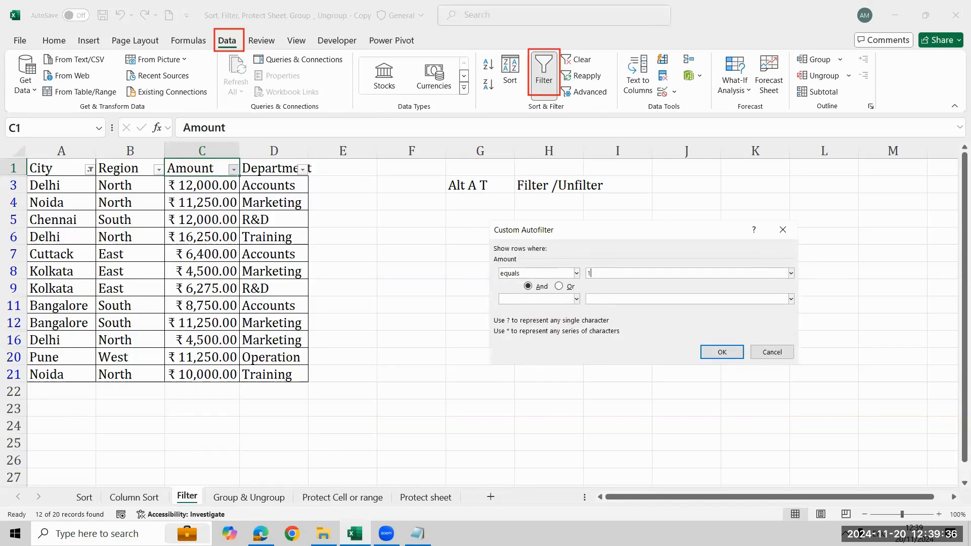
text(0000)
key(Return)
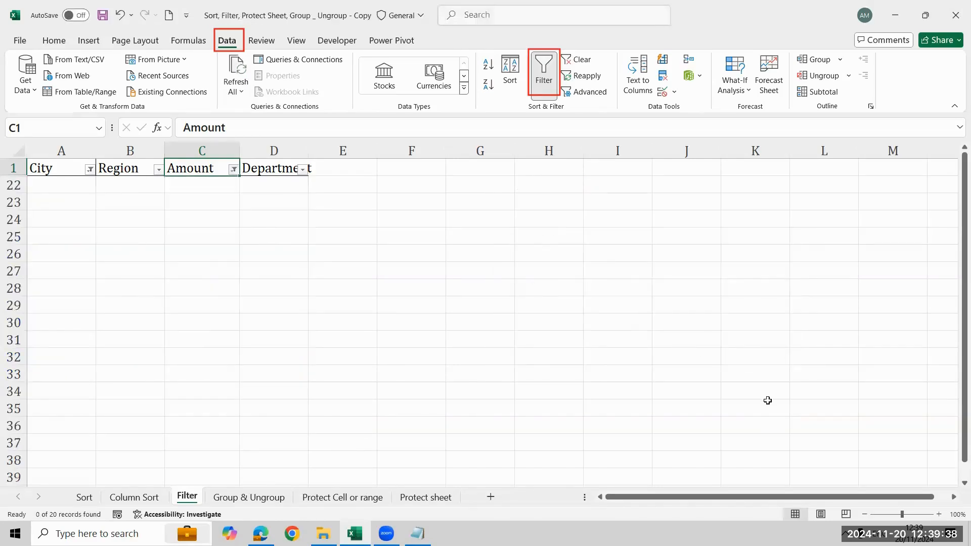
- Check the criterion of the Amount column's equals filter and clear the filter from Amount
click(235, 170)
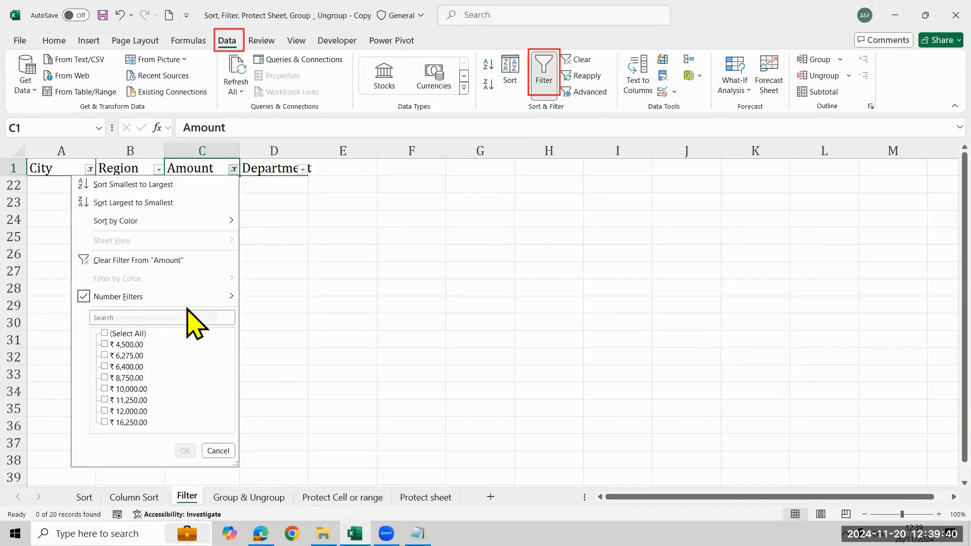
click(193, 299)
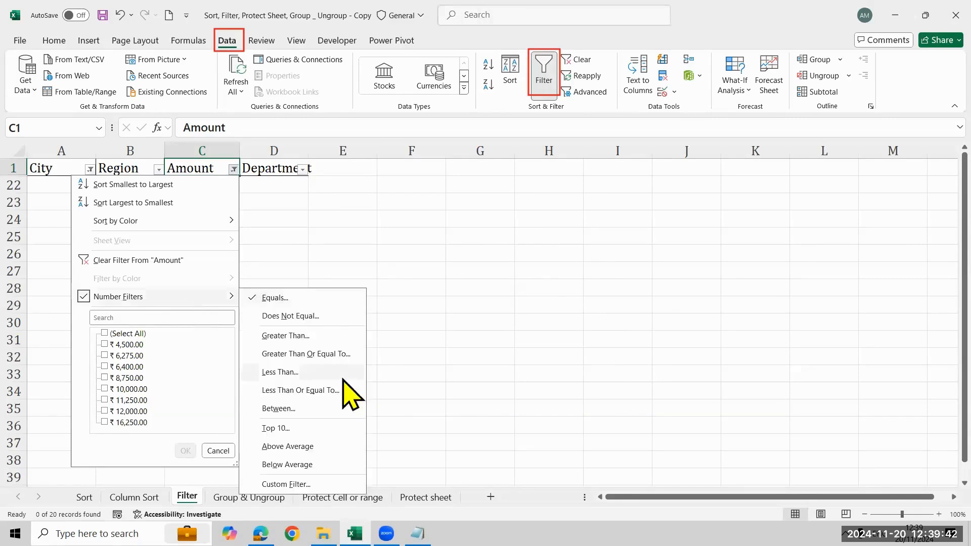
click(332, 300)
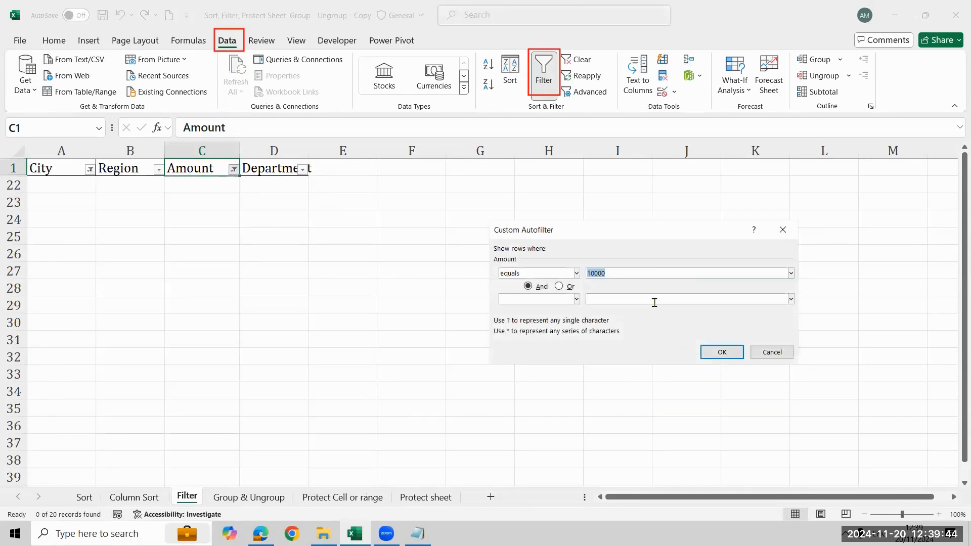
click(642, 274)
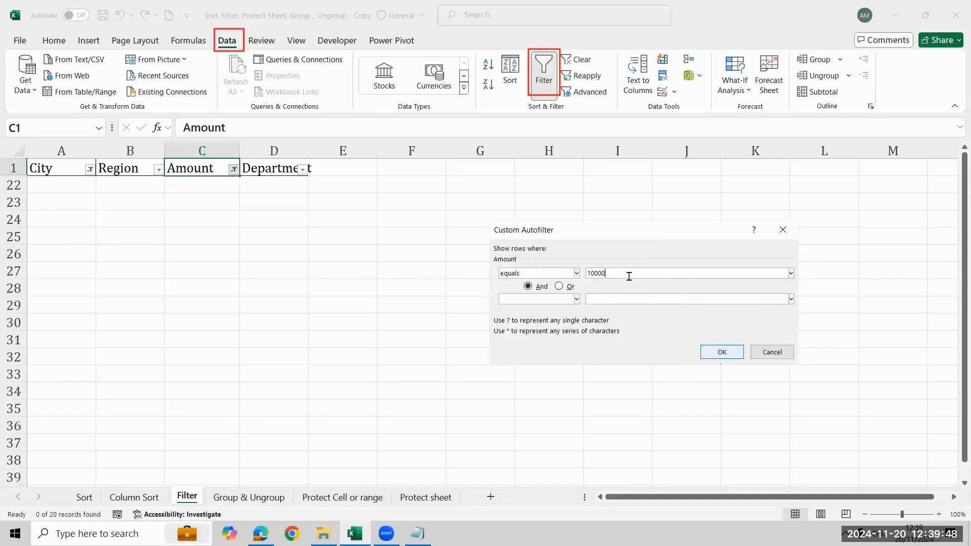
click(782, 230)
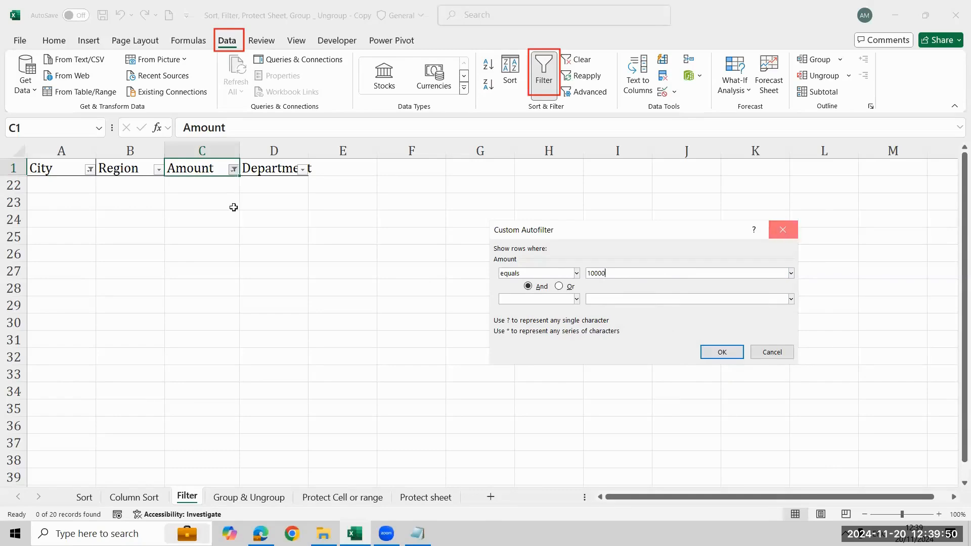
click(234, 170)
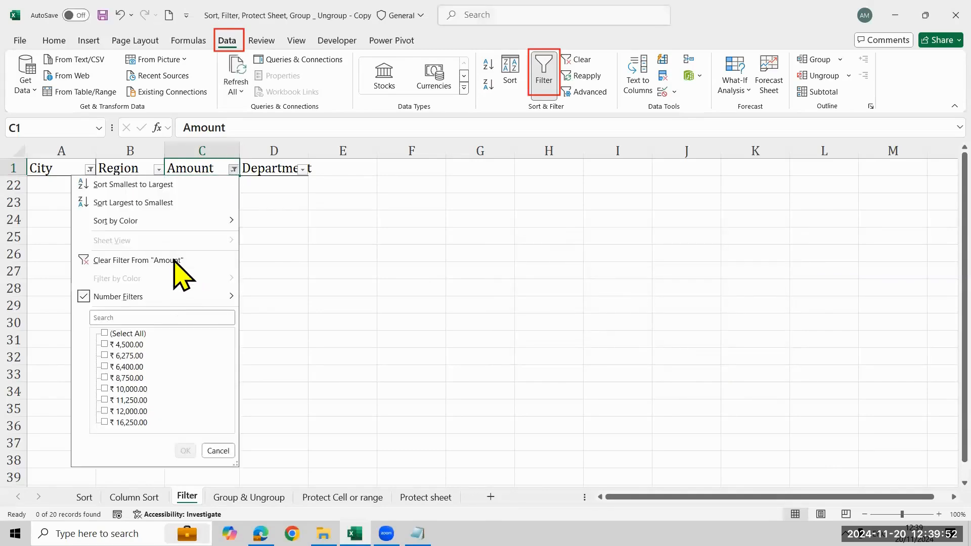
click(173, 260)
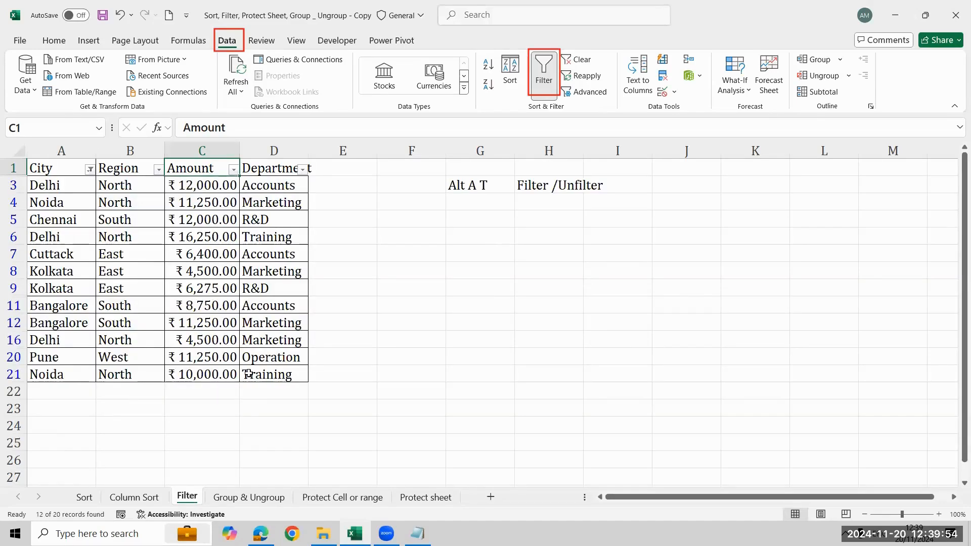
- Apply a number filter to the Amount column for values equal to 10000
click(202, 374)
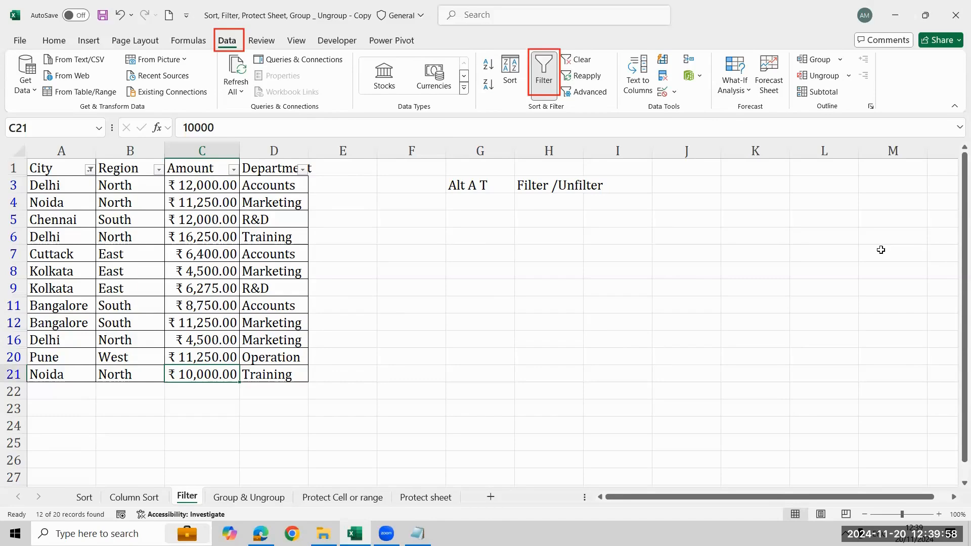
click(233, 170)
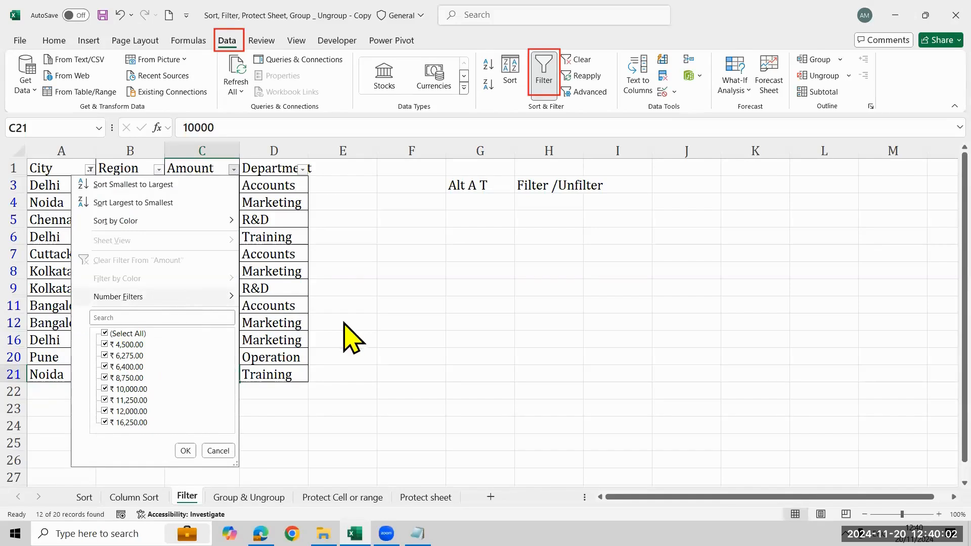
mouse_move(183, 299)
click(275, 298)
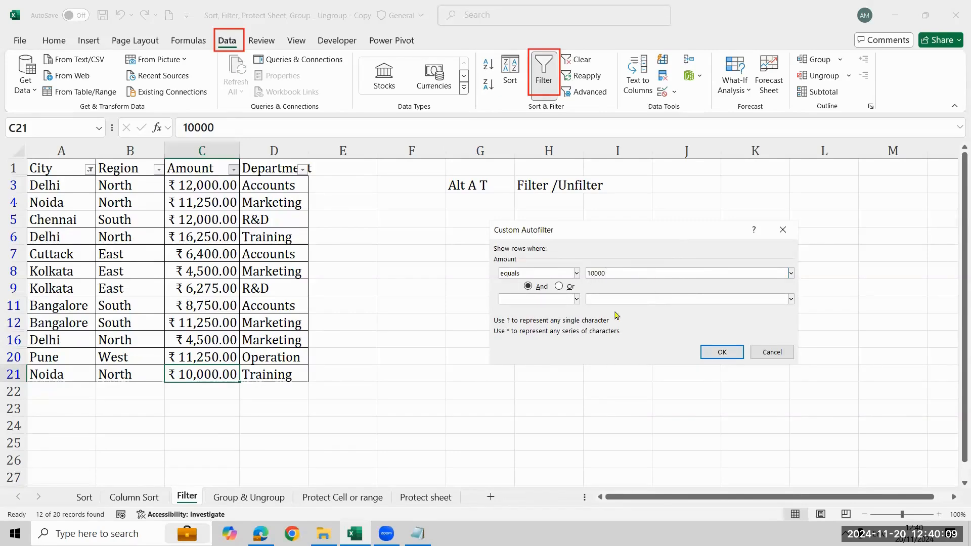
click(711, 350)
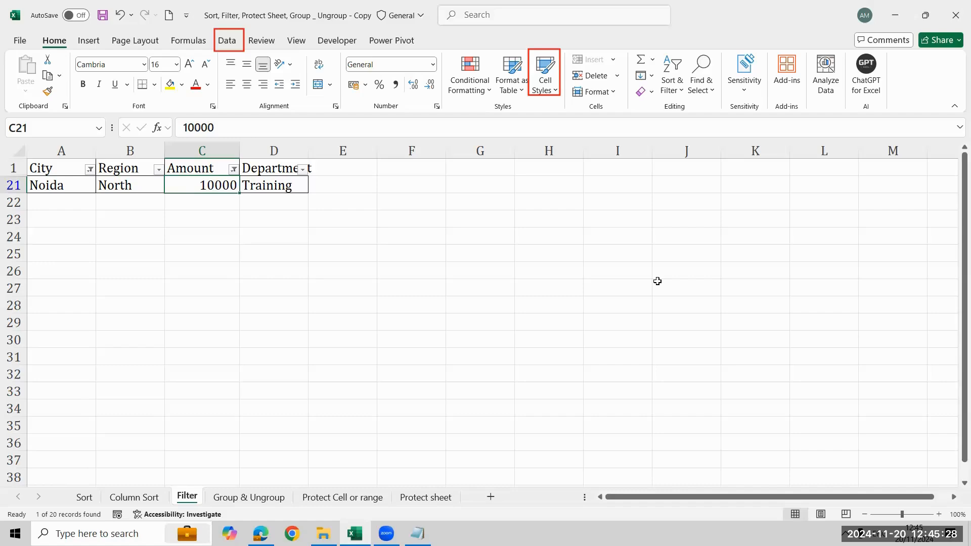
- Remove the filtering from the city table, check the last Amount row, and return to the Amount header
key(Up)
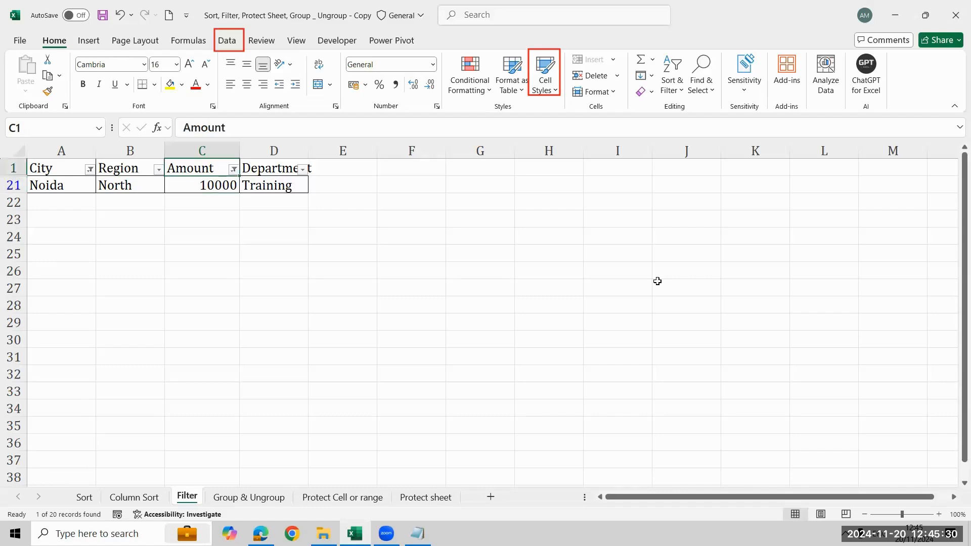
key(alt+a)
key(t)
key(ctrl+Down)
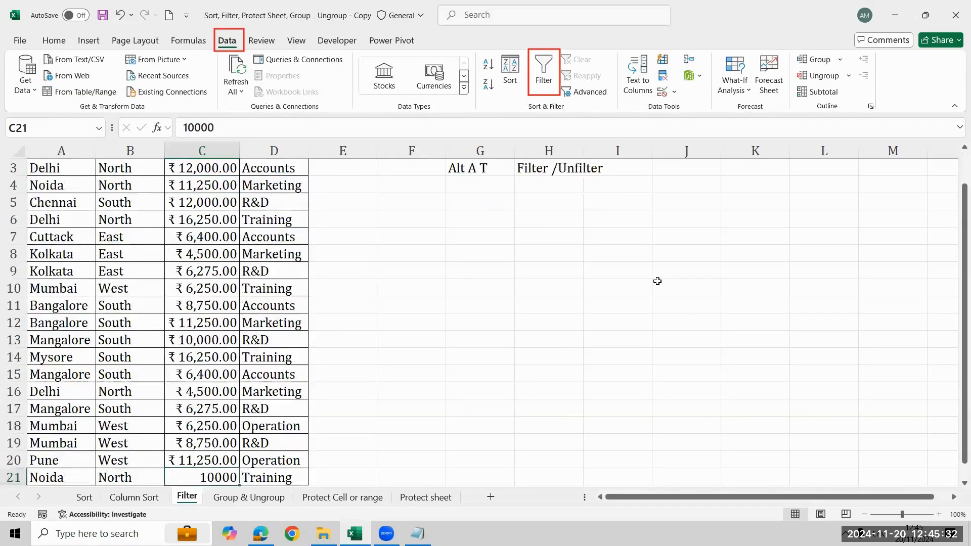
key(ctrl+Up)
key(Right)
key(Left)
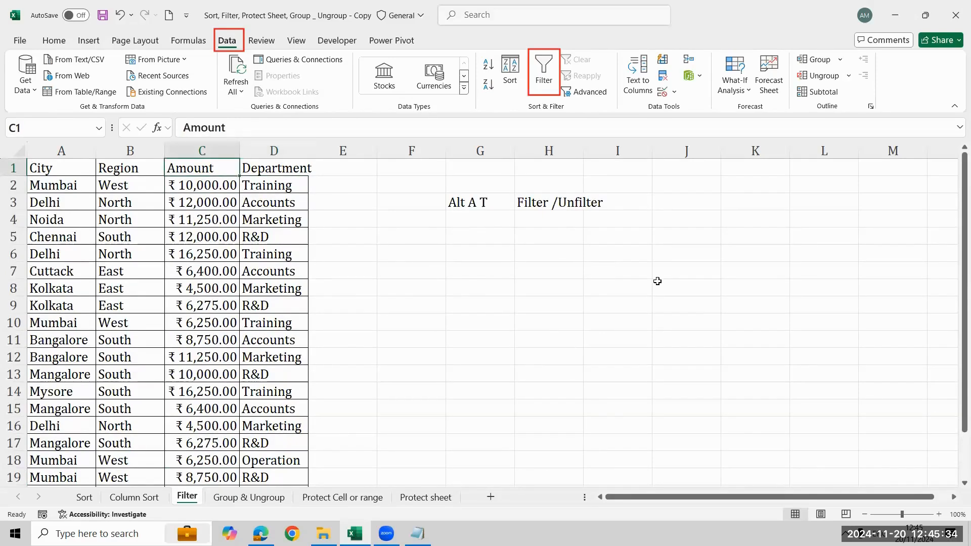
- Turn the table's filtering on from the City header in cell A1 and turn it off again
key(Left)
key(Left)
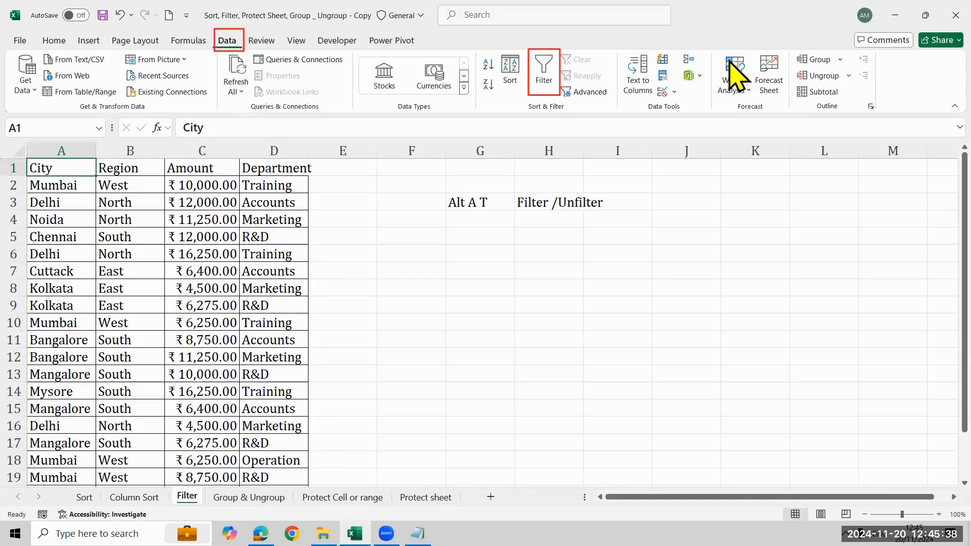
click(548, 79)
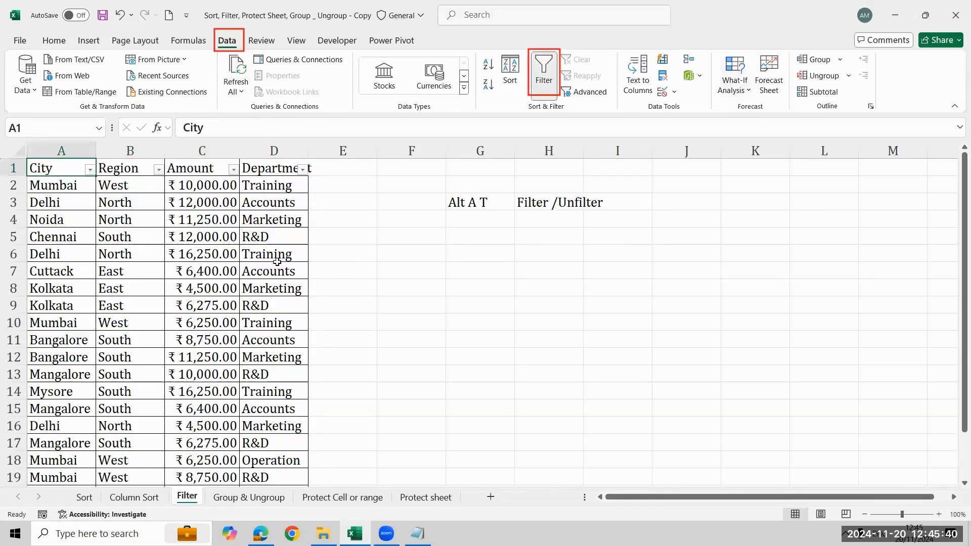
click(540, 75)
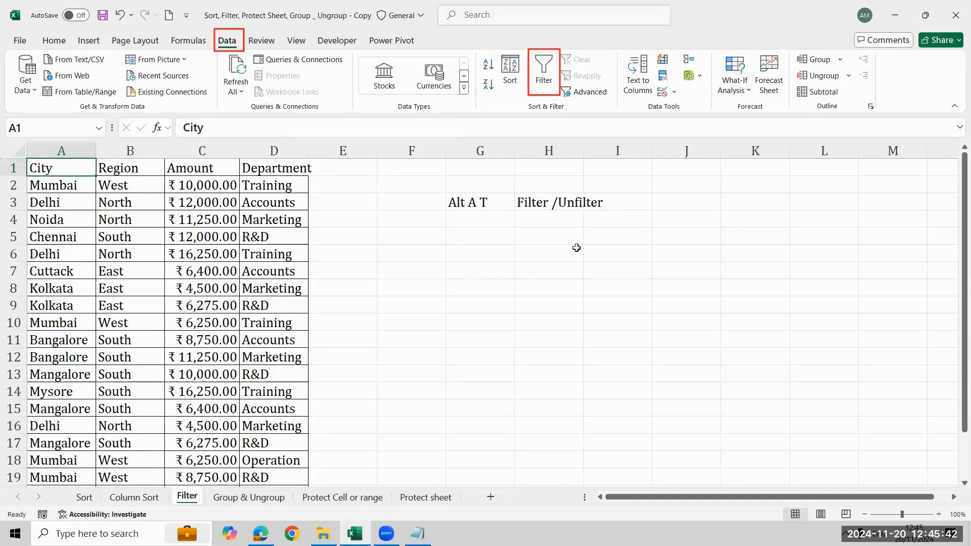
- Turn on filtering from cell A1 and filter the Region column to show only South
click(517, 317)
click(107, 173)
key(ctrl+space)
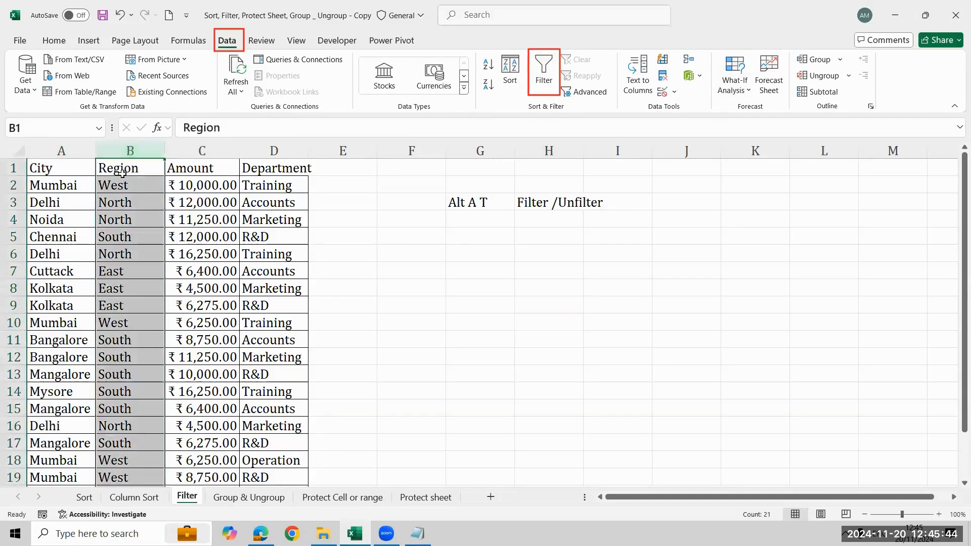
key(ctrl+Home)
click(542, 76)
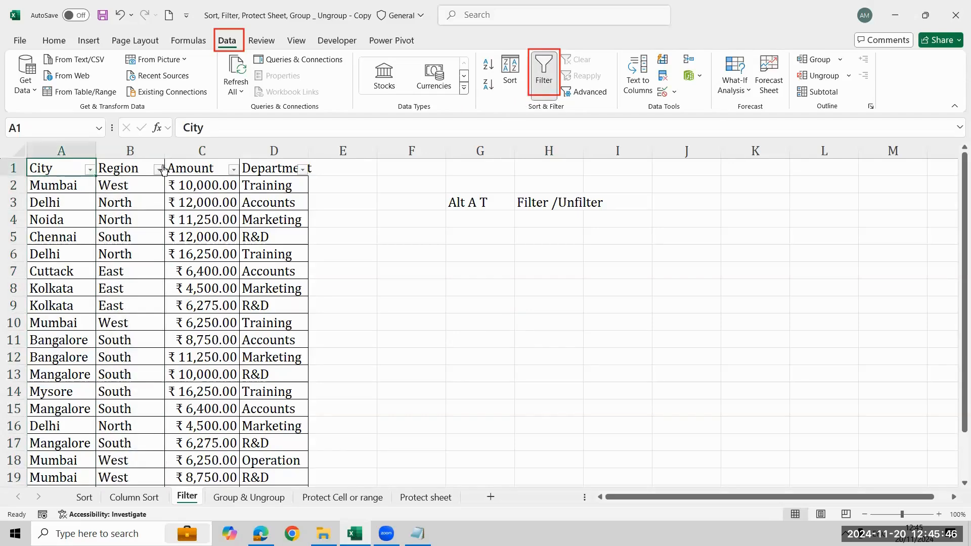
click(159, 169)
click(55, 334)
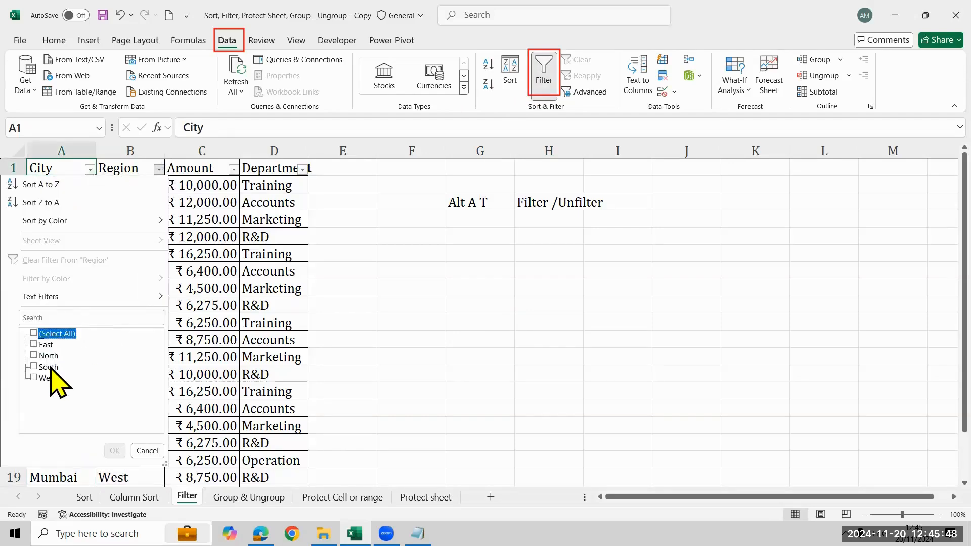
click(49, 367)
click(115, 450)
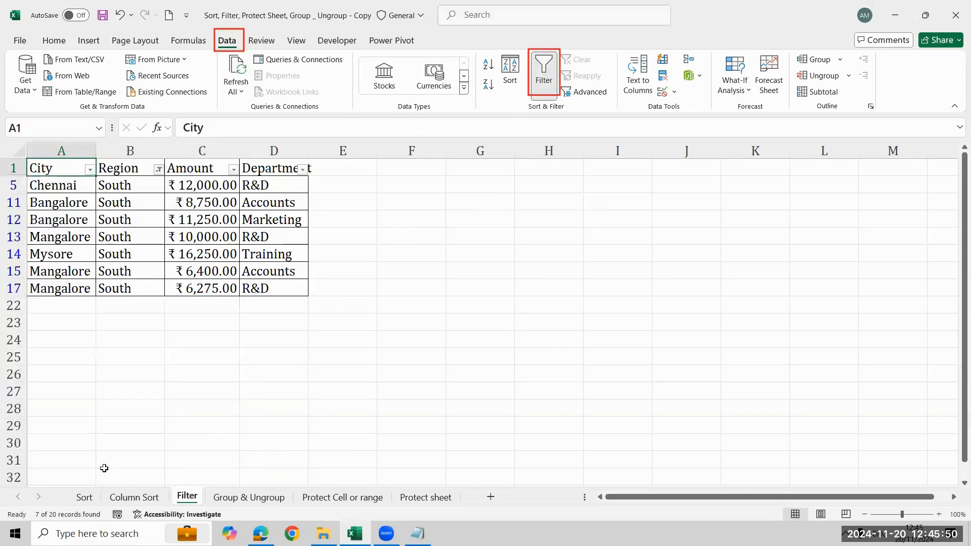
- Filter the City column to show only Bangalore, Mangalore and Mysore
click(89, 170)
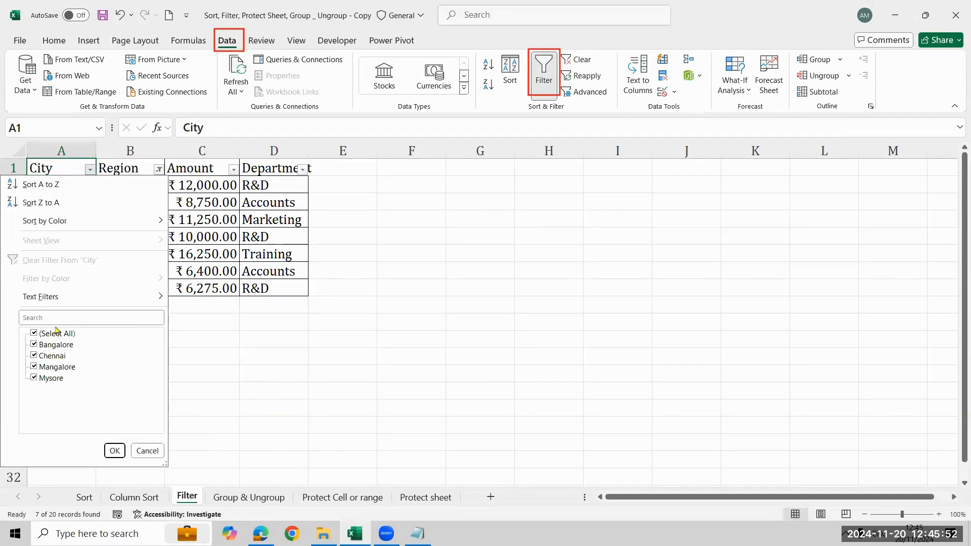
click(53, 334)
click(52, 345)
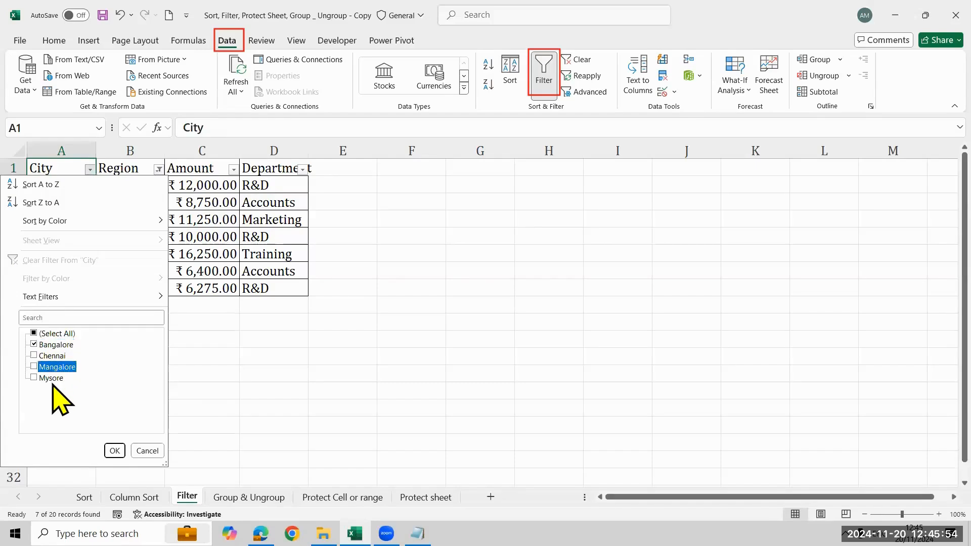
click(53, 368)
click(52, 379)
click(115, 450)
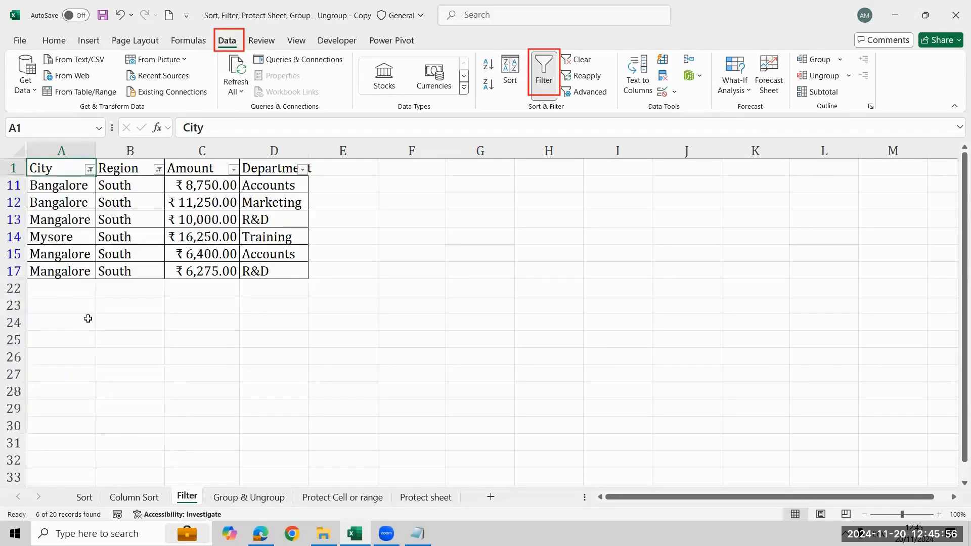
- Filter the Department column to show only Accounts
click(306, 170)
click(196, 334)
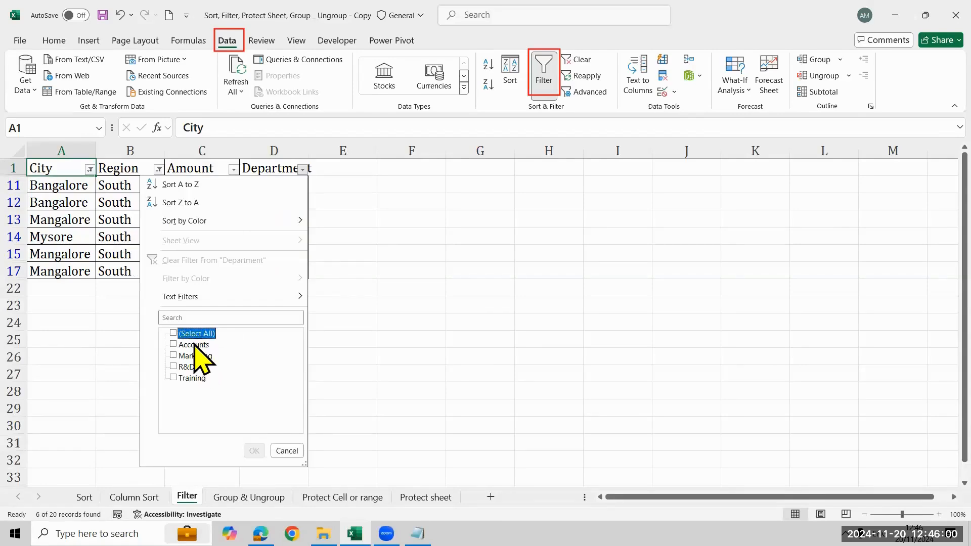
click(193, 345)
click(255, 451)
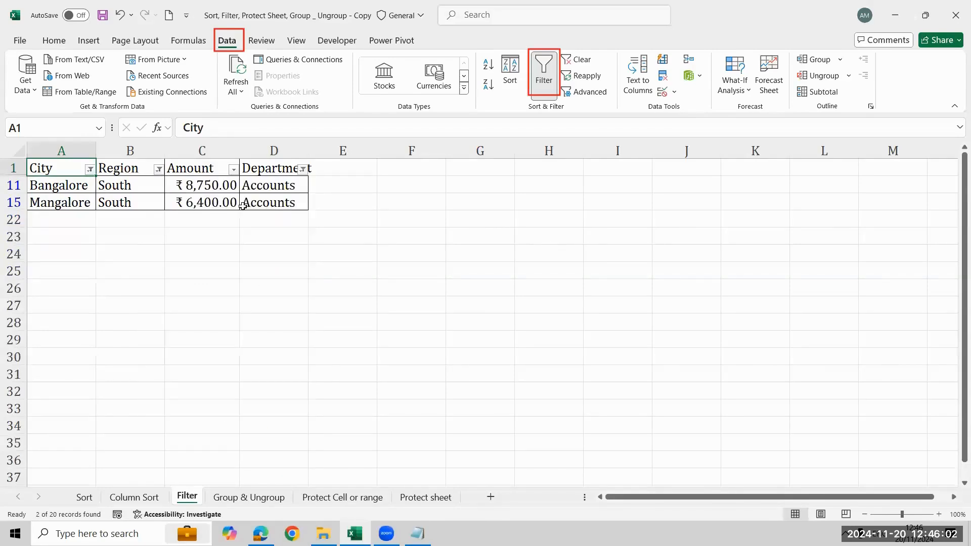
- Apply a number filter to the Amount column for values greater than 5000
click(233, 171)
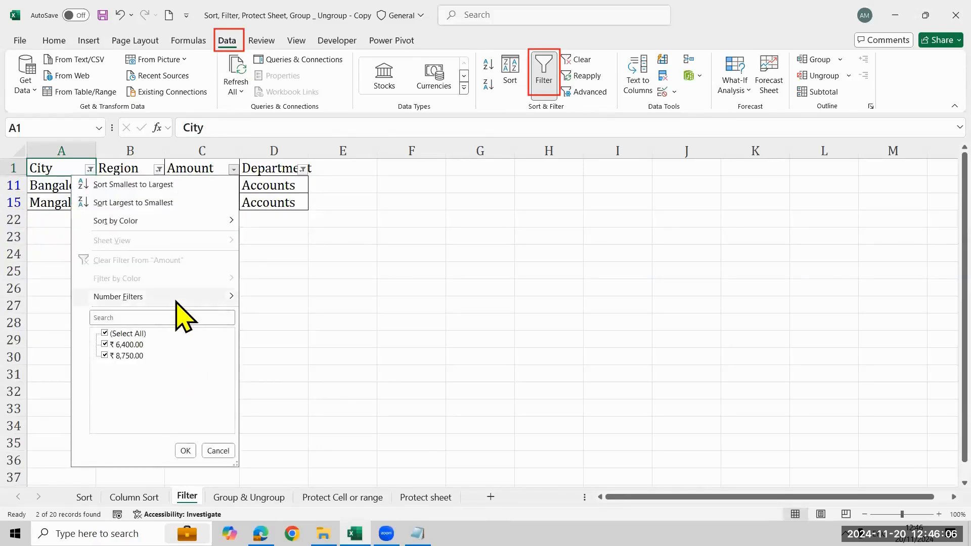
mouse_move(176, 298)
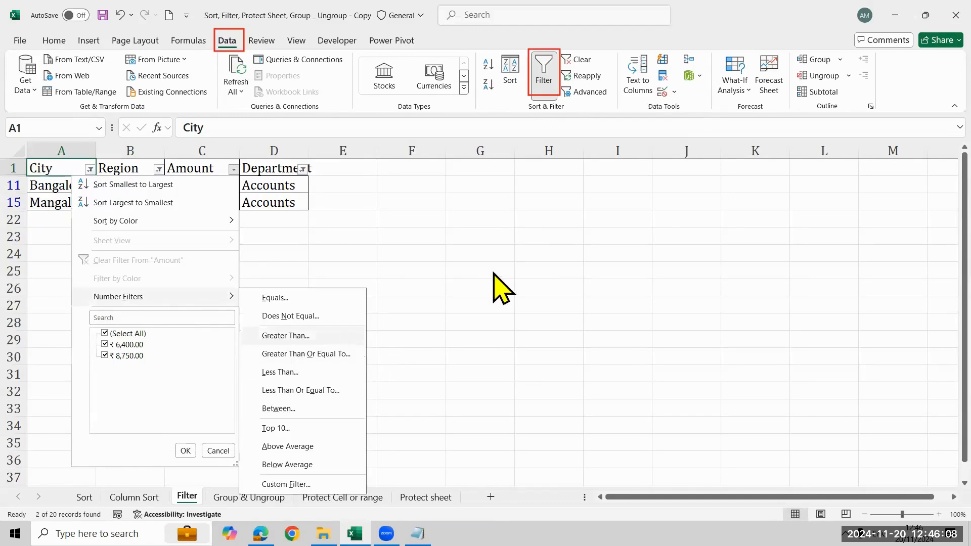
key(Return)
text(5)
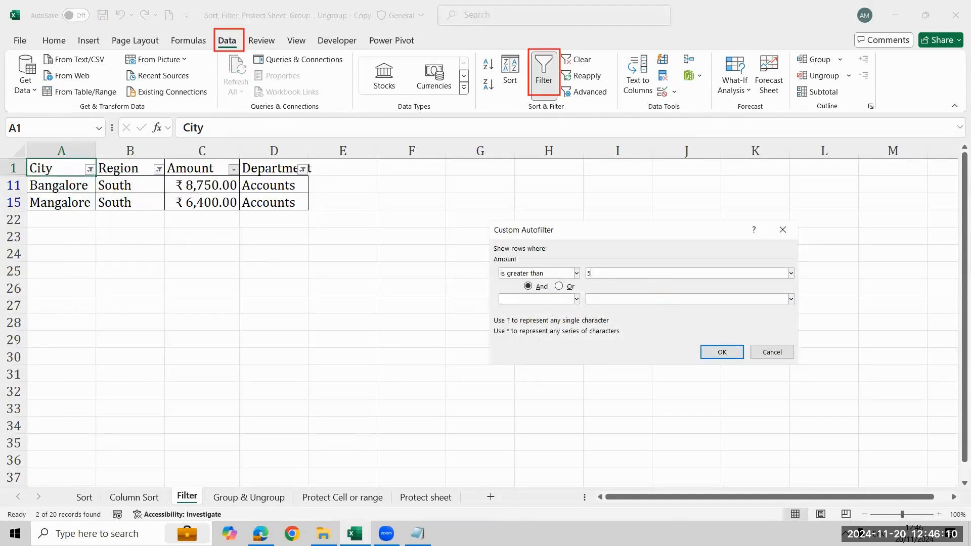
text(000)
key(Return)
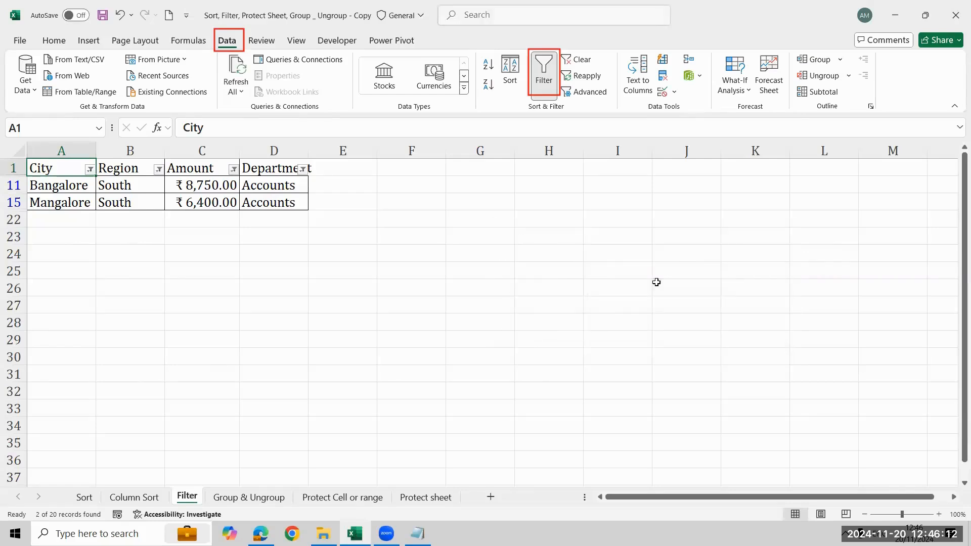
- Check the criterion of the Amount column's greater-than filter and close it without changes
click(233, 170)
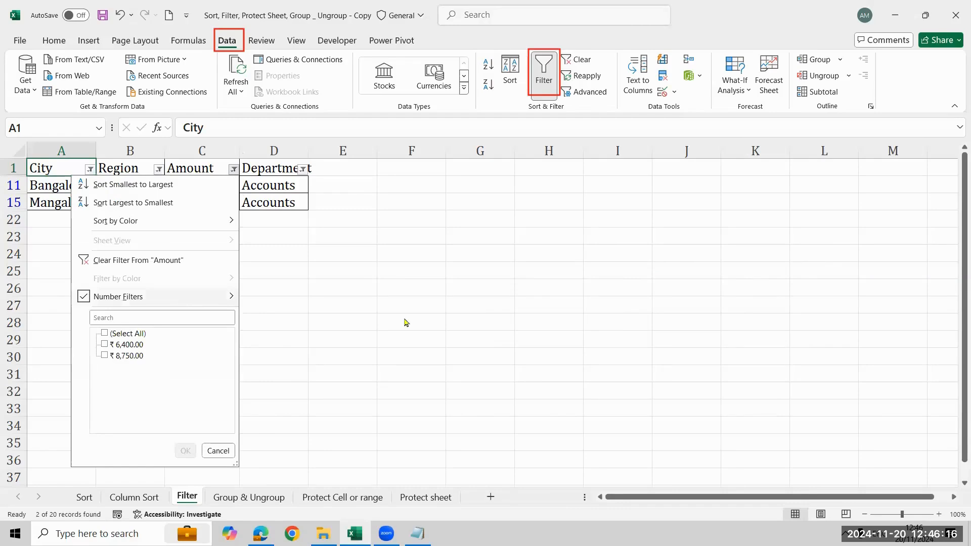
click(324, 340)
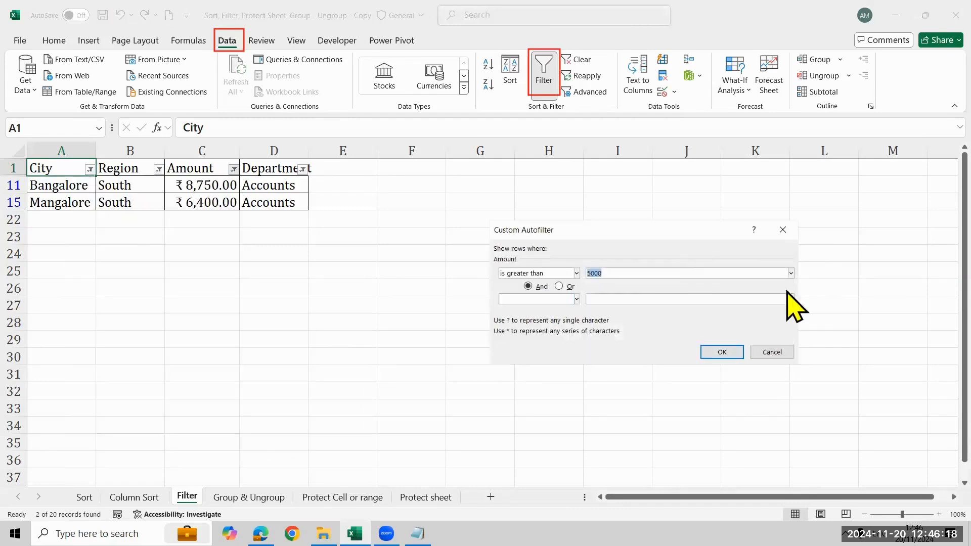
click(696, 270)
click(772, 353)
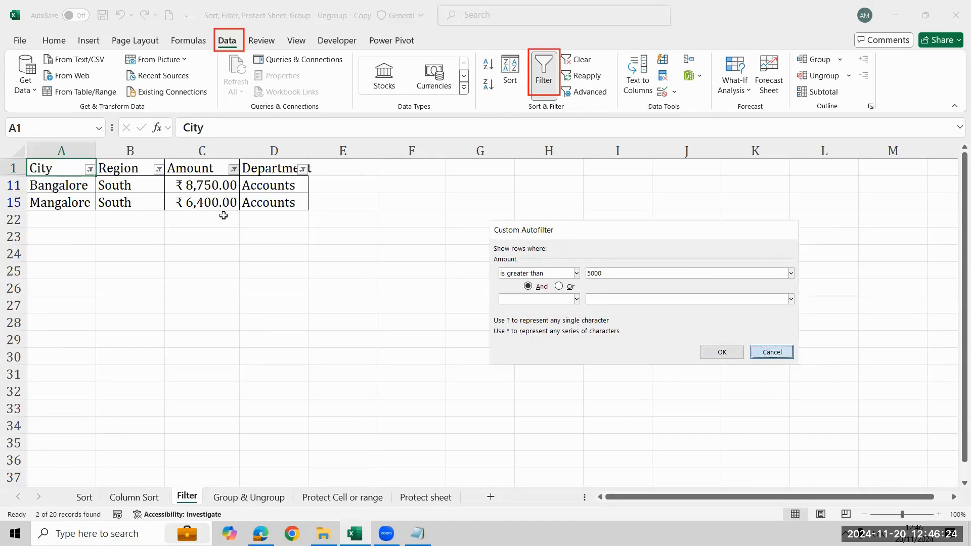
- Remove the filtering from the table and set the number format of all Amount values to General
click(227, 180)
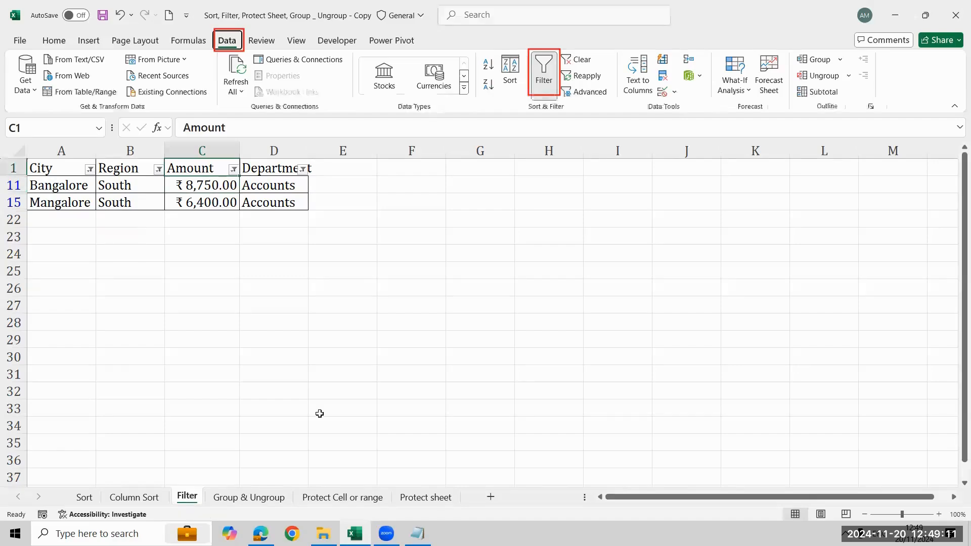
key(alt+a+t)
key(ctrl+shift+Down)
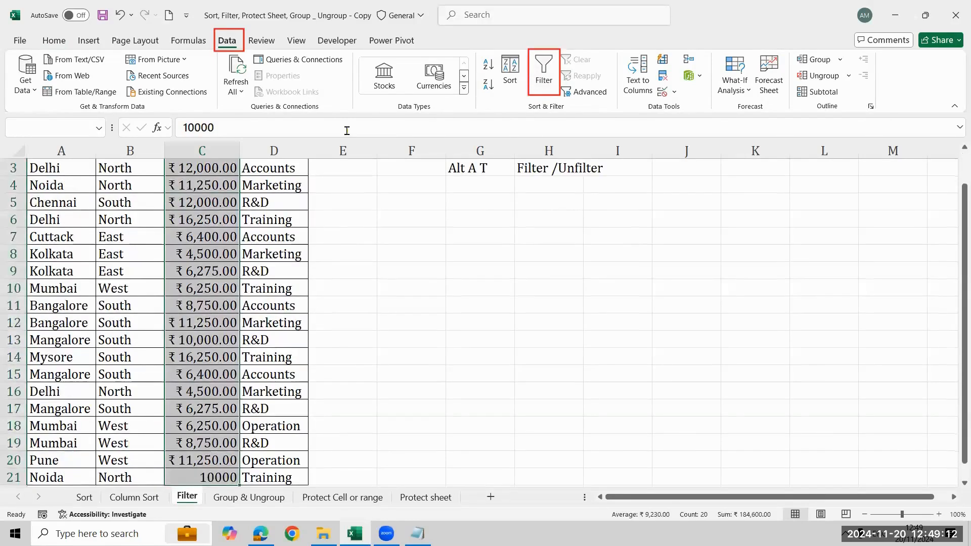
click(78, 43)
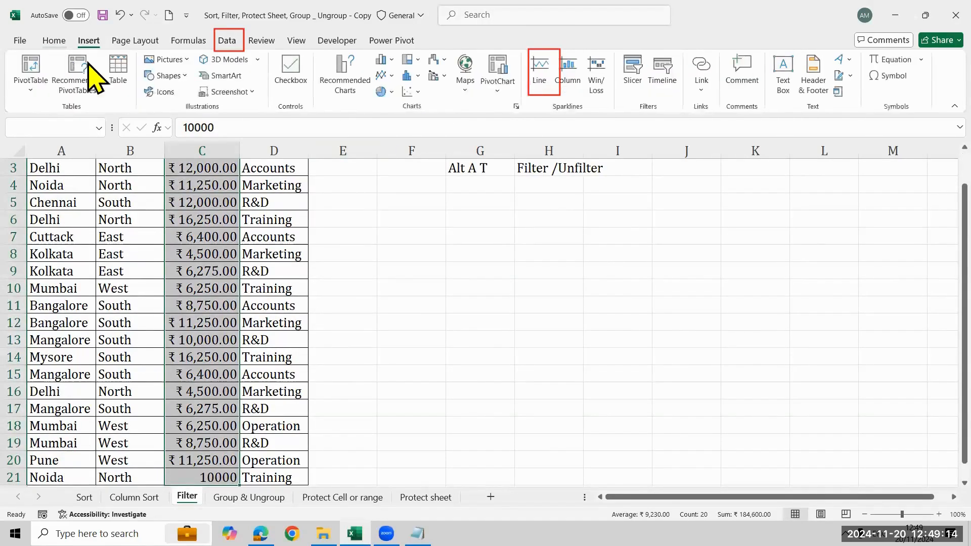
click(56, 42)
click(433, 64)
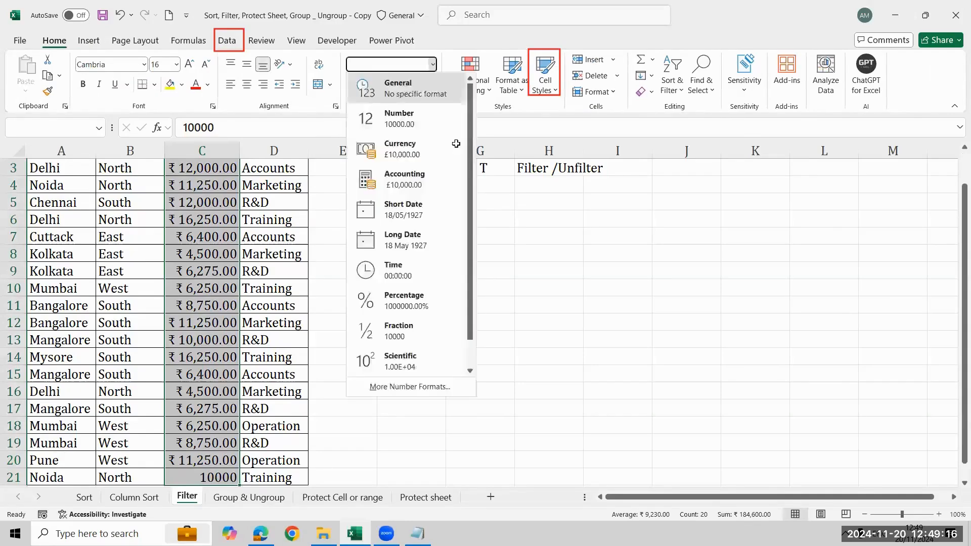
click(401, 71)
click(224, 172)
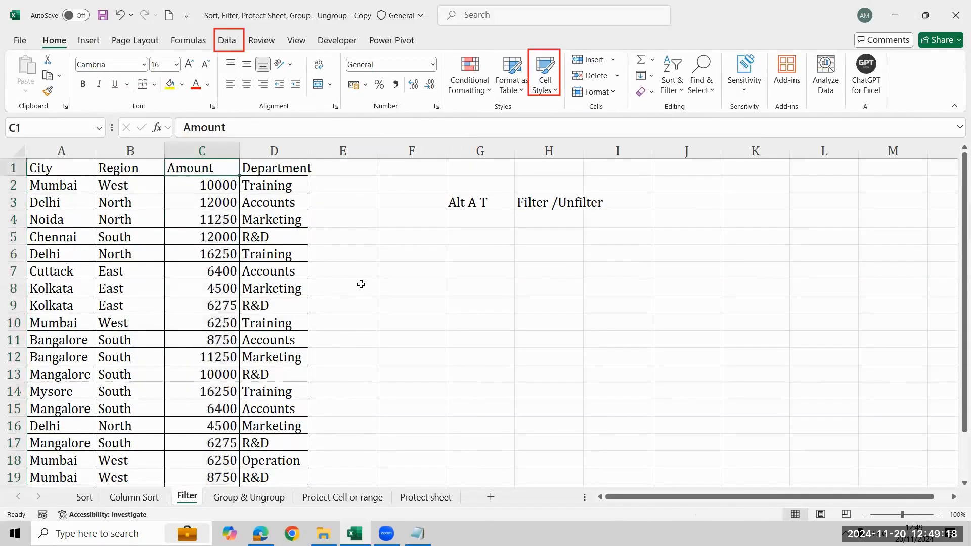
- Turn filtering on from the Region header in cell B1 and show only the South region
key(Left)
key(alt+a)
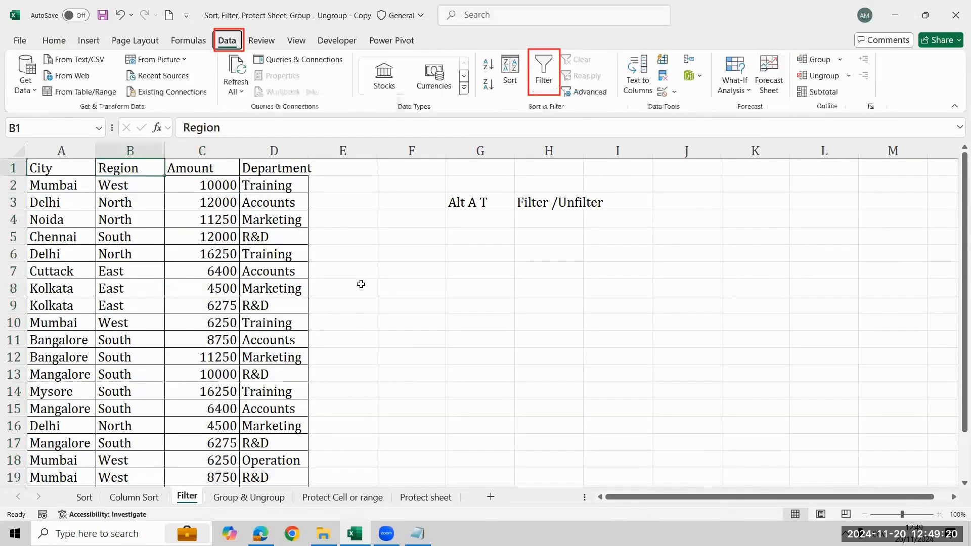
key(t)
key(alt+Down)
key(Right)
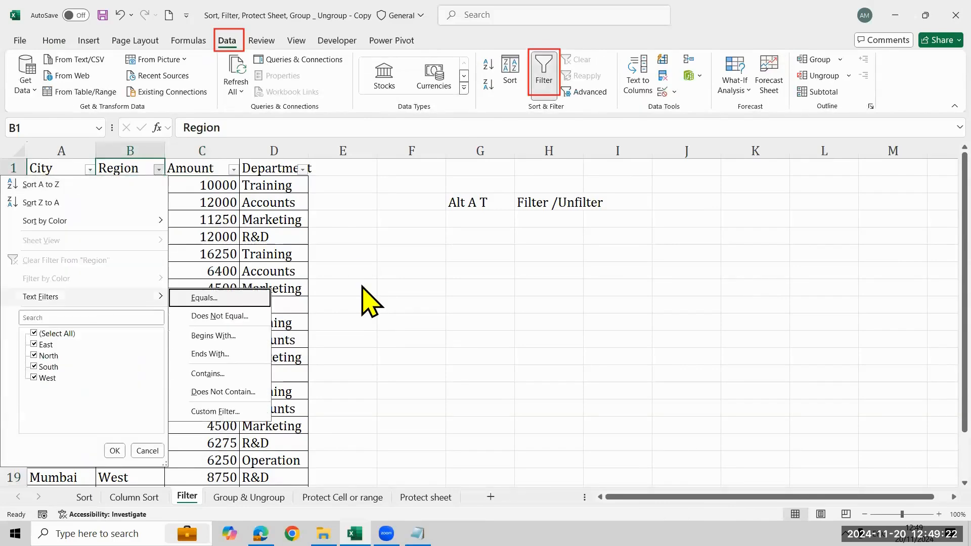
key(Left)
key(Down)
key(Down)
key(space)
key(Down)
- Exclude Chennai from the City column's filter, keeping the other southern cities
key(Down)
key(Down)
key(space)
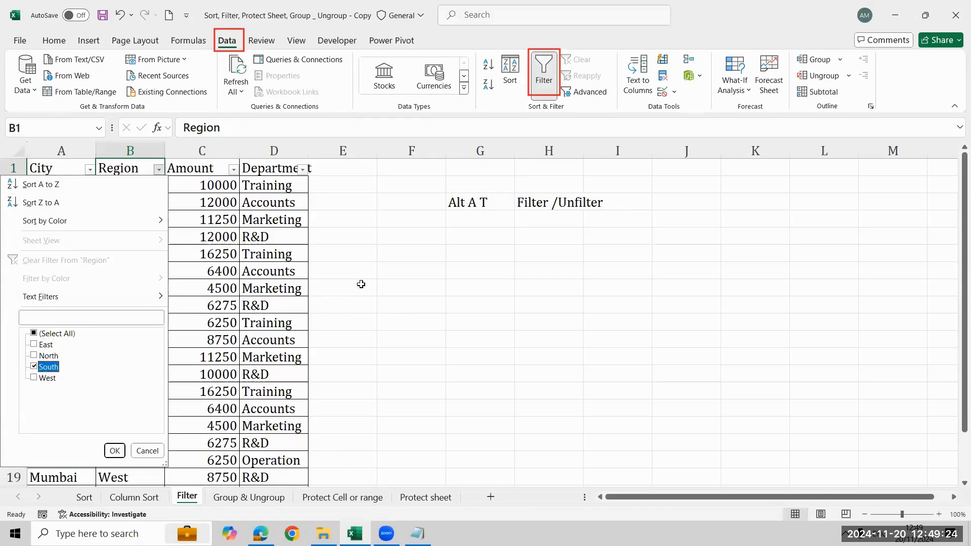
key(Return)
key(Left)
key(alt+Down)
key(Down)
key(Down)
key(Down)
key(Down)
key(Down)
key(Down)
key(Down)
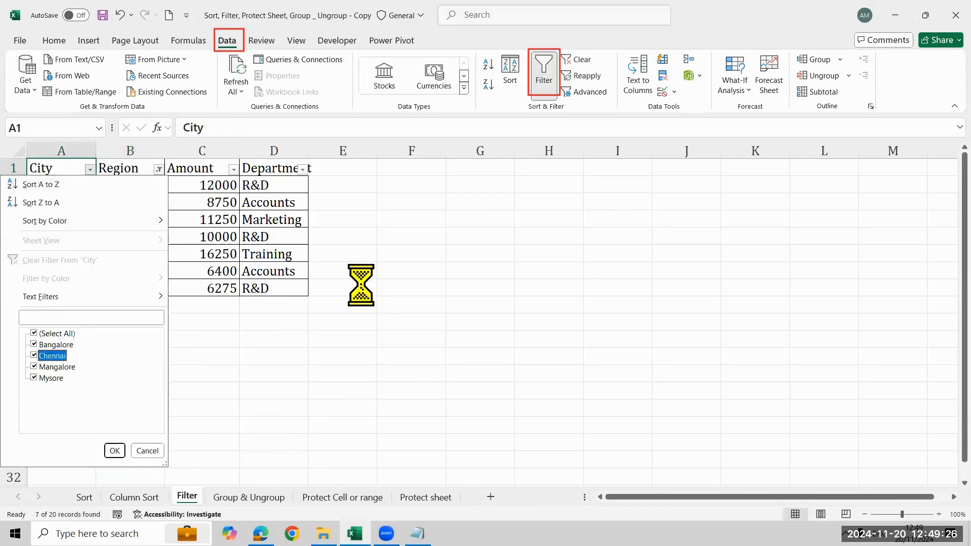
key(space)
key(Return)
- Filter the Department column to show only Accounts
key(Right)
key(Right)
key(Right)
key(alt+Down)
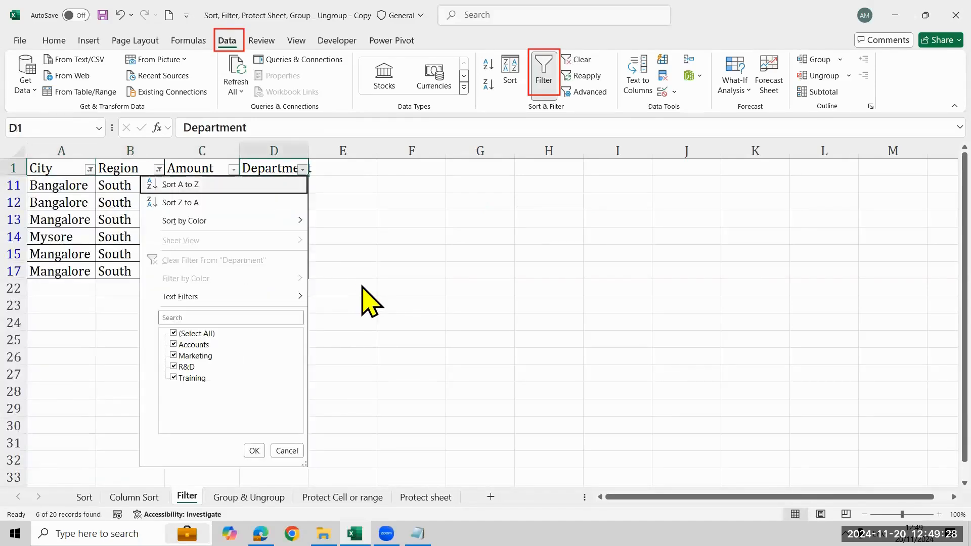
key(Down)
key(Down)
key(Down)
key(Down)
key(Down)
key(space)
- Apply a number filter to the Amount column for values greater than 5000, on top of the City, Region and Department filters
key(Down)
key(space)
key(Return)
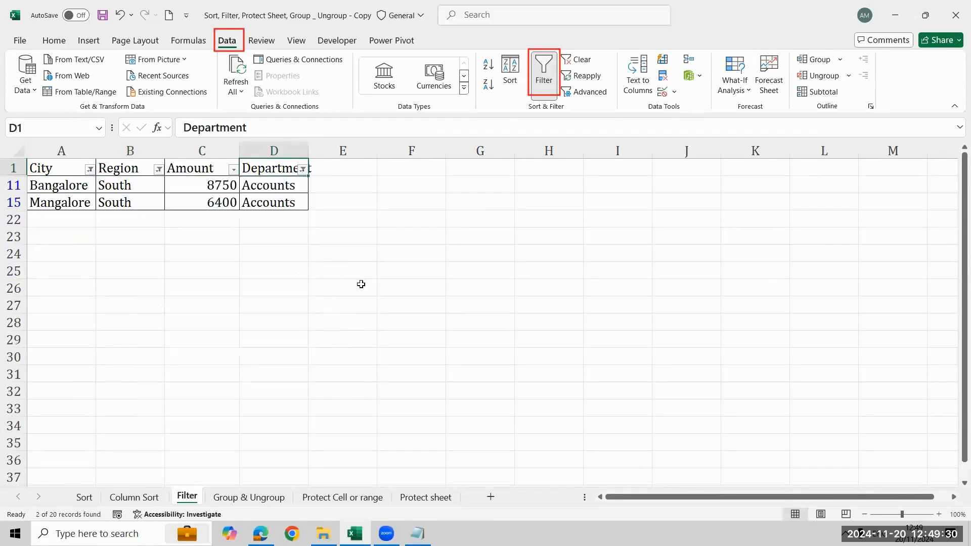
key(Left)
key(Down)
key(shift+Down)
key(Up)
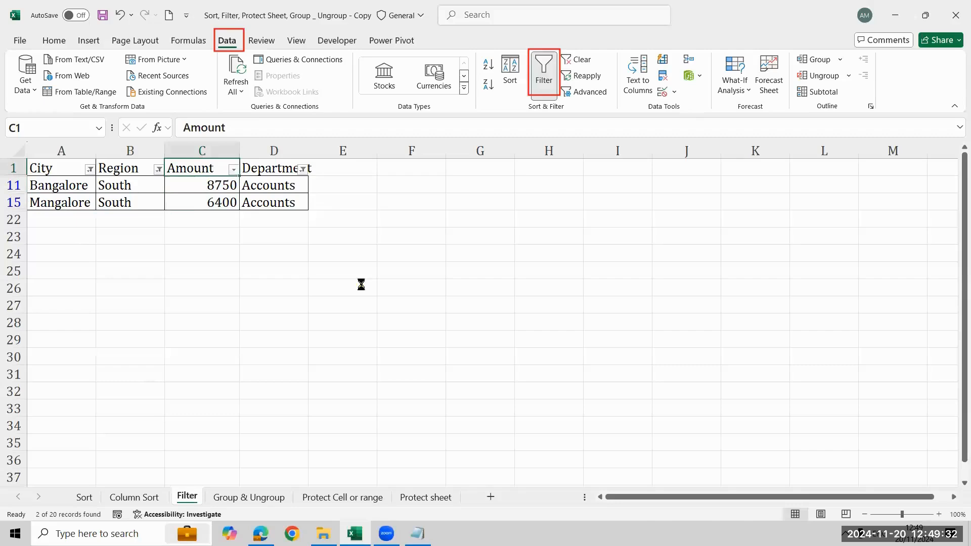
key(alt+Down)
key(Down)
key(Down)
key(Down)
key(Down)
key(Down)
key(Right)
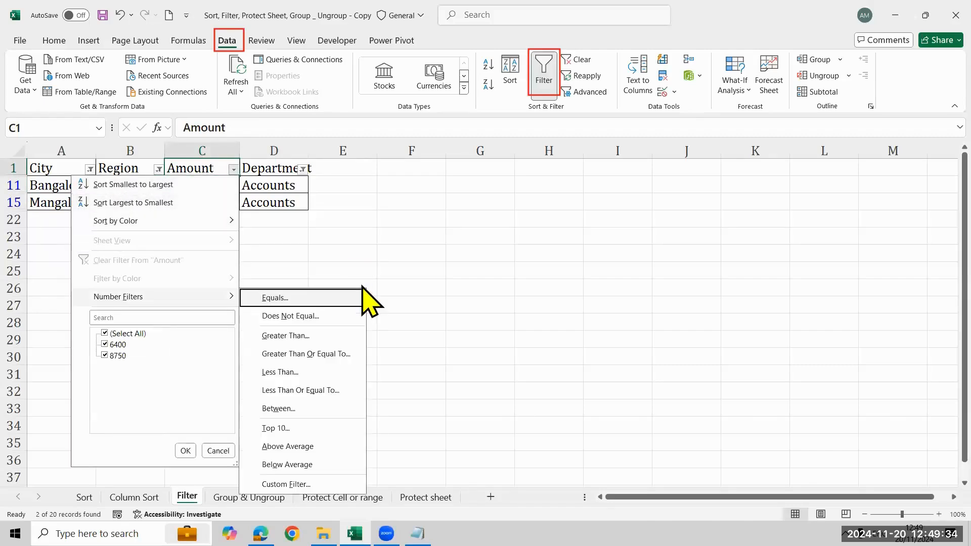
key(Down)
key(Down)
key(Return)
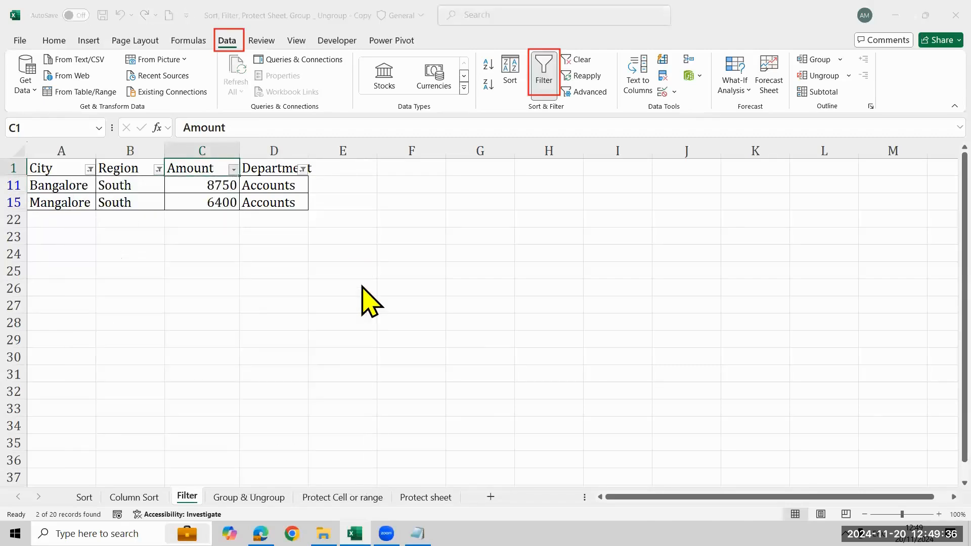
text(5000)
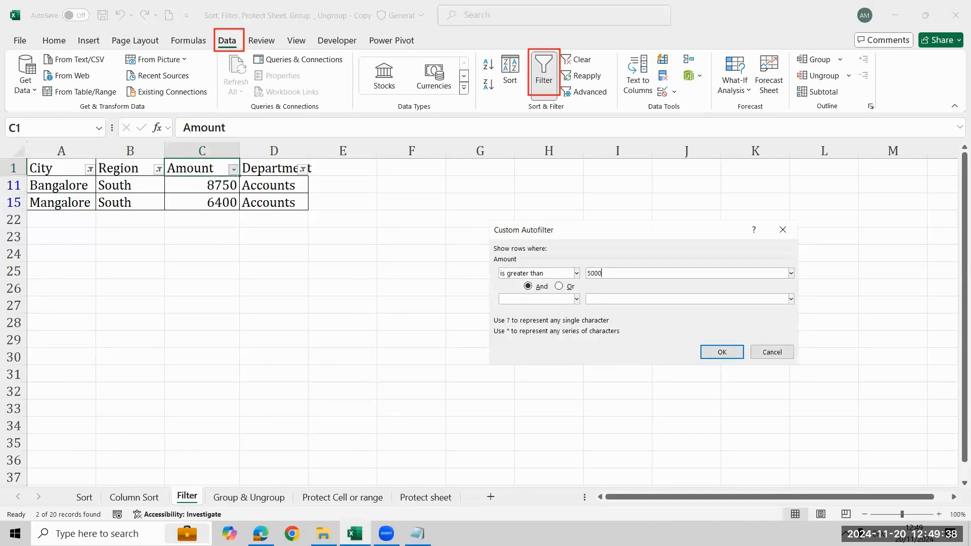
key(Return)
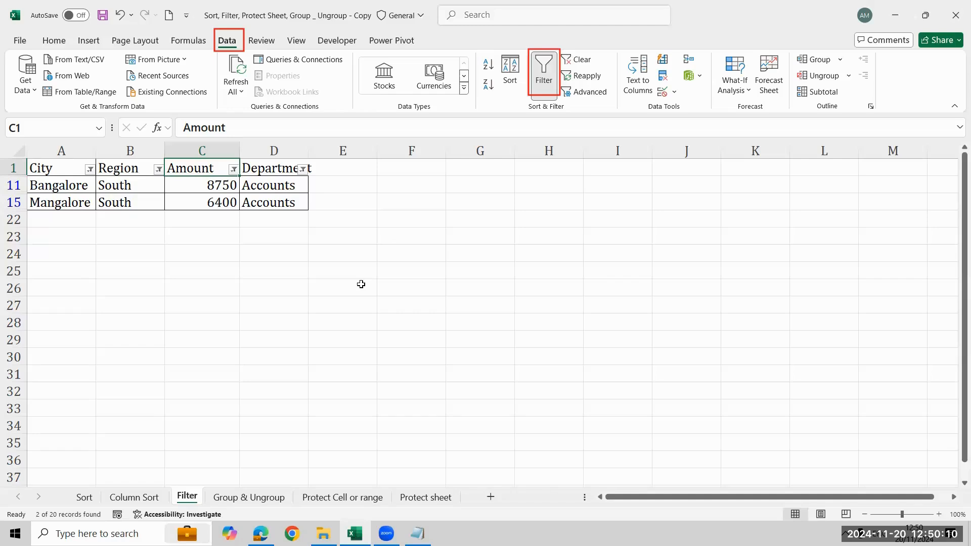
- Change the Amount column's greater-than filter criterion to 8000
key(Down)
key(shift+Down)
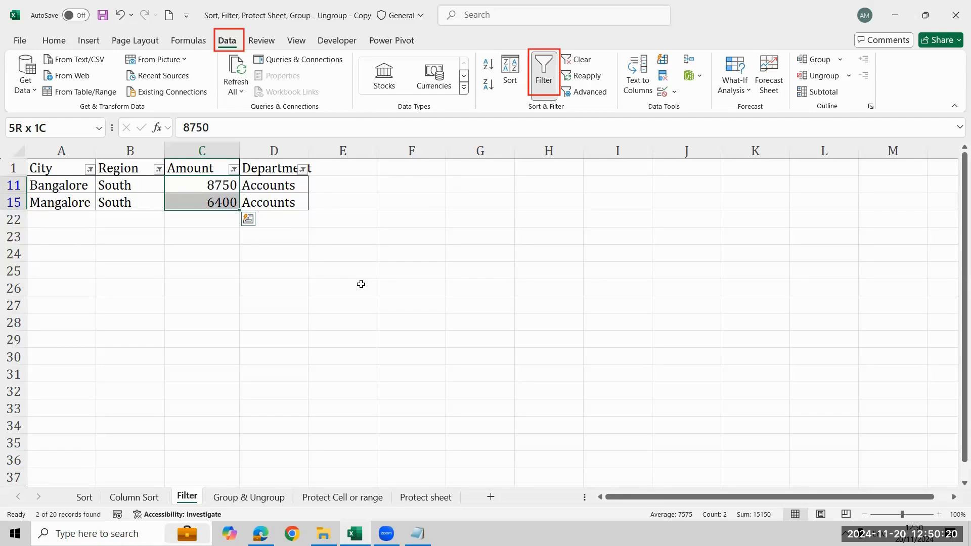
key(ctrl+Up)
key(alt+Down)
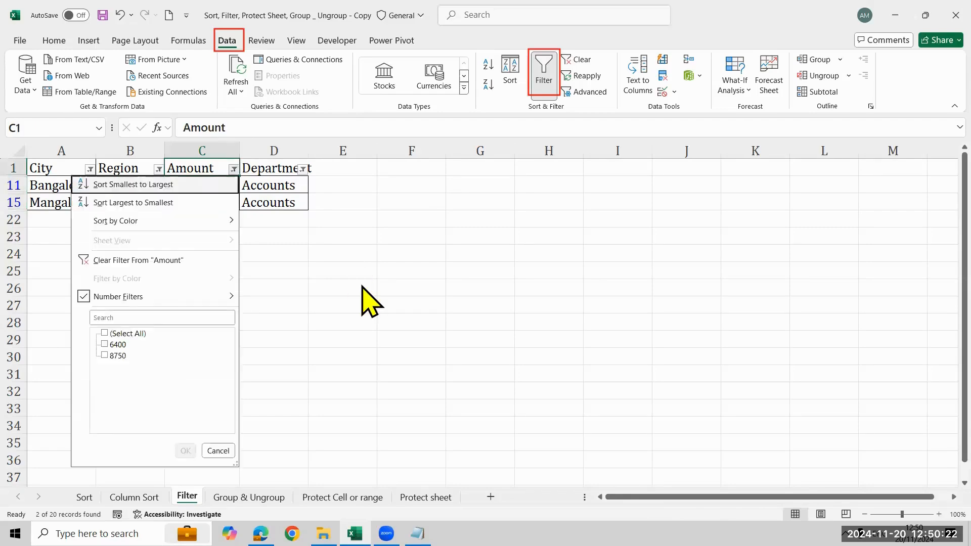
key(Up)
key(Down)
key(Up)
key(Right)
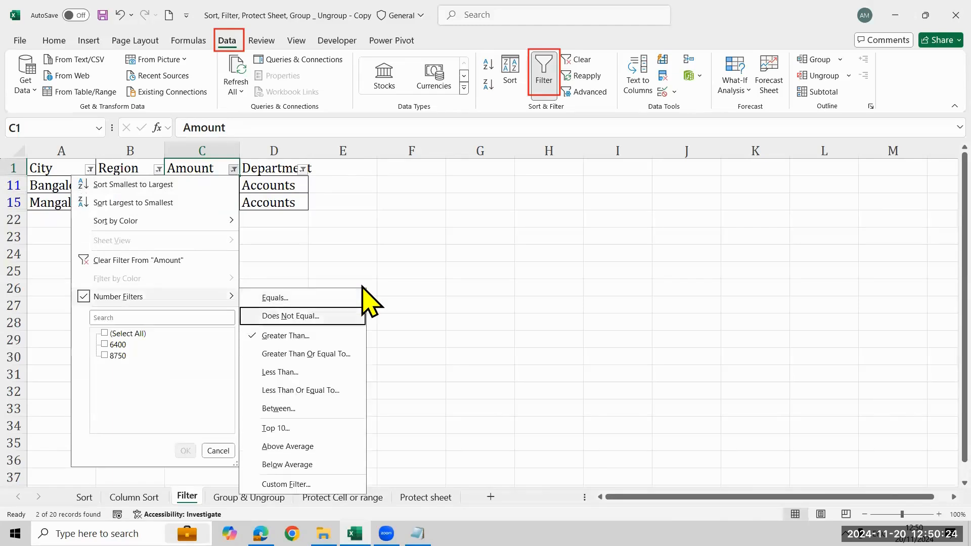
key(Down)
key(Return)
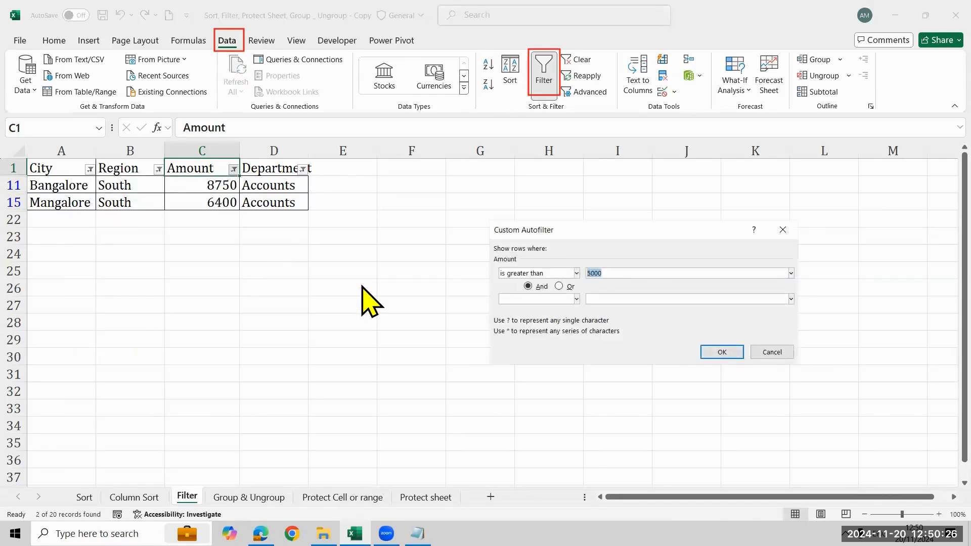
text(8000)
key(Return)
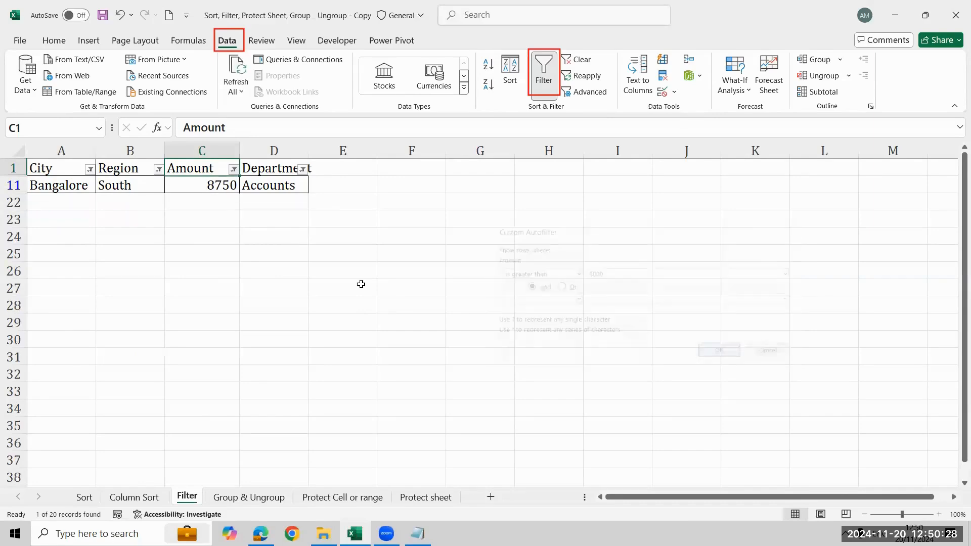
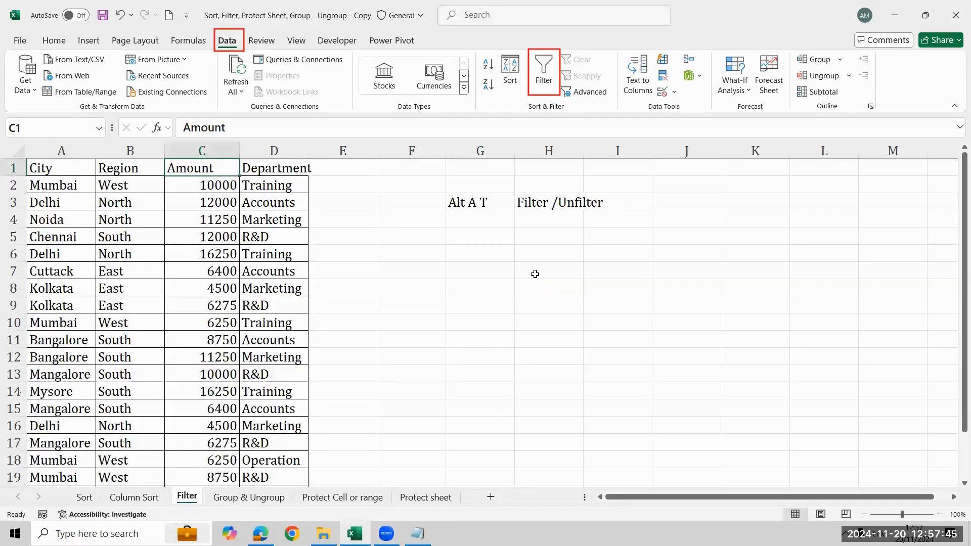
- Delete the Alt A T shortcut note and its Filter /Unfilter description from G3:H3
key(Right)
key(Right)
key(Right)
key(Down)
key(Down)
key(Right)
key(shift+Right)
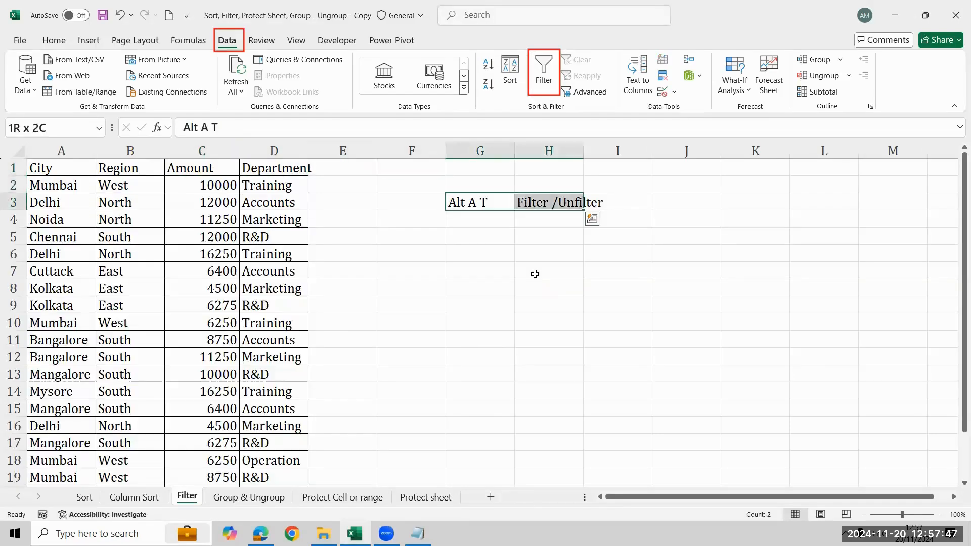
key(Delete)
key(Left)
key(Left)
key(Left)
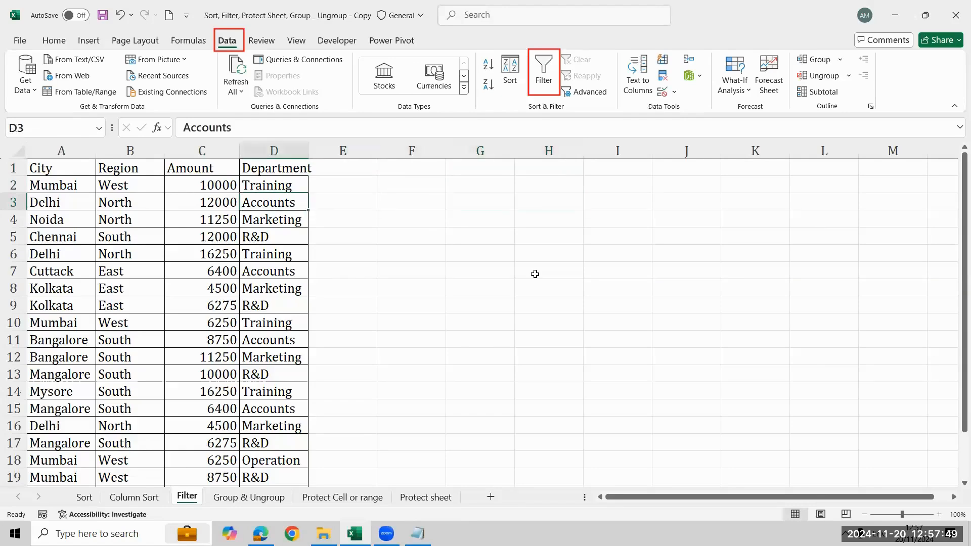
key(Left)
key(Left)
key(Left)
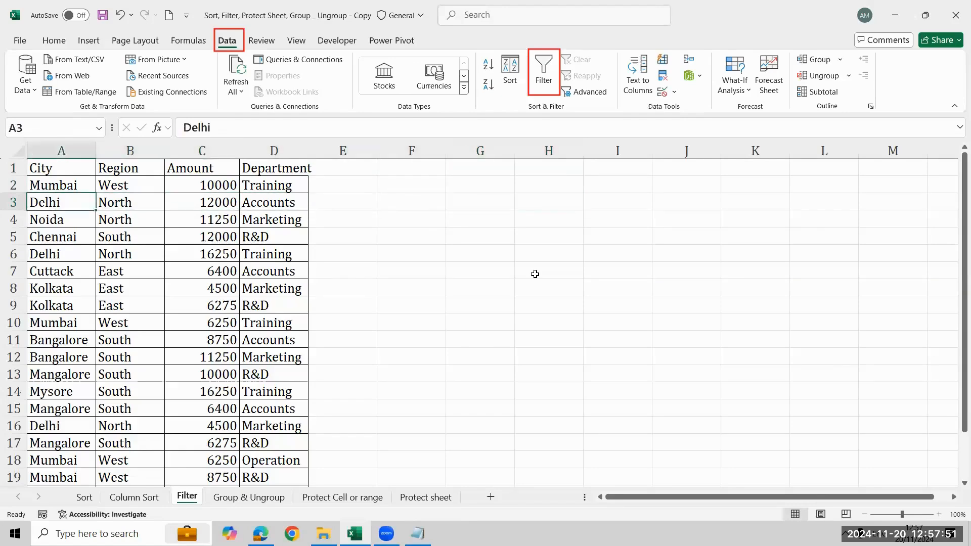
key(Up)
key(shift+Down)
key(shift+Down)
key(shift+Down)
key(shift+Down)
key(shift+Down)
key(shift+Down)
key(shift+Down)
key(shift+Down)
key(shift+Down)
key(shift+Down)
key(shift+Down)
key(shift+Down)
key(shift+Down)
key(shift+Down)
key(shift+Down)
key(shift+Down)
key(shift+Down)
key(shift+Down)
key(shift+Down)
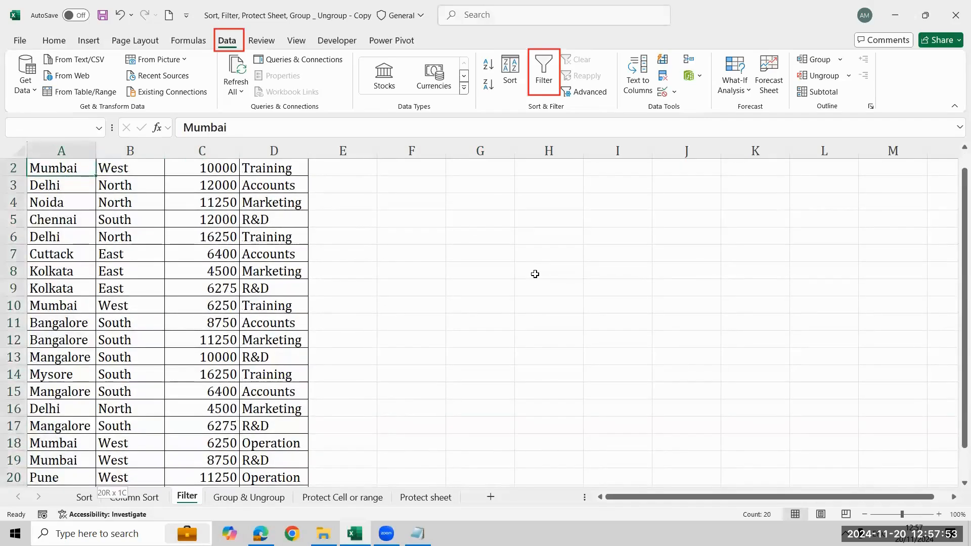
key(Right)
key(Right)
key(Right)
key(Right)
key(Right)
key(Right)
key(Up)
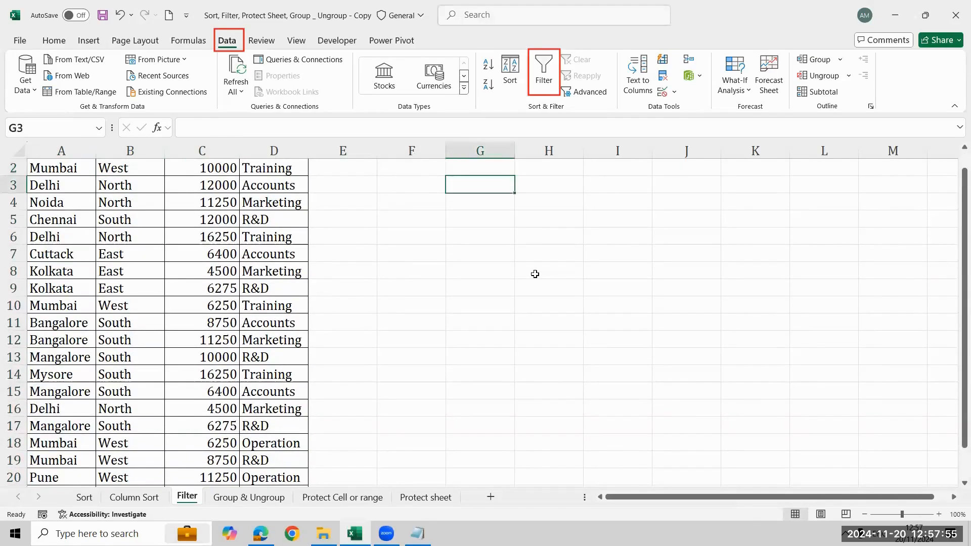
key(Down)
key(Right)
key(Up)
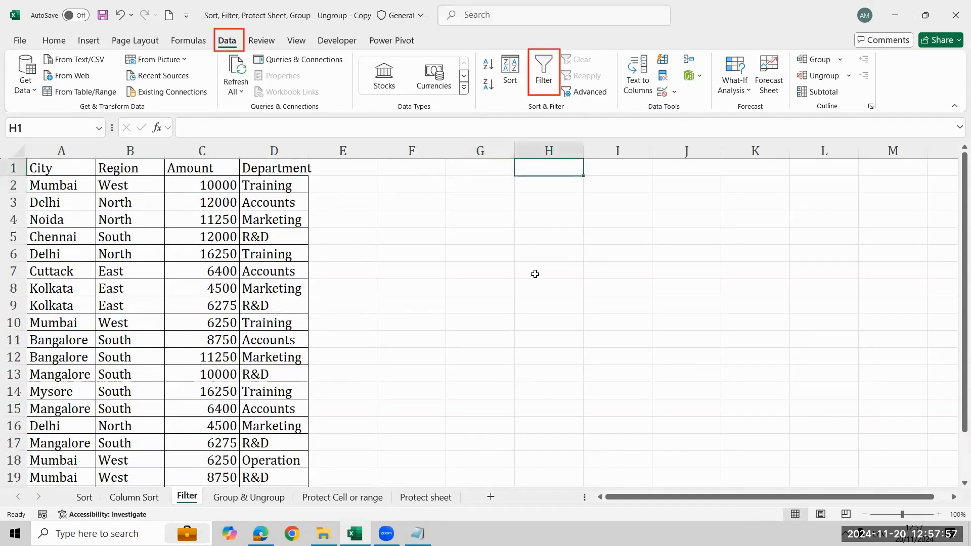
- Copy the Region header with its West entry from B1:B2 into H1:H2 as the filter criteria
key(Left)
key(Left)
key(Left)
key(Left)
key(Left)
key(Left)
key(shift+Down)
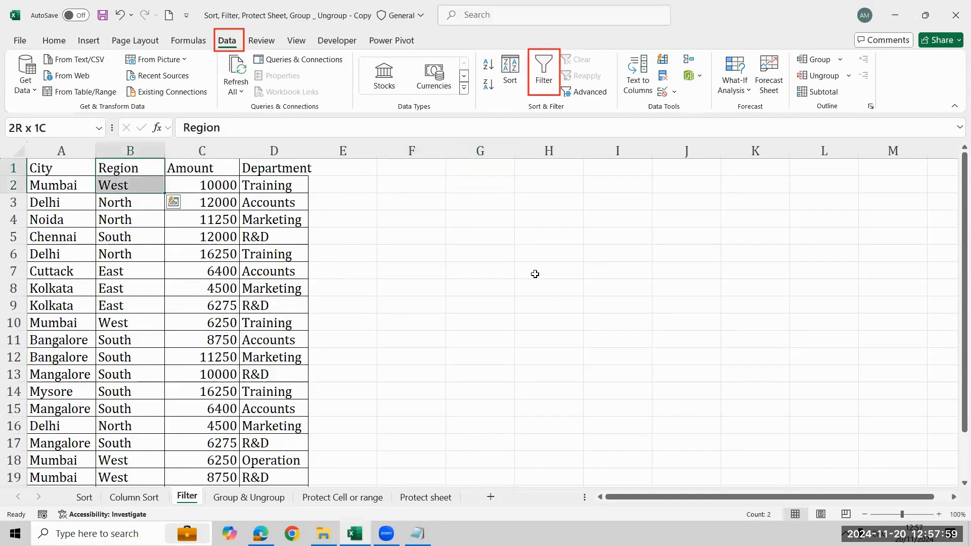
key(ctrl+c)
key(Right)
key(Right)
key(Right)
key(Right)
key(Right)
key(Right)
key(Right)
key(Left)
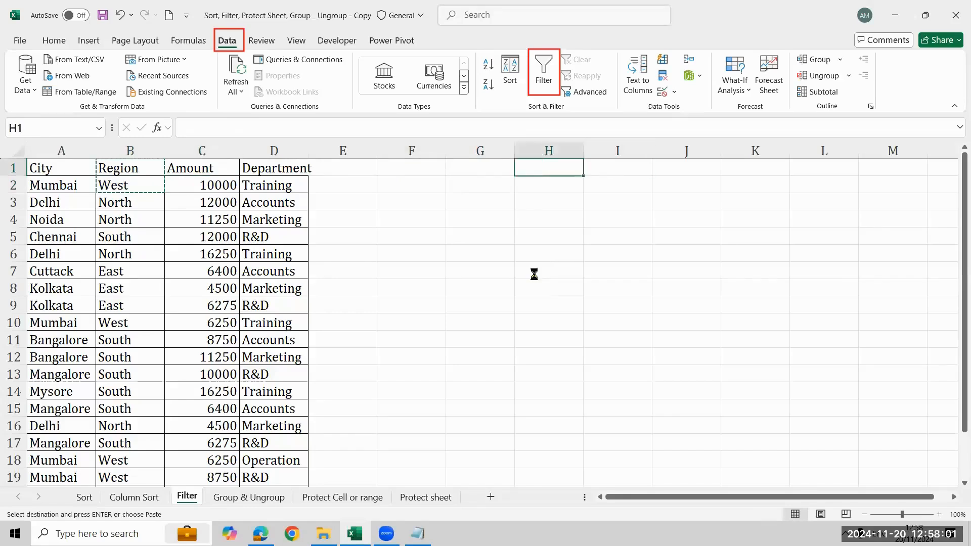
key(ctrl+v)
key(Down)
key(Down)
key(Down)
key(Left)
key(Left)
key(shift+Right)
key(shift+Right)
key(shift+Right)
key(shift+Right)
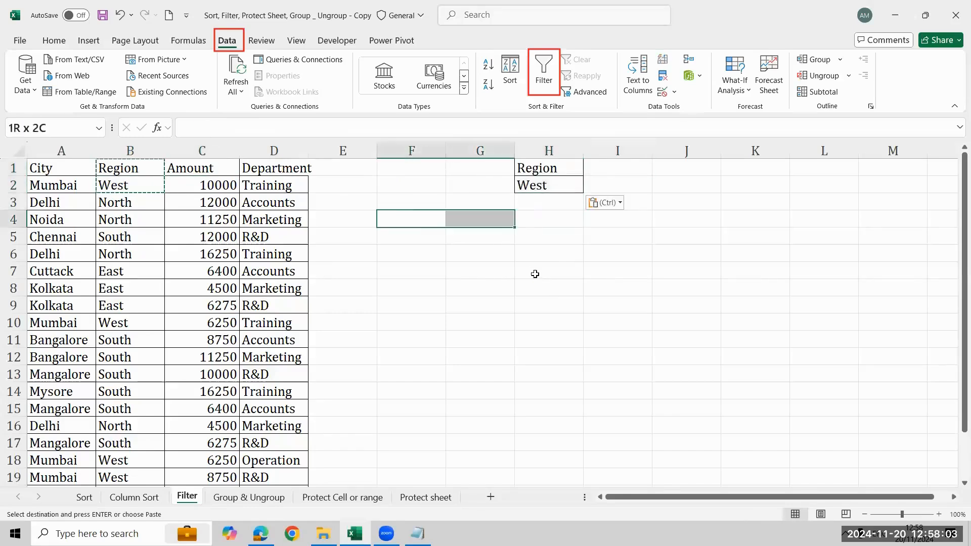
key(shift+Down)
key(shift+Down)
key(shift+Down)
key(shift+Down)
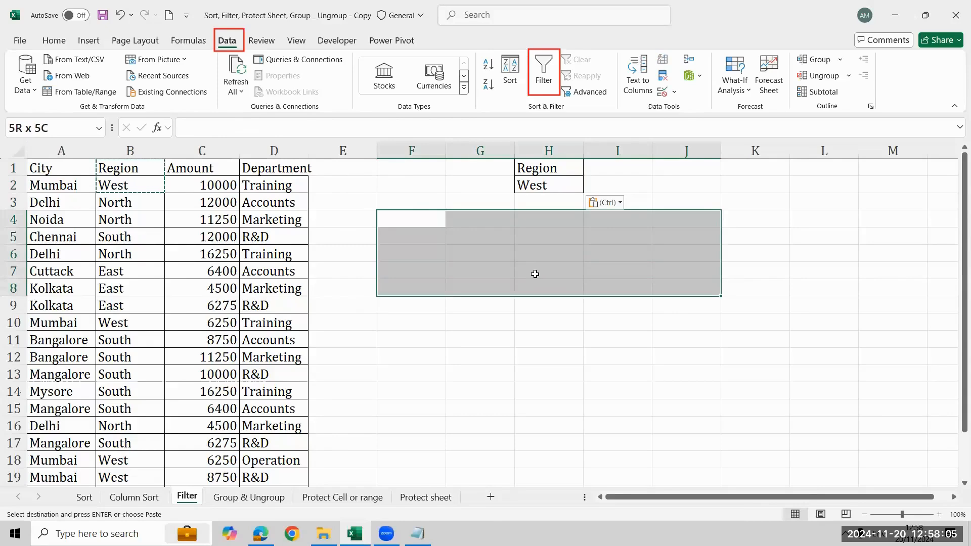
key(Up)
key(Up)
key(Up)
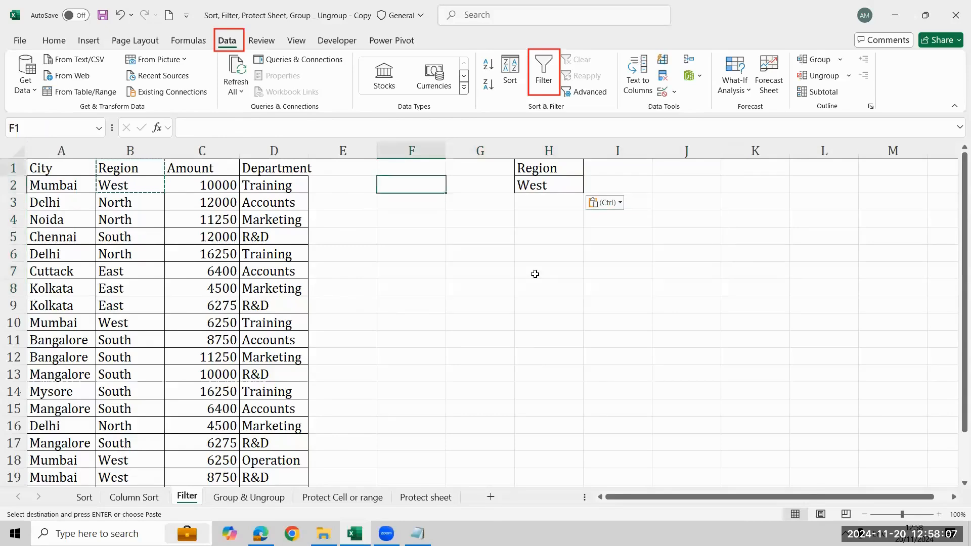
key(Right)
key(Right)
key(Down)
key(Down)
key(Left)
key(Left)
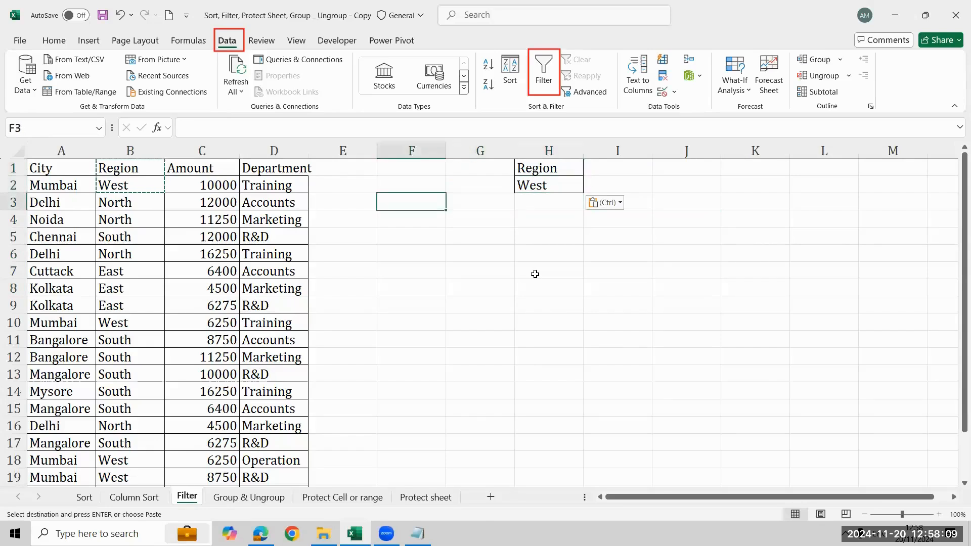
- Select the empty block F4:I9 below the criteria cells as the output area
key(Down)
key(shift+Right)
key(shift+Right)
key(shift+Right)
key(shift+Down)
key(shift+Down)
key(shift+Down)
key(shift+Down)
key(shift+Down)
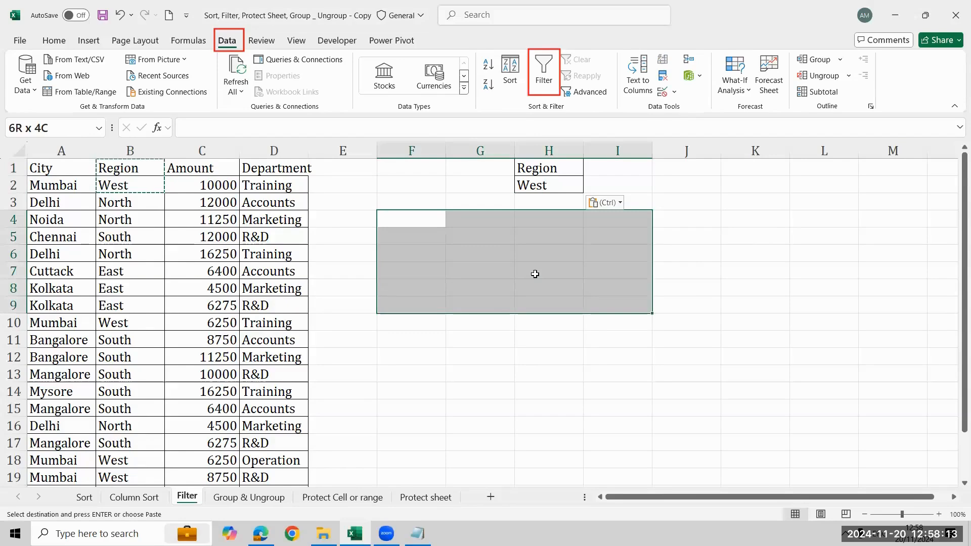
click(641, 117)
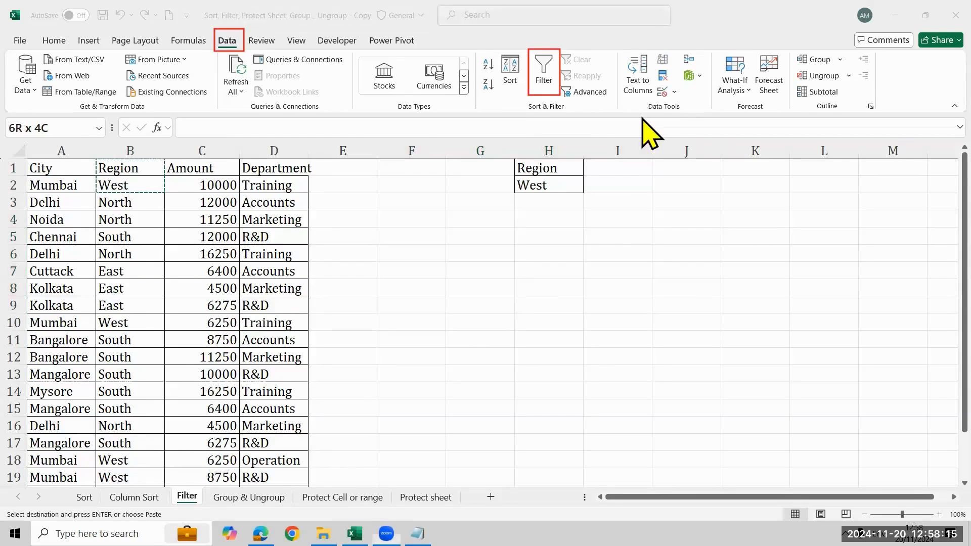
click(548, 73)
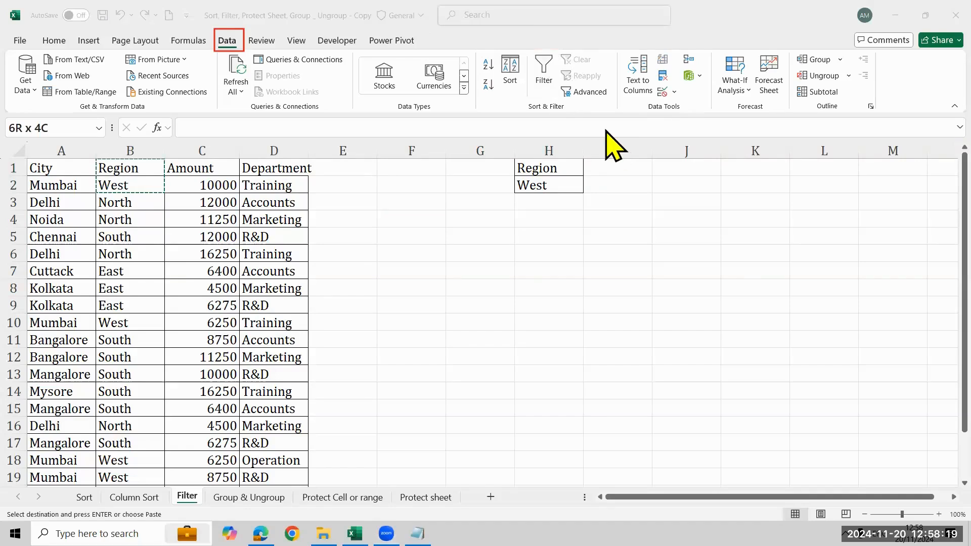
mouse_move(553, 81)
mouse_down()
mouse_move(616, 98)
mouse_move(607, 91)
mouse_up()
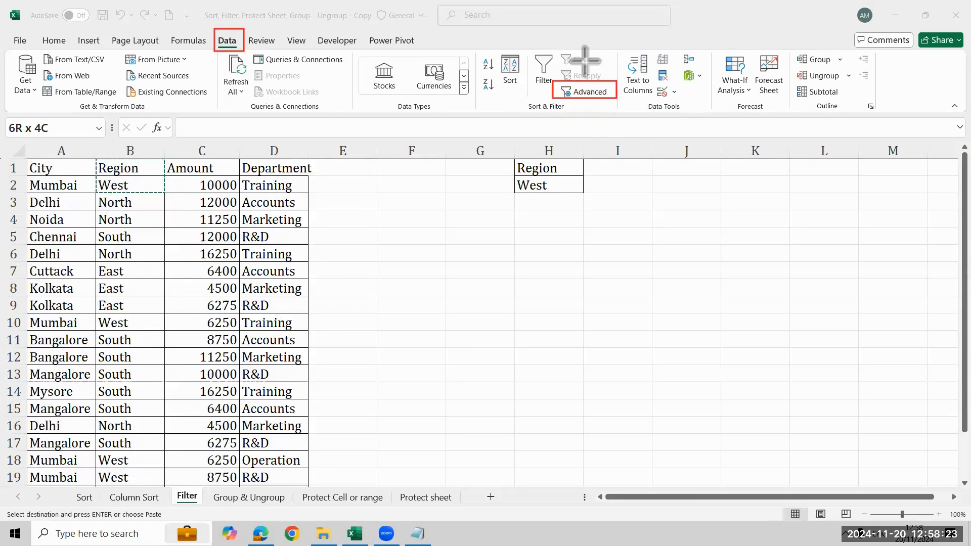
- Run Advanced Filter in place on the table $A$1:$D$21 without a criteria range
click(601, 93)
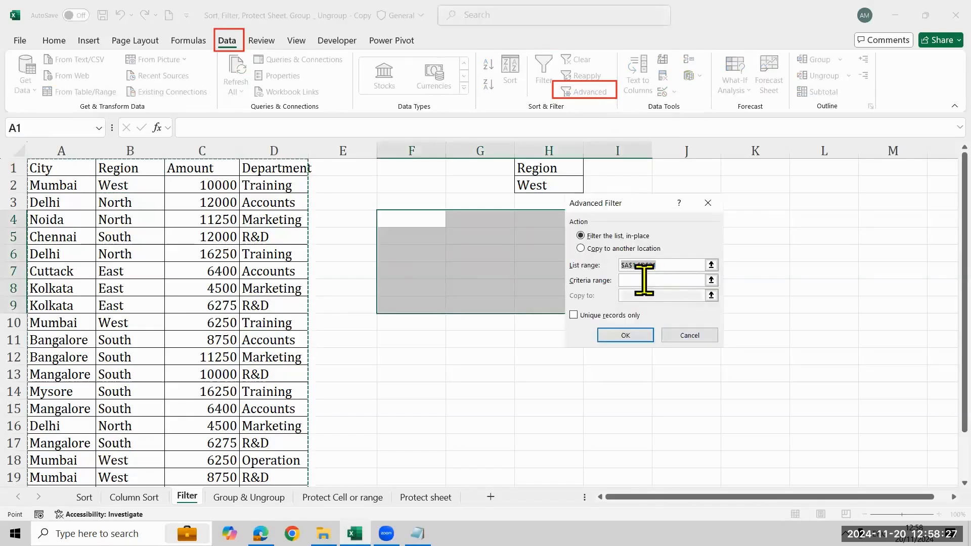
click(657, 282)
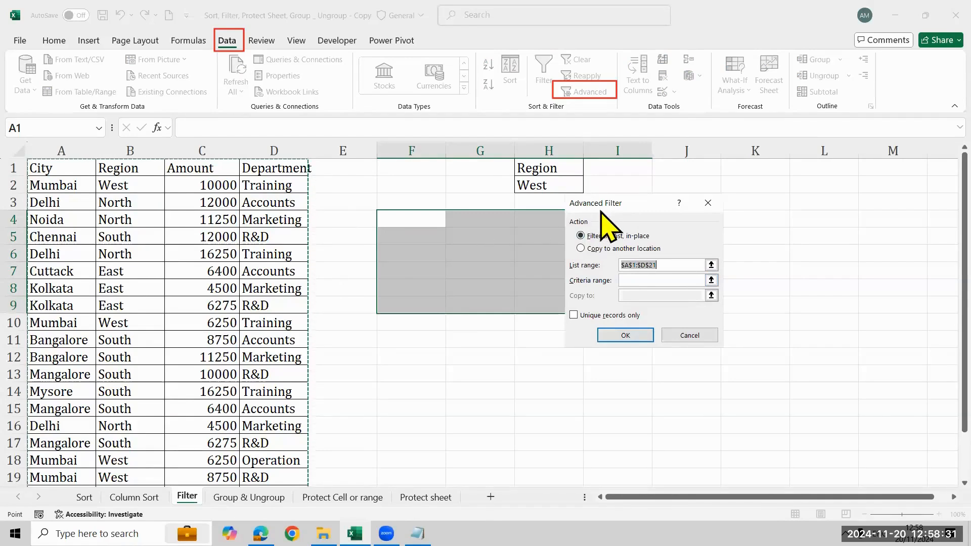
drag(601, 201, 200, 216)
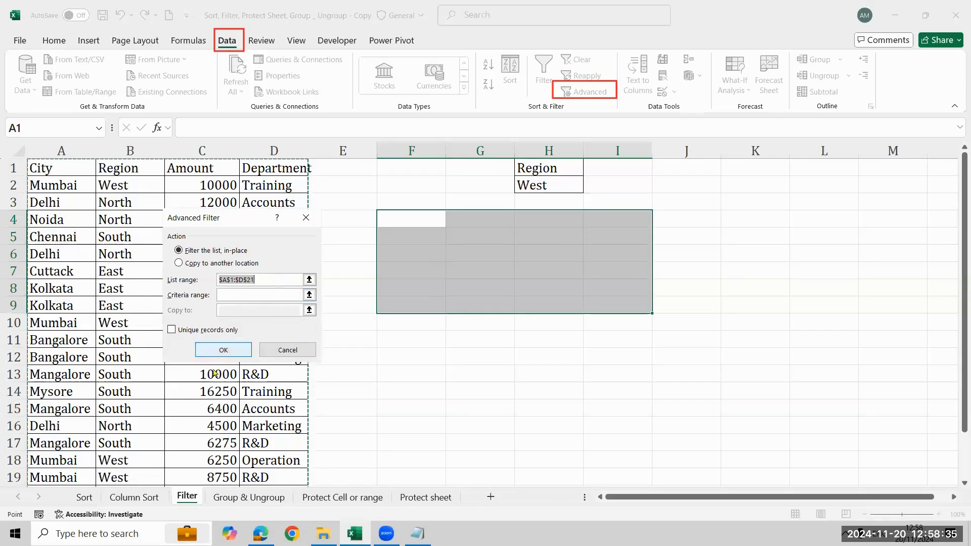
click(222, 351)
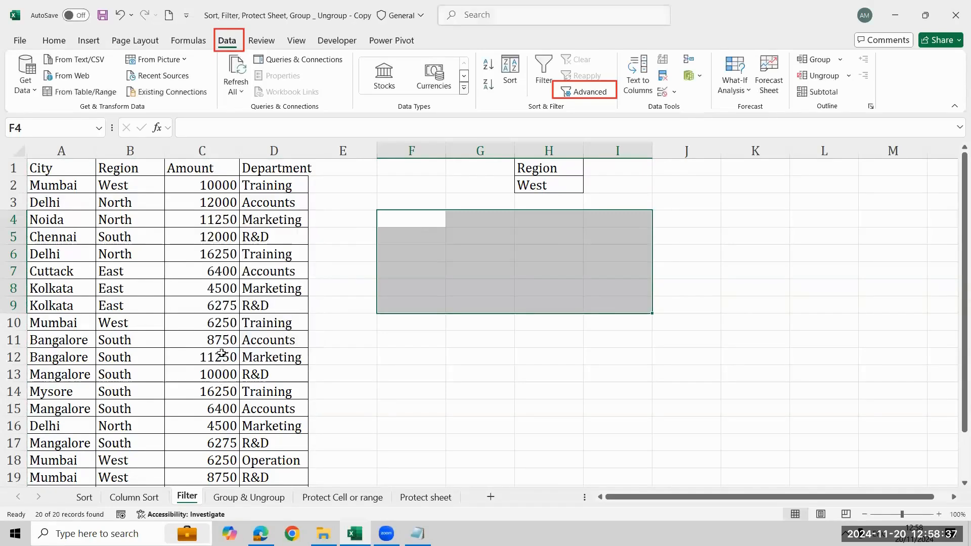
- Use Advanced Filter on $A$1:$D$21 with criteria range $H$1:$H$2, copying the matching records to another location starting at $F$4
click(587, 93)
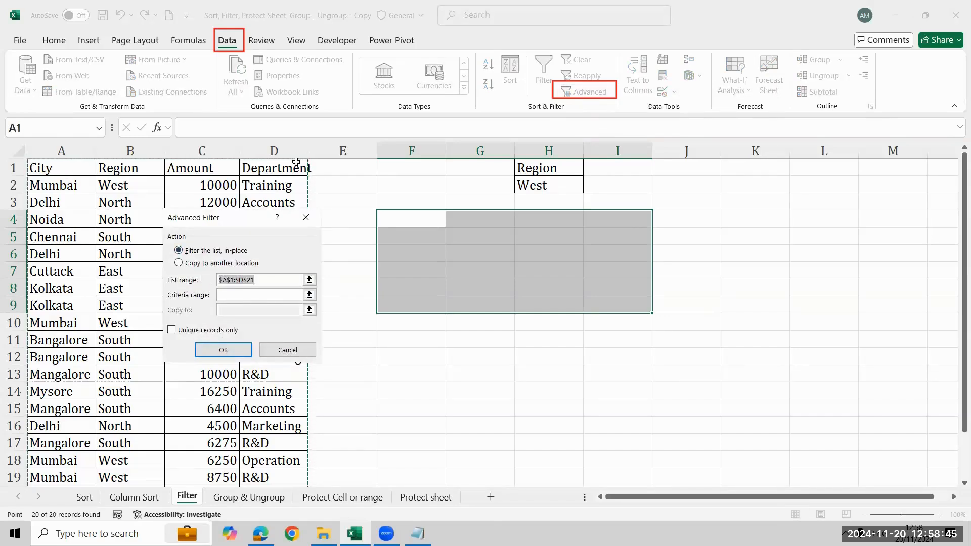
click(180, 264)
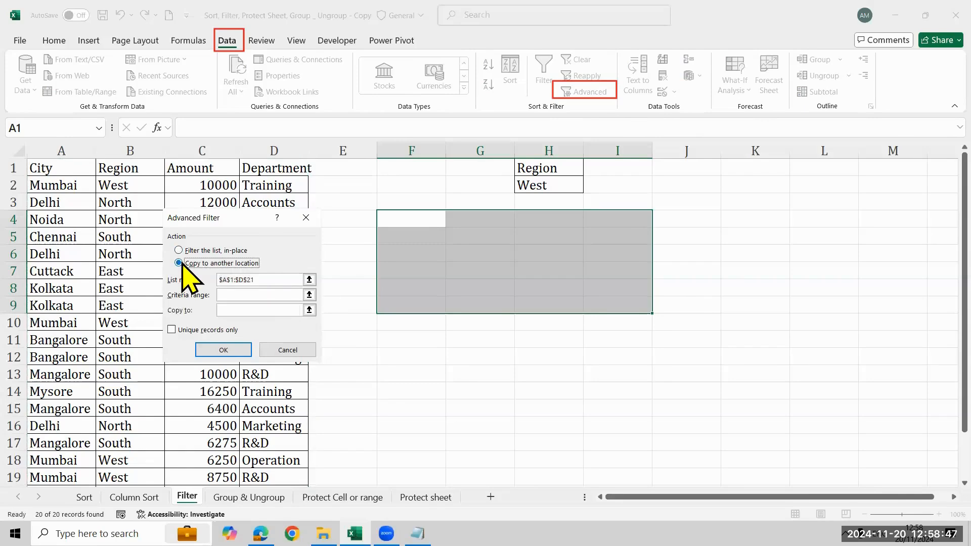
click(232, 295)
click(567, 166)
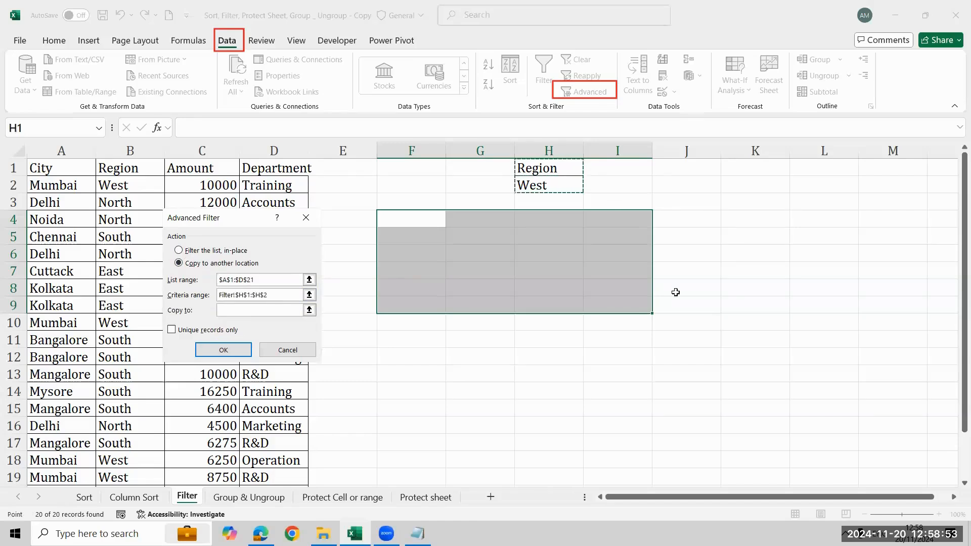
drag(549, 187, 526, 167)
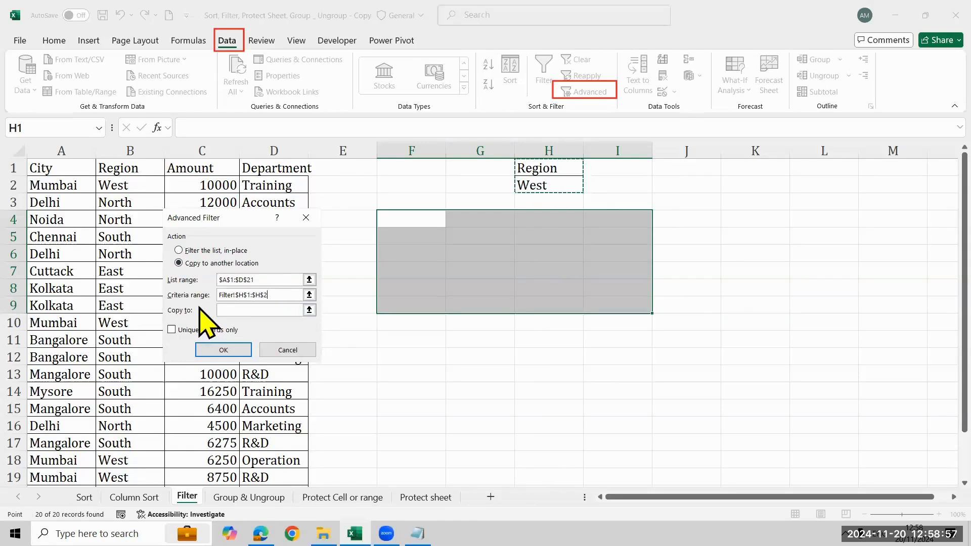
click(228, 311)
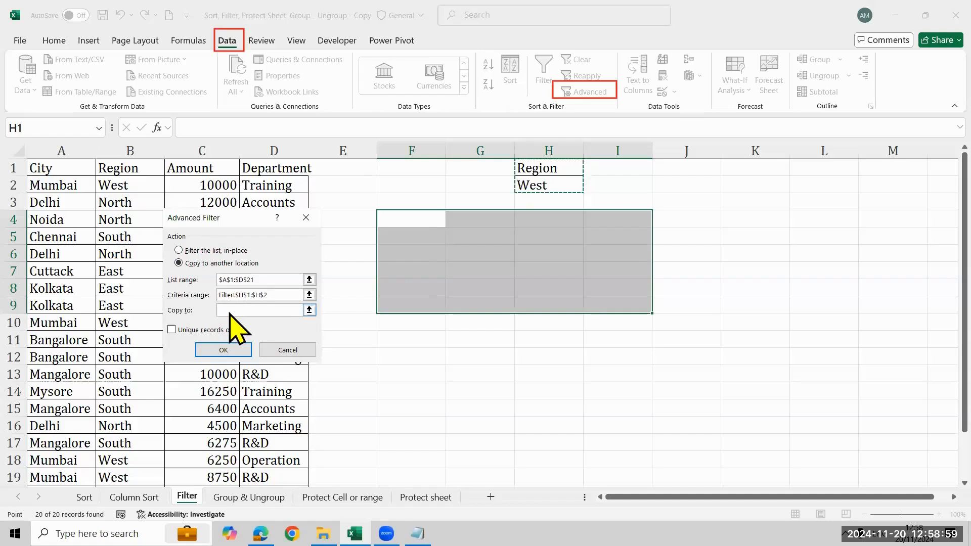
click(430, 220)
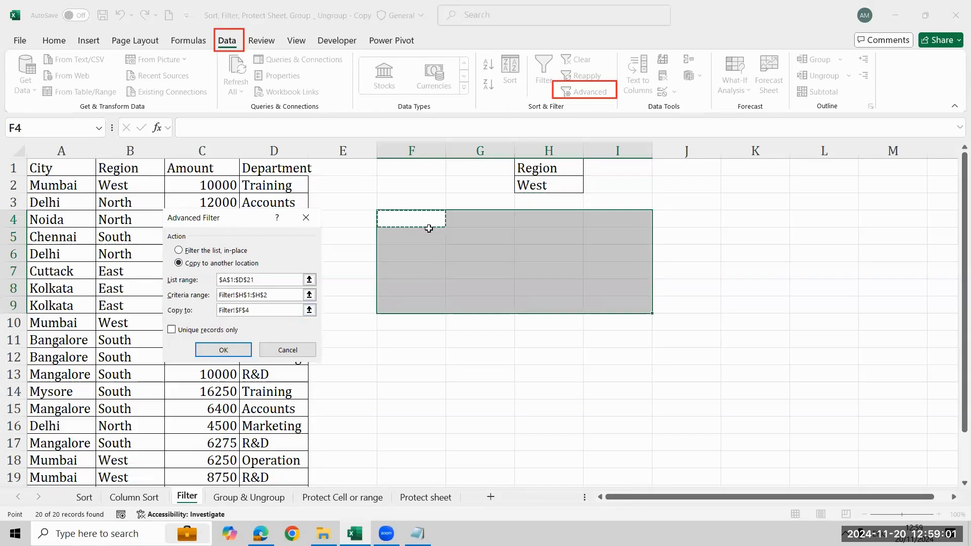
click(218, 350)
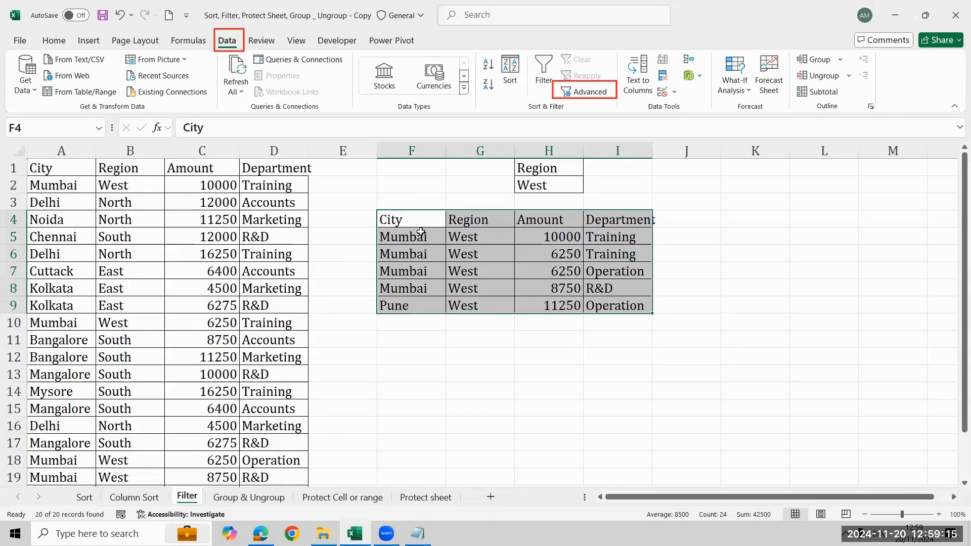
click(845, 534)
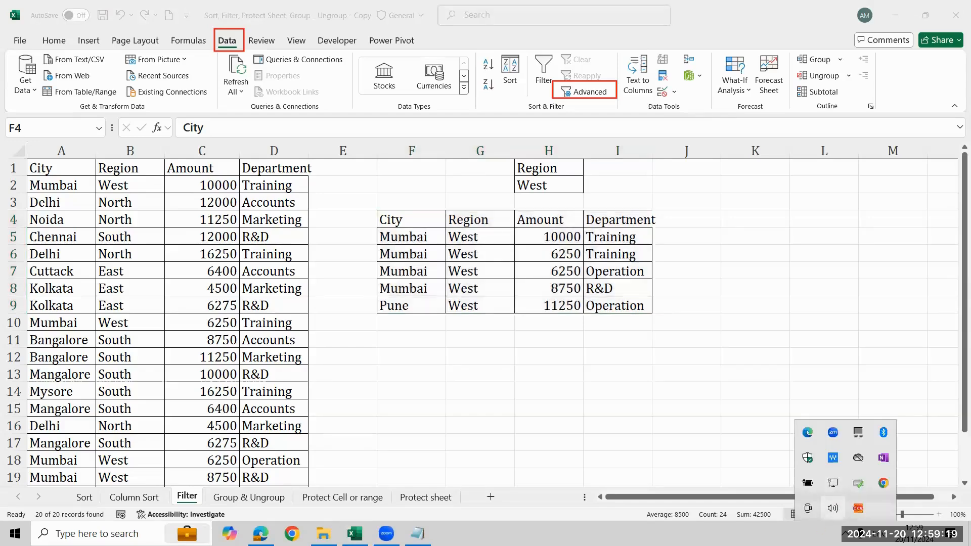
click(833, 508)
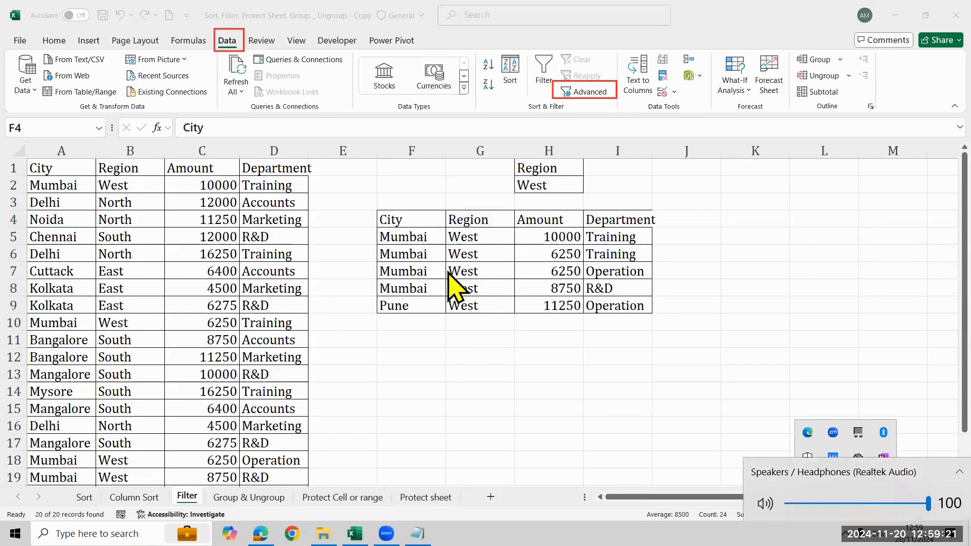
click(424, 221)
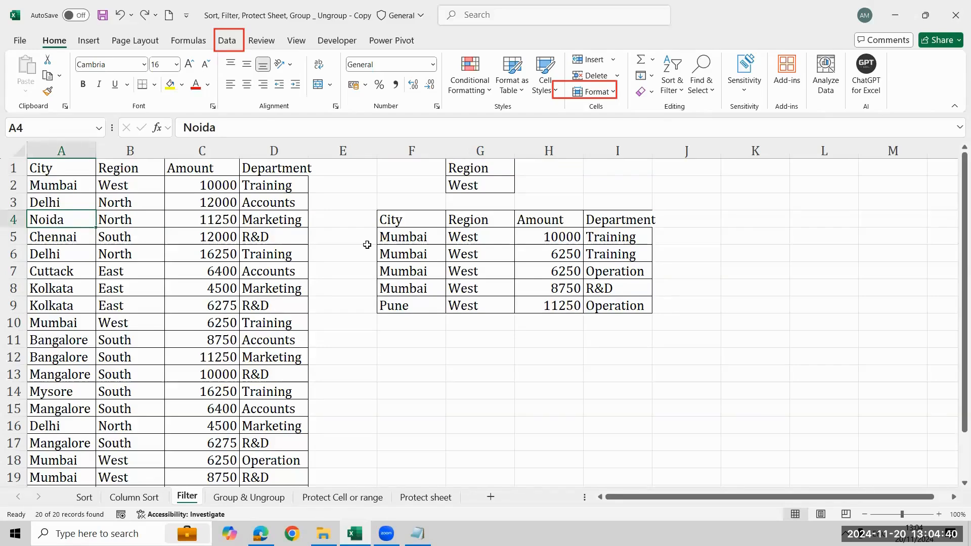
- Start Advanced Filter for the Region column only, with $B$1:$B$21 as the list range
key(Right)
key(ctrl+Up)
key(ctrl+shift+Down)
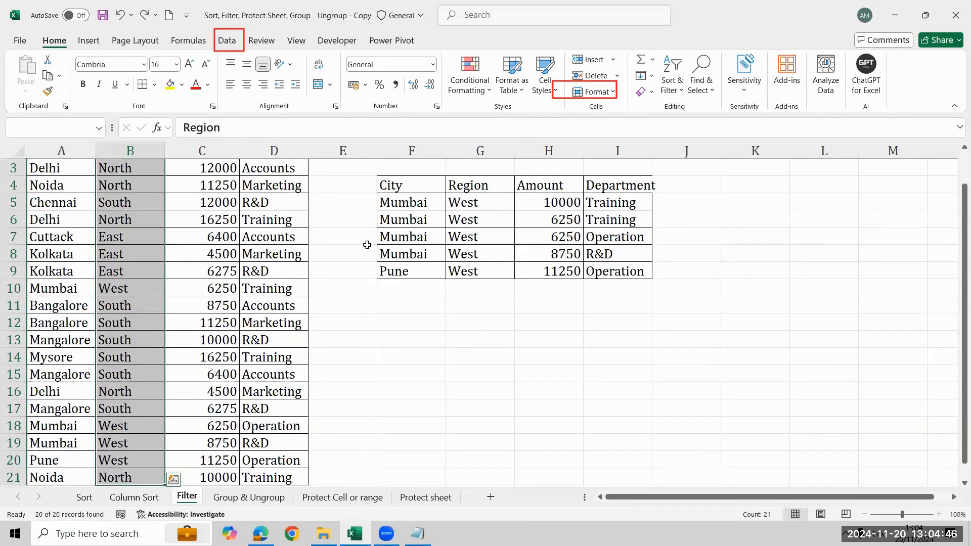
key(ctrl+Up)
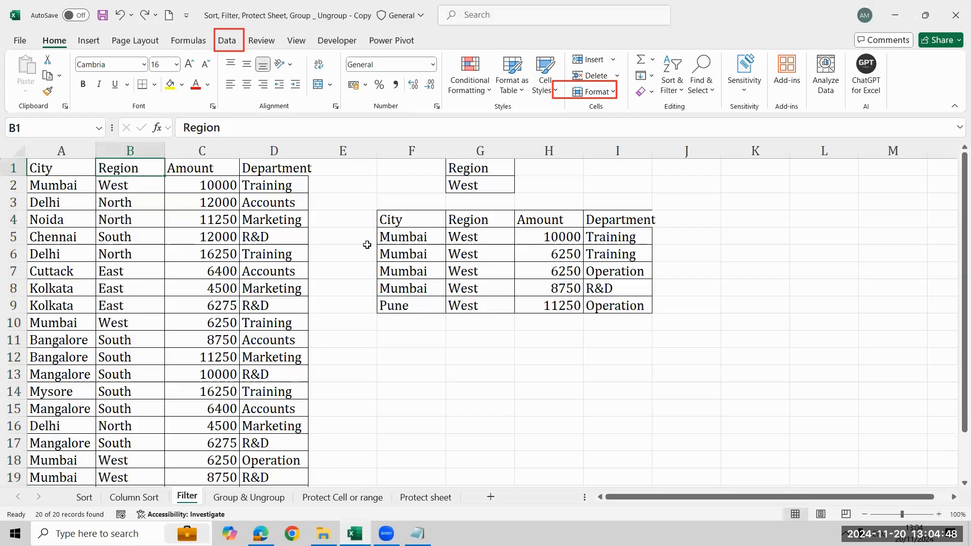
key(ctrl+shift+Down)
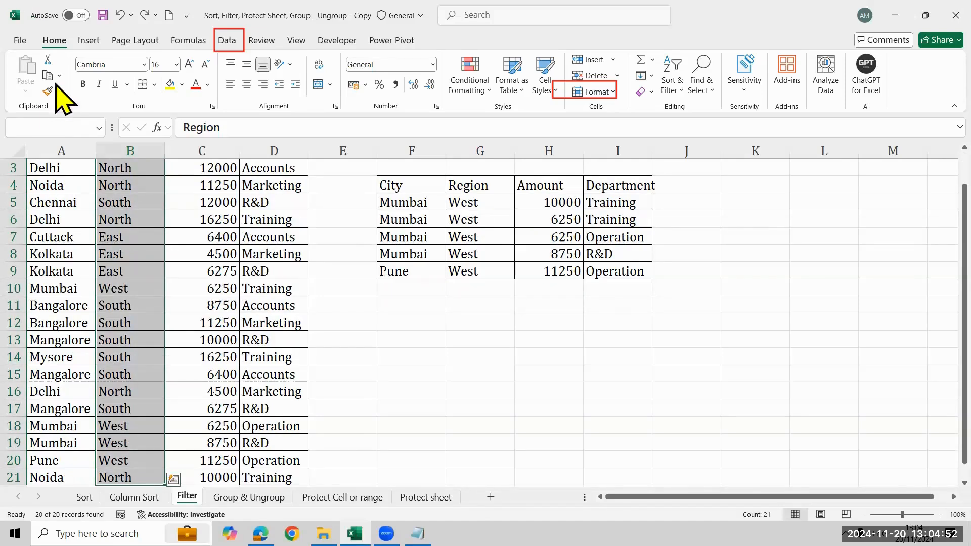
click(229, 43)
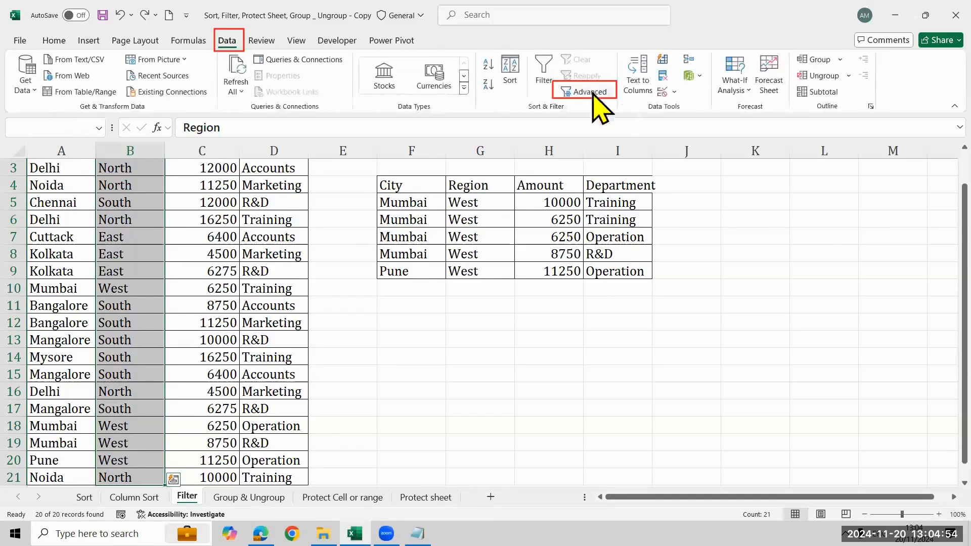
click(589, 92)
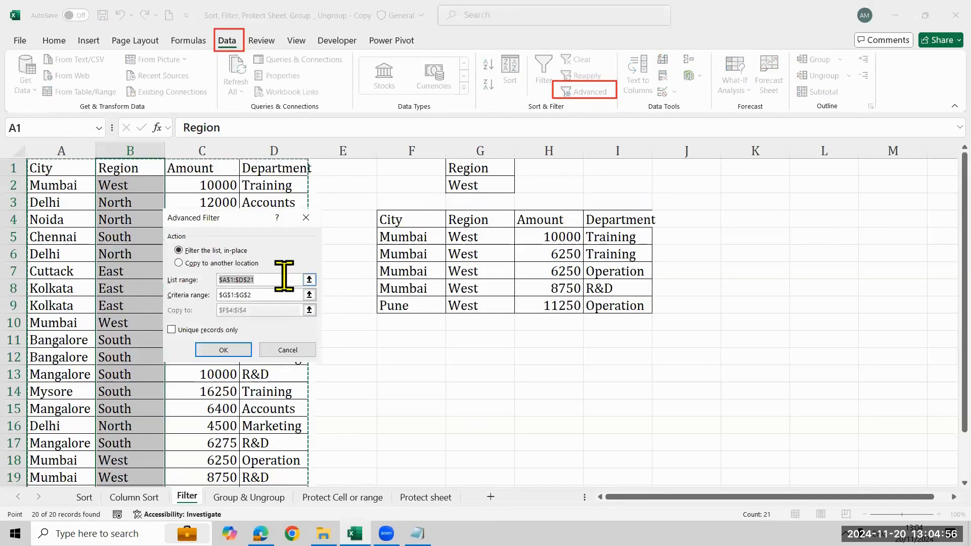
drag(284, 276, 182, 274)
click(122, 166)
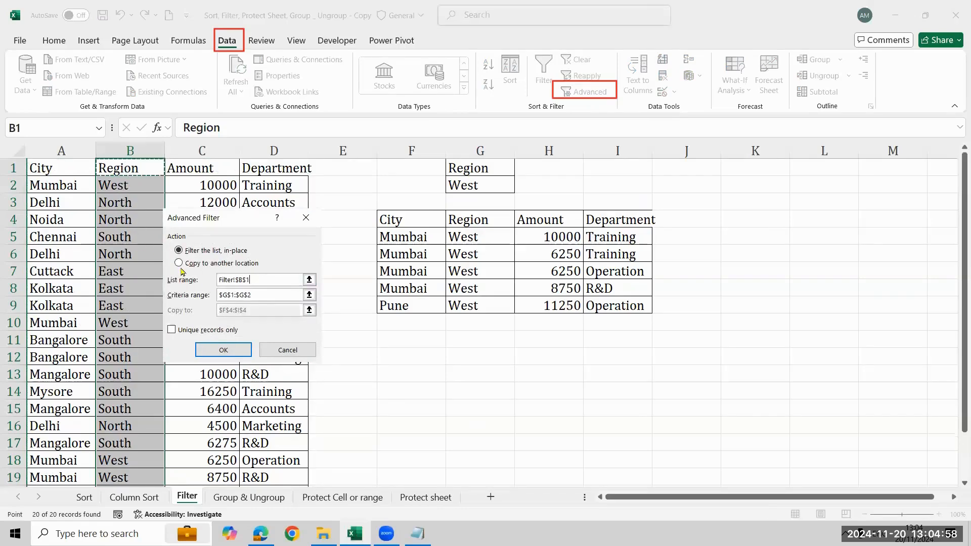
key(ctrl+shift+Down)
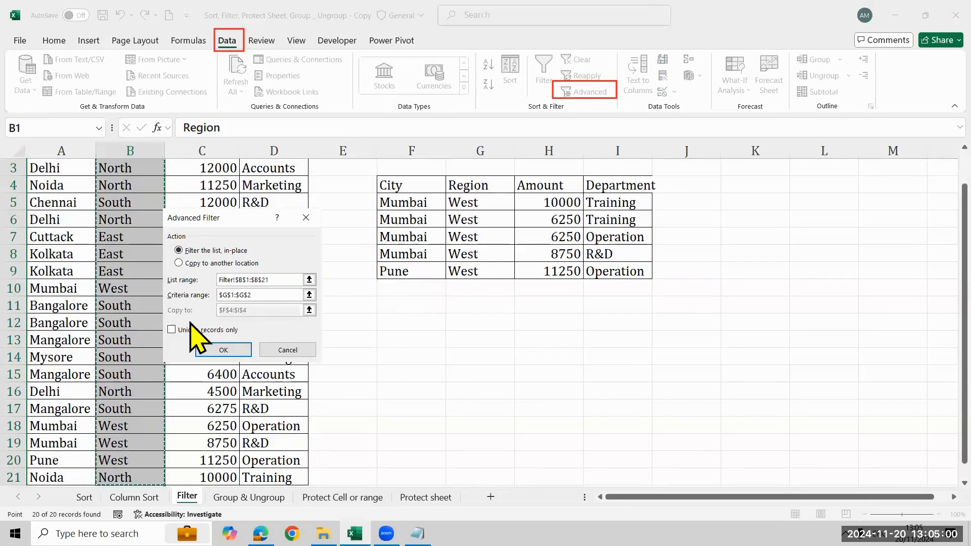
- Clear the criteria range and copy only the unique Region records to another location starting at $K$1
click(261, 295)
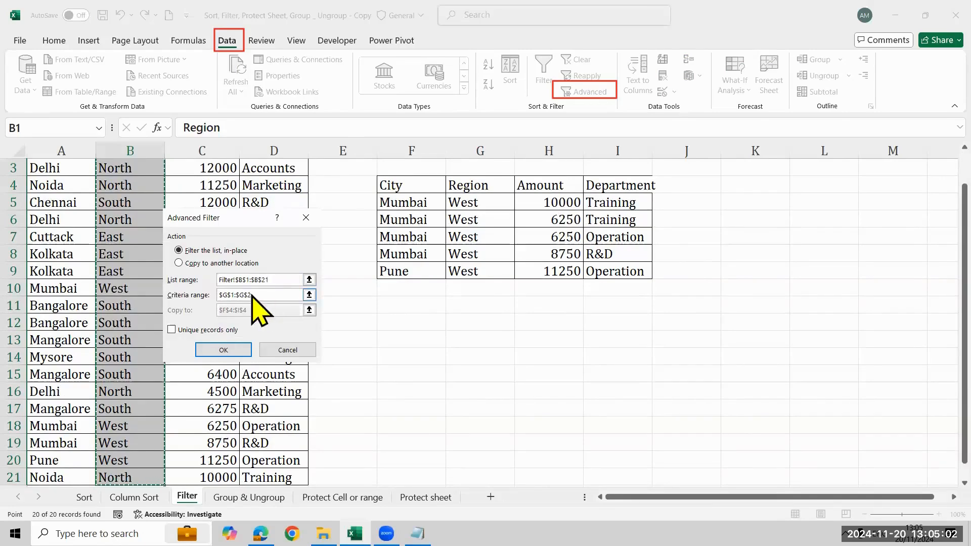
key(BackSpace)
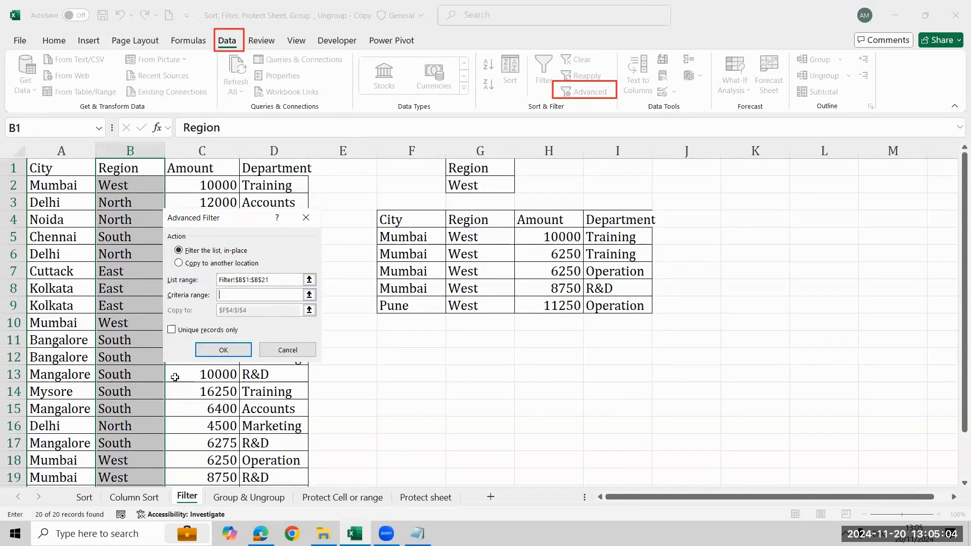
click(207, 263)
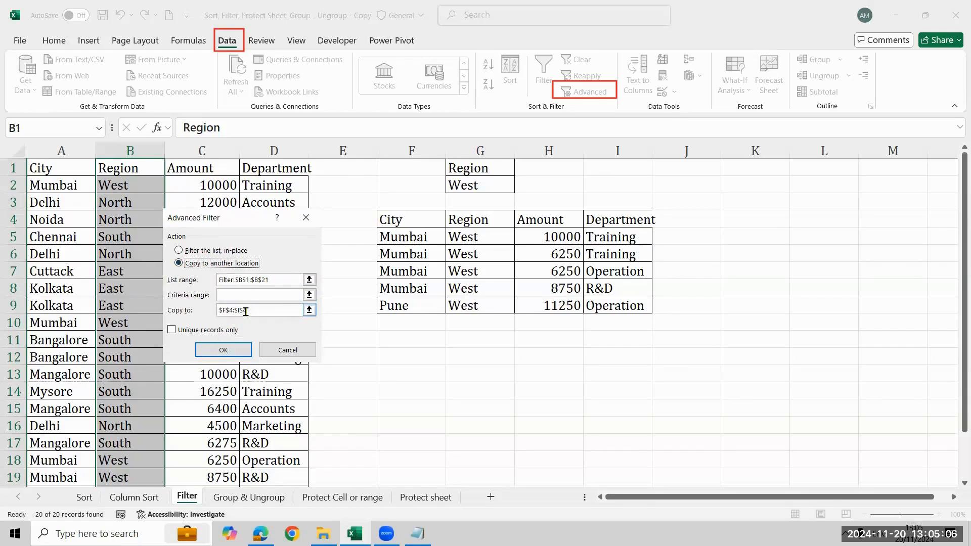
click(246, 310)
key(BackSpace)
key(BackSpace)
key(BackSpace)
key(BackSpace)
key(BackSpace)
key(BackSpace)
key(BackSpace)
key(BackSpace)
key(BackSpace)
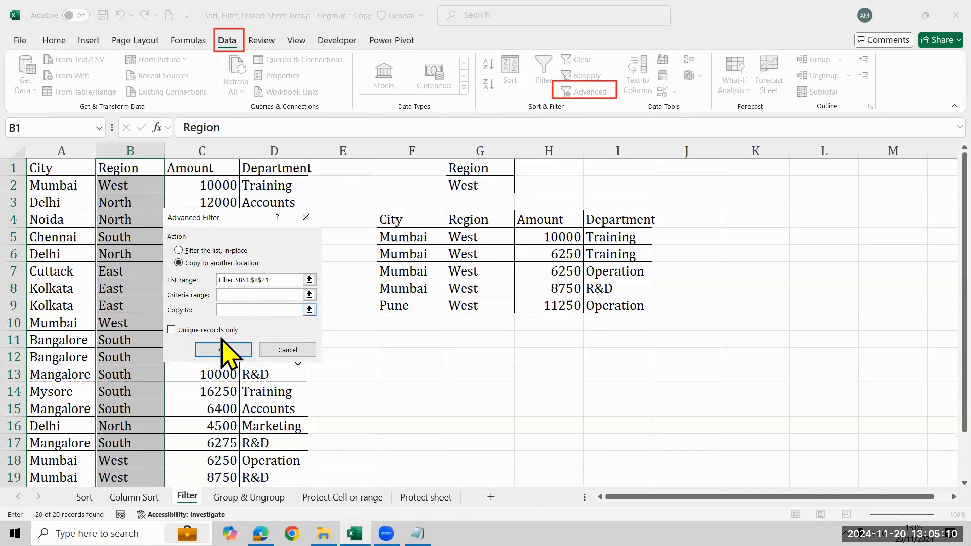
click(237, 329)
click(747, 167)
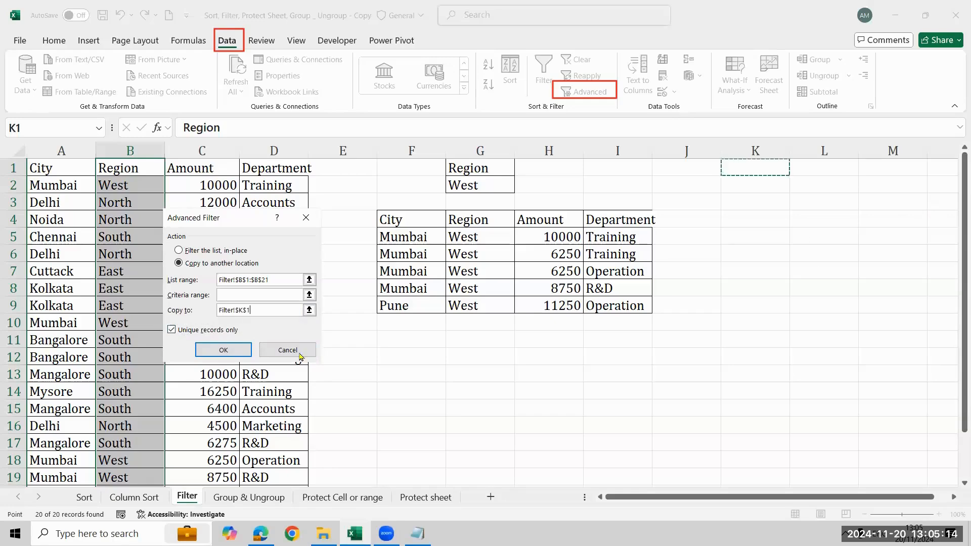
click(236, 352)
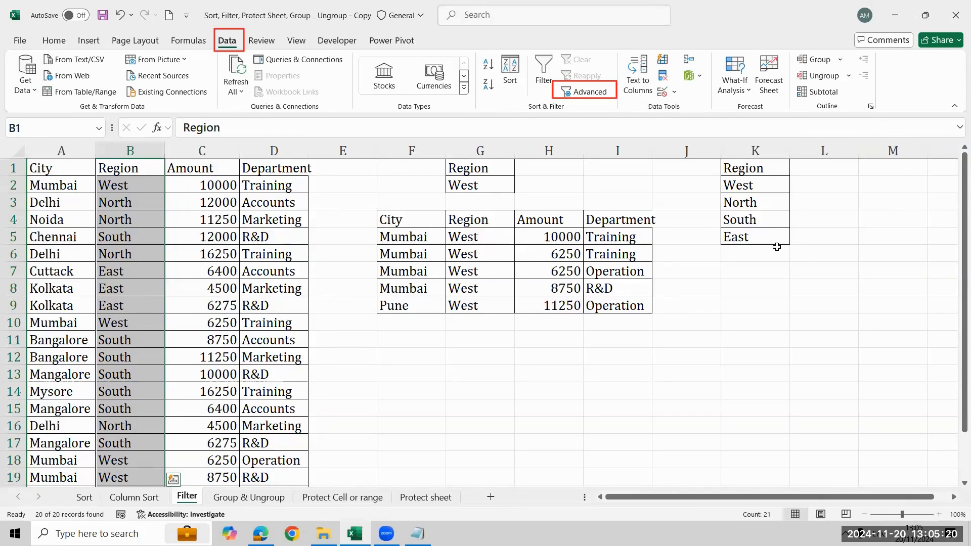
- Reopen Advanced Filter, choose copying to another location, and reselect $B$1:$B$21 as the list range
click(132, 203)
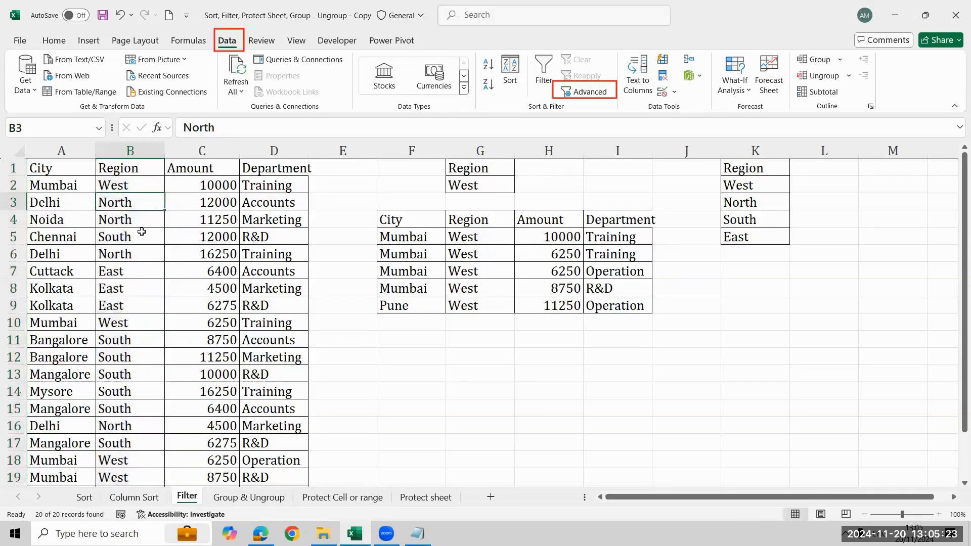
click(602, 95)
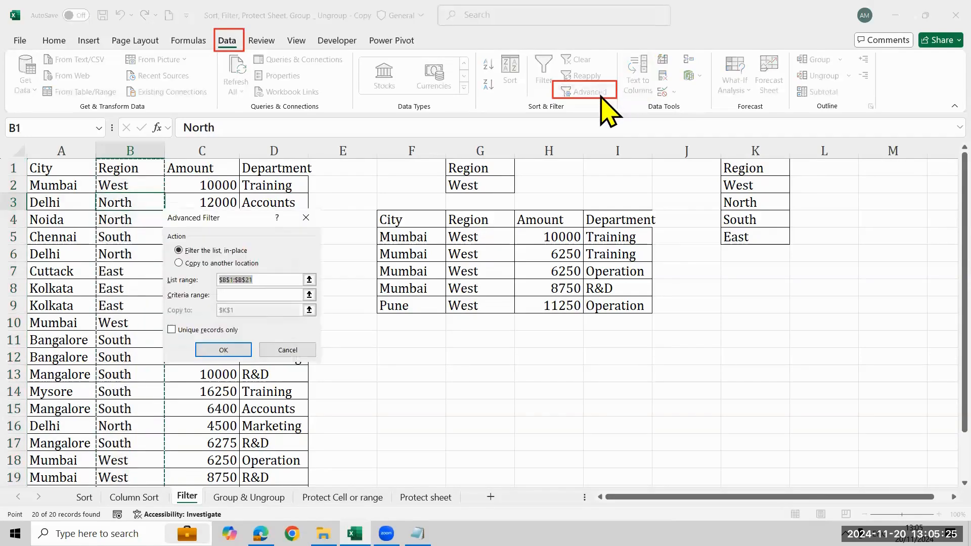
click(179, 263)
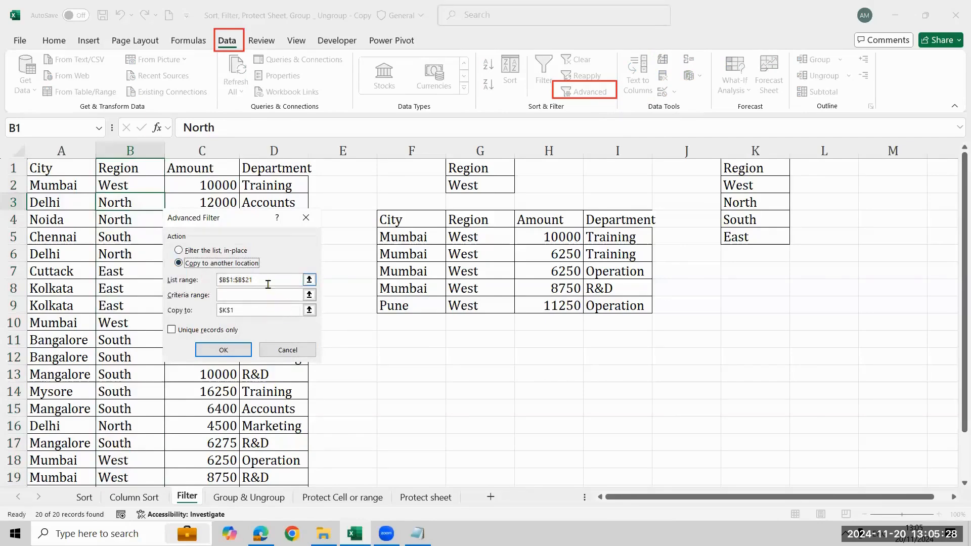
click(226, 281)
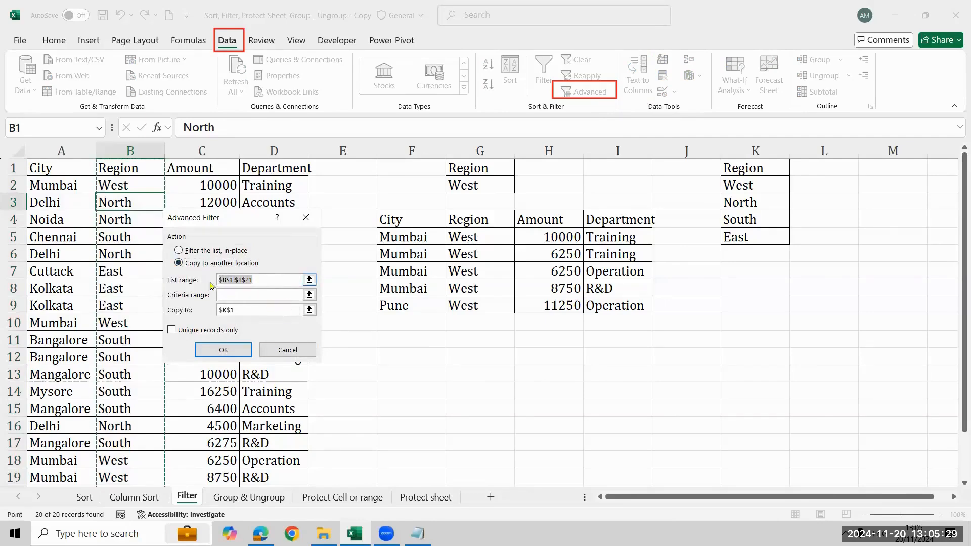
click(135, 167)
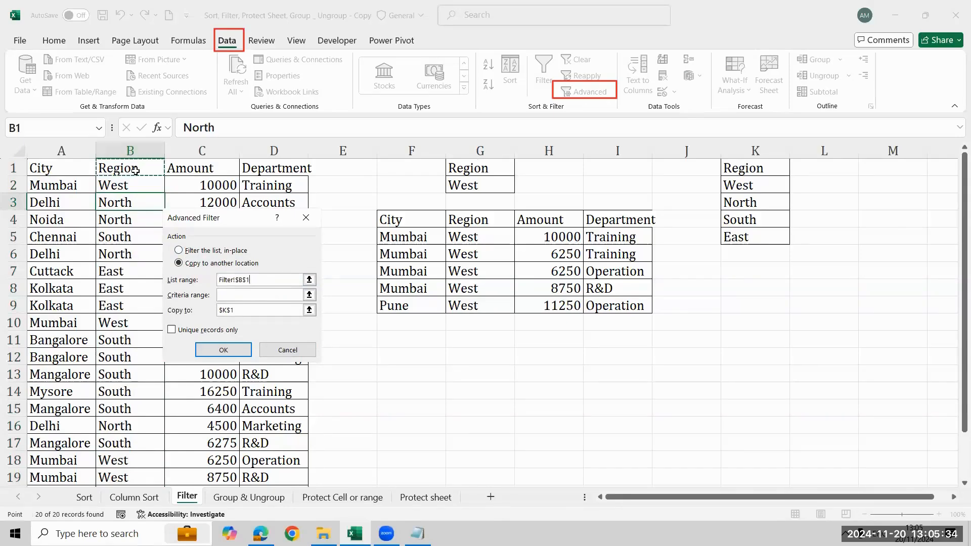
drag(135, 170, 130, 477)
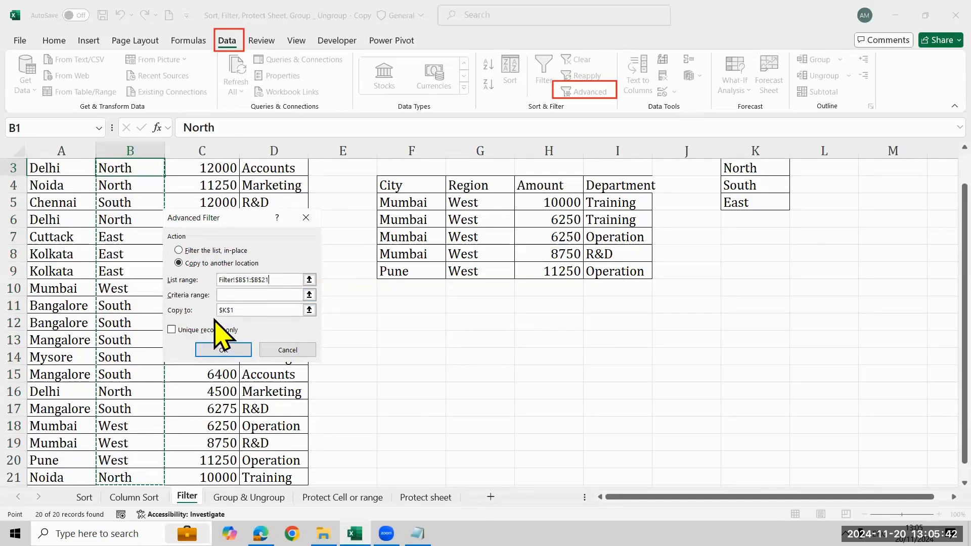
- Set the copy destination to $K$1, restrict the output to unique records, and run the Advanced Filter
click(238, 310)
scroll(481, 321, up, 2)
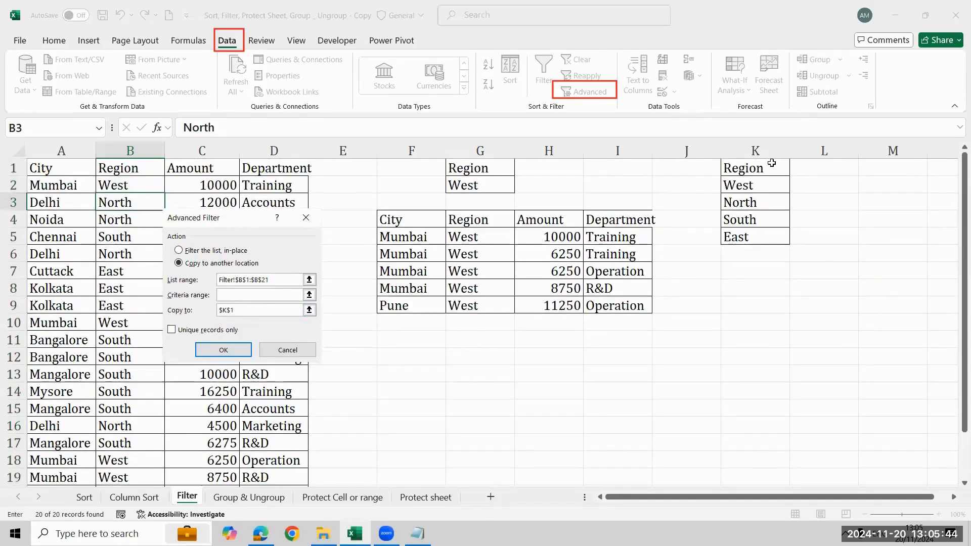
click(755, 168)
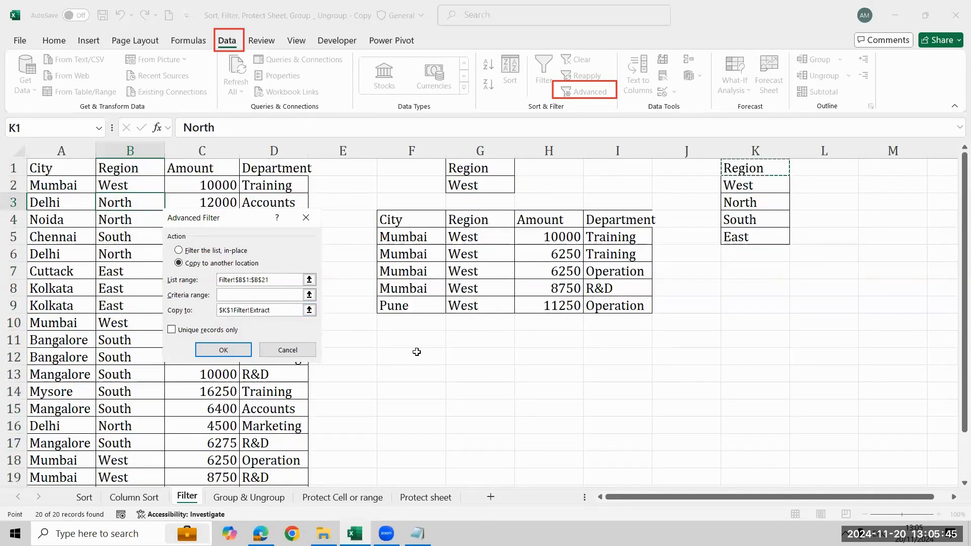
click(223, 354)
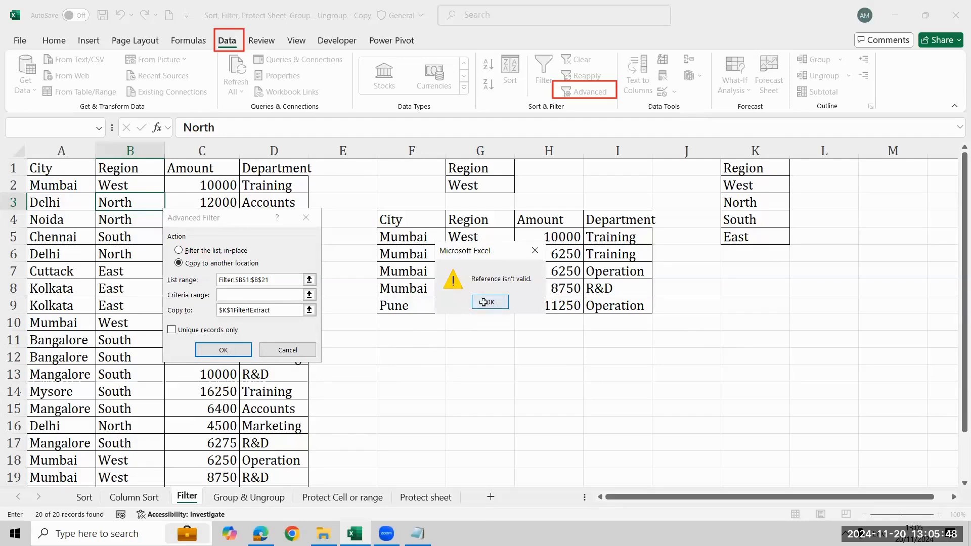
click(483, 302)
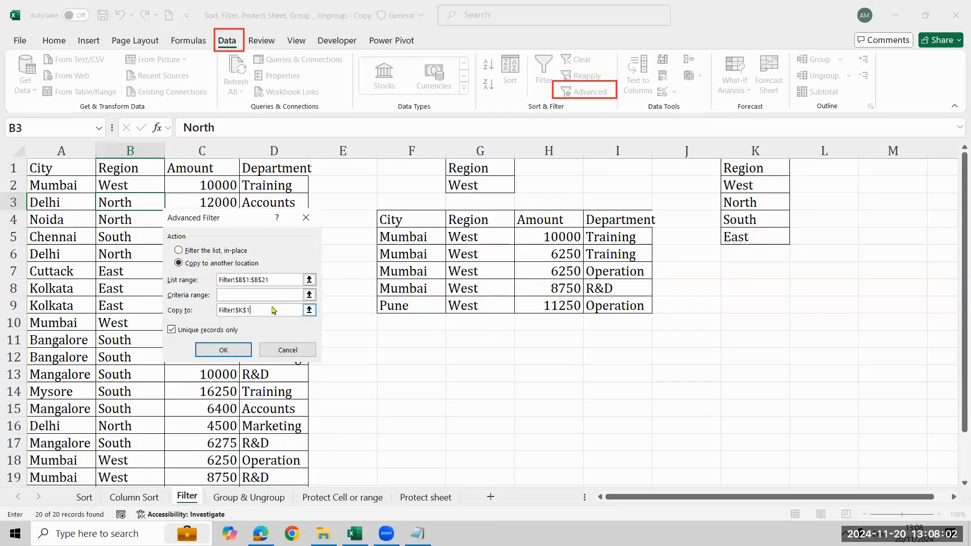
click(208, 350)
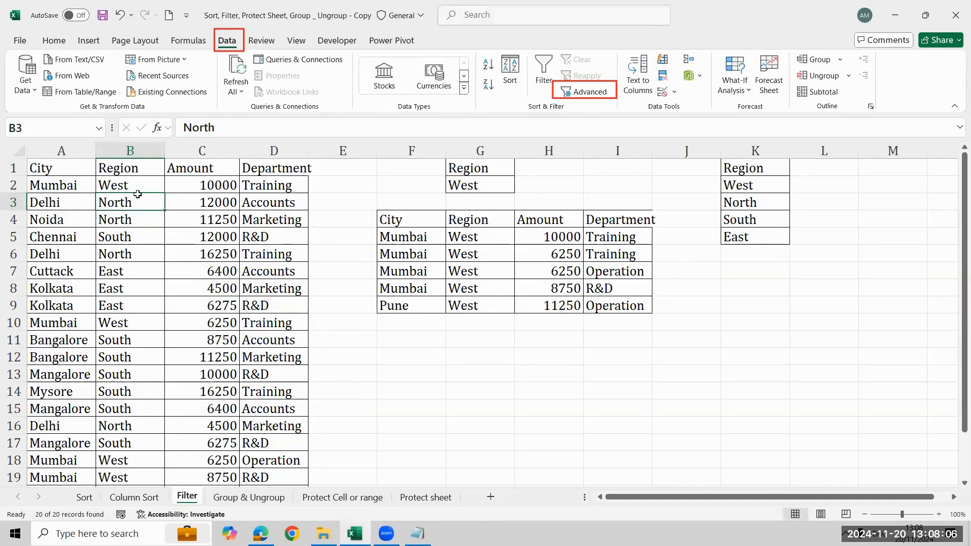
- Copy the Region column data from B1:B21 into column M starting at M1
click(137, 169)
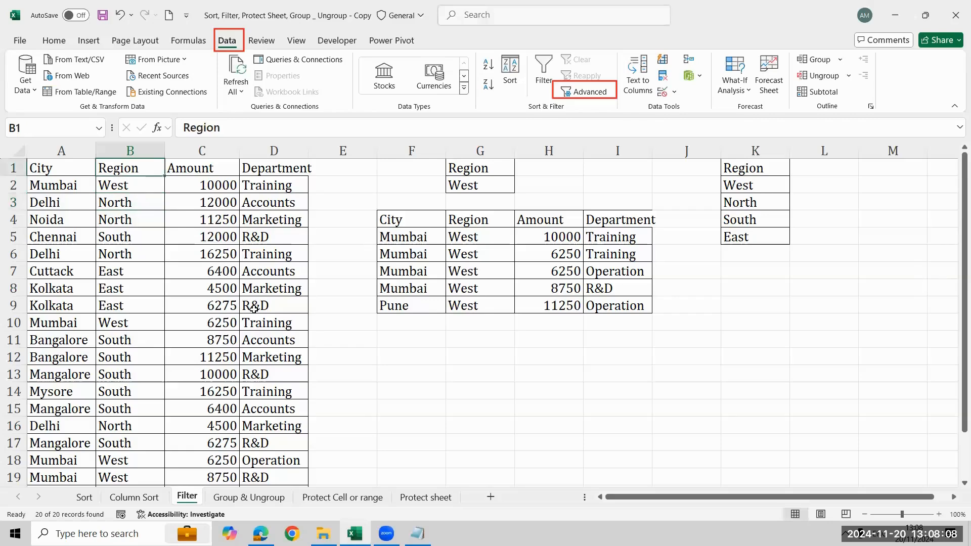
key(ctrl+shift+Down)
key(ctrl+c)
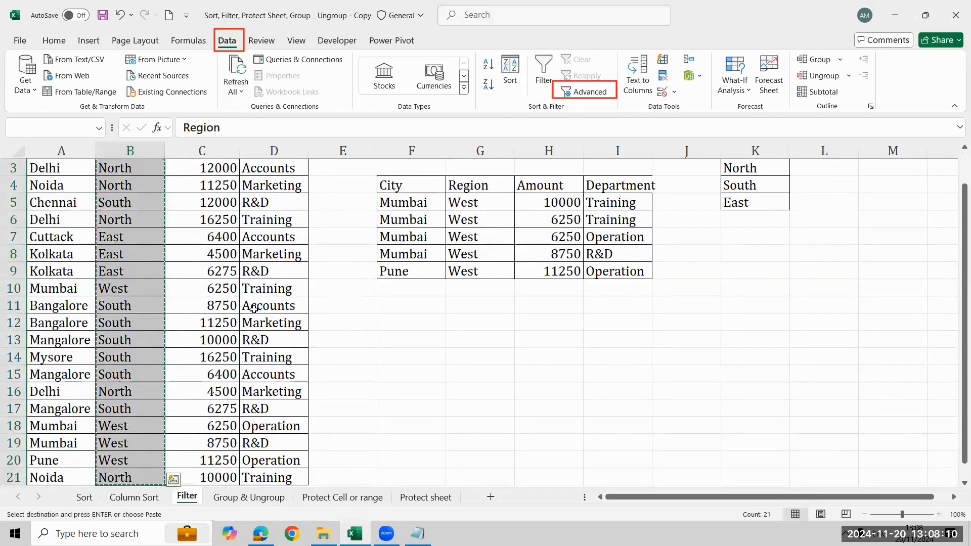
key(ctrl+Up)
key(Right)
key(Right)
key(Right)
key(Right)
key(Right)
key(Right)
key(Right)
key(Right)
key(Right)
key(Right)
key(Right)
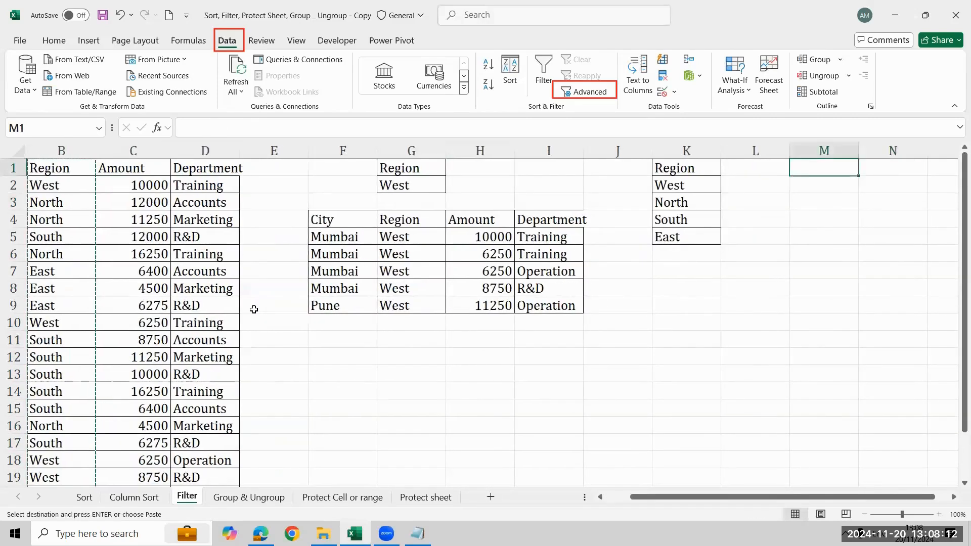
key(ctrl+v)
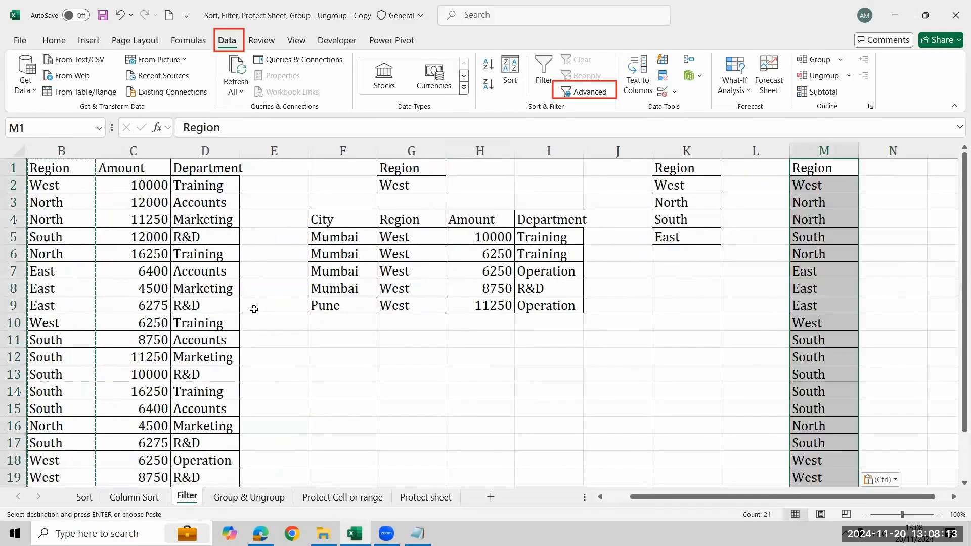
- Remove the duplicate values from the pasted Region list in column M
click(916, 465)
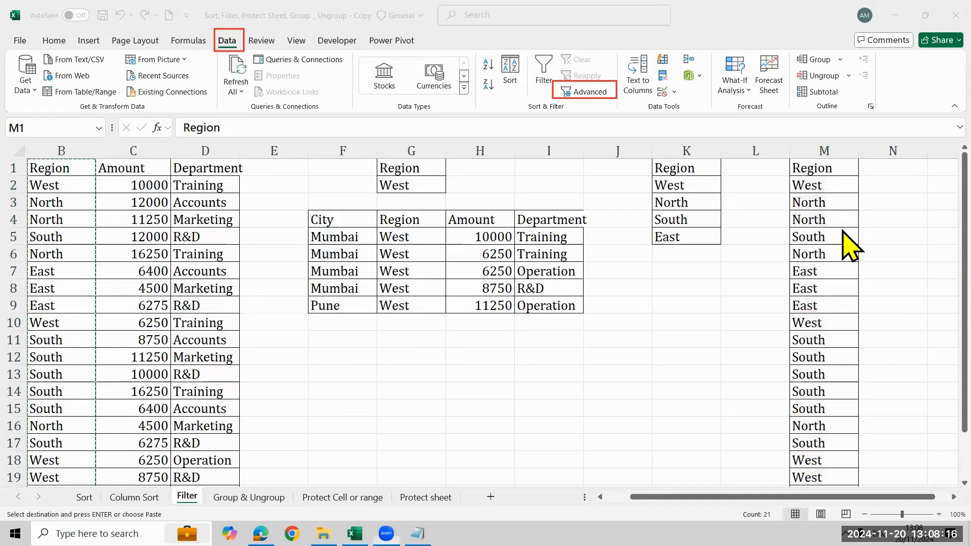
click(665, 78)
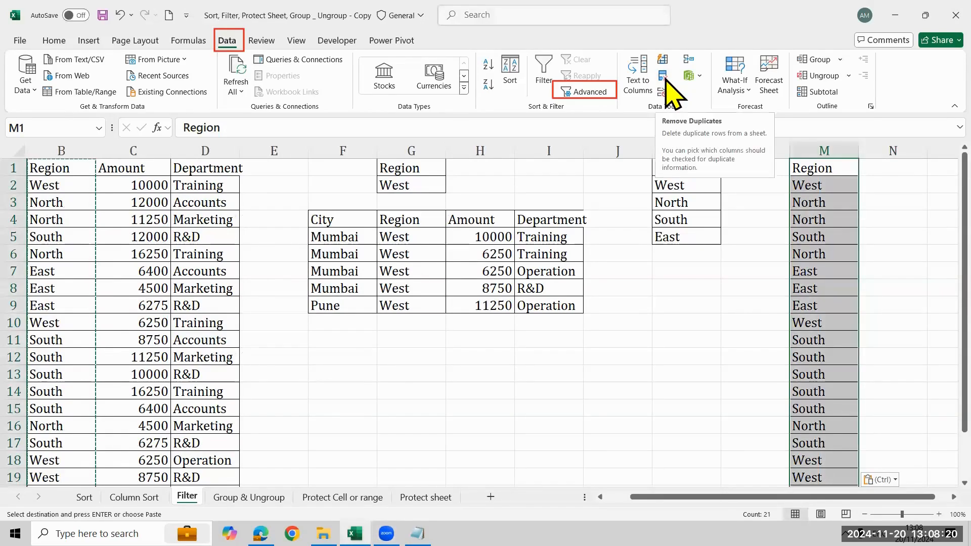
click(665, 78)
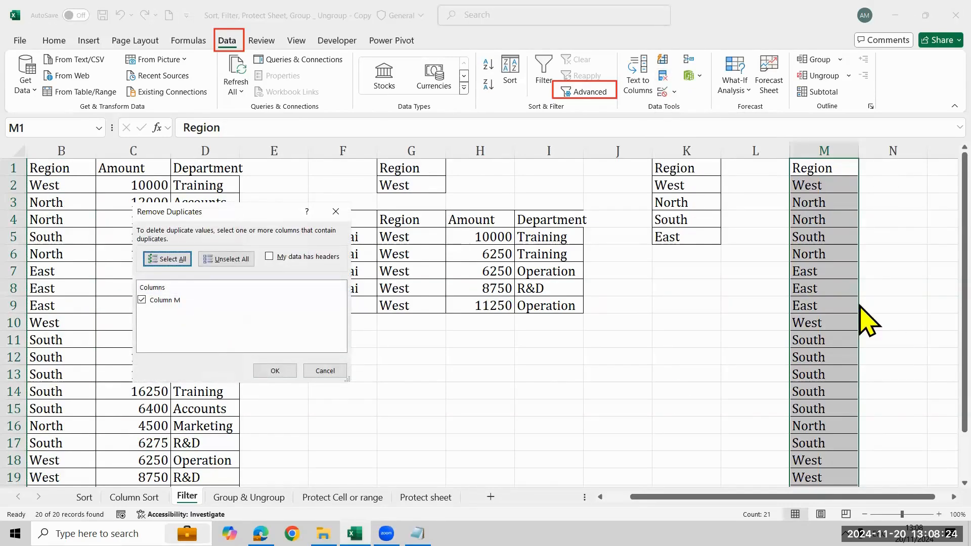
click(283, 373)
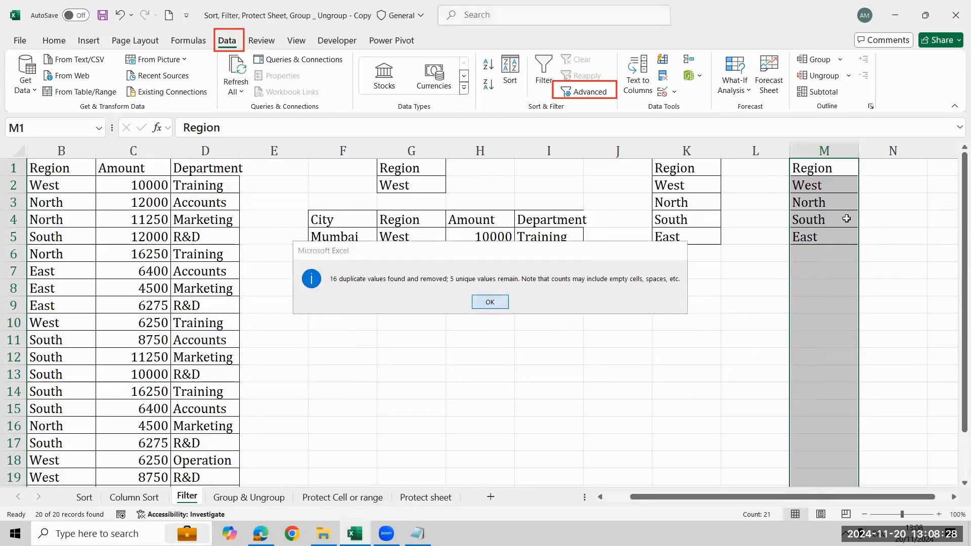
key(Return)
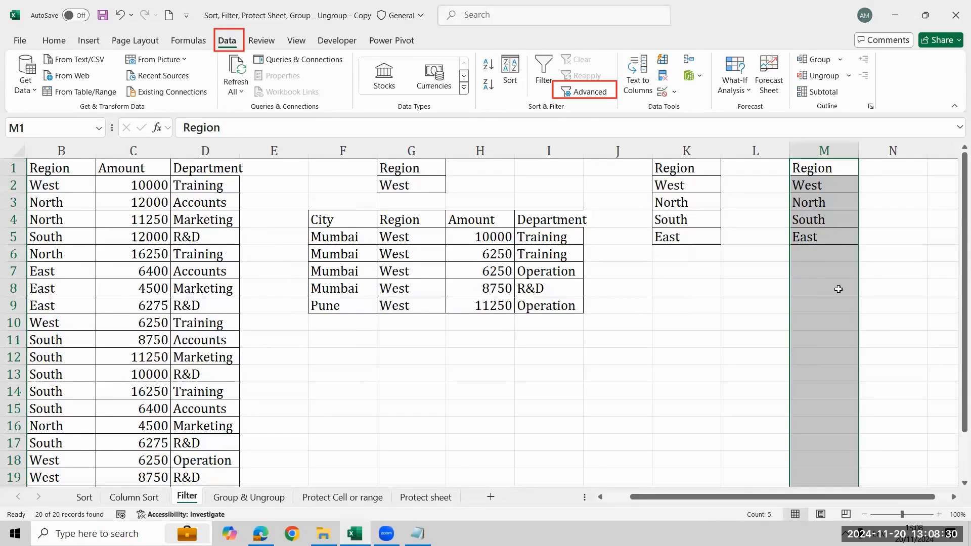
- Copy the whole Region column B over column M again and remove the duplicate values from the pasted list
click(56, 151)
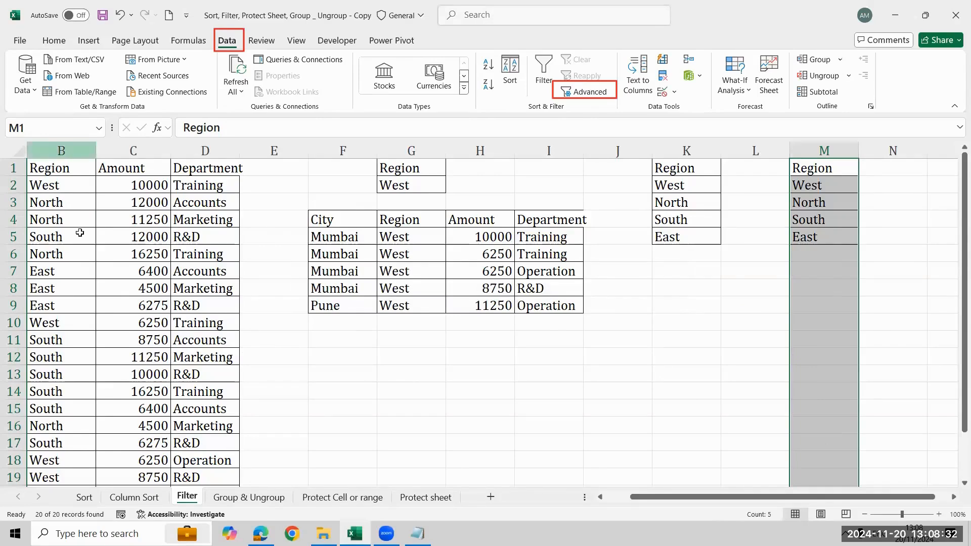
key(ctrl+c)
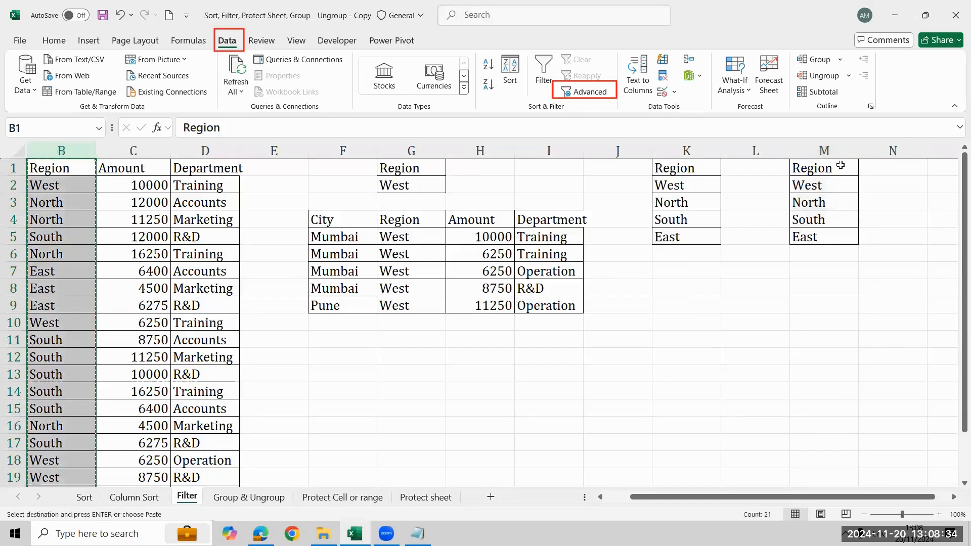
click(832, 168)
key(ctrl+v)
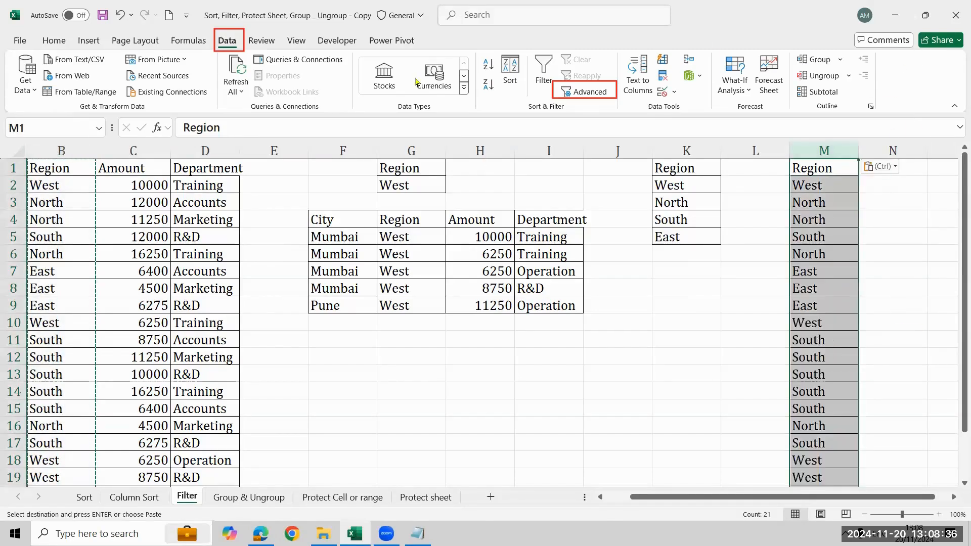
click(663, 76)
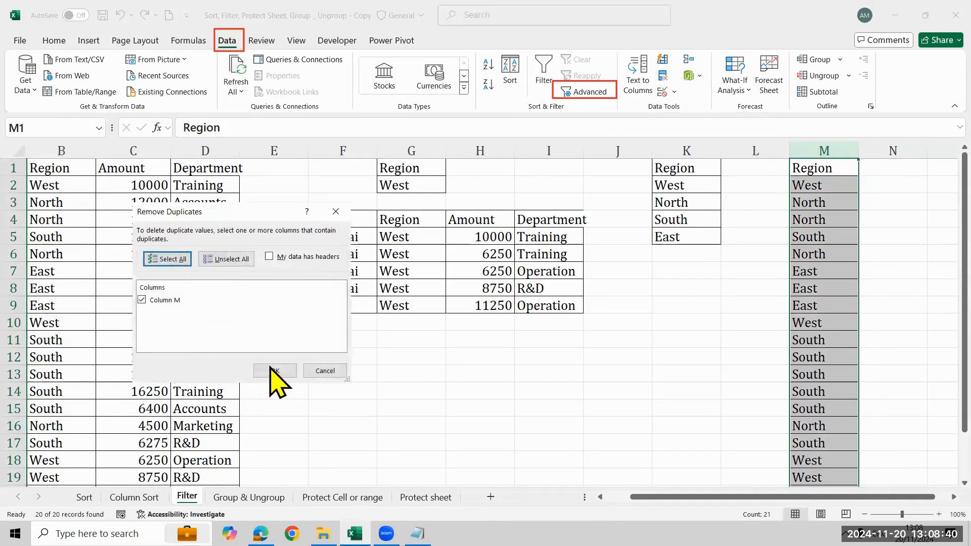
click(272, 369)
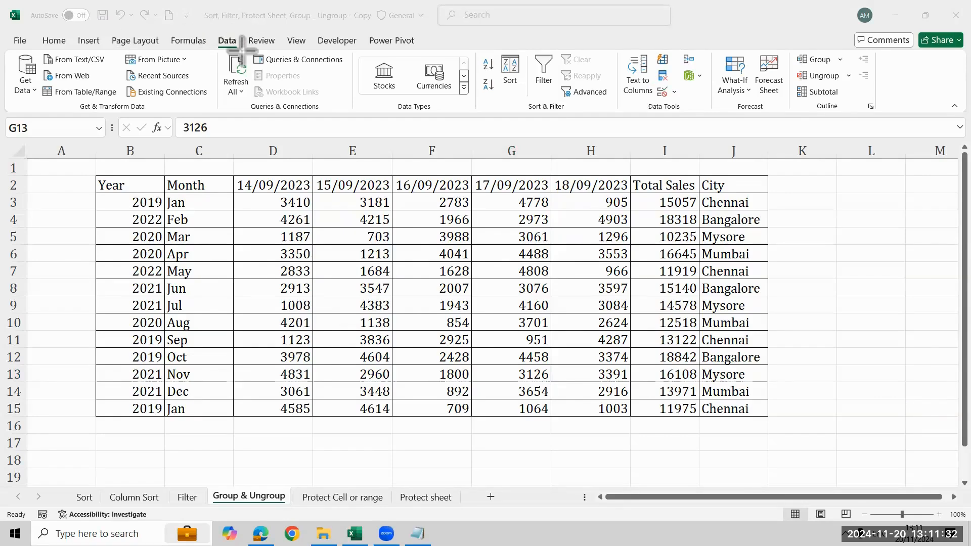
drag(243, 50, 210, 29)
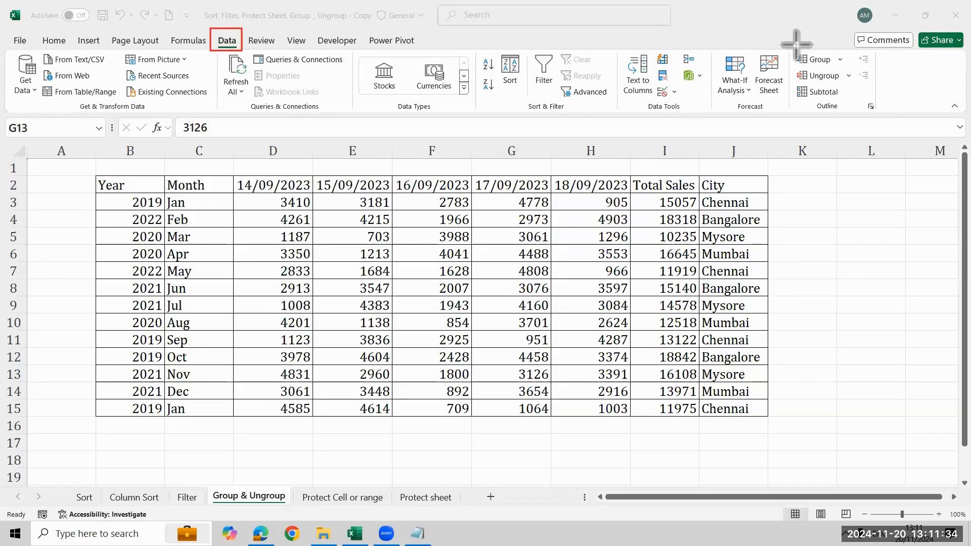
mouse_move(790, 47)
mouse_down()
mouse_move(875, 84)
mouse_move(861, 82)
mouse_up()
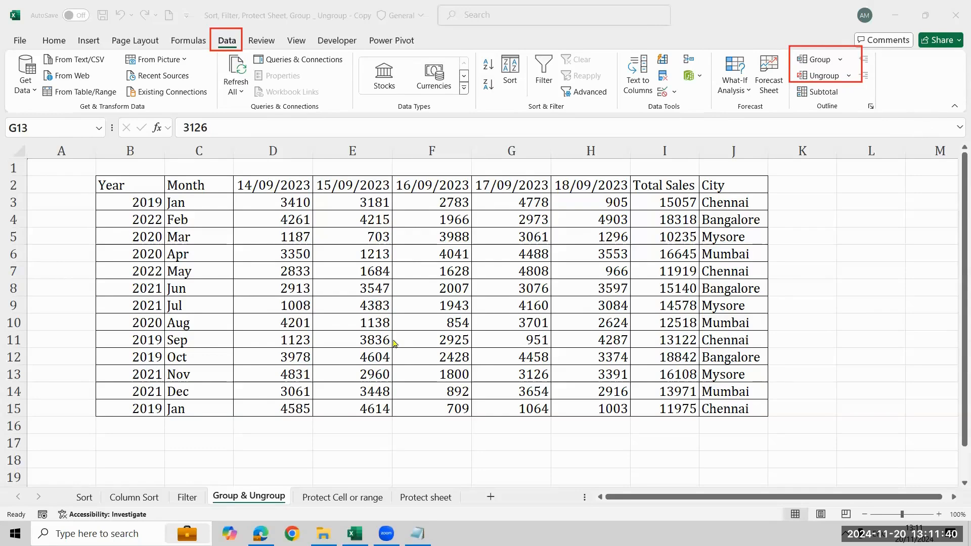
- Hide the date columns D to H on the Group & Ungroup sheet
click(273, 150)
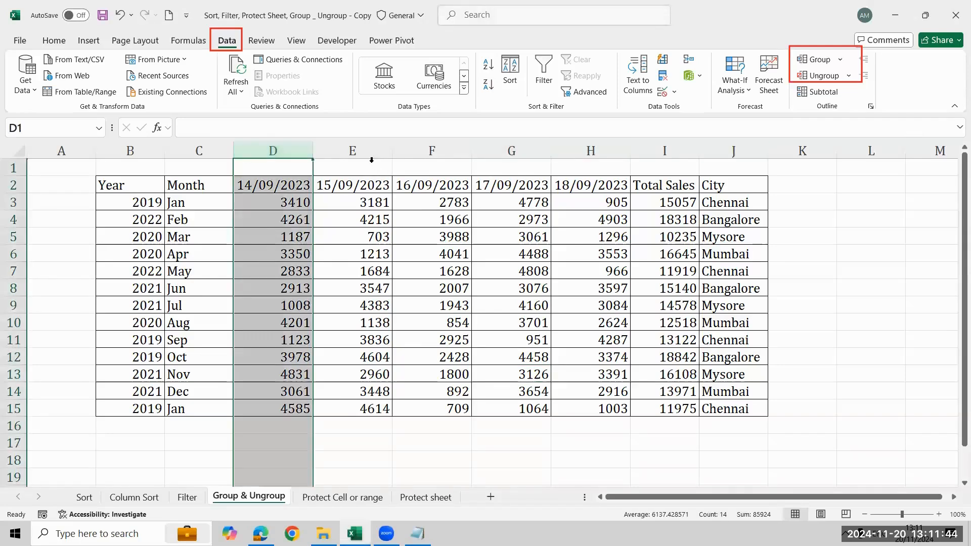
shift+click(608, 156)
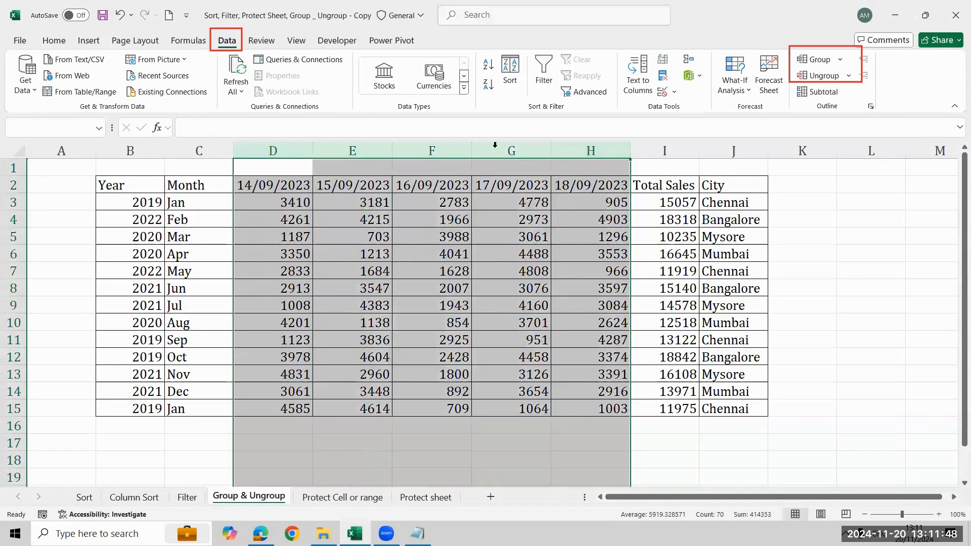
right_click(508, 155)
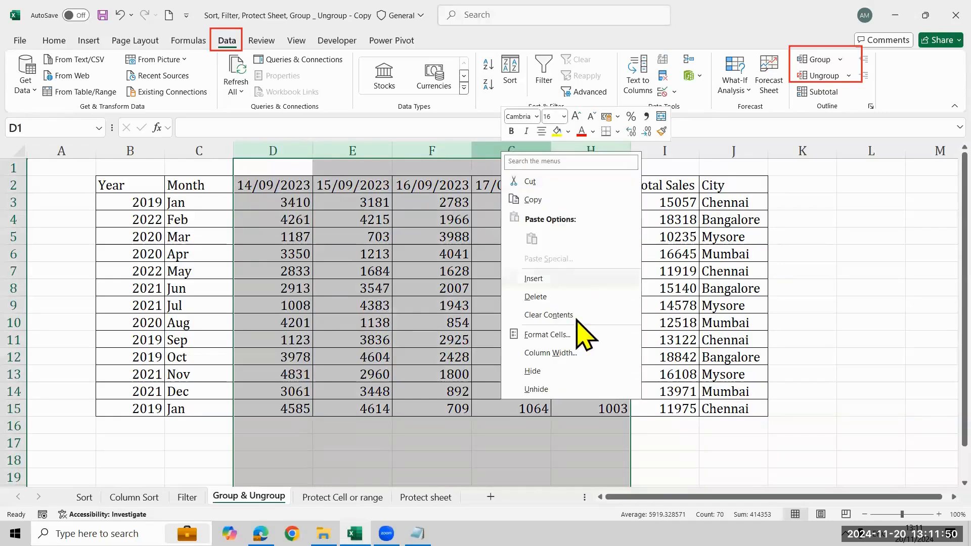
click(565, 372)
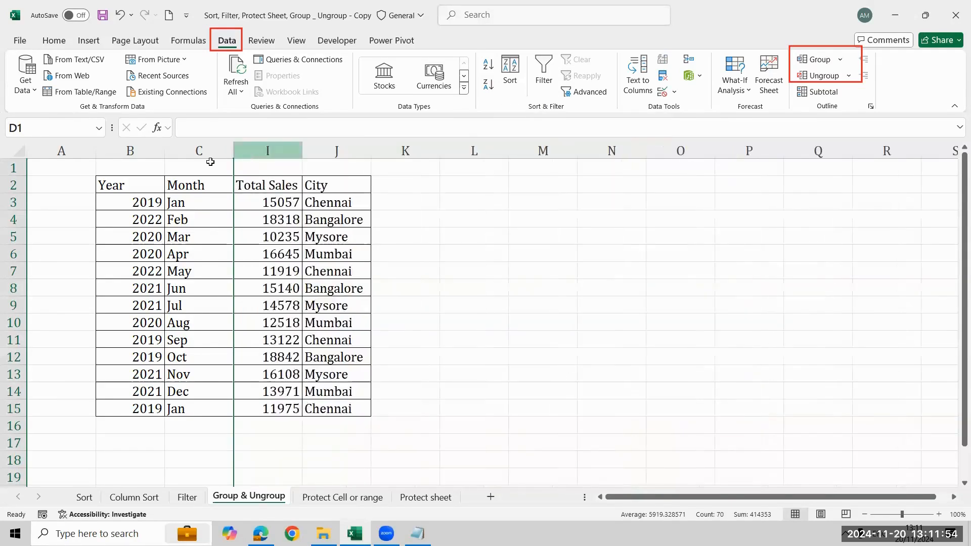
- Unhide the columns between Month (C) and Total Sales (I)
click(210, 149)
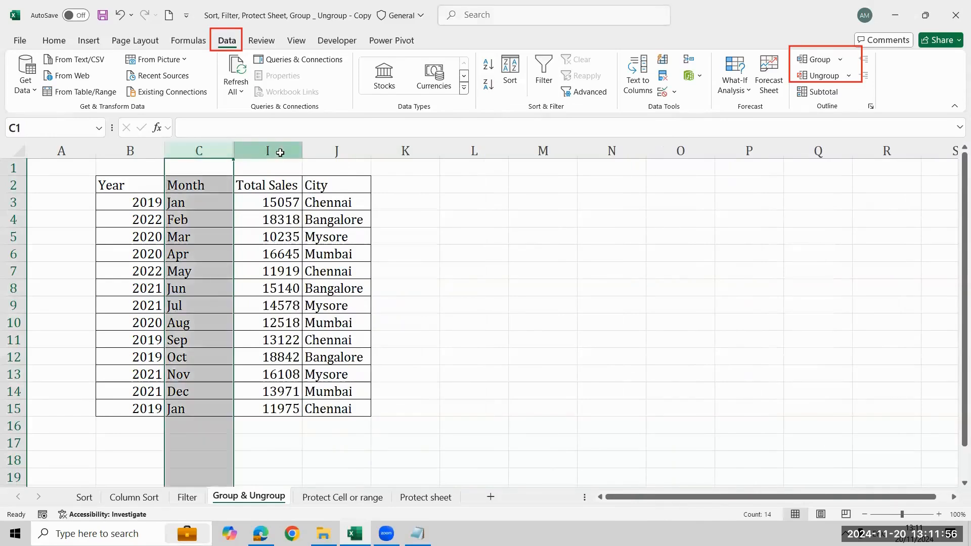
shift+click(280, 152)
right_click(236, 150)
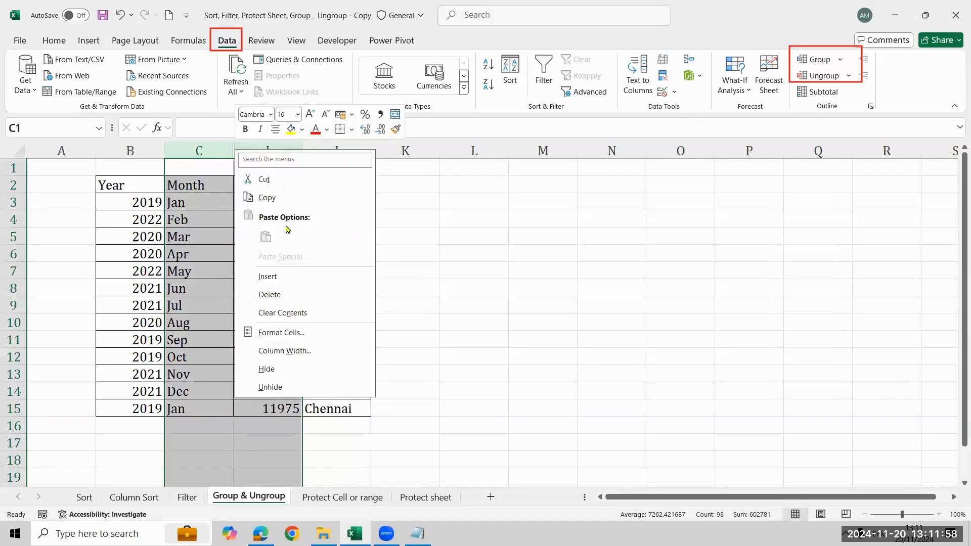
click(270, 388)
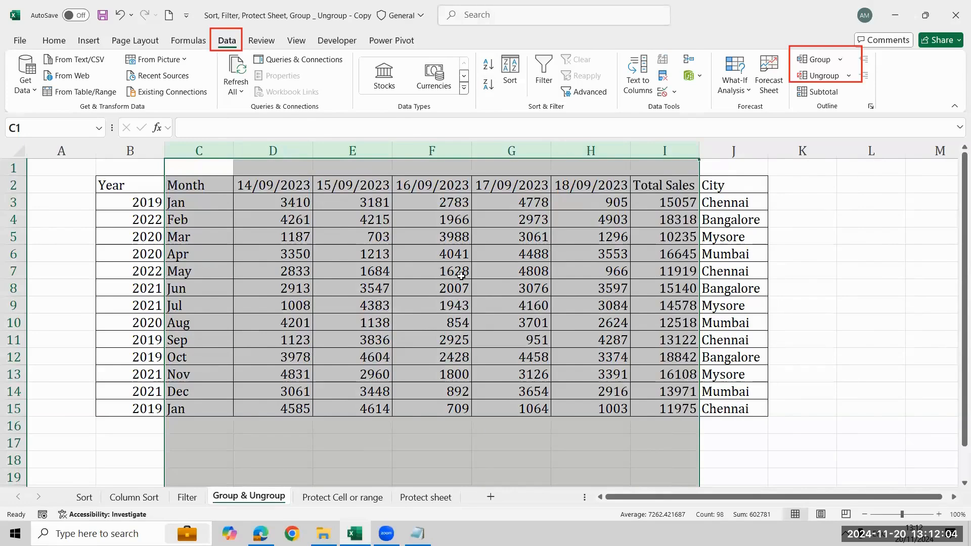
- Group the date columns D to H
click(269, 152)
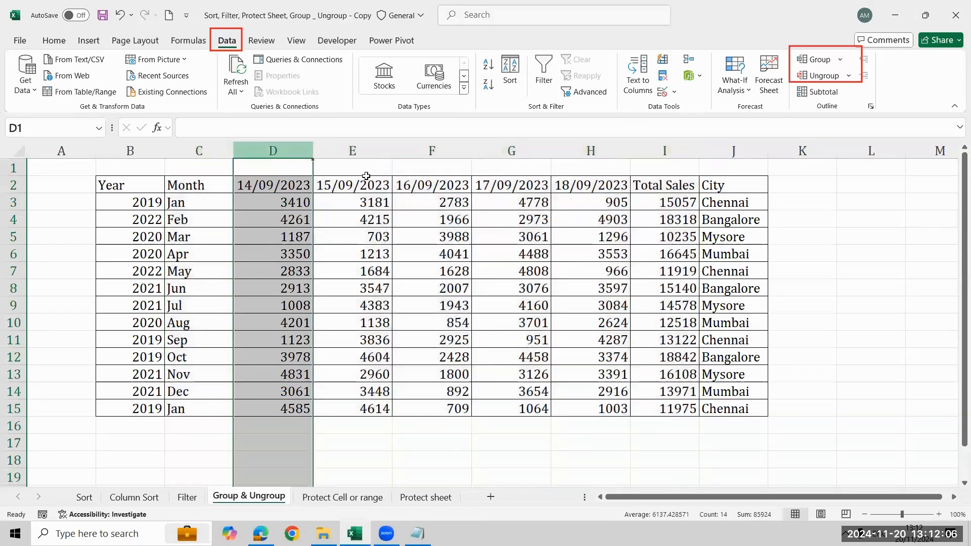
shift+click(590, 150)
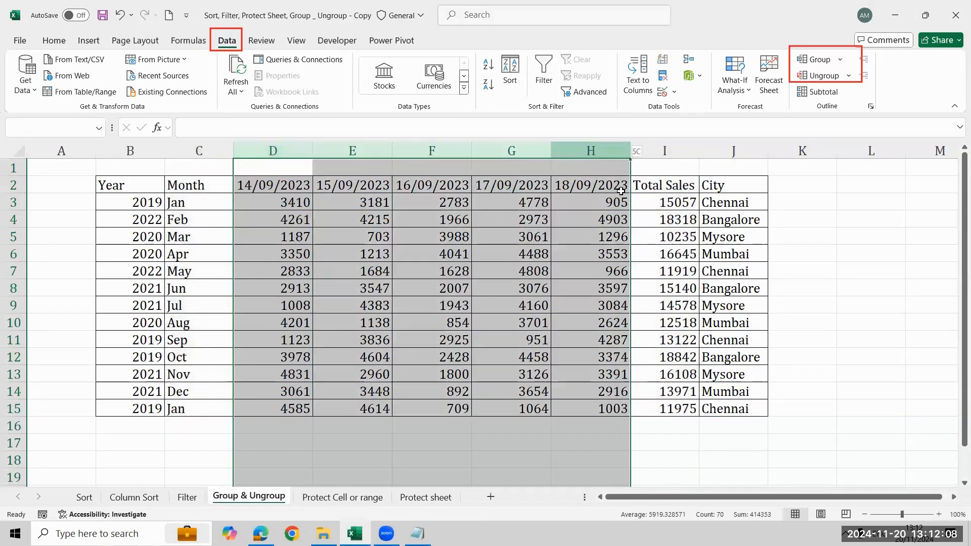
click(827, 62)
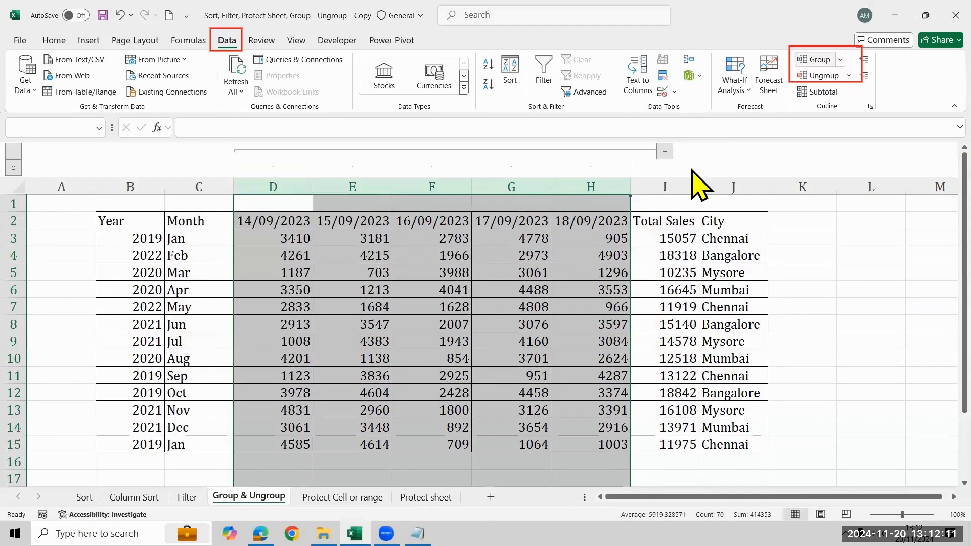
- Collapse and expand the group of columns D to H twice, and ungroup those columns
click(667, 151)
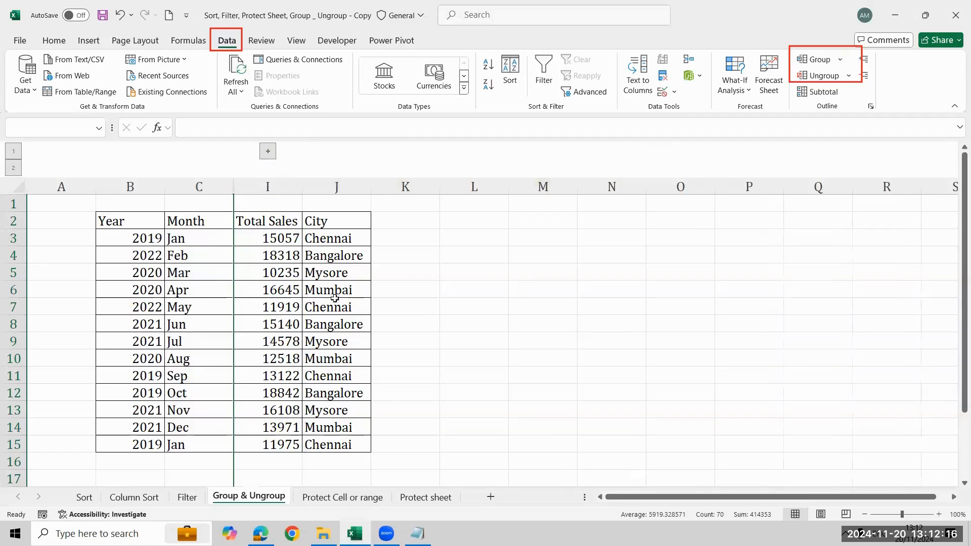
click(268, 151)
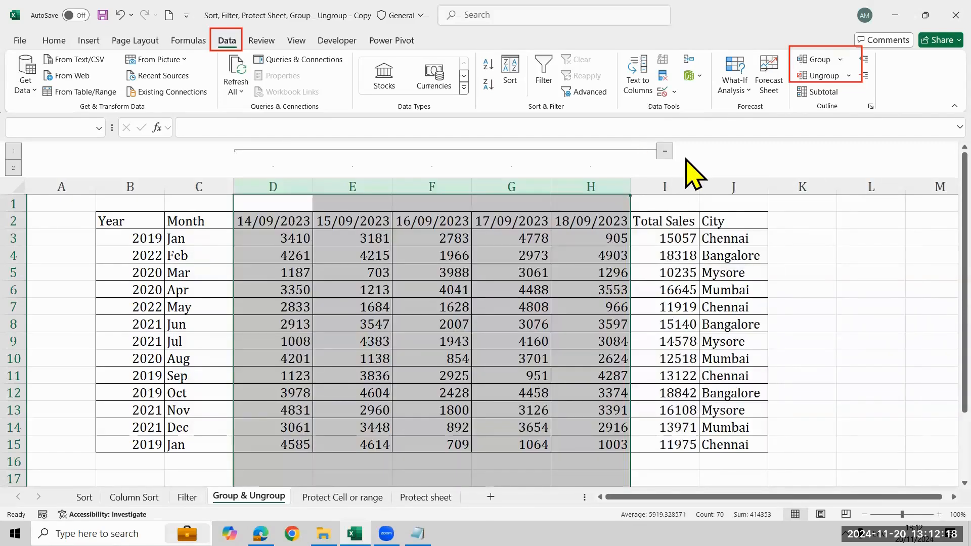
click(665, 151)
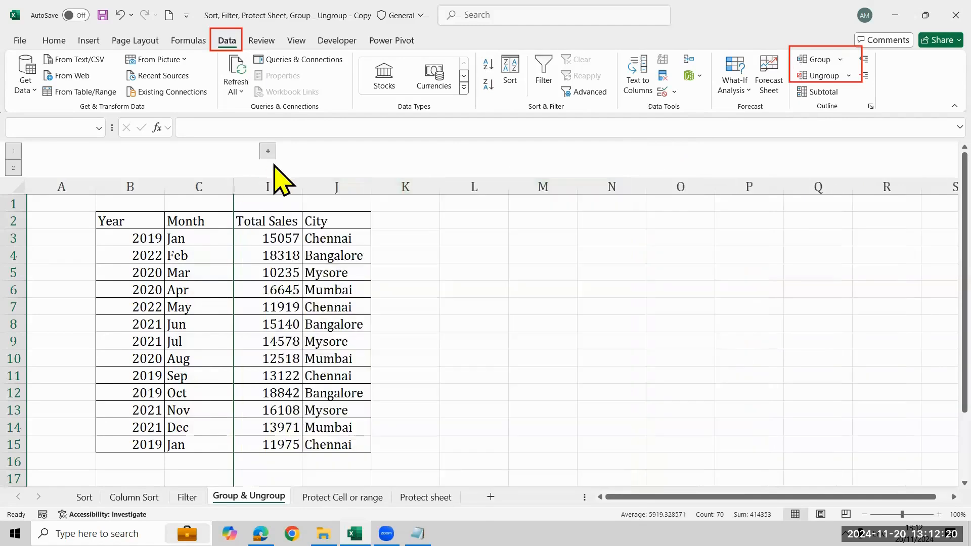
click(267, 151)
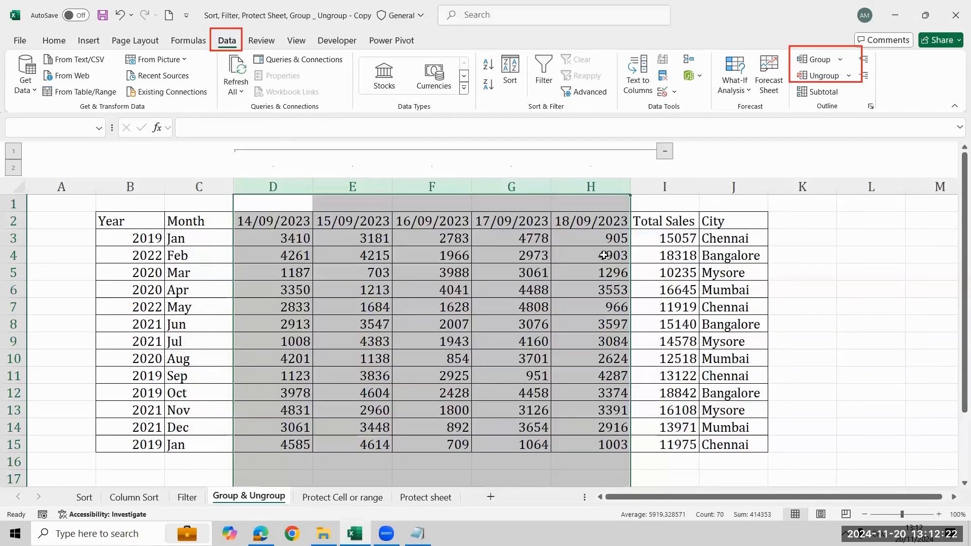
click(822, 75)
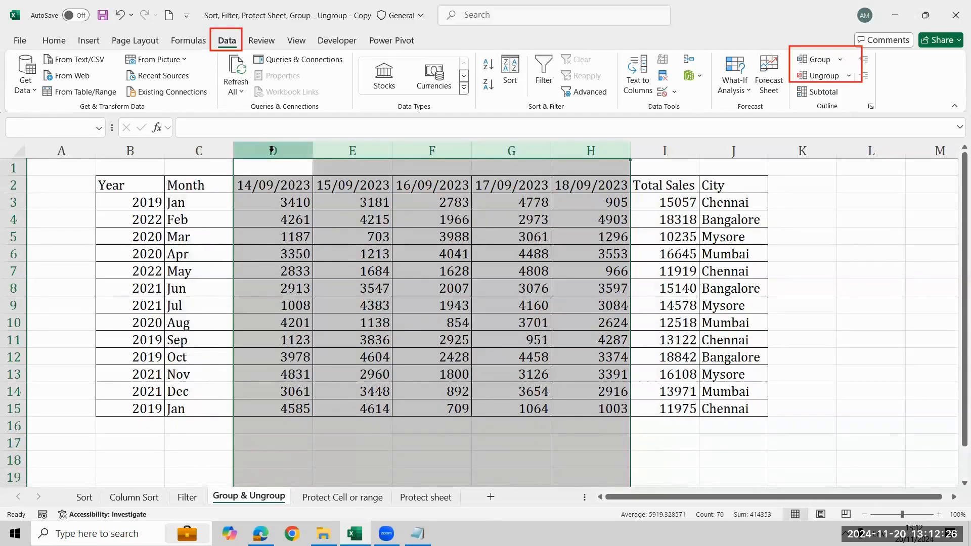
- Hide columns D to H again with the Hide command
click(271, 149)
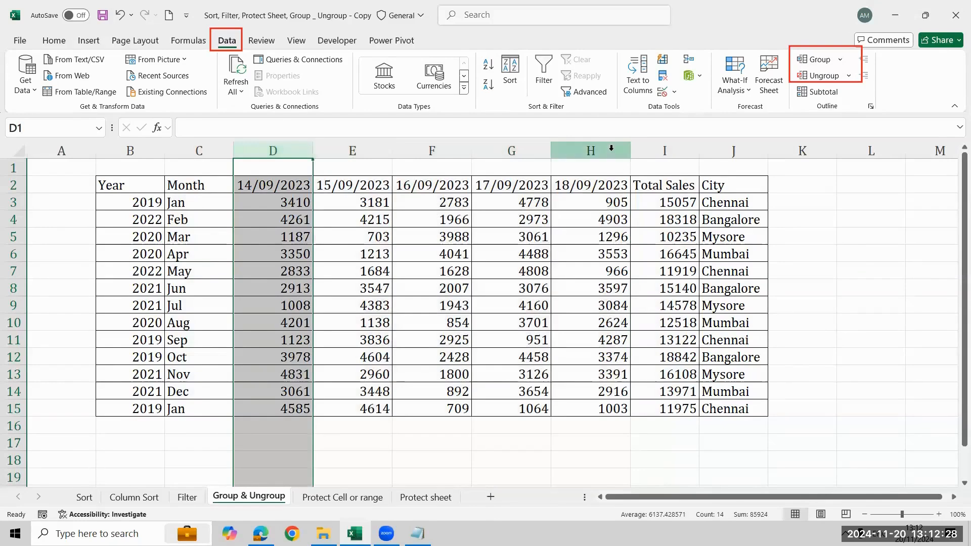
shift+click(592, 152)
right_click(592, 154)
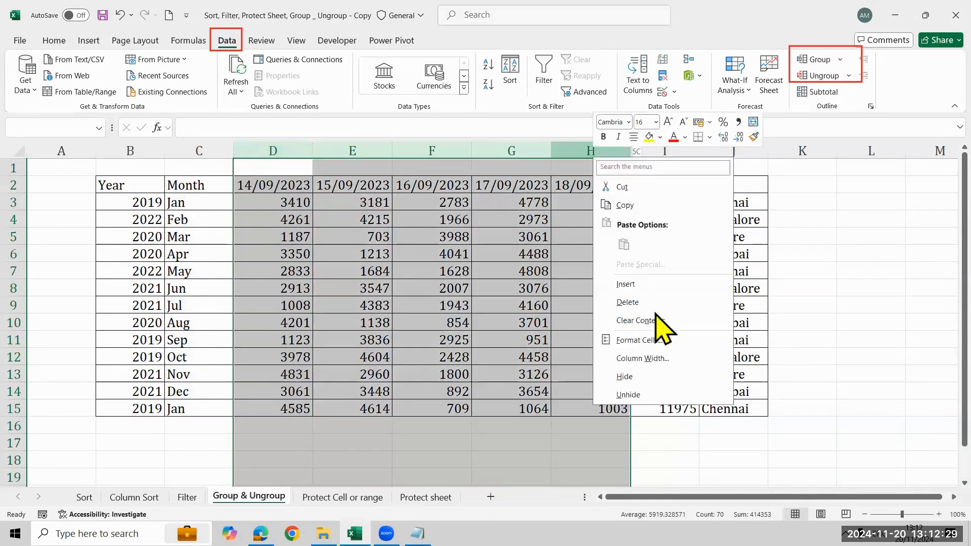
click(648, 377)
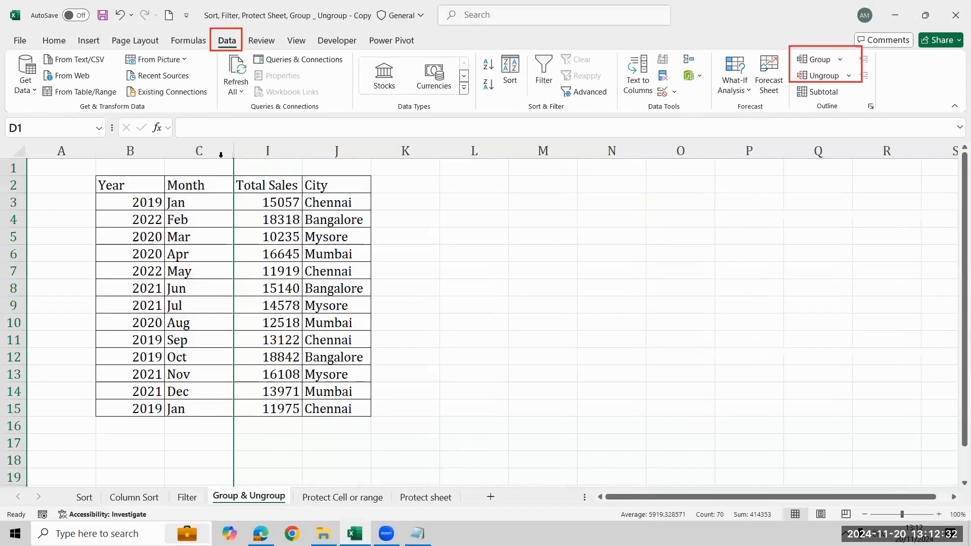
- Unhide columns D to H by selecting the neighbouring columns C and I
click(220, 154)
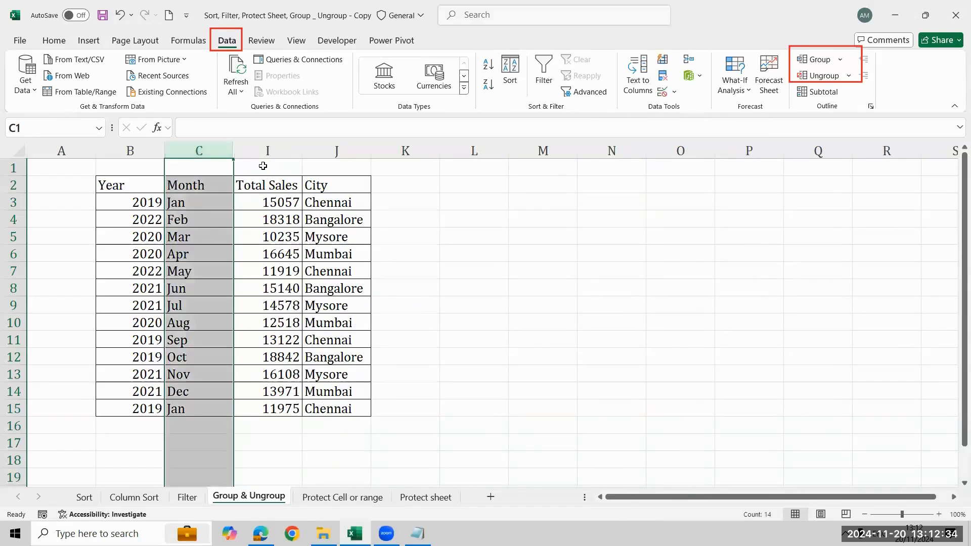
shift+click(262, 153)
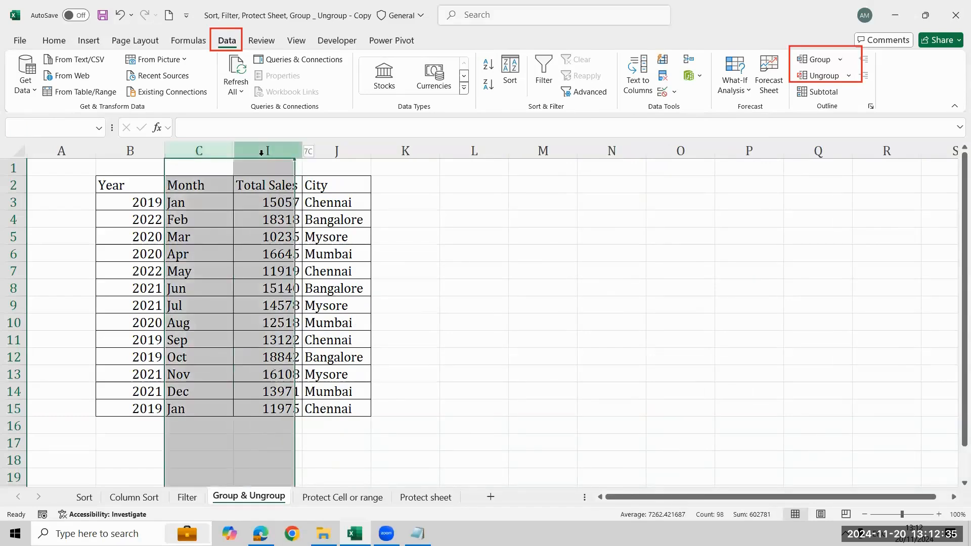
right_click(213, 153)
click(247, 389)
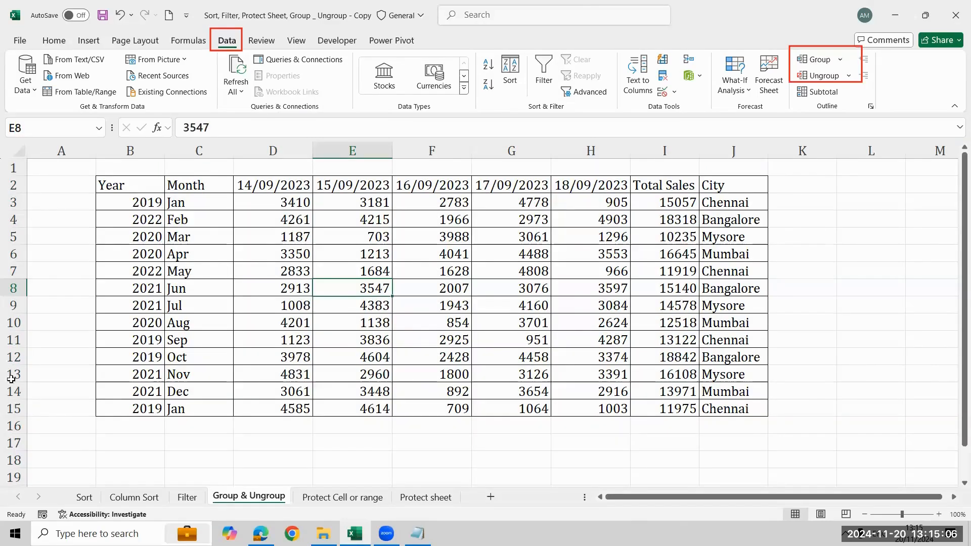
- Group rows 6 to 9 of the sales table, and collapse and expand the row group
click(30, 256)
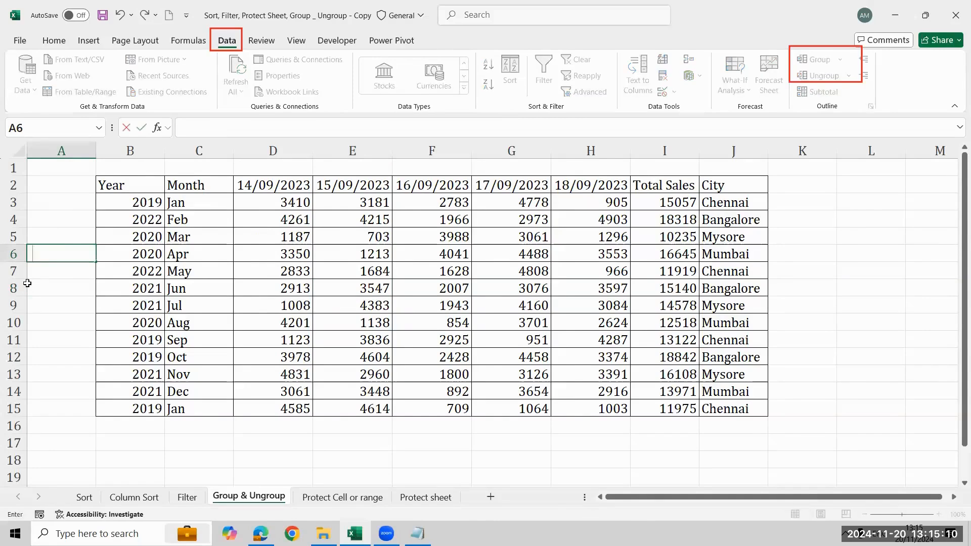
key(Return)
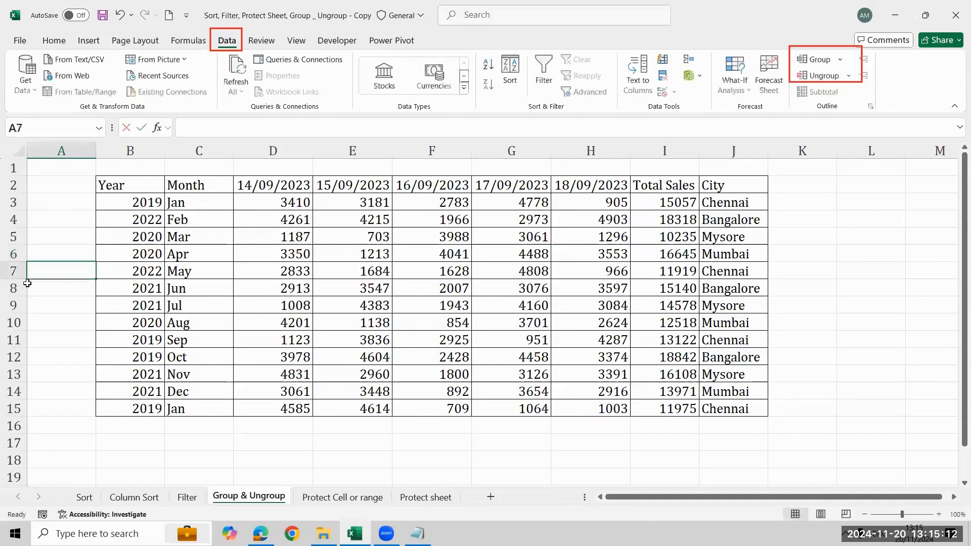
key(Up)
key(shift+space)
key(shift+Down)
key(shift+Down)
key(shift+Down)
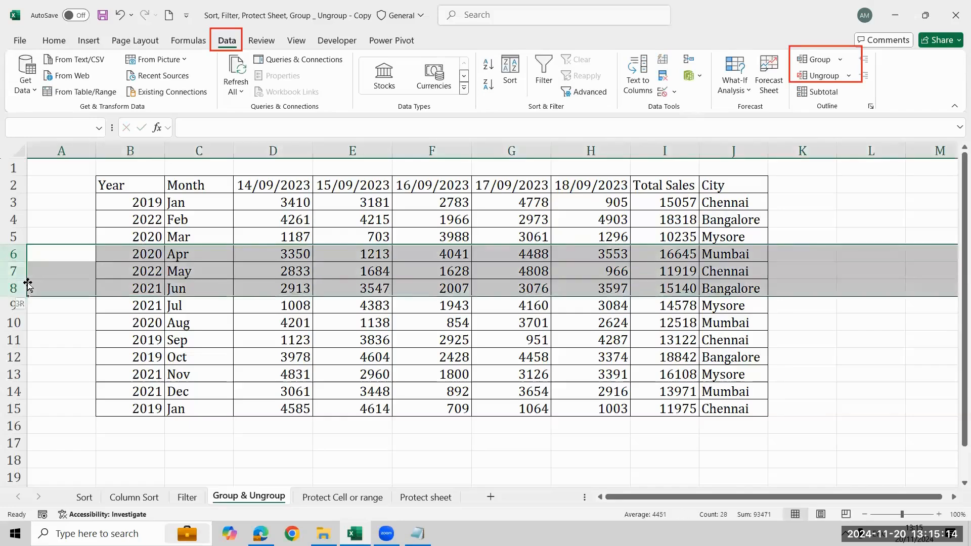
click(815, 60)
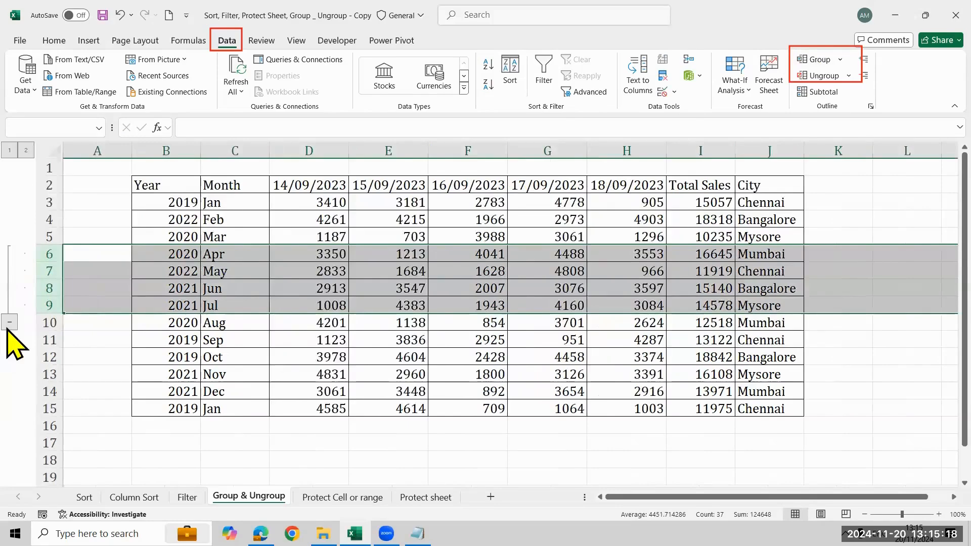
click(9, 323)
click(9, 254)
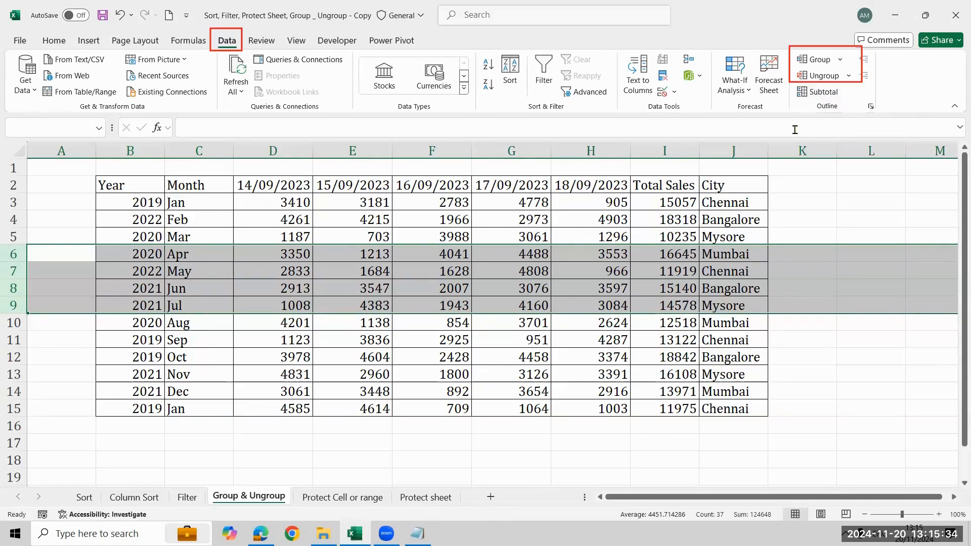
- Sort the sales table by the City column from A to Z
click(752, 207)
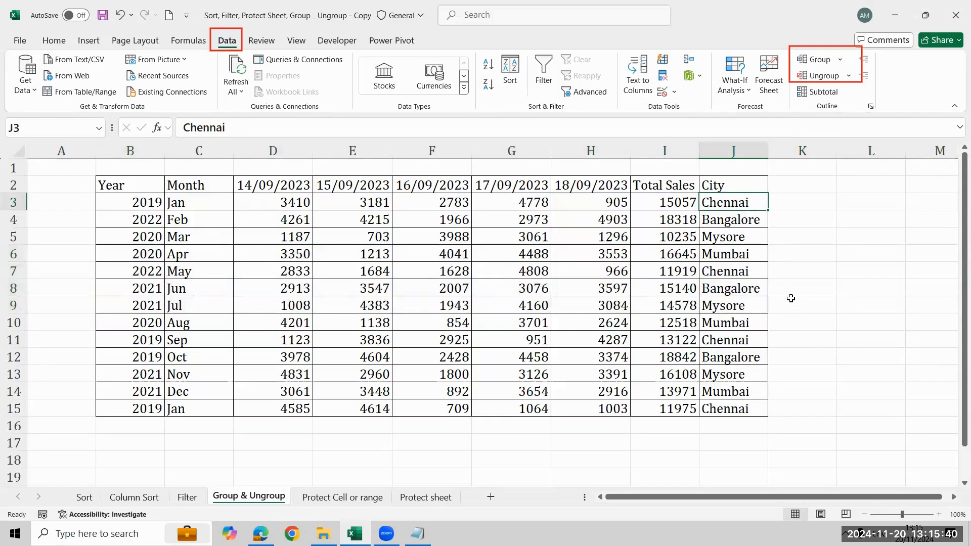
click(487, 65)
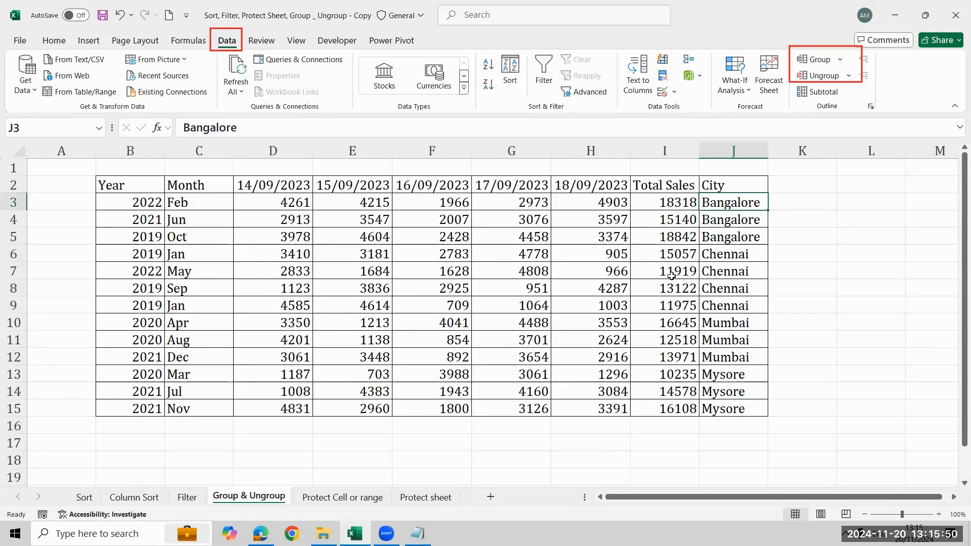
- Select the Total Sales values of the three Bangalore rows, I3 to I5, to check their sum
key(Left)
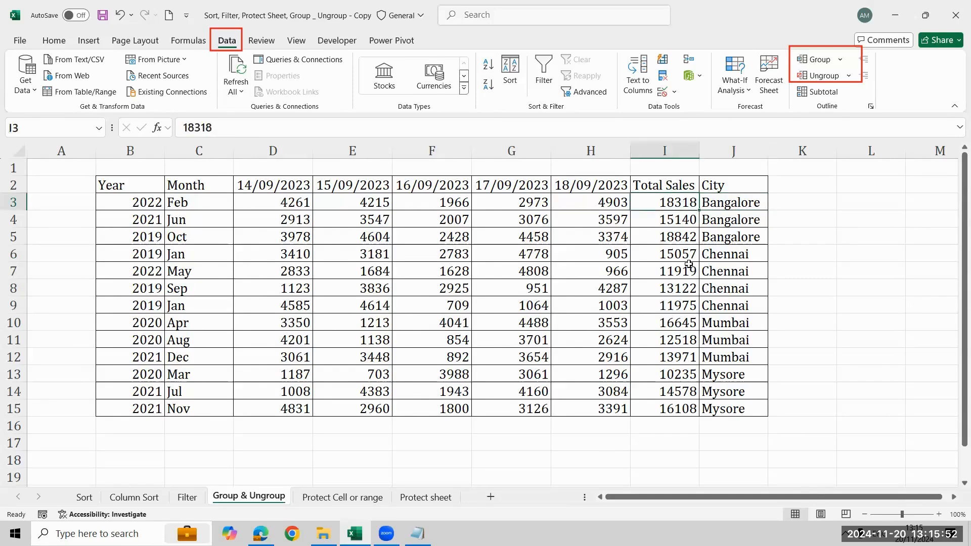
key(shift+Down)
key(shift+Down)
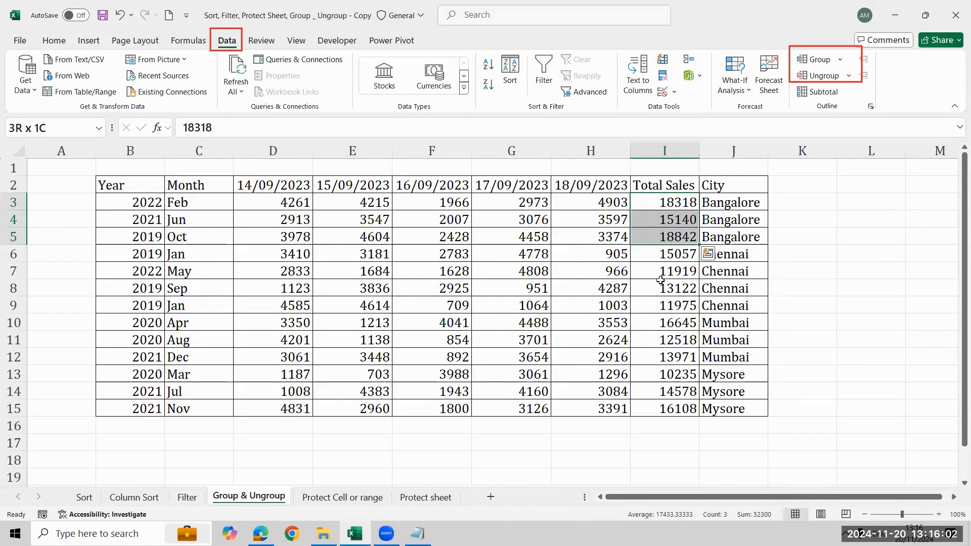
- Insert a blank row at row 6, between the Bangalore and Chennai rows
click(7, 256)
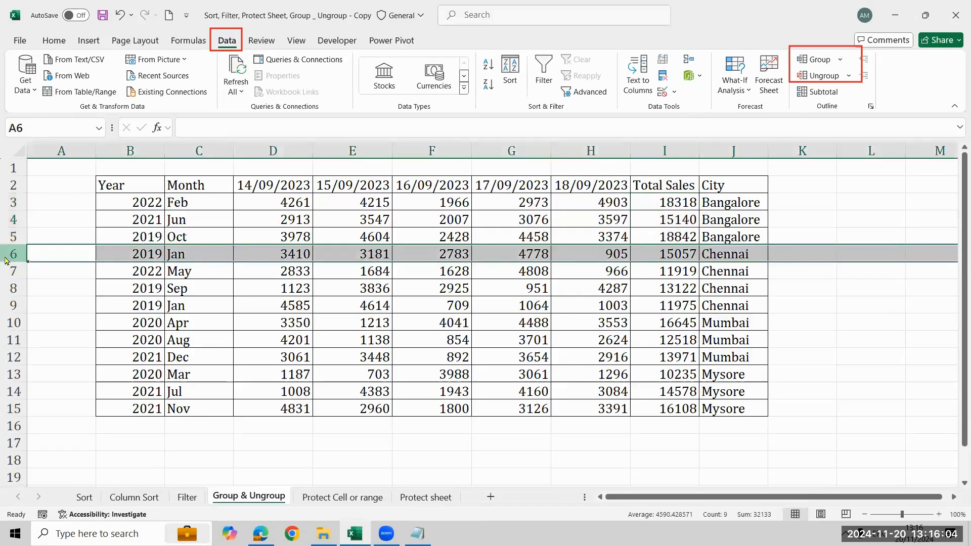
right_click(7, 255)
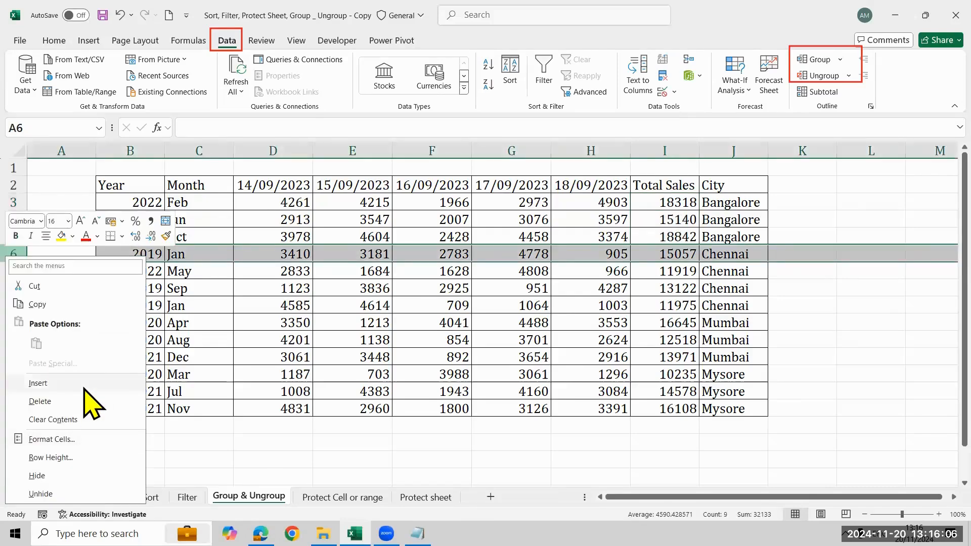
click(84, 390)
- Total the Bangalore sales in cell I6 with the formula =SUM(I3:I5)
click(686, 249)
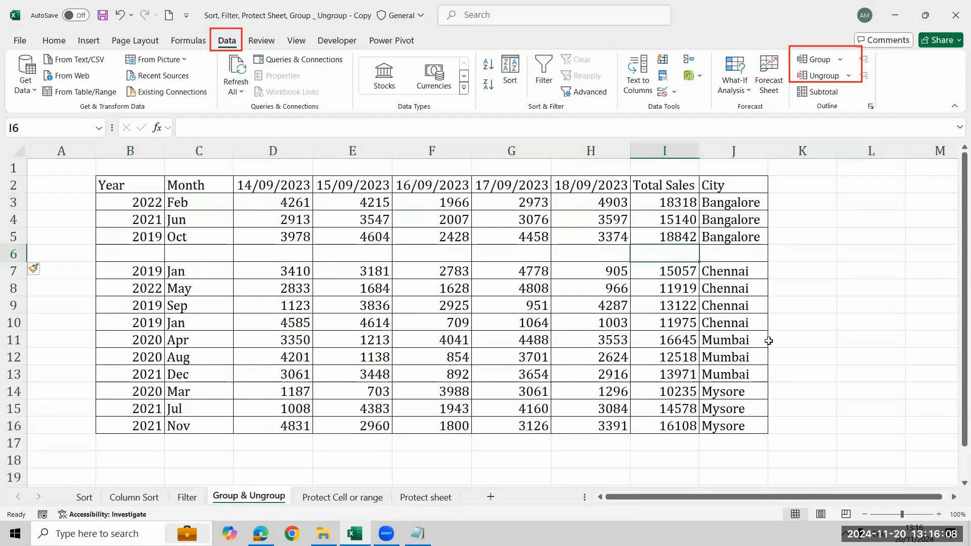
text(=sum)
key(Tab)
key(Up)
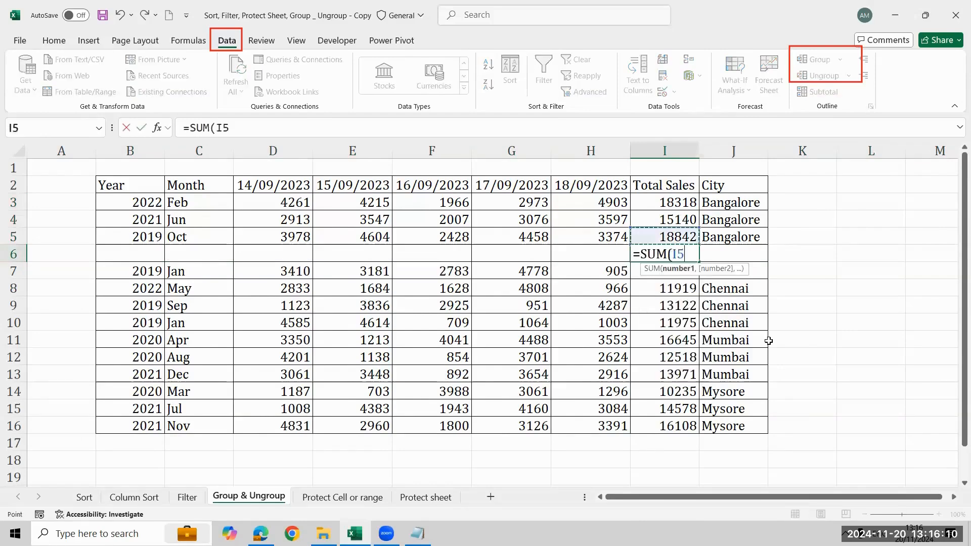
key(shift+Up)
key(shift+Up)
key(Return)
- Enter the label "Bangalore Total" in cell J6 beside the sum
key(Up)
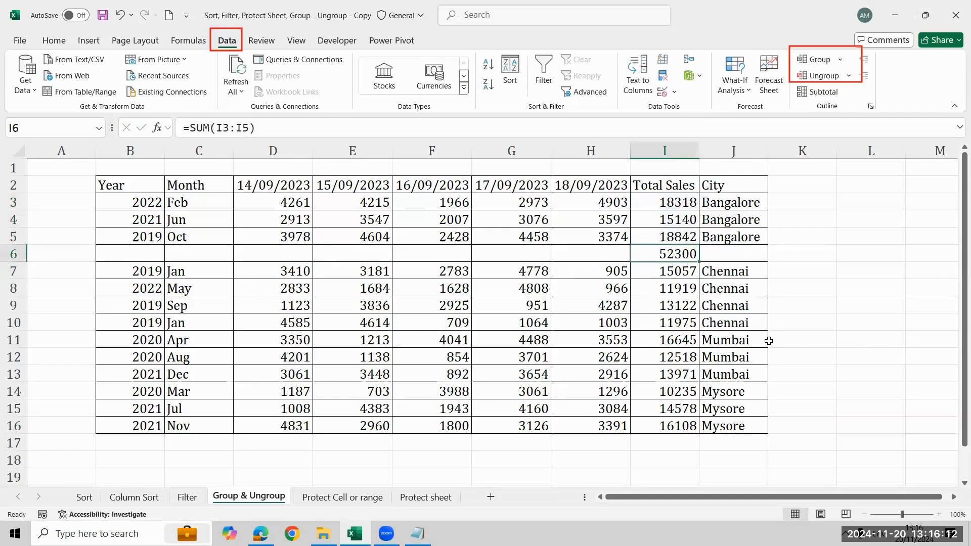
key(Right)
text(Bangal)
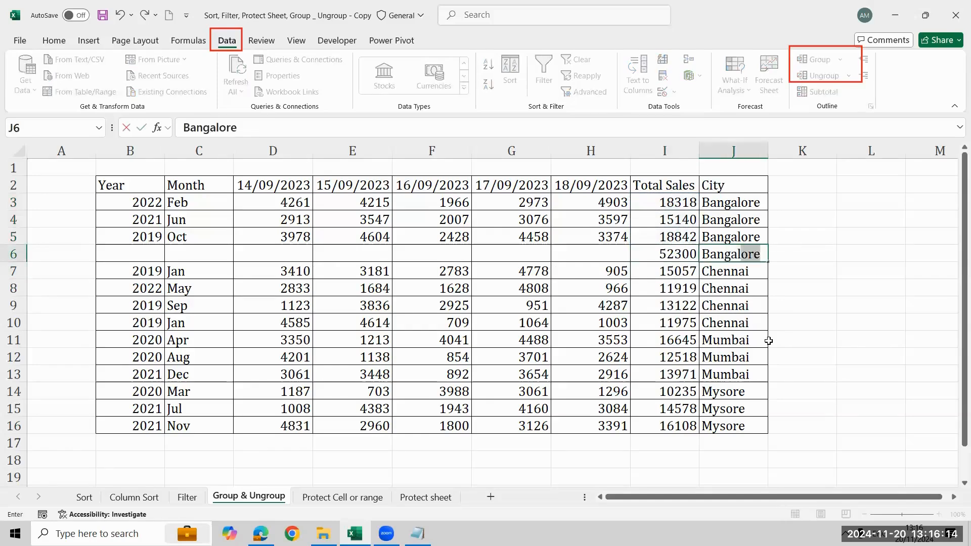
text(ore Total)
key(Return)
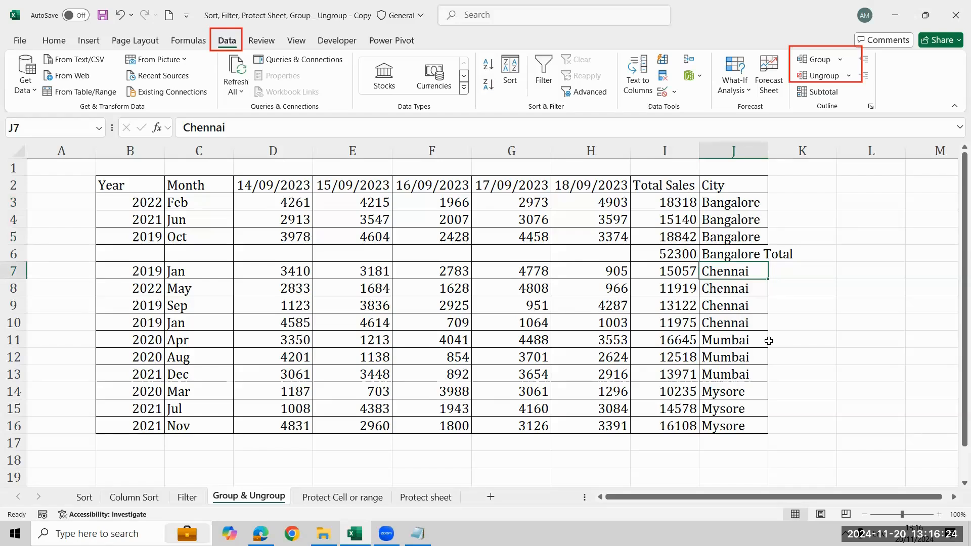
- Undo the Bangalore Total label, the sum formula and the inserted row
key(ctrl+z)
key(ctrl+z)
key(ctrl+z)
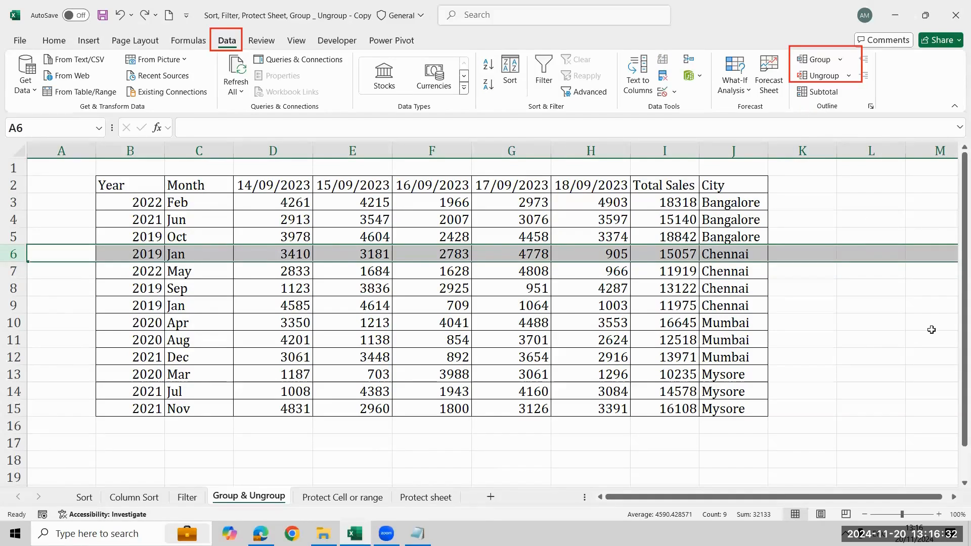
key(ctrl+z)
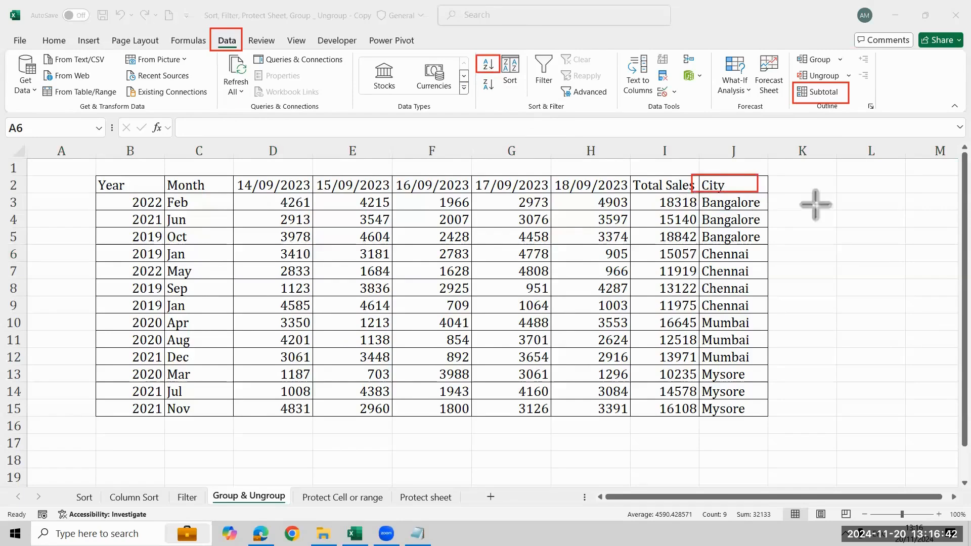
- Add subtotals to the sales table with the Sum function at each change in City, applied only to Total Sales
click(744, 205)
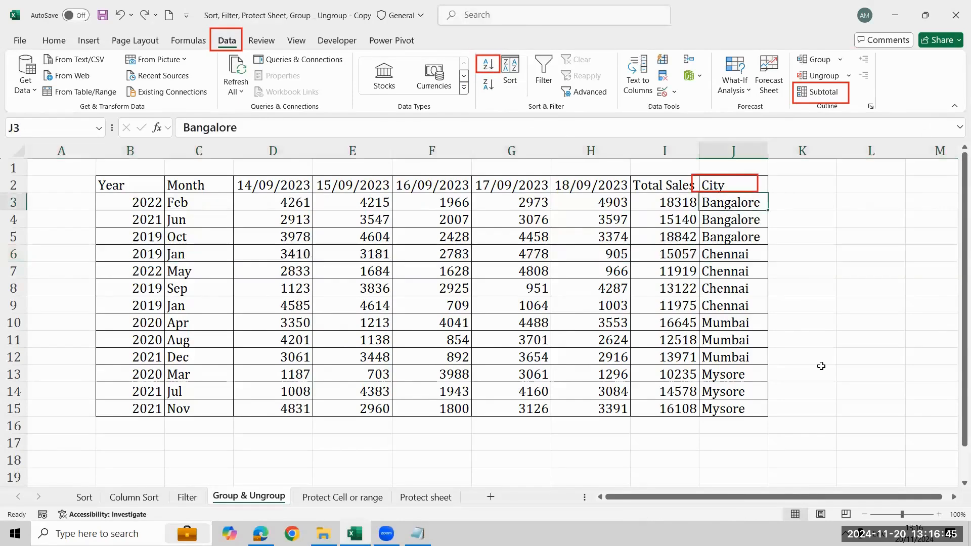
click(820, 92)
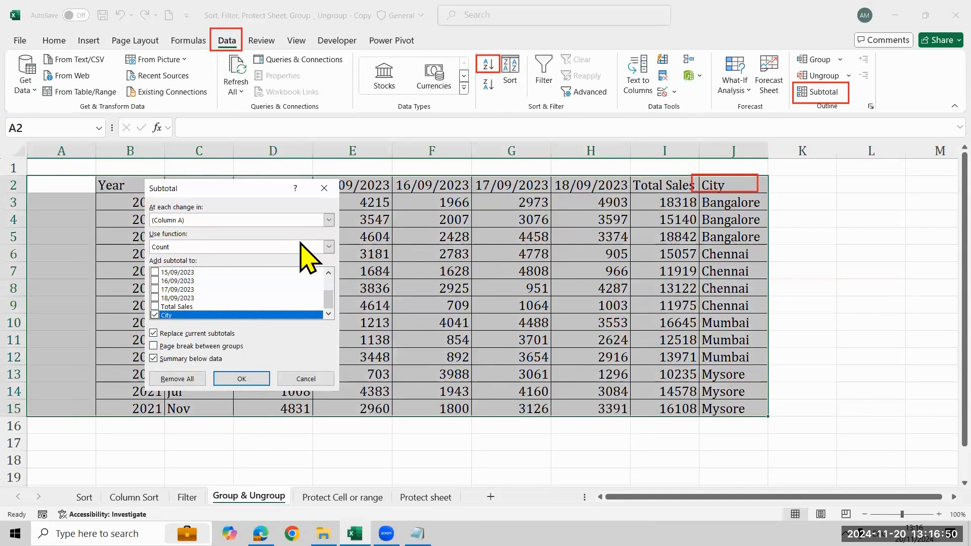
click(324, 221)
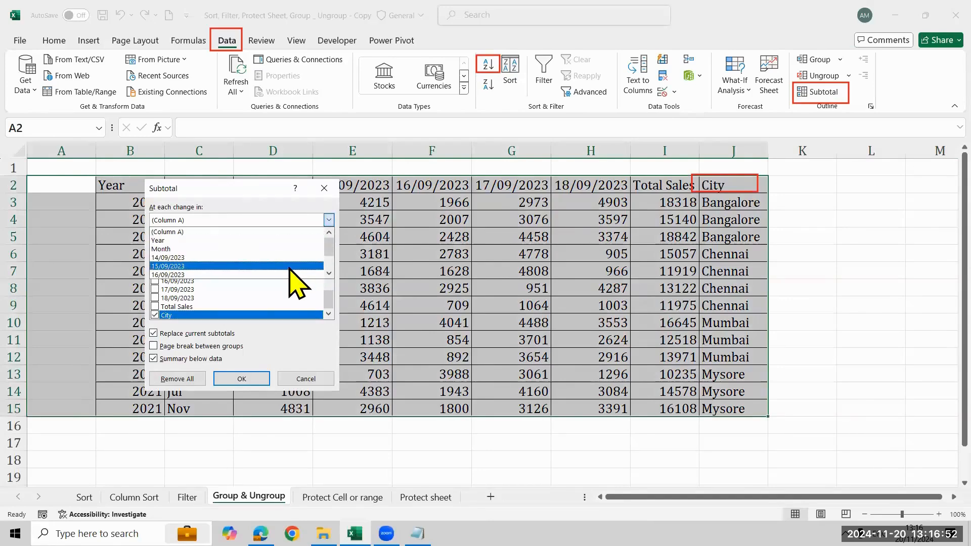
scroll(281, 269, down, 2)
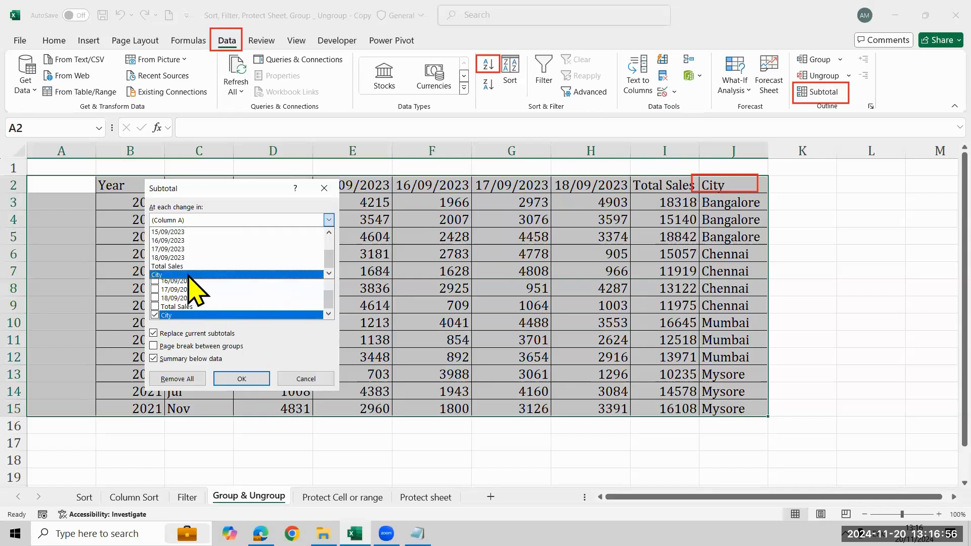
click(188, 275)
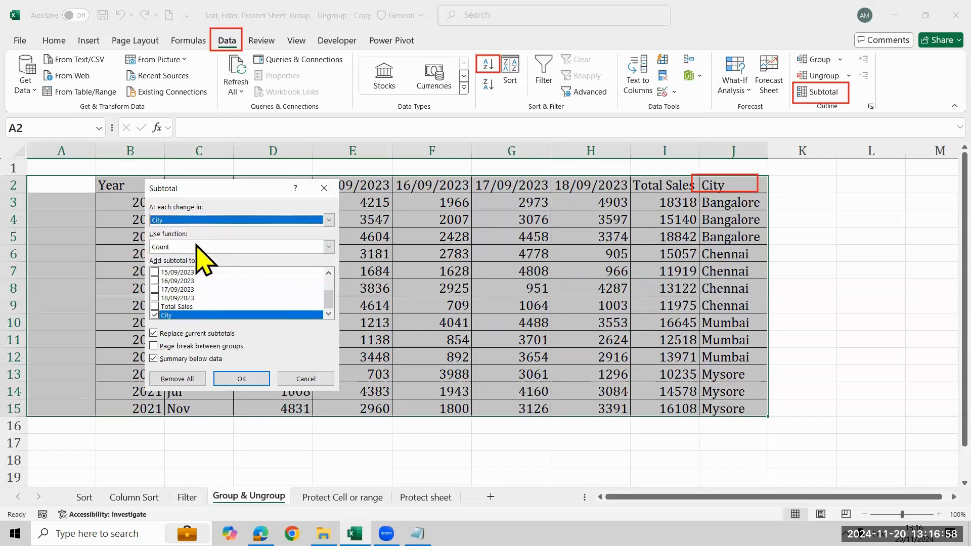
click(212, 248)
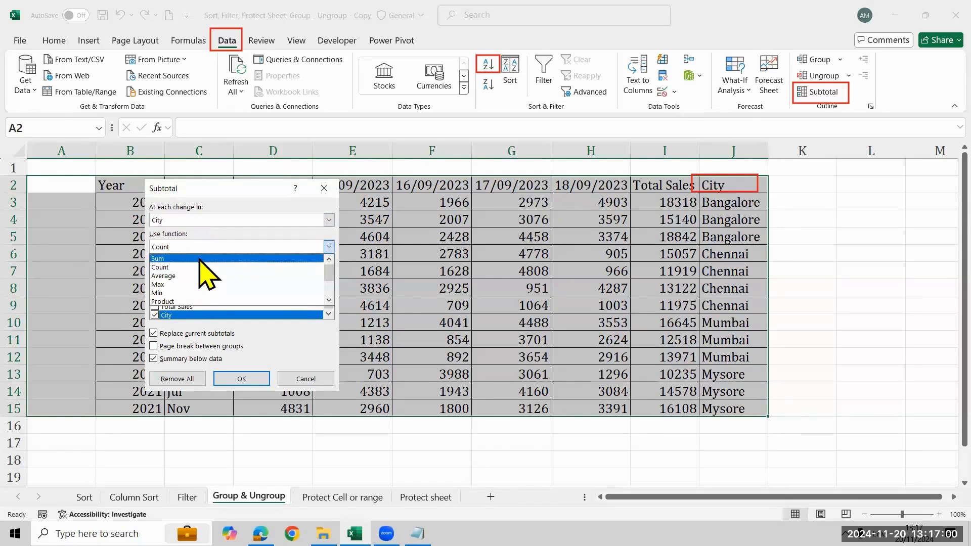
click(200, 258)
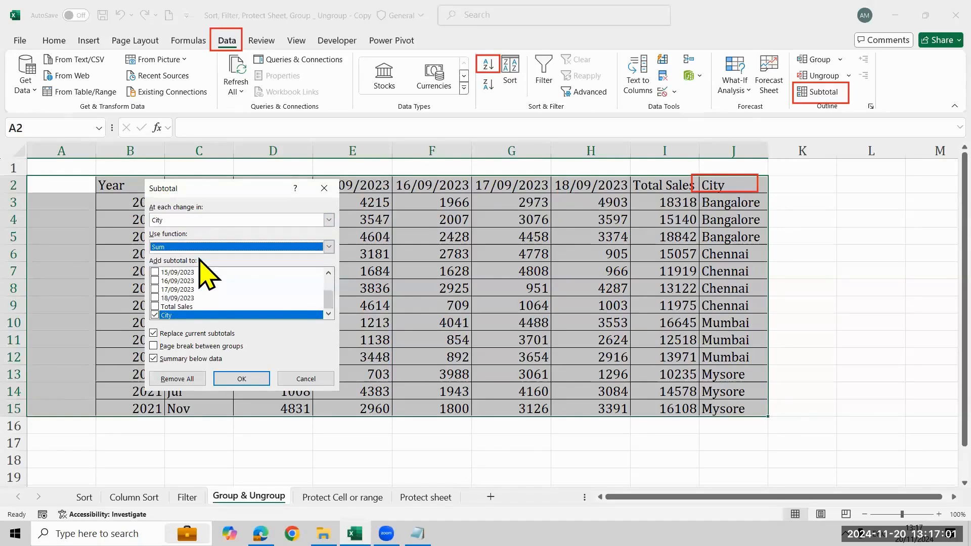
click(155, 315)
click(167, 307)
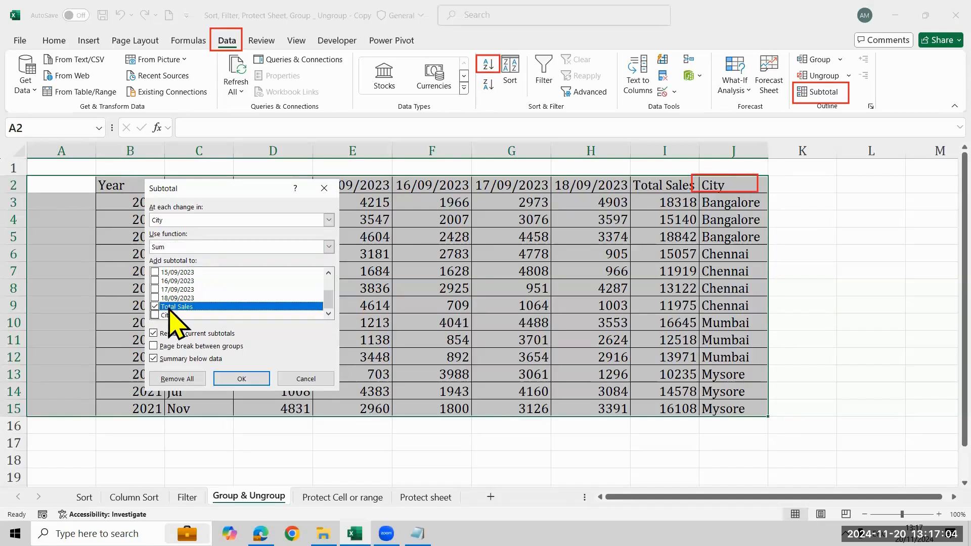
click(242, 379)
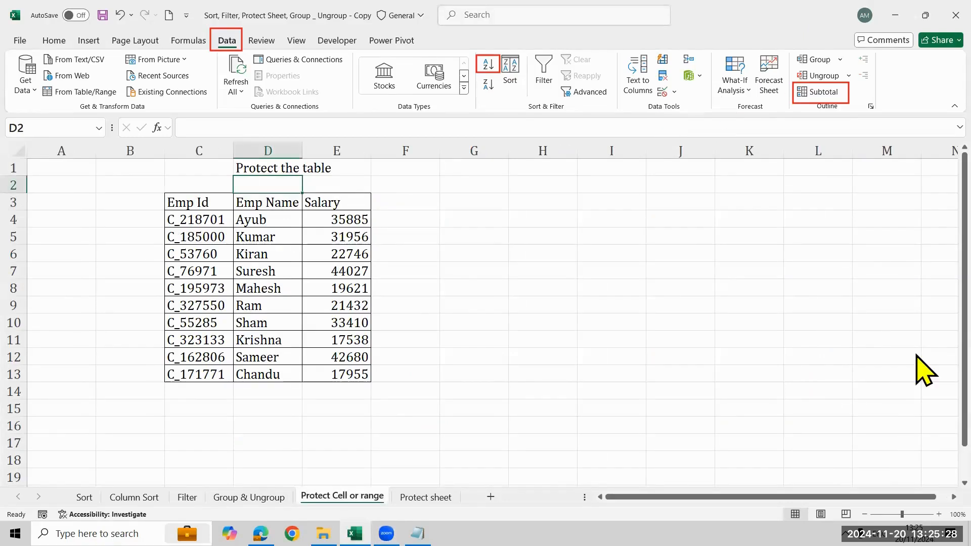
- Go to the Protect sheet worksheet and move the Sales by Department chart slightly down and left
click(399, 284)
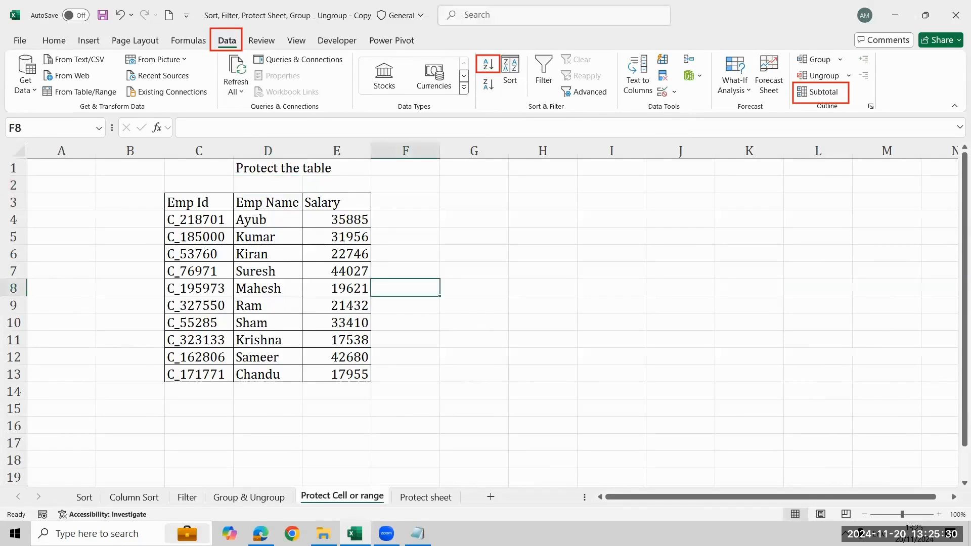
click(426, 497)
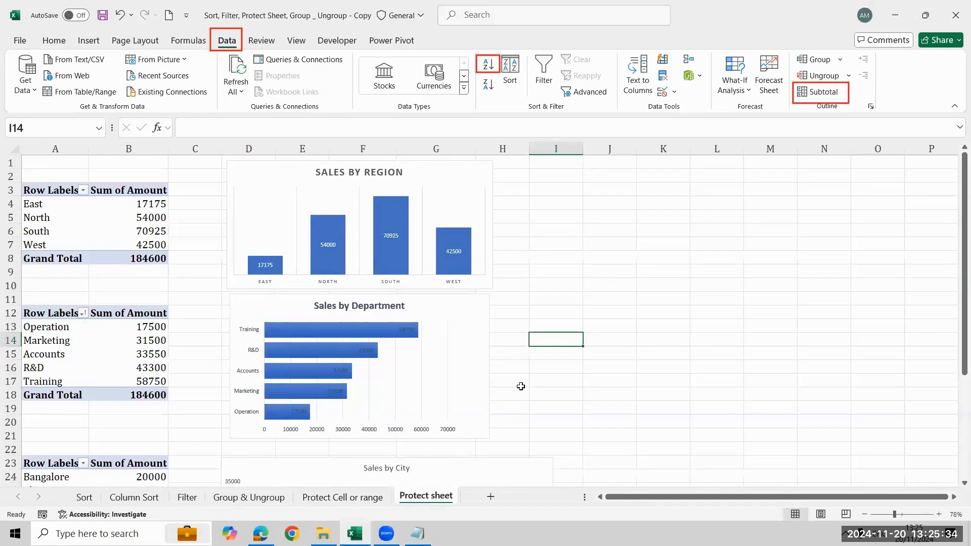
click(612, 395)
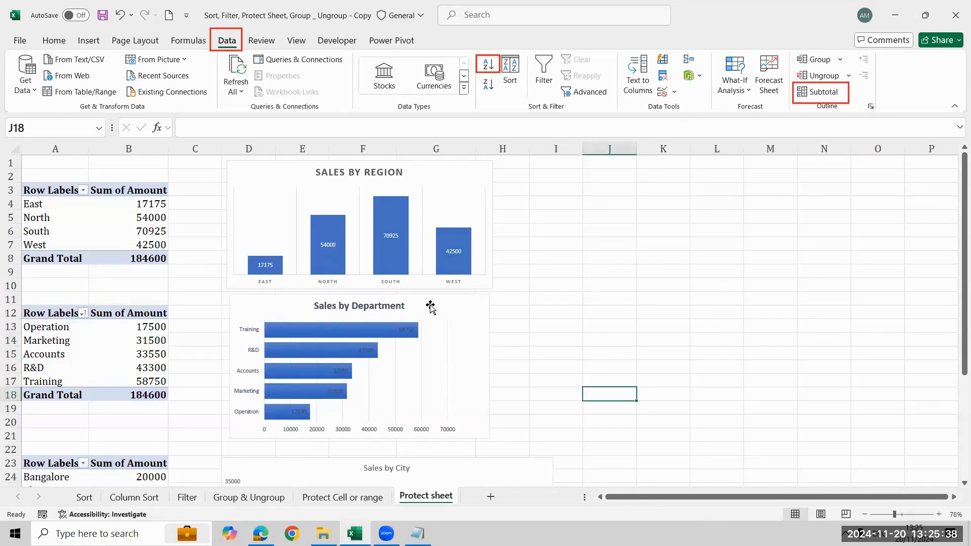
drag(430, 305, 427, 310)
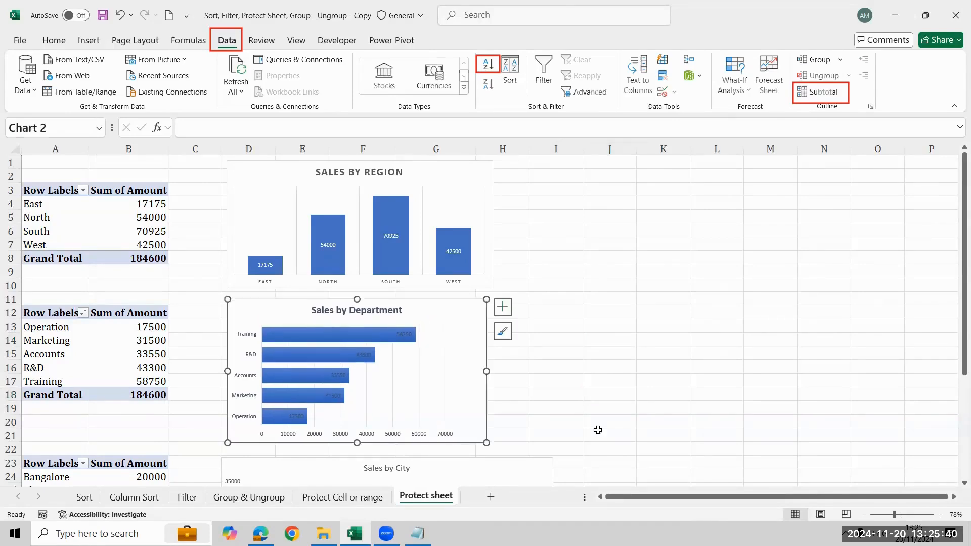
click(860, 303)
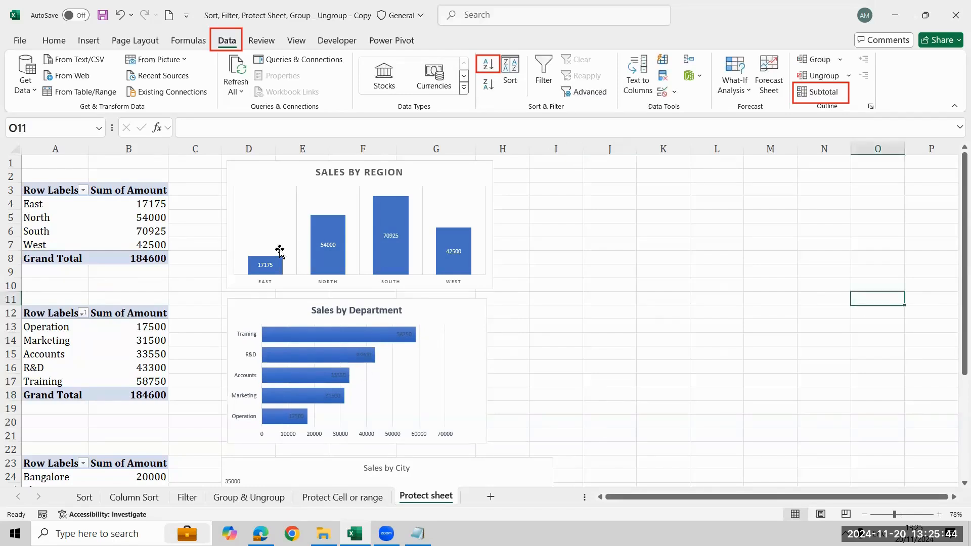
- Delete the SALES BY REGION chart and restore it
click(129, 207)
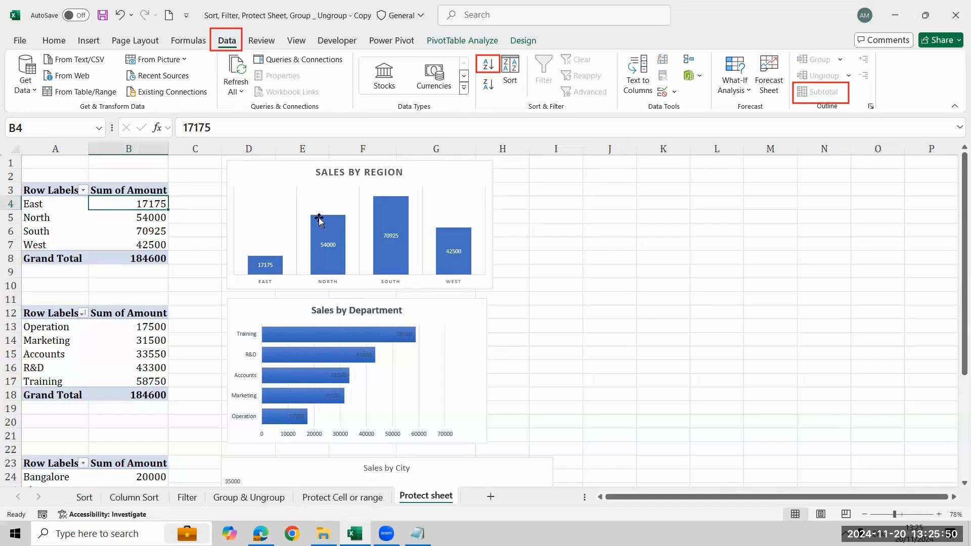
click(448, 244)
key(Delete)
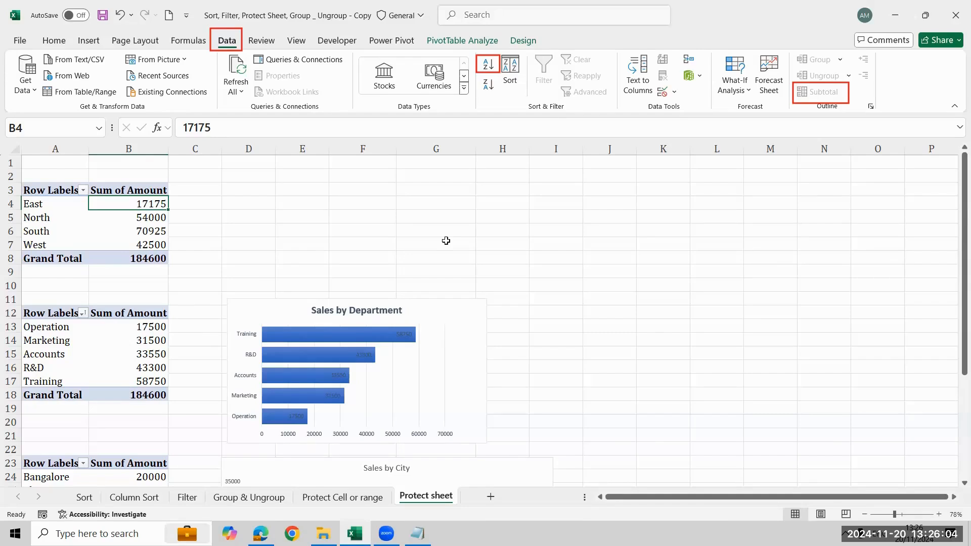
click(446, 241)
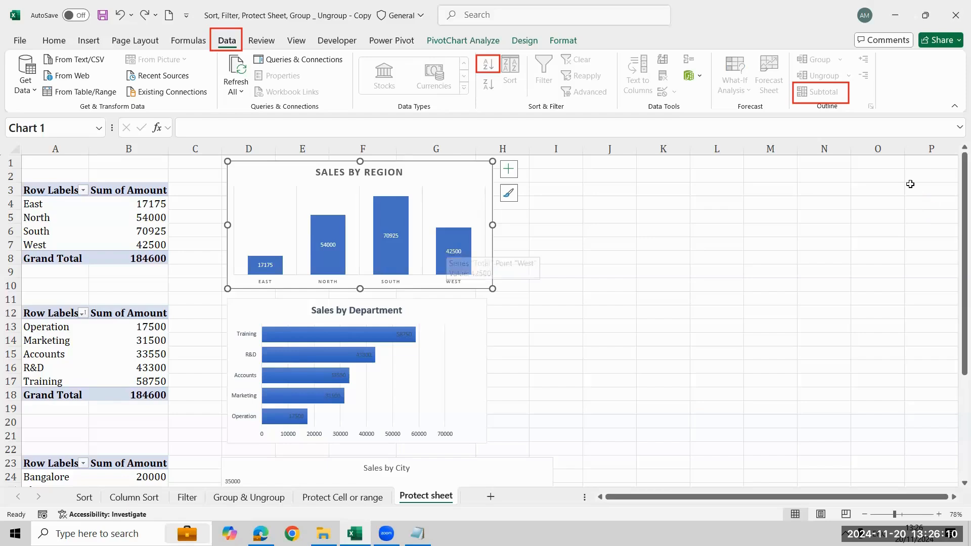
click(701, 285)
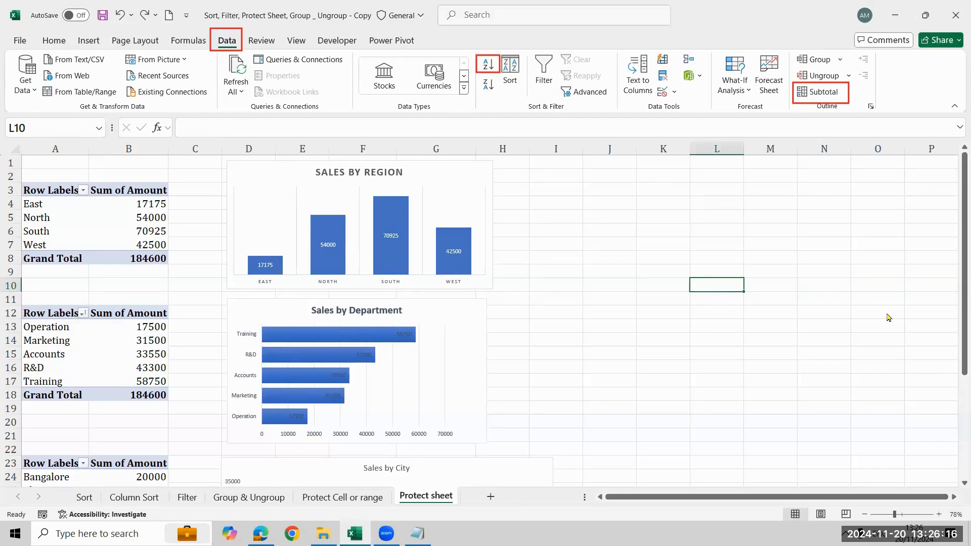
key(Escape)
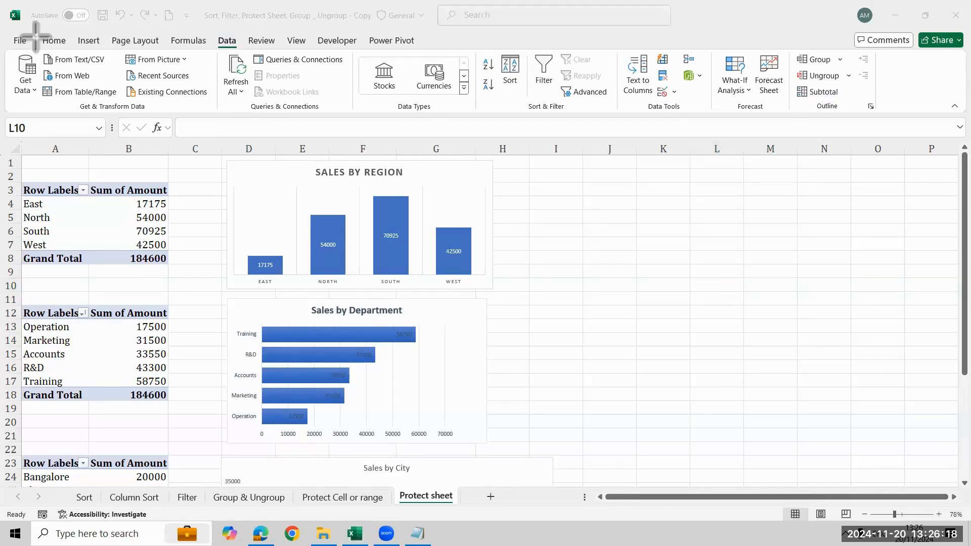
drag(35, 36, 70, 47)
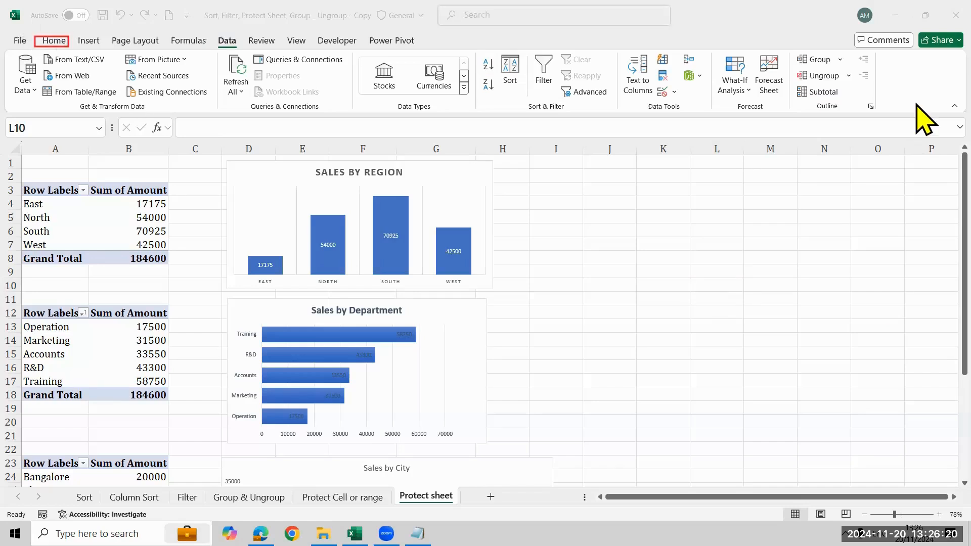
- Protect the Protect sheet worksheet with a password, entering and confirming the sheet password and keeping the default permissions
click(54, 41)
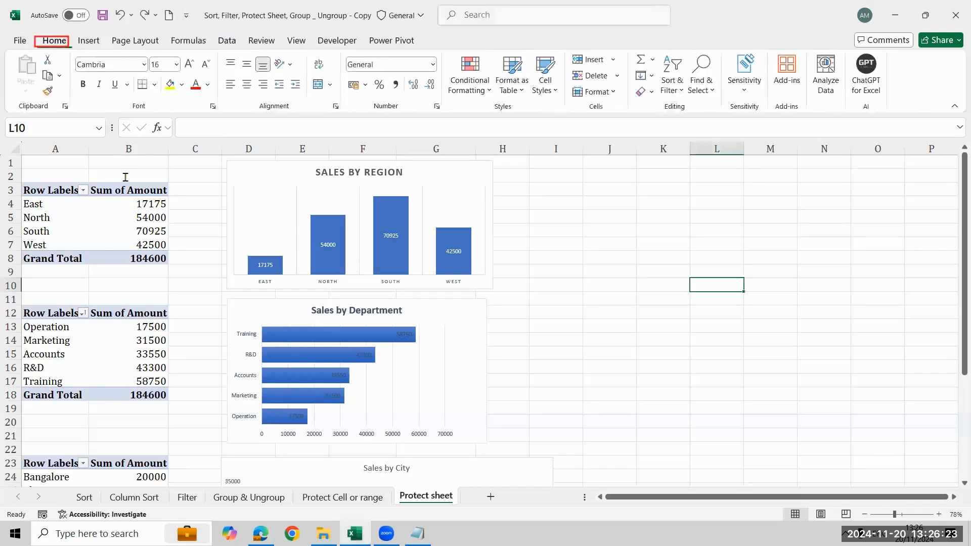
click(613, 92)
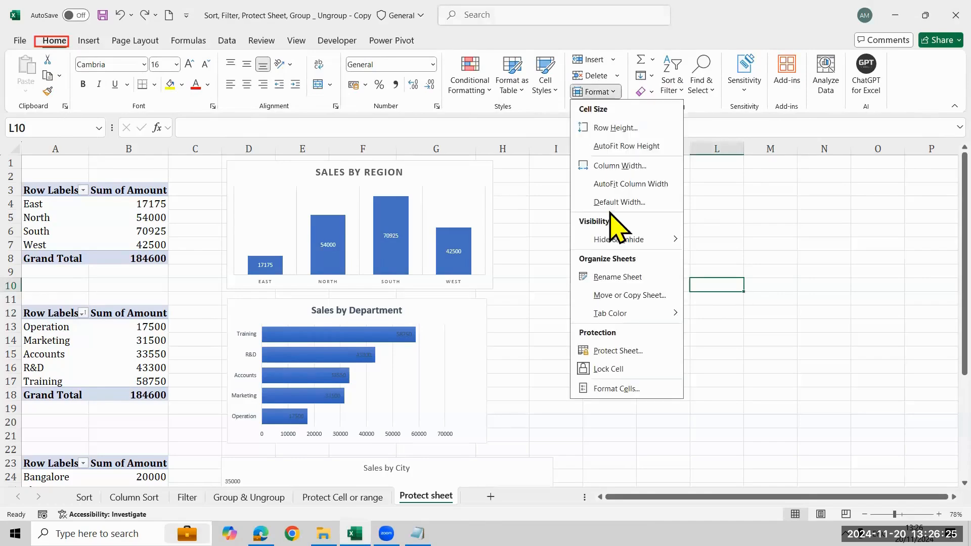
click(619, 351)
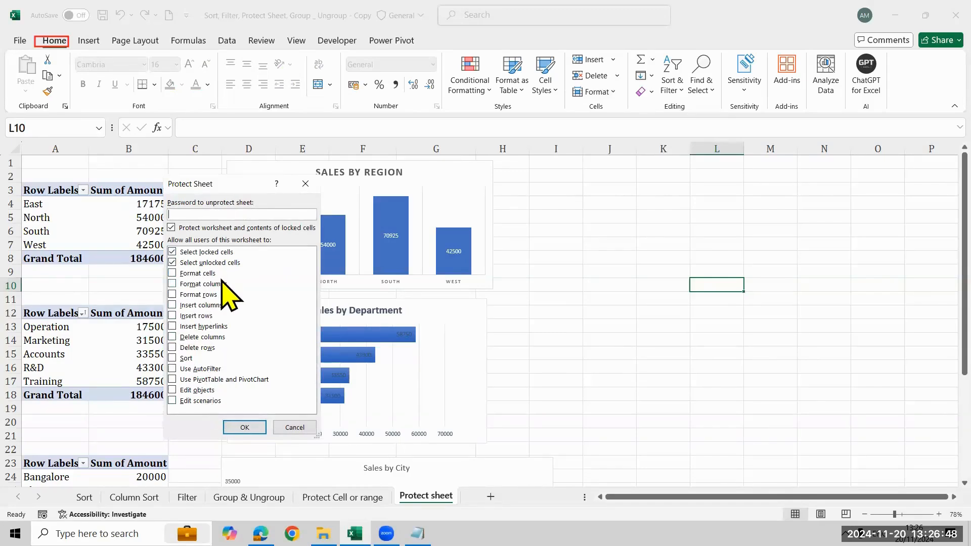
text(1234)
key(Return)
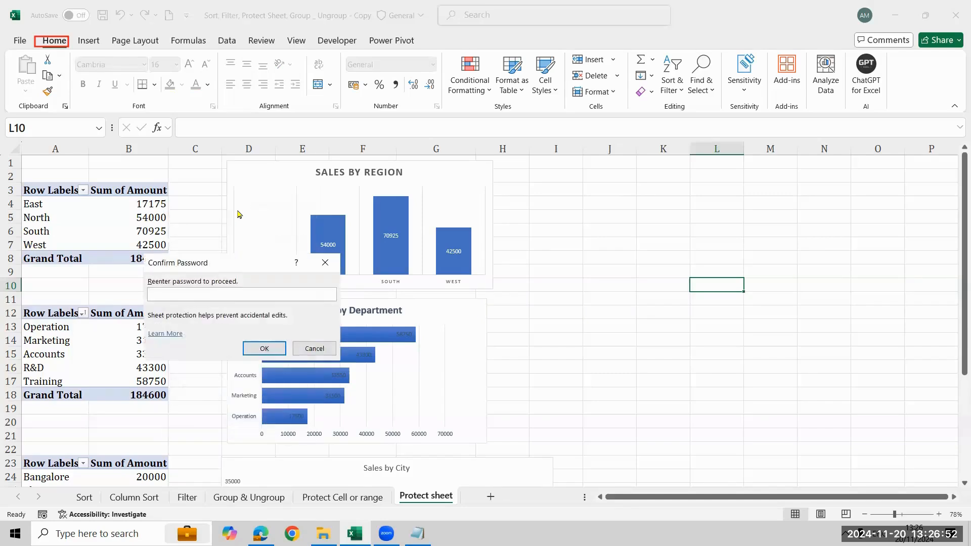
text(1234)
key(Return)
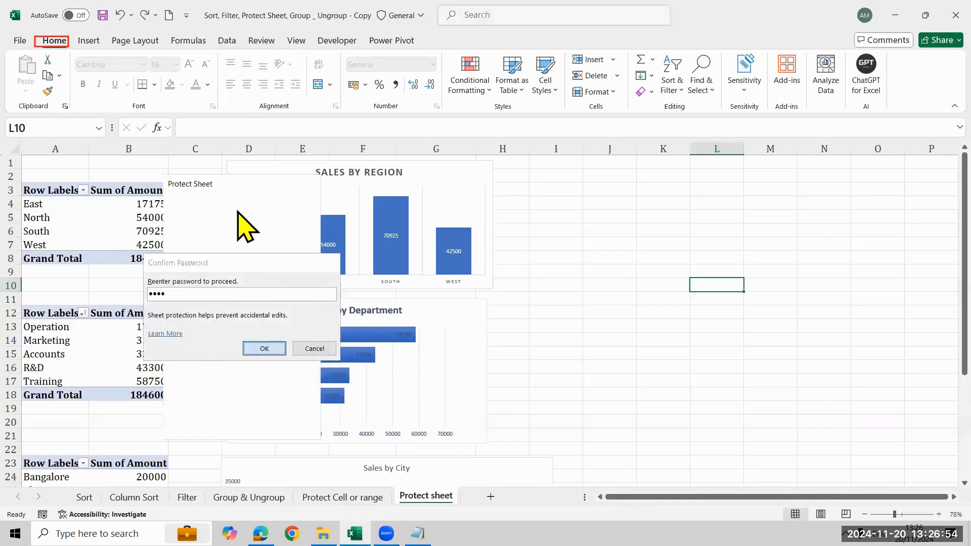
- Try to edit the SALES BY REGION and Sales by Department charts on the protected sheet
double_click(377, 194)
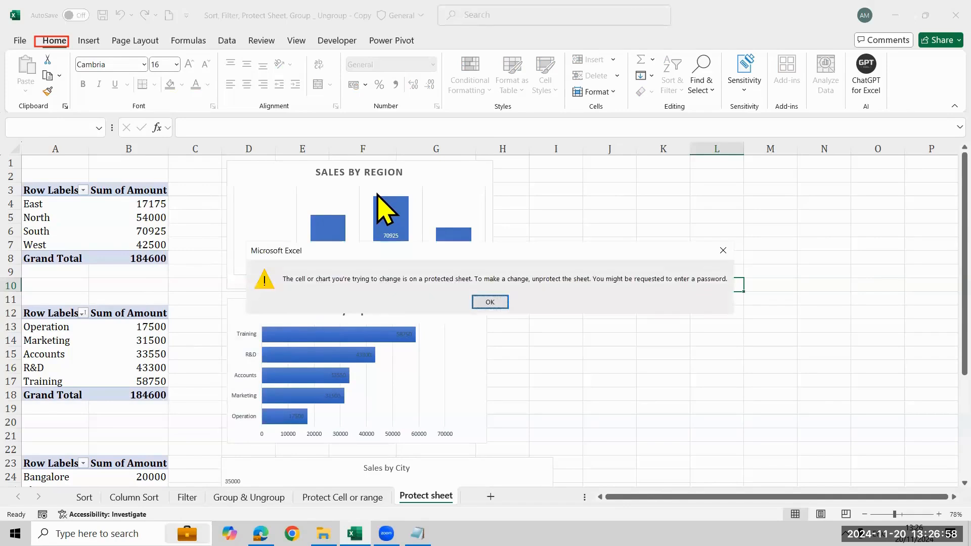
key(Return)
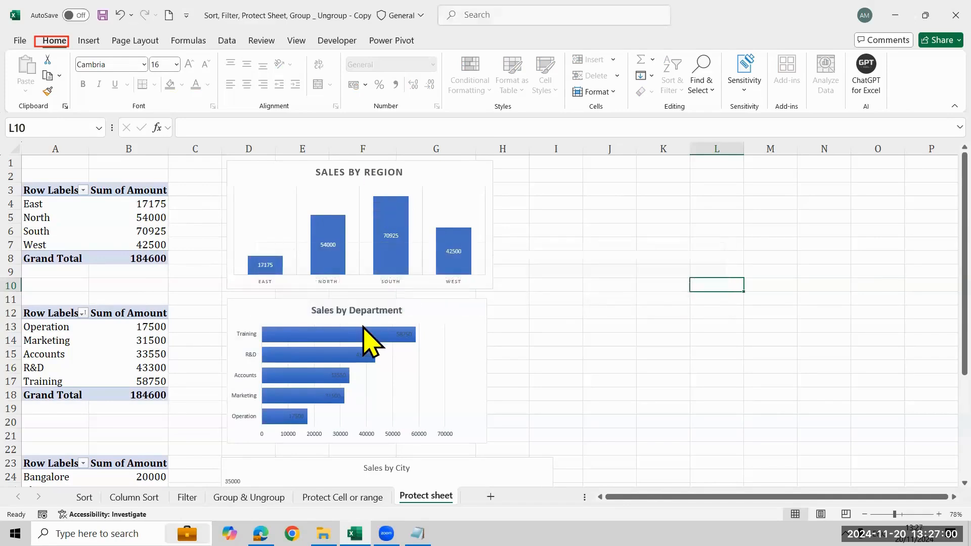
double_click(368, 337)
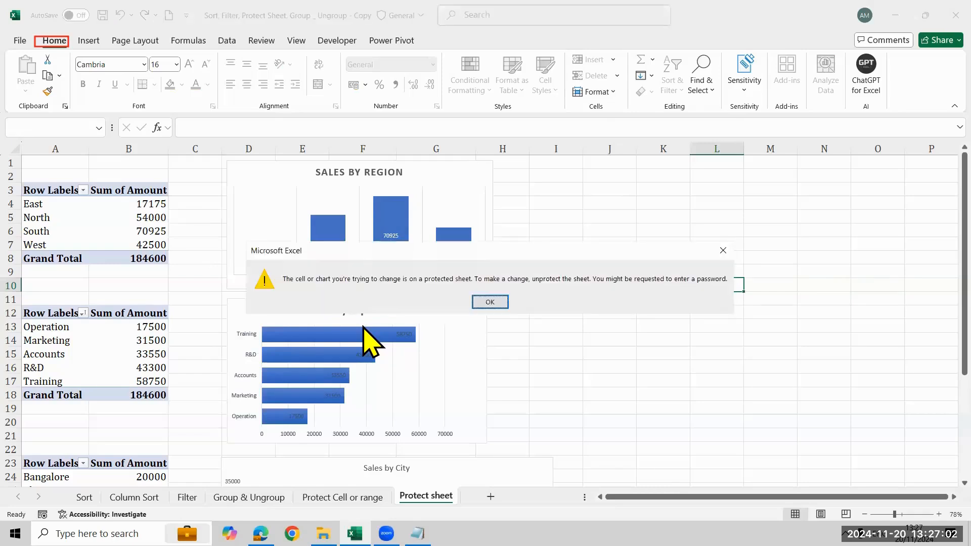
click(489, 301)
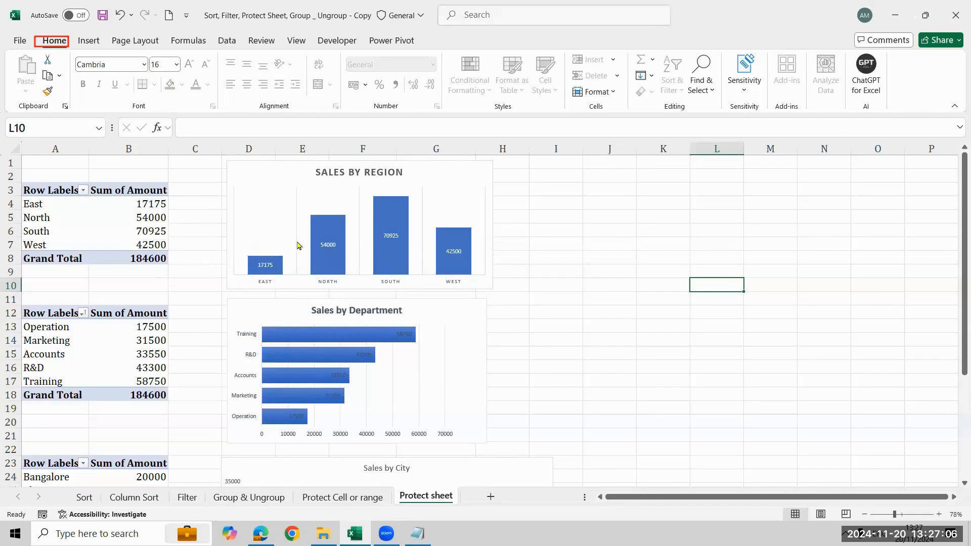
- Unprotect the Protect sheet worksheet by entering the sheet password
click(615, 92)
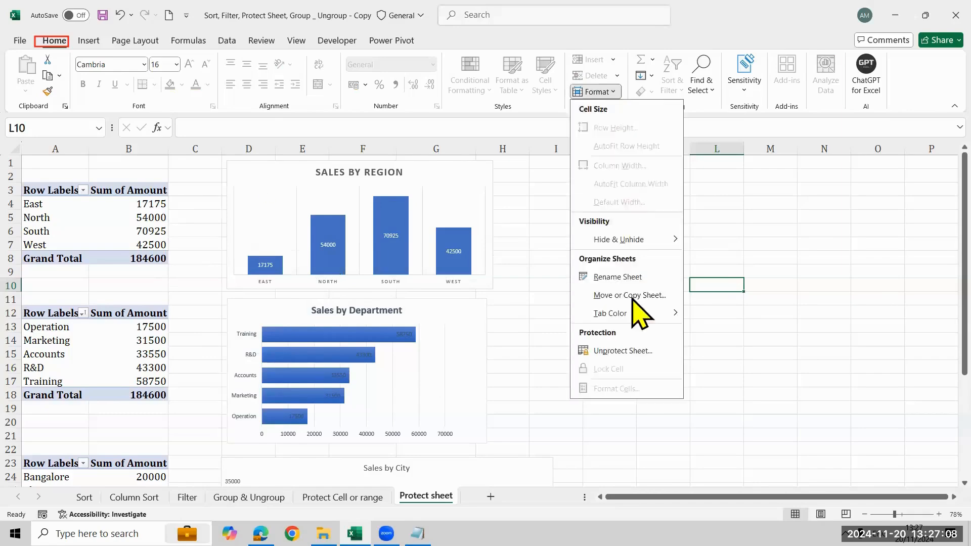
click(626, 352)
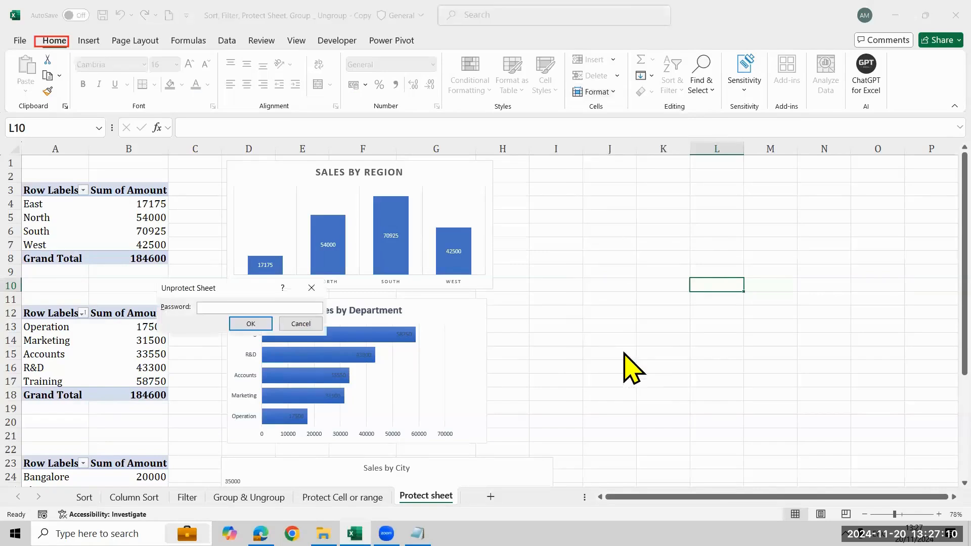
text(14)
key(Return)
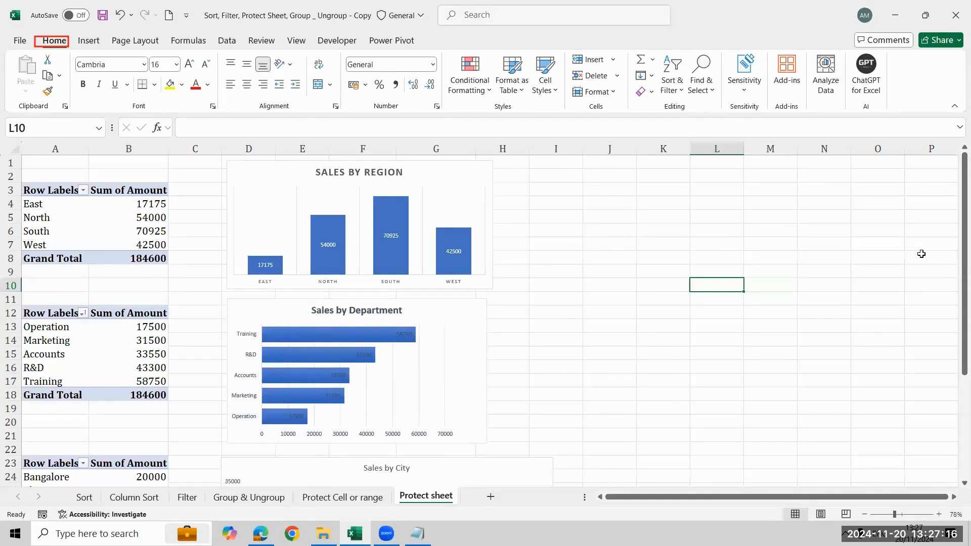
mouse_move(566, 81)
mouse_down()
mouse_move(630, 106)
mouse_move(619, 100)
mouse_up()
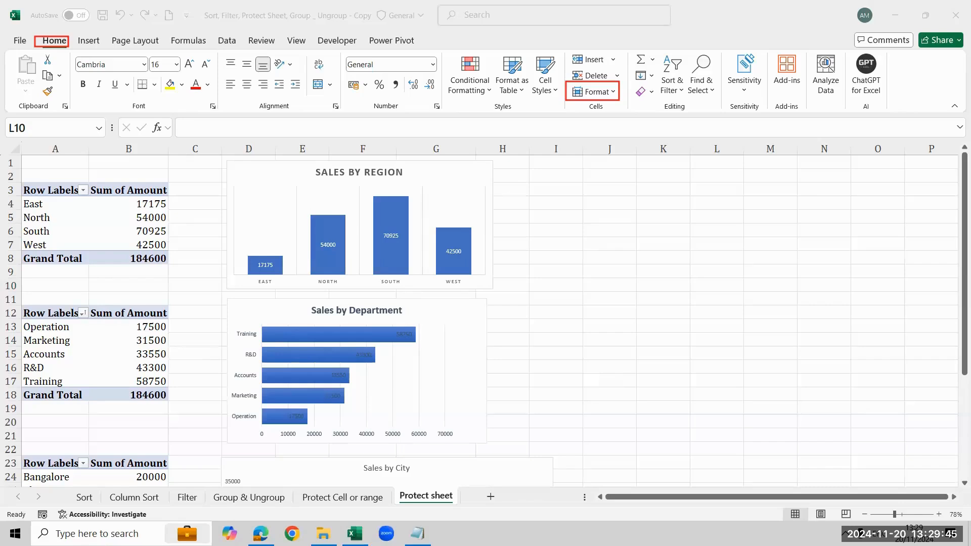
click(231, 299)
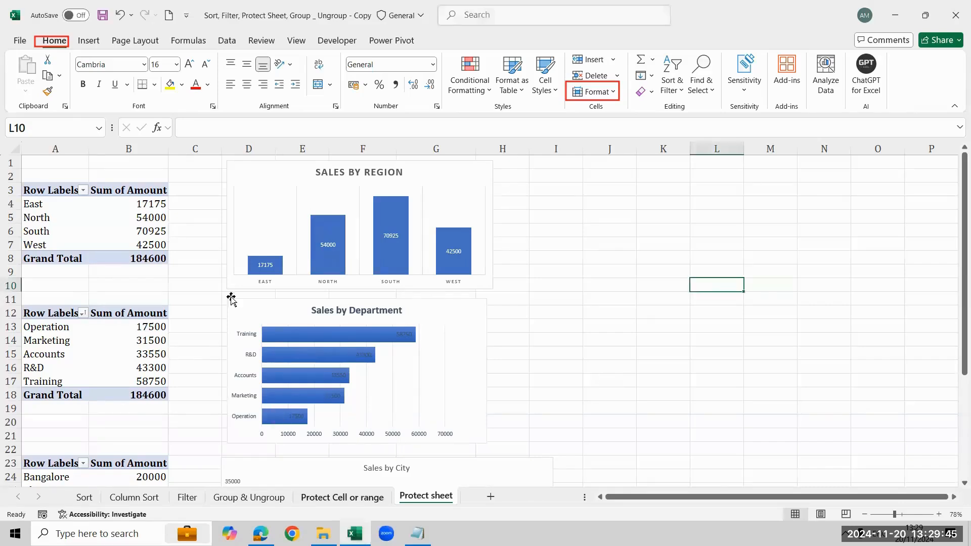
- Go to the Protect Cell or range worksheet and unlock all of its cells
click(375, 497)
click(434, 274)
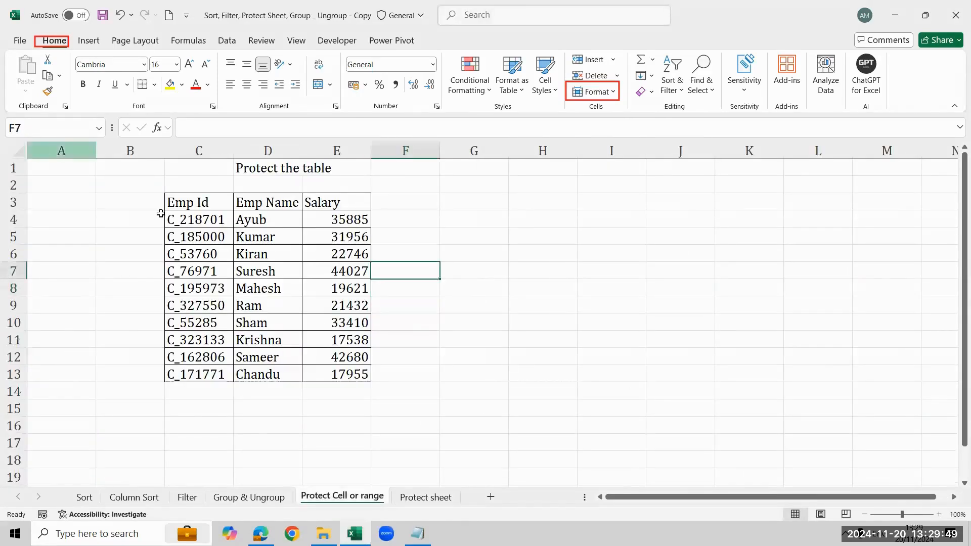
click(582, 250)
click(288, 264)
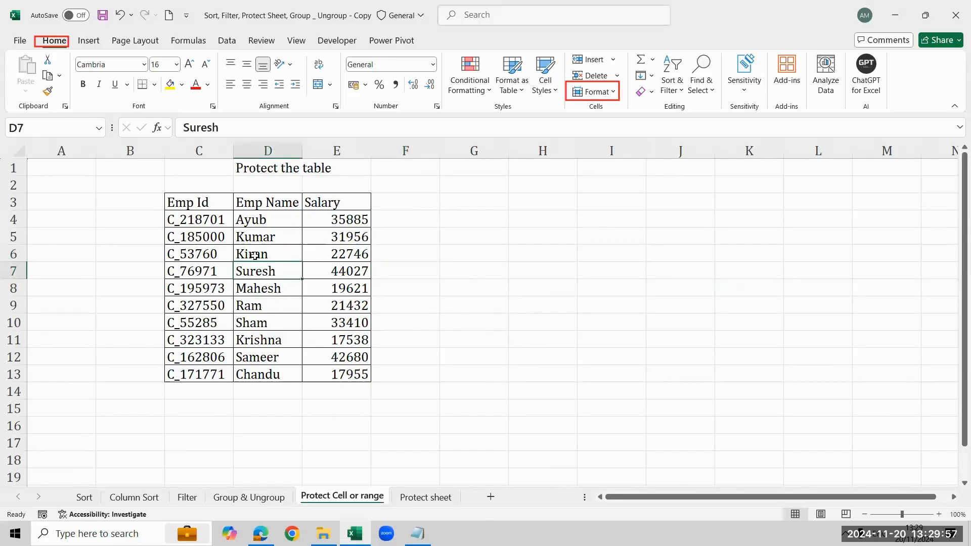
click(29, 152)
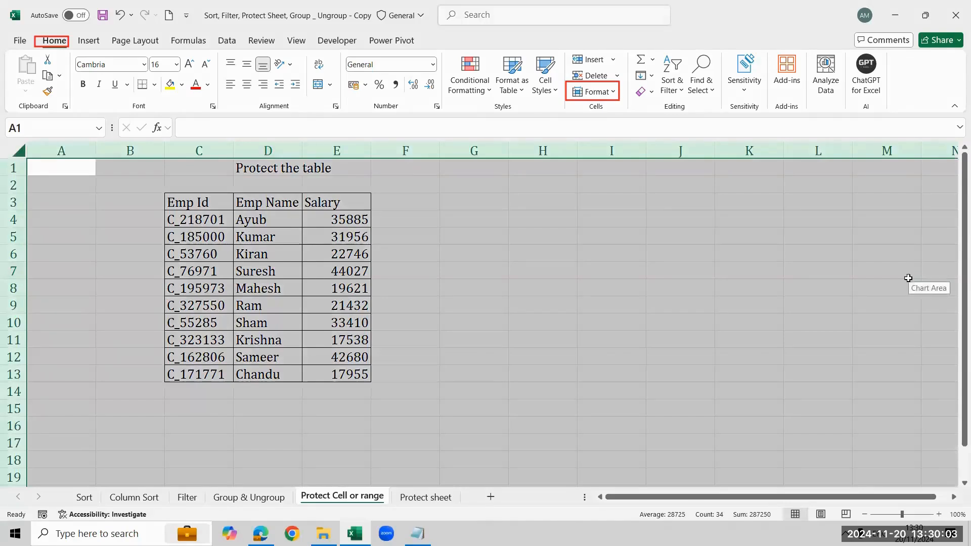
click(612, 93)
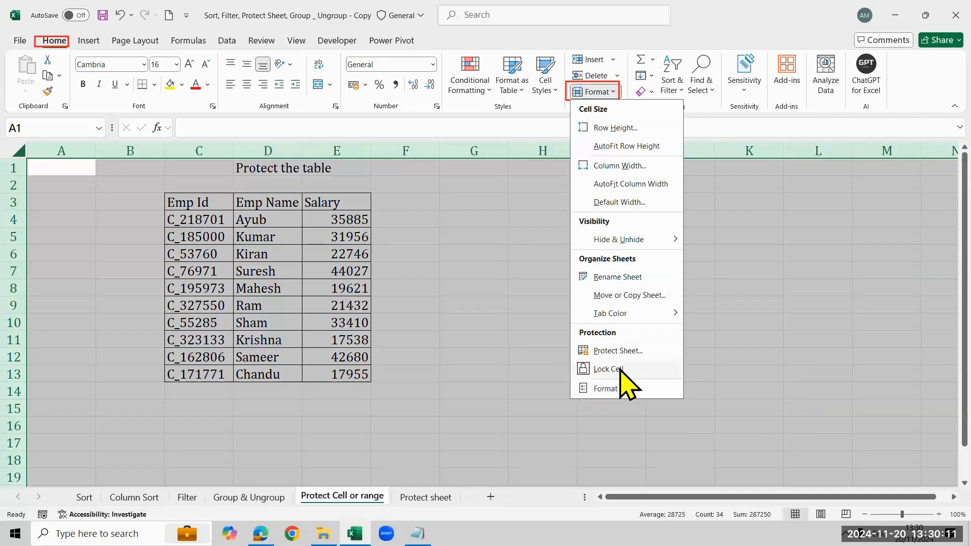
click(634, 368)
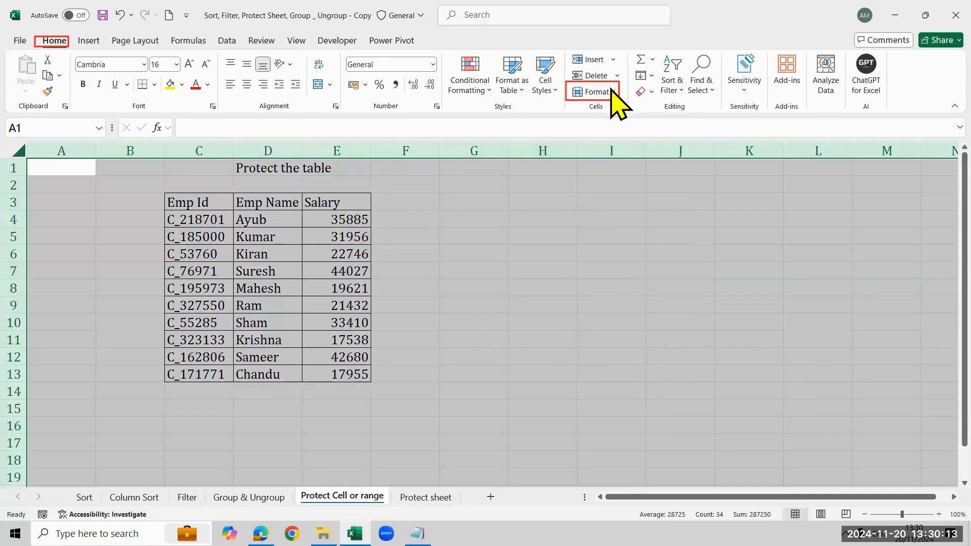
- Lock only the employee table cells C3:E13
click(610, 91)
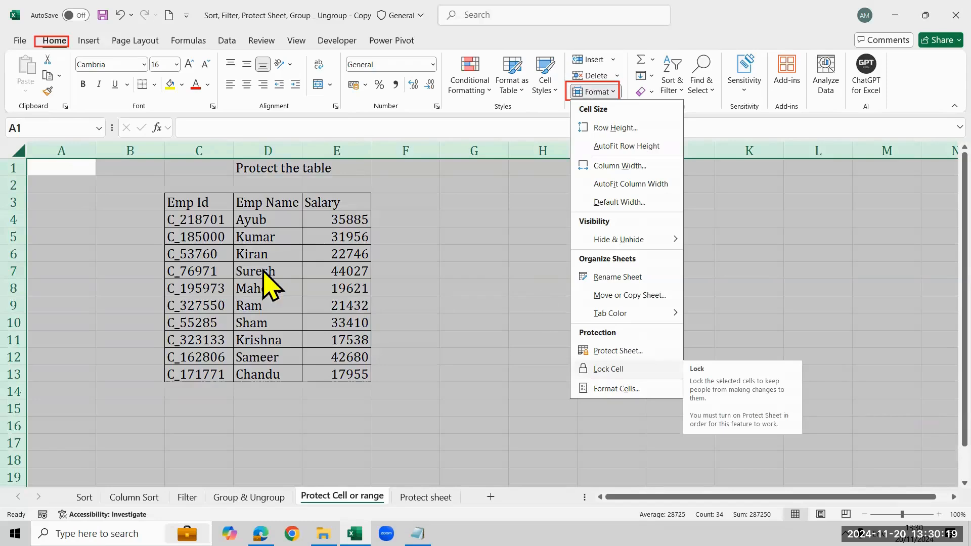
click(208, 202)
click(207, 202)
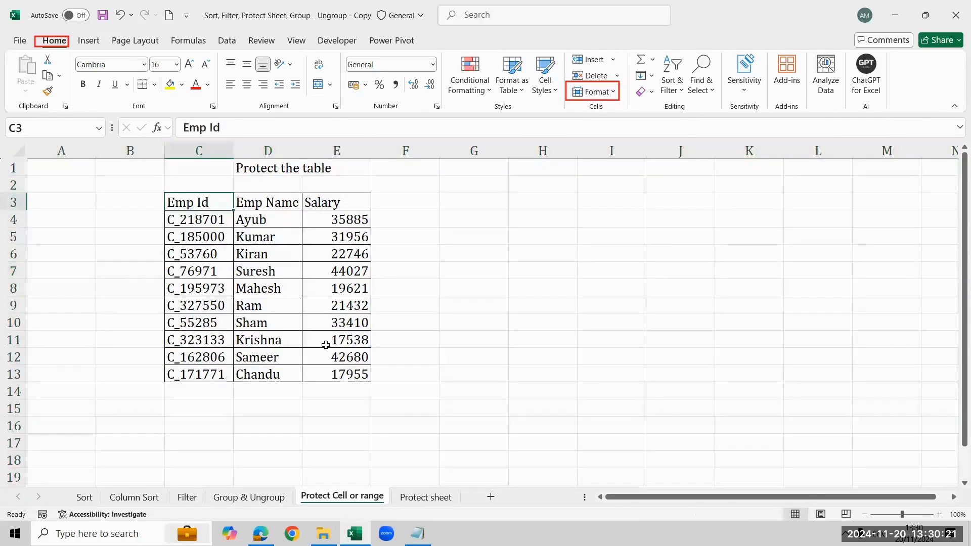
key(ctrl+a)
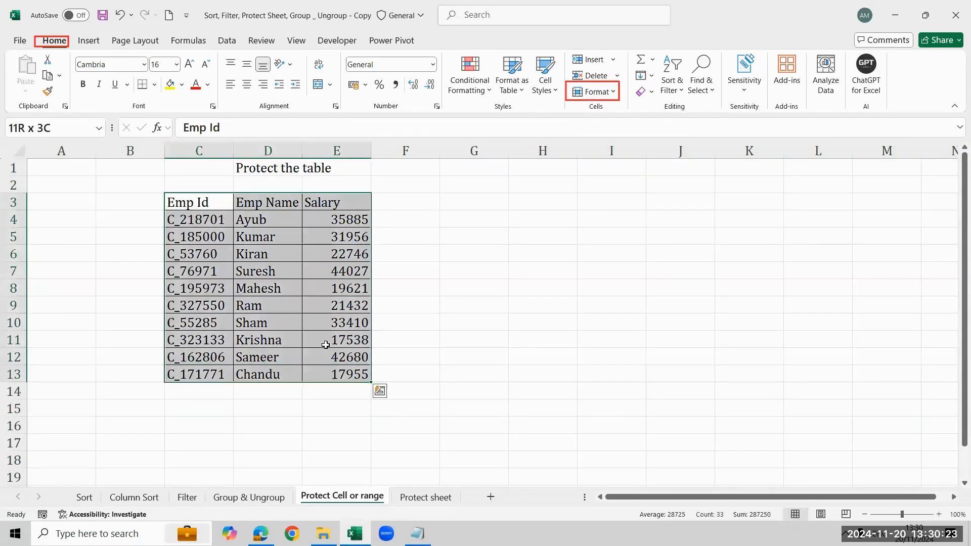
click(612, 92)
click(645, 360)
- Protect the Protect Cell or range worksheet, entering and confirming the sheet password with the default permissions
click(614, 92)
click(639, 353)
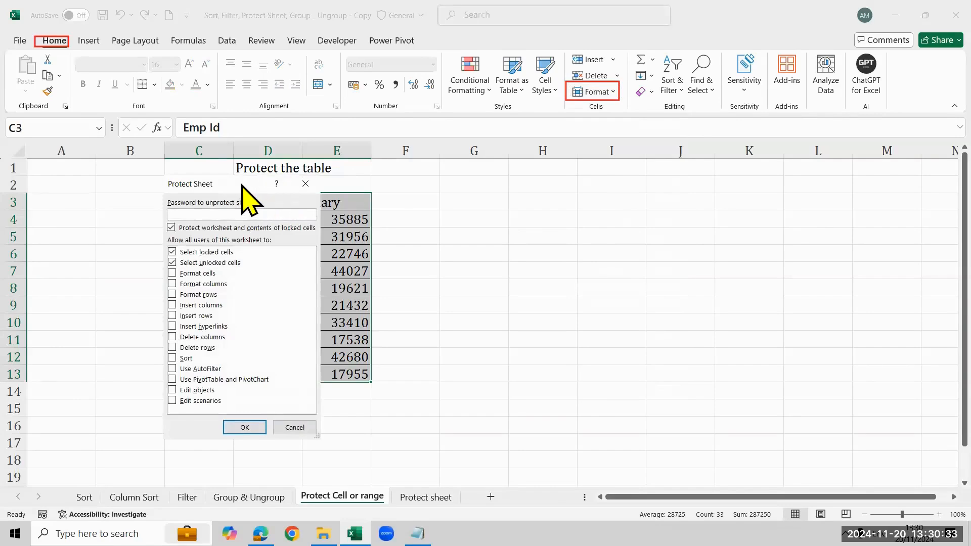
drag(242, 186, 732, 215)
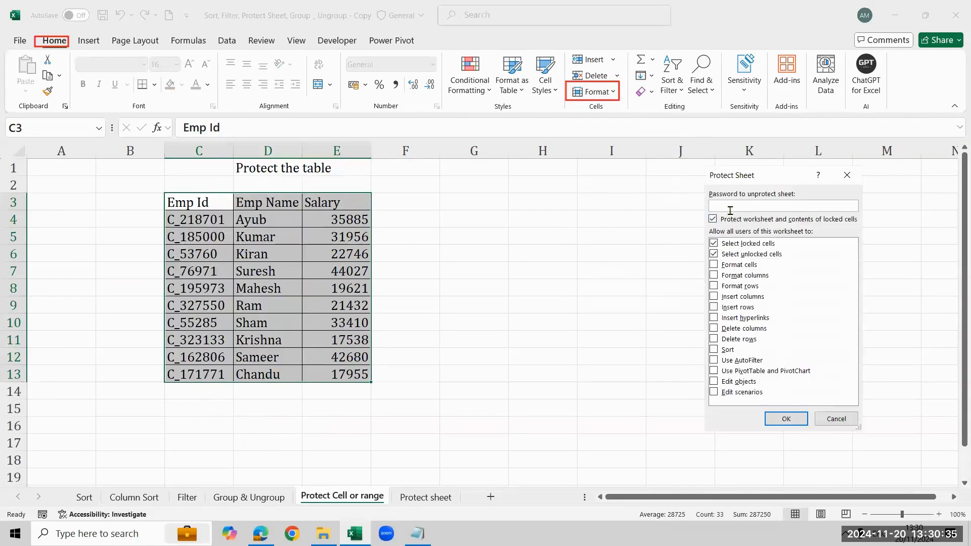
text(••••)
key(Return)
text(••••)
key(Return)
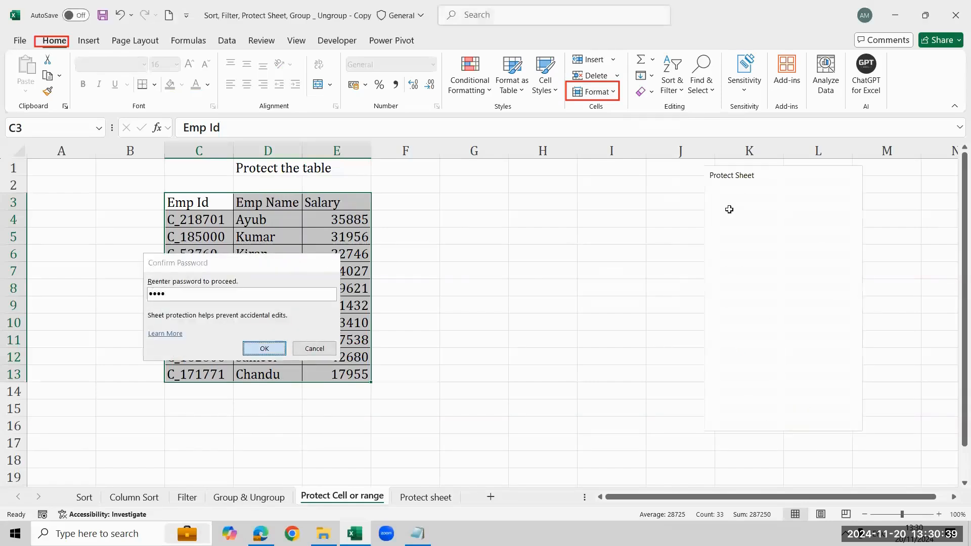
- Enter Excelr in cell I5 and Bangalore in cell I6, outside the locked table
click(611, 236)
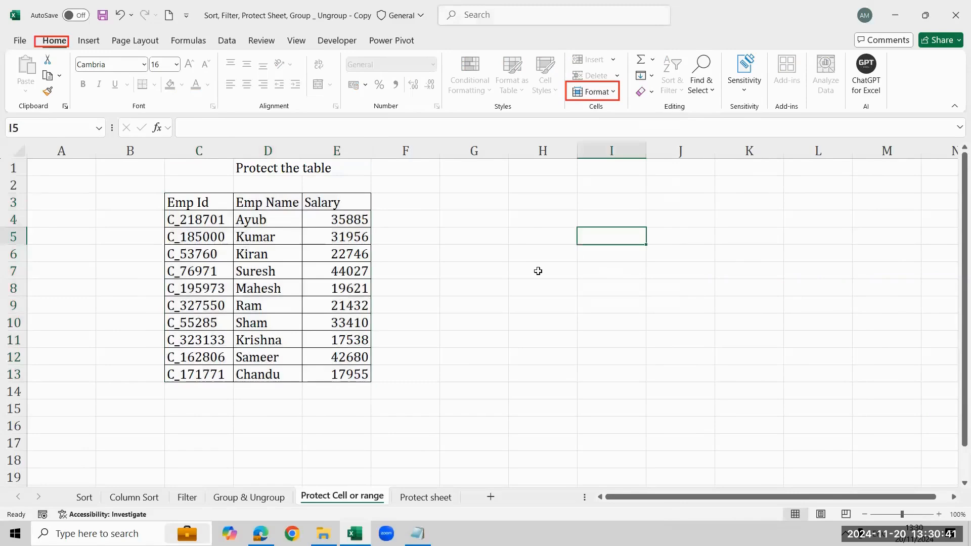
text(Excelr)
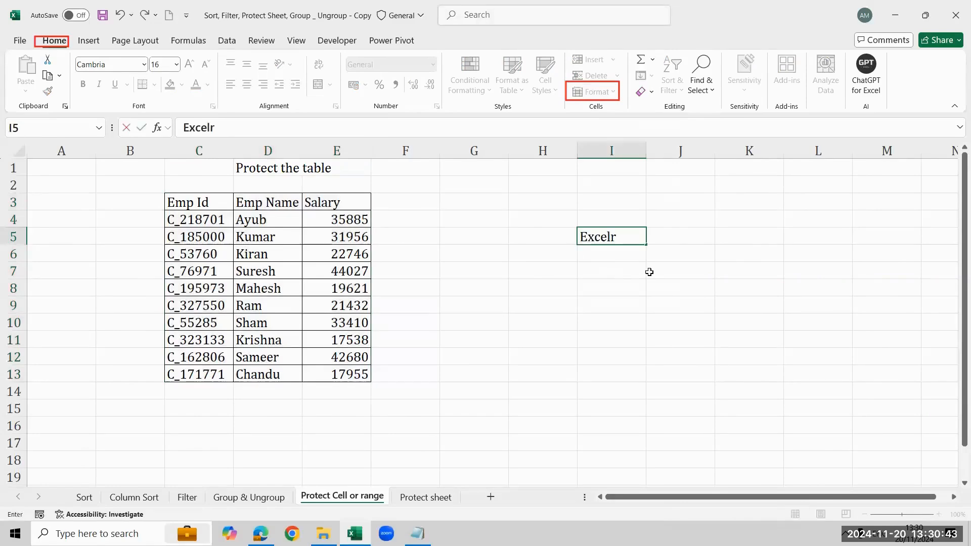
key(Return)
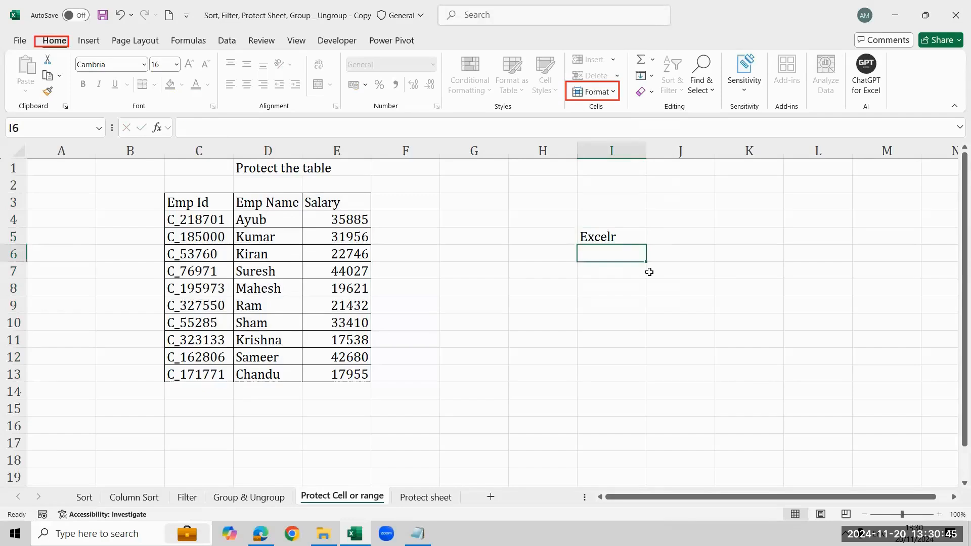
text(Bangalore)
key(Return)
- Try to delete the employee name in cell D4 of the locked table
key(Left)
key(Left)
key(Left)
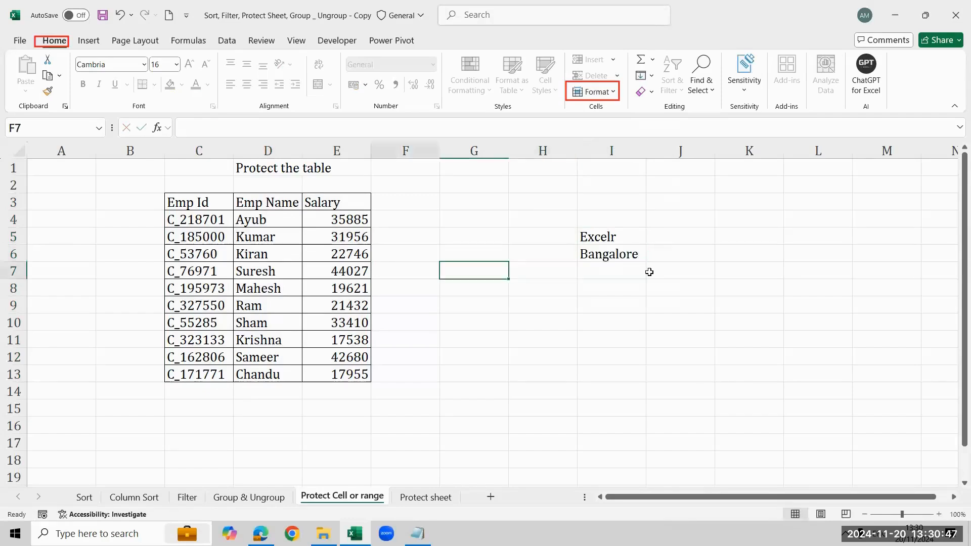
key(Left)
key(Left)
key(Left)
key(Right)
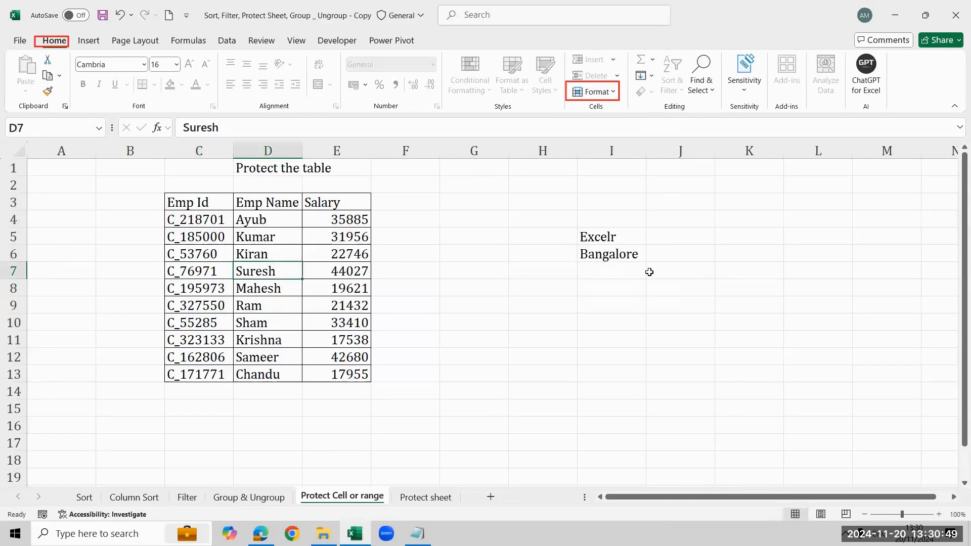
key(Up)
key(Up)
key(Up)
key(Delete)
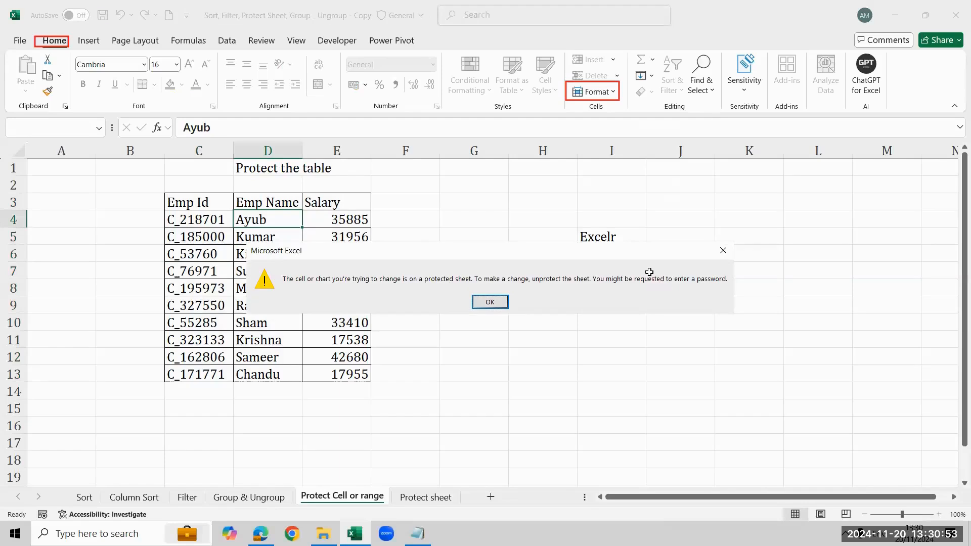
key(Return)
- Try to delete the salary in cell E4 of the locked table, ending on the Emp Id in C4
key(Right)
key(Down)
key(Up)
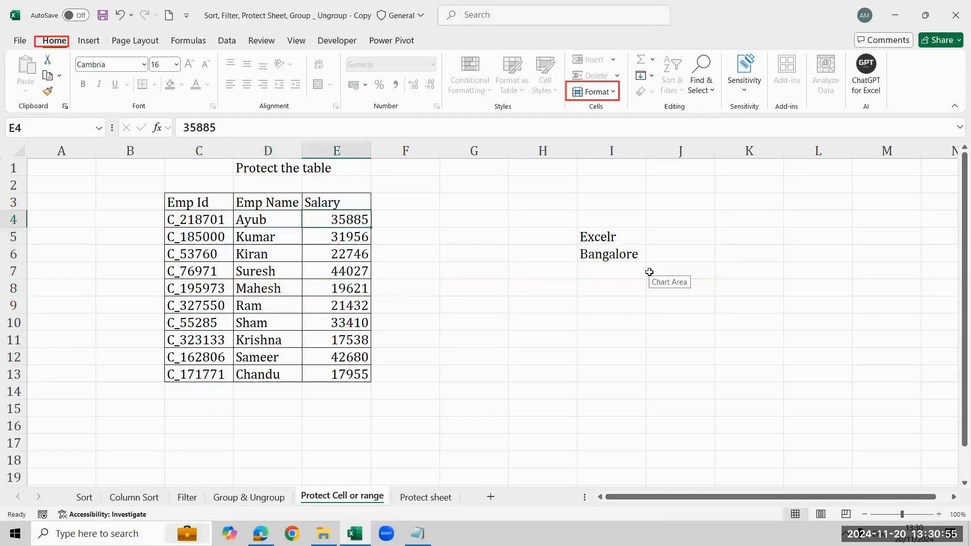
key(Delete)
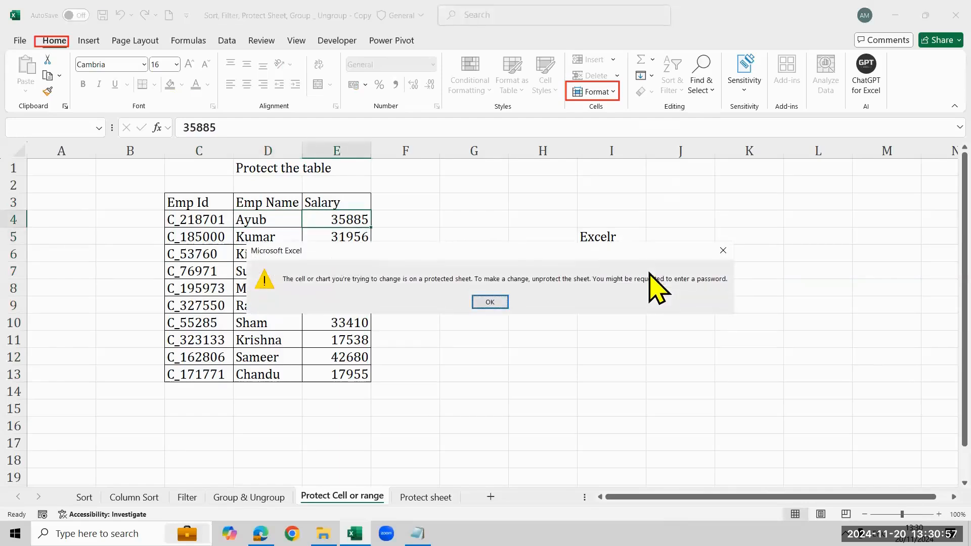
key(Return)
key(Left)
key(Left)
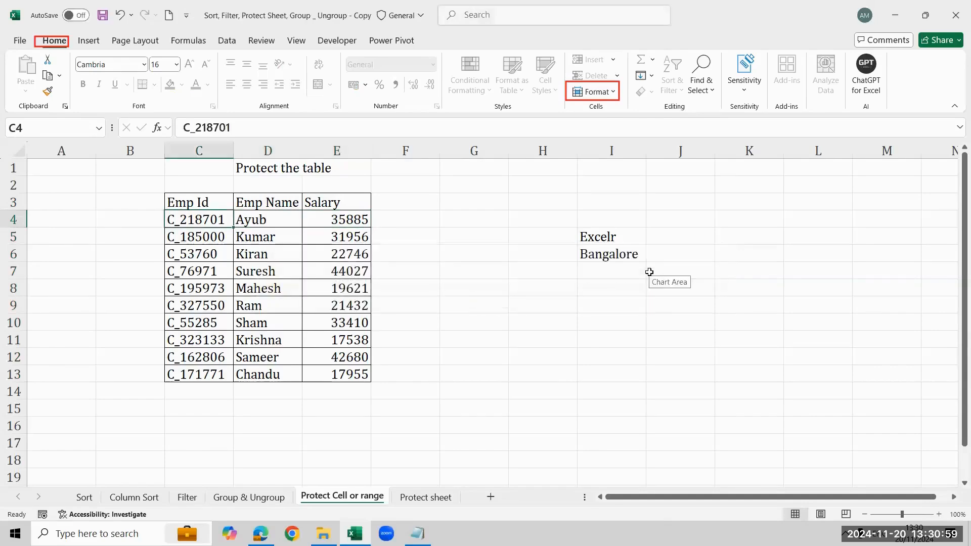
- Examine the locked employee table range C3:E13 against the unlocked cells beside it
key(Up)
key(ctrl+shift+Down)
key(ctrl+shift+Right)
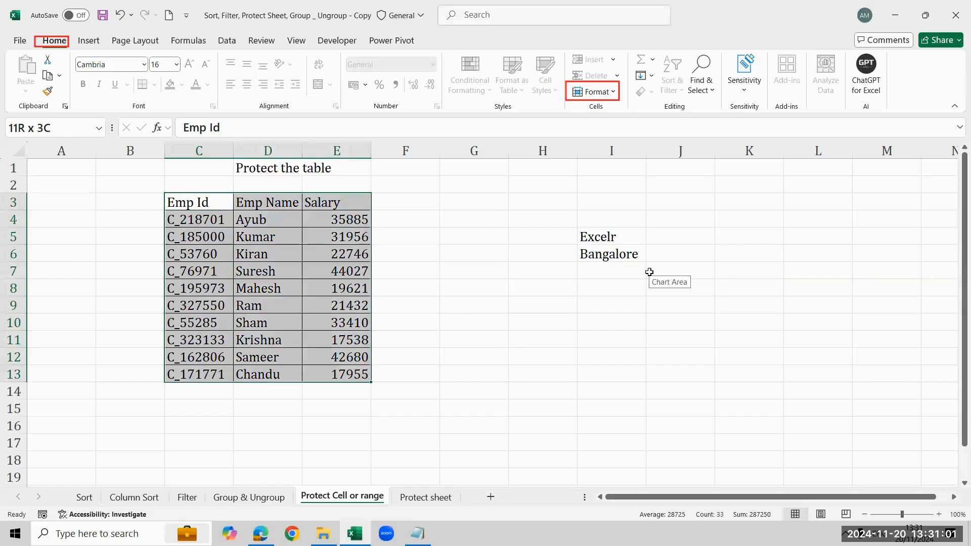
key(Right)
key(Right)
key(Right)
key(Right)
key(Right)
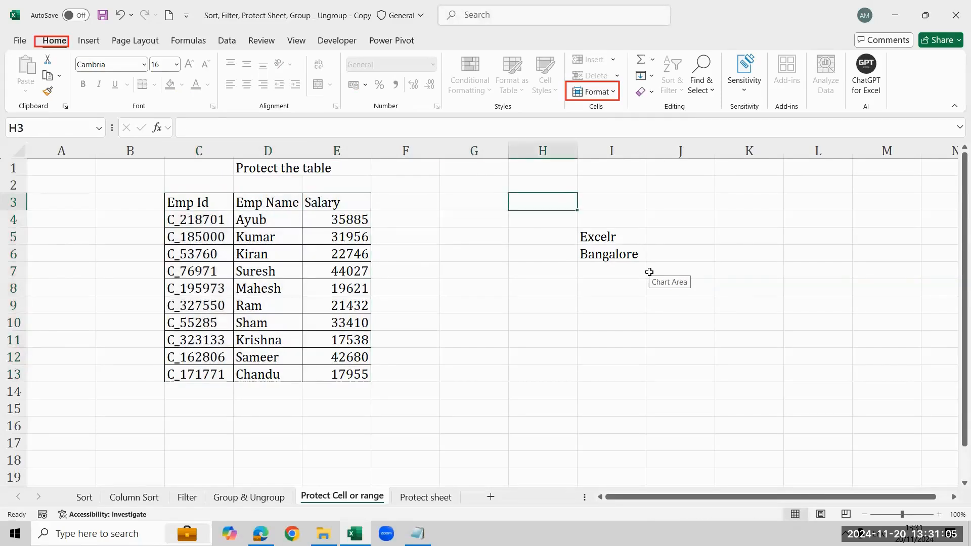
key(Left)
key(Left)
key(Left)
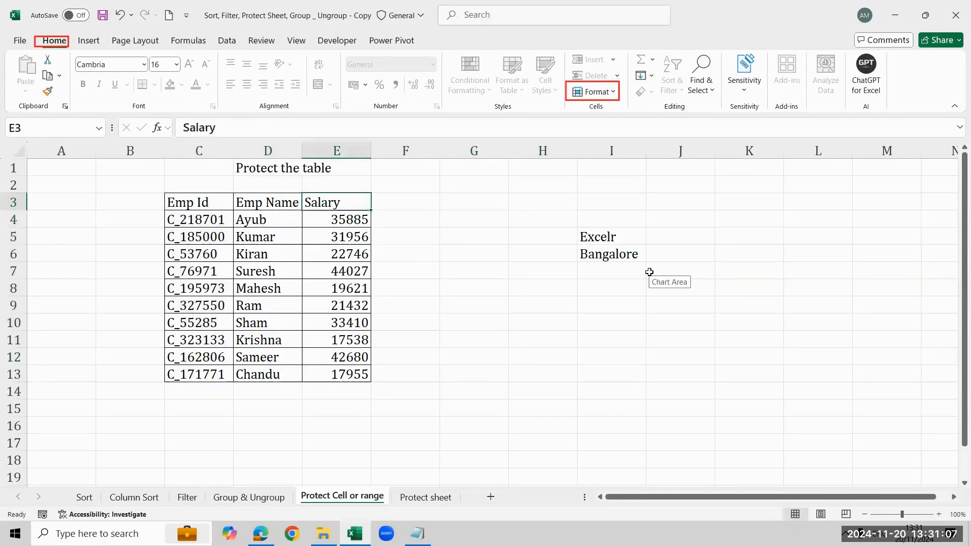
key(Right)
key(Right)
key(Right)
key(Left)
key(Left)
key(Left)
key(Left)
key(Left)
key(ctrl+shift+Down)
key(ctrl+shift+Right)
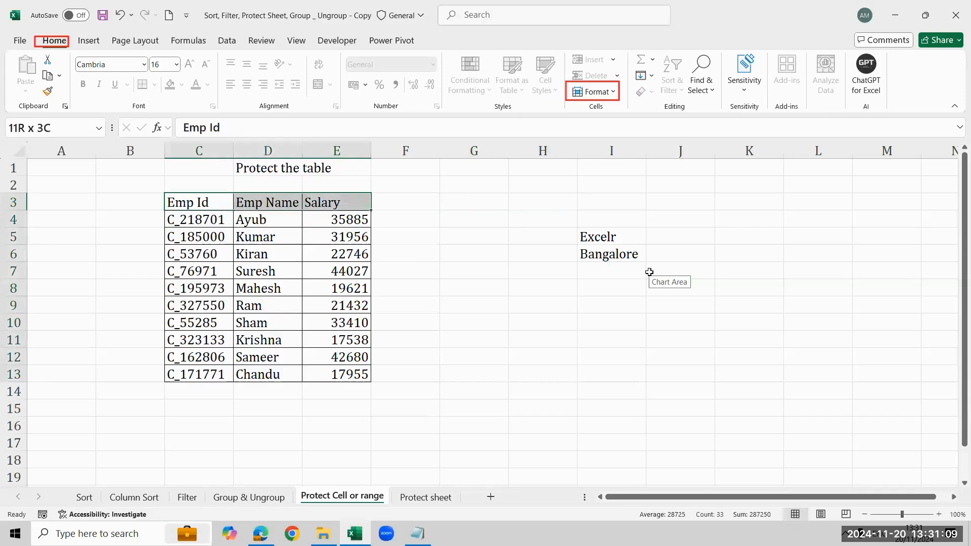
key(Up)
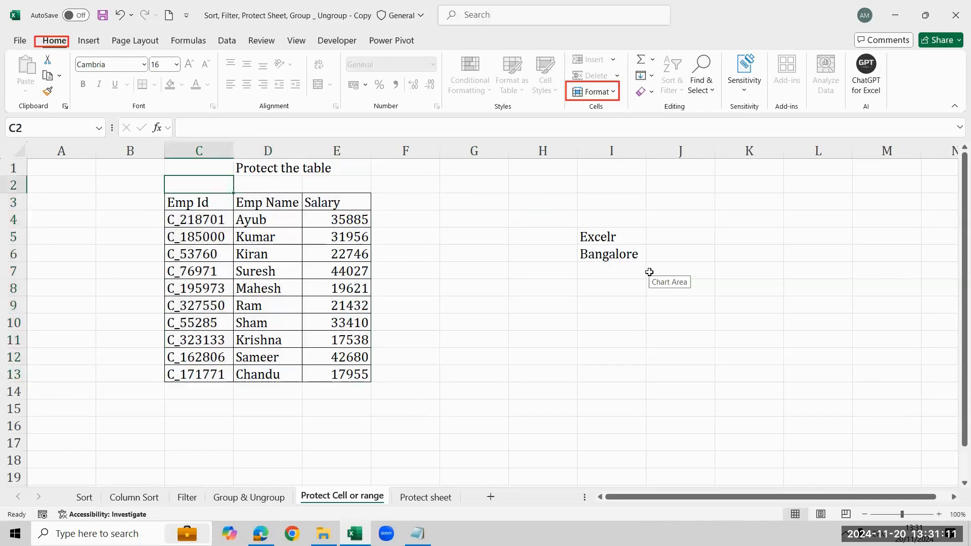
- Undo the Excelr and Bangalore entries and unprotect the worksheet by entering the sheet password
key(ctrl+z)
key(ctrl+z)
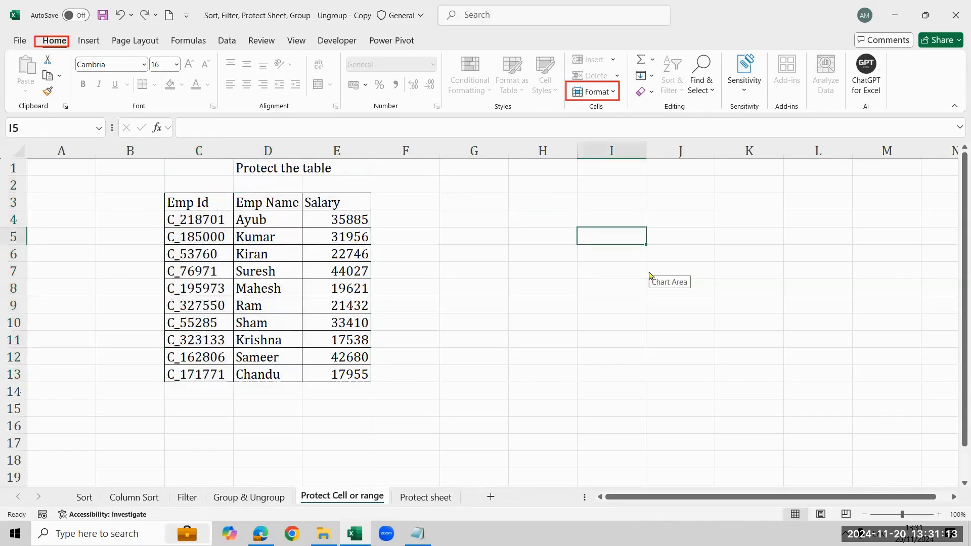
click(602, 92)
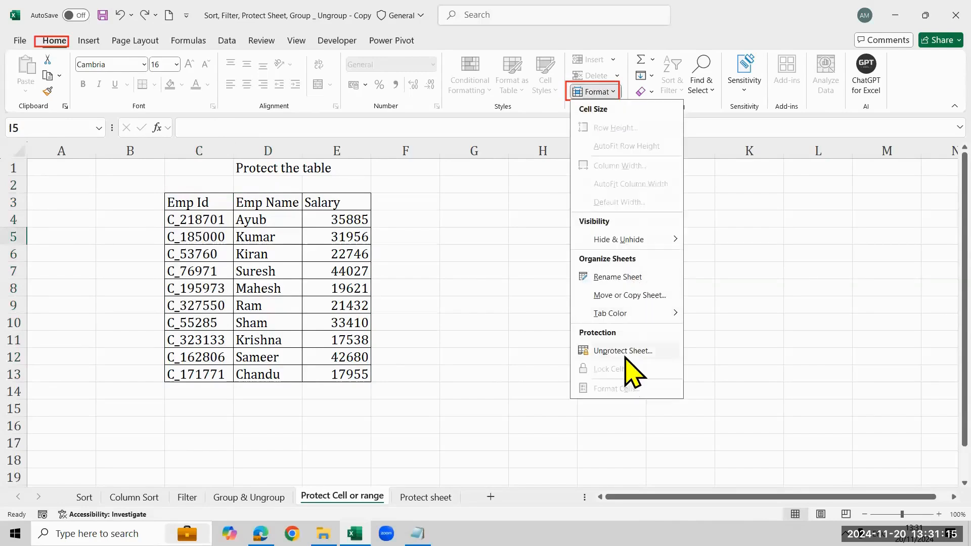
click(623, 351)
text(•)
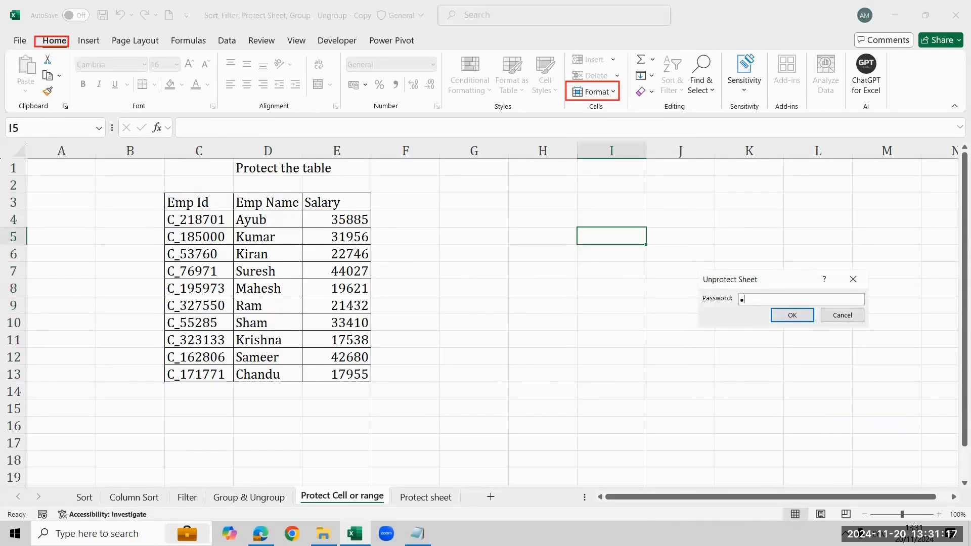
text(•••)
key(Return)
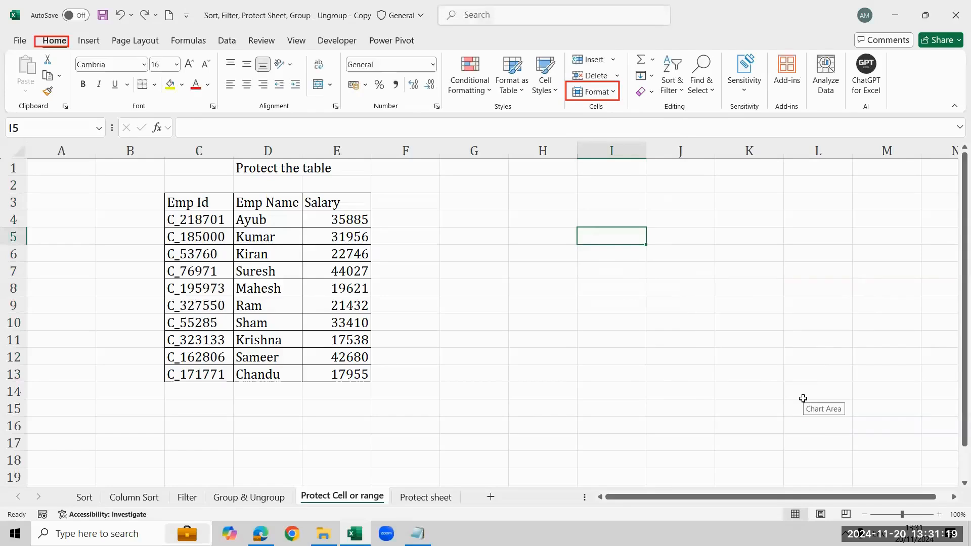
- Select the whole worksheet and switch its Lock Cell setting on and back off, leaving every cell unlocked
key(ctrl+a)
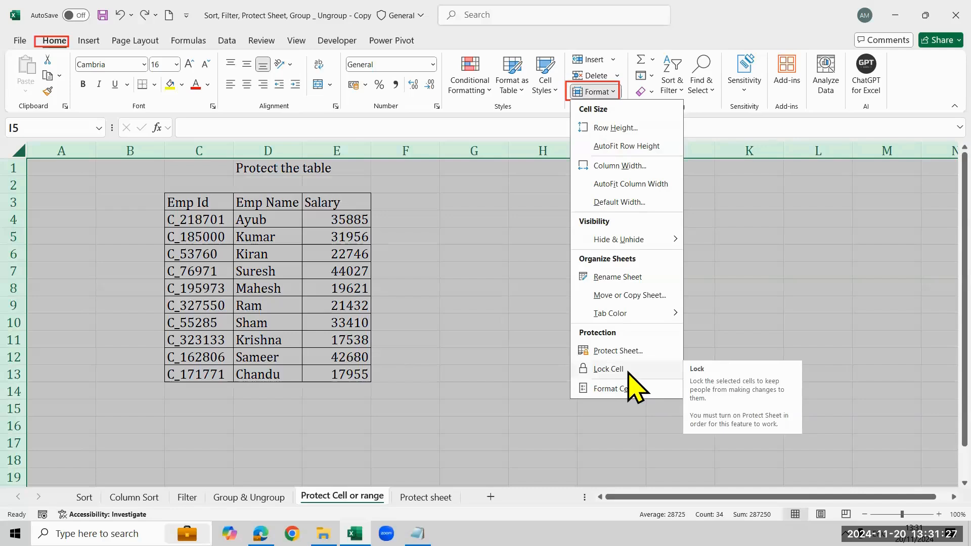
click(629, 373)
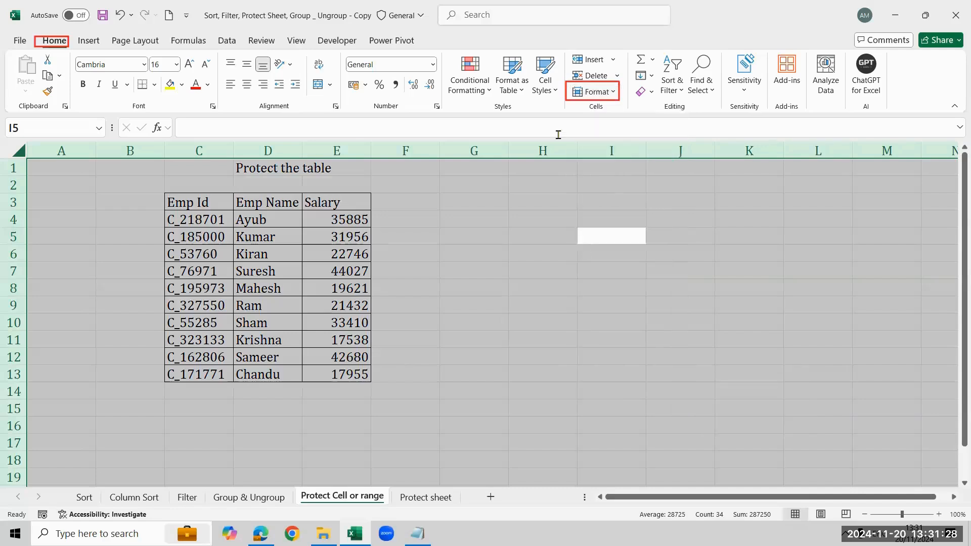
click(608, 97)
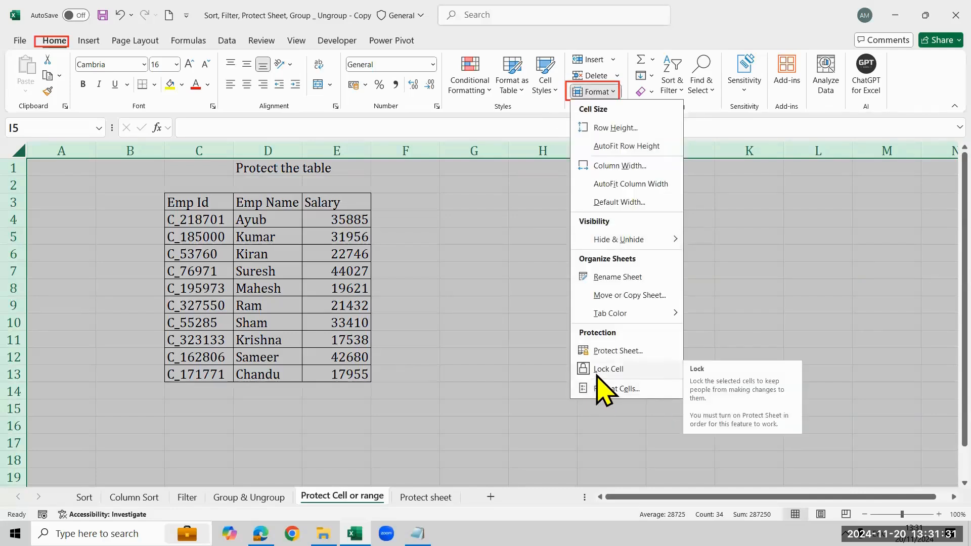
click(599, 373)
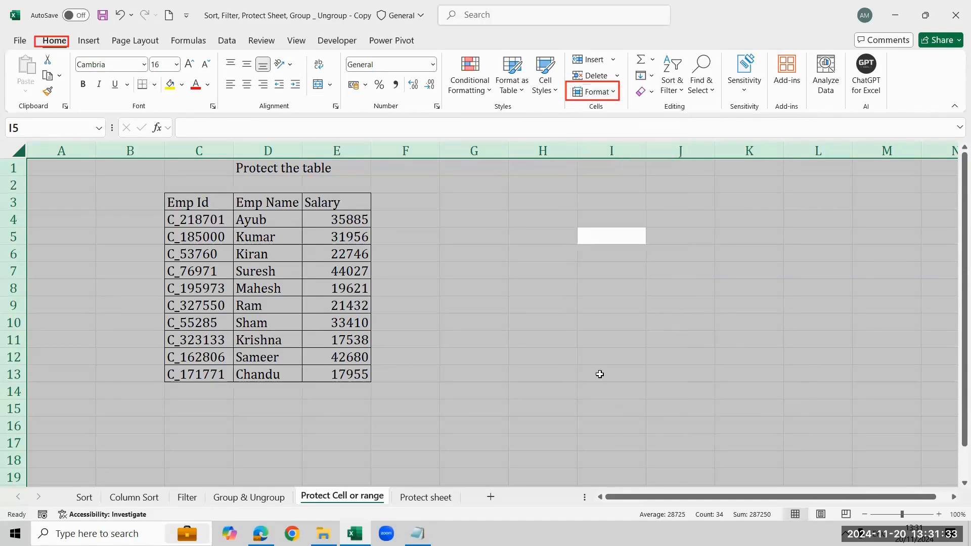
- Turn on Lock Cell for only the employee table range C3:E13
click(193, 209)
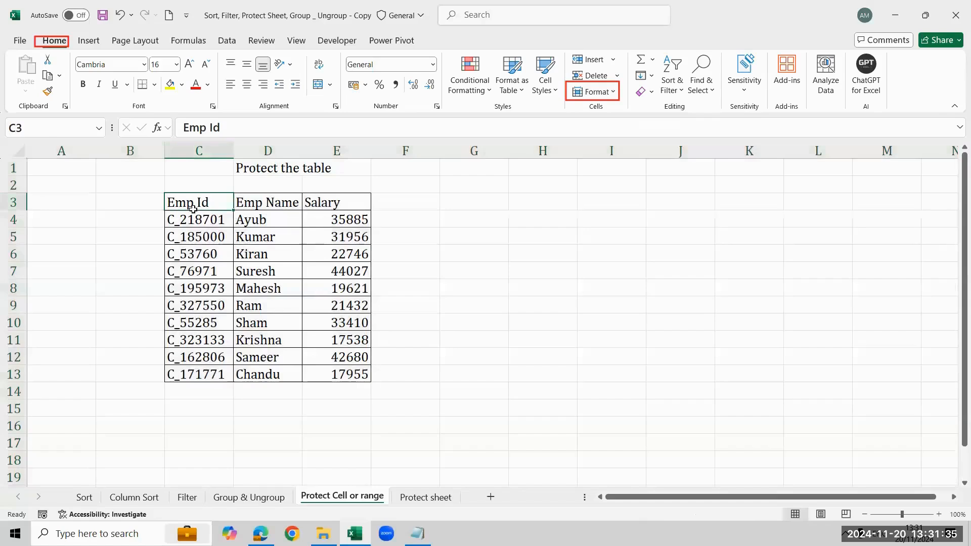
drag(193, 209, 354, 377)
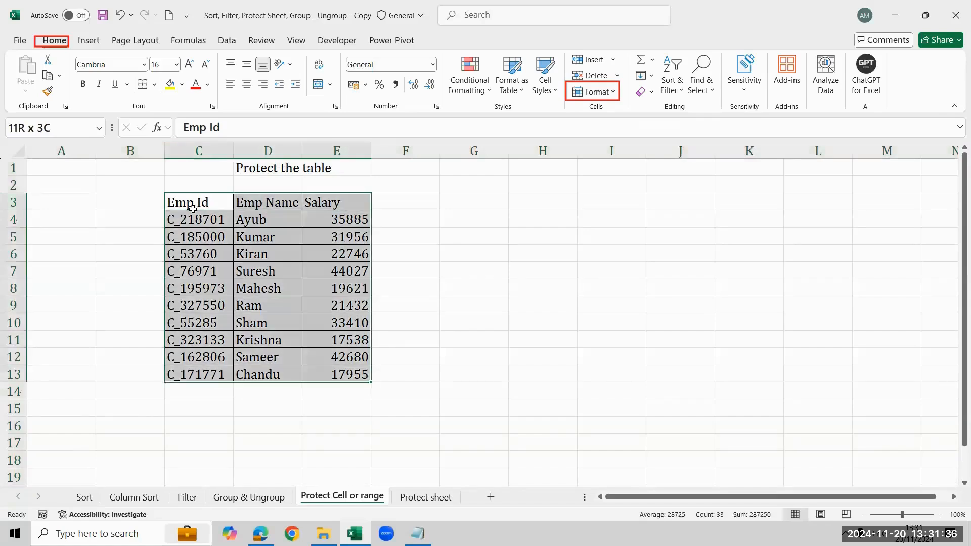
click(599, 92)
click(609, 370)
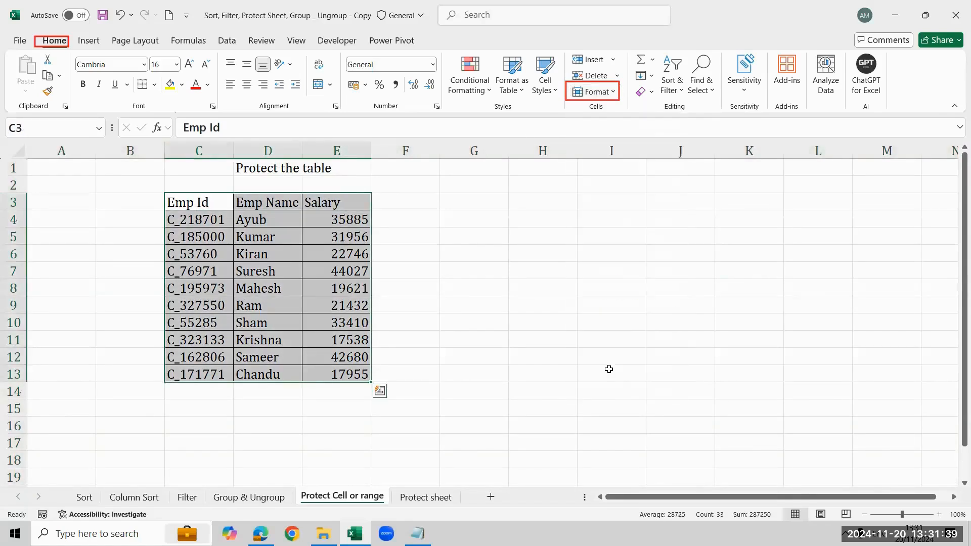
click(614, 91)
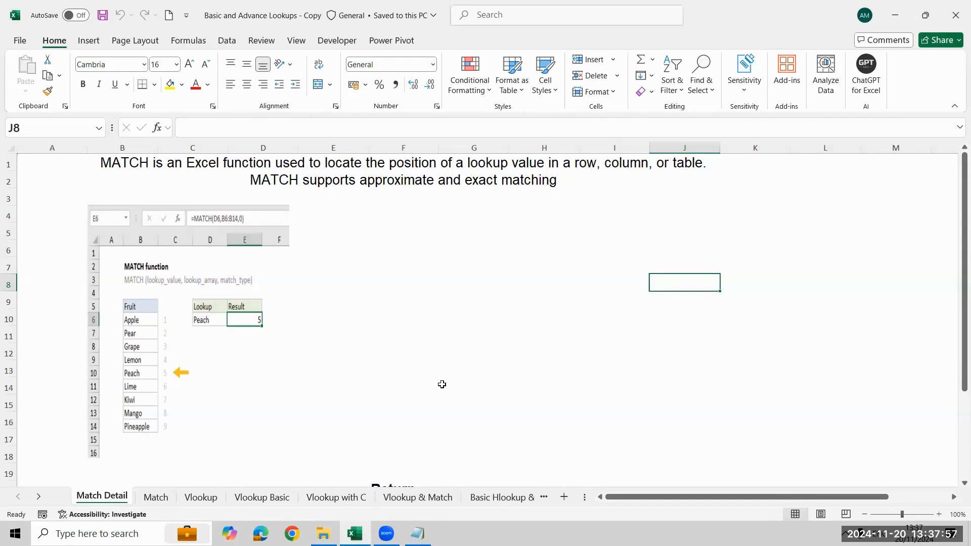
- List the functions Match, Vlookup and Hlookup in cells J5 to J7 of the Match Detail sheet
key(Up)
key(Up)
key(Up)
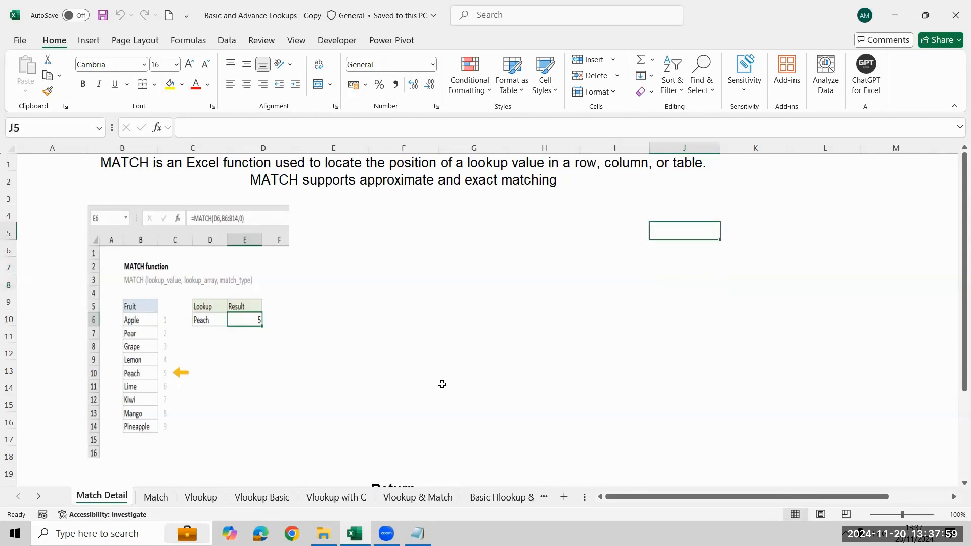
key(Left)
key(Right)
text(Match)
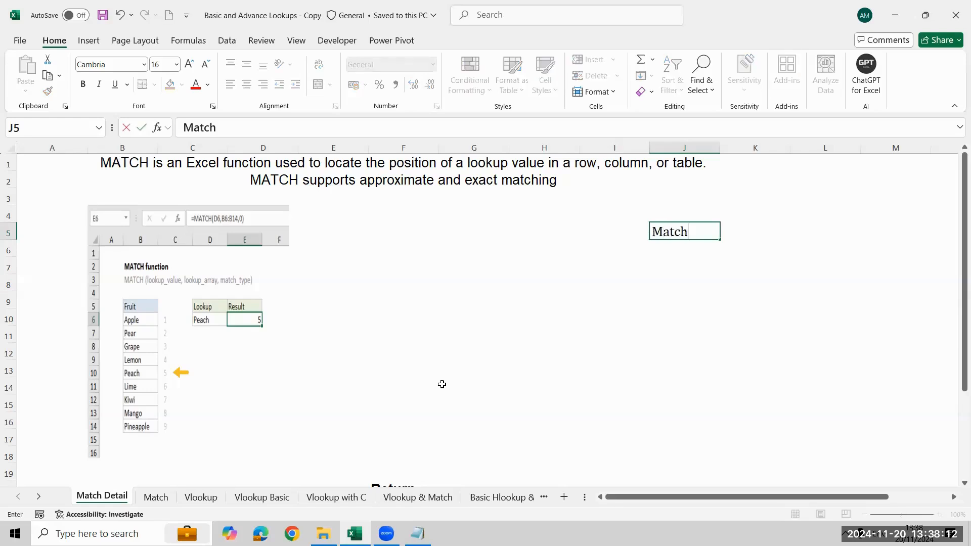
key(Return)
text(Vlookup)
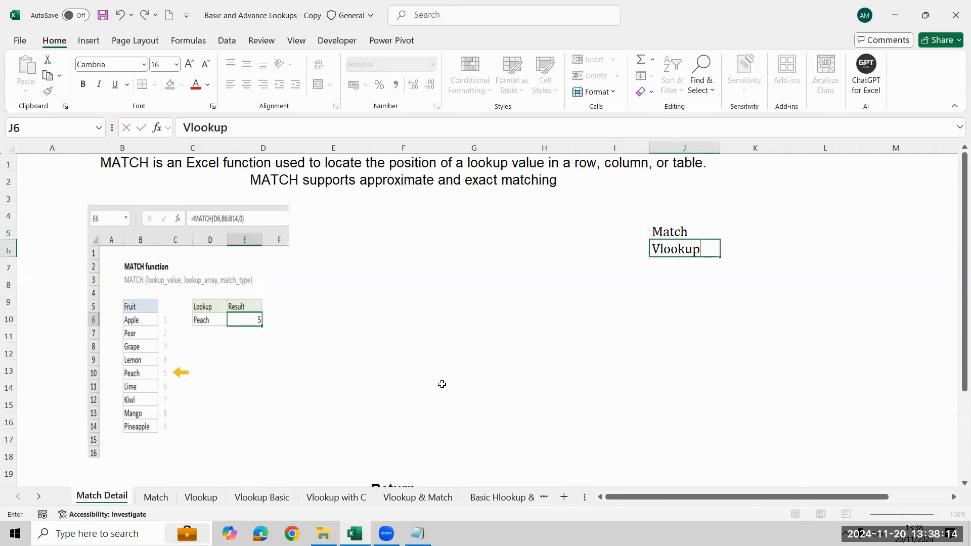
key(Return)
text(Hl)
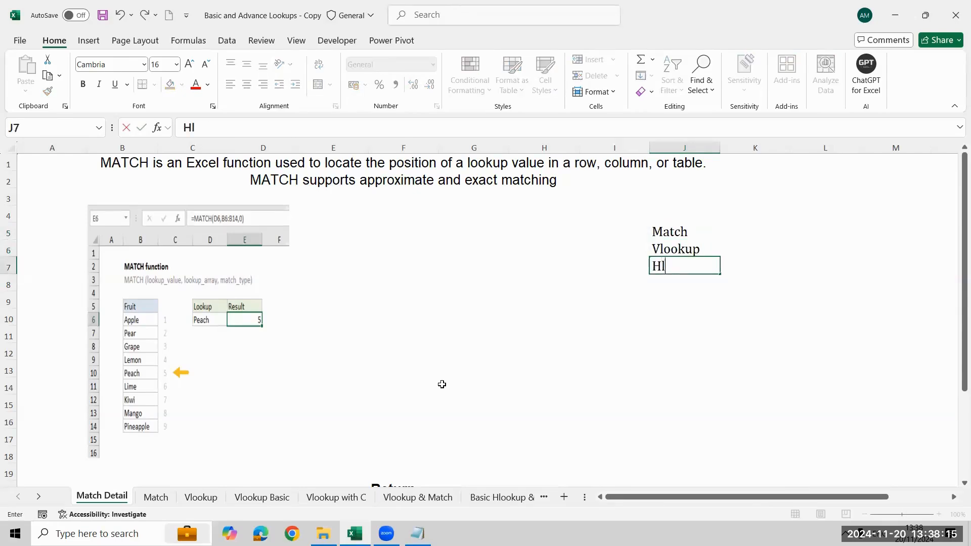
text(ookup)
key(Return)
- Continue the function list with Index, Offset, lookup and Xlookup in cells J8 to J11
text(Index)
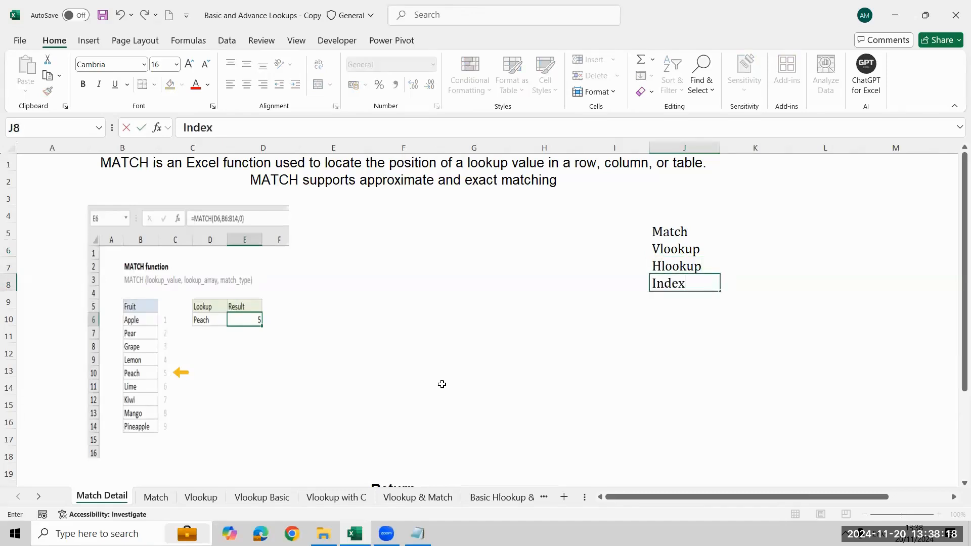
key(Return)
text(Offset)
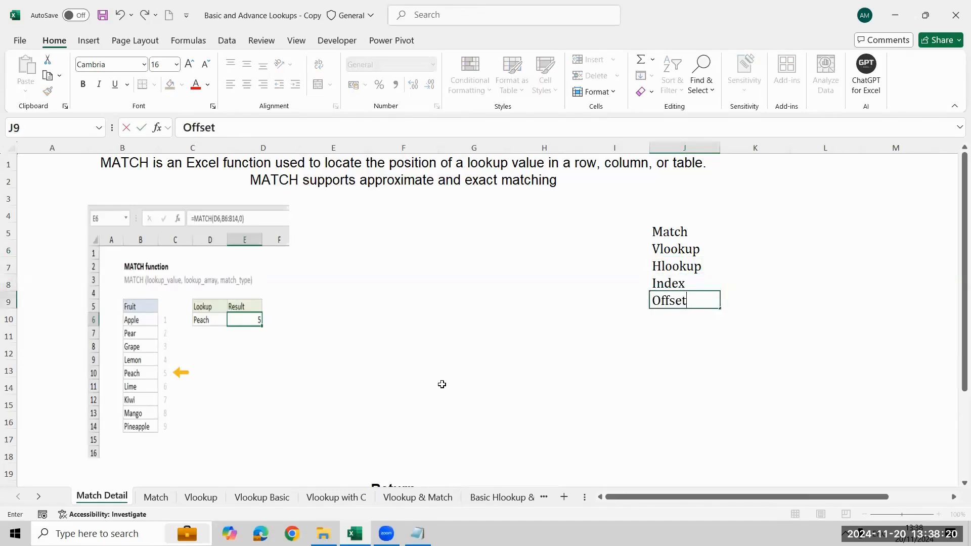
key(Return)
key(Up)
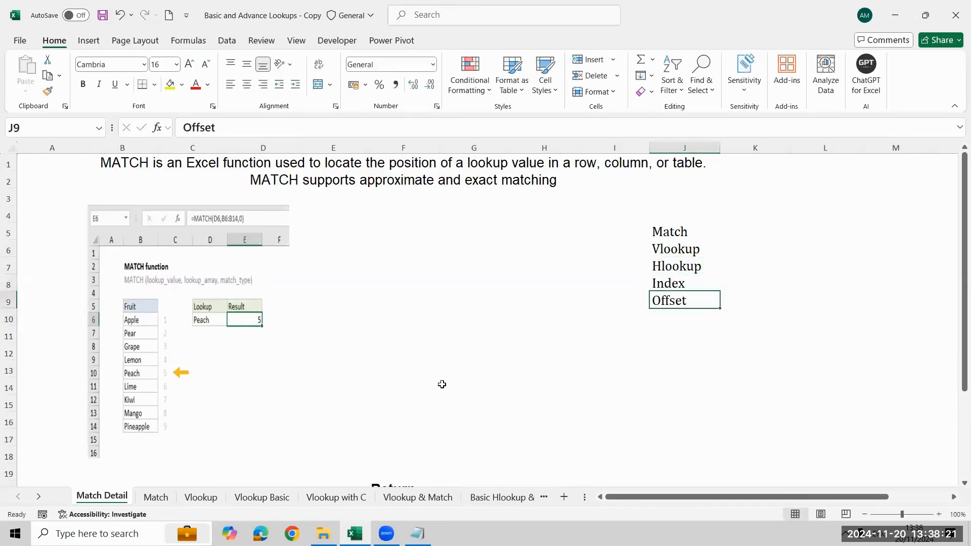
key(Down)
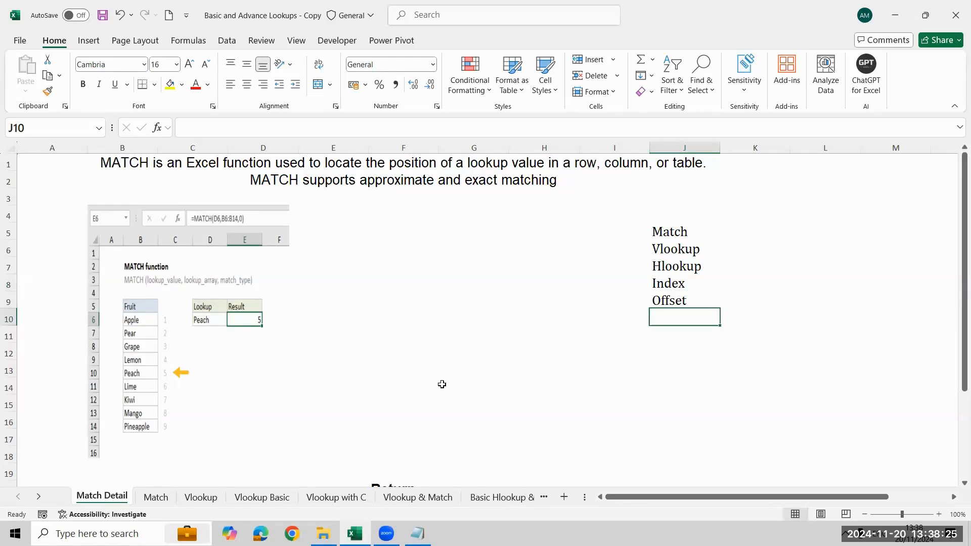
text(lookup)
key(Return)
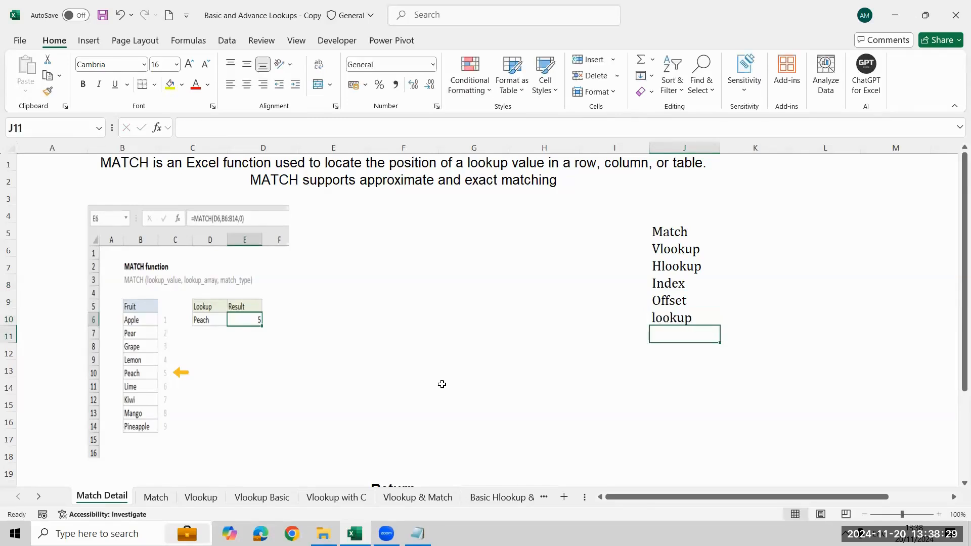
text(Xlook)
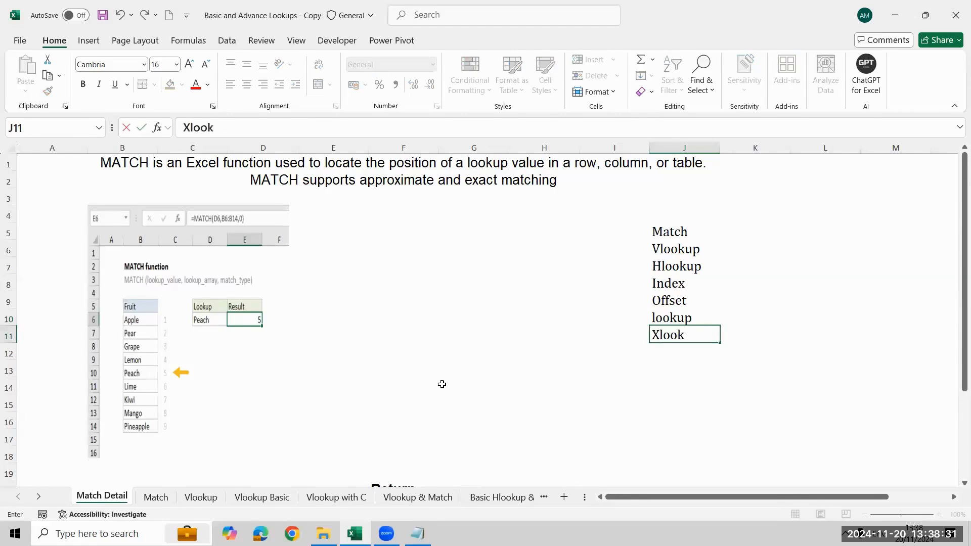
text(up)
key(Return)
- Fill the Offset, lookup and Xlookup cells J9:J11 with yellow
key(Up)
key(Up)
key(Up)
key(shift+Down)
key(shift+Down)
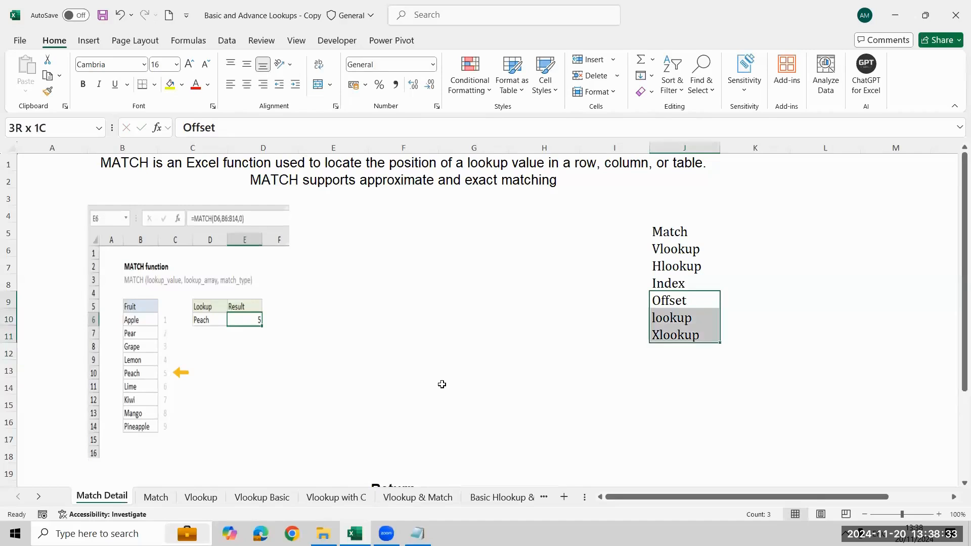
click(170, 86)
- Review the unfilled functions Match through Index by selecting cells J5:J8
key(Up)
key(Up)
key(Up)
key(Up)
key(Up)
key(Down)
key(ctrl+shift+Down)
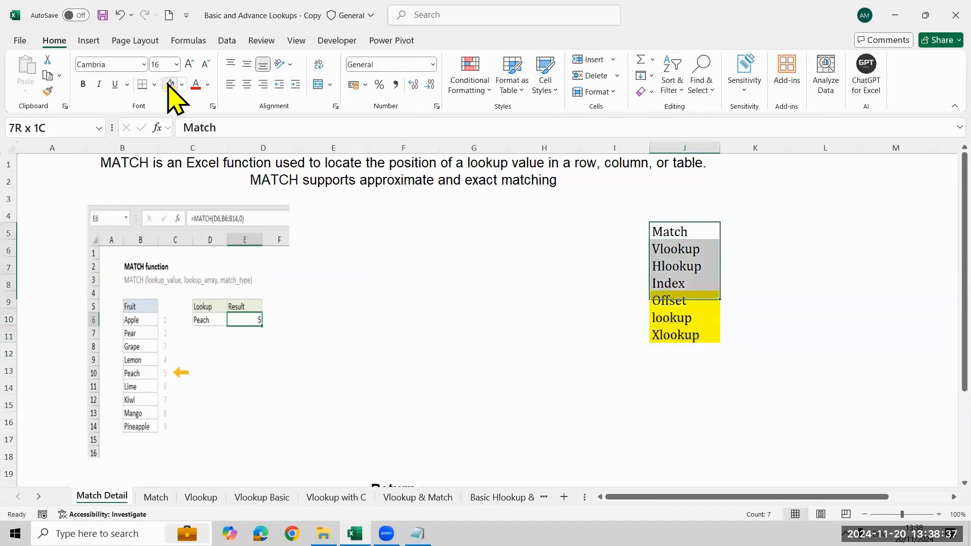
key(shift+Up)
key(shift+Up)
key(shift+Up)
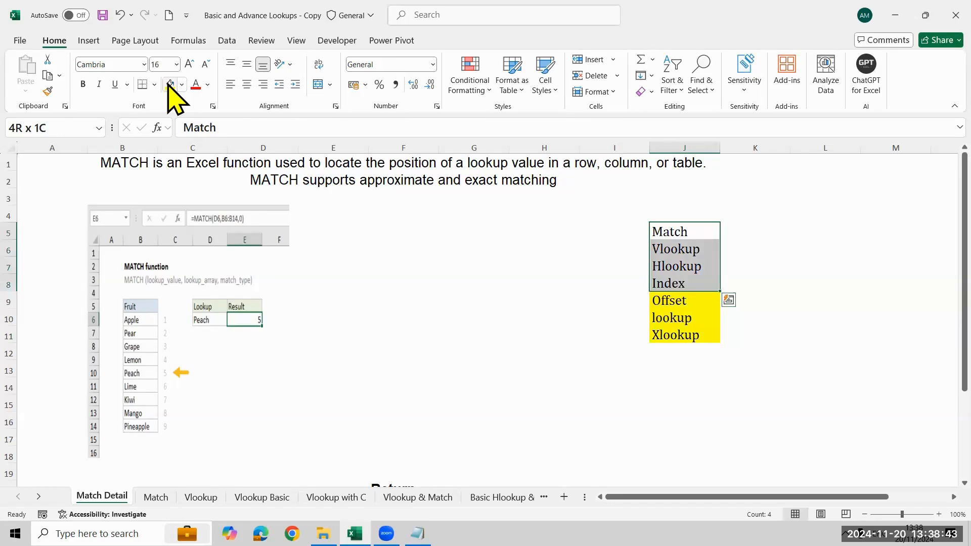
- Add Indirect to the function list in cell J12 and fill that cell with yellow
key(ctrl+Down)
key(Down)
text(In)
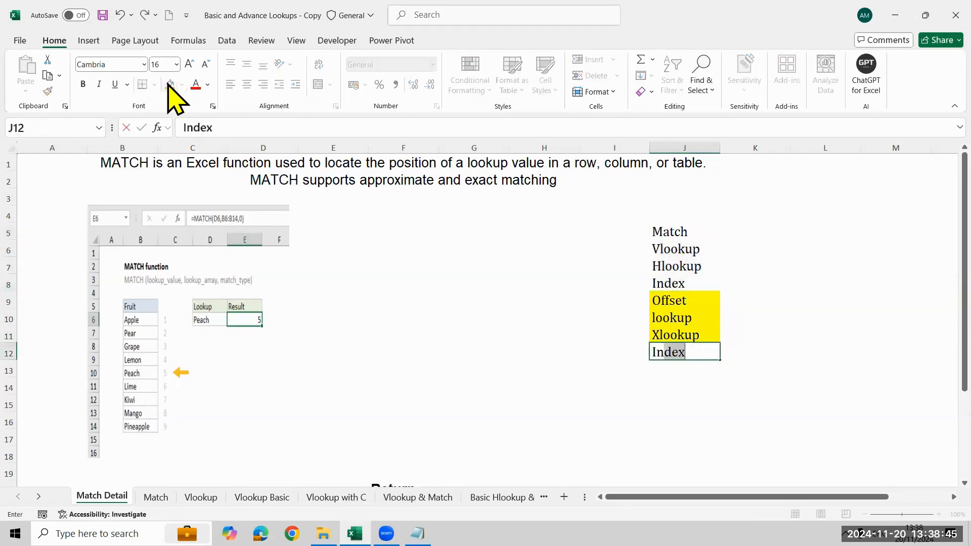
text(direct)
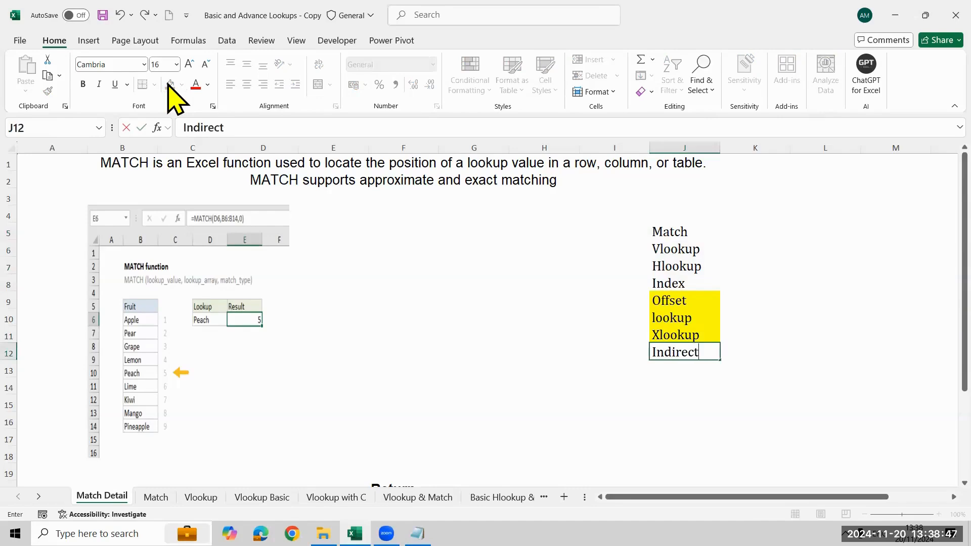
key(Return)
key(Up)
key(ctrl+shift+Up)
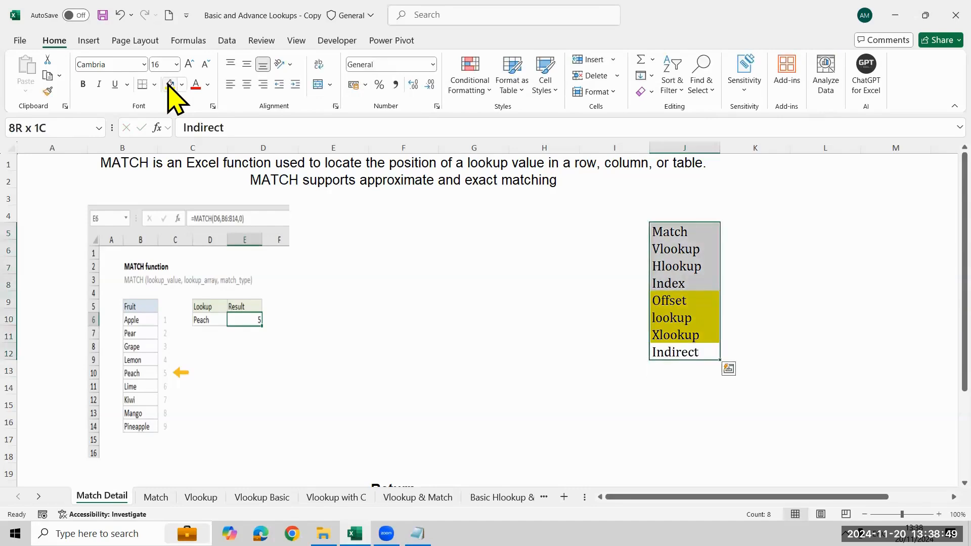
key(Down)
key(Up)
click(169, 85)
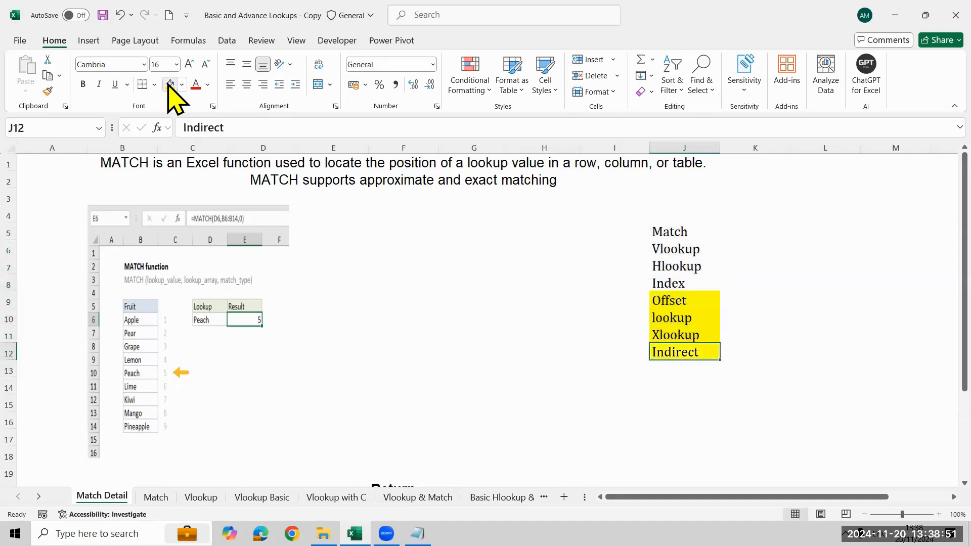
- Go back over the four unfilled functions from Index up to Match, ending on cell J5
key(Up)
key(Up)
key(Up)
key(Up)
key(Up)
key(Down)
key(shift+Up)
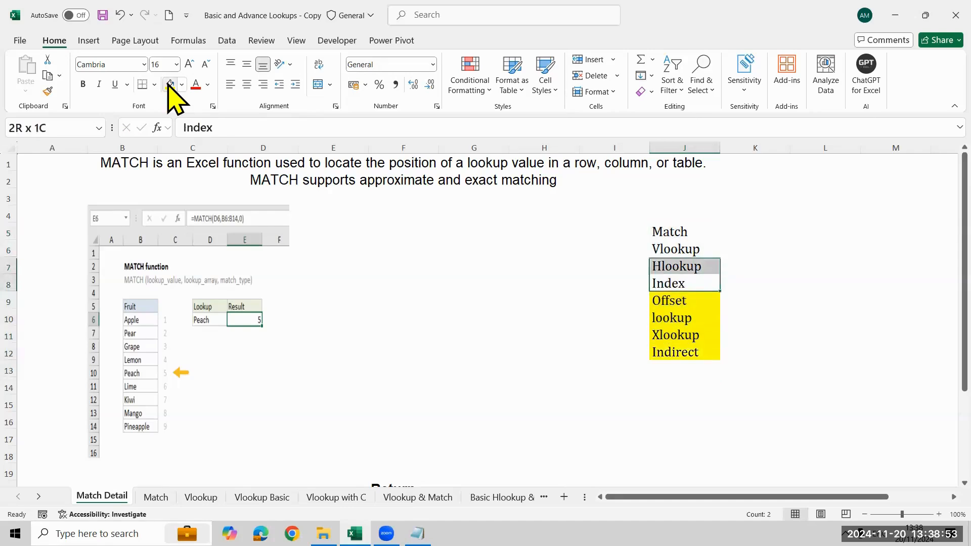
key(shift+Up)
key(shift+Up)
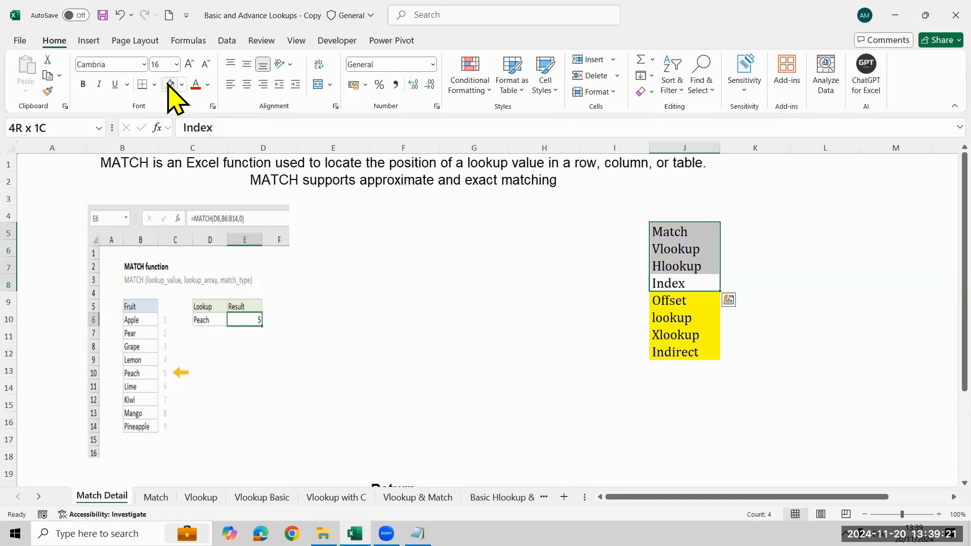
key(Up)
key(Up)
key(Up)
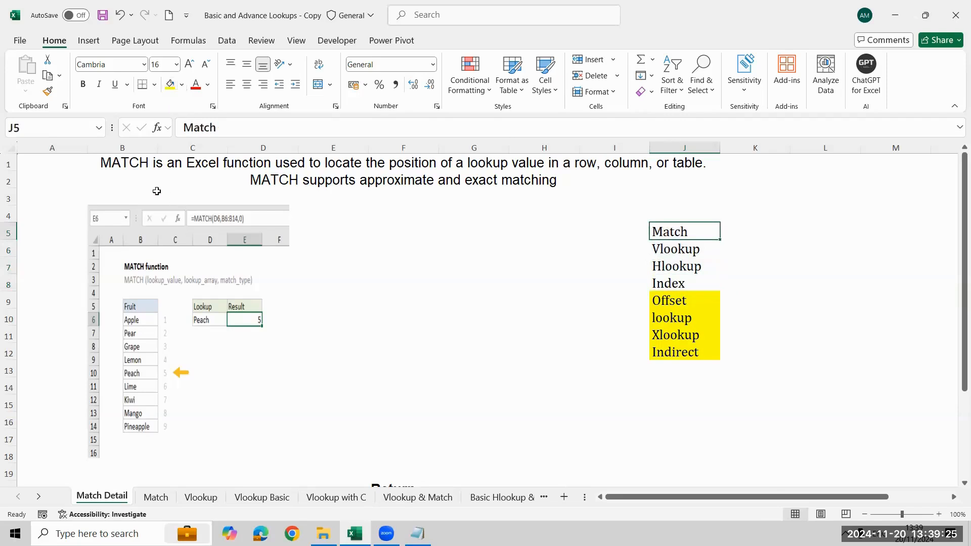
- Enter the heading City in cell M3, in the blank area beyond the function list
click(368, 174)
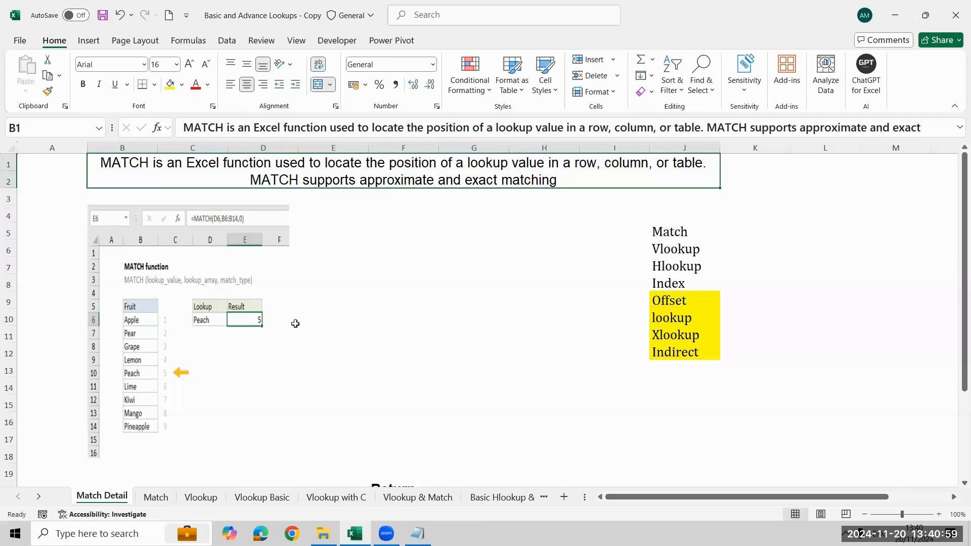
key(Right)
key(Right)
key(Right)
key(Right)
key(Right)
key(Right)
key(Right)
key(Right)
key(Right)
key(Right)
key(Right)
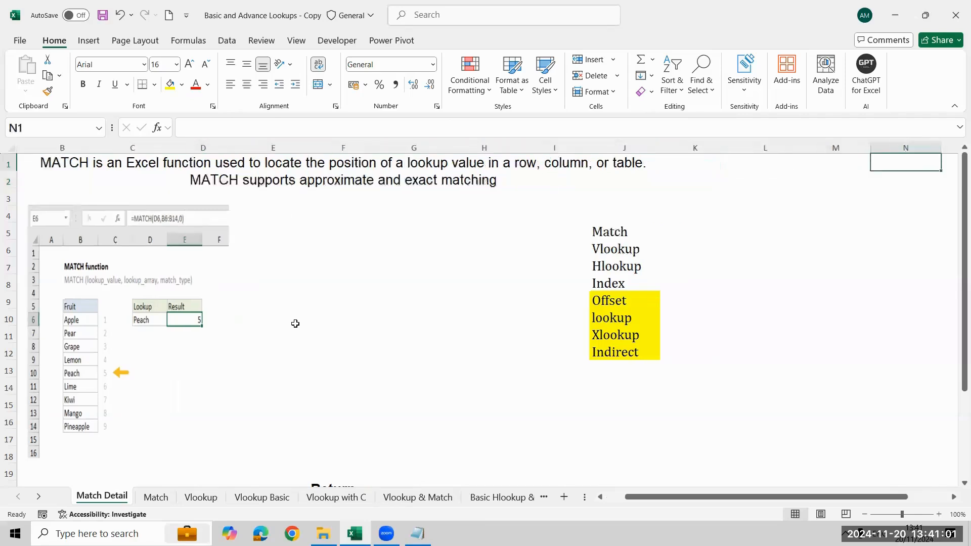
key(Right)
key(Left)
key(Left)
key(Left)
key(Left)
key(Left)
key(Left)
key(Left)
key(Left)
key(Left)
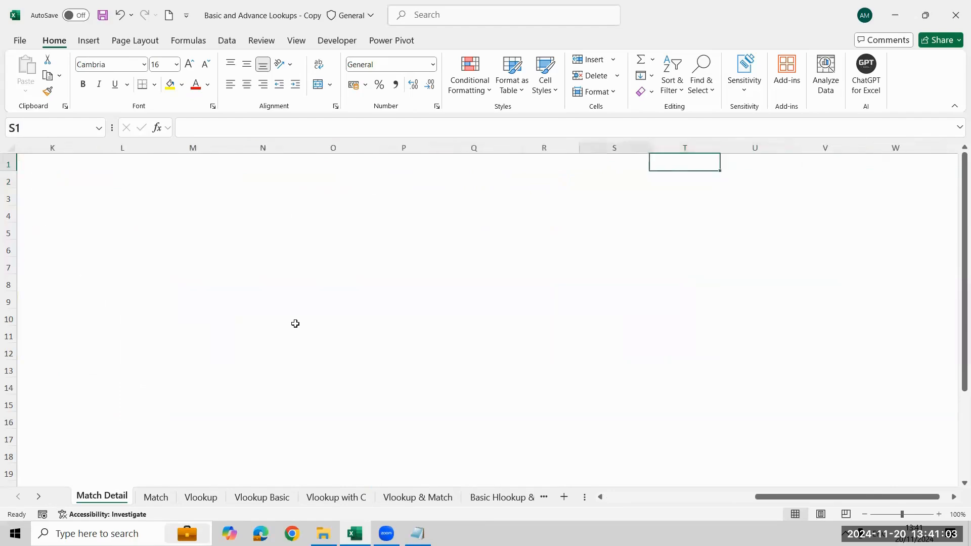
key(Down)
key(Down)
key(shift+Right)
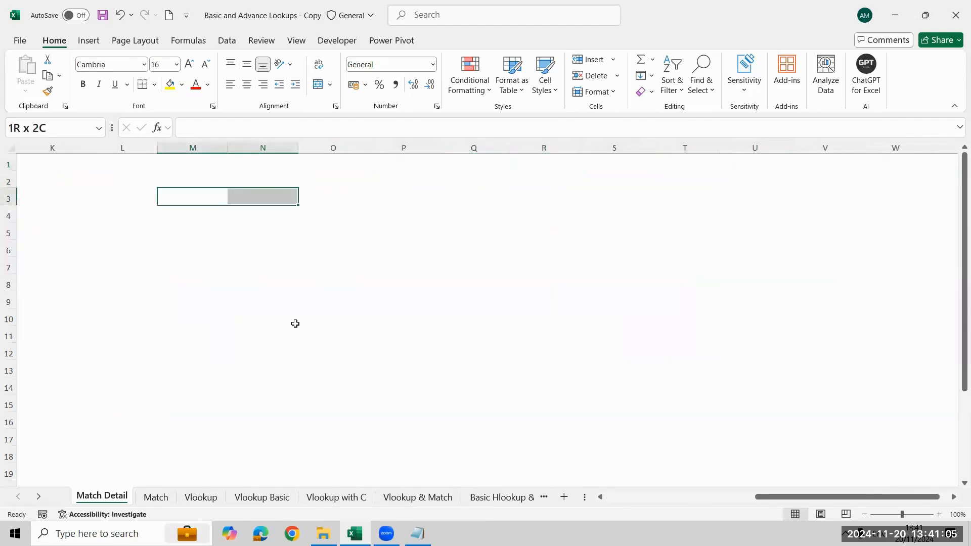
key(shift+Left)
key(Right)
key(Left)
text(City)
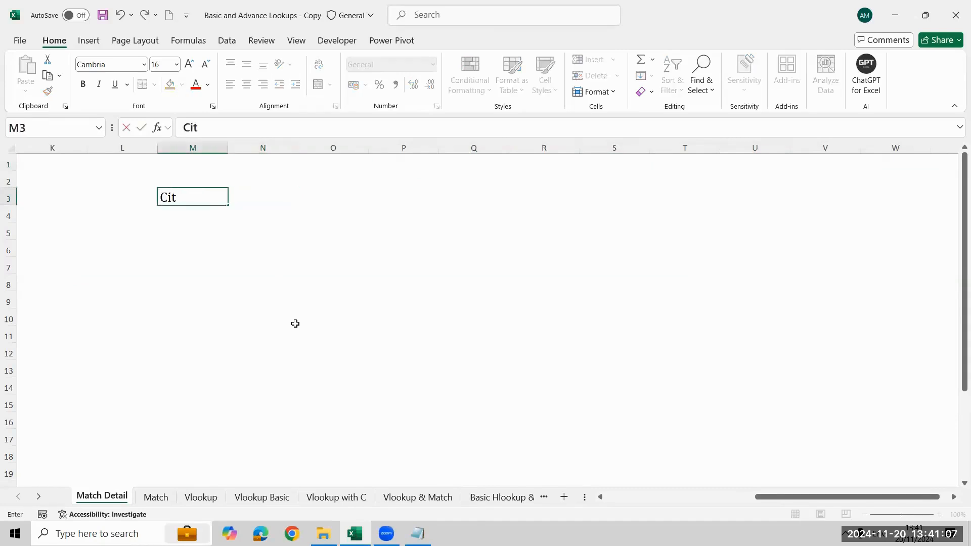
key(Return)
- List Bangalore and Mysore below the City heading in cells M4 and M5
text(Bangalore)
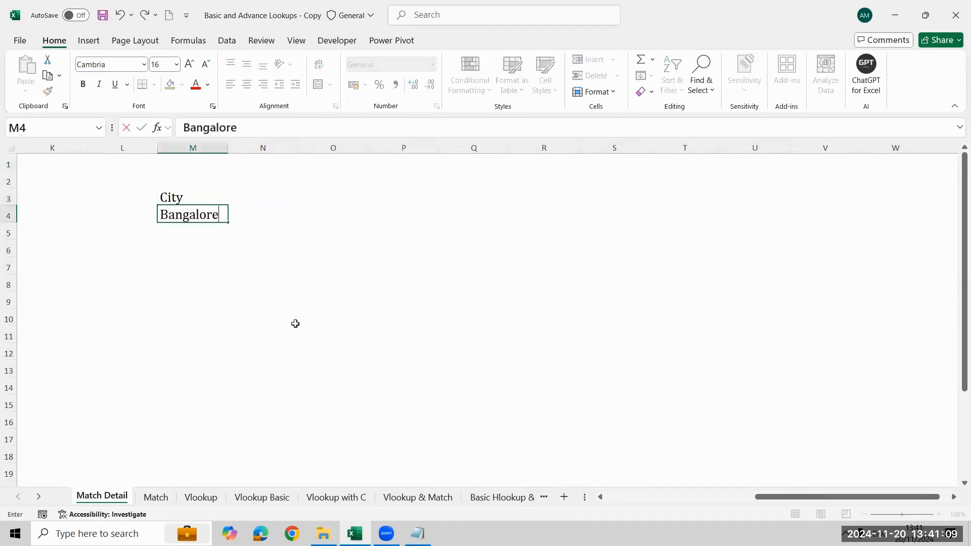
key(Return)
text(Mysrore)
key(Return)
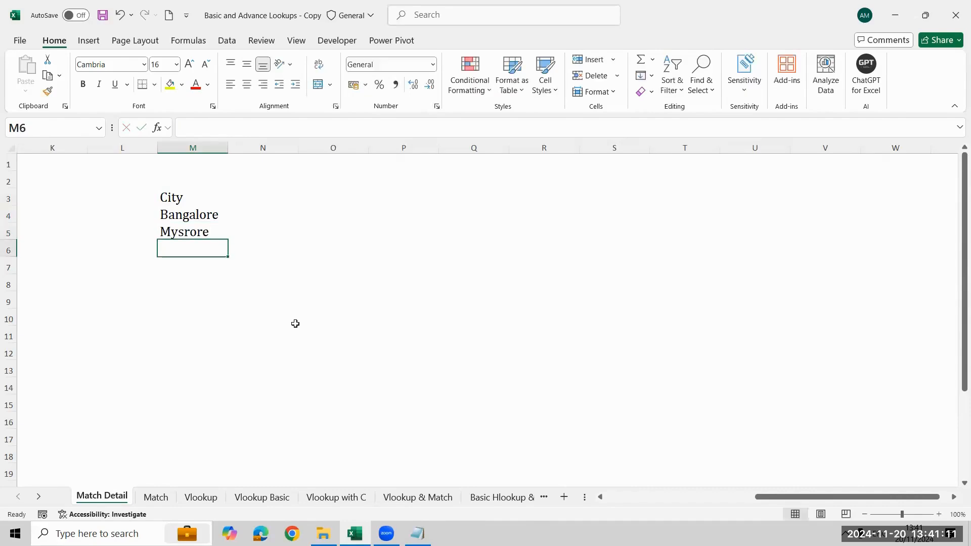
key(Up)
key(F2)
key(BackSpace)
key(BackSpace)
key(BackSpace)
key(BackSpace)
text(ore)
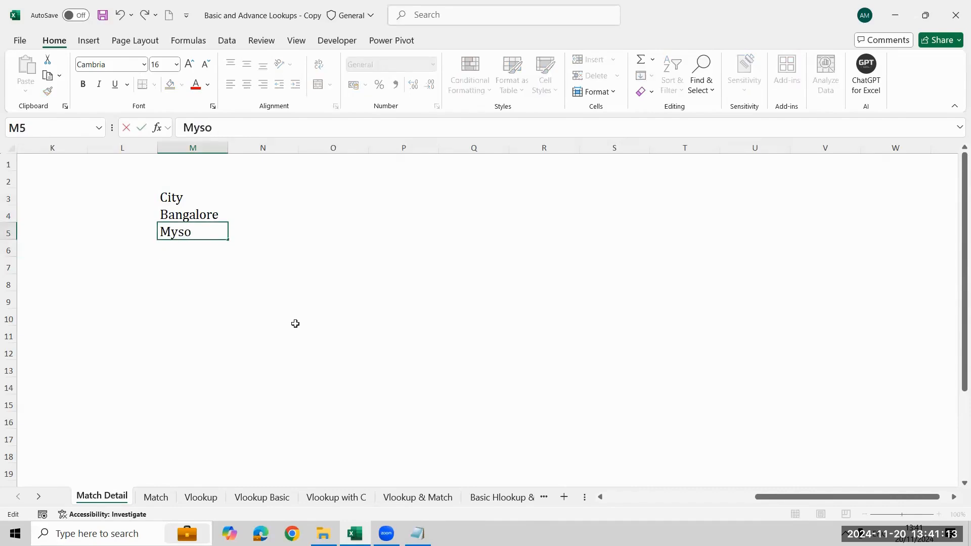
key(Return)
- Continue the city list with Chennai, Mumbai and Pune in cells M6 to M8
text(Chennai)
key(Return)
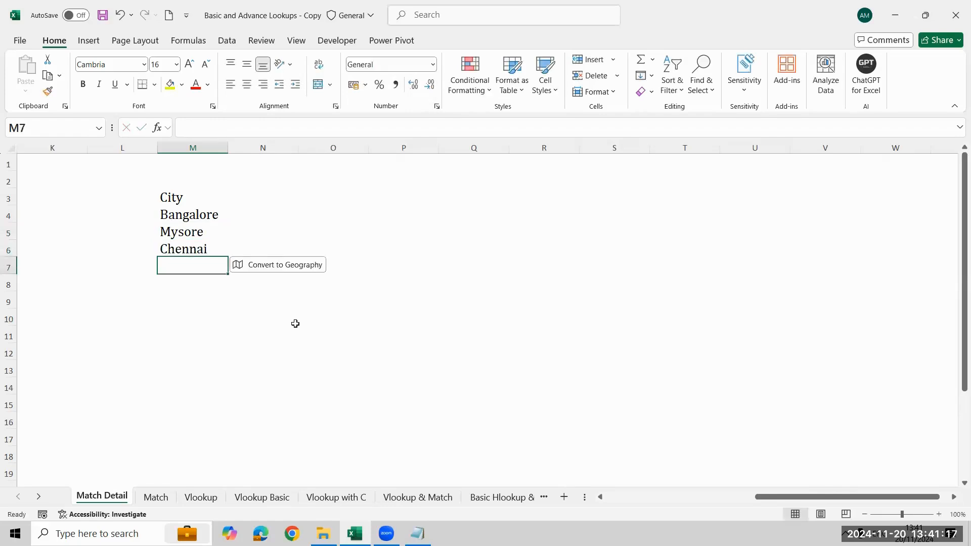
text(Mumbai)
key(Return)
text(Pu)
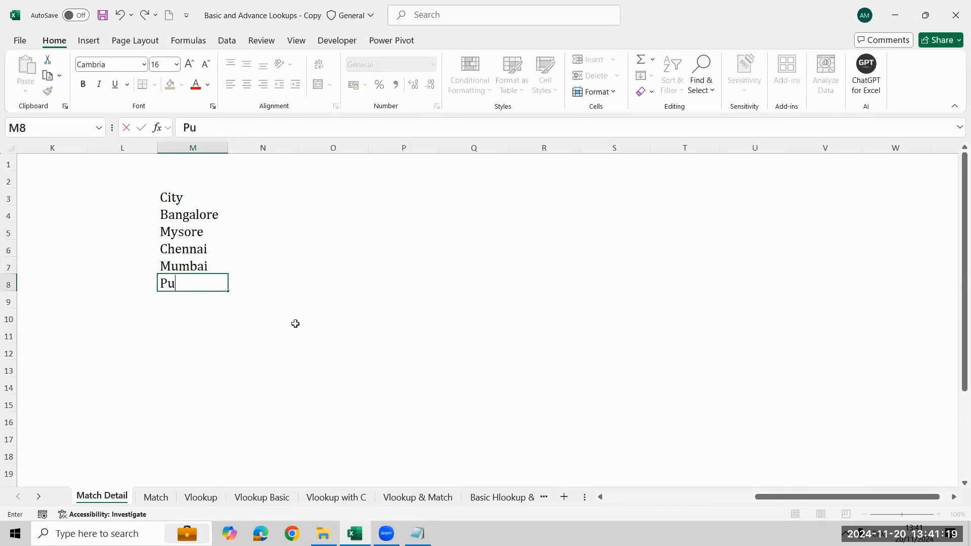
text(ne)
key(ctrl+Return)
- Enter Chennai in cell P5 as the value to look up
key(Up)
key(Up)
key(Up)
key(Up)
key(Up)
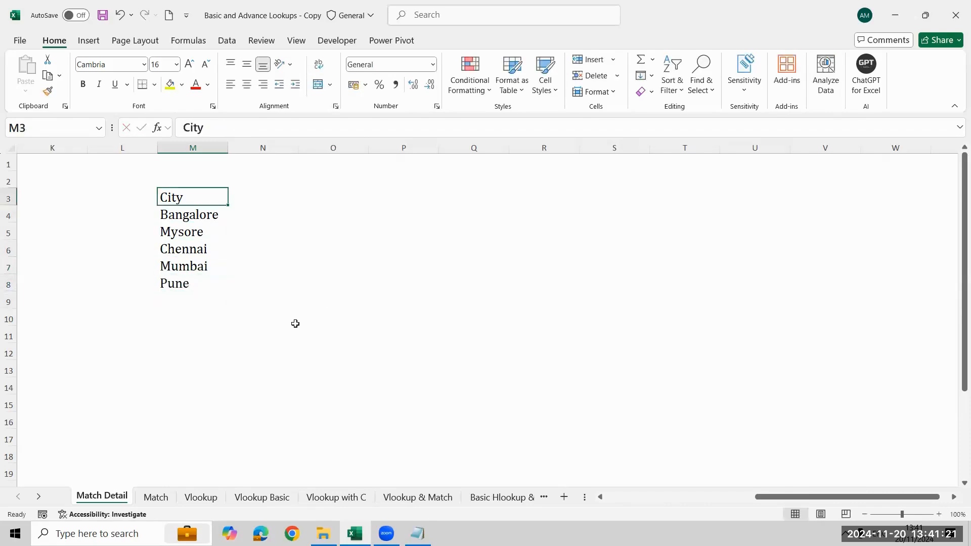
key(Right)
key(Right)
key(Down)
key(Right)
key(Down)
text(B)
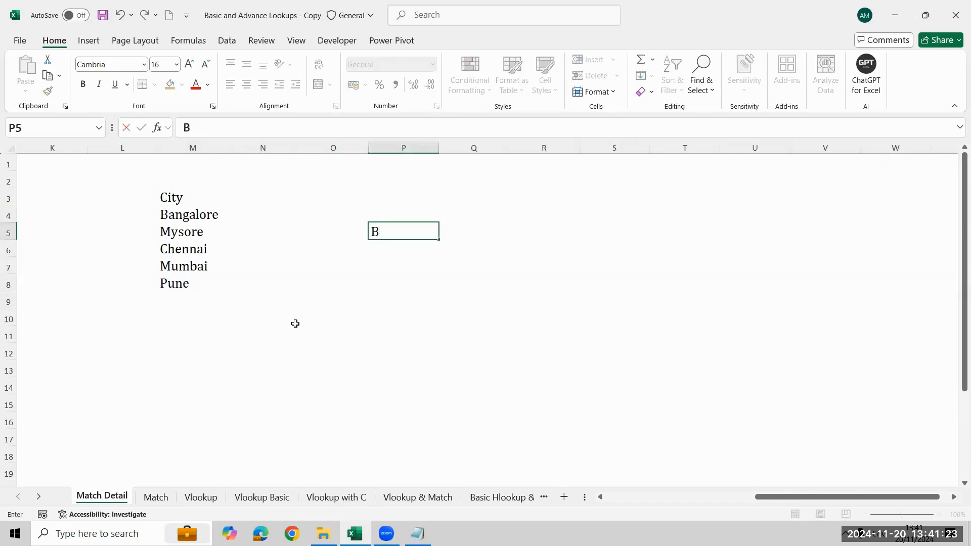
key(BackSpace)
text(Chennai)
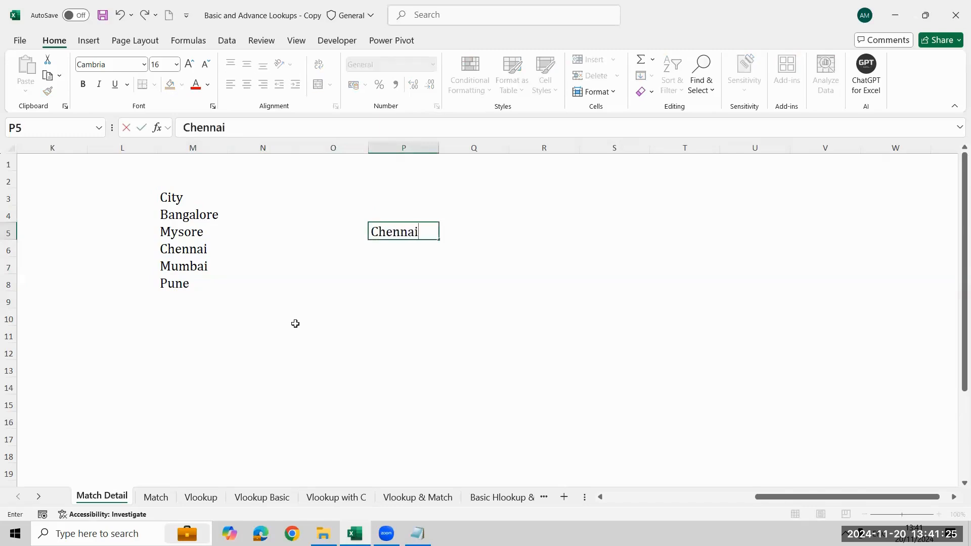
key(Return)
- Apply all borders to the city list in M3:M8
key(Left)
key(Left)
key(Left)
key(Up)
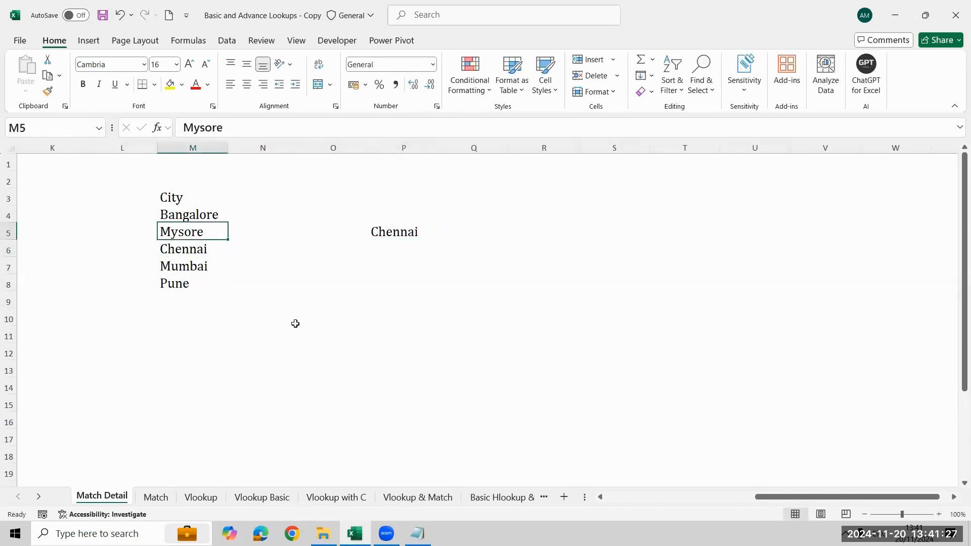
key(Up)
key(Up)
key(ctrl+shift+Down)
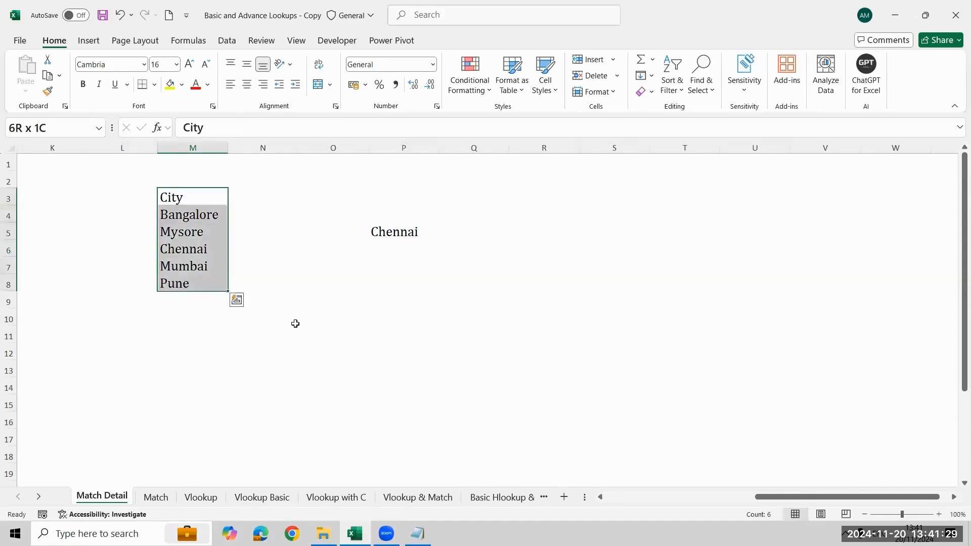
key(alt+h)
key(b)
key(a)
- Fill the City heading cell M3 with yellow
key(Down)
key(Up)
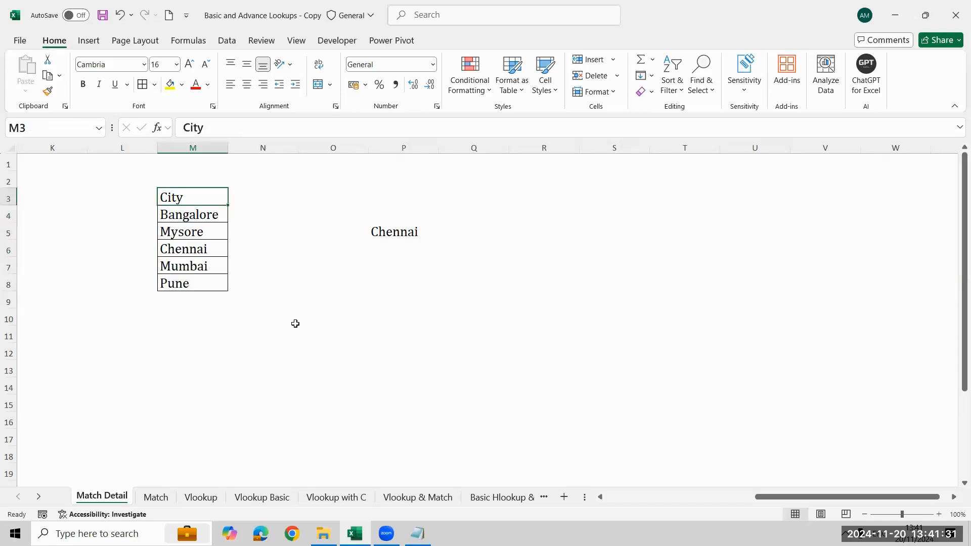
click(169, 86)
- Review the city list in M3:M8 and the lookup value in cell P5
key(ctrl+shift+Down)
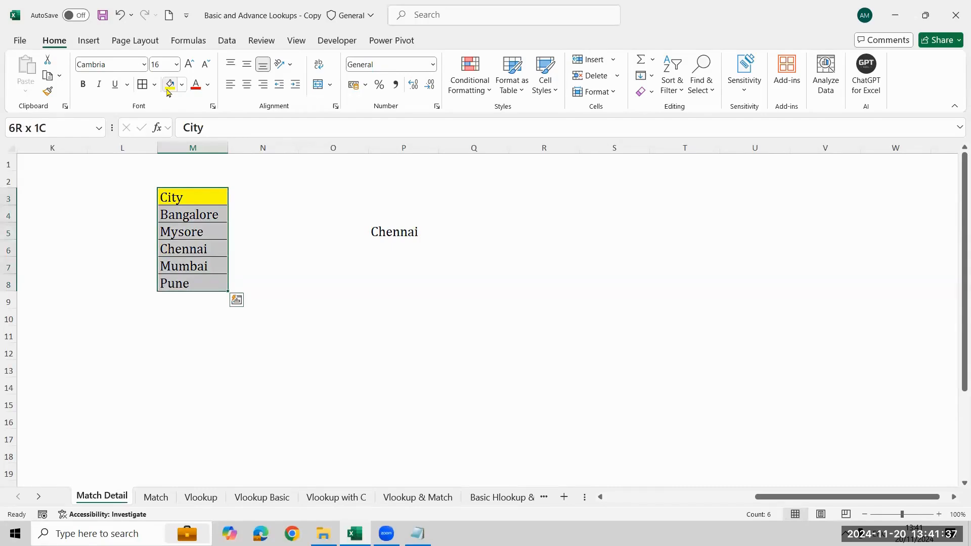
key(Right)
key(Right)
key(Down)
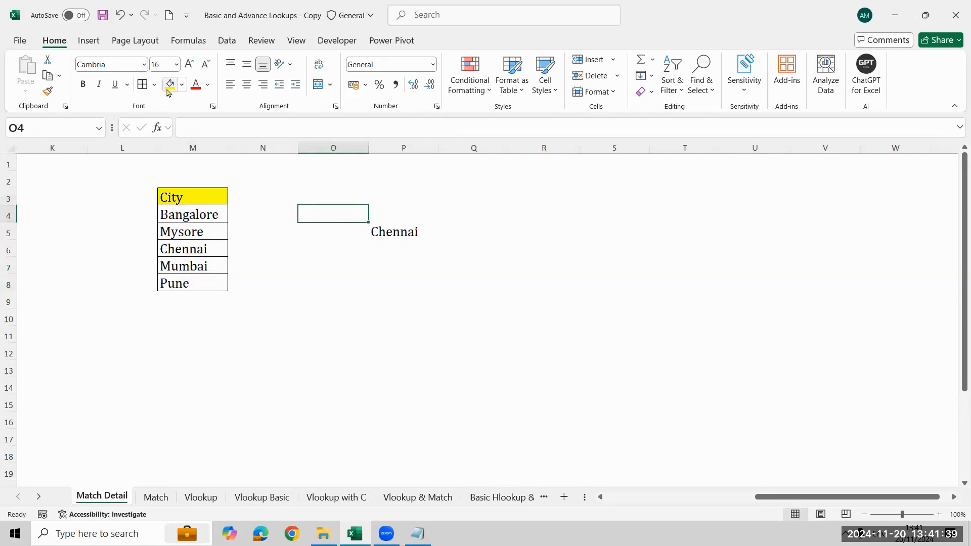
key(Down)
key(Right)
key(Right)
key(Left)
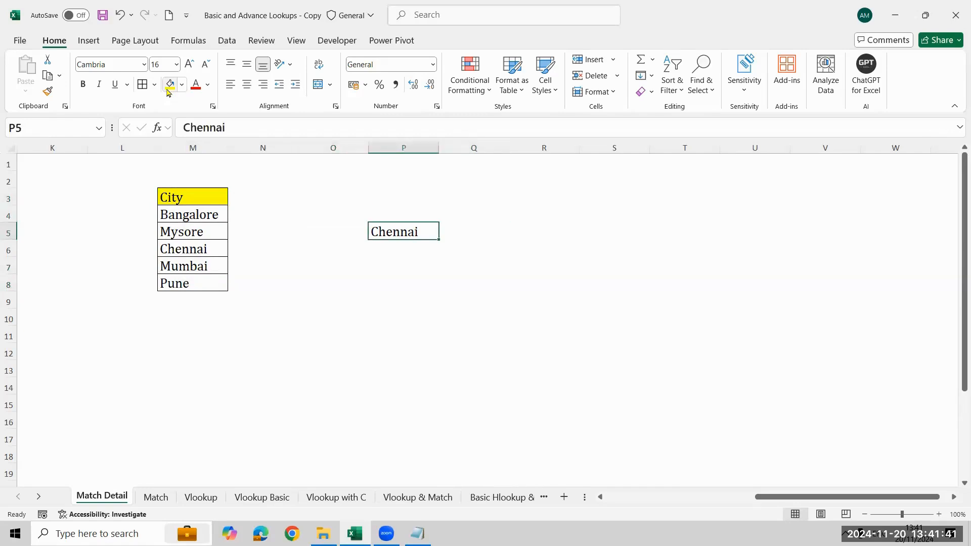
- Number the rows beside the city list from 1 to 6 in cells L3:L8
key(Left)
key(Left)
key(Left)
key(Left)
key(Up)
key(Up)
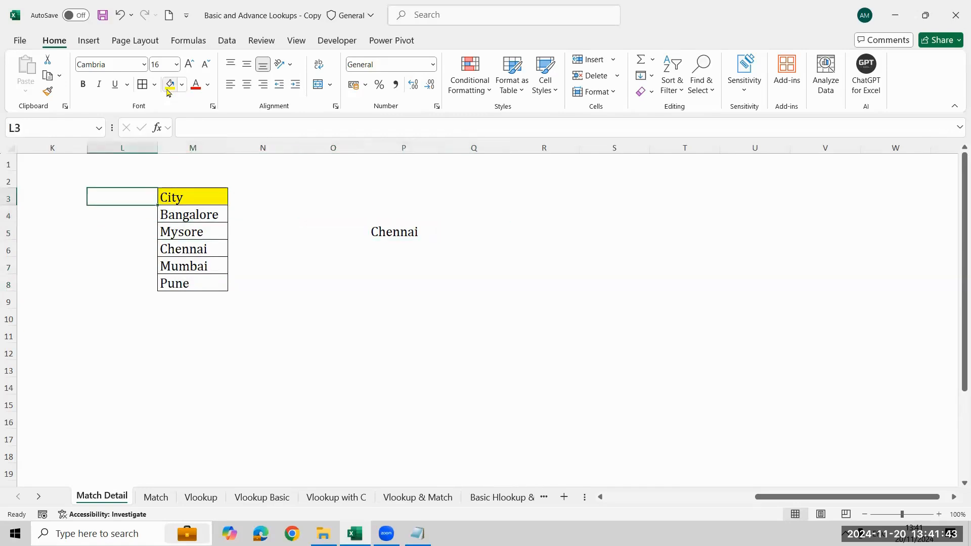
text(1)
key(Return)
text(2)
key(Return)
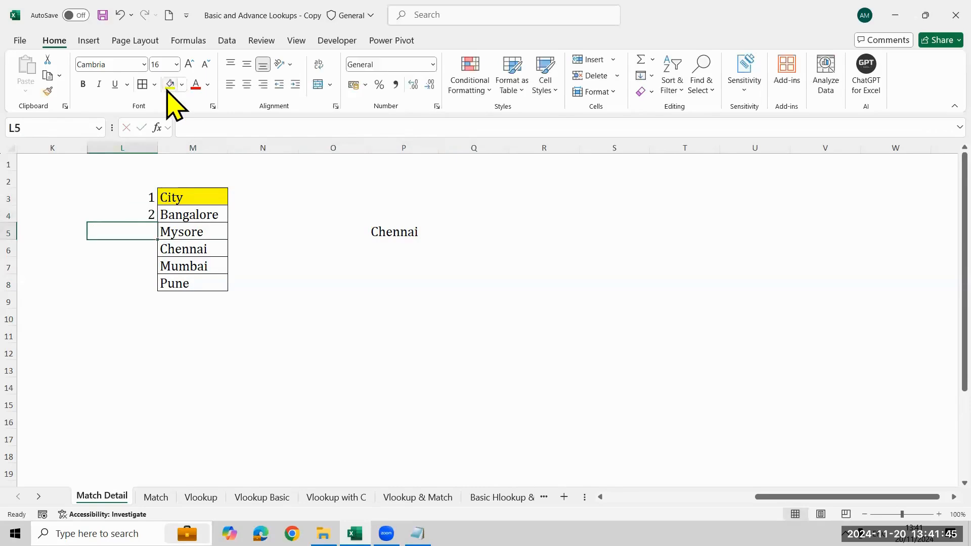
text(3)
key(Return)
text(4)
key(Return)
text(5)
key(Return)
text(6)
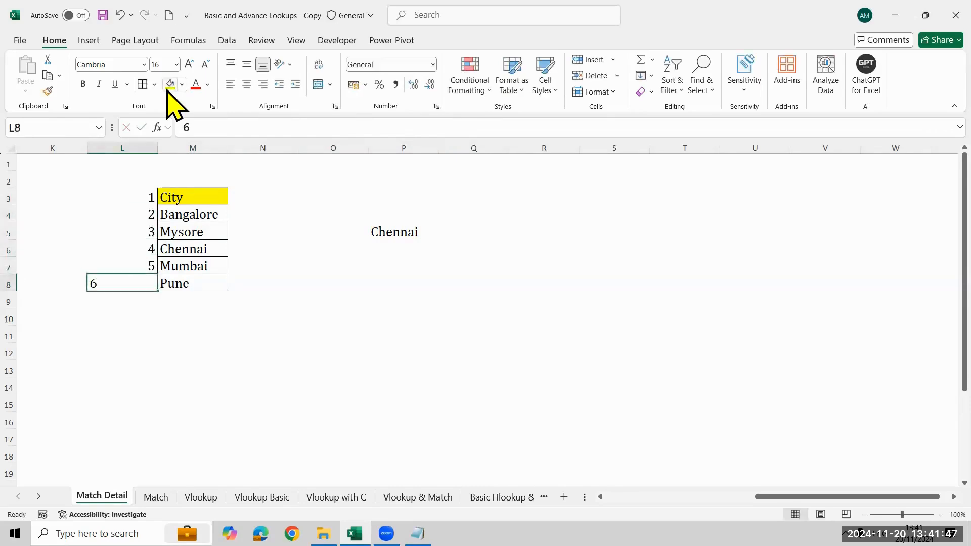
key(Return)
- Examine the position numbers beside the cities by selecting L3:L8
key(Up)
key(Up)
key(Up)
key(Up)
key(Up)
key(Up)
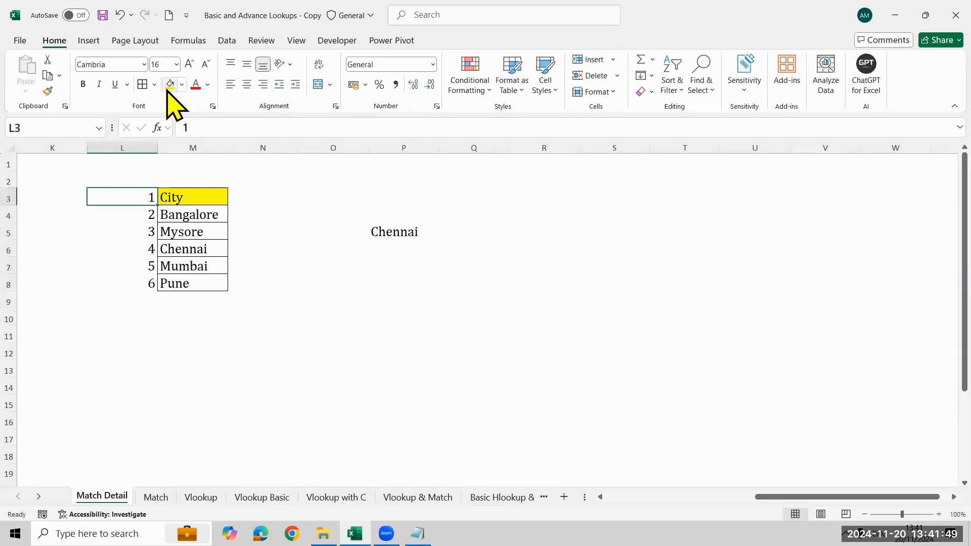
key(ctrl+shift+Down)
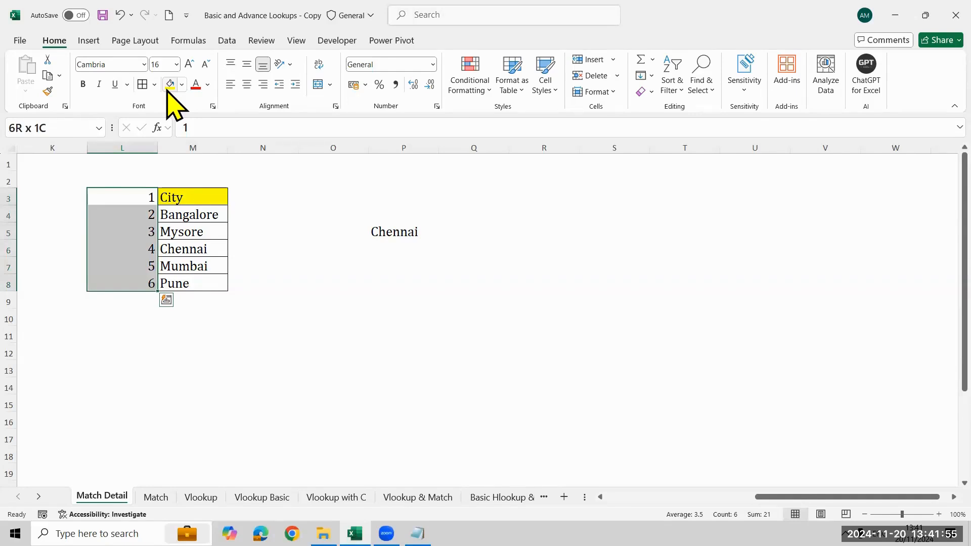
- Begin a MATCH formula in cell Q5 with P5 as the lookup value
key(Right)
key(Right)
key(Right)
key(Right)
key(Right)
key(Right)
key(Down)
key(Left)
key(Down)
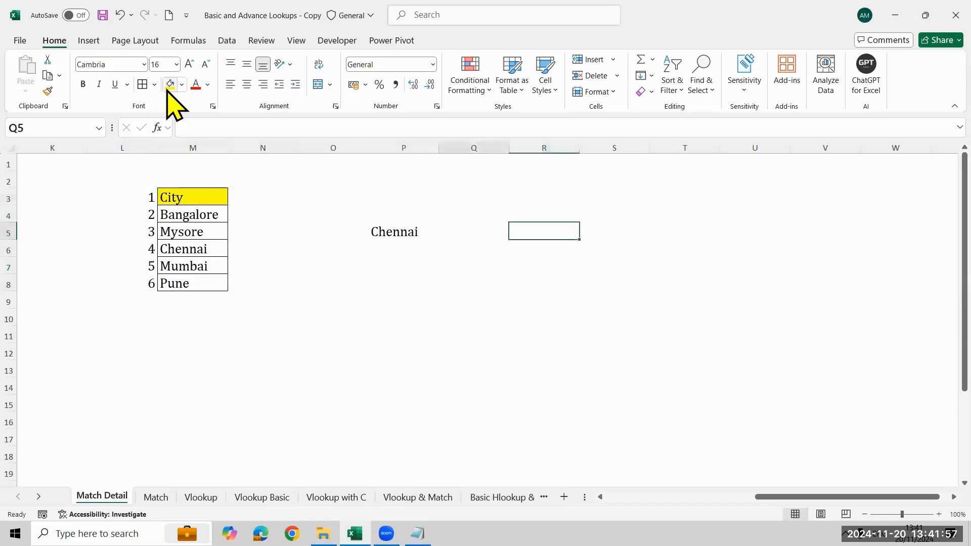
text(=)
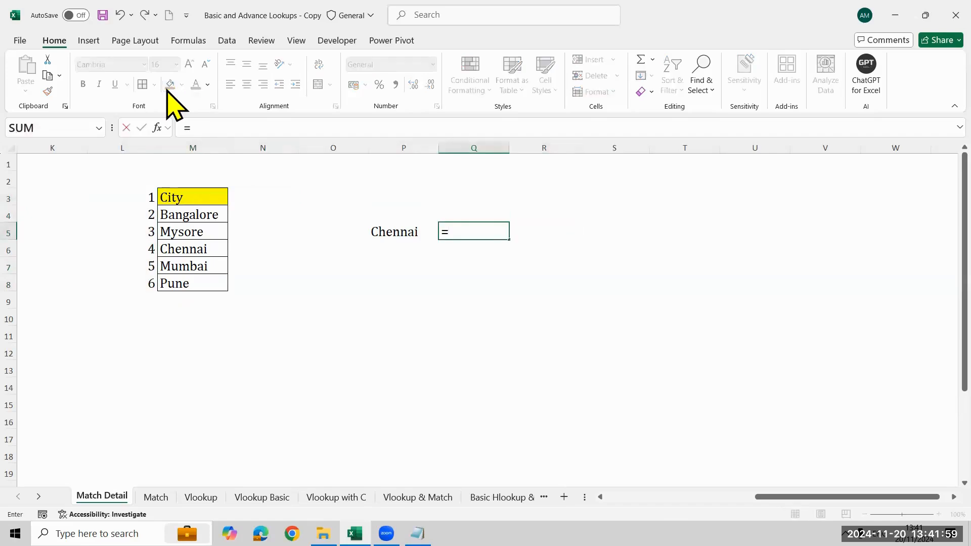
text(match)
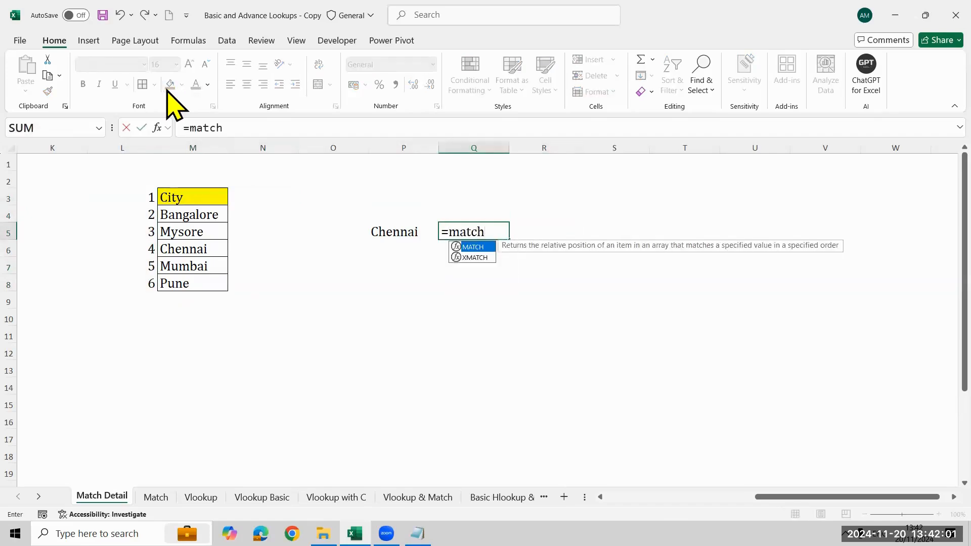
key(Tab)
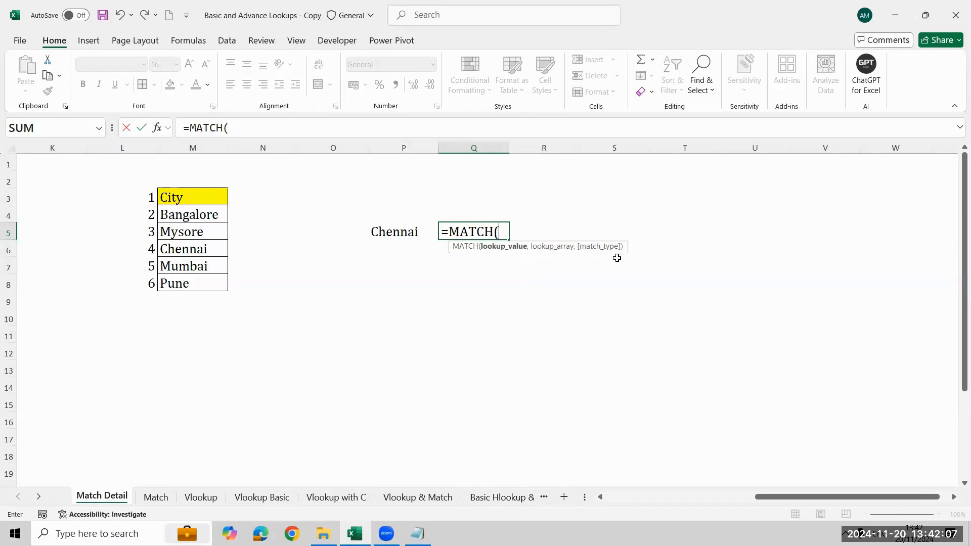
key(Left)
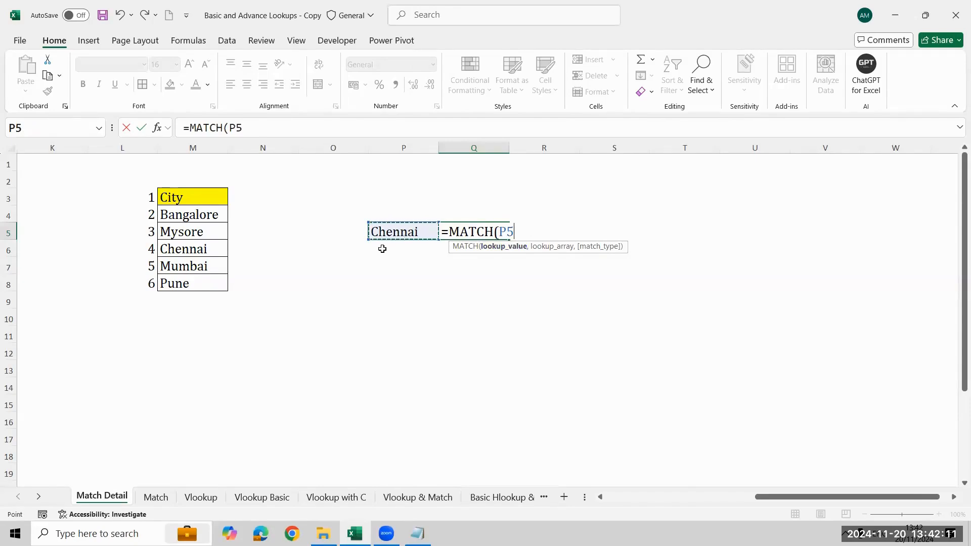
- Set the MATCH formula's lookup array to the city list M3:M8
text(,)
key(Left)
key(Left)
key(Left)
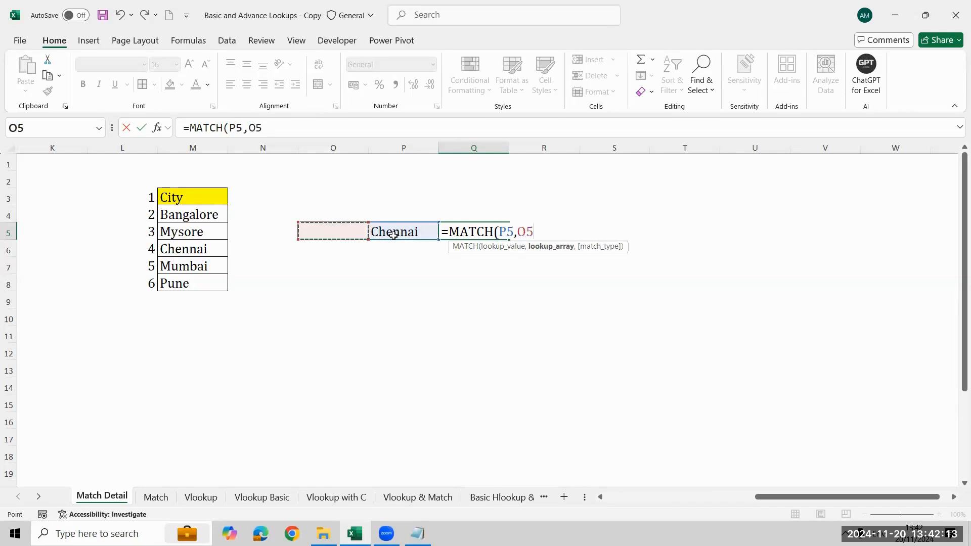
key(Up)
key(Up)
key(shift+Down)
key(shift+Down)
key(shift+Down)
key(shift+Down)
key(shift+Down)
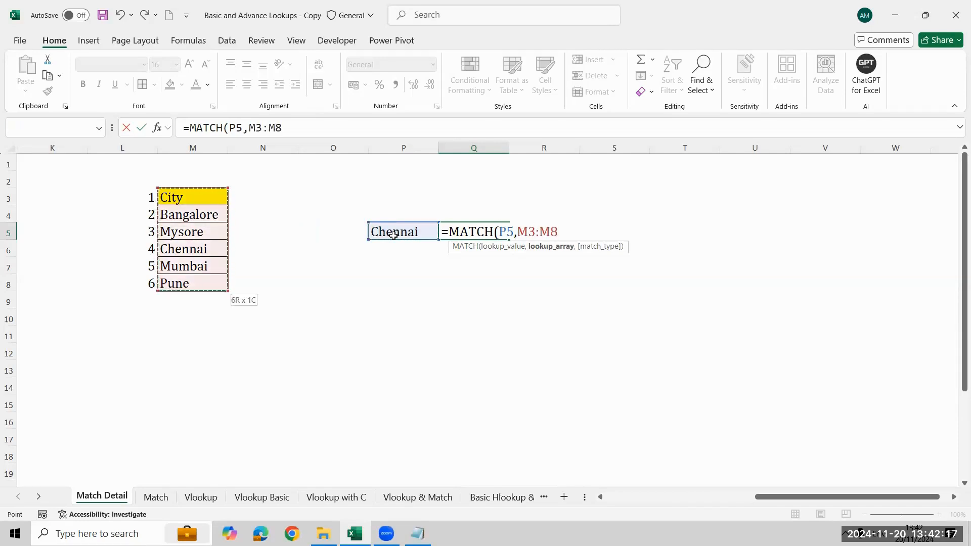
- Complete the formula in Q5 with match type 0 for an exact match, giving =MATCH(P5,M3:M8,0)
text(,)
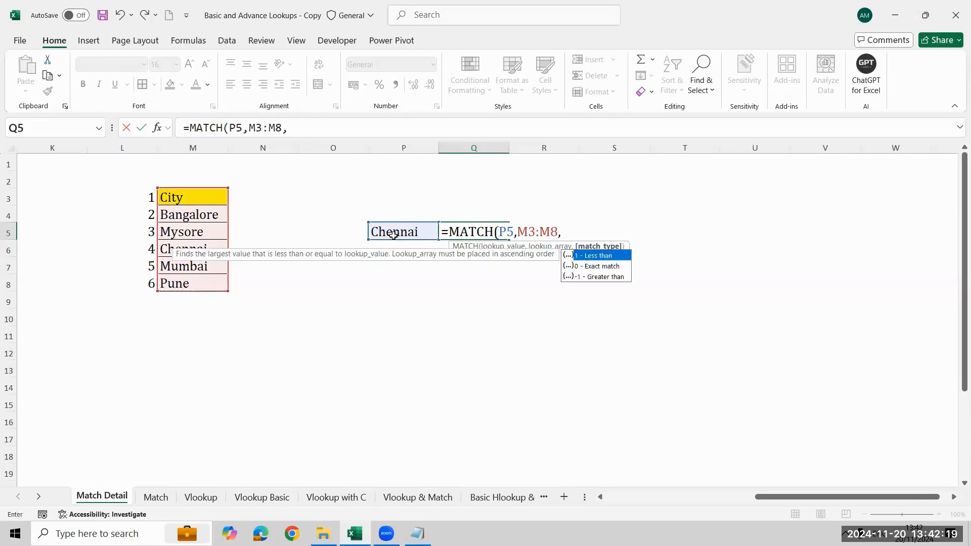
key(Down)
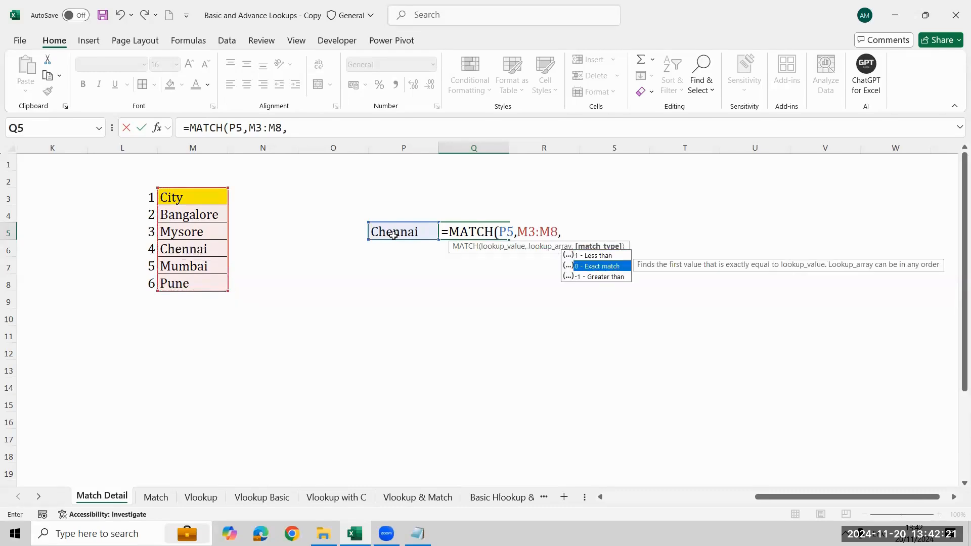
text(0)
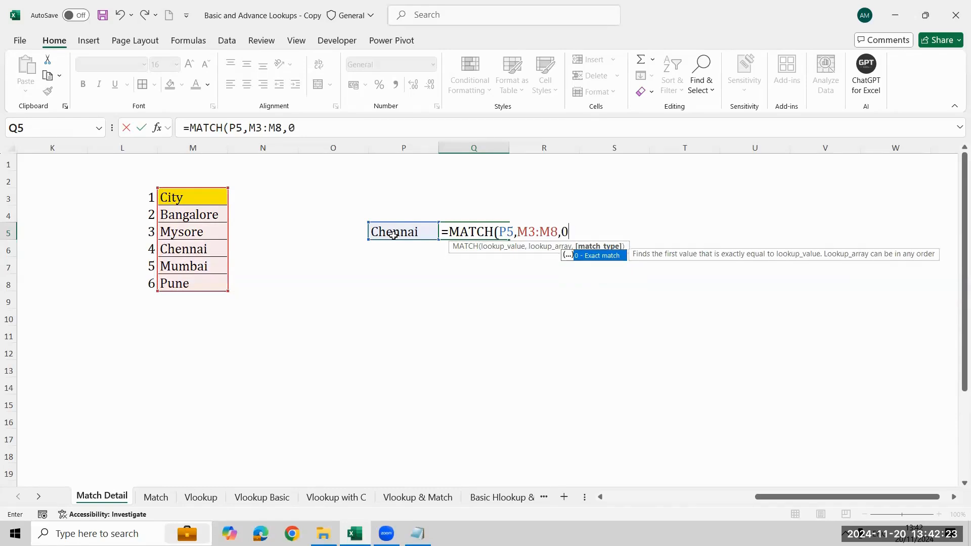
text())
key(Return)
key(Up)
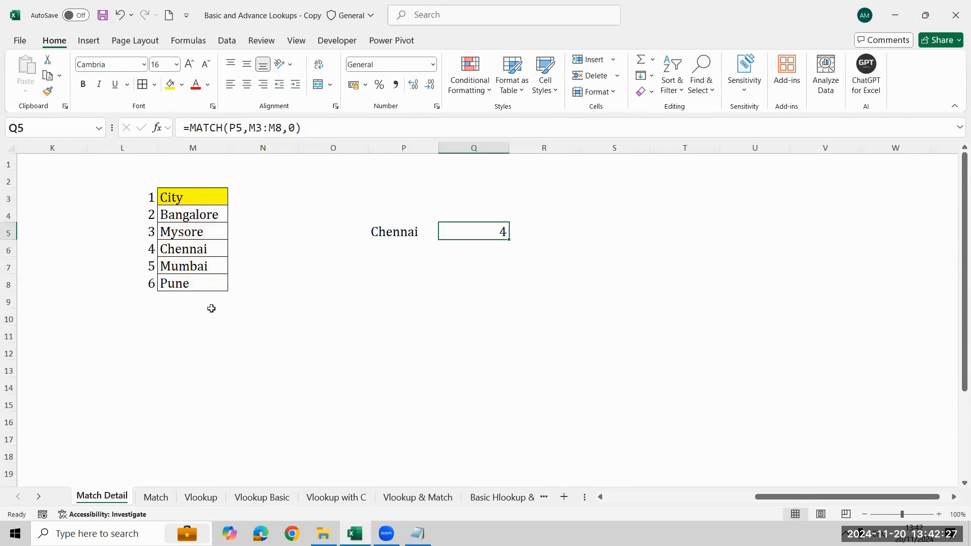
- Change the lookup city in P5 to Pune and check the MATCH result in Q5
key(Left)
text(Pune)
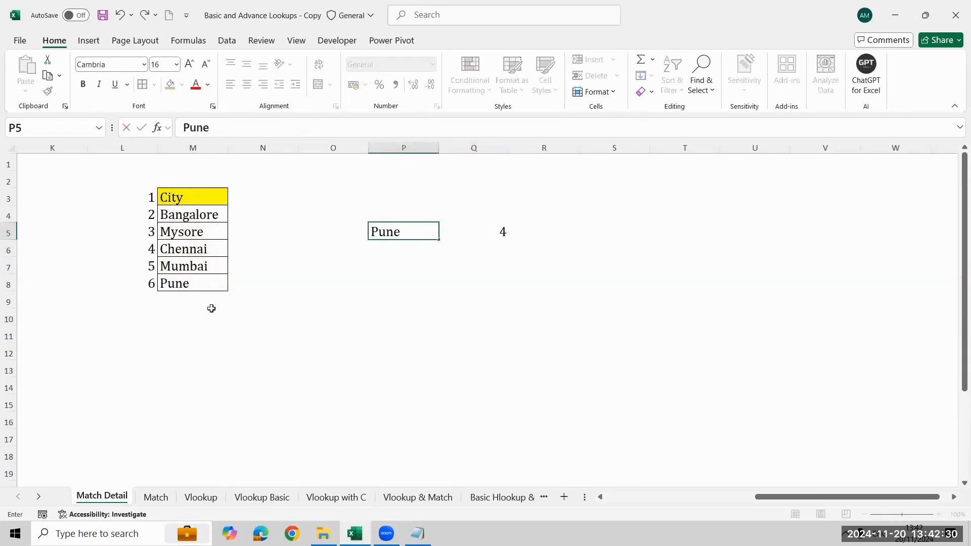
key(Return)
key(Up)
key(Right)
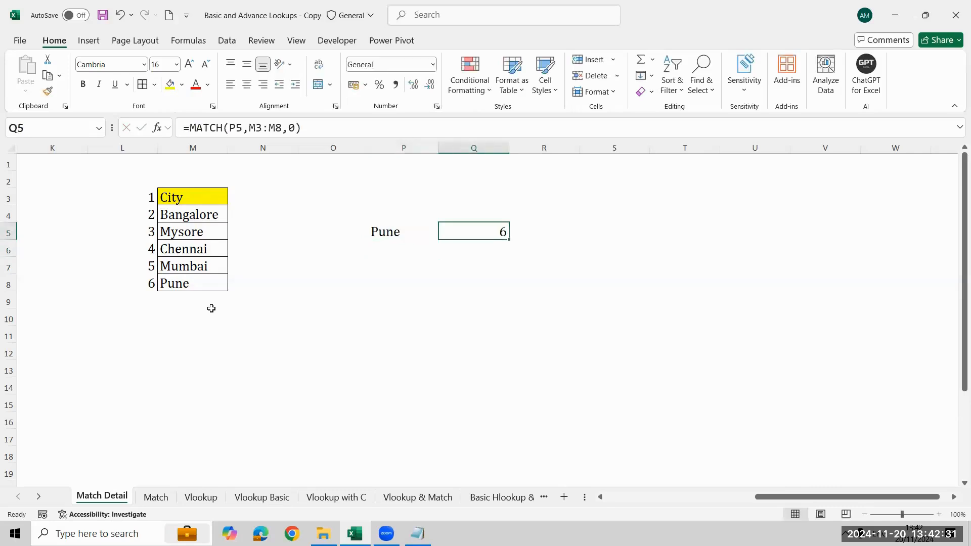
- Change the lookup city in P5 to Bangalore to test another position
key(Left)
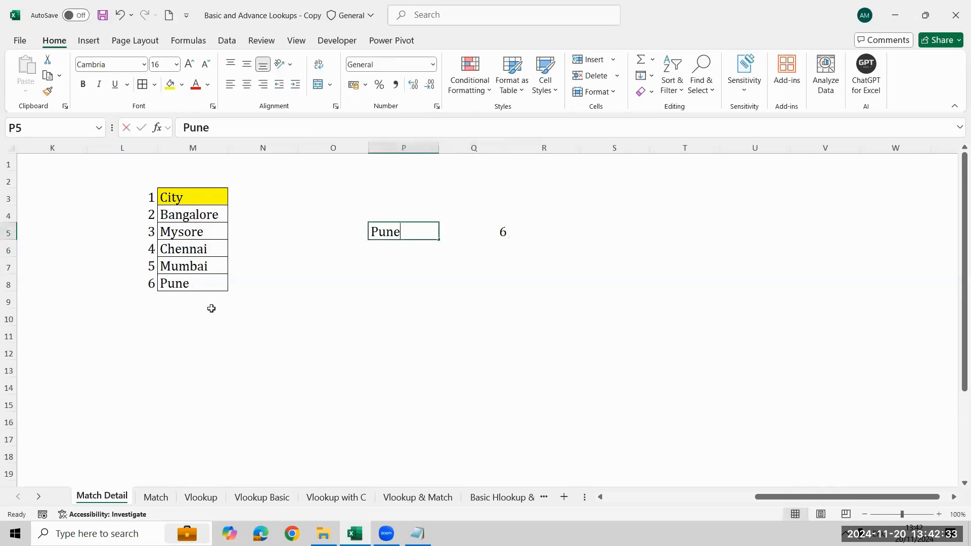
text(Bangalore)
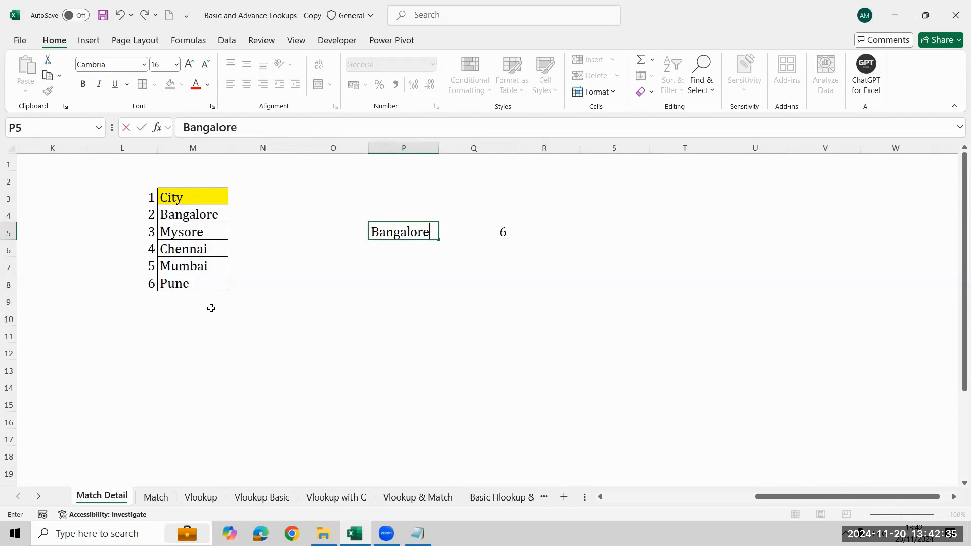
key(Return)
key(Up)
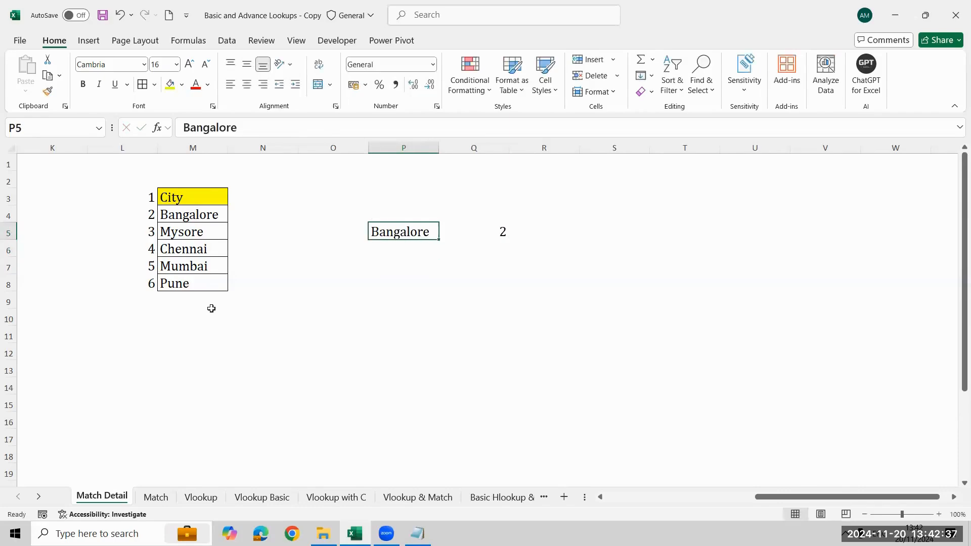
- Enter Mumbai with a trailing space in P5 and compare it with the list entry in M7
text(Mumbai)
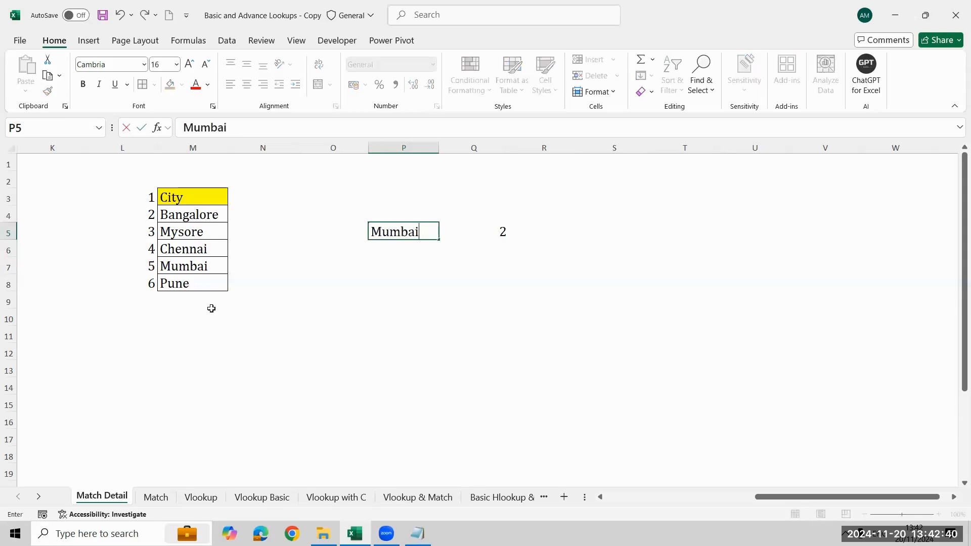
key(Return)
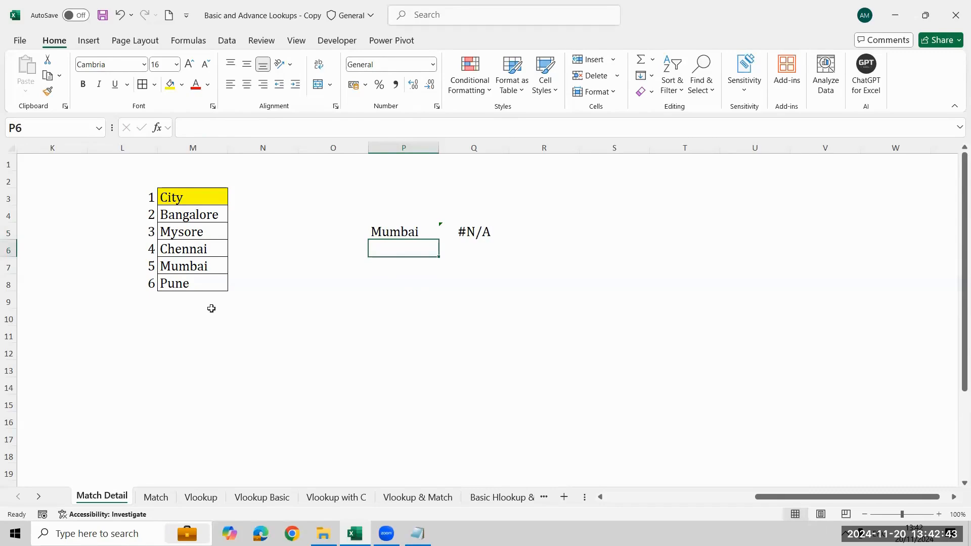
key(Left)
key(Left)
key(Down)
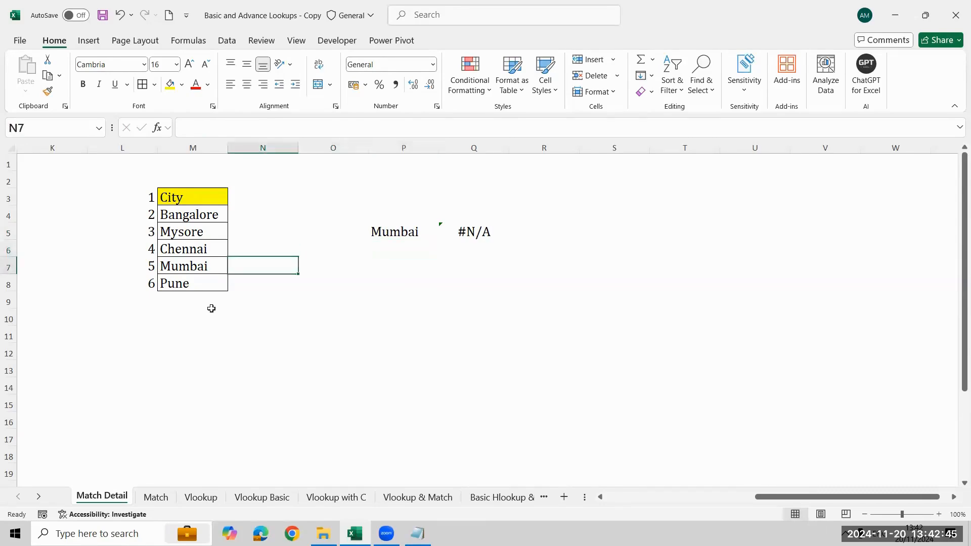
key(Left)
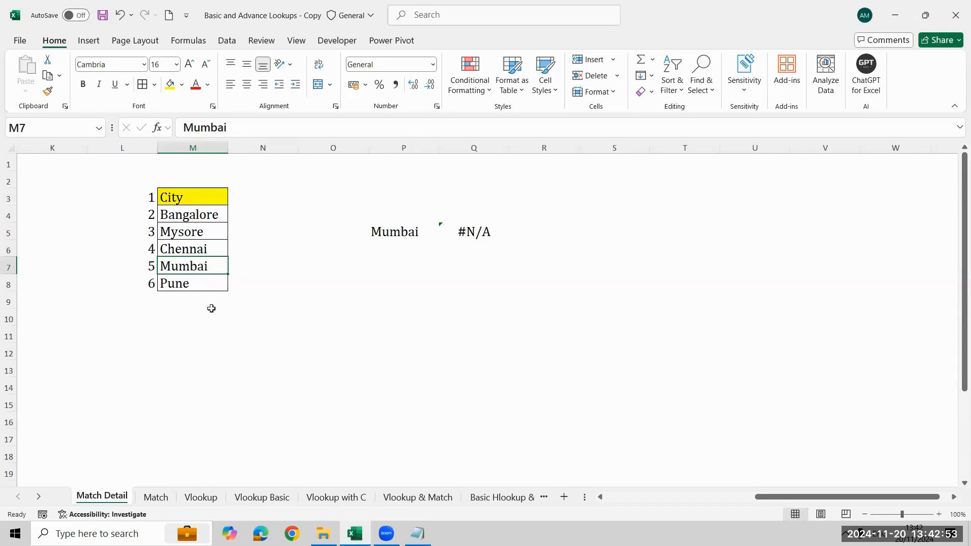
key(Right)
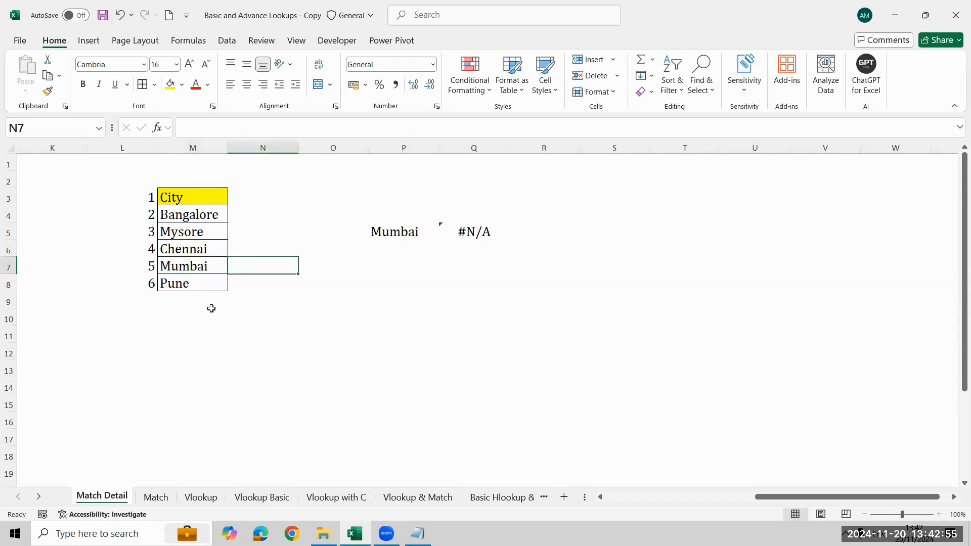
- Examine the MATCH formula in Q5 and the cells it references, then return to lookup cell P5
key(Right)
key(Right)
key(Right)
key(Up)
key(Up)
key(F2)
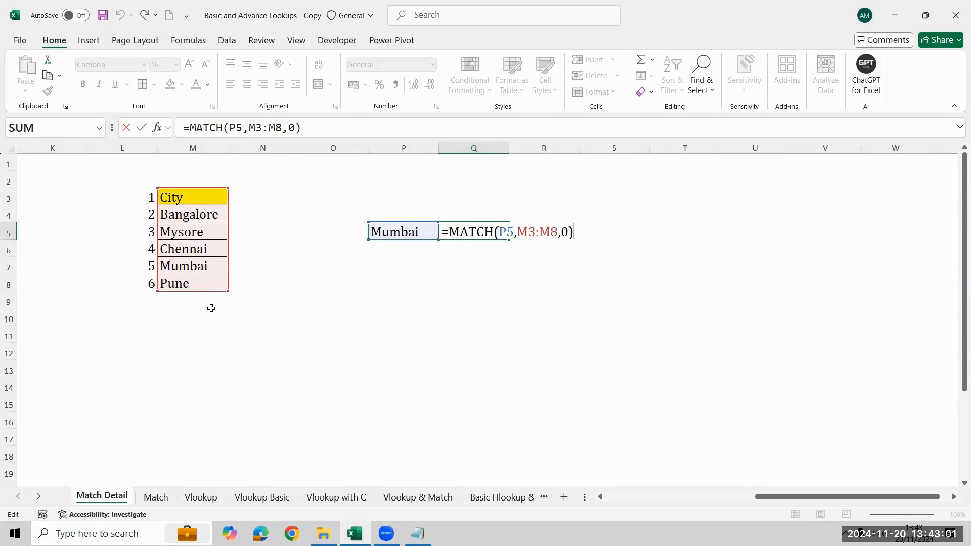
key(ctrl+Return)
key(F2)
key(ctrl+Return)
key(Left)
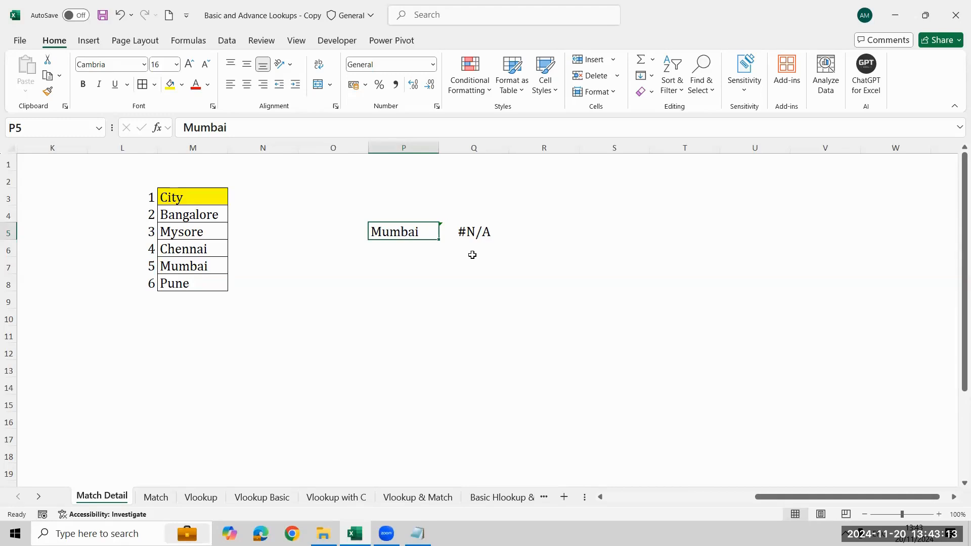
- Remove the trailing space after Mumbai in P5
key(F2)
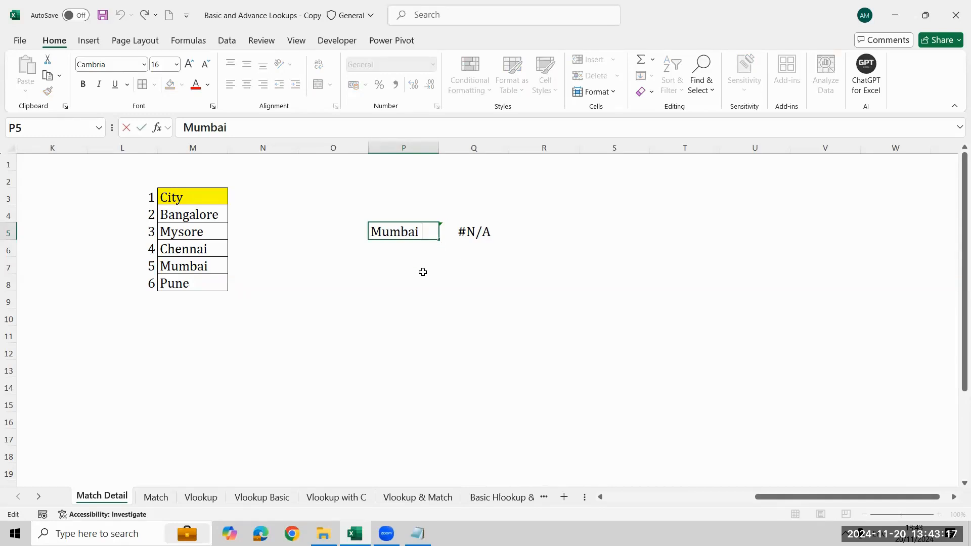
key(Return)
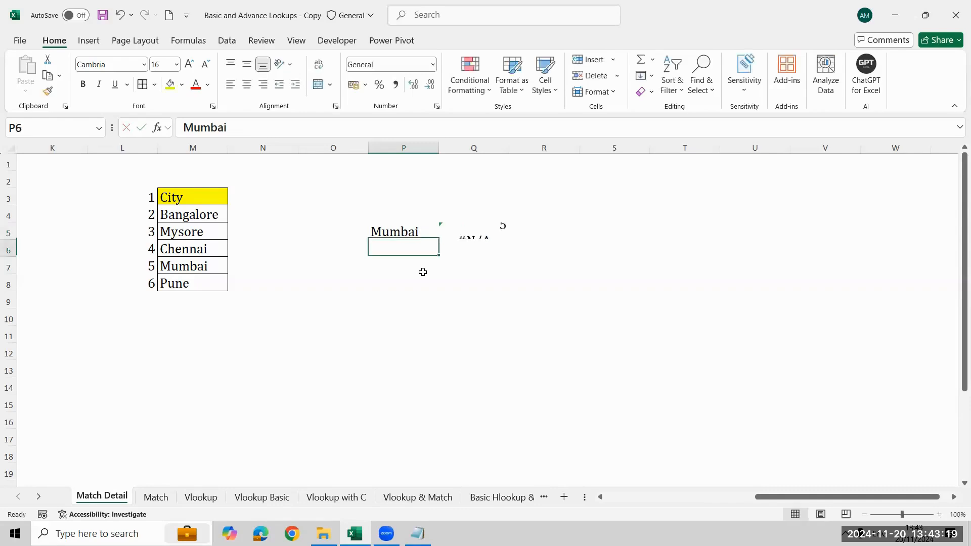
key(Up)
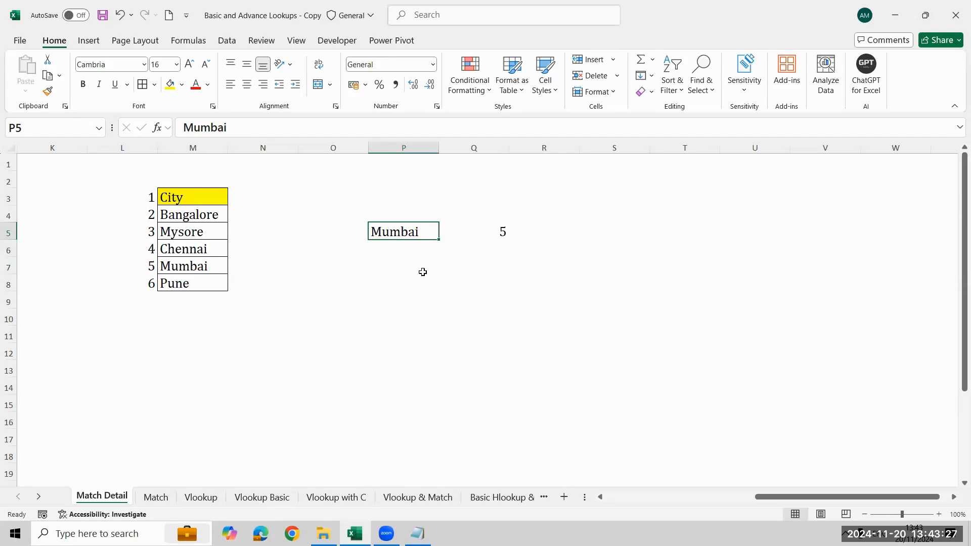
- Add a trailing space after Mumbai in P5 again and recheck the cell's text
key(F2)
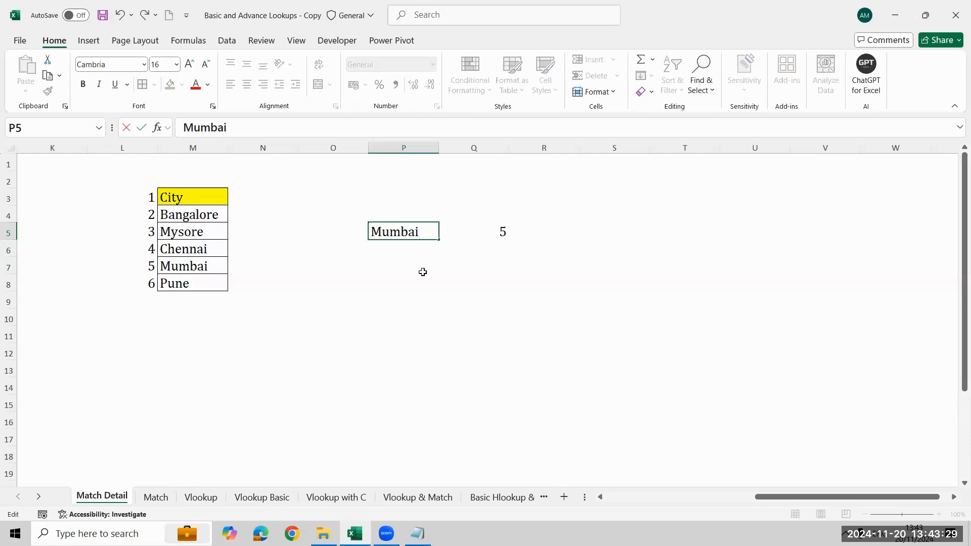
key(Return)
key(Up)
key(Right)
key(Left)
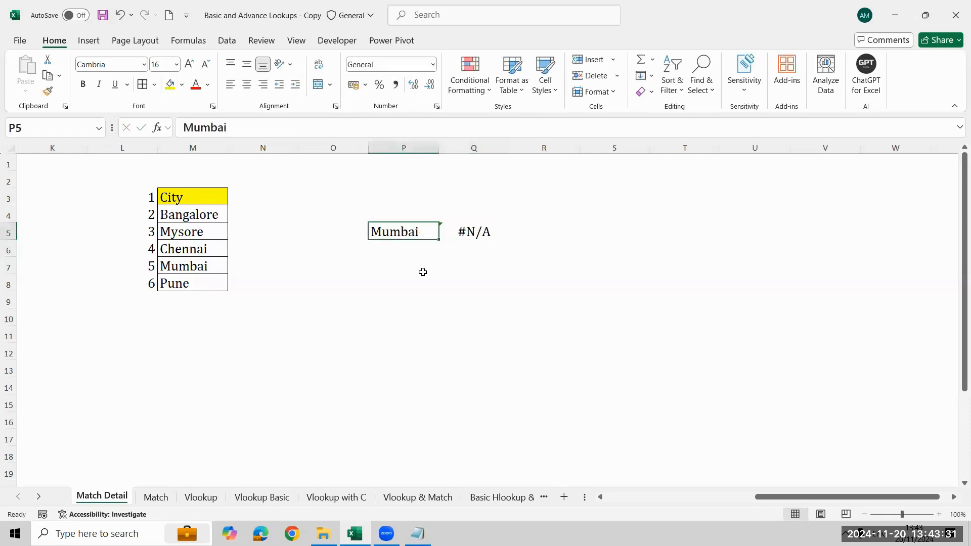
key(F2)
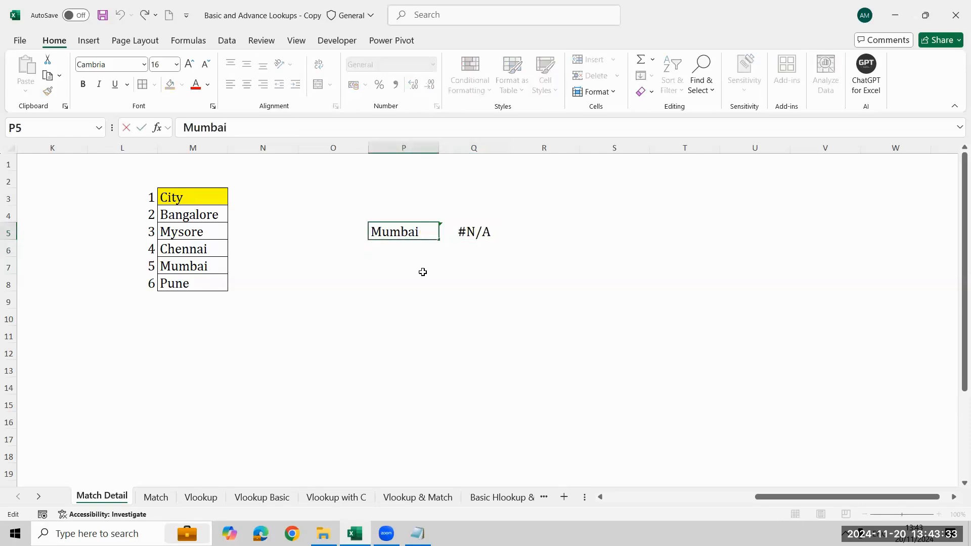
key(Return)
- Enter a LEN formula in P7 that counts the characters of the lookup city in P5
click(423, 272)
text(=ke)
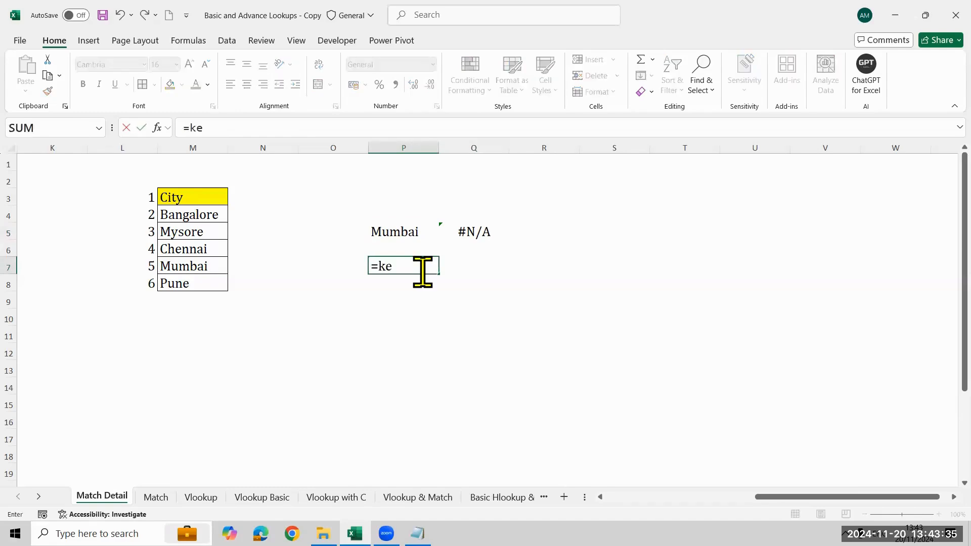
key(BackSpace)
text(len)
key(Tab)
key(Up)
key(Up)
key(Return)
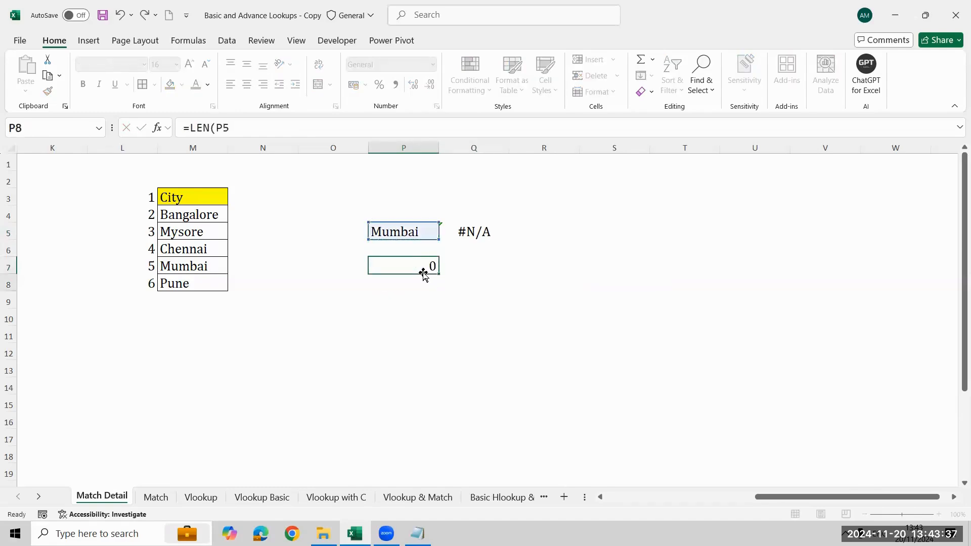
- Enter a LEN formula in N7 that counts the characters of the list's Mumbai entry in M7
key(Up)
key(Left)
key(Left)
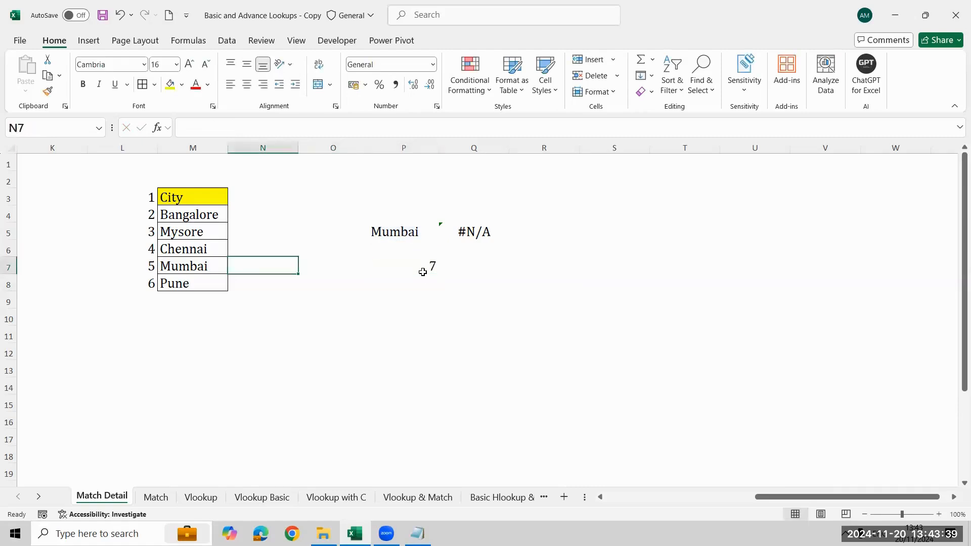
text(=k)
key(BackSpace)
text(len)
key(Tab)
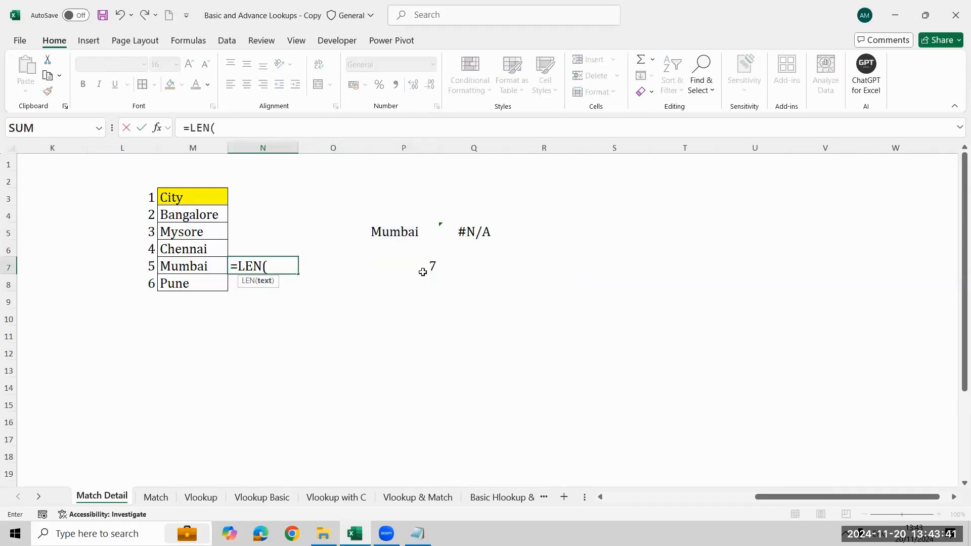
key(Left)
key(Return)
key(Right)
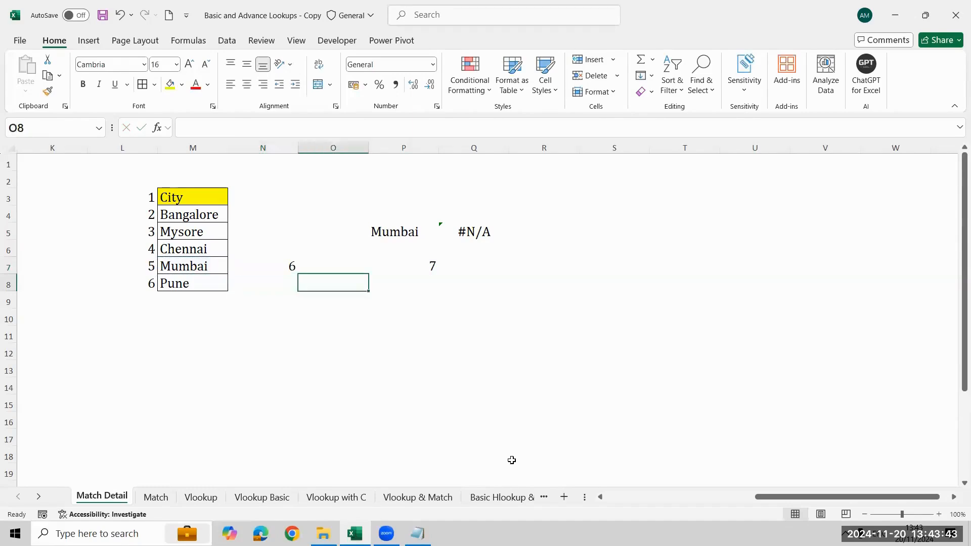
- Delete the extra space after Mumbai in P5 so its length matches the list entry
key(Up)
key(Right)
key(Right)
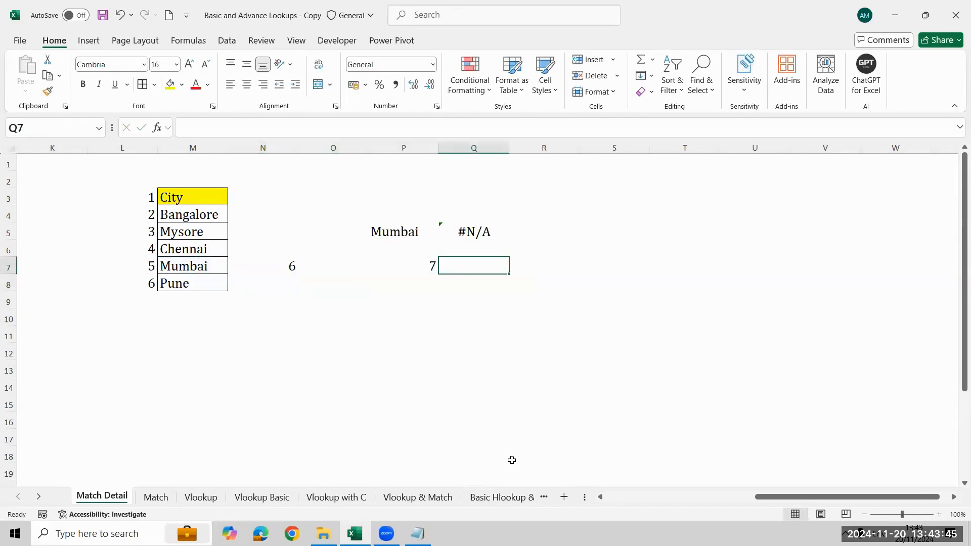
key(Left)
key(Up)
key(Up)
key(Up)
key(Down)
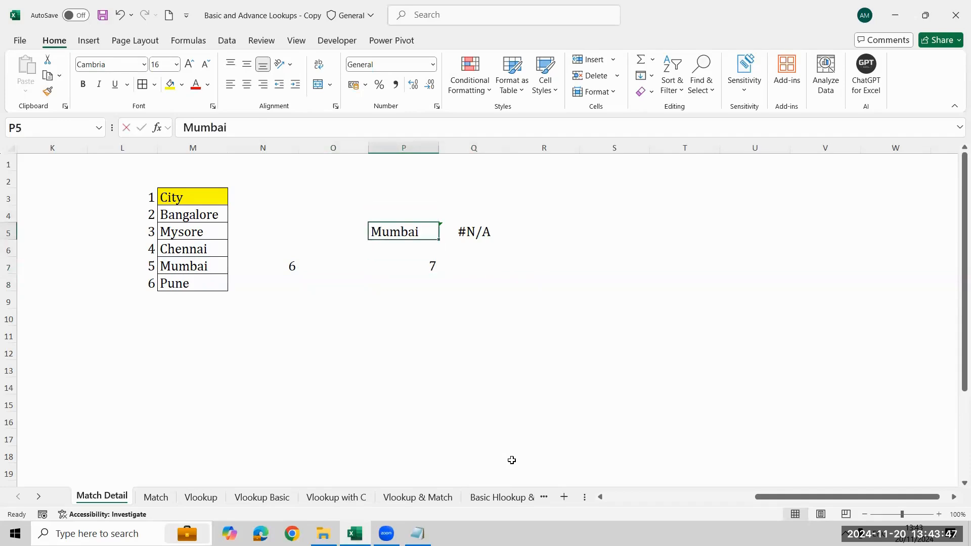
key(F2)
key(Return)
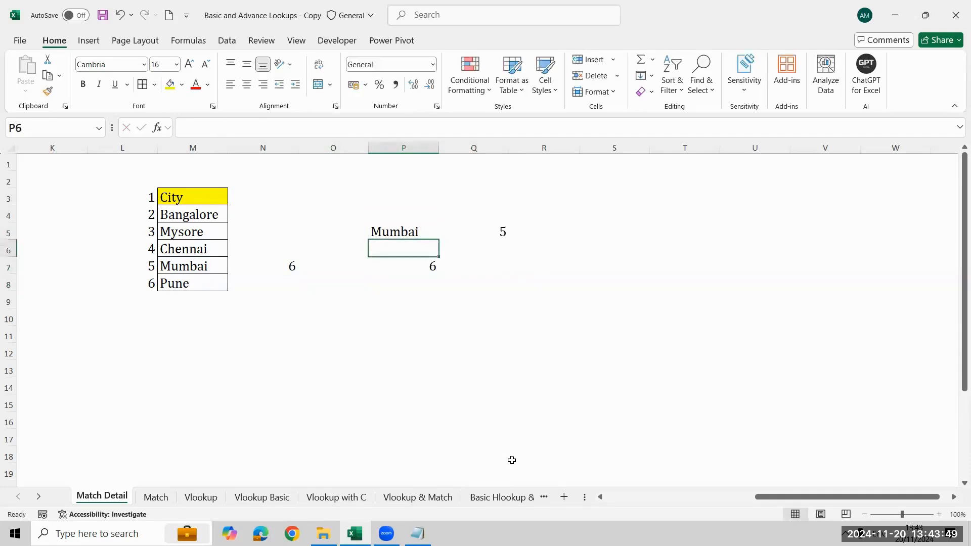
- Clear both LEN formulas by deleting the contents of N7:P7
key(Down)
key(shift+Left)
key(shift+Left)
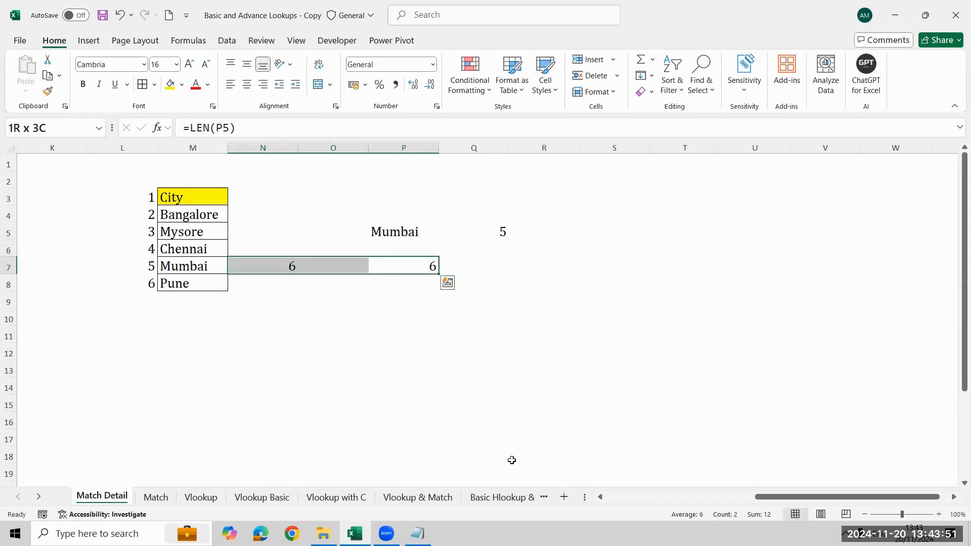
key(Delete)
- Set the lookup city in P5 to Surat, a city missing from the list, and check the MATCH result in Q5
key(Right)
key(Up)
key(Up)
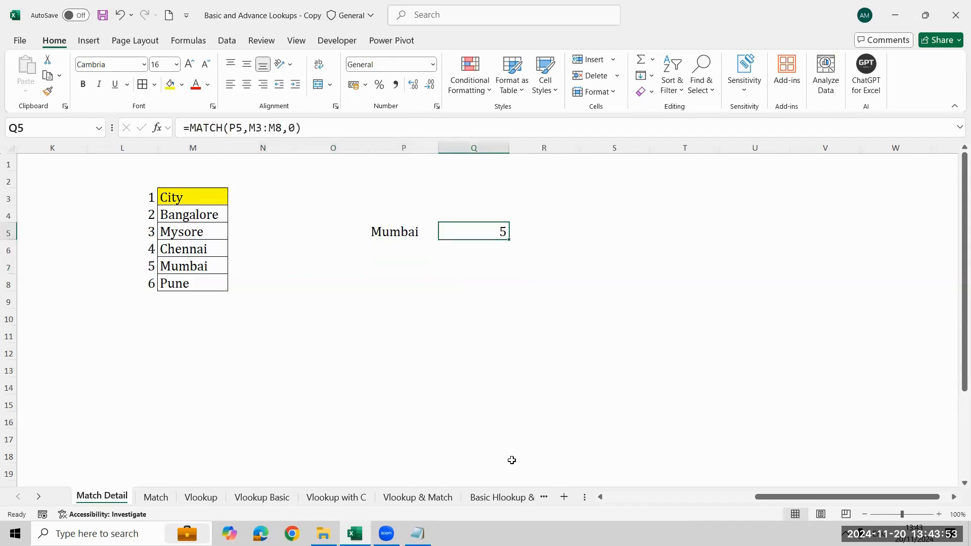
key(Left)
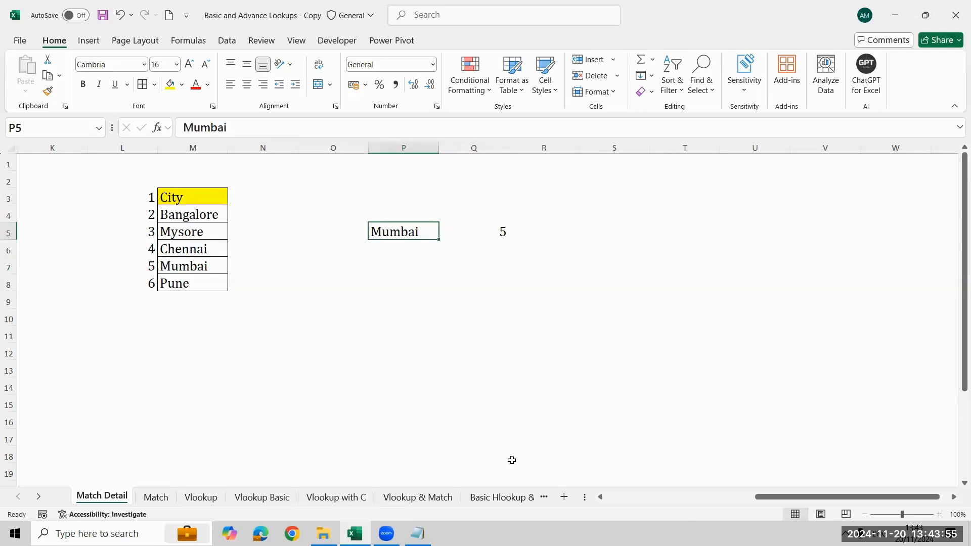
text(Surat)
key(Return)
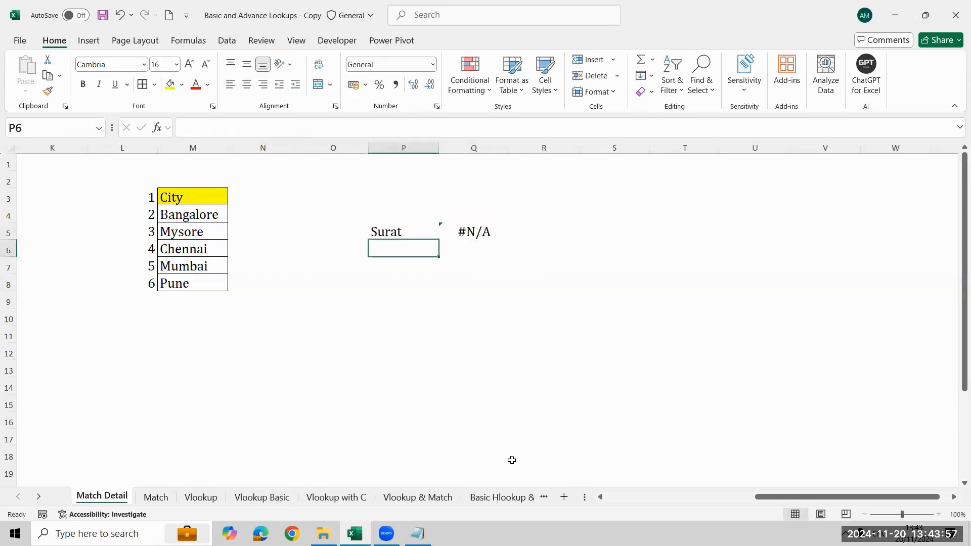
key(Up)
key(Right)
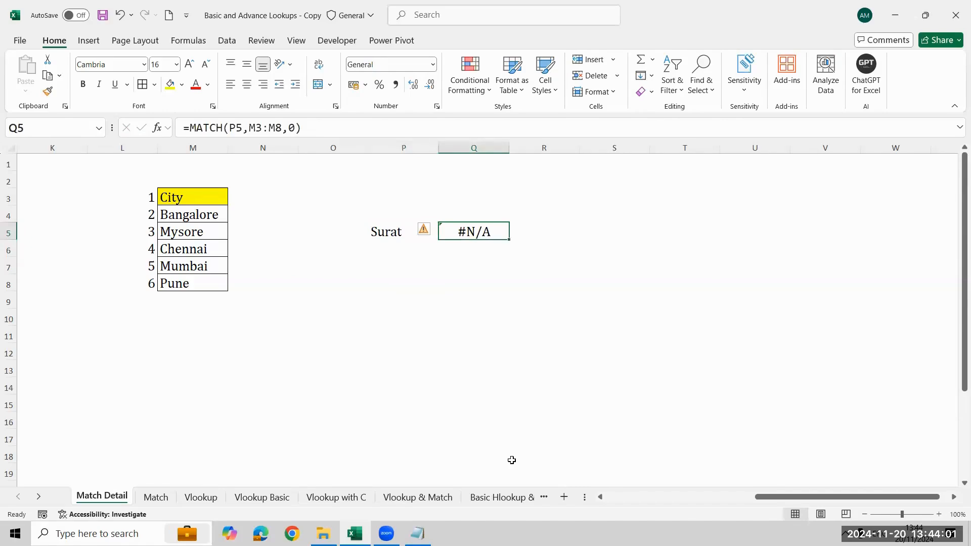
- Review the MATCH explanation on the sheet, including the example picture and the Purpose and Return value notes
key(Left)
key(Left)
key(Left)
key(Left)
key(Left)
key(Left)
key(Left)
key(Left)
key(Left)
key(Left)
key(Left)
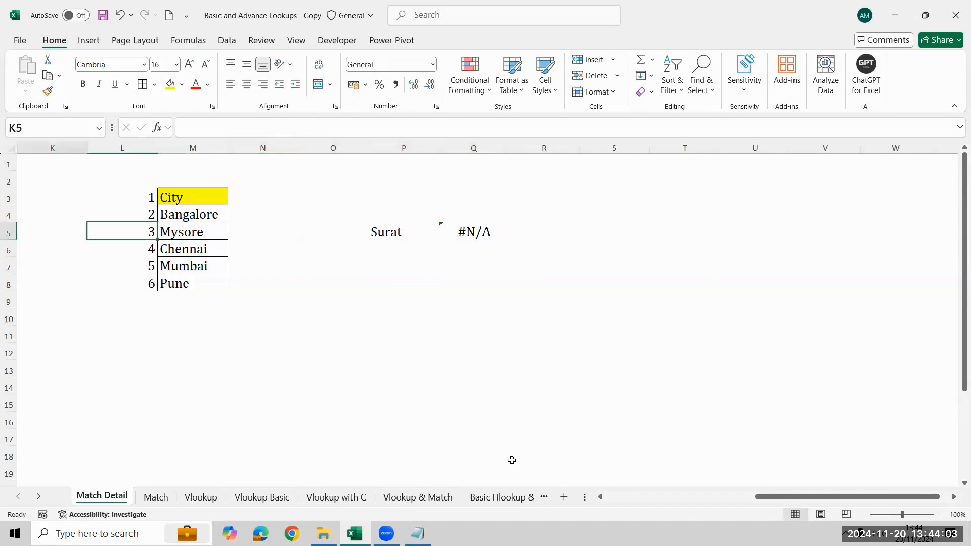
key(Left)
key(Left)
key(Left)
key(Left)
key(Left)
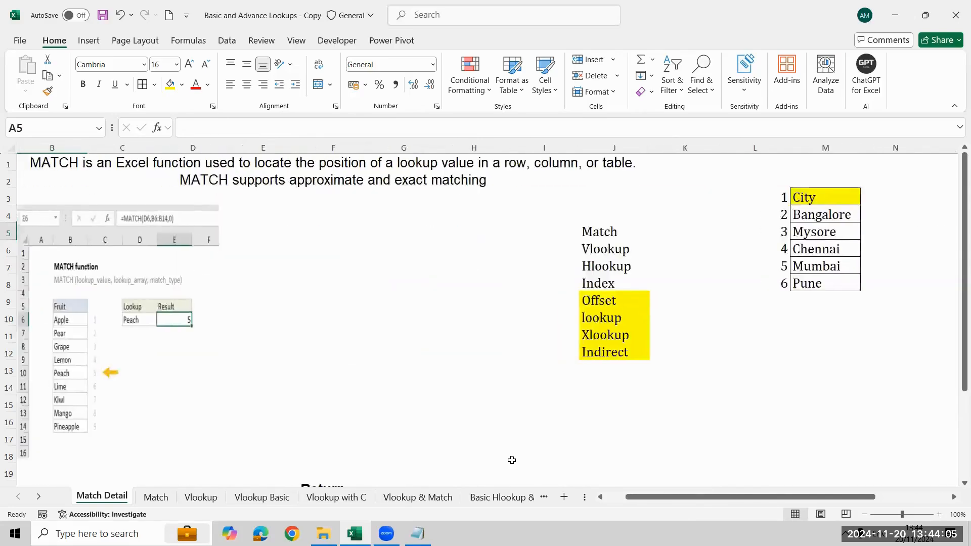
key(Down)
key(Down)
key(Down)
key(Down)
key(Down)
key(Down)
key(Down)
key(Down)
key(Down)
key(Down)
key(Down)
key(Down)
key(Down)
key(Down)
key(Down)
key(Down)
key(Down)
key(Down)
key(Down)
key(Down)
key(Down)
key(Down)
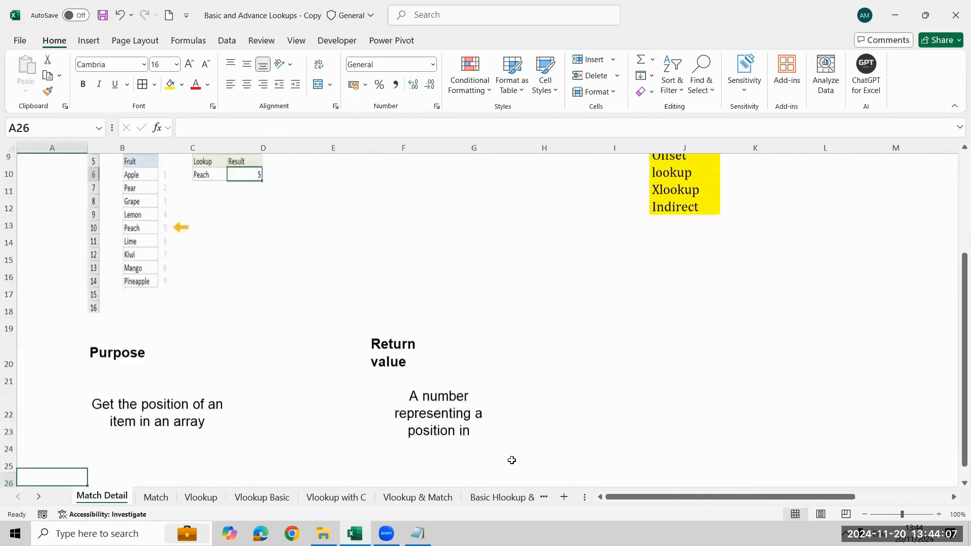
key(Right)
key(Right)
key(Right)
key(Right)
key(Right)
key(Right)
key(Right)
key(Right)
key(Right)
key(Right)
key(Right)
key(Left)
key(Left)
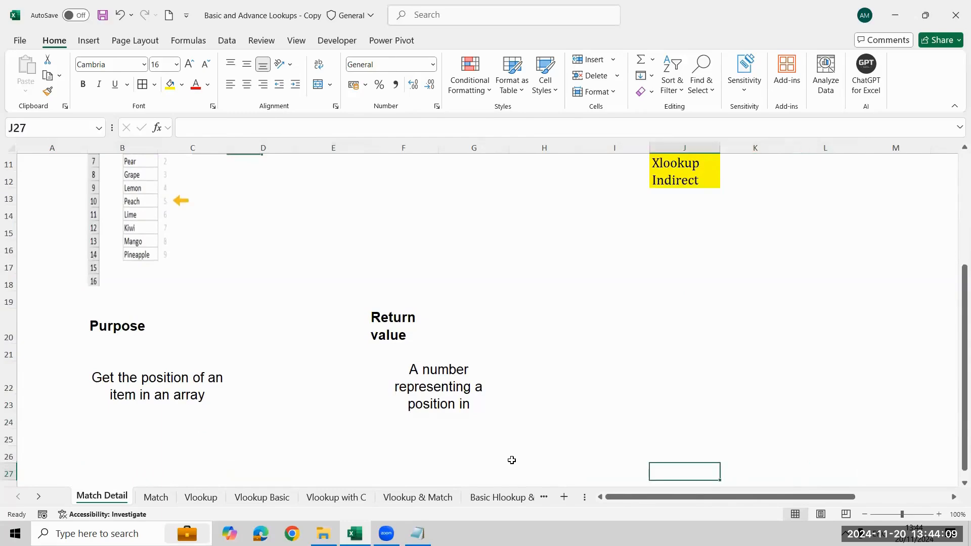
- Switch to the Match sheet and examine the Column Match position cells I7 and I8
key(ctrl+Page_Down)
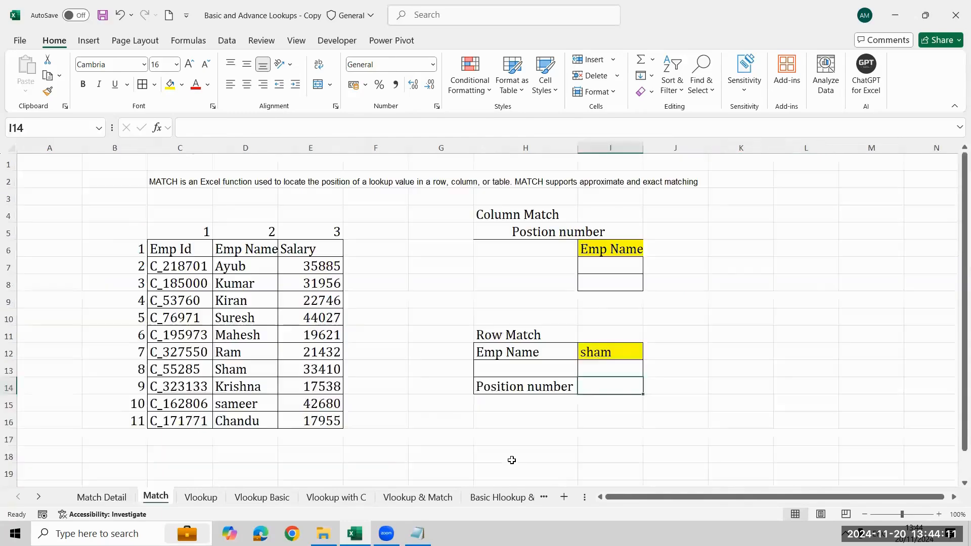
key(Up)
key(Up)
key(Up)
key(Up)
key(Up)
key(Up)
key(Up)
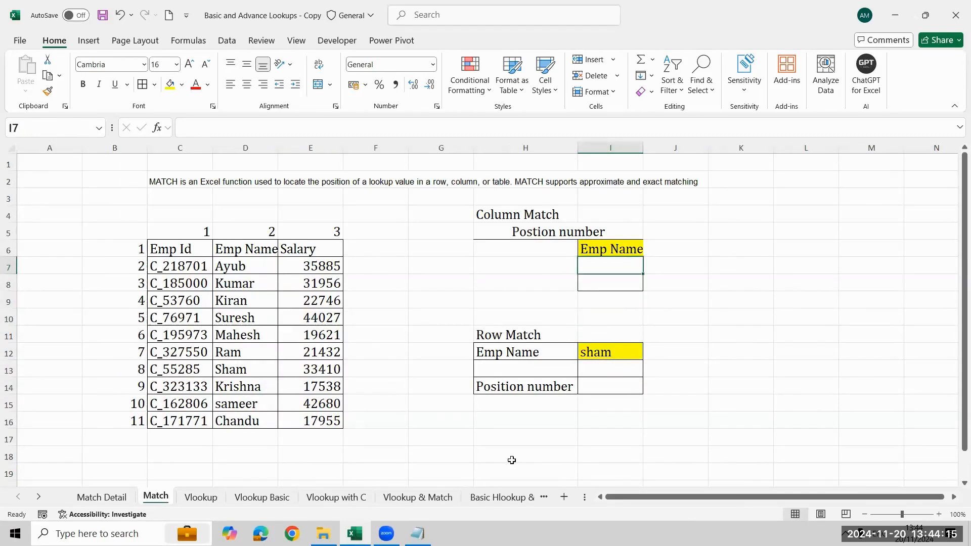
key(Down)
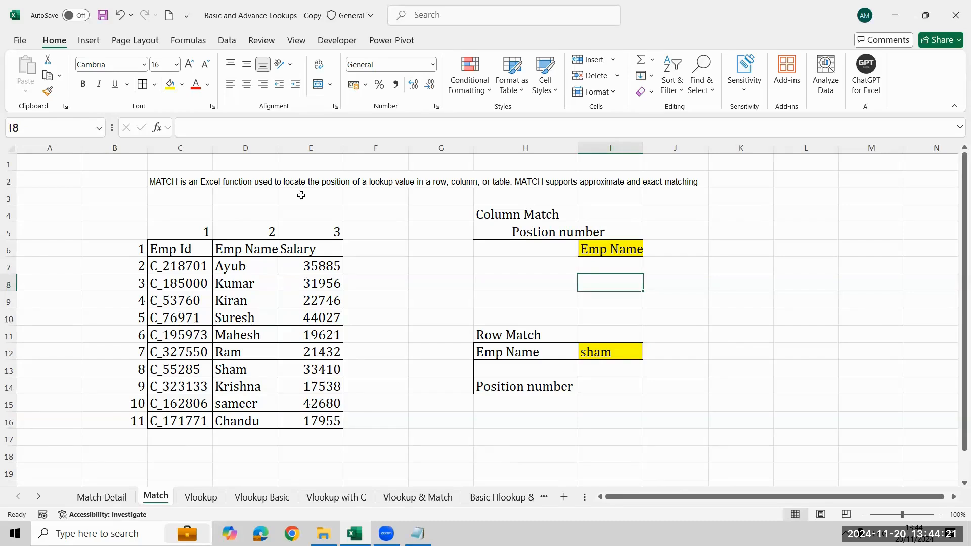
- Dismiss the File in Use dialog for Basic and Advance Lookups.xlsx without opening the file, and select cell I10
click(441, 214)
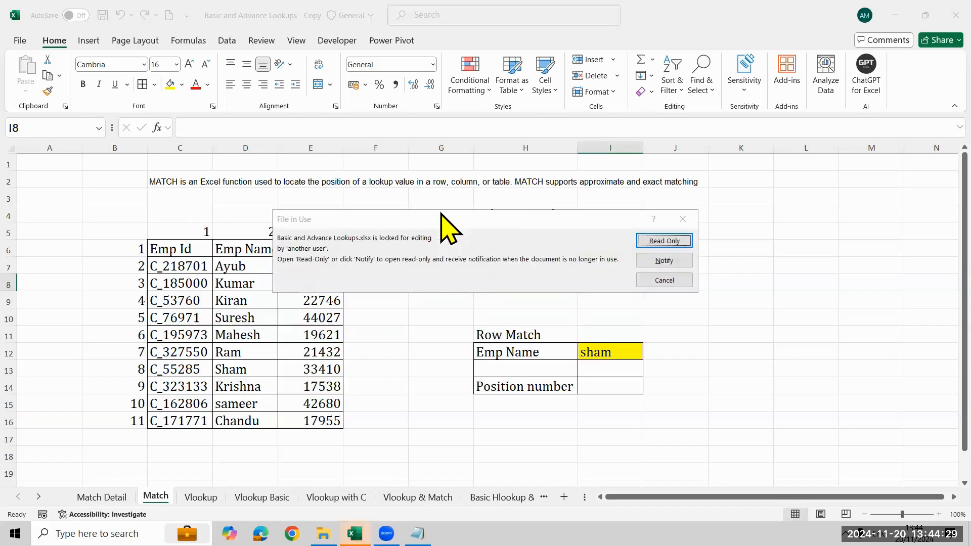
click(679, 218)
click(631, 318)
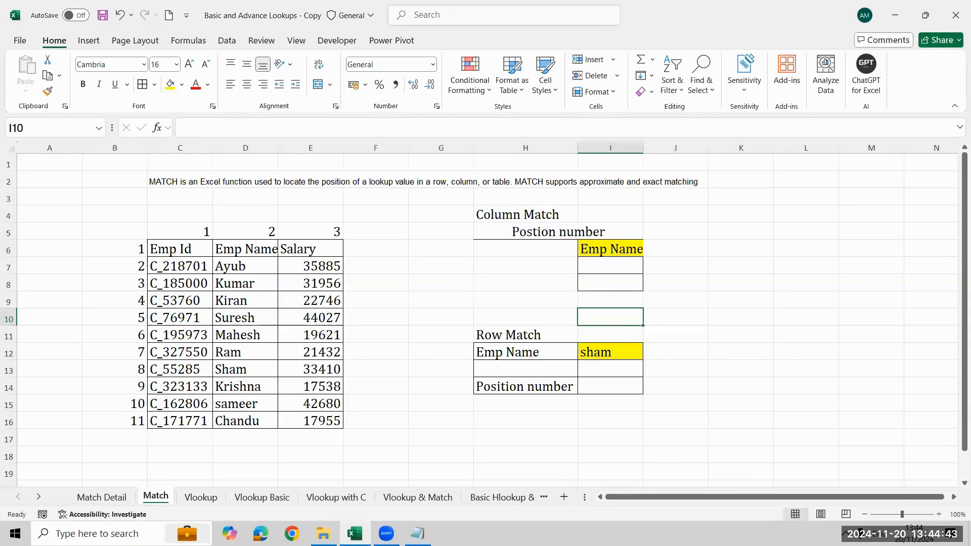
- Outline the table's header row and the Emp Id values with red annotation rectangles, and inspect the Emp Name header in D6
click(916, 322)
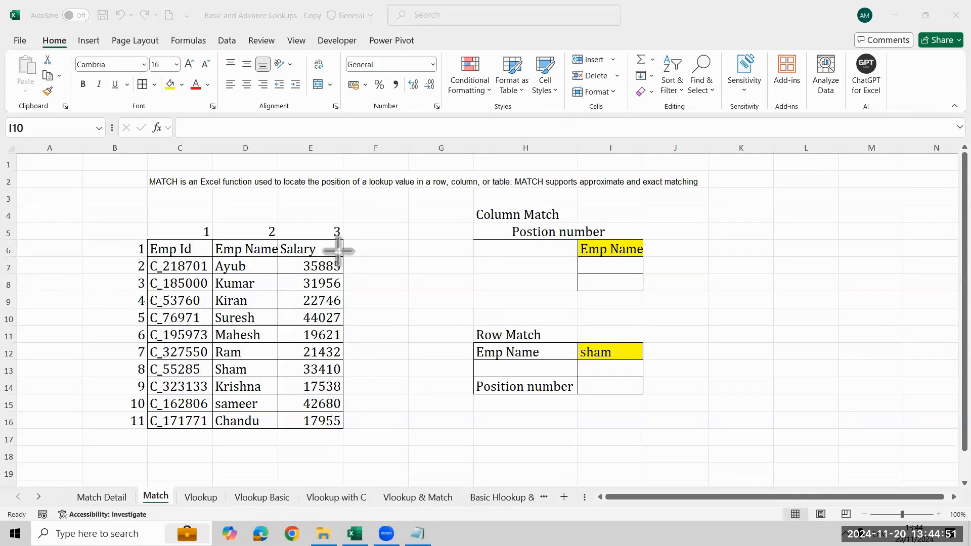
drag(147, 237, 345, 255)
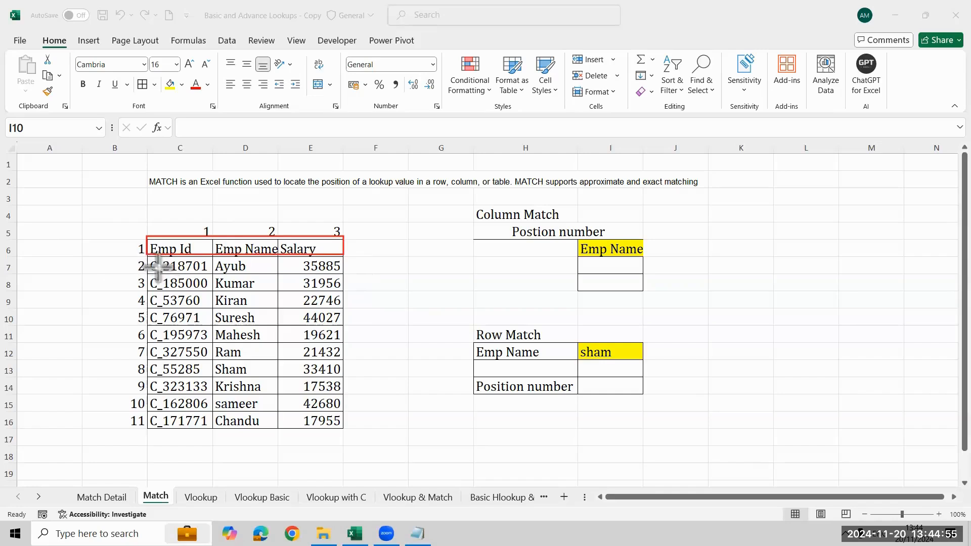
drag(147, 258, 185, 271)
drag(221, 378, 216, 437)
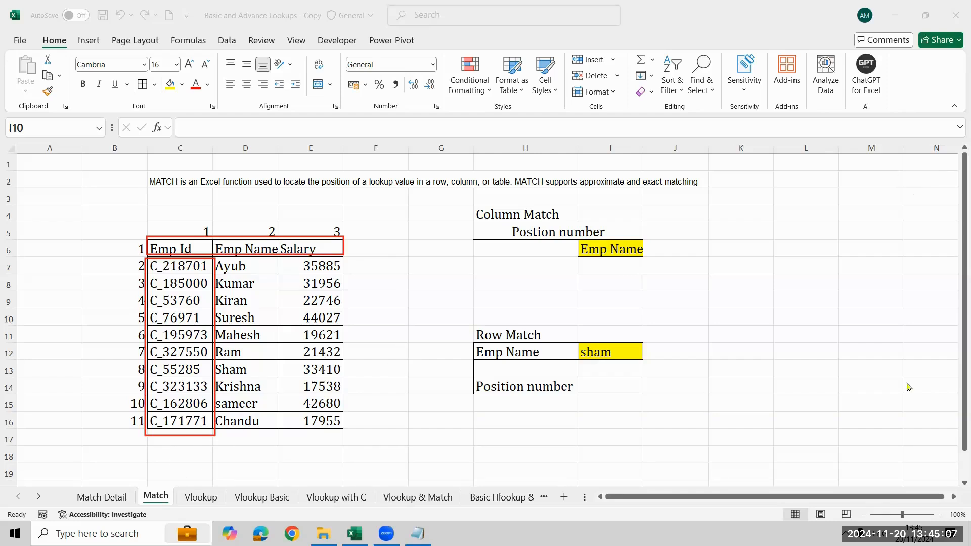
click(637, 262)
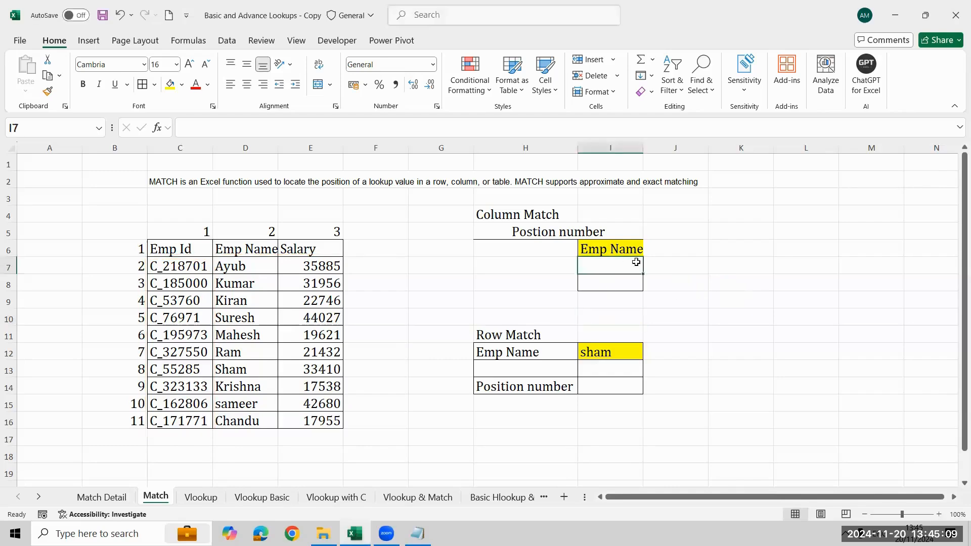
click(237, 253)
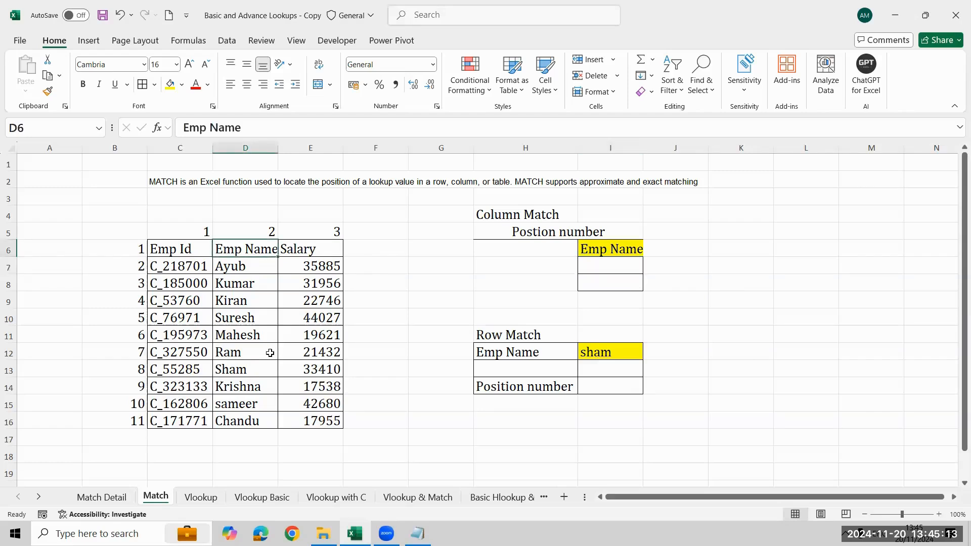
- Start a MATCH formula in I8 with the Column Match header in I6 as the lookup value
click(618, 280)
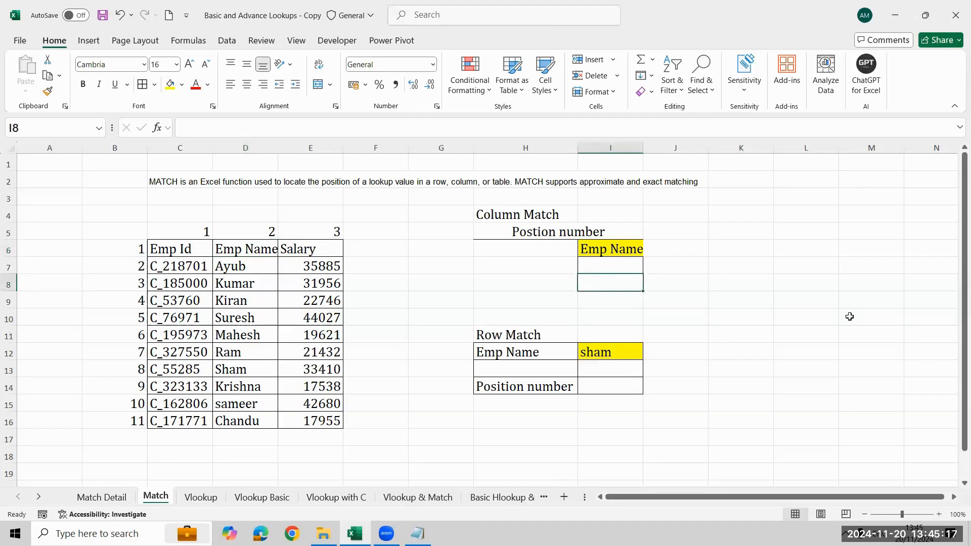
text(=mat)
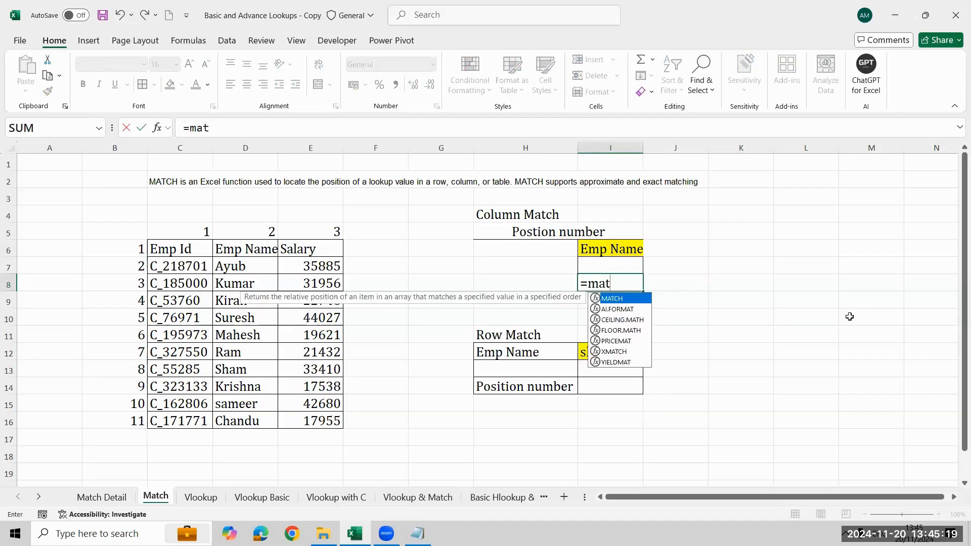
key(Tab)
key(Up)
key(Up)
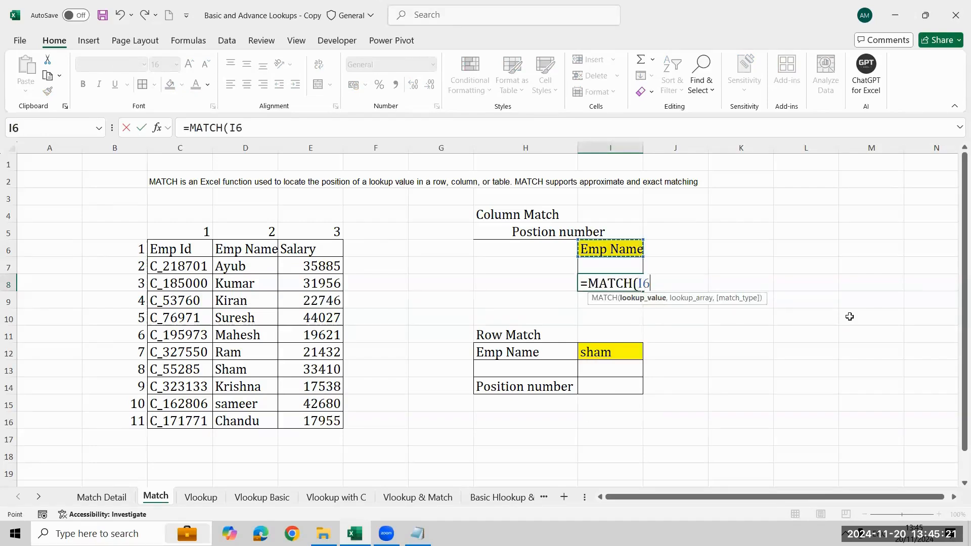
- Complete the MATCH formula in I8 with the header range C6:E6 as lookup array and 0 for an exact match
text(,)
key(Left)
key(Left)
key(Left)
key(Left)
key(Left)
key(Left)
key(Up)
key(Up)
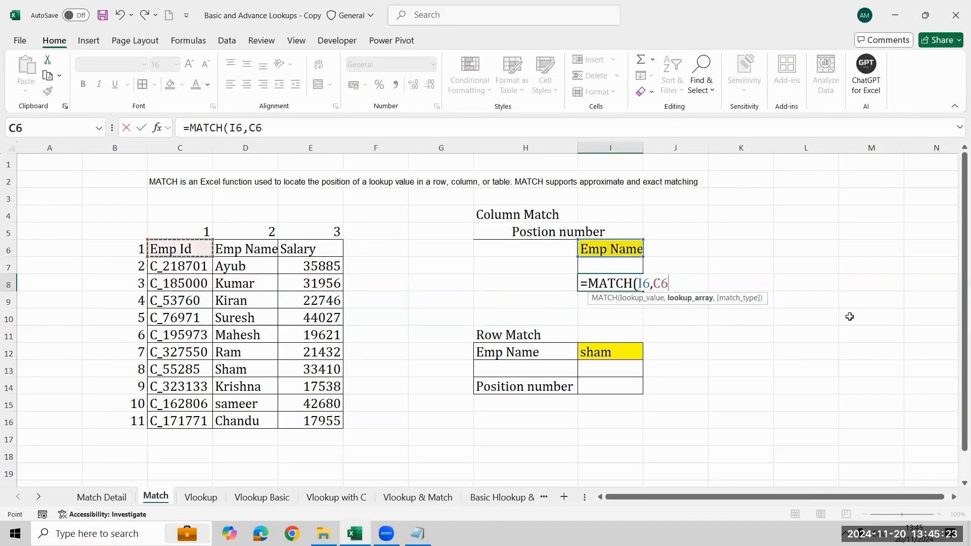
key(shift+Right)
key(shift+Right)
key(shift+Right)
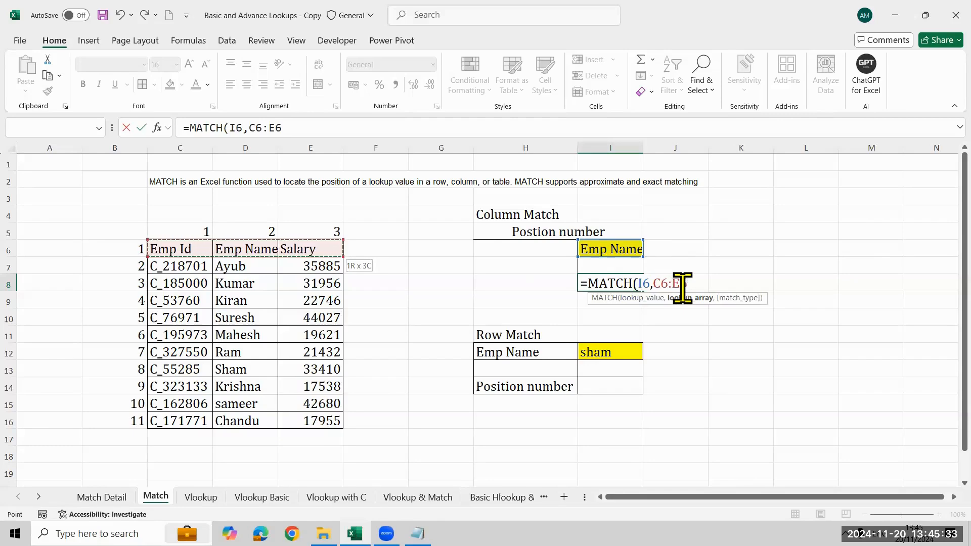
text(,)
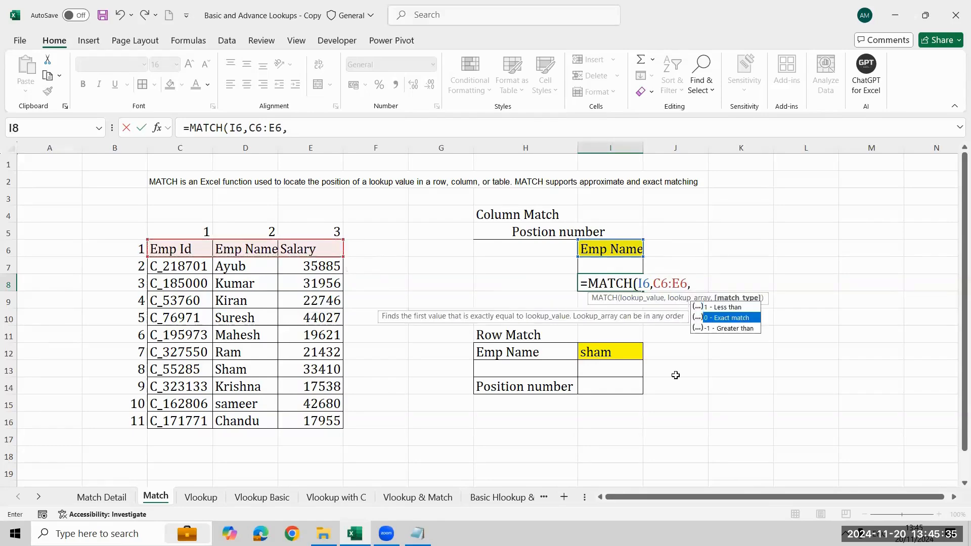
text(0)
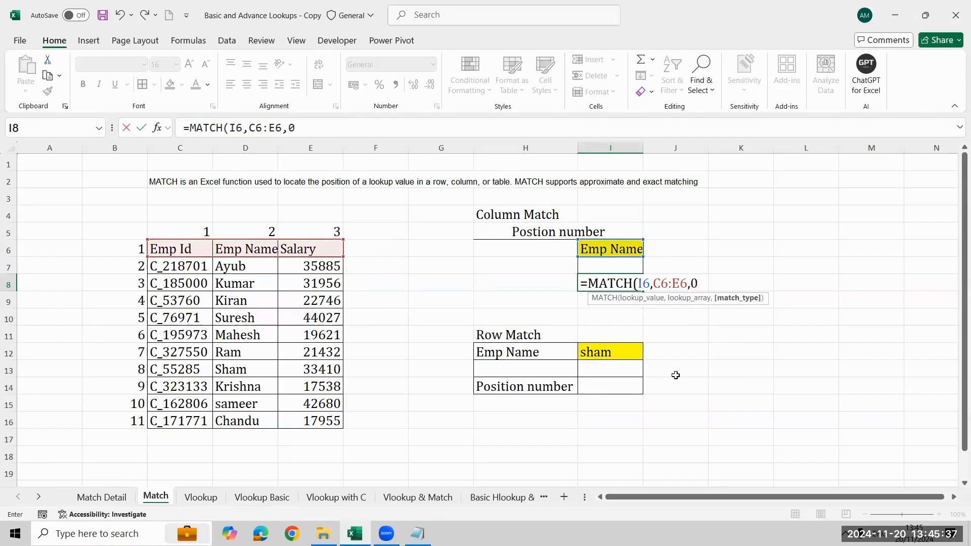
text())
key(ctrl+Return)
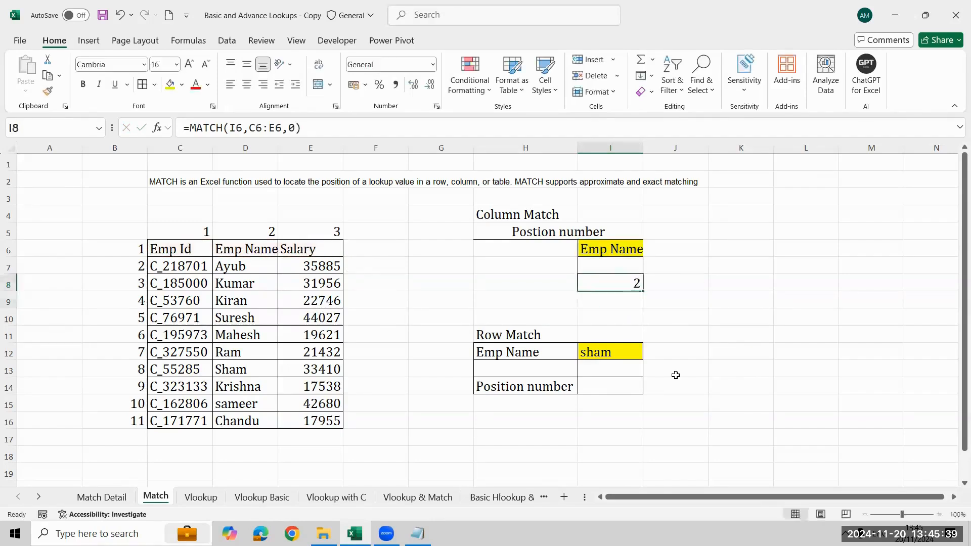
- Set the lookup header in I6 to Salary to test the column position formula
key(Up)
key(Up)
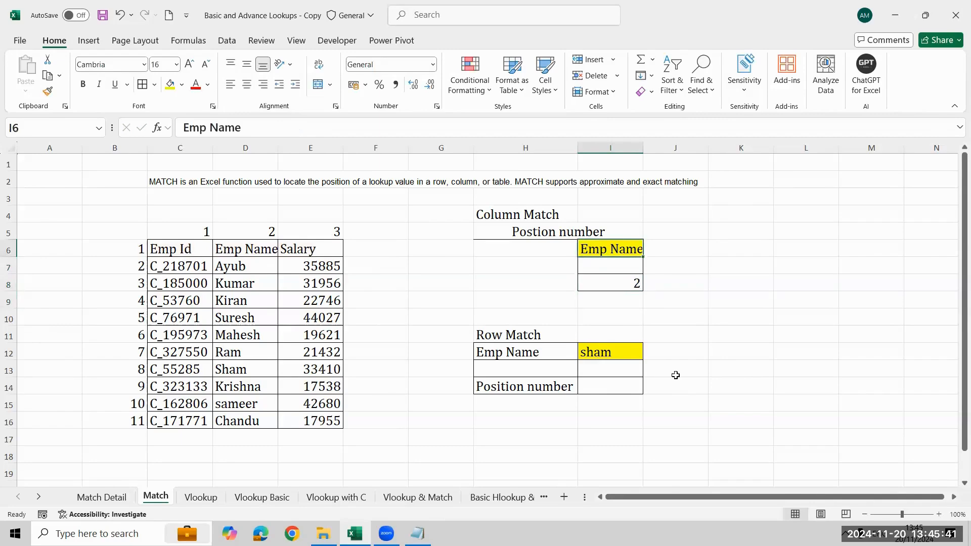
text(Salary)
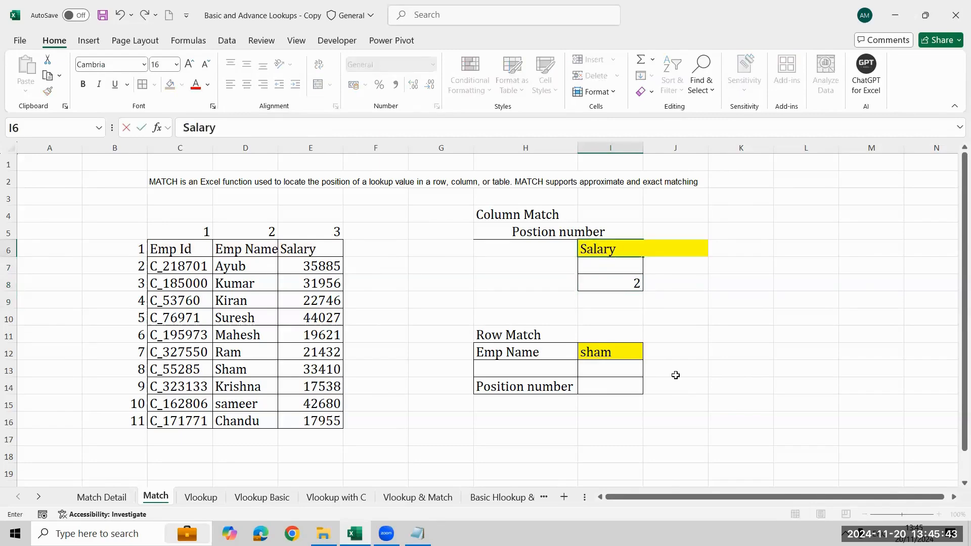
key(Return)
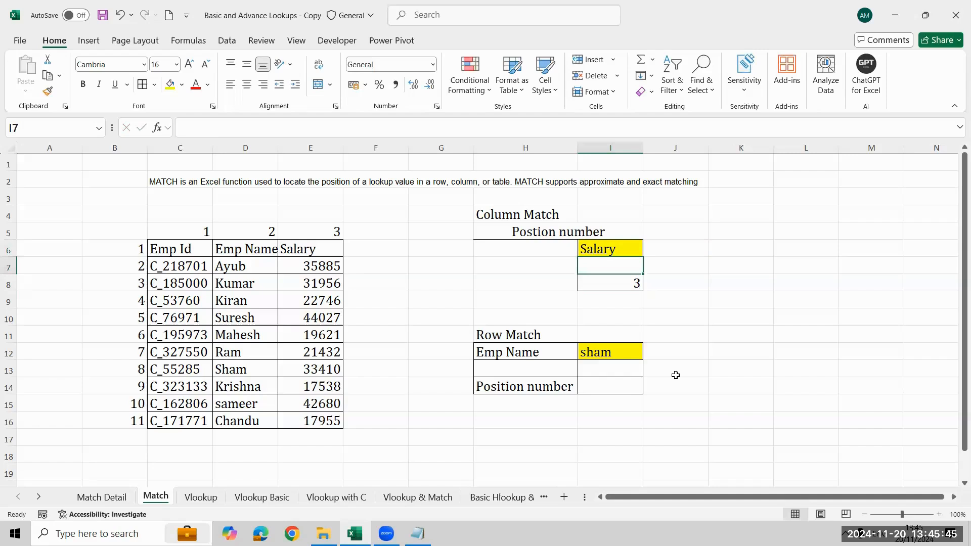
- Undo the Salary entry in I6 and select cell J8 beside the column match result
key(Up)
key(ctrl+z)
key(Right)
key(Down)
key(Down)
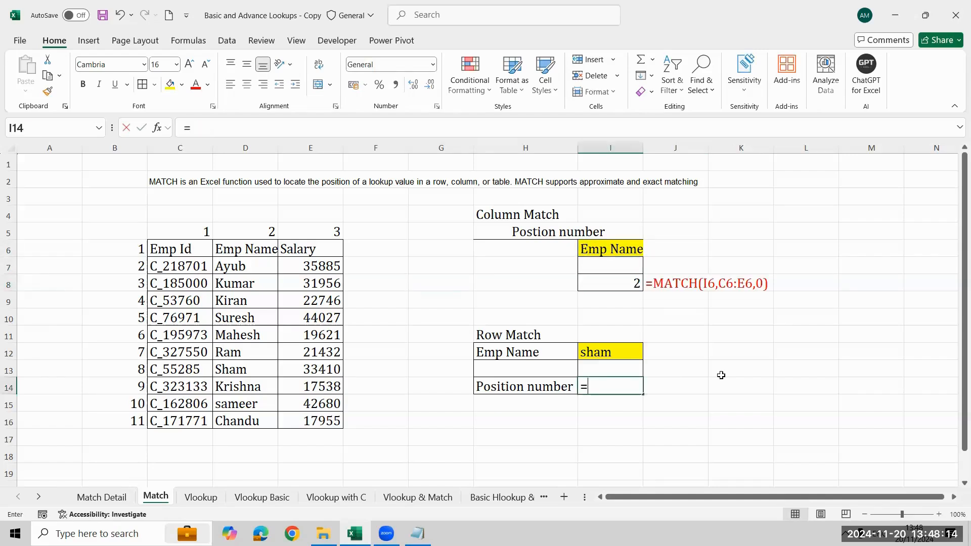
- Start a MATCH formula in I14 with the Row Match employee name in I12 as the lookup value
text(mat)
key(Tab)
key(Up)
key(Up)
key(Up)
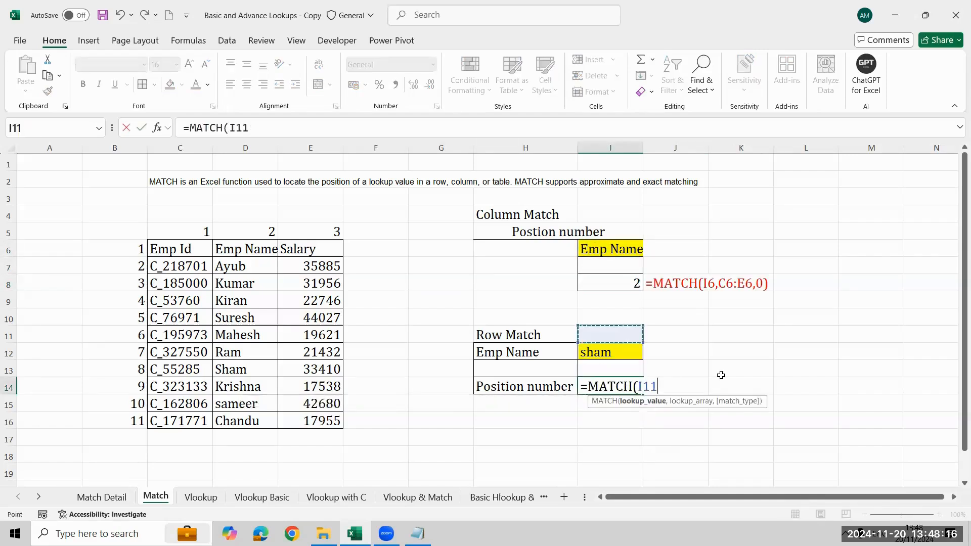
key(Down)
- Complete the MATCH formula in I14 with the Emp Name range D6:D16 as lookup array and 0 for an exact match
text(,)
key(Left)
key(Left)
key(Left)
key(Left)
key(Left)
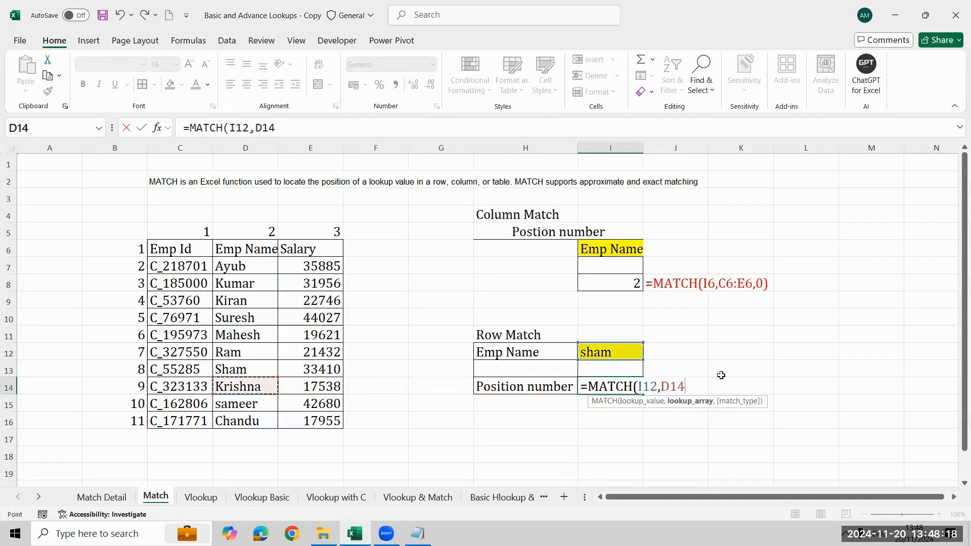
key(ctrl+Up)
key(Down)
key(ctrl+shift+Down)
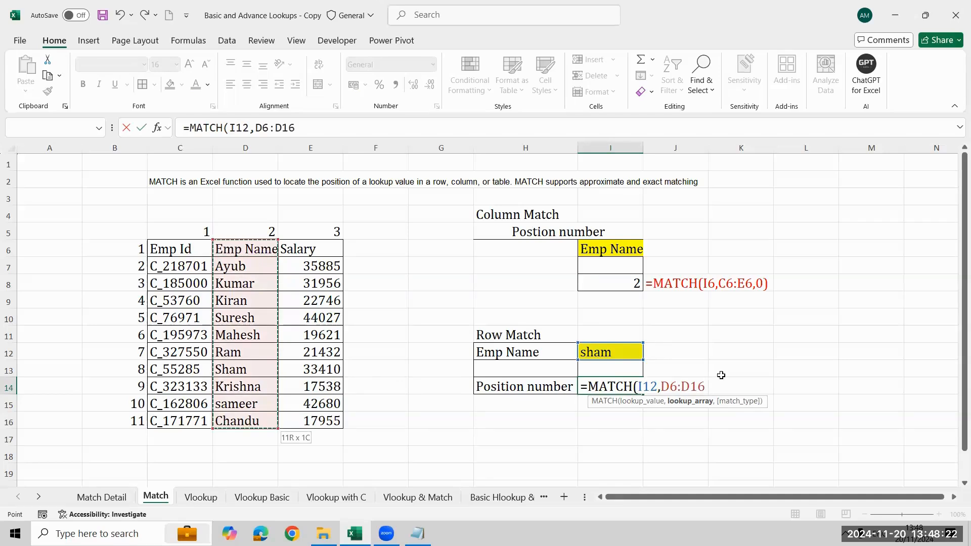
text(,)
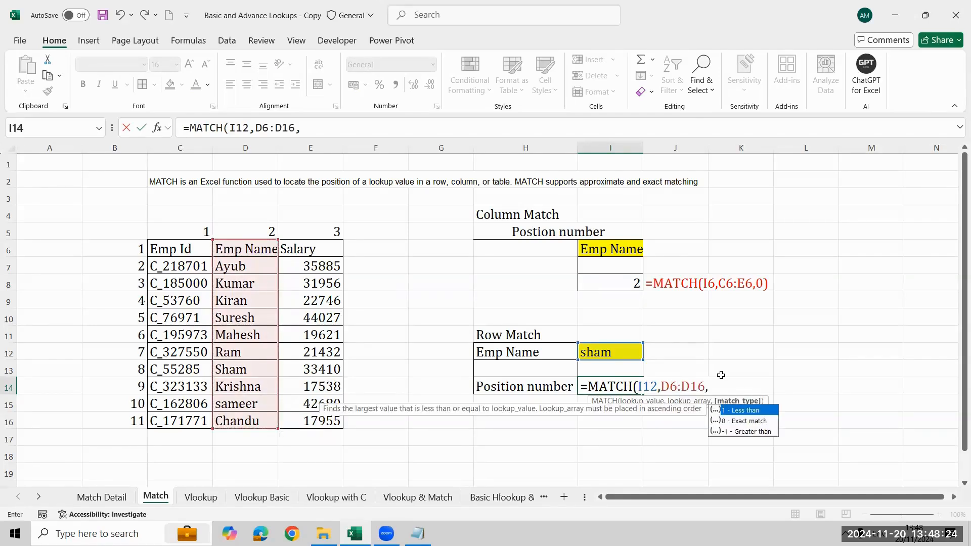
text(0)
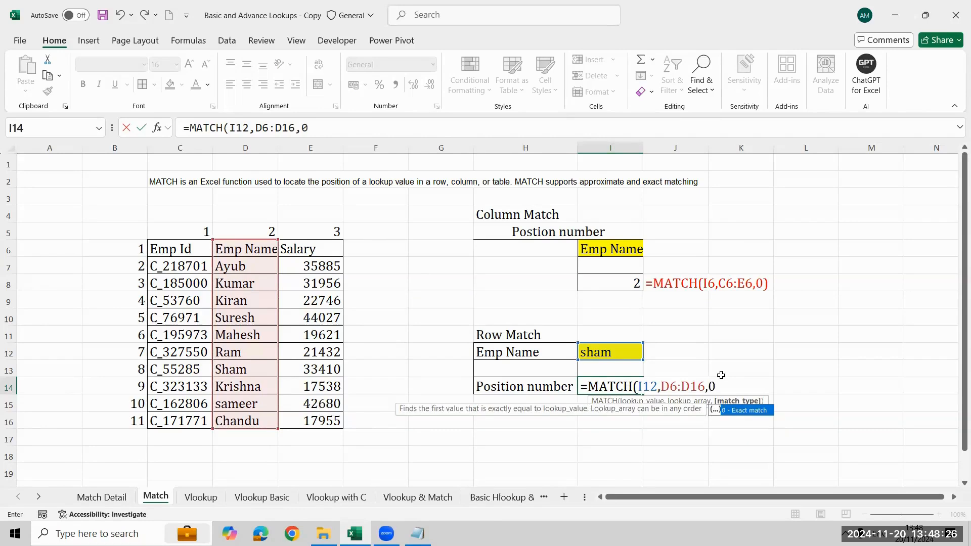
text())
key(Return)
- Show the formula of I14 in J14 with FORMULATEXT and color its text red
key(Up)
key(Right)
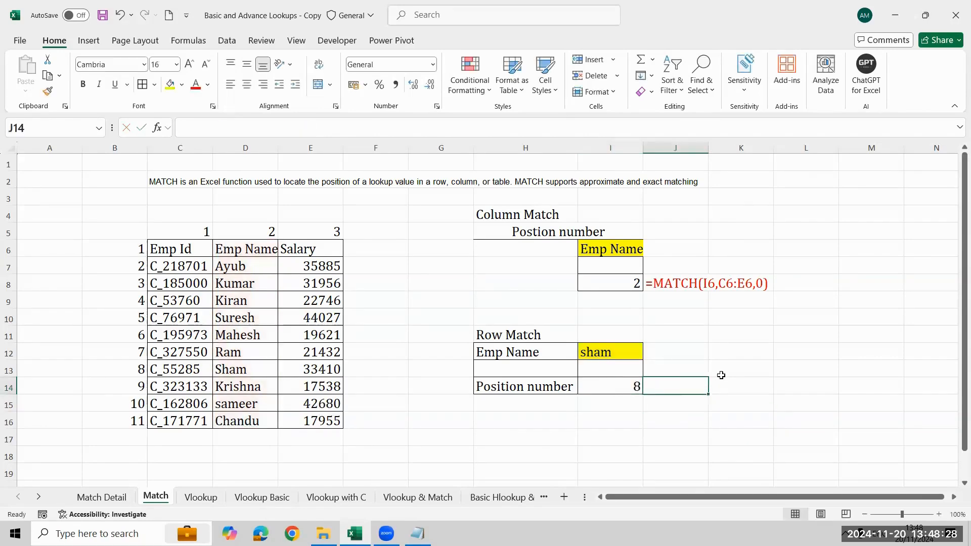
text(=for)
key(Tab)
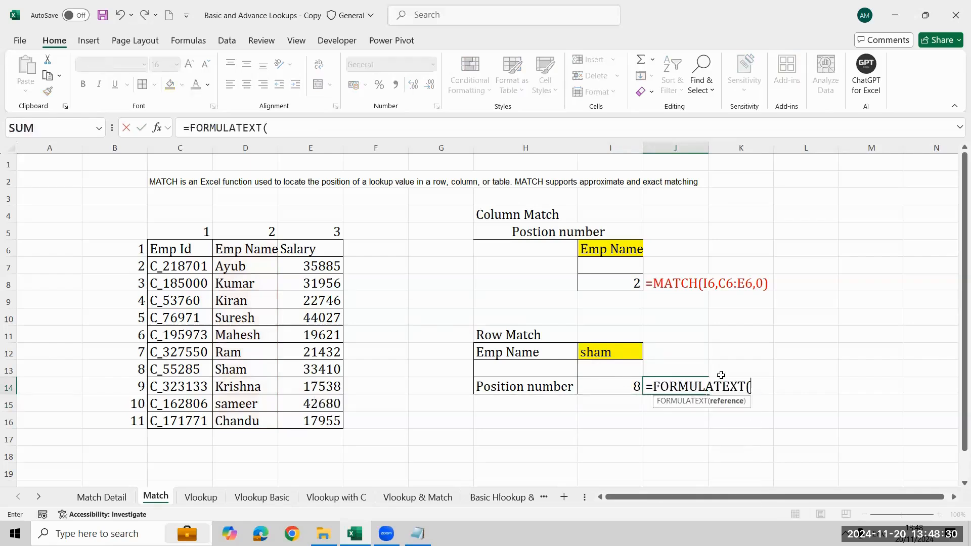
key(Left)
key(Return)
key(Up)
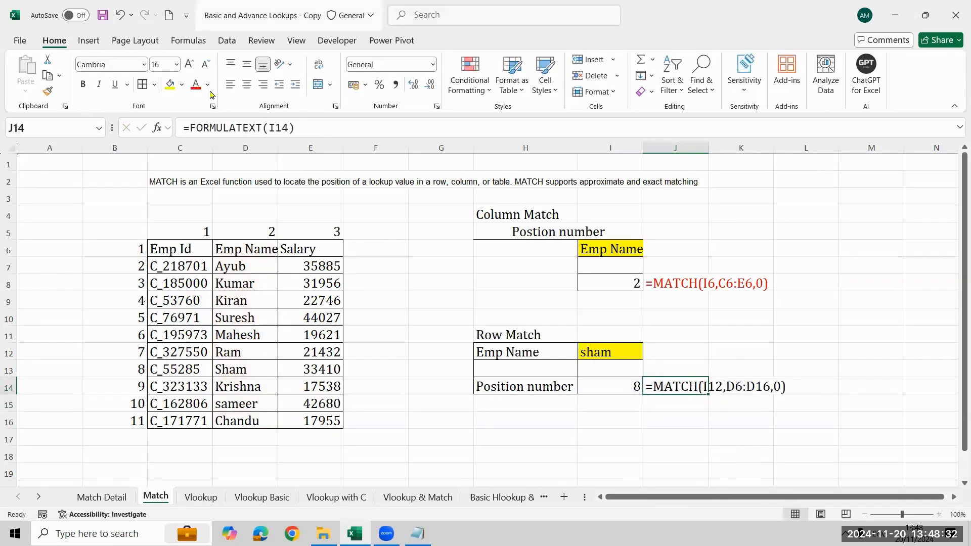
click(195, 84)
key(Down)
key(Down)
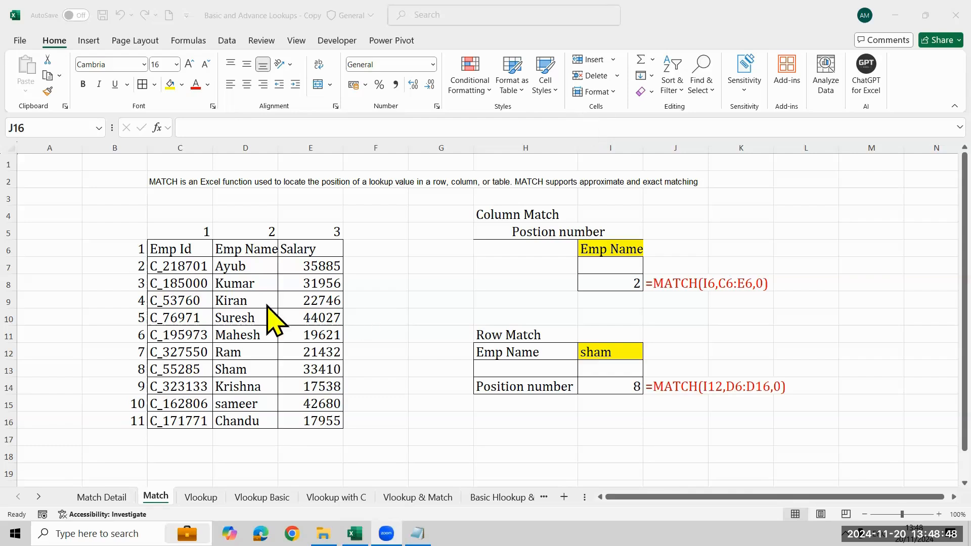
- Replace the employee name in D8 with the lookup name from I12 to test MATCH with a duplicate
click(270, 284)
click(270, 284)
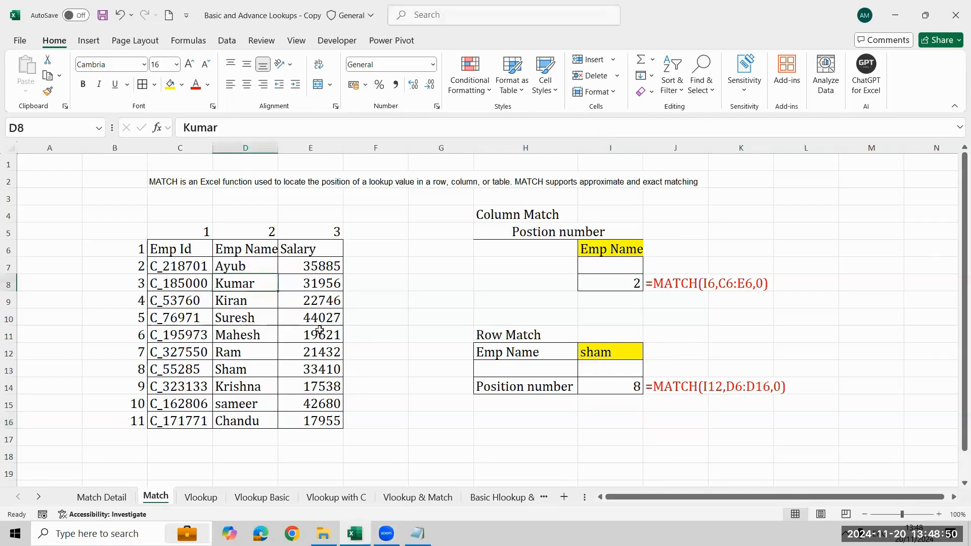
text(Sham)
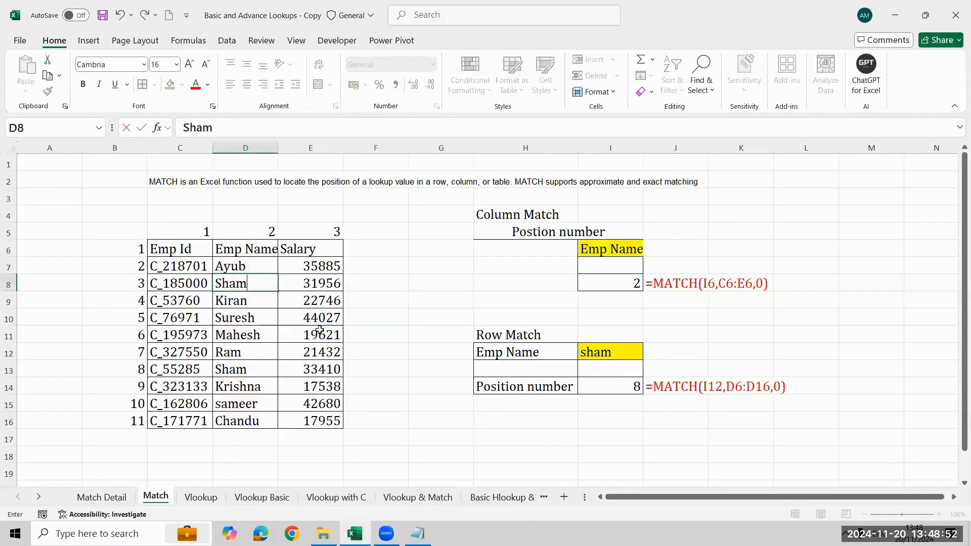
key(Return)
key(Up)
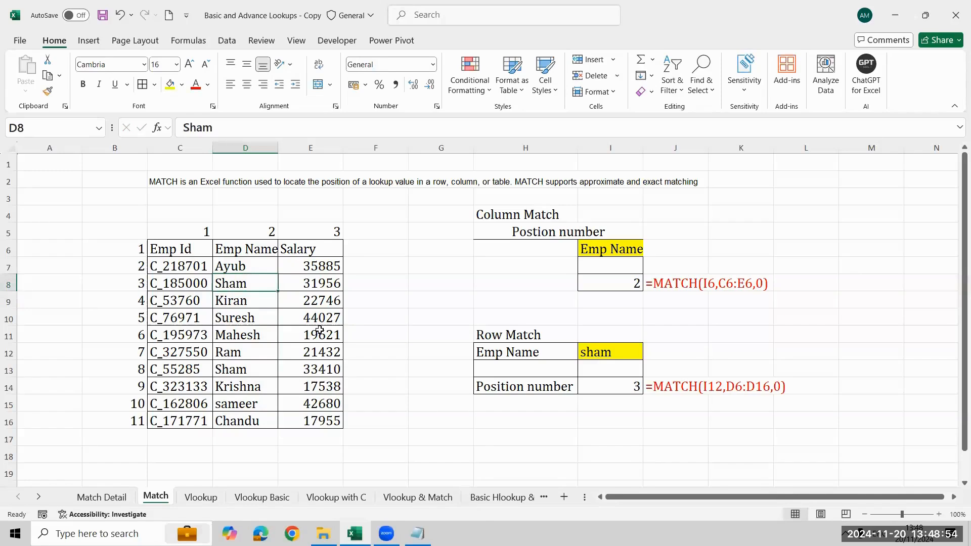
- Compare the duplicate name in D13 with the row match result, and undo the name change in D8
key(Down)
key(Down)
key(Down)
key(Down)
key(Down)
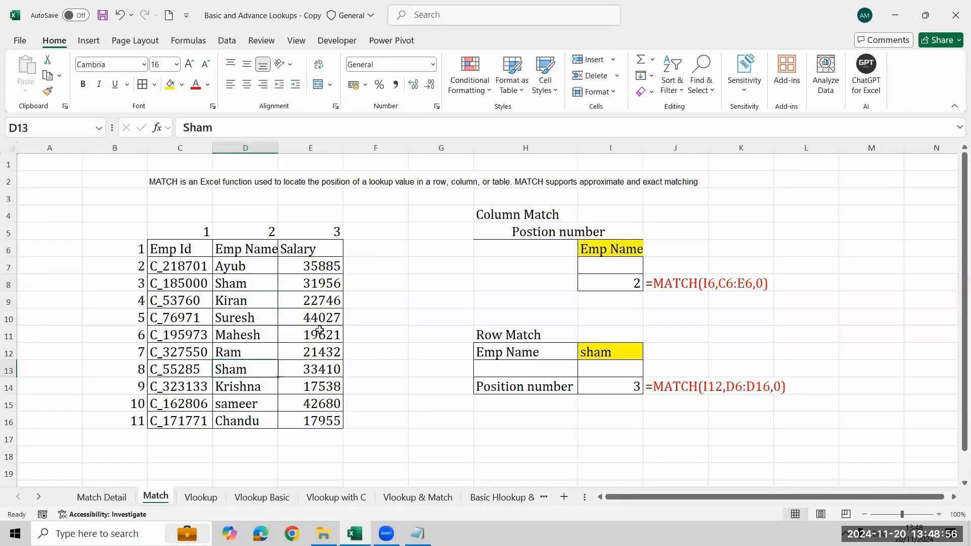
key(Up)
key(Up)
key(Up)
key(Up)
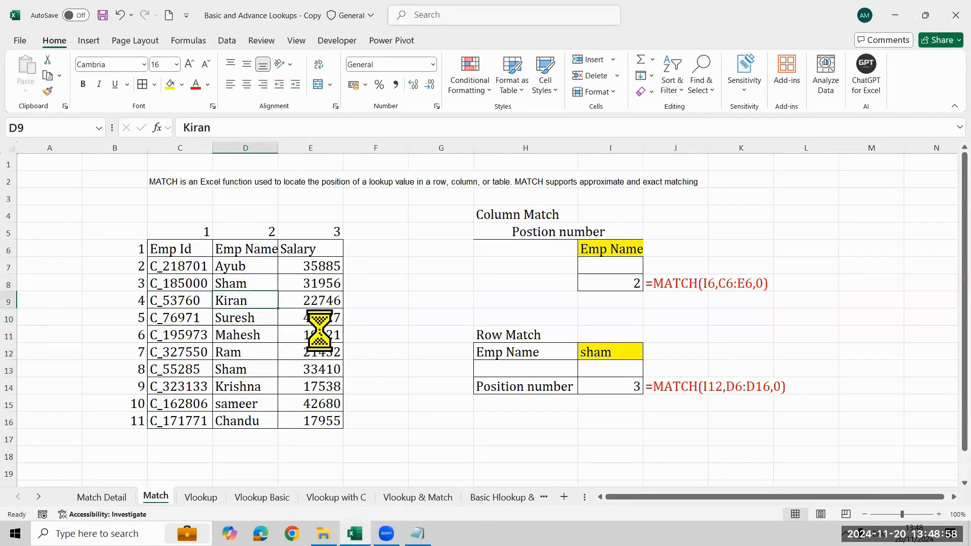
key(ctrl+z)
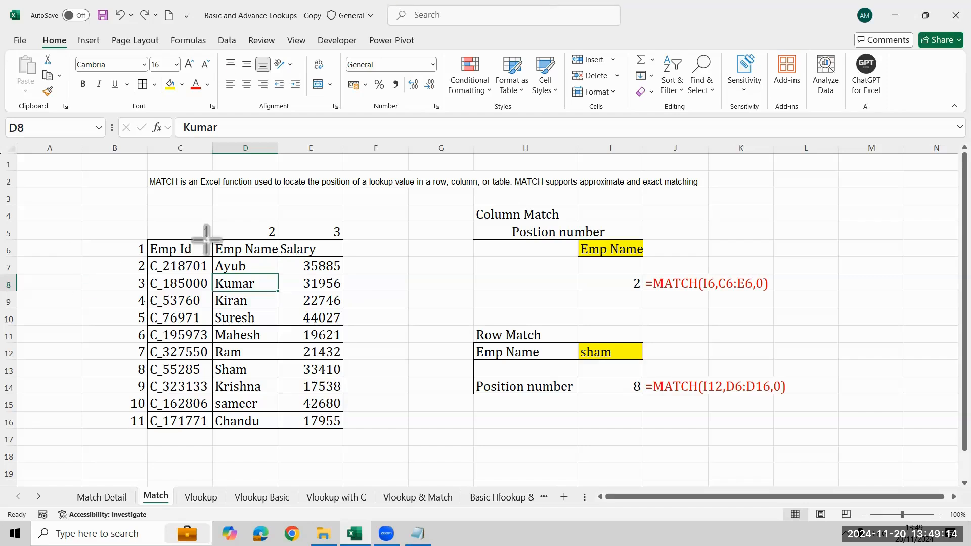
- Outline the Emp Name column D6:D16 and the header row C6:E6 with red annotation rectangles, and clear the markings
mouse_move(214, 240)
mouse_down()
mouse_move(310, 386)
mouse_move(281, 429)
mouse_up()
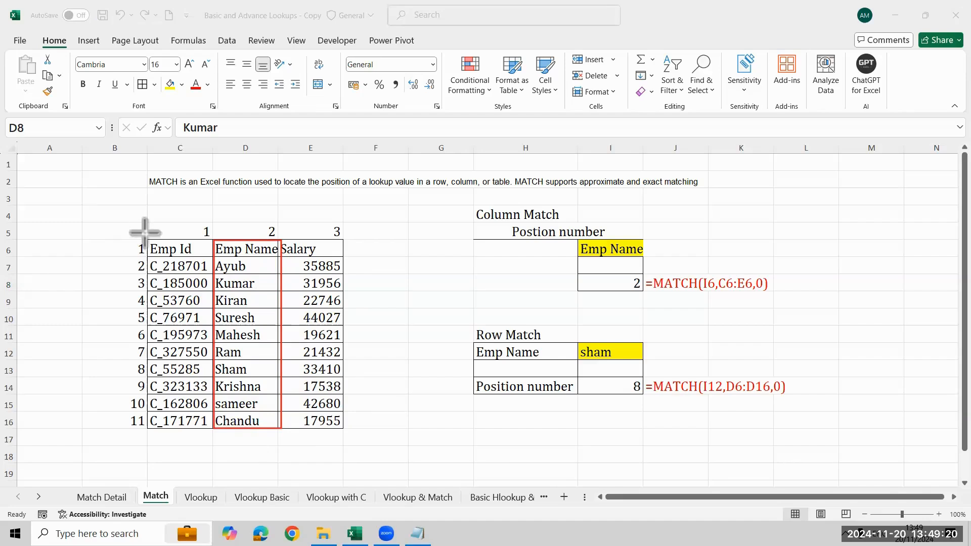
mouse_move(146, 237)
mouse_down()
mouse_move(217, 259)
mouse_move(346, 256)
mouse_up()
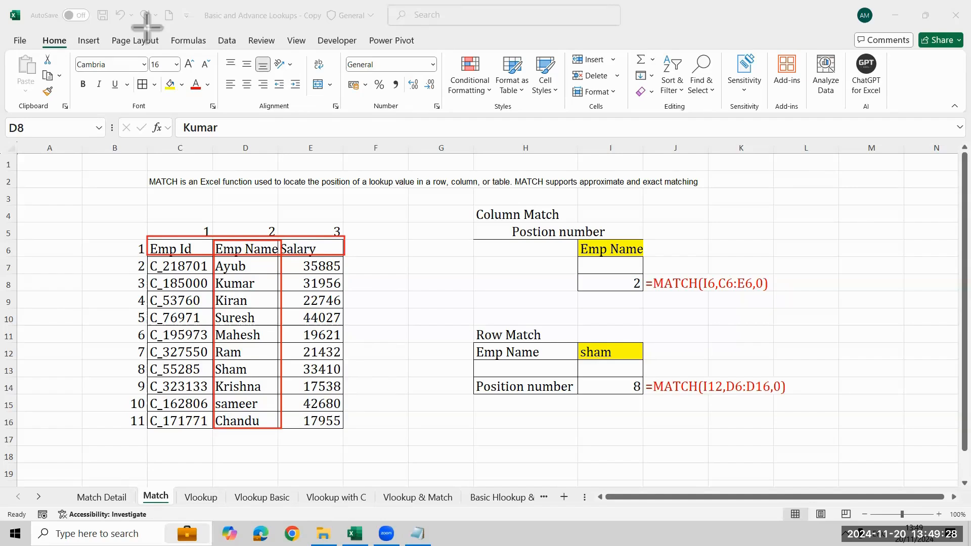
click(924, 424)
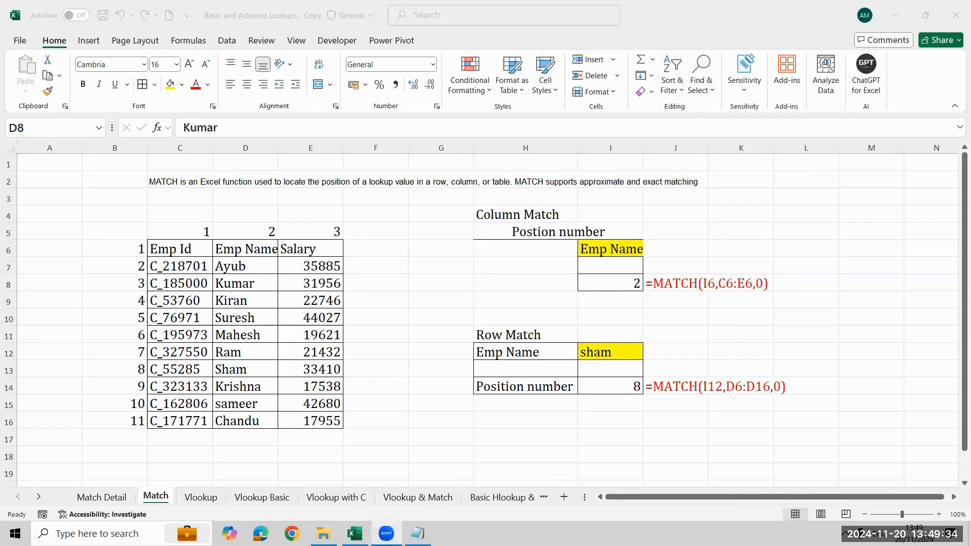
- Open the Vlookup sheet and study the VLOOKUP explanation and the annotated example picture with its lookup value, lookup column and result
click(201, 498)
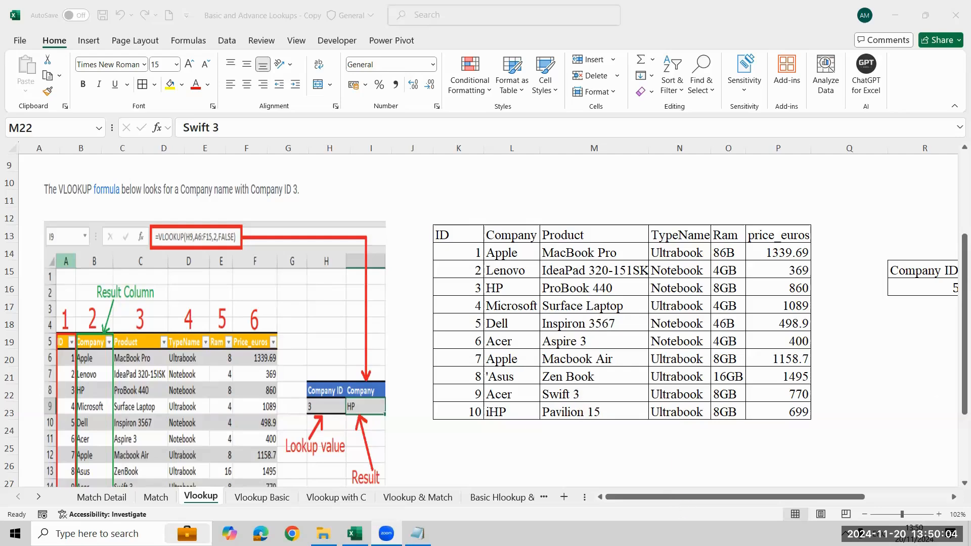
click(865, 515)
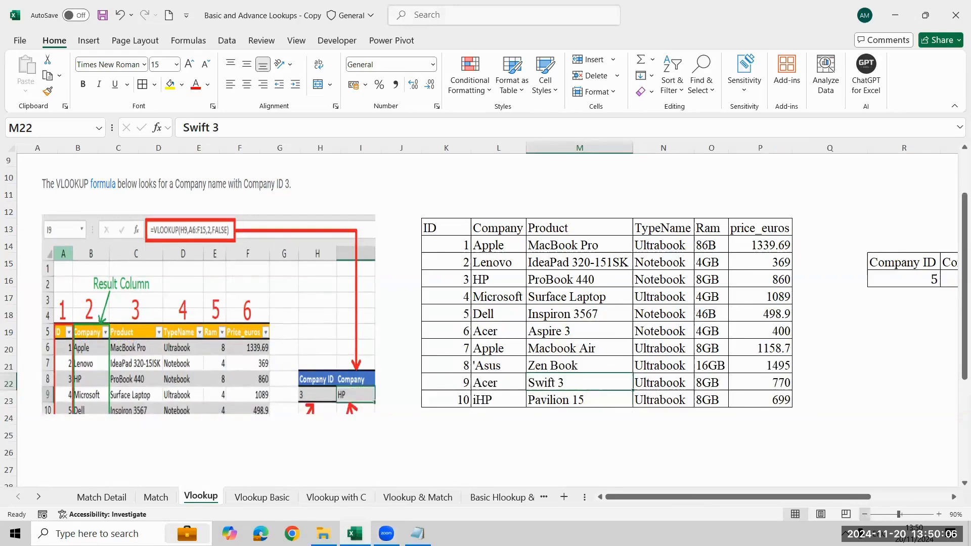
click(865, 514)
scroll(523, 265, up, 1)
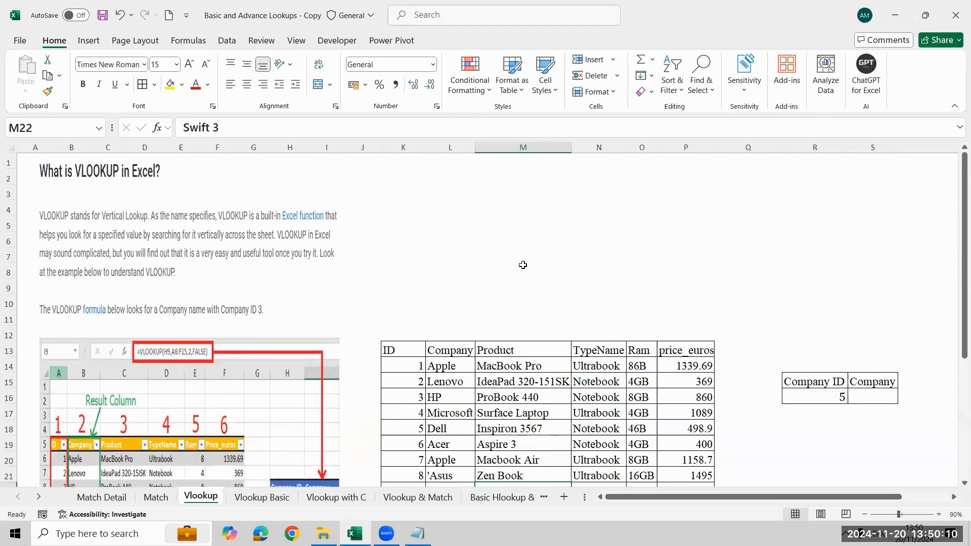
click(939, 515)
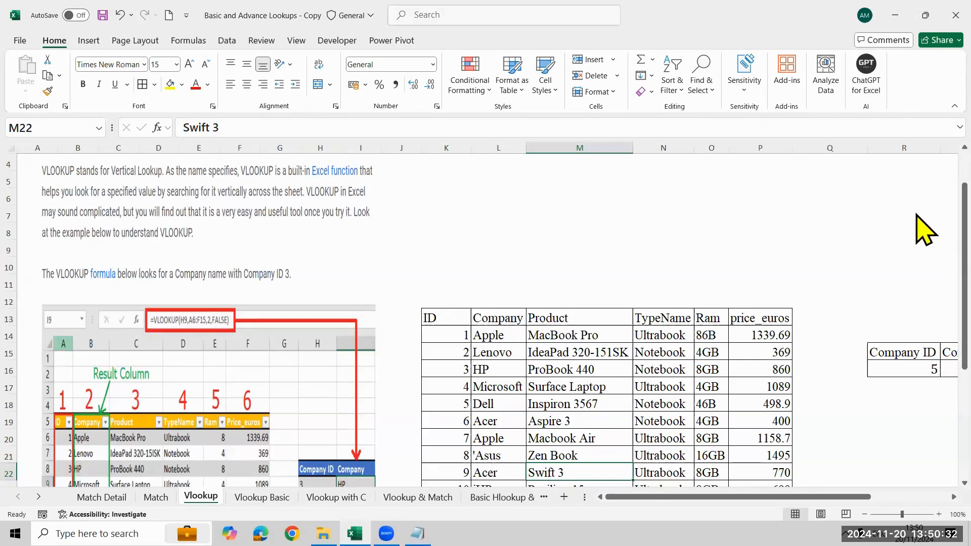
scroll(925, 230, down, 3)
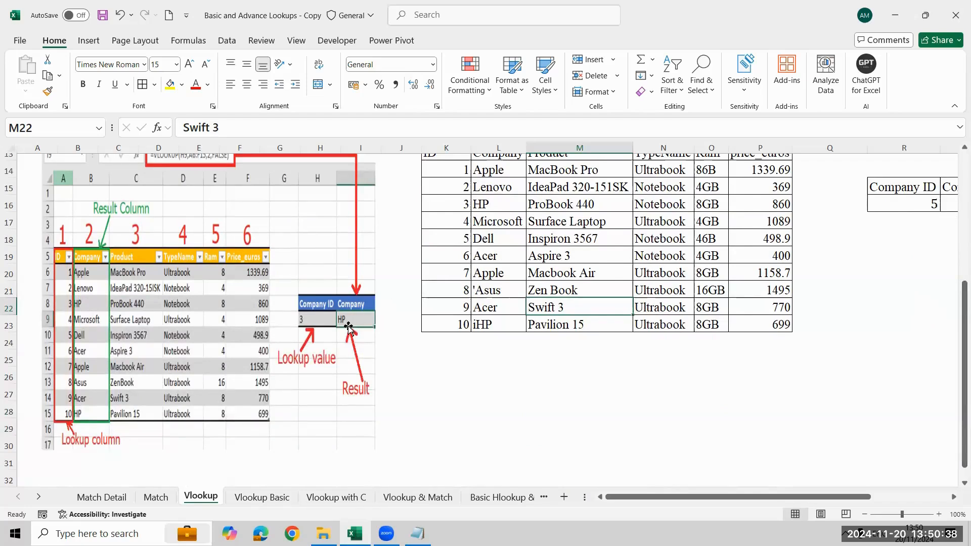
drag(958, 320, 958, 303)
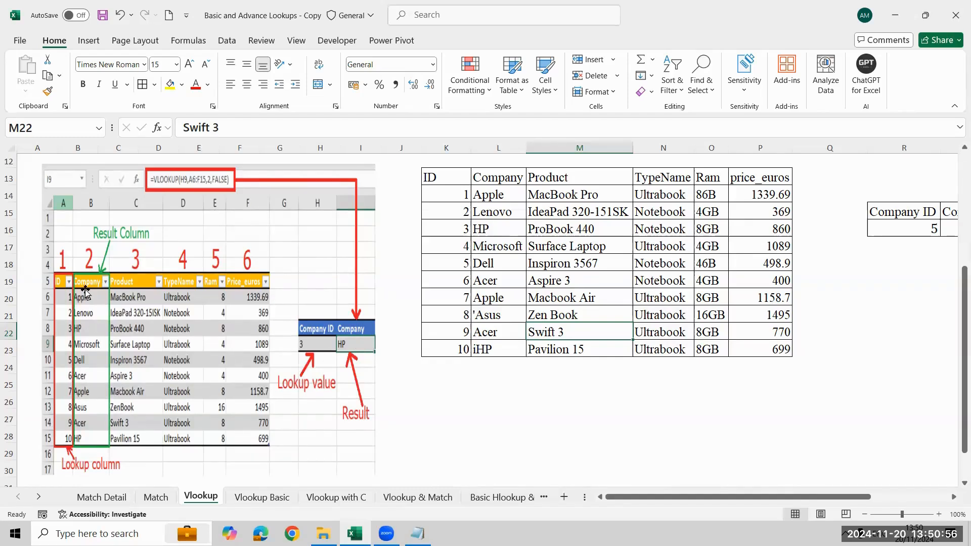
mouse_move(108, 384)
mouse_down()
mouse_move(117, 413)
mouse_move(113, 392)
mouse_up()
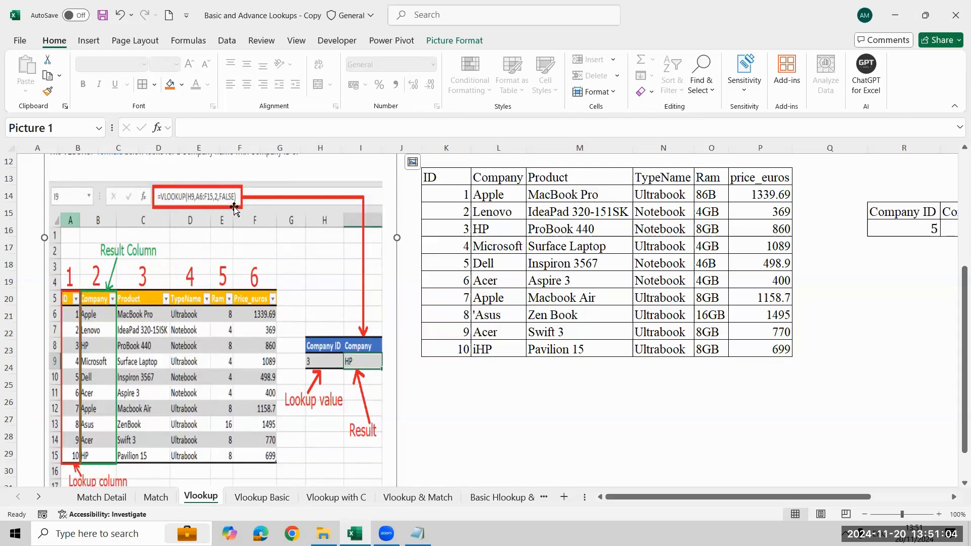
- Start a VLOOKUP formula in S16 under Company, using the Company ID in R16 as the lookup value
click(937, 269)
key(Right)
key(Right)
key(Right)
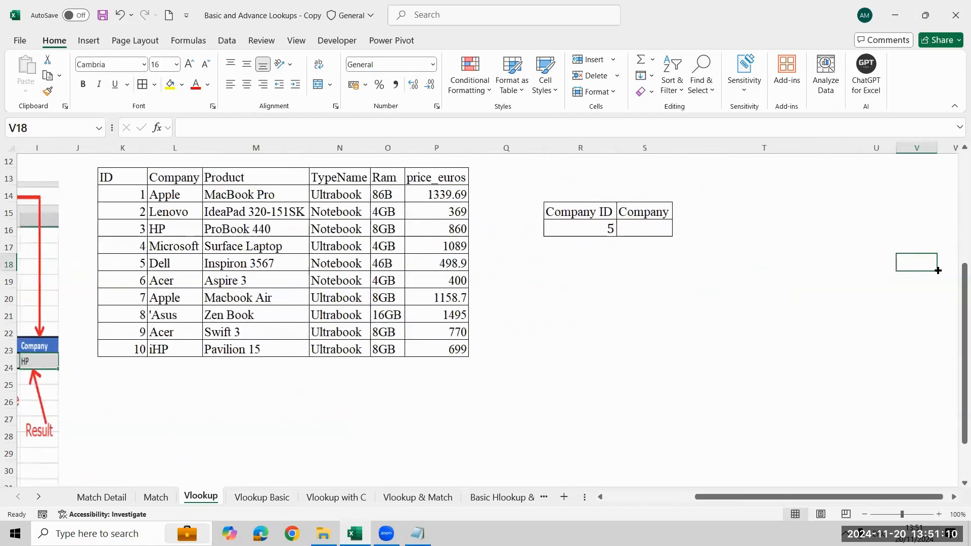
click(654, 229)
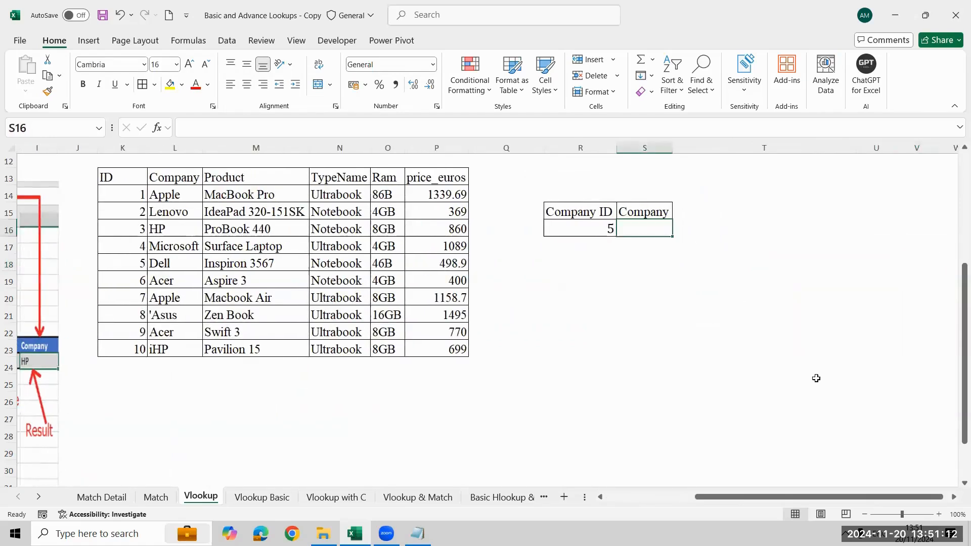
text(=vl)
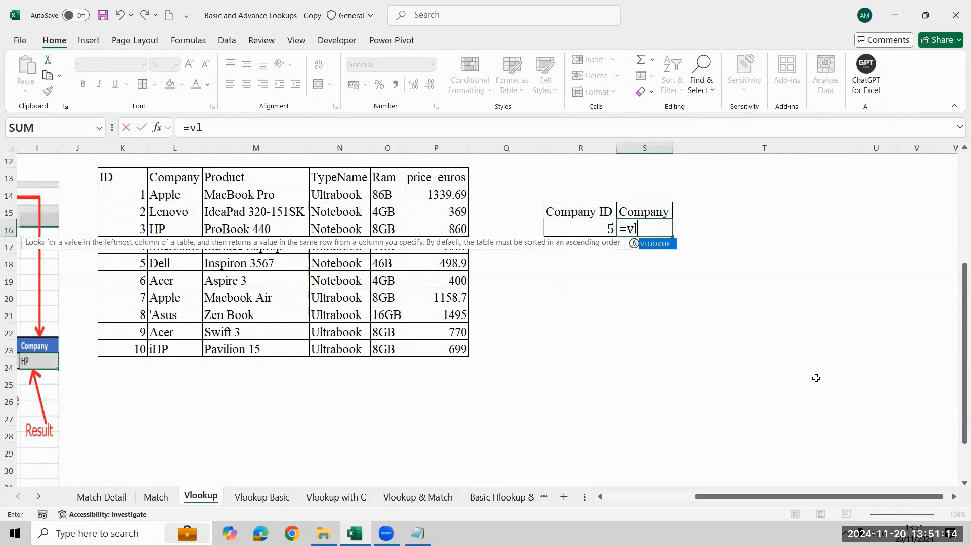
key(Tab)
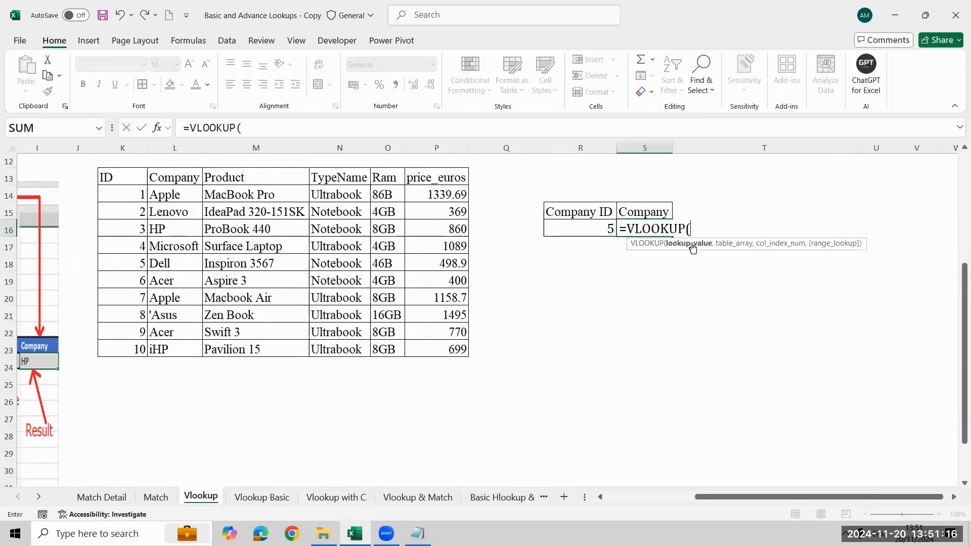
click(572, 232)
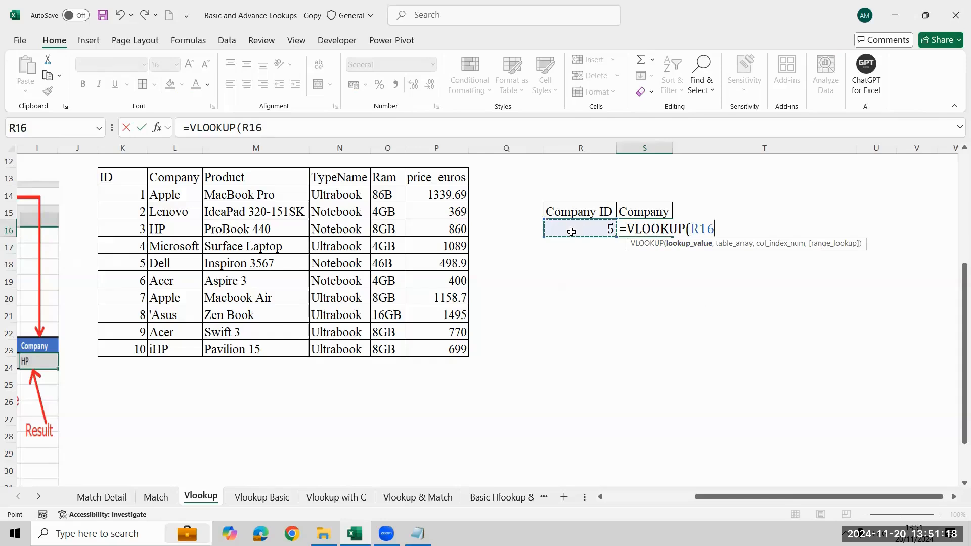
text(,)
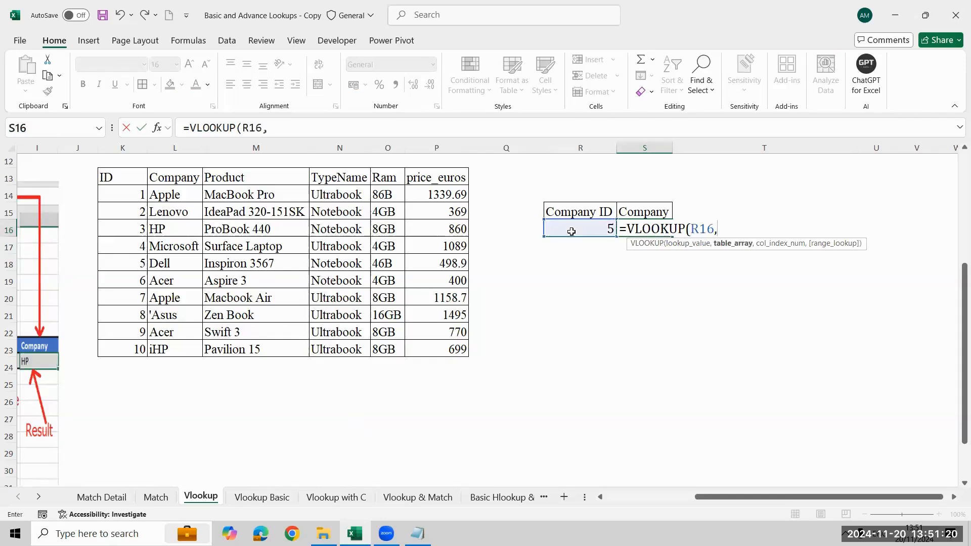
- Set the laptop table K13:P23, including its headers, as the table array of the VLOOKUP in S16
key(Left)
key(Left)
key(Left)
key(Left)
key(Left)
key(Left)
key(Left)
key(Up)
key(Up)
key(Up)
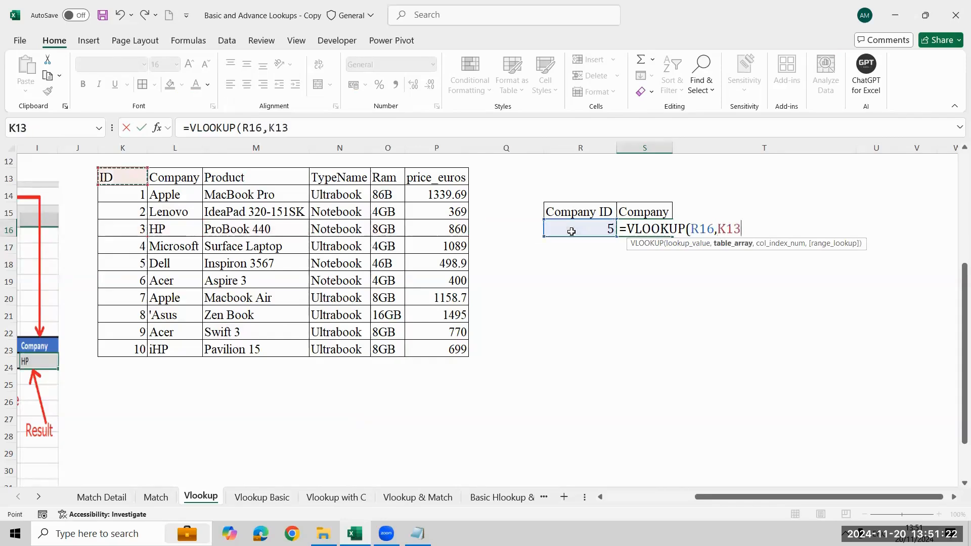
key(ctrl+shift+Right)
key(ctrl+shift+Down)
text(,)
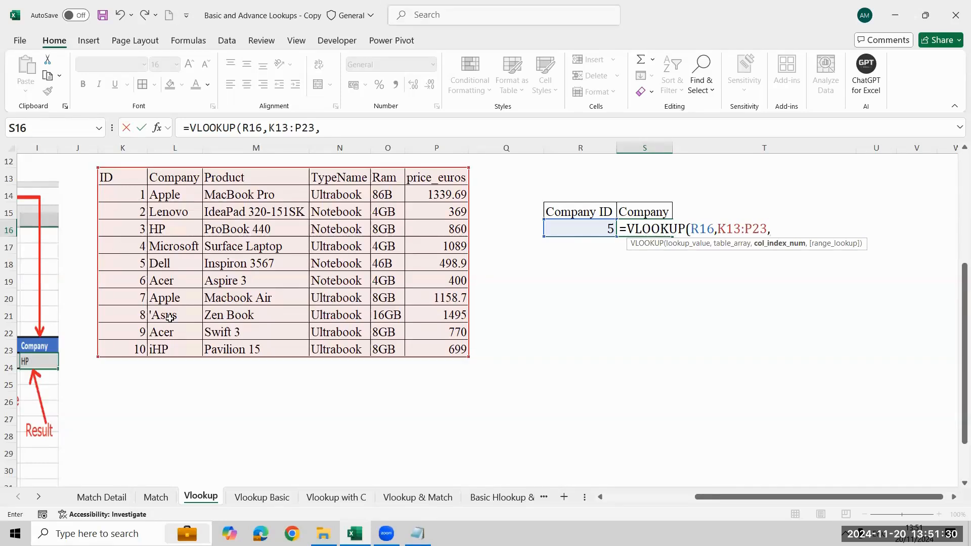
- Complete the VLOOKUP in S16 with column index 2 and FALSE for an exact match
text(2)
text(,)
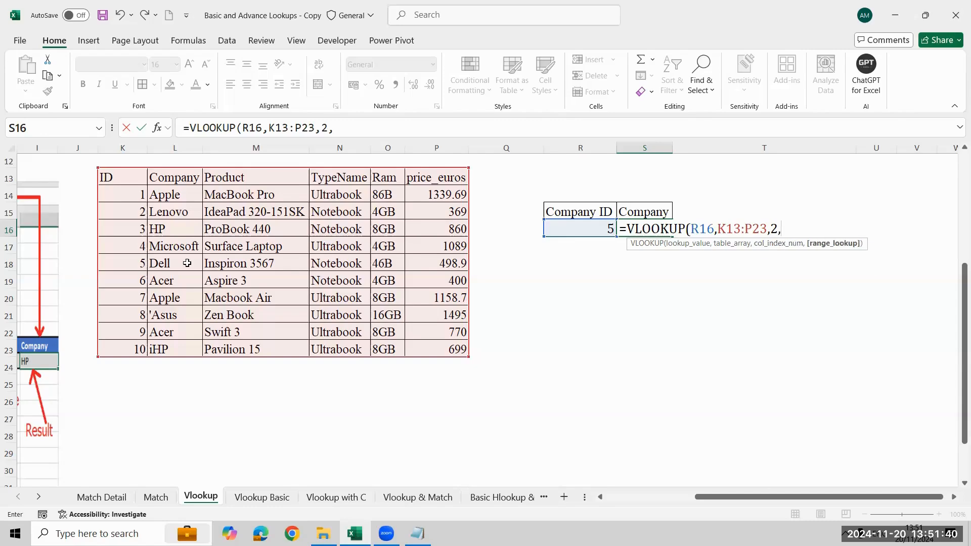
key(Down)
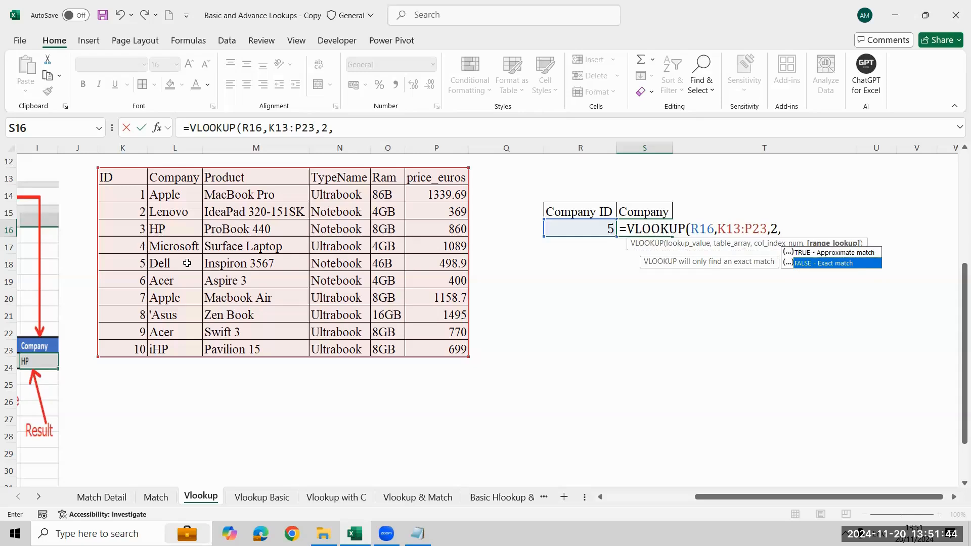
key(Tab)
text())
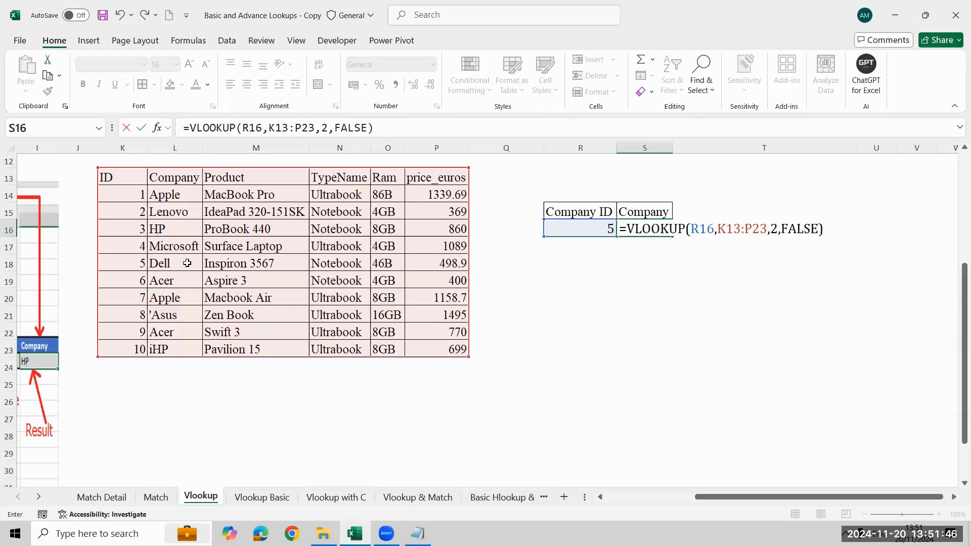
key(Return)
- Test the company lookup by changing the Company ID in R16 to 4, 9 and 2 in turn
key(Up)
key(Left)
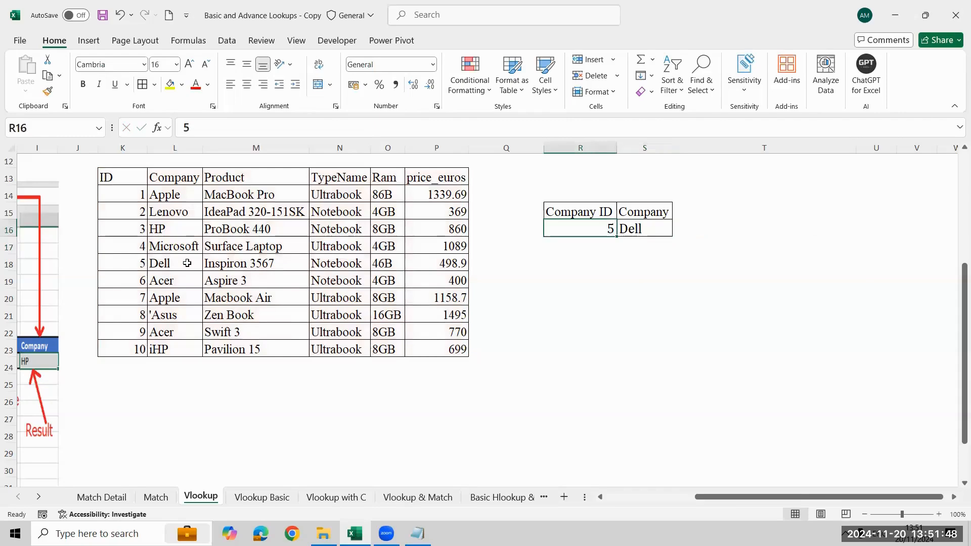
text(4)
key(Return)
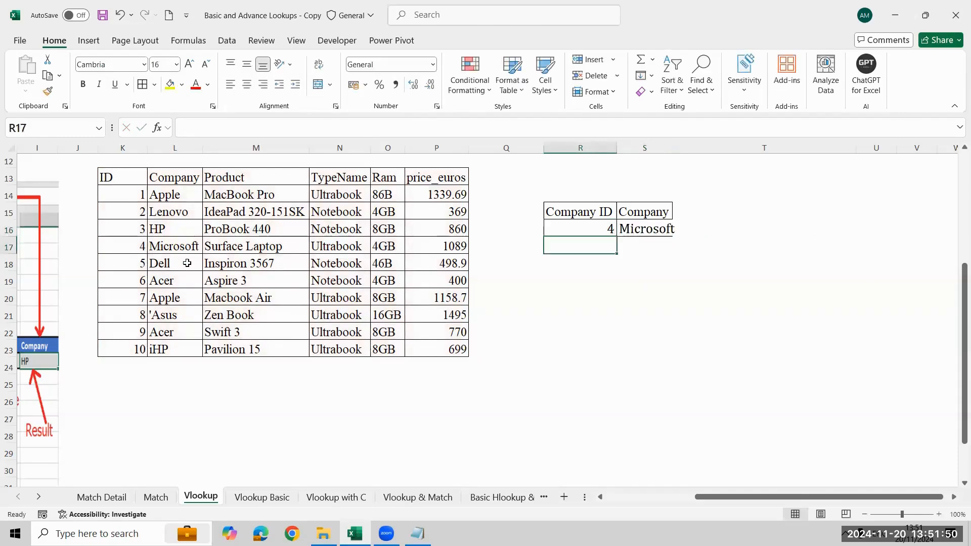
key(Up)
text(9)
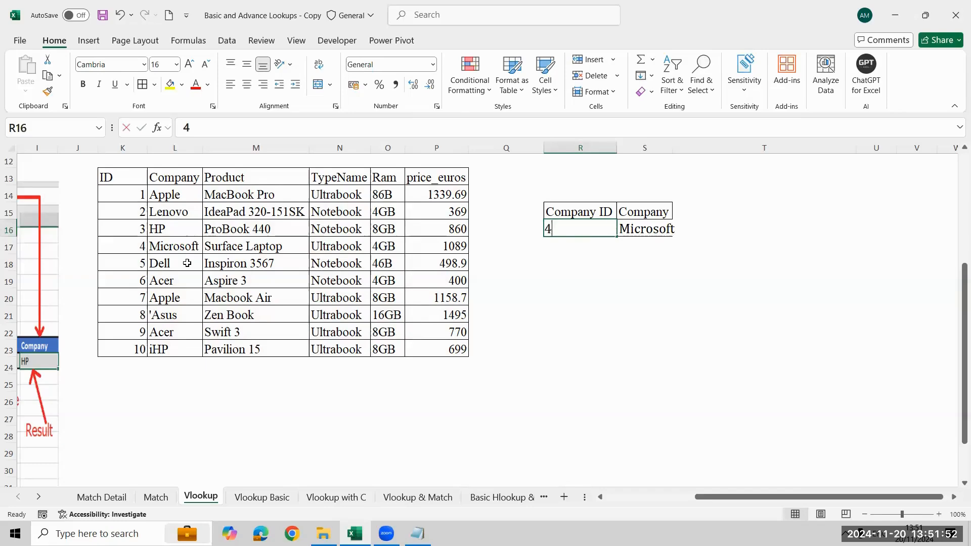
key(Return)
key(Up)
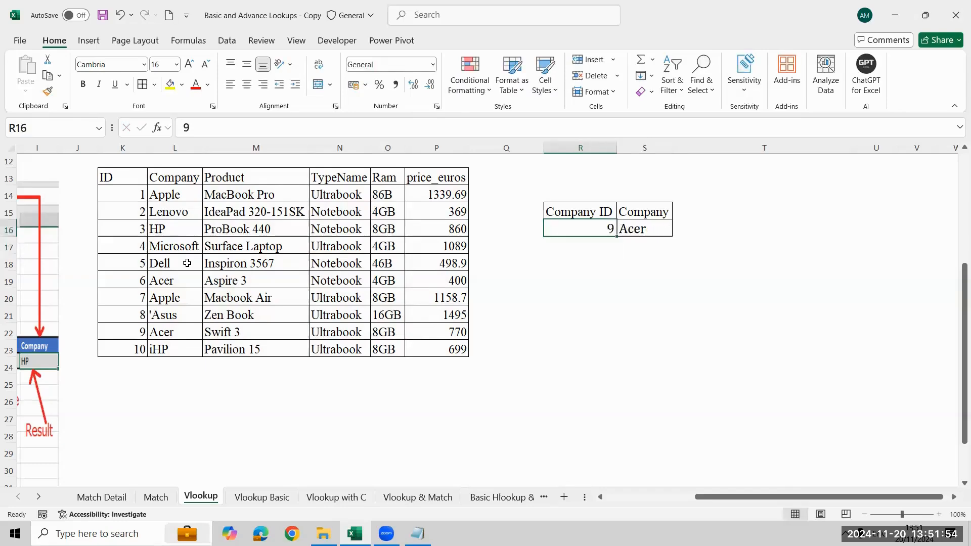
text(2)
key(Return)
key(Up)
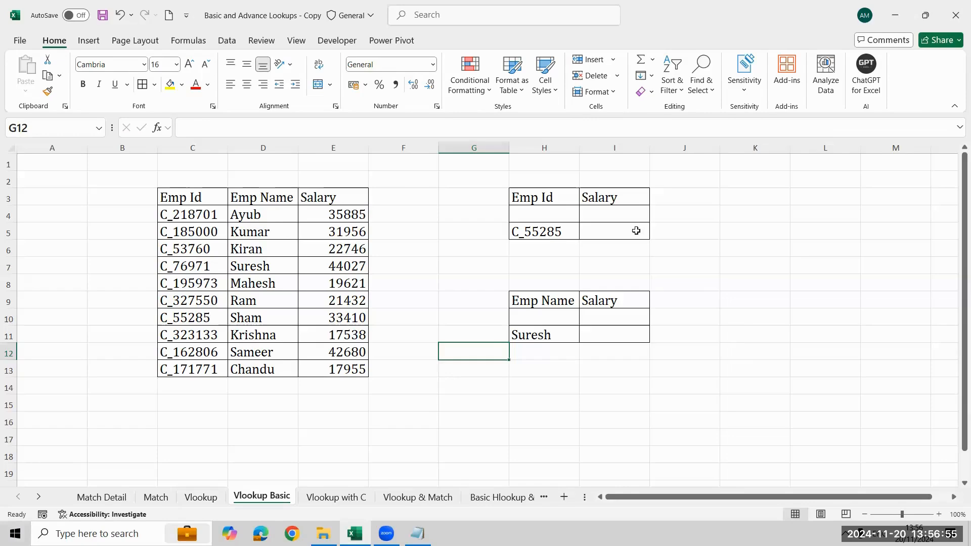
- On the Vlookup Basic sheet, start a VLOOKUP formula in I5 with the Emp Id in H5 as the lookup value
click(635, 230)
text(=)
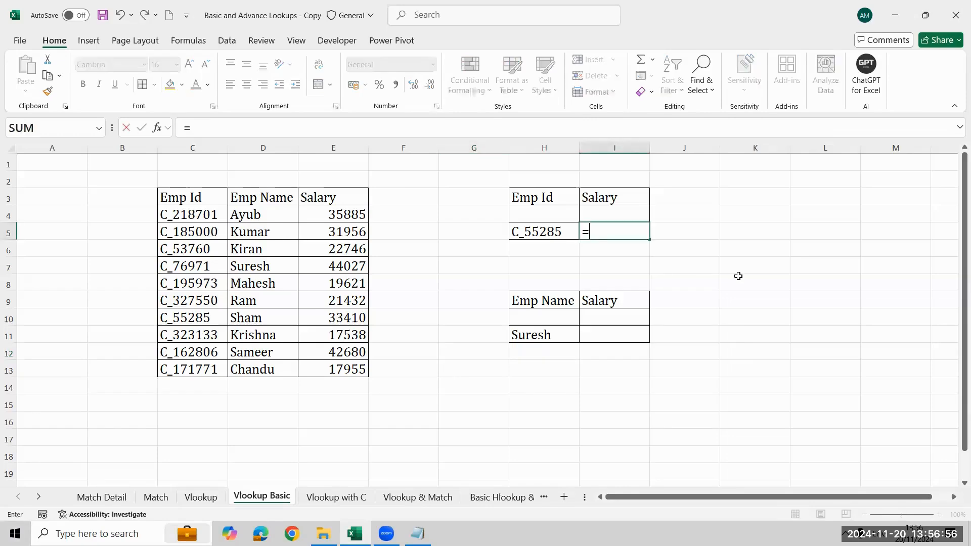
text(vl)
key(Tab)
key(Left)
text(,)
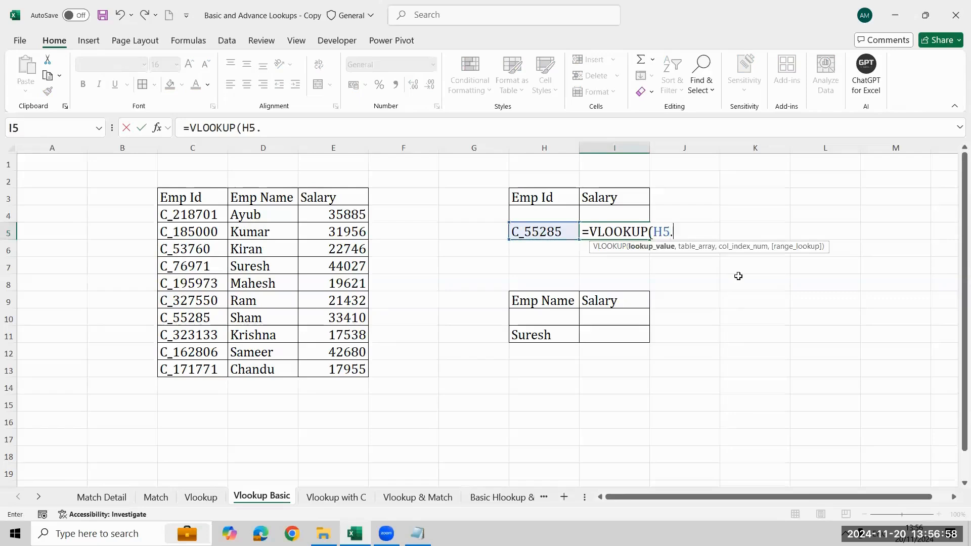
key(BackSpace)
text(,)
- Set the employee table C3:E13 as the table array of the VLOOKUP in I5
key(Left)
key(Left)
key(Left)
key(Left)
key(Left)
key(Left)
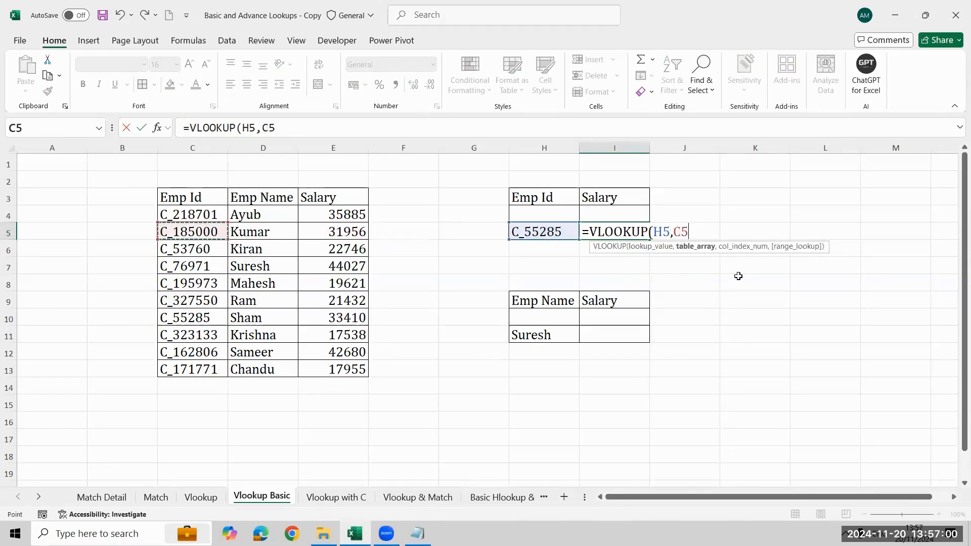
key(Up)
key(Up)
key(ctrl+shift+Right)
key(ctrl+shift+Down)
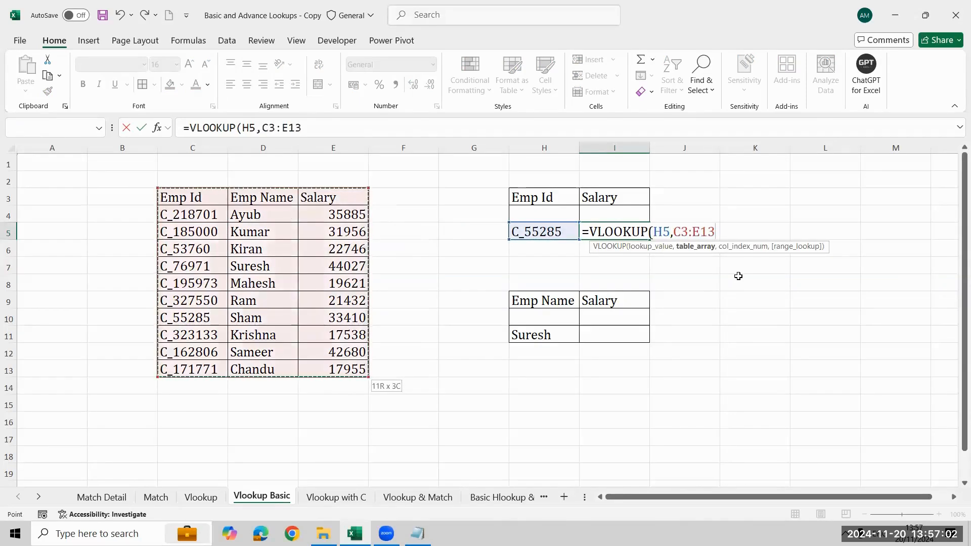
text(,)
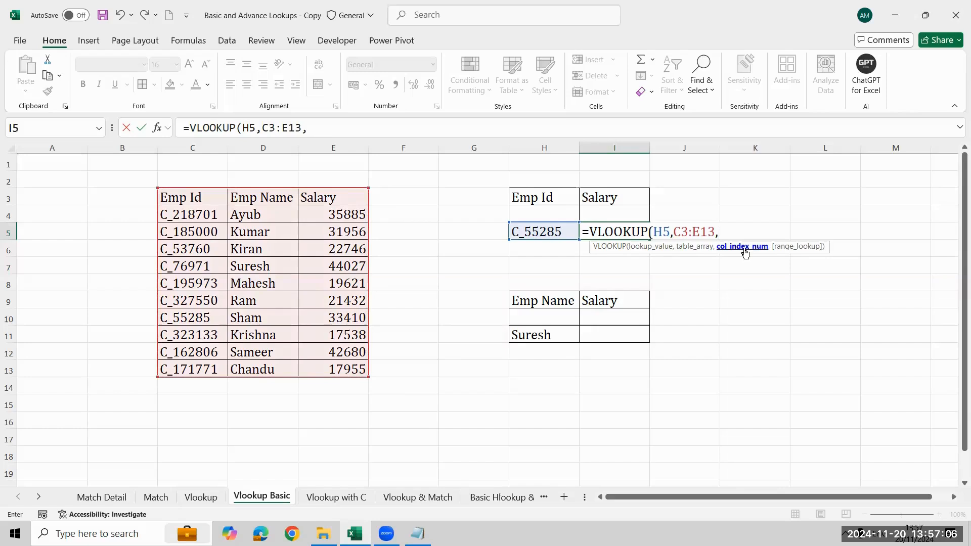
text(3,)
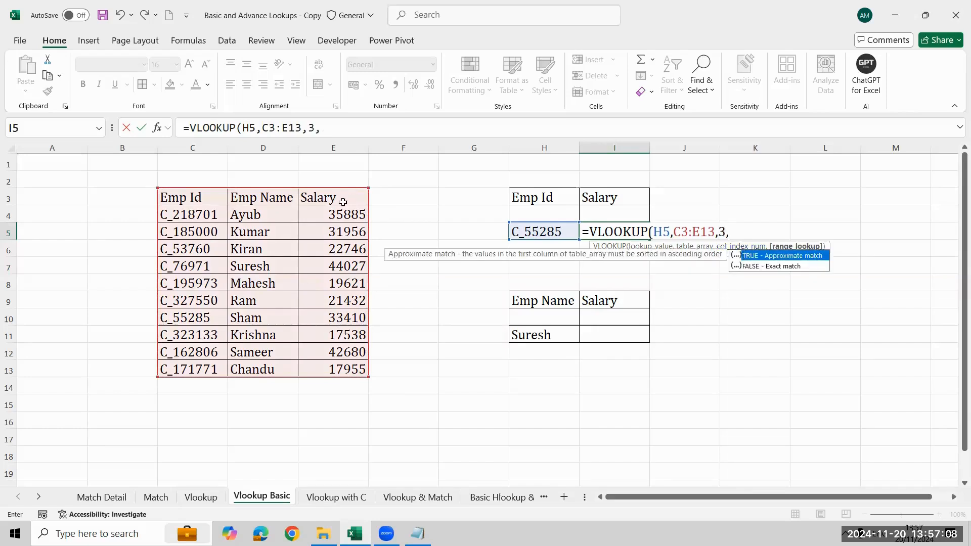
- Complete the VLOOKUP in I5 with column index 3 and FALSE for an exact match, and compare its result with the salary in E10
key(Down)
key(Tab)
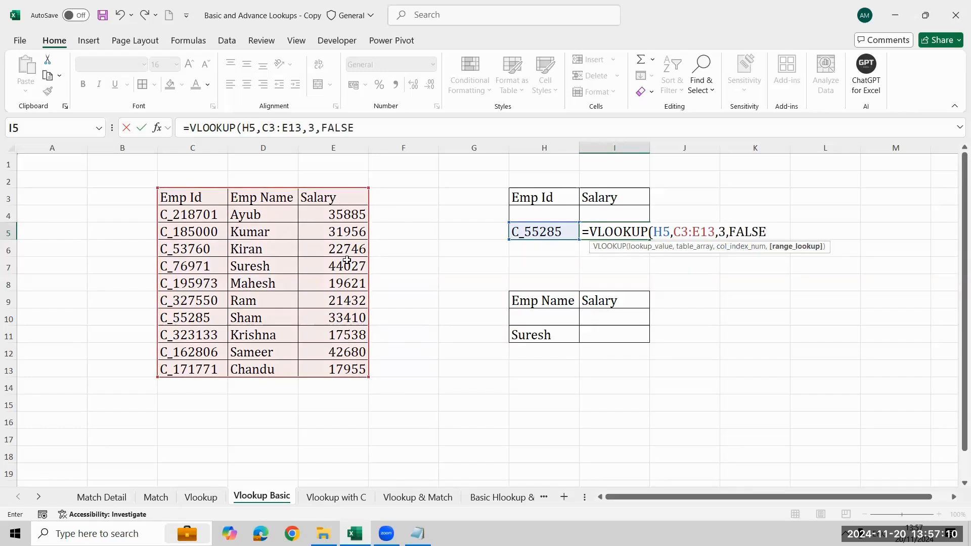
key(Return)
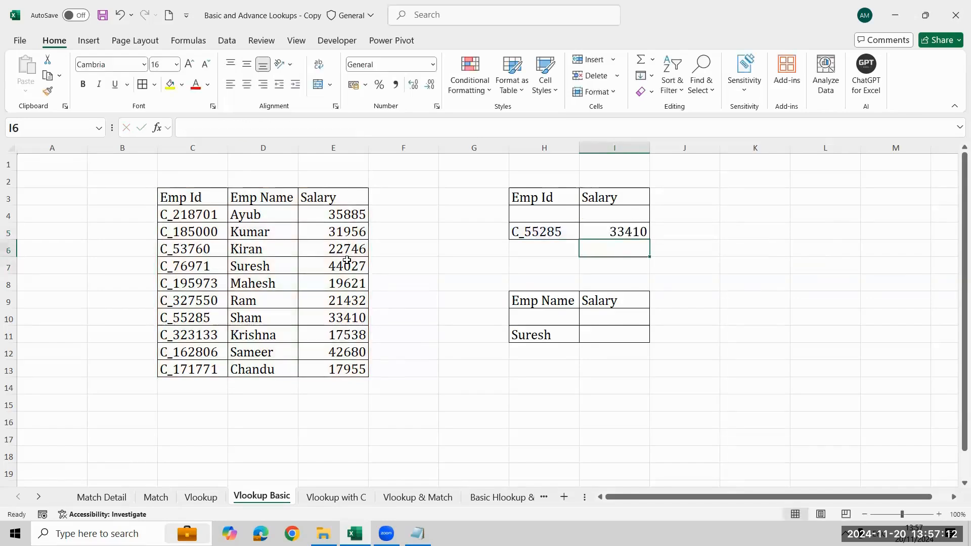
key(Return)
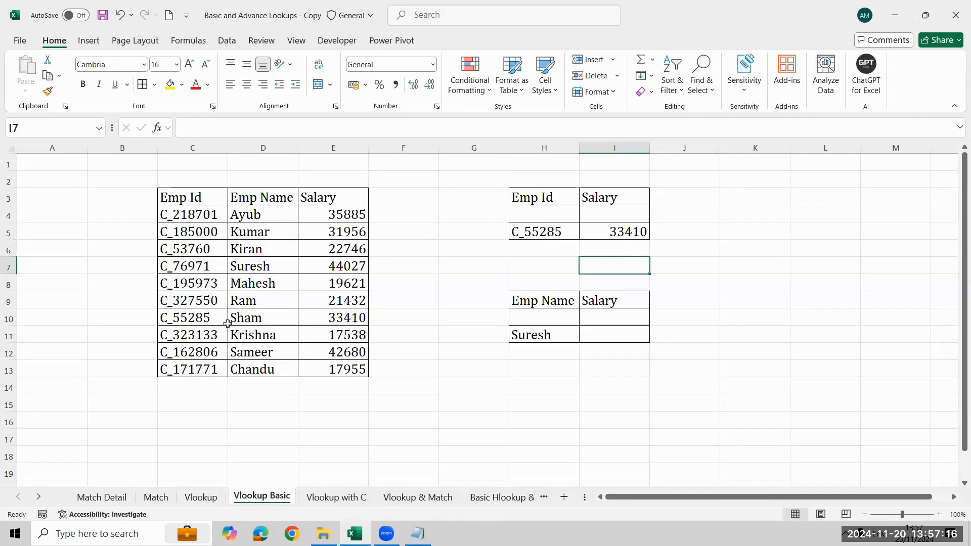
click(324, 322)
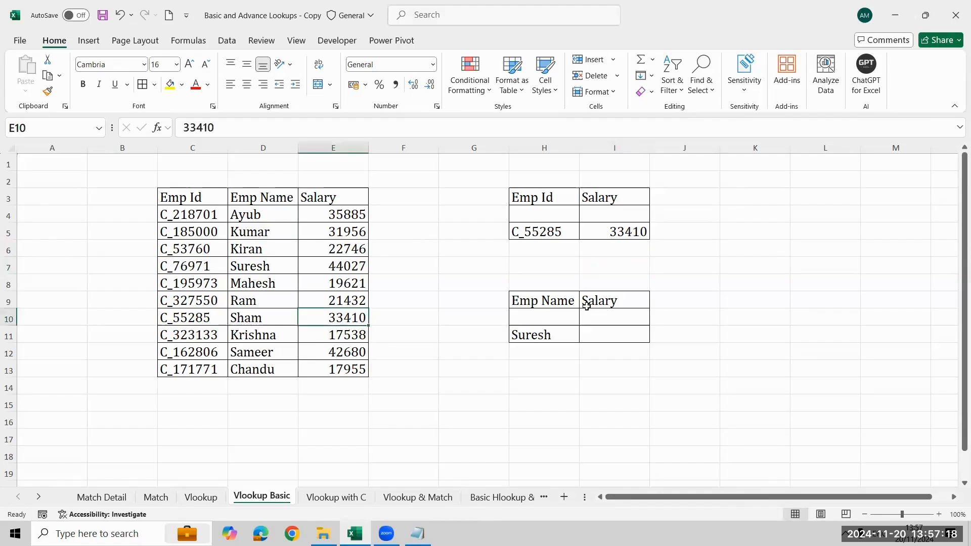
- Display the VLOOKUP formula of I5 as text in I7 with FORMULATEXT and give I7 a red font color
key(Right)
key(Right)
key(Up)
key(Up)
key(Up)
key(Up)
key(Right)
key(Right)
key(Down)
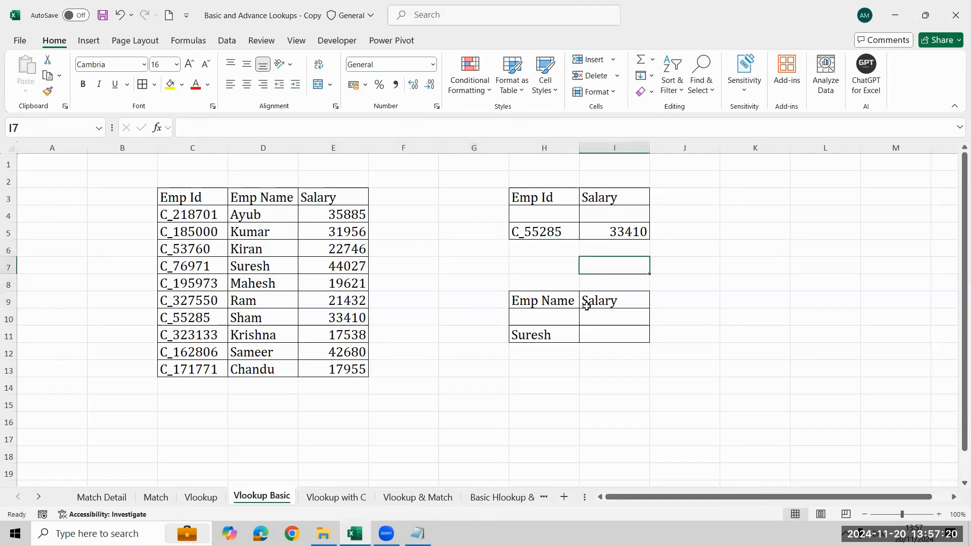
text(=fo)
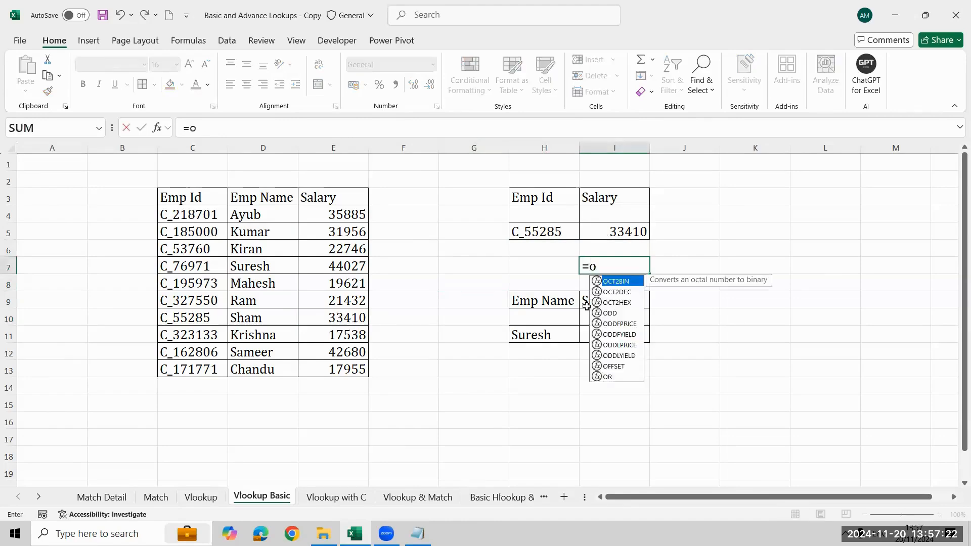
key(BackSpace)
key(BackSpace)
text(form)
key(Tab)
key(Up)
key(Up)
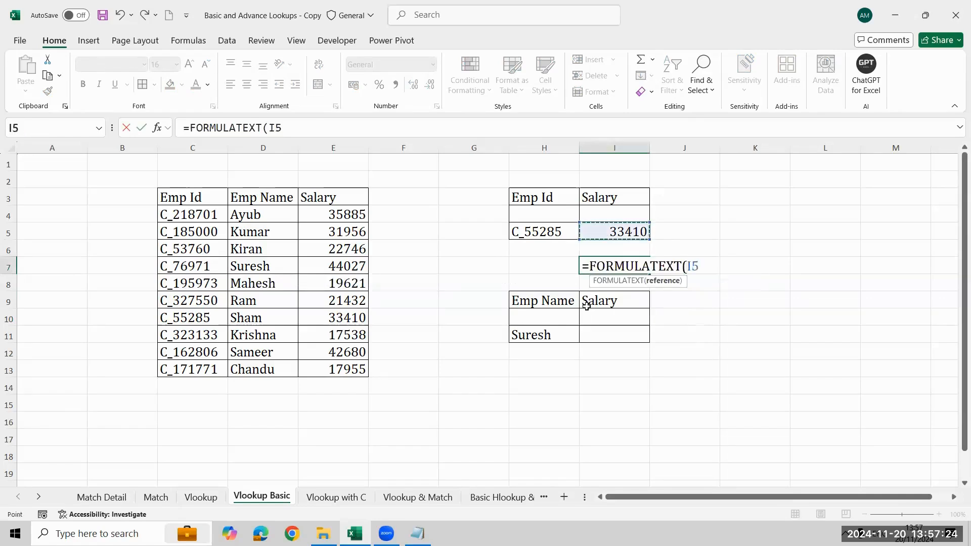
key(Return)
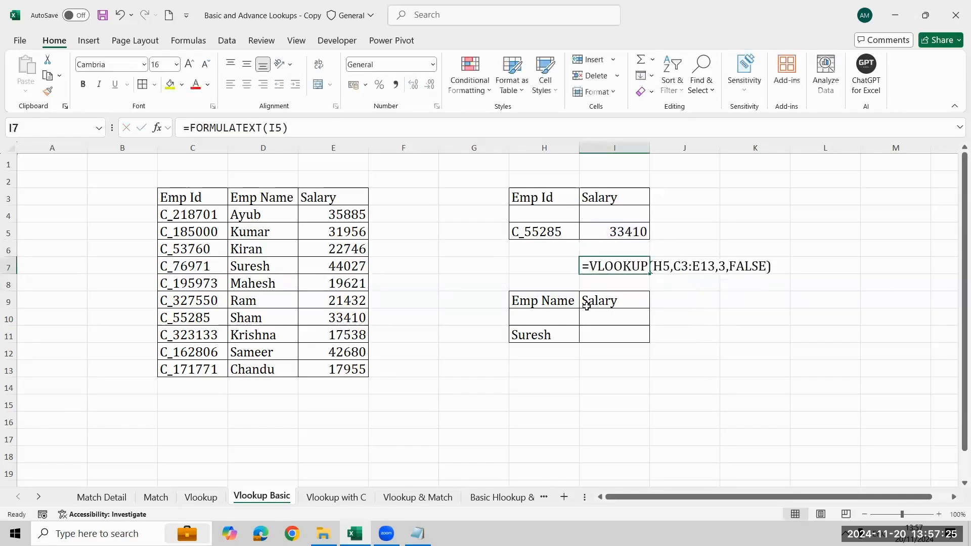
click(200, 89)
- Try a VLOOKUP formula in I11 with the Emp Name in H11 as the lookup value
key(Down)
key(Down)
key(Down)
key(Down)
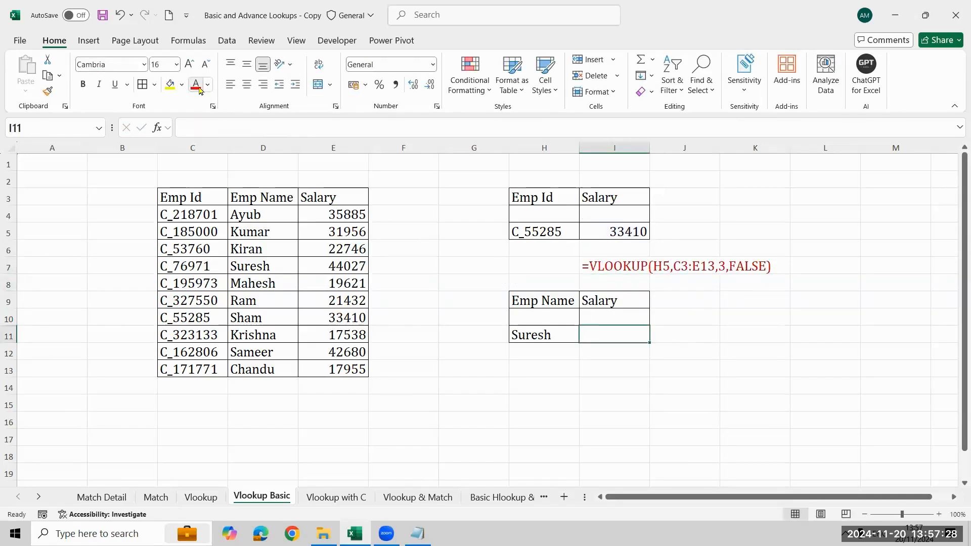
text(=vl)
key(Tab)
key(Left)
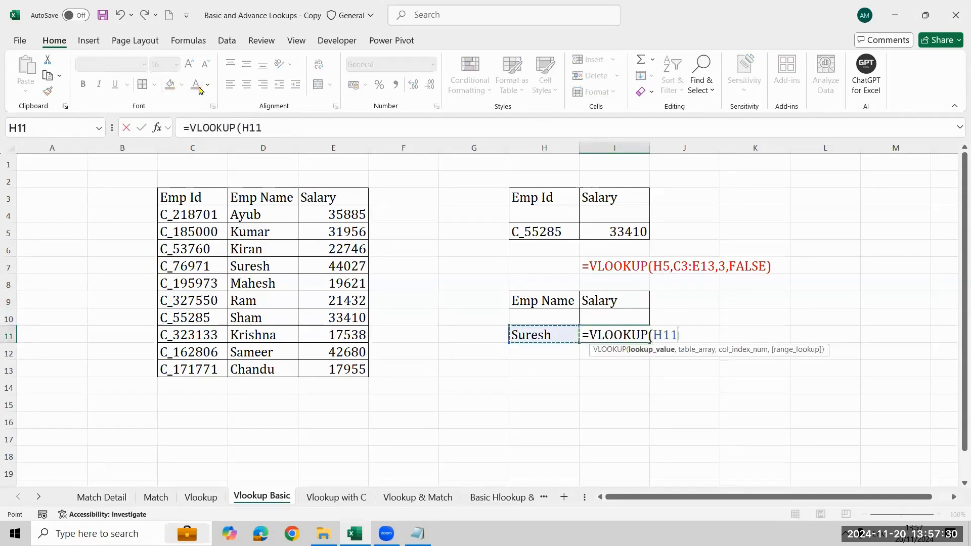
- Set the full employee table C3:E13 as the table array of the VLOOKUP in I11
text(,)
key(Left)
key(Left)
key(Left)
key(Left)
key(Left)
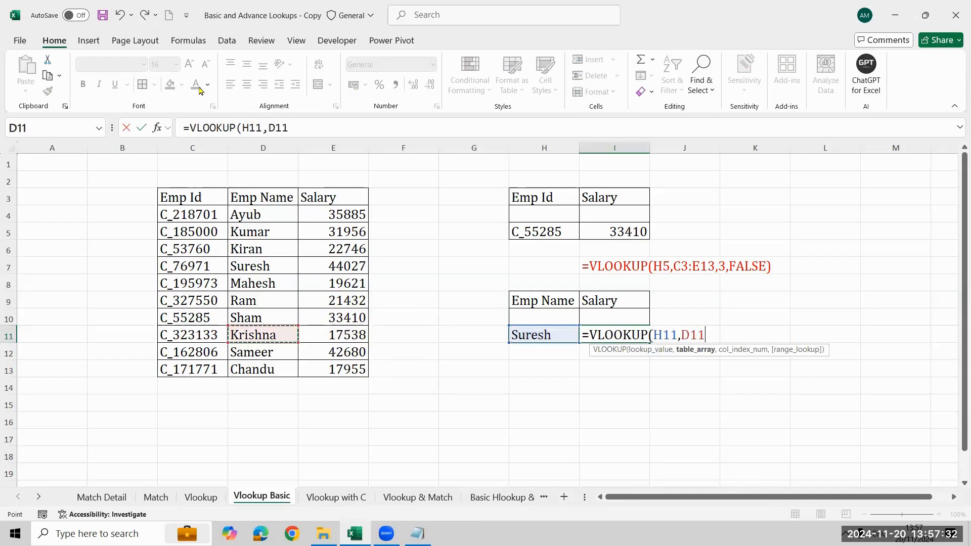
key(Left)
key(ctrl+Up)
key(ctrl+shift+Right)
key(ctrl+shift+Down)
text(,)
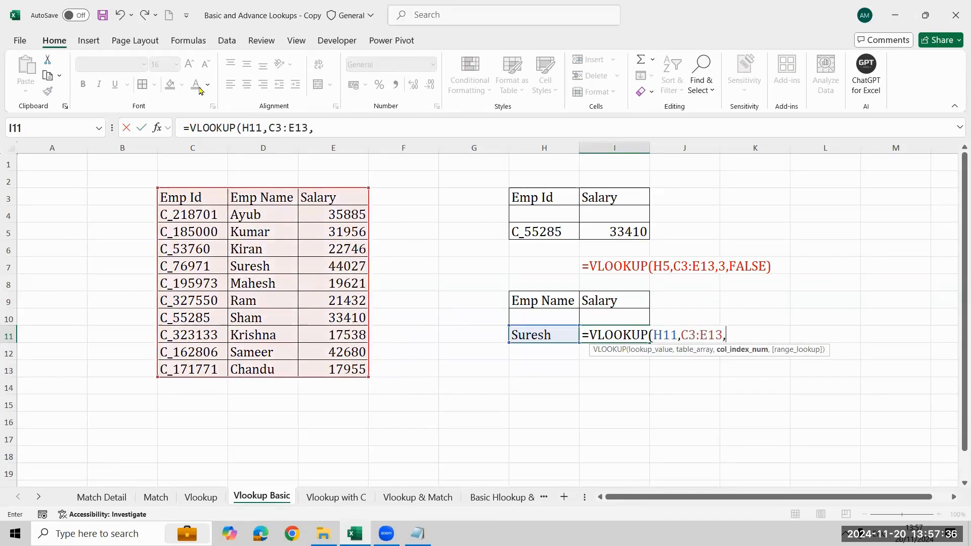
text(2)
- Complete the VLOOKUP in I11 with column index 3 and FALSE for an exact match
key(BackSpace)
text(3,)
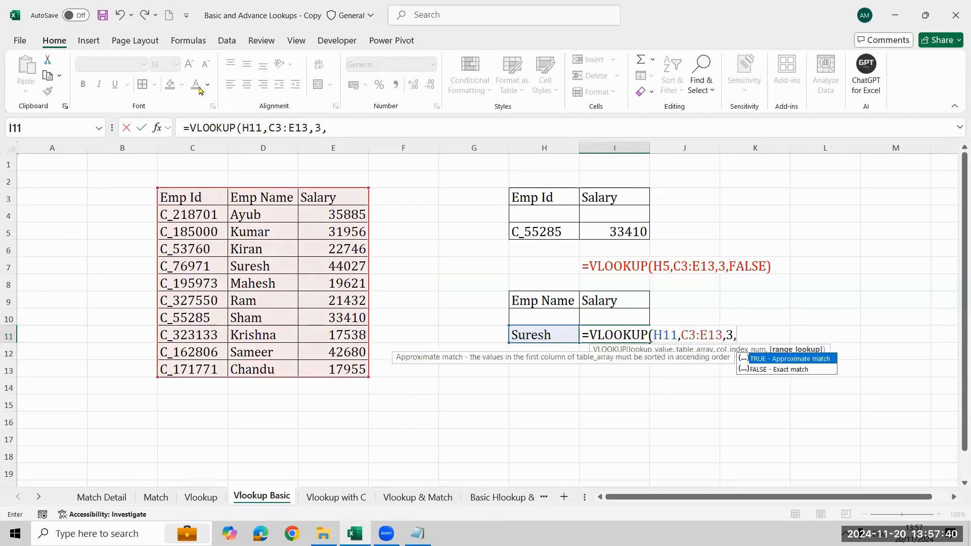
key(Down)
key(Tab)
text(()
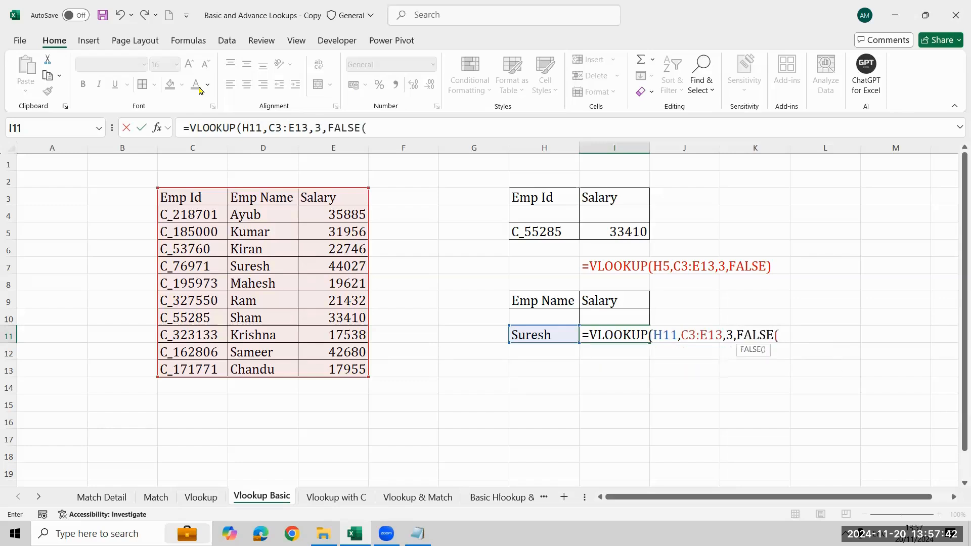
key(BackSpace)
text())
key(Return)
key(Up)
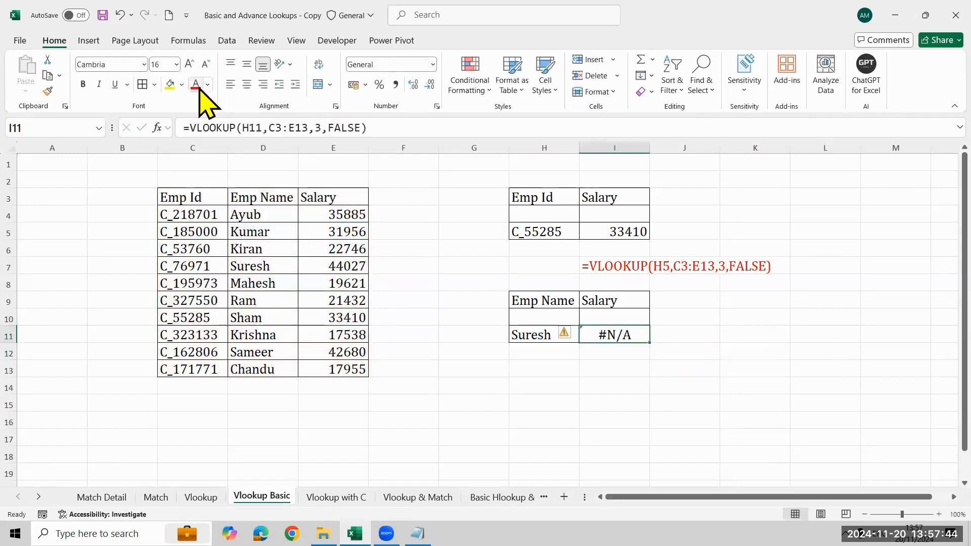
- Change the column index of the VLOOKUP in I11 to 2
key(F2)
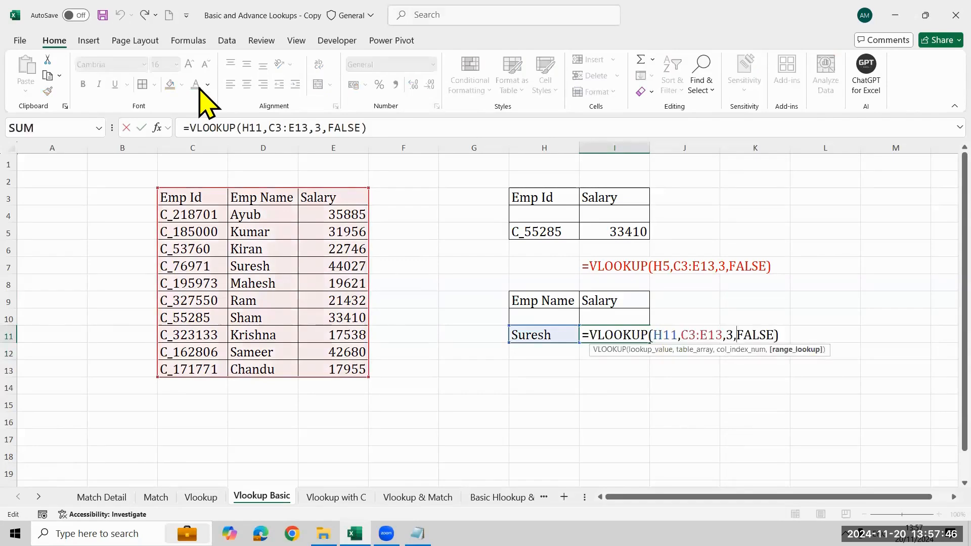
key(Left)
key(BackSpace)
text(2)
key(Return)
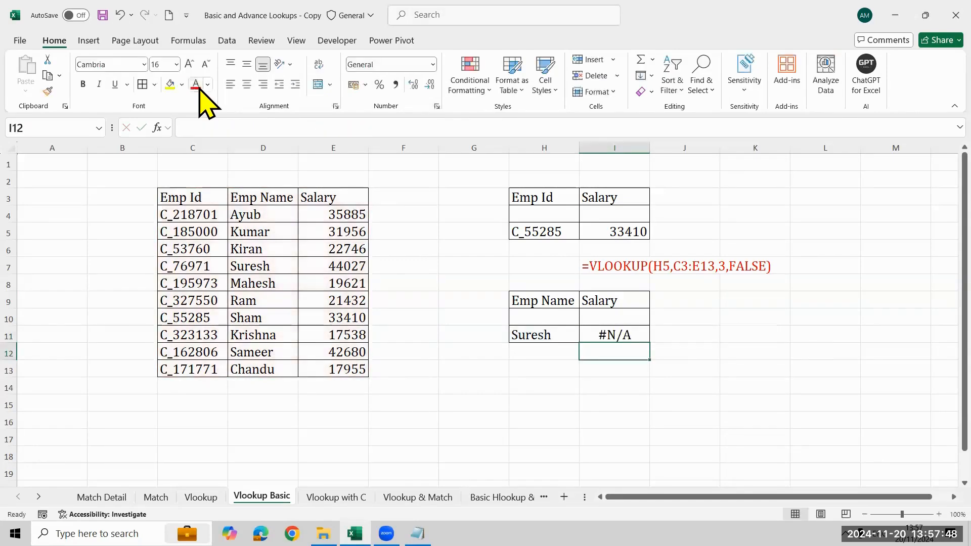
- Inspect the VLOOKUP in I11 and clear it from the cell
key(Up)
key(F2)
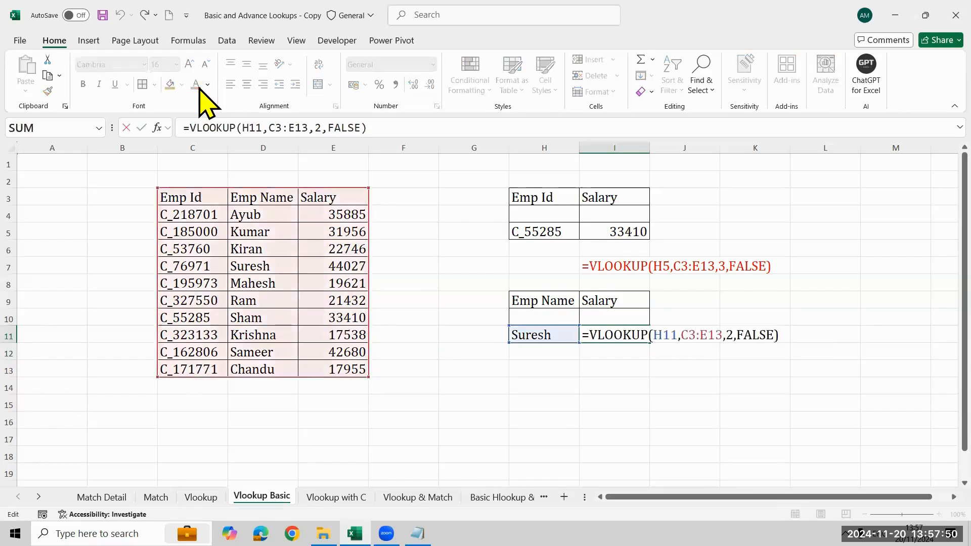
key(Escape)
key(Delete)
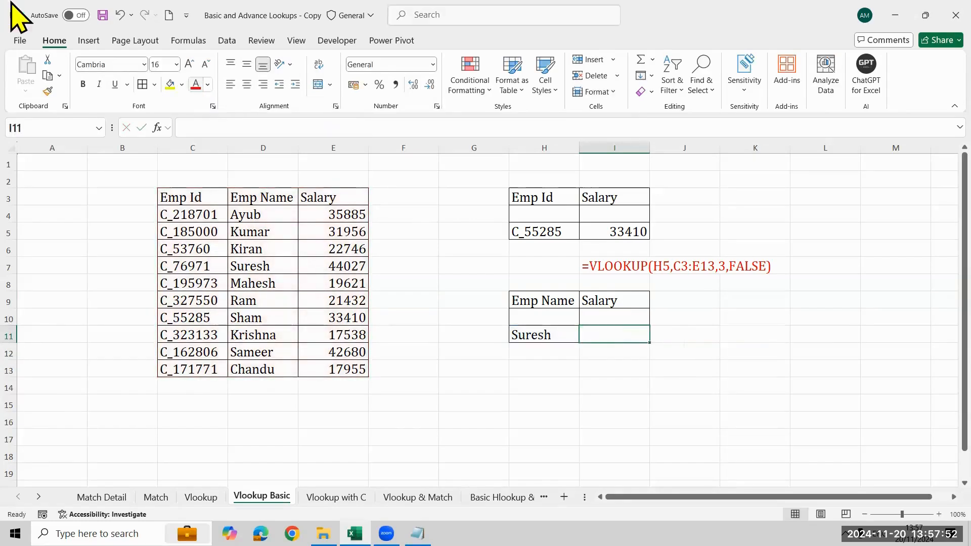
click(380, 90)
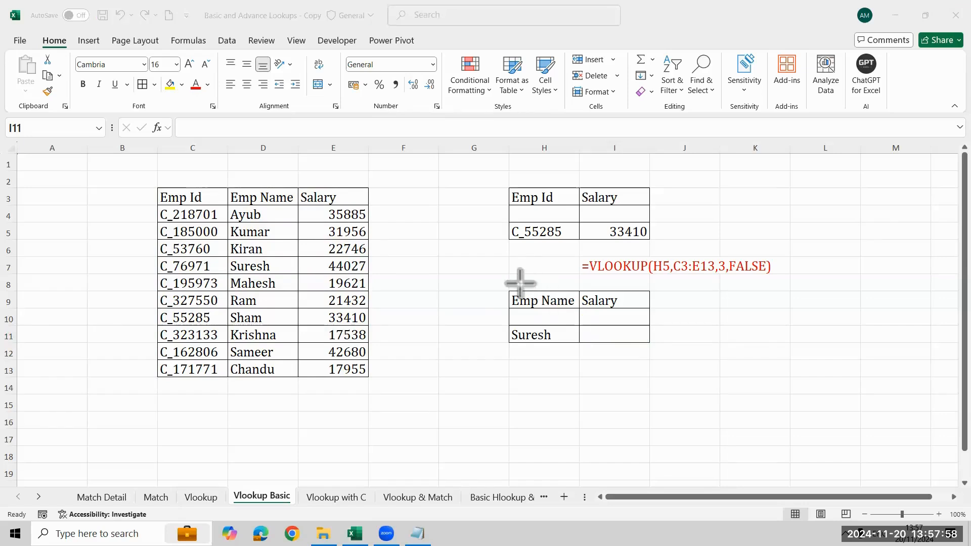
drag(503, 283, 579, 362)
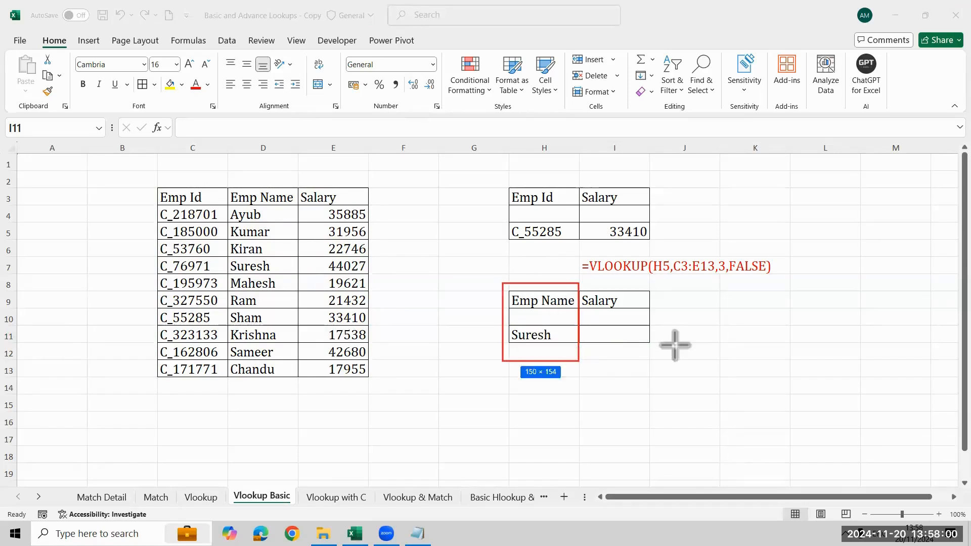
mouse_move(227, 189)
mouse_down()
mouse_move(373, 316)
mouse_move(347, 420)
mouse_move(376, 379)
mouse_up()
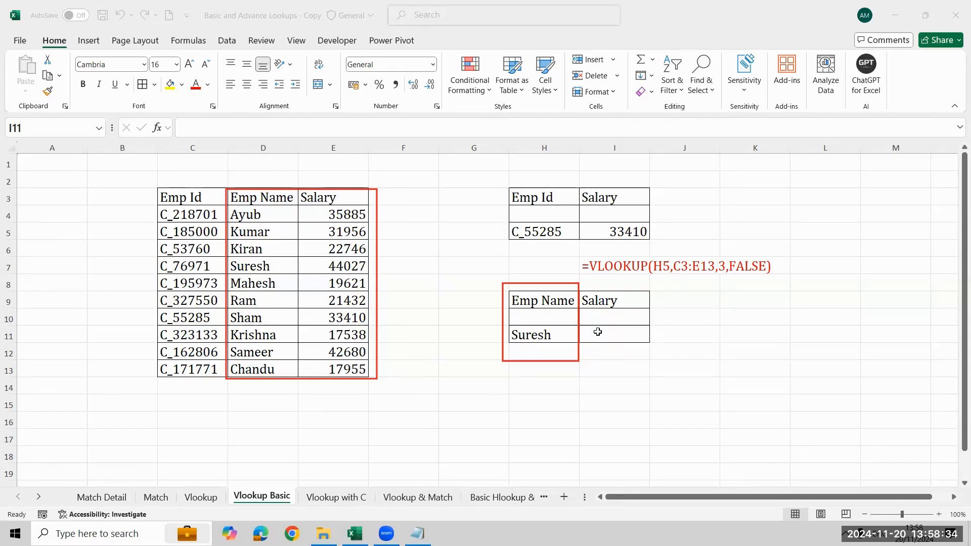
- Start a VLOOKUP formula in I11 with the Emp Name in H11 as the lookup value
click(615, 331)
text(=vl)
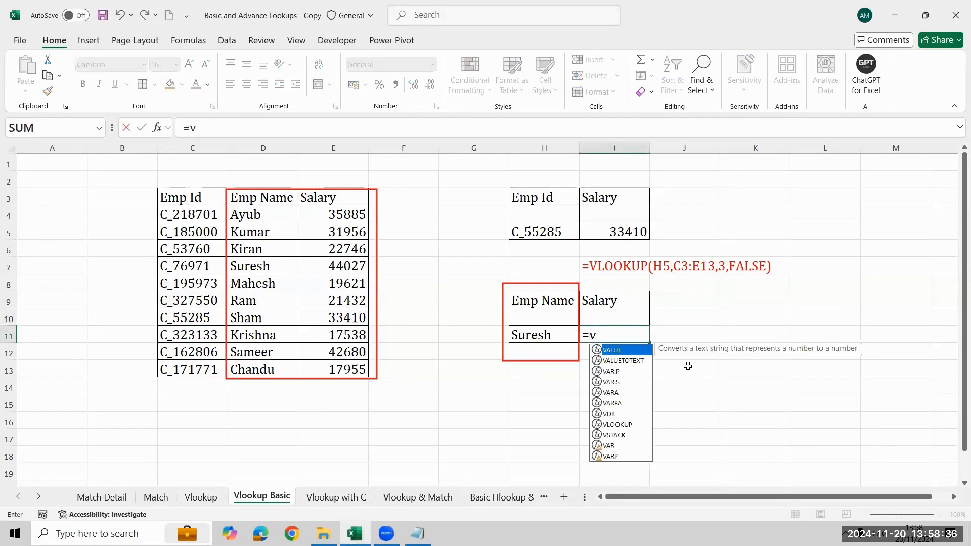
key(Tab)
key(Left)
text(,)
- Set the Emp Name and Salary columns D3:E13 as the table array of the VLOOKUP in I11
key(Left)
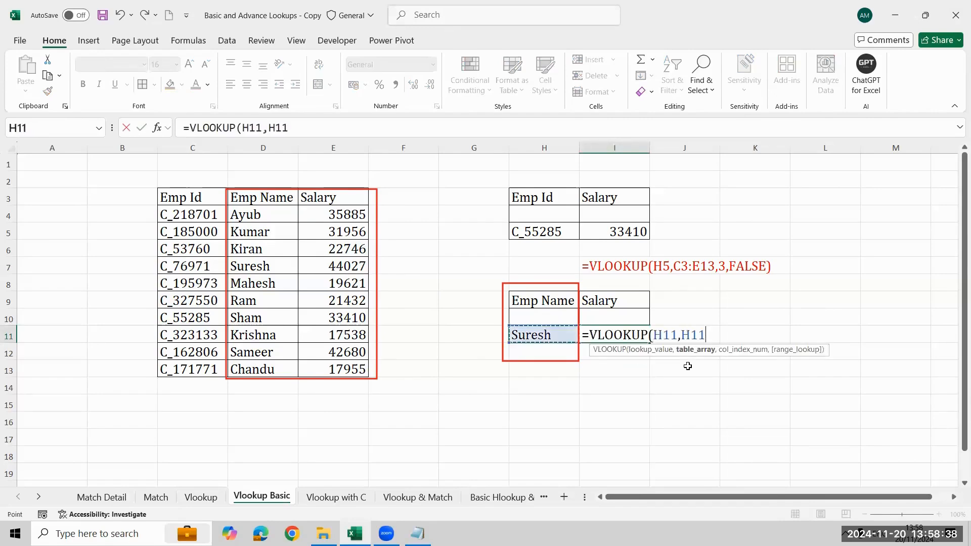
key(Left)
key(Left)
key(Left)
key(Left)
key(ctrl+Up)
key(shift+Right)
key(ctrl+shift+Down)
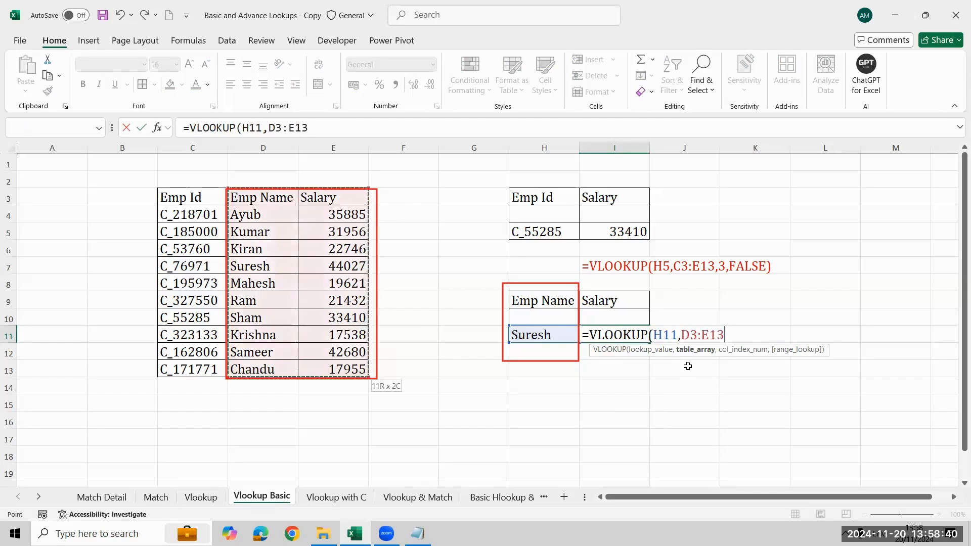
text(,)
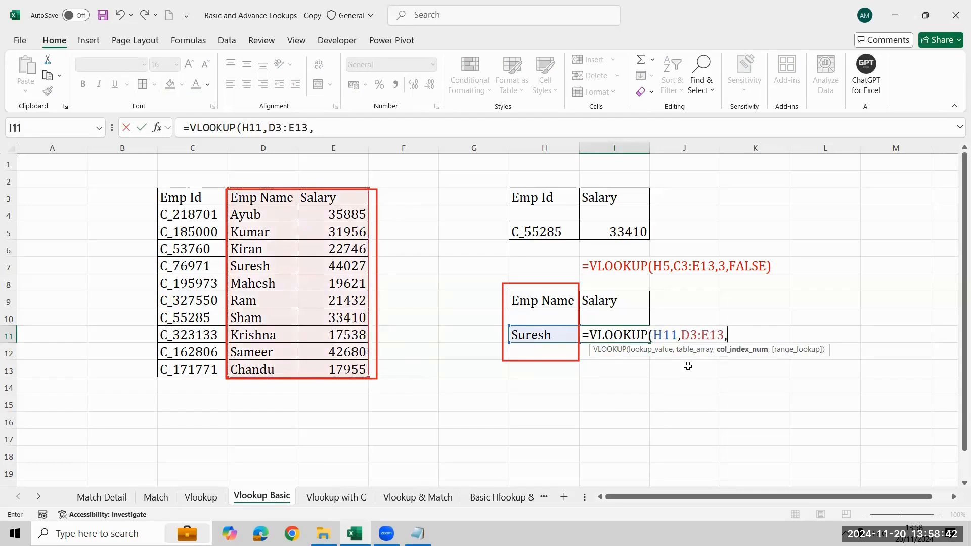
text(2,)
- Complete the VLOOKUP in I11 with column index 2 and FALSE for an exact match
key(Down)
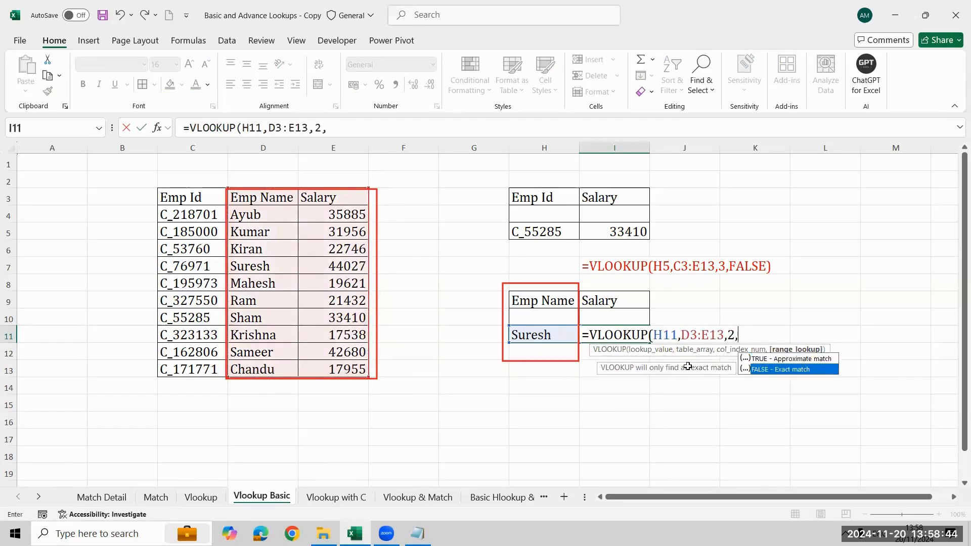
key(Tab)
text())
key(Return)
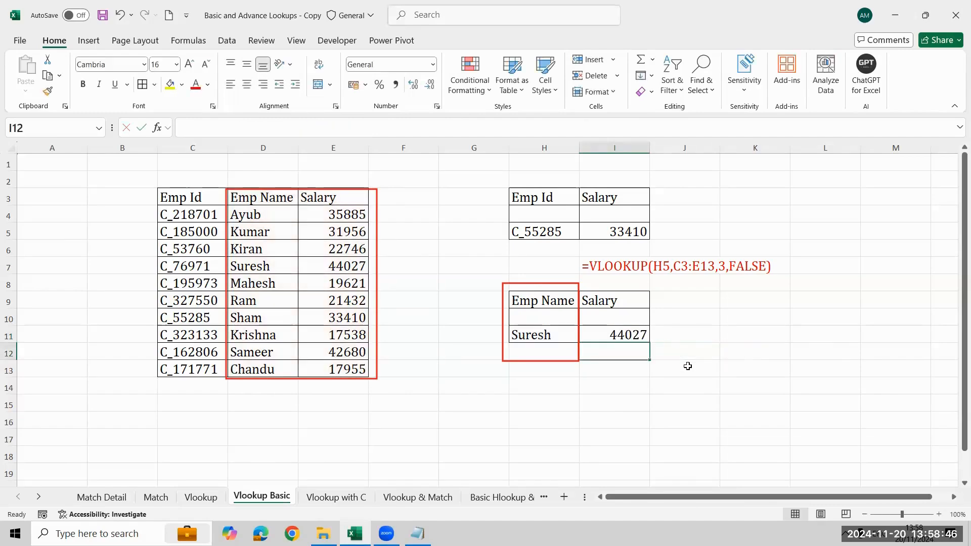
key(Up)
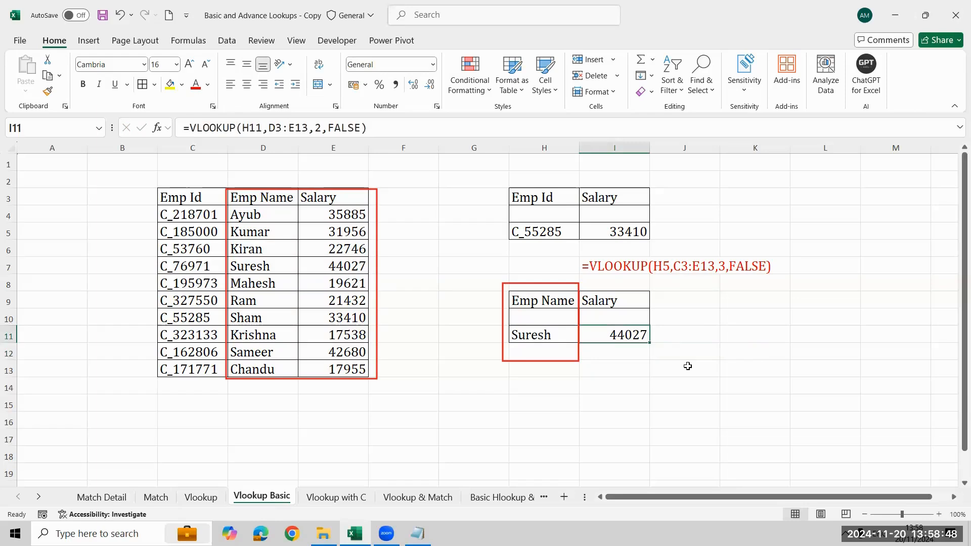
- Display the VLOOKUP formula of I11 as text in I13 with FORMULATEXT
key(Down)
key(Down)
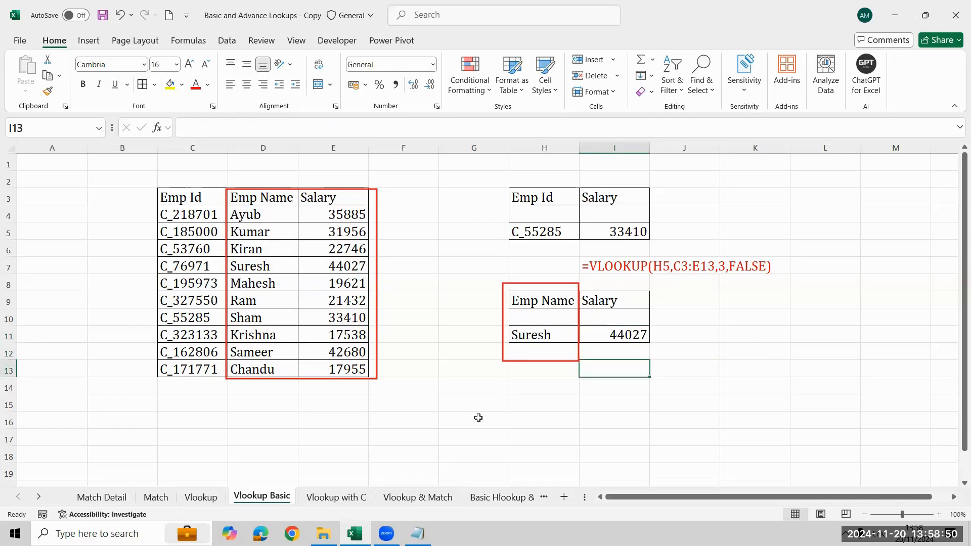
text(=form)
key(Tab)
key(Up)
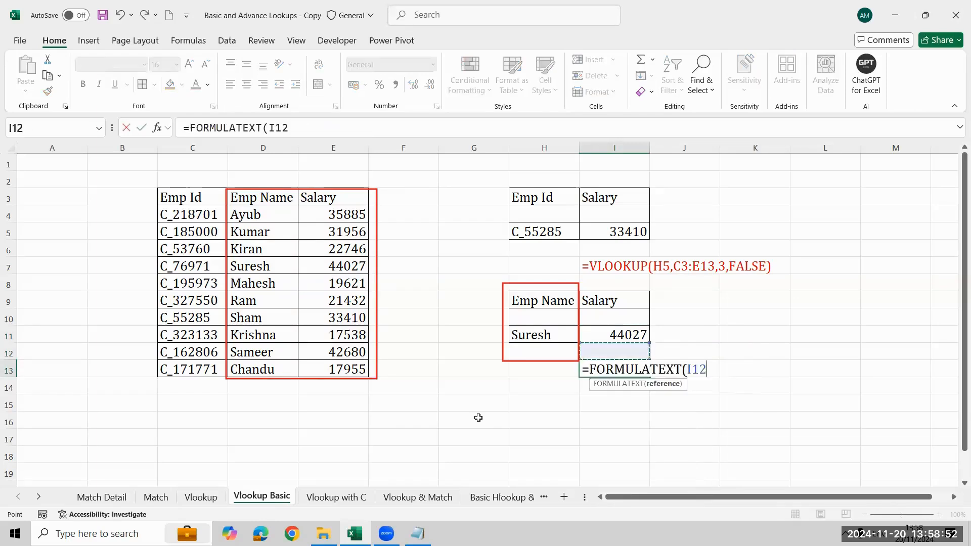
key(Up)
key(Return)
key(Down)
key(Up)
key(Up)
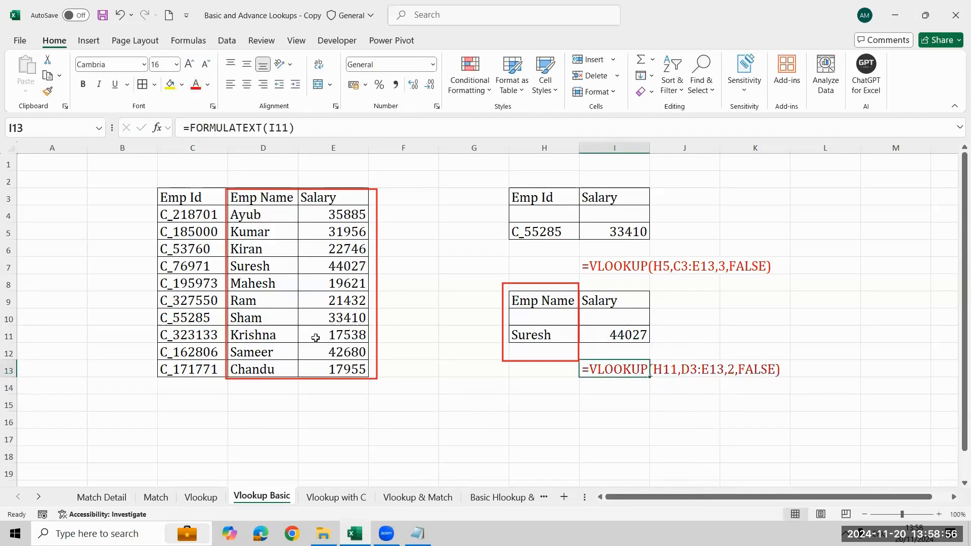
key(Down)
key(Down)
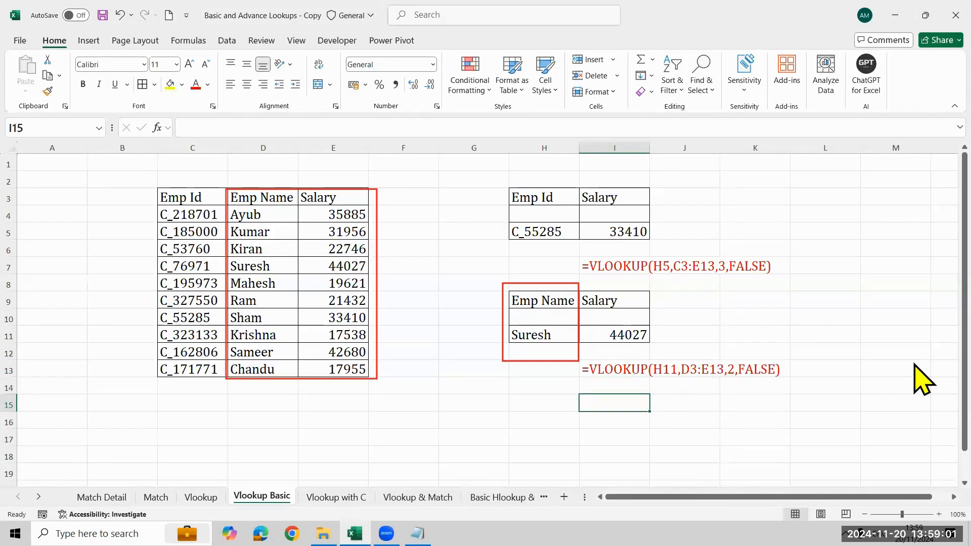
- Open the Vlookup with C… sheet and temporarily outline the Full Name lookup cells and the empty column B
key(ctrl+Page_Down)
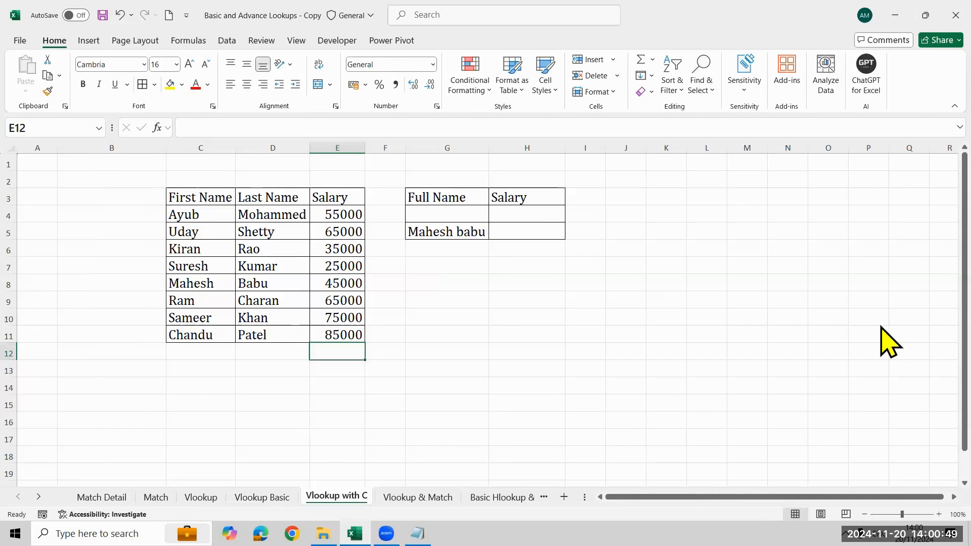
drag(402, 182, 490, 244)
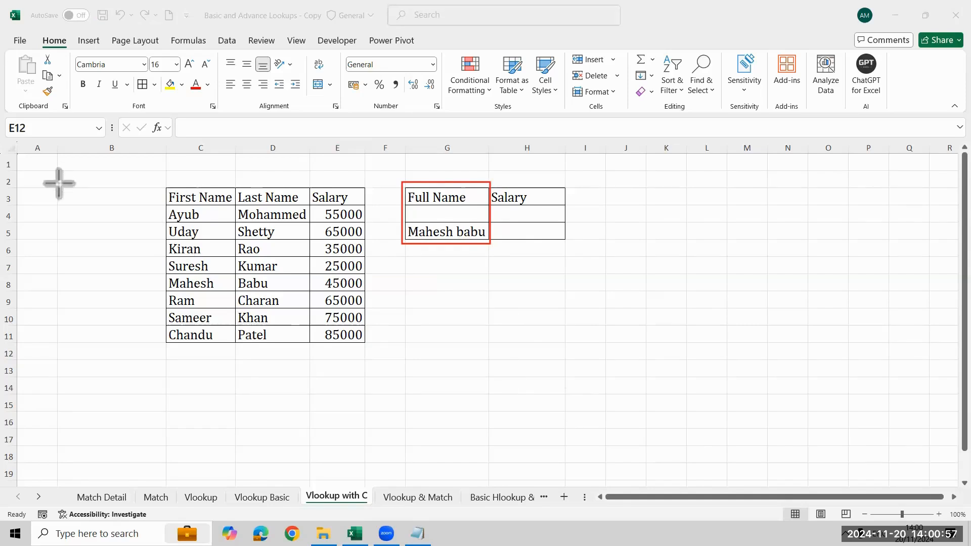
mouse_move(60, 185)
mouse_down()
mouse_move(117, 212)
mouse_move(184, 303)
mouse_move(182, 353)
mouse_move(167, 347)
mouse_up()
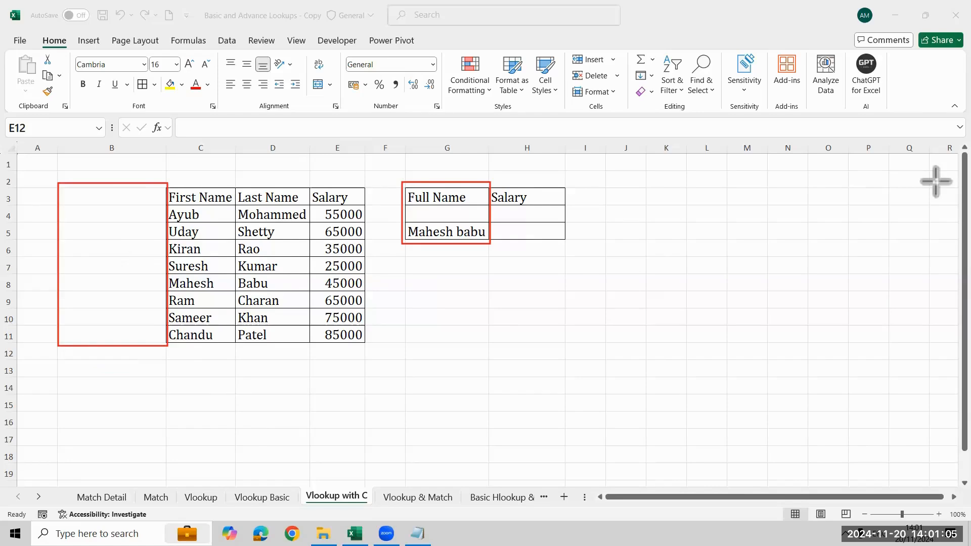
click(925, 129)
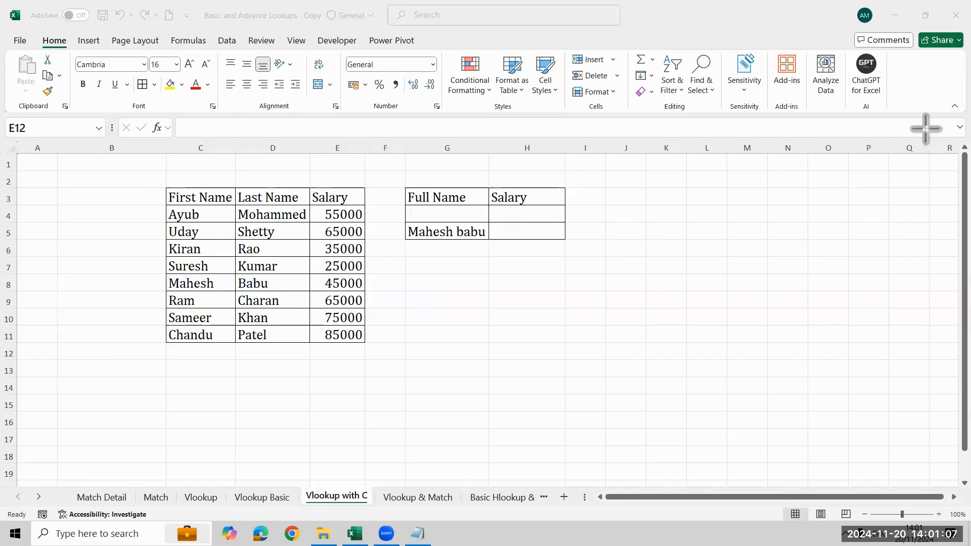
- Start a CONCATENATE formula in B4 with the first name in C4 as its first text
click(134, 217)
click(135, 217)
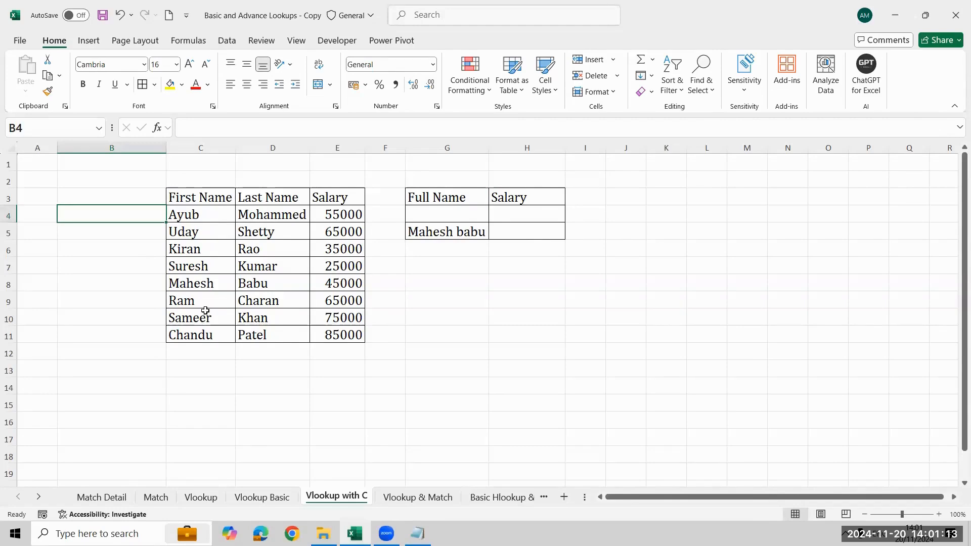
text(=)
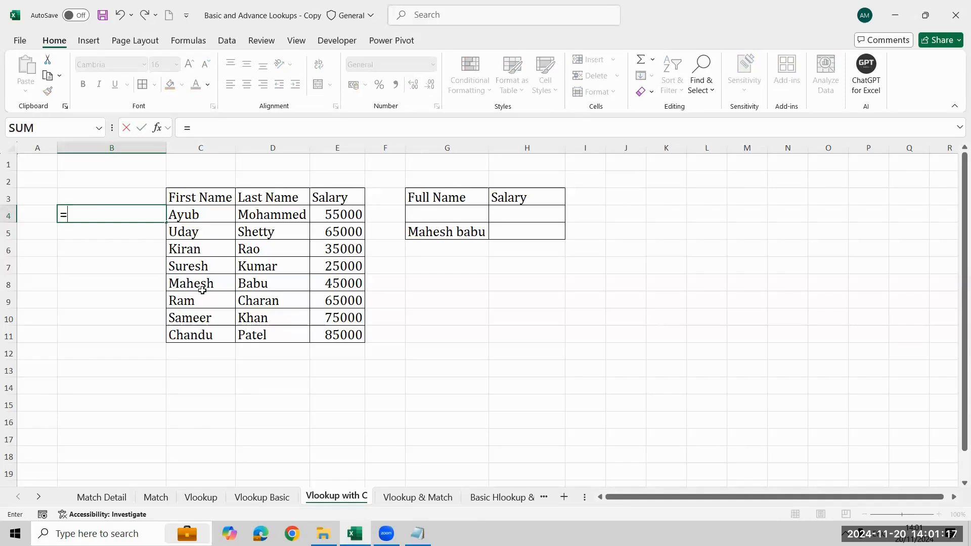
text(con)
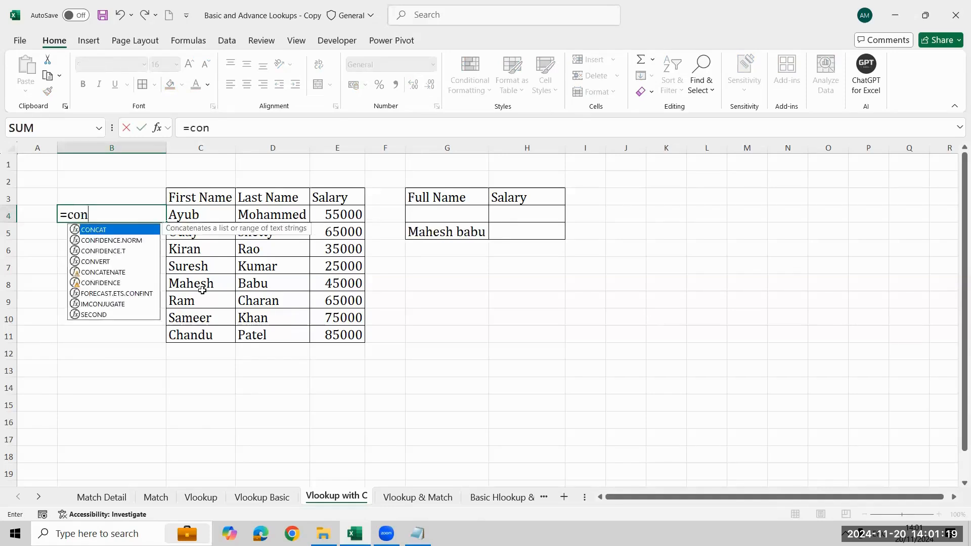
key(Down)
key(Down)
key(Down)
key(Down)
key(Tab)
key(Right)
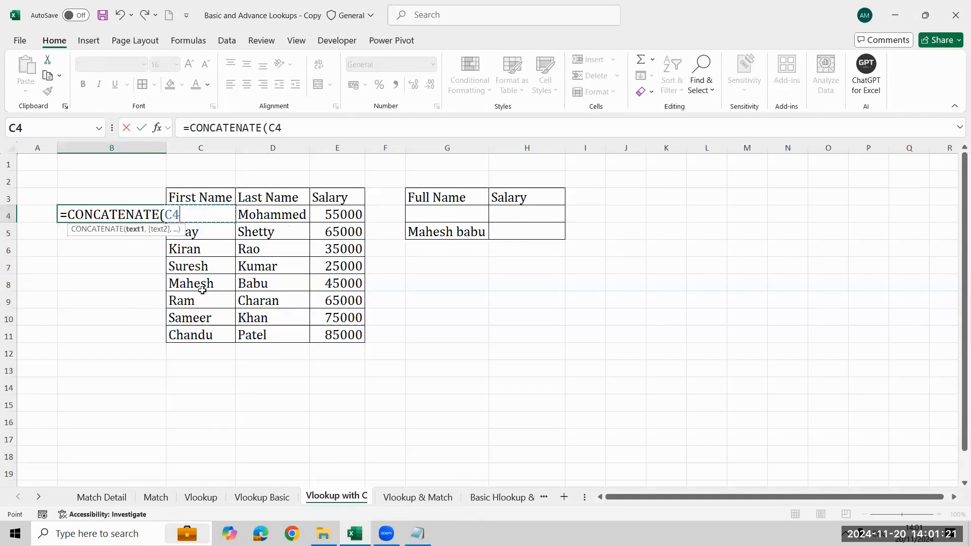
- Complete the CONCATENATE formula in B4 with a space " " and the last name in D4
text(," ",)
key(Right)
key(Right)
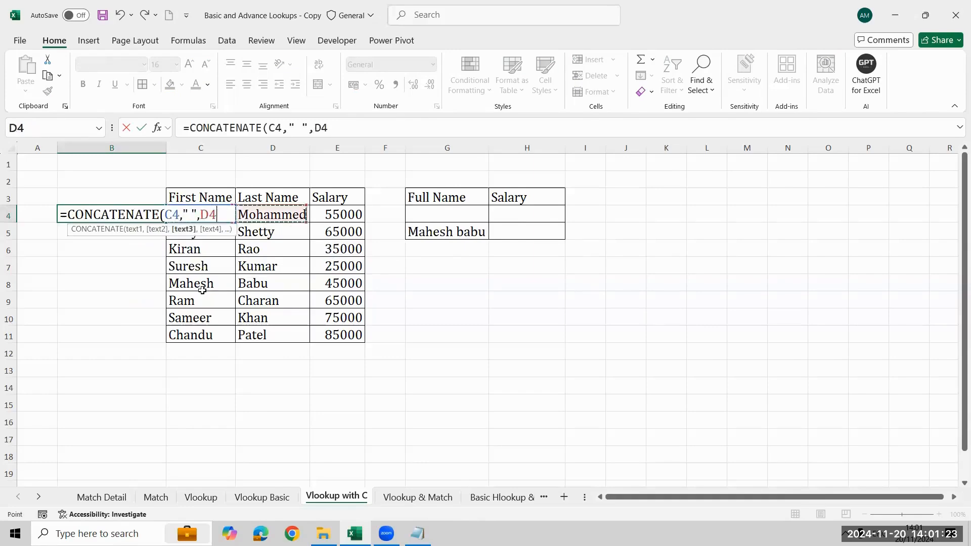
key(Return)
- Enter the header Full Name in B3 above the concatenated name
key(Up)
key(Up)
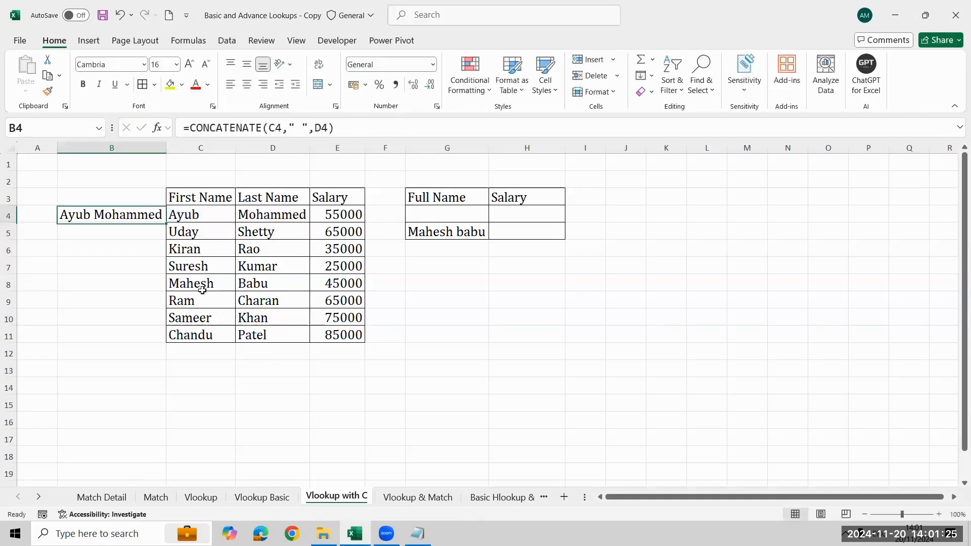
text(Full Name)
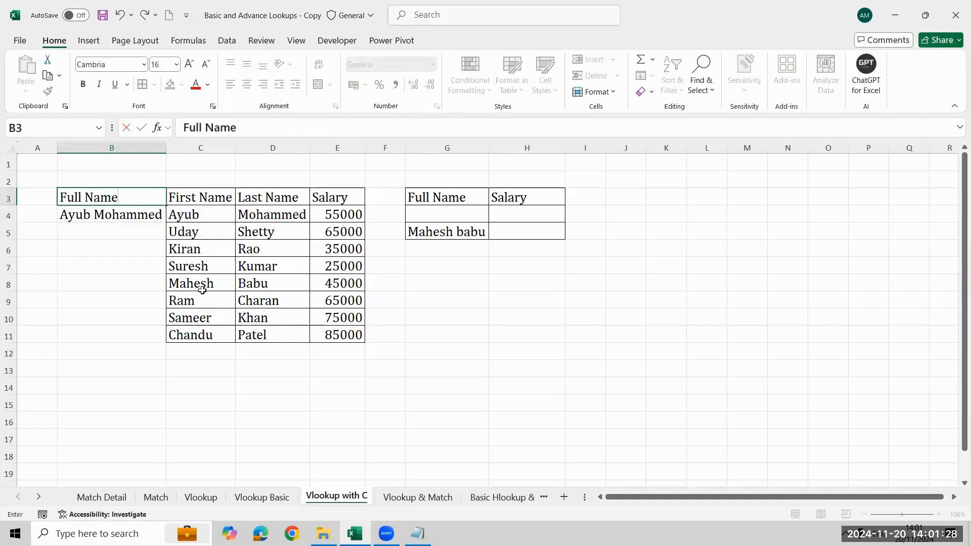
key(Return)
- Fill the CONCATENATE formula from B4 down to B11
key(Right)
key(ctrl+Down)
key(Left)
key(ctrl+shift+Up)
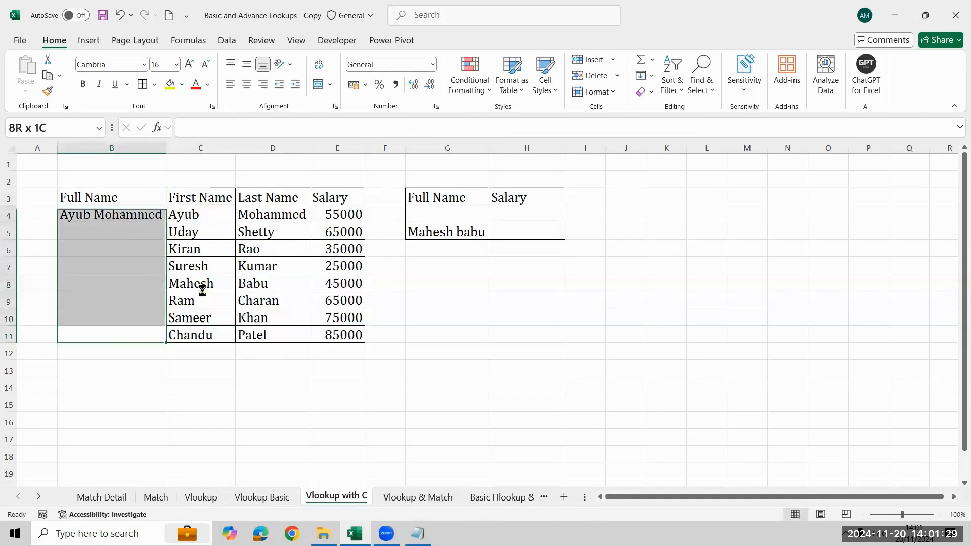
key(ctrl+d)
- Apply all borders to the Full Name column B3:B11
key(ctrl+Up)
key(ctrl+shift+Down)
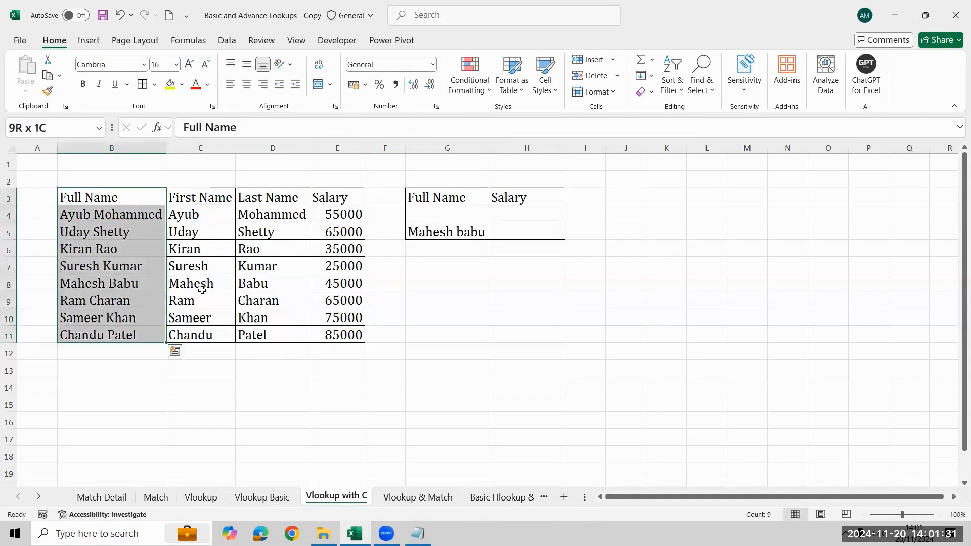
key(alt)
- Start a VLOOKUP formula in H5 with the full name in G5 as the lookup value
key(ctrl+Right)
key(ctrl+Right)
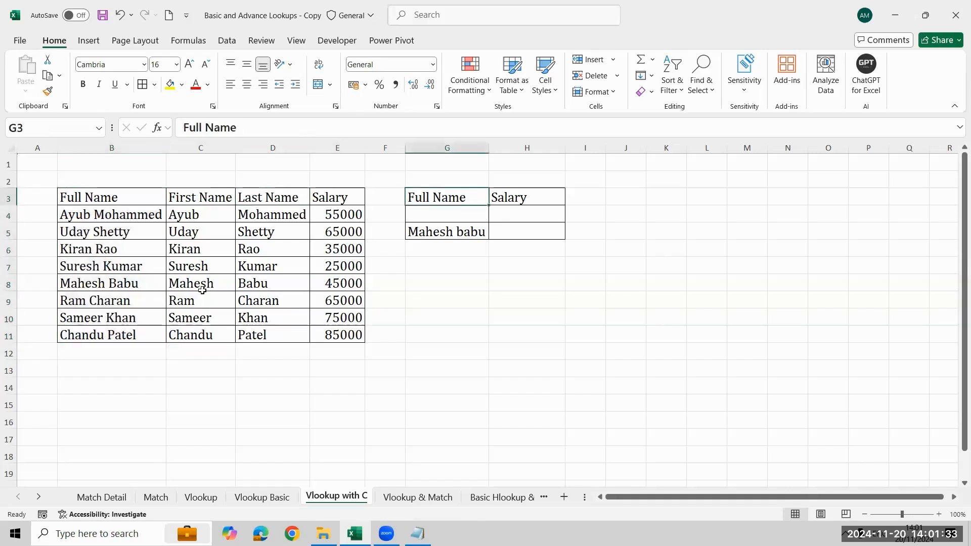
key(ctrl+Down)
key(Right)
text(=VLOOKUP(G5,)
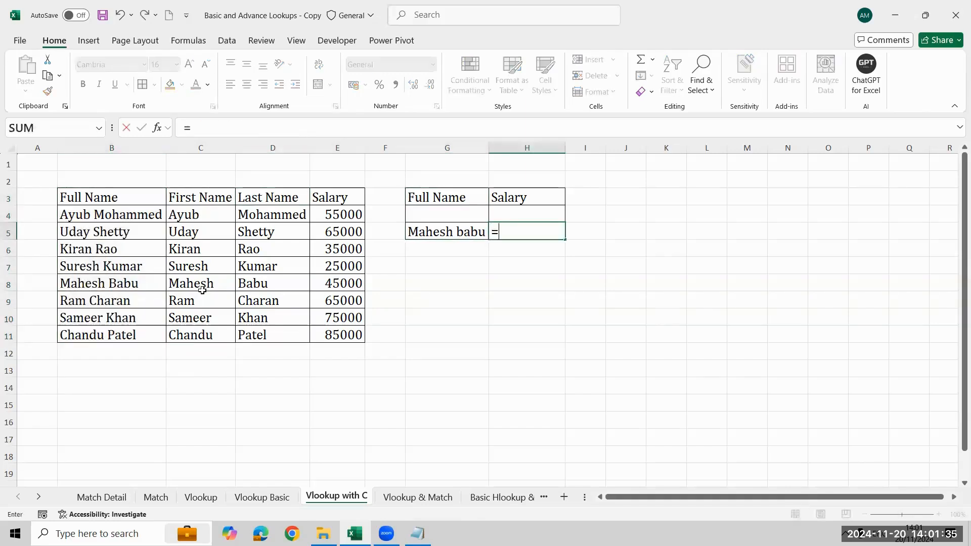
- Set B3:E11, from the Full Name helper column to Salary, as the table array of the VLOOKUP in H5
key(Left)
key(Left)
key(Left)
key(Left)
key(Left)
key(Left)
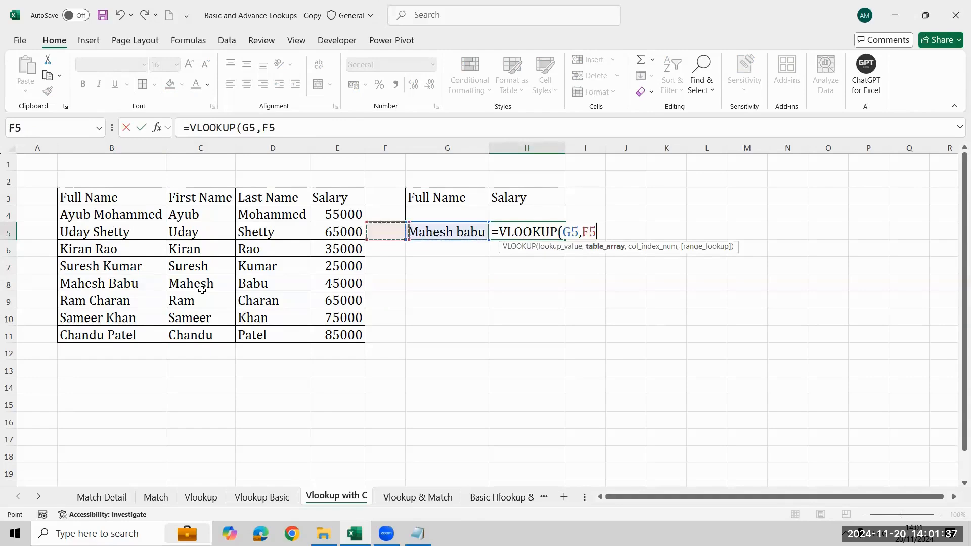
key(Up)
key(Up)
key(ctrl+shift+Down)
key(ctrl+shift+Right)
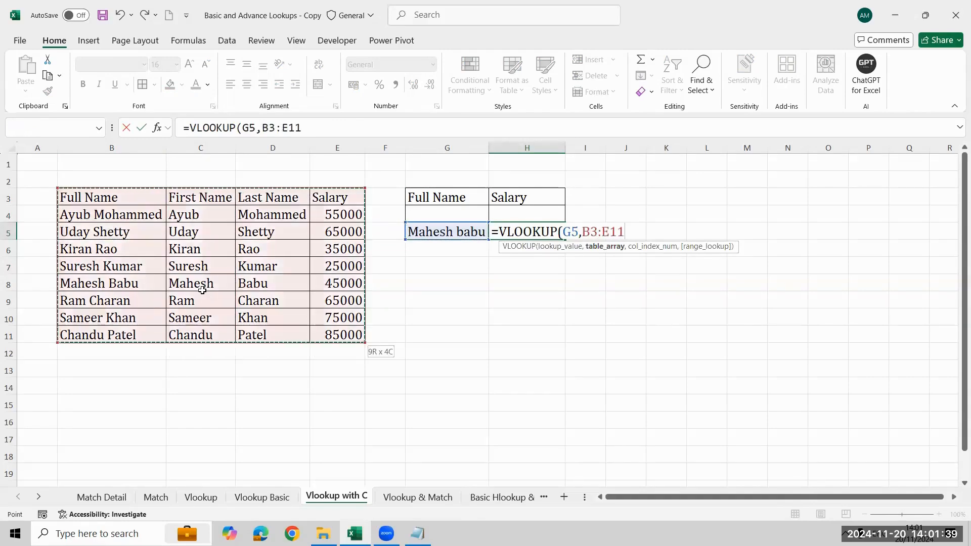
text(,)
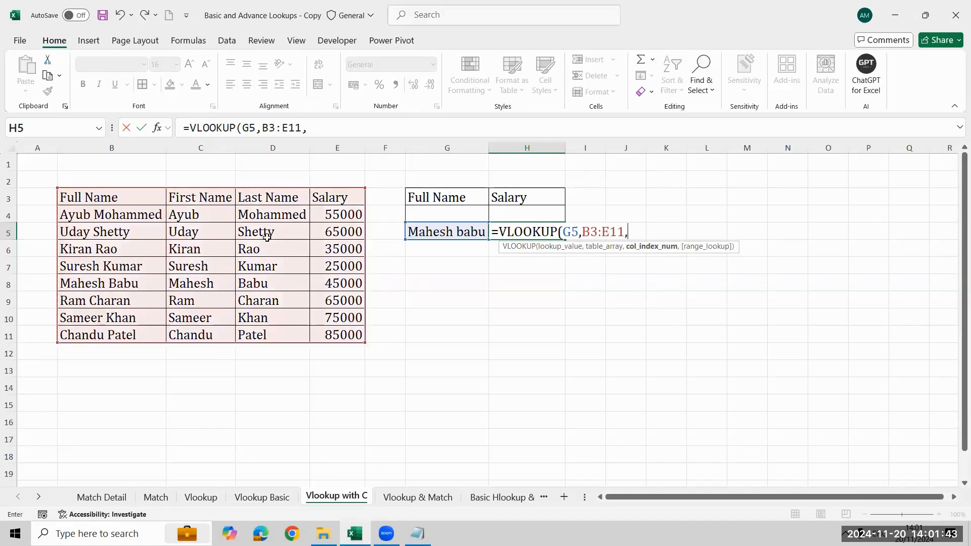
text(4,)
- Complete the VLOOKUP in H5 with column index 4 and FALSE for an exact match
key(Down)
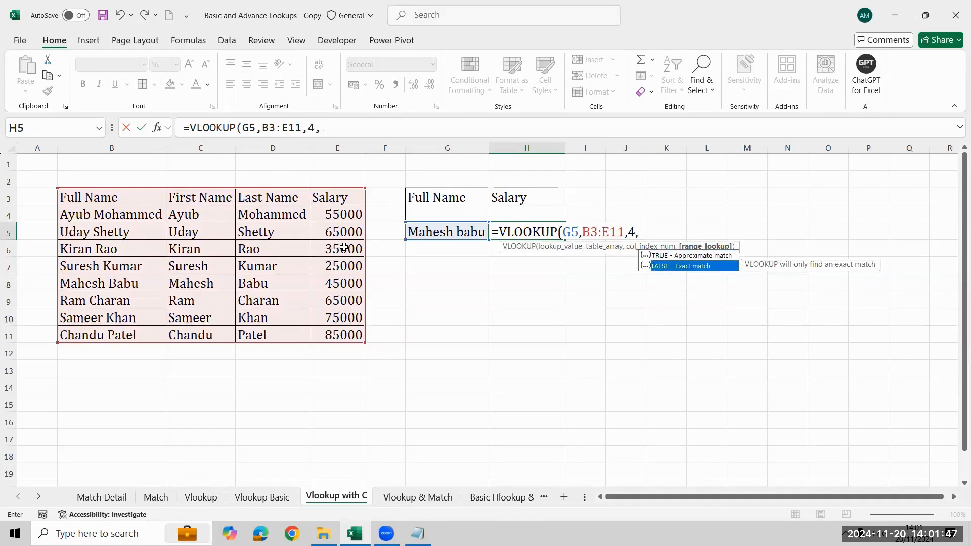
key(Tab)
text())
key(Return)
key(Return)
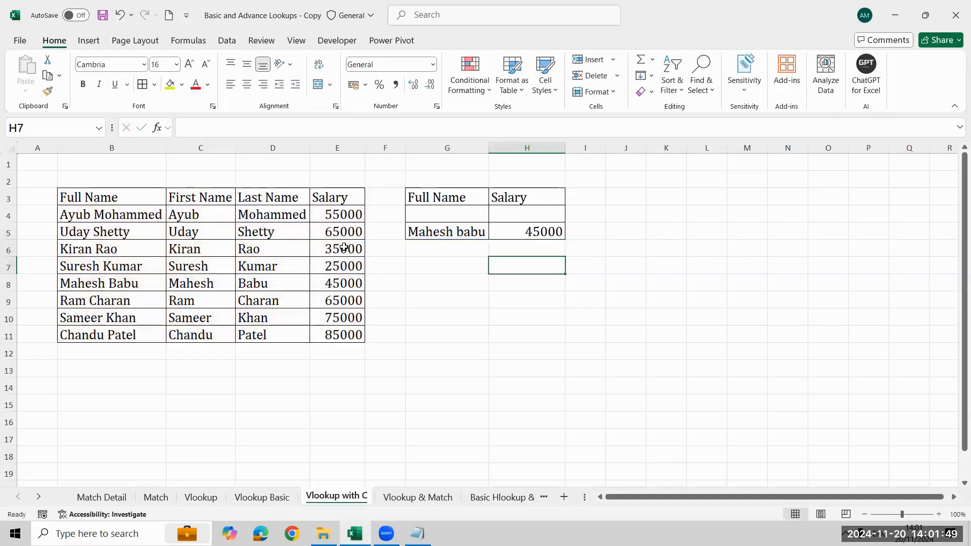
- Replace the lookup name in G5 with the full name from row 5 of the table and check the VLOOKUP in H5
key(Left)
key(Left)
key(Left)
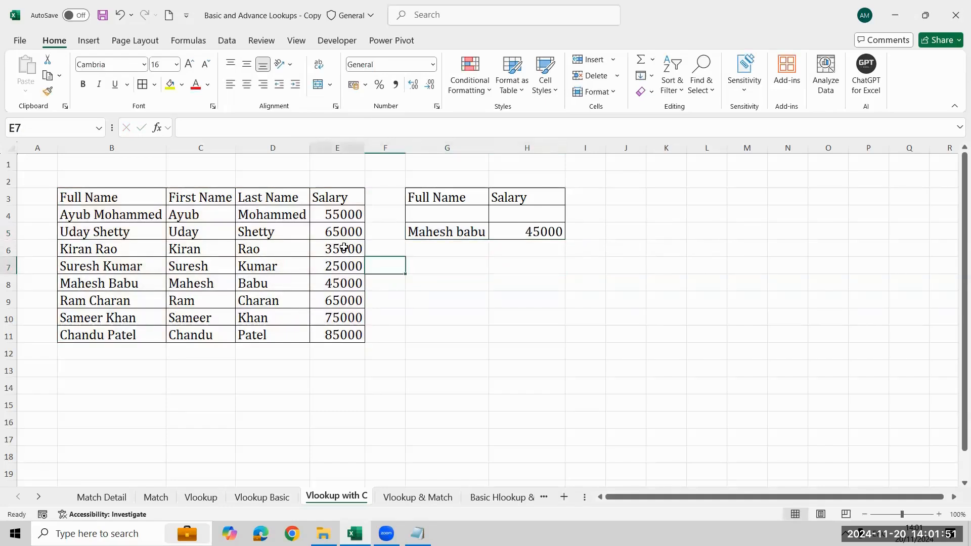
key(Left)
key(Down)
key(Right)
key(Up)
key(Up)
key(Up)
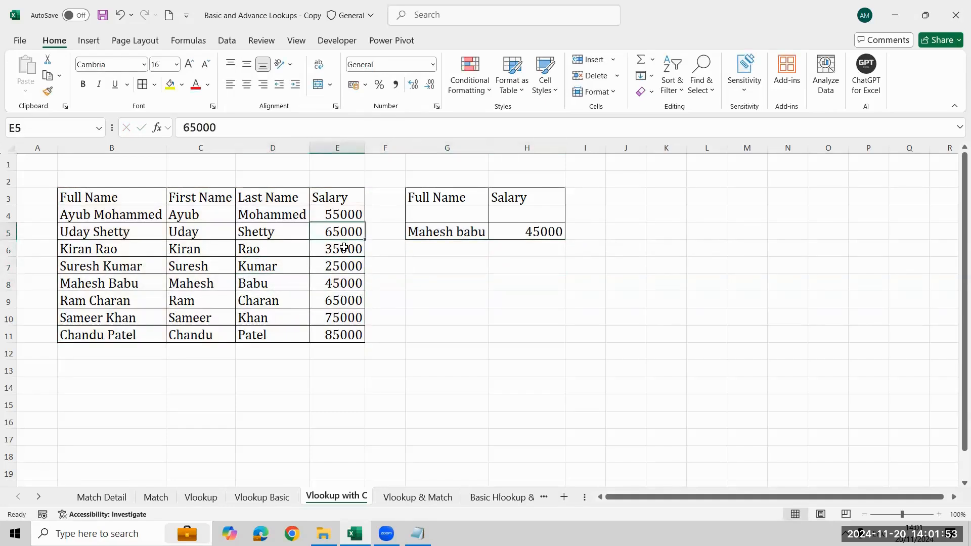
key(Right)
key(Right)
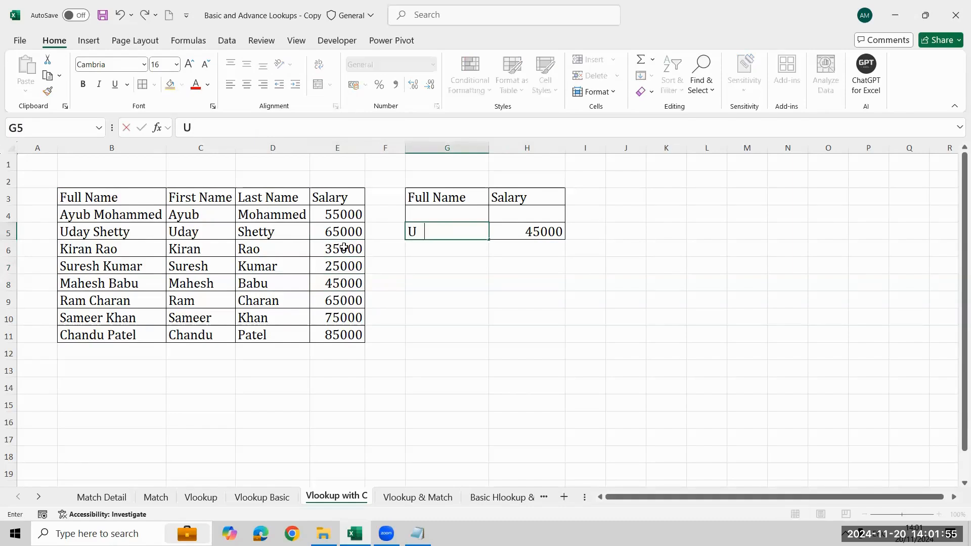
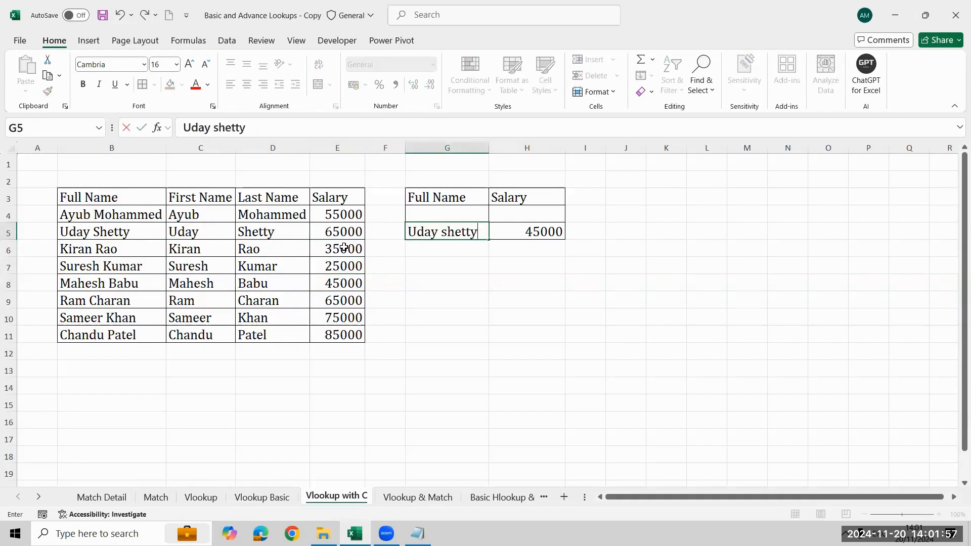
key(Return)
key(Up)
key(Right)
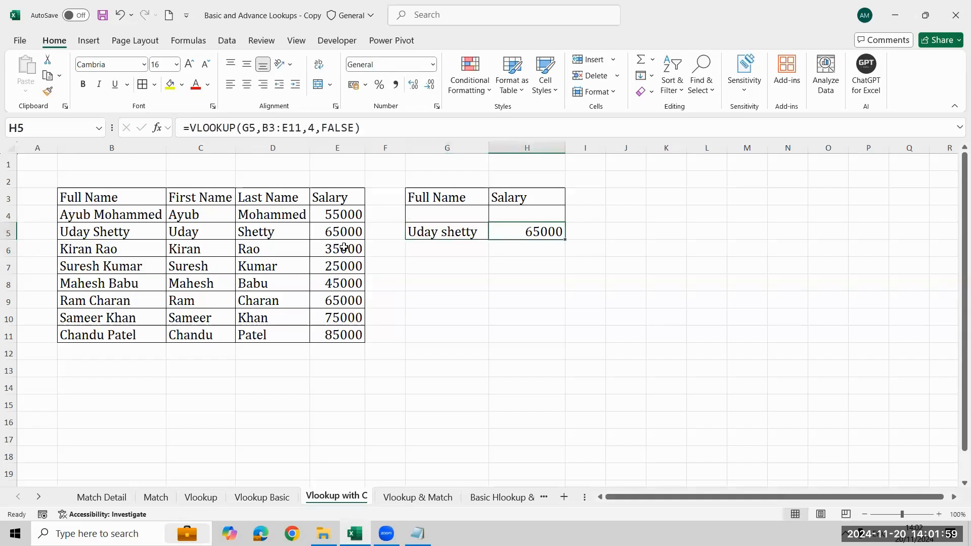
key(Left)
key(Left)
key(Left)
key(Left)
key(Left)
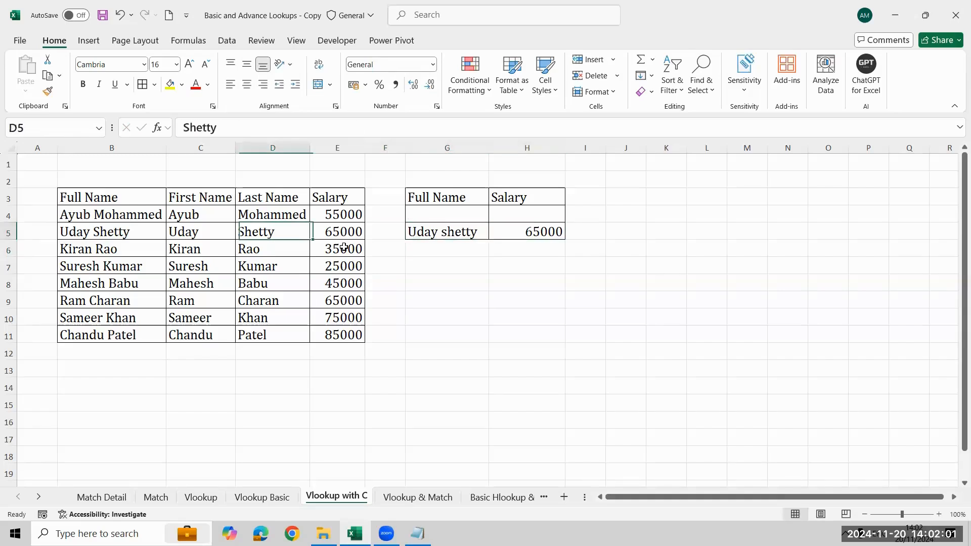
key(Right)
key(Right)
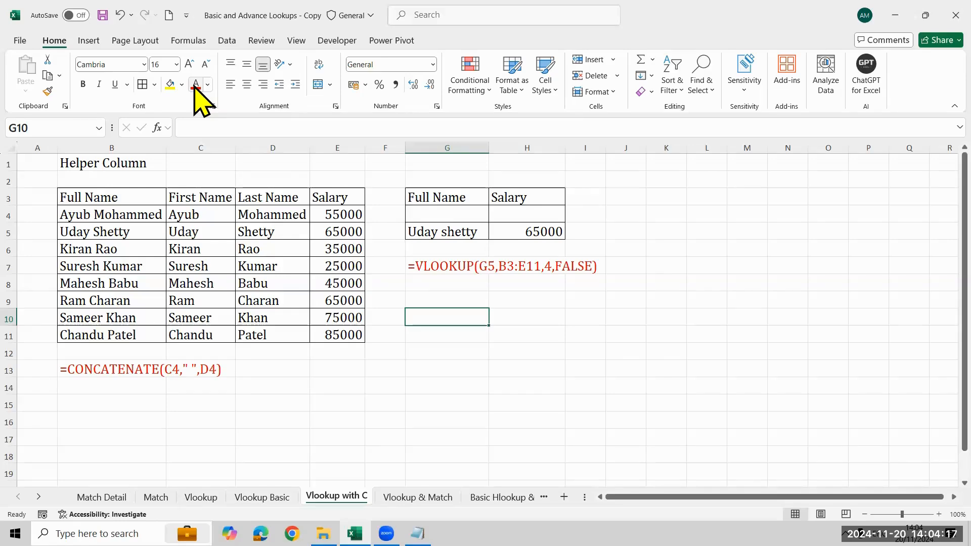
- Open the Vlookup & Match sheet and select the Name and Sales lookup block starting at G9
key(ctrl+Page_Down)
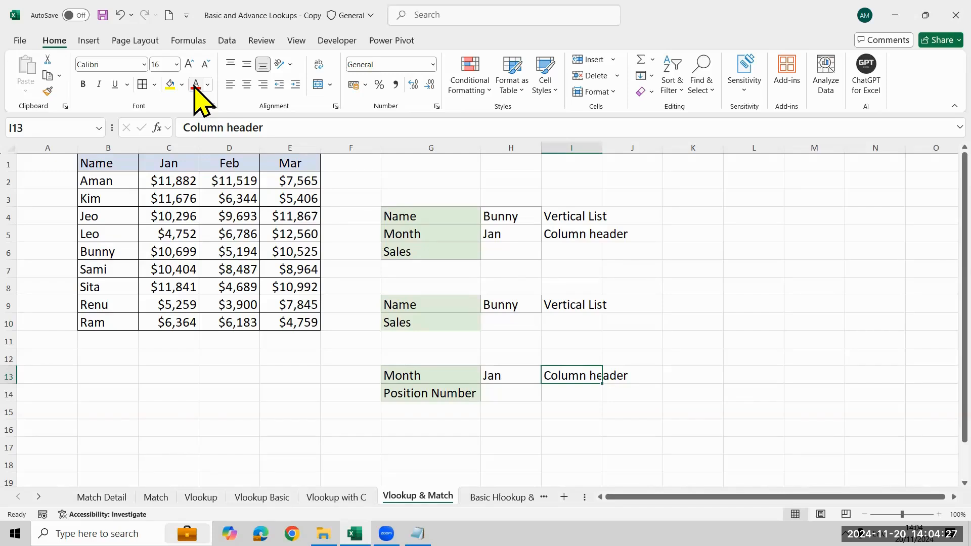
key(Up)
key(Up)
key(Up)
key(Up)
key(Left)
key(Left)
key(shift+Right)
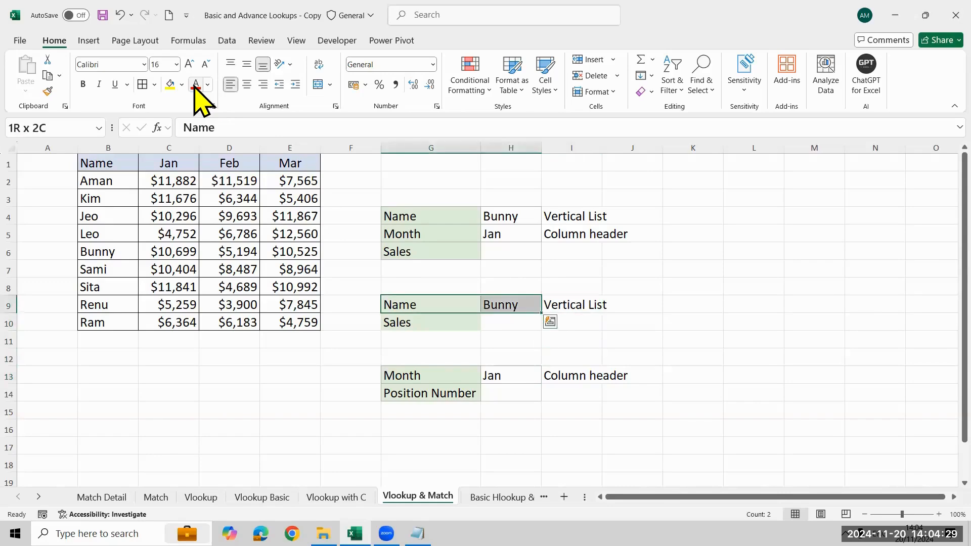
key(shift+Right)
key(shift+Down)
key(shift+Down)
key(shift+Down)
key(shift+Down)
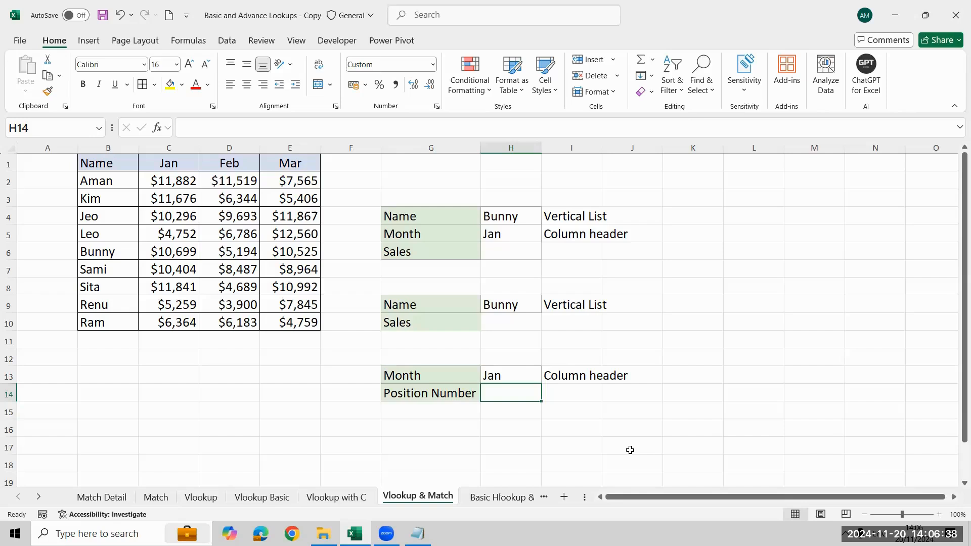
- Start a MATCH formula in H14 with the month in H13 as the lookup value
text(=match)
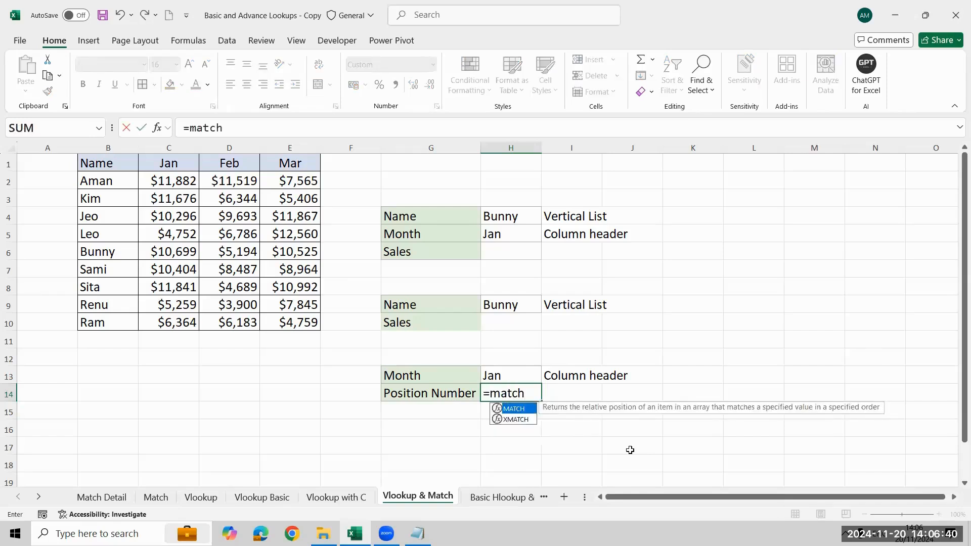
key(Tab)
key(Up)
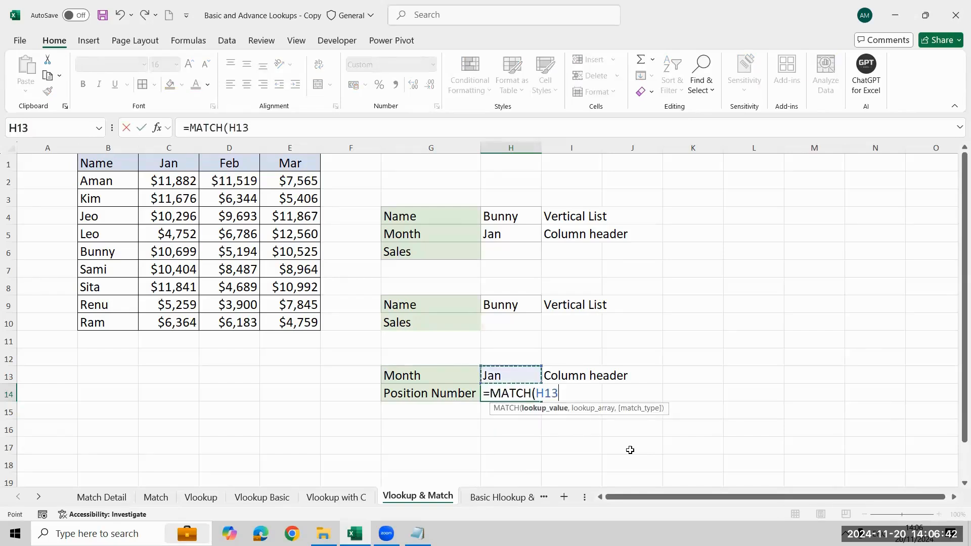
- Set the header row B1:E1 as the lookup array of the MATCH formula in H14
text(,)
key(Left)
key(Left)
key(Left)
key(Left)
key(Left)
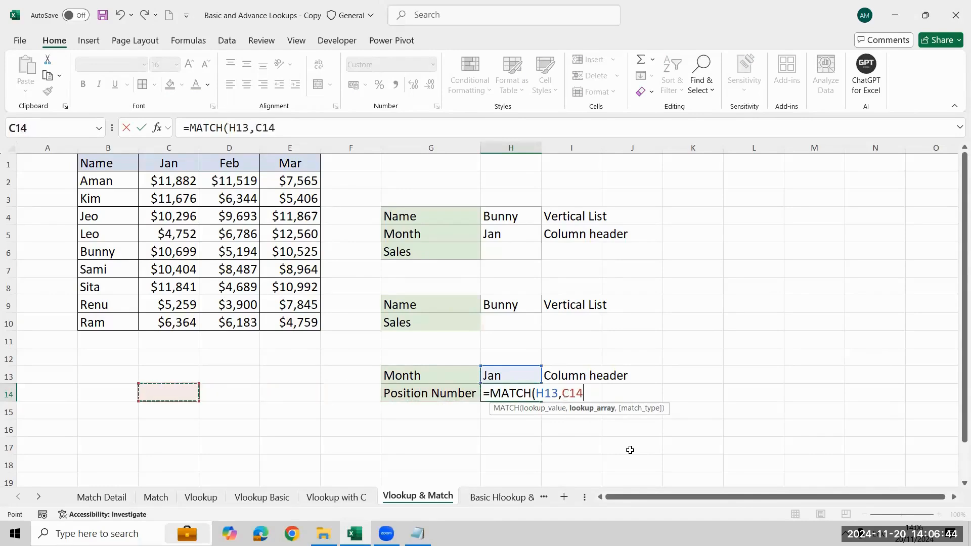
key(ctrl+Up)
key(ctrl+Up)
key(Left)
key(ctrl+shift+Right)
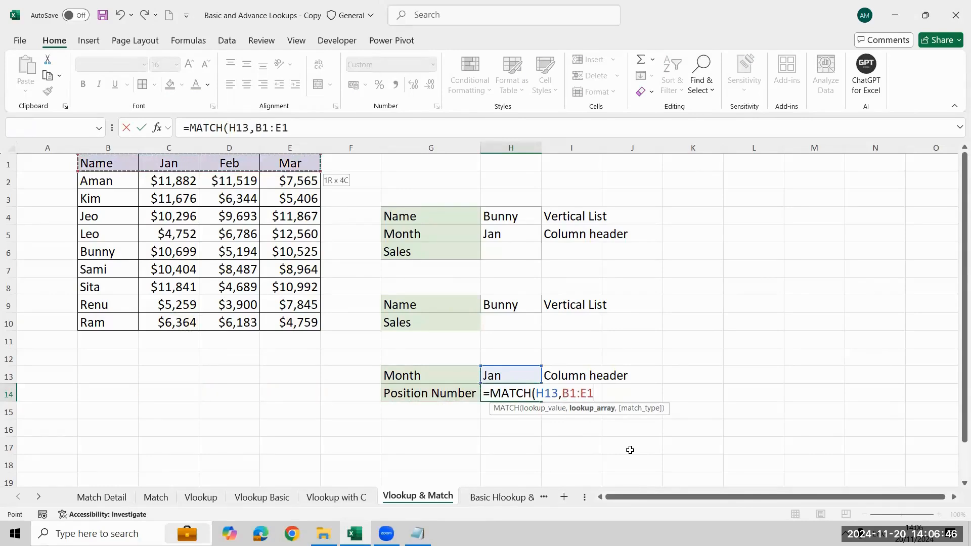
- Complete the MATCH formula in H14 with match type 0 for an exact match
text(,0)
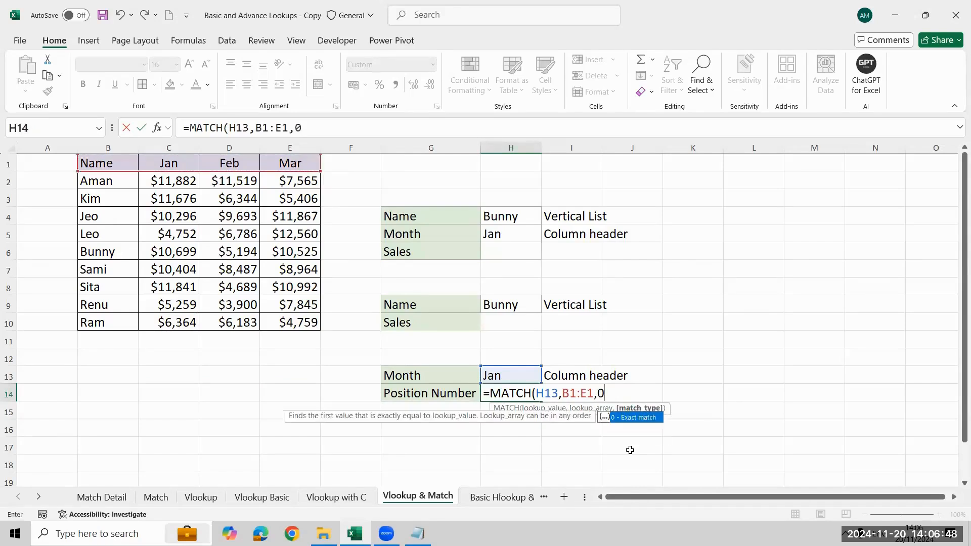
text())
key(Return)
key(Up)
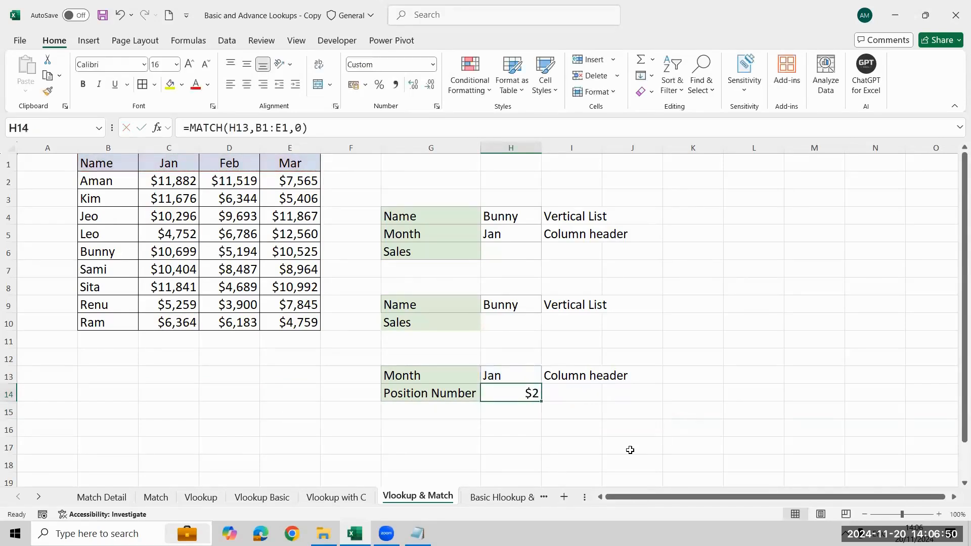
- Change the number format of the position number in H14 to General
key(alt+h)
text(nGeneral)
key(Return)
key(Right)
key(Left)
- Display the H14 formula as text in I14 with FORMULATEXT and colour it red
key(Right)
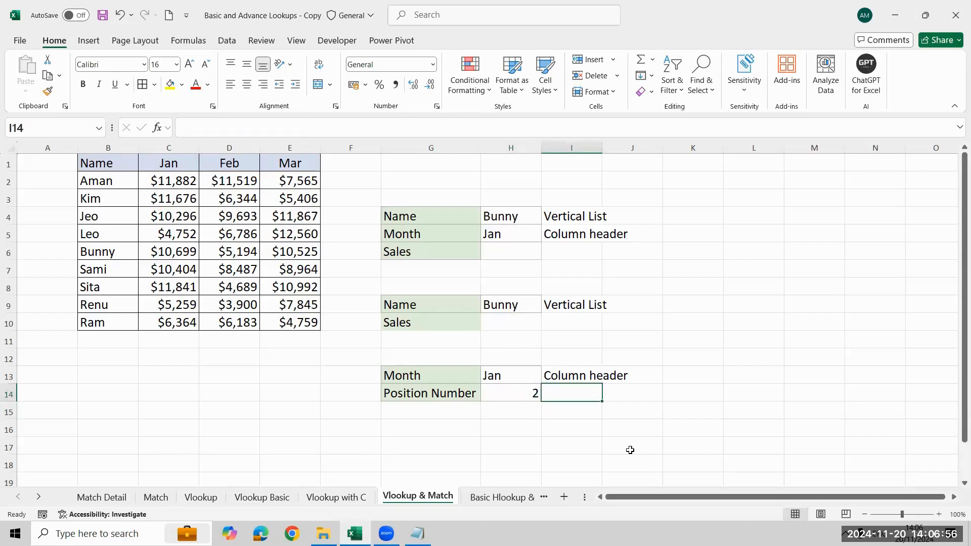
text(=FORMULATEXT()
key(Left)
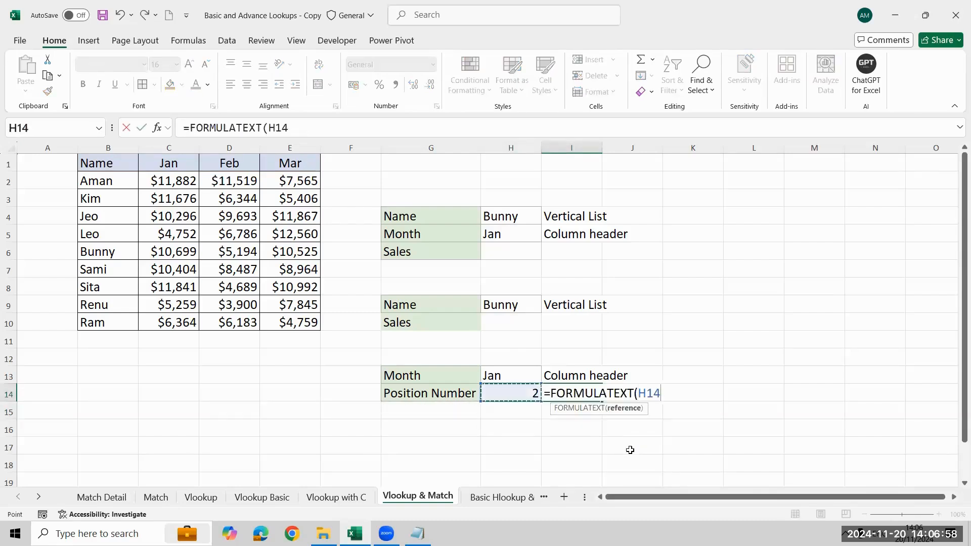
key(Return)
key(Up)
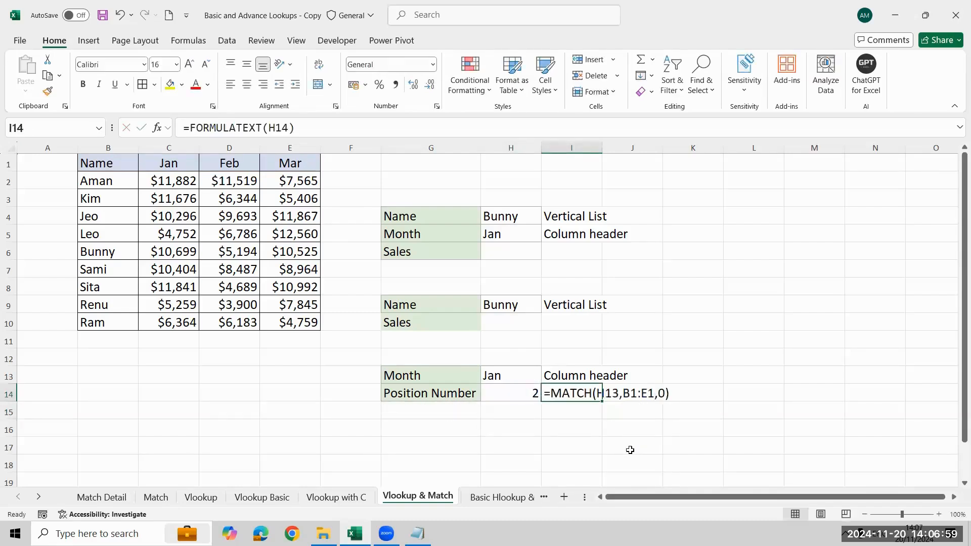
click(194, 84)
key(Down)
key(Down)
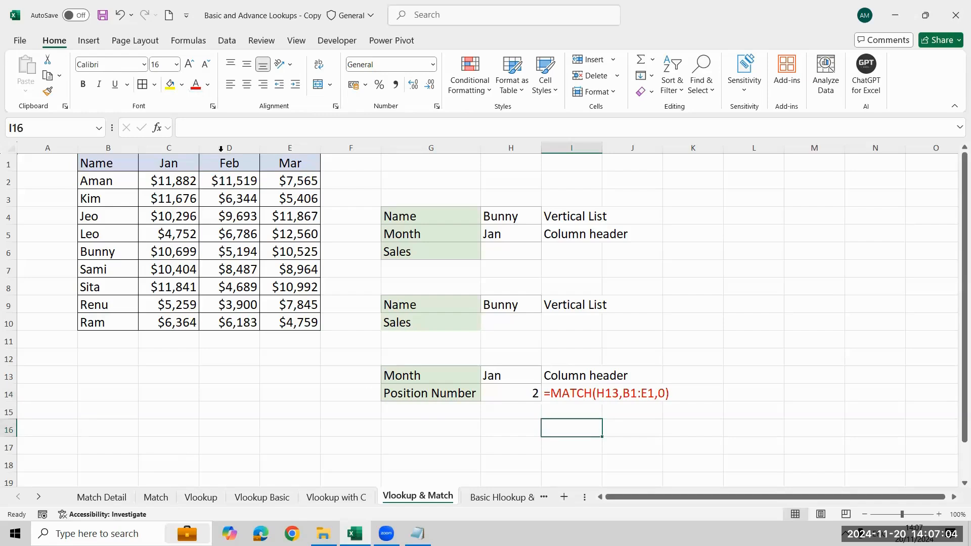
- Start a VLOOKUP in H10 with H9 as the lookup value and B1:E10 as the table array
click(503, 324)
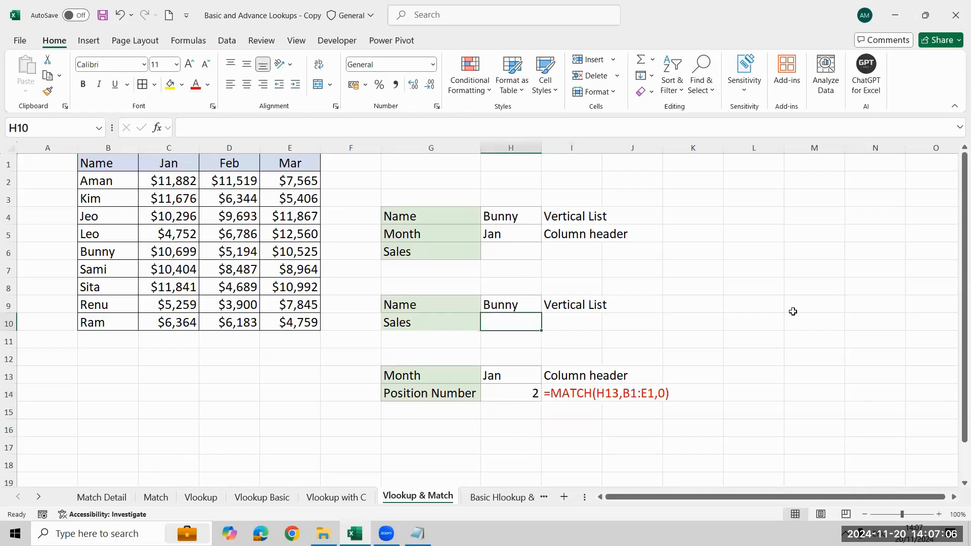
text(=vl)
key(Tab)
text(H9,)
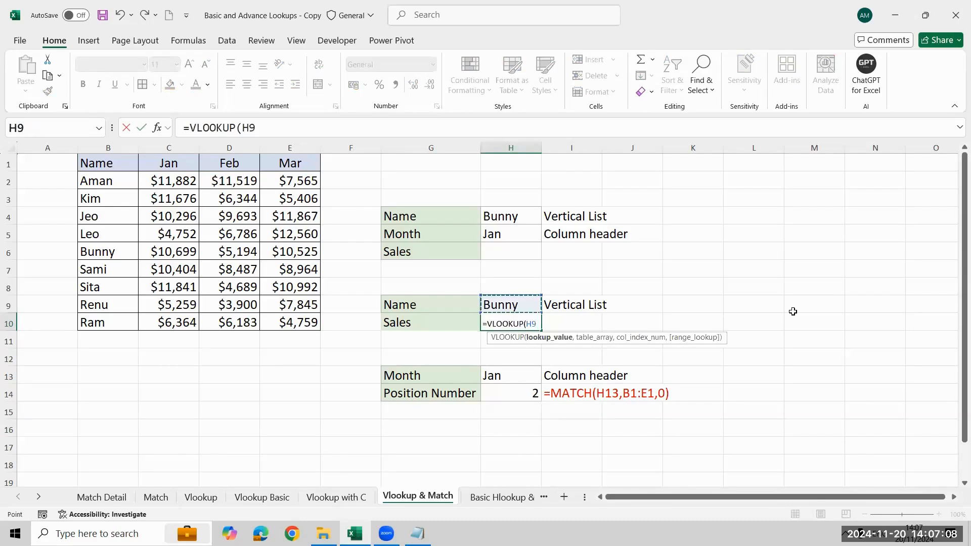
key(Left)
key(Left)
key(Left)
key(Left)
key(Left)
key(Left)
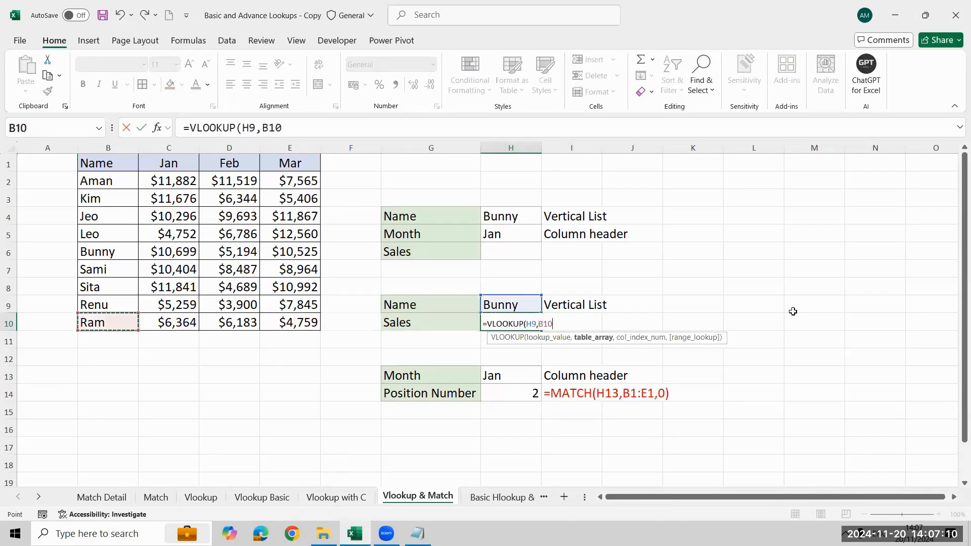
key(ctrl+Up)
key(ctrl+shift+Right)
key(ctrl+shift+Down)
text(,)
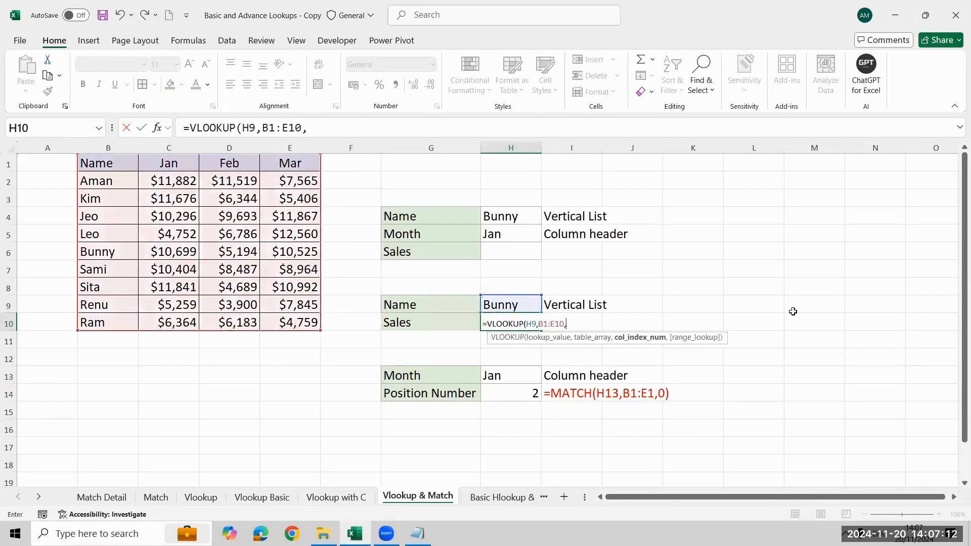
text(2)
text(.)
text(,0)
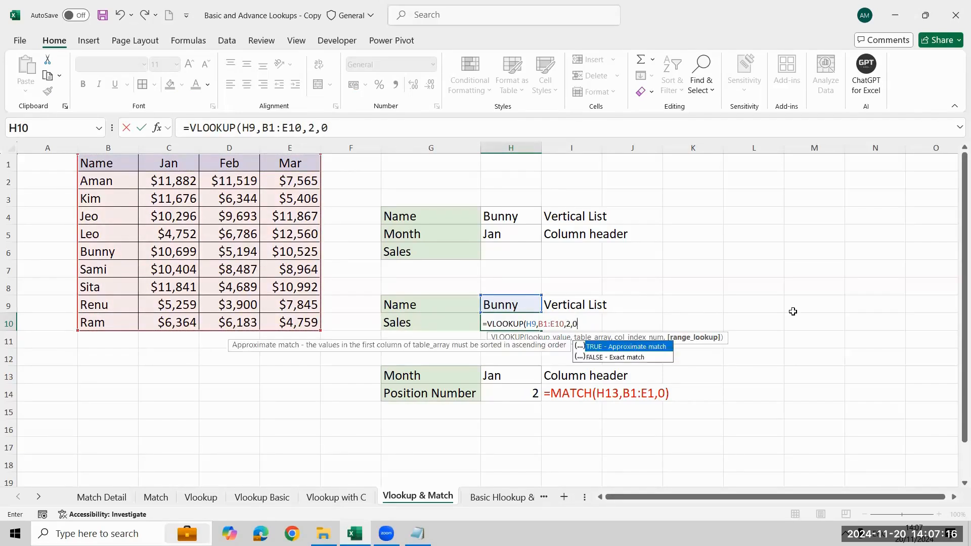
- Complete the VLOOKUP in H10 with column index 2 and FALSE for an exact match
key(BackSpace)
key(Down)
key(Tab)
key(Return)
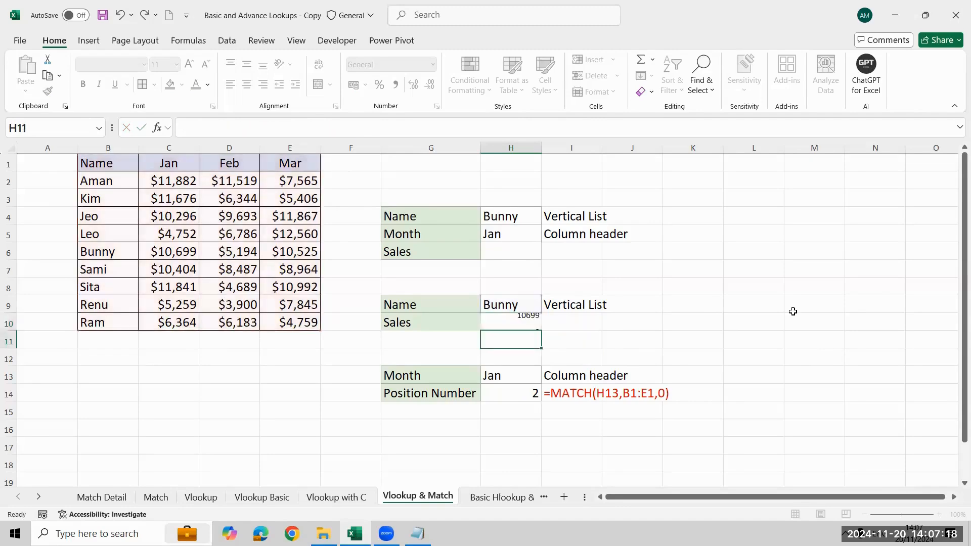
key(Up)
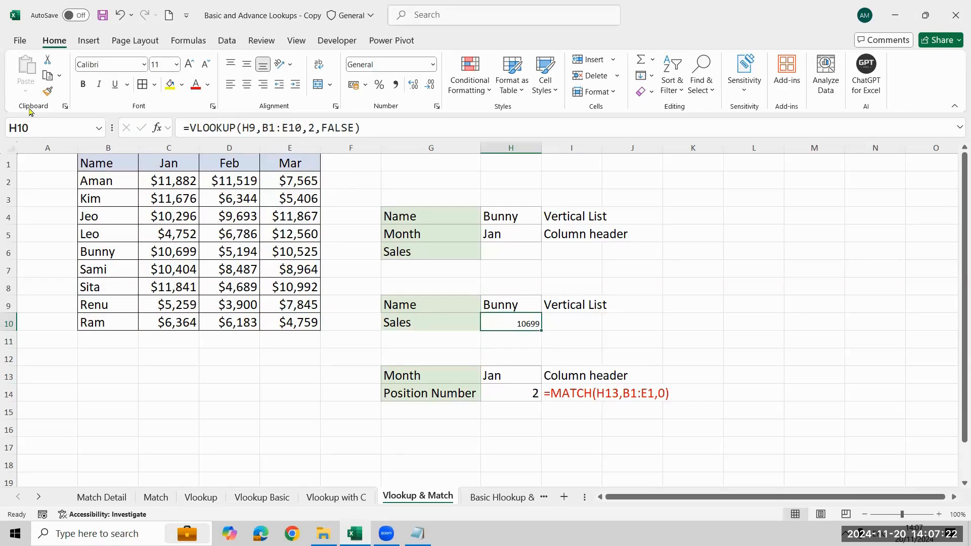
- Display the H10 formula as text in I10 with FORMULATEXT and colour it red
key(Right)
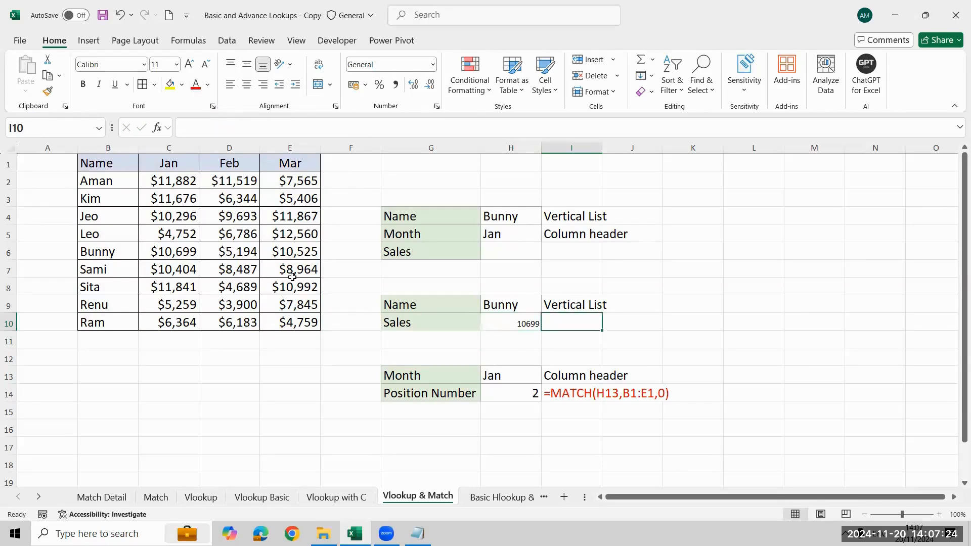
text(=fORMULATEXT()
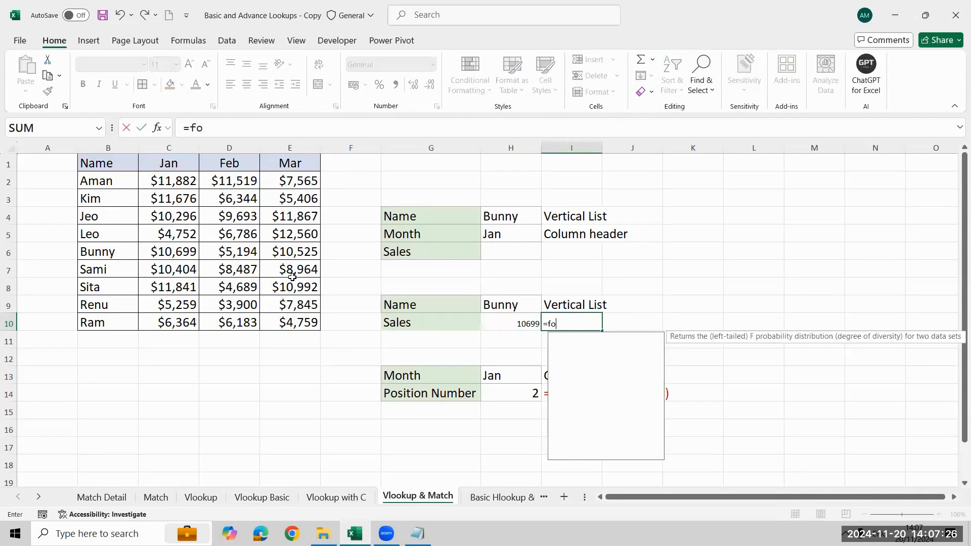
key(Left)
key(Return)
key(Up)
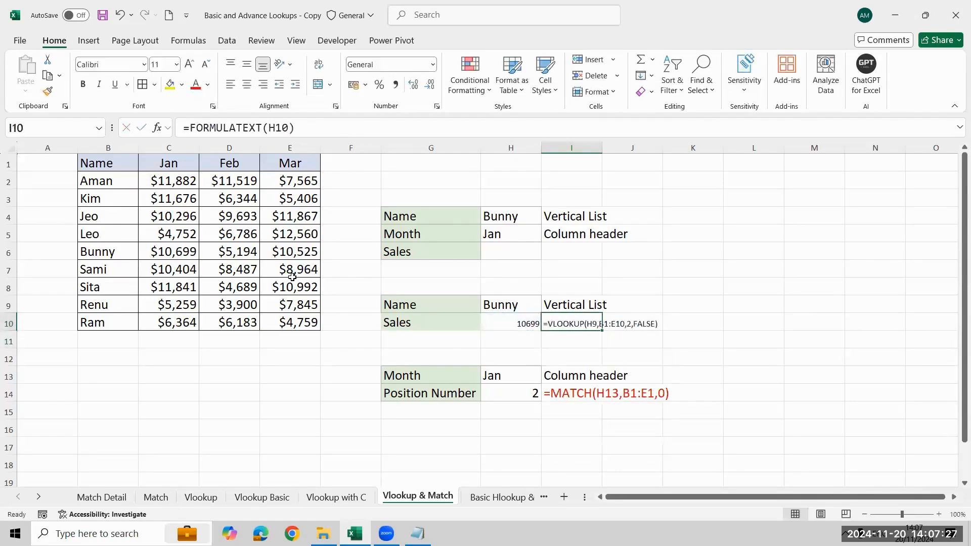
click(196, 84)
- Copy the formatting of the Vertical List label in I9 onto the formula text in I10
key(Left)
key(Up)
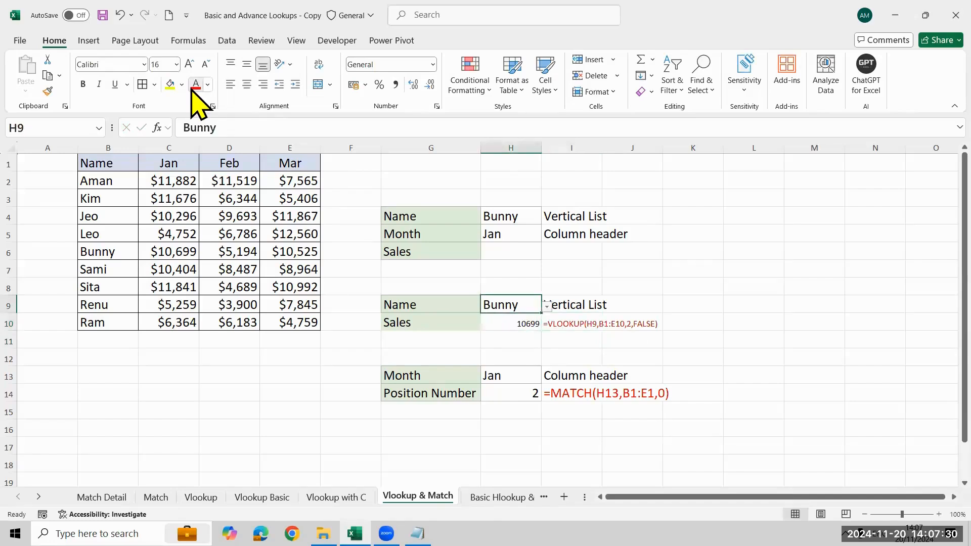
key(shift+Right)
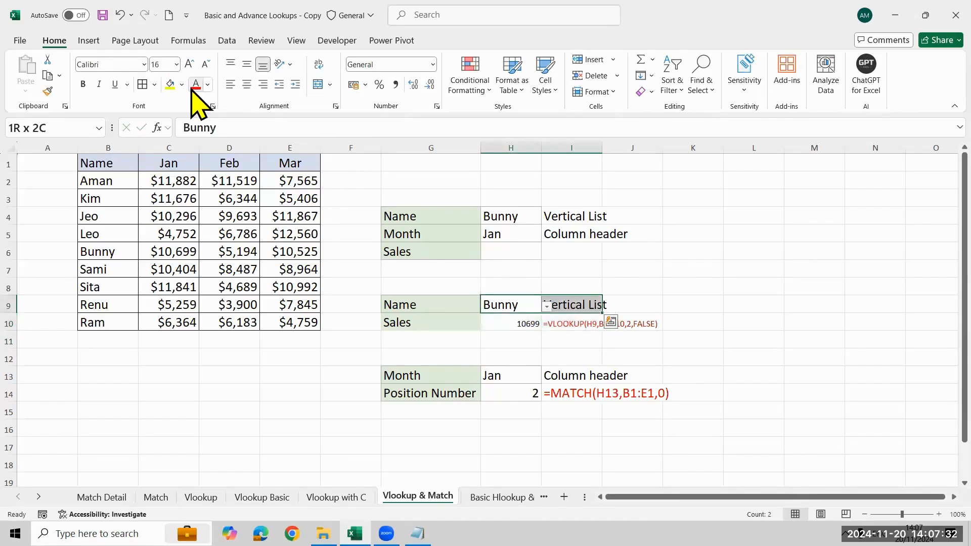
key(Down)
key(Left)
key(Right)
key(Right)
key(Up)
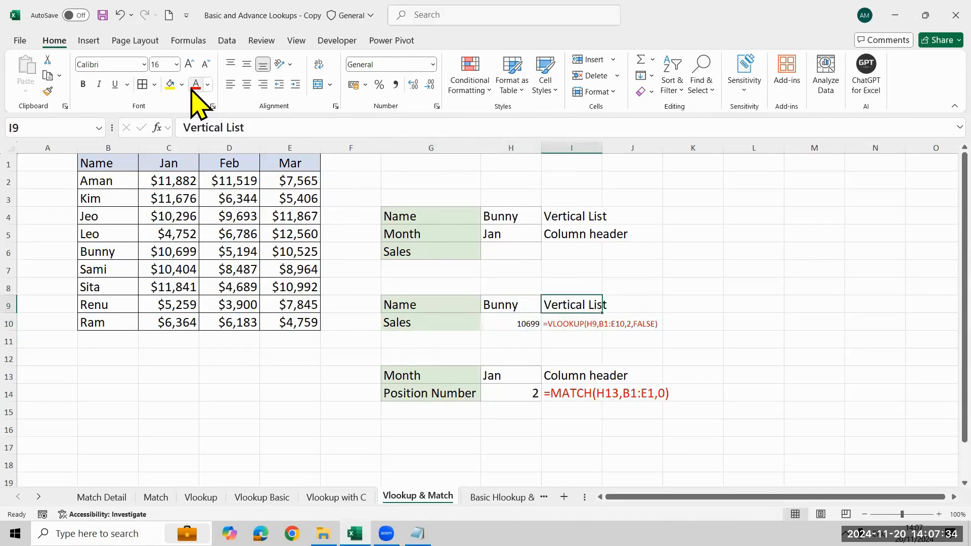
key(alt+h)
key(f)
key(p)
key(Down)
key(Left)
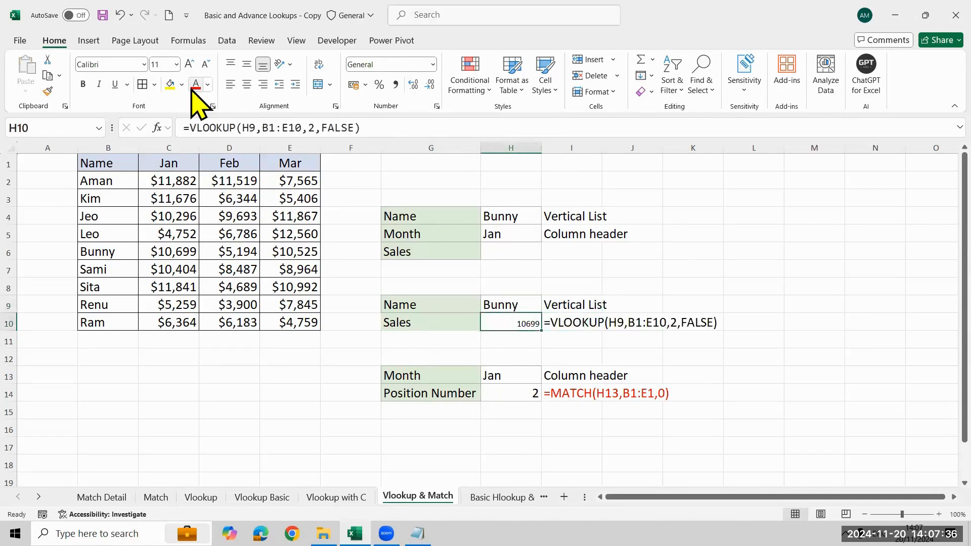
- Copy the formatting of I10 onto the VLOOKUP result in H10
key(Up)
key(Right)
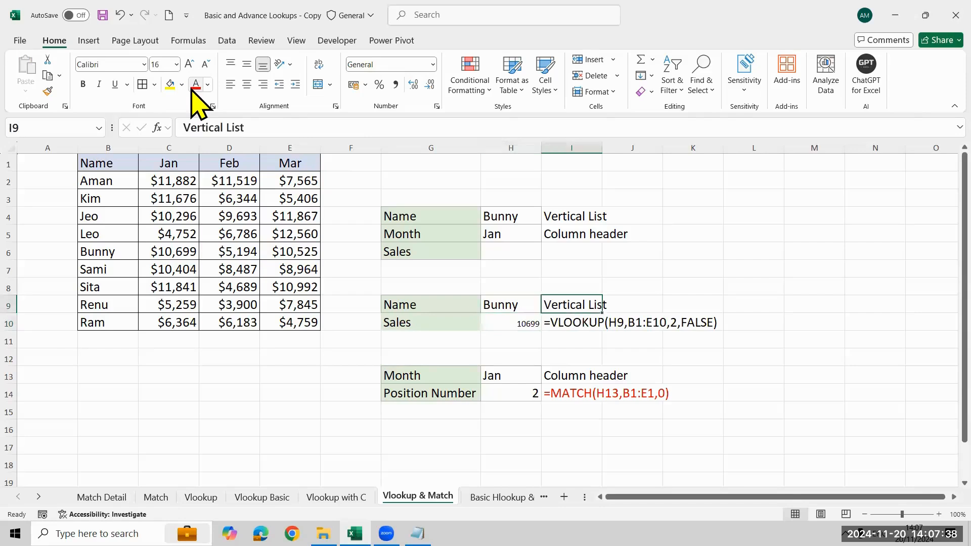
key(Down)
key(alt+h)
key(f)
key(p)
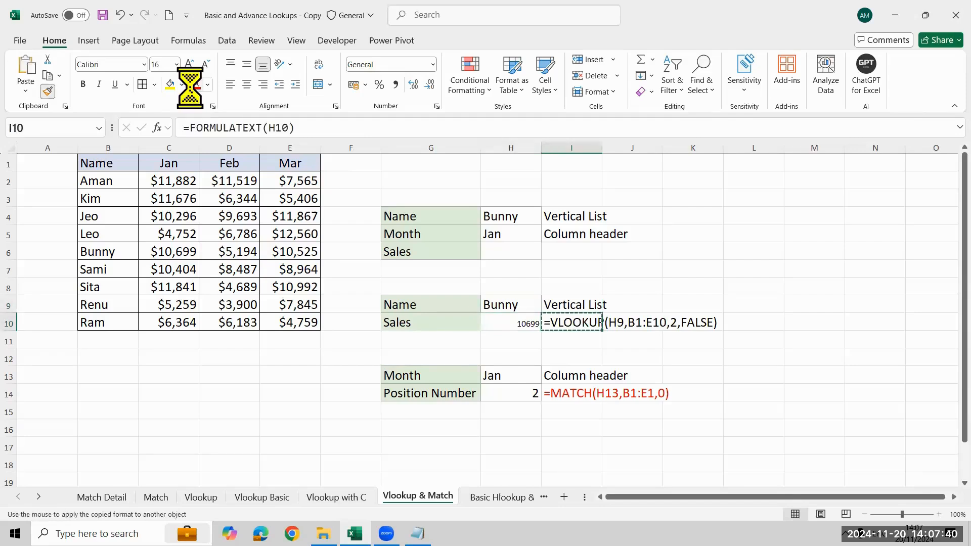
key(Left)
key(Return)
- Colour the VLOOKUP formula text in I10 red again
key(Right)
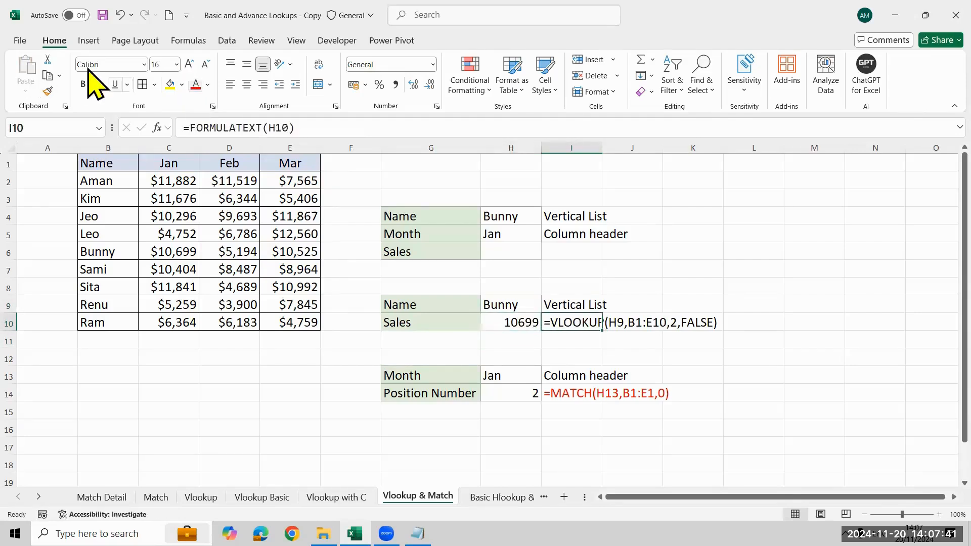
click(195, 85)
key(Left)
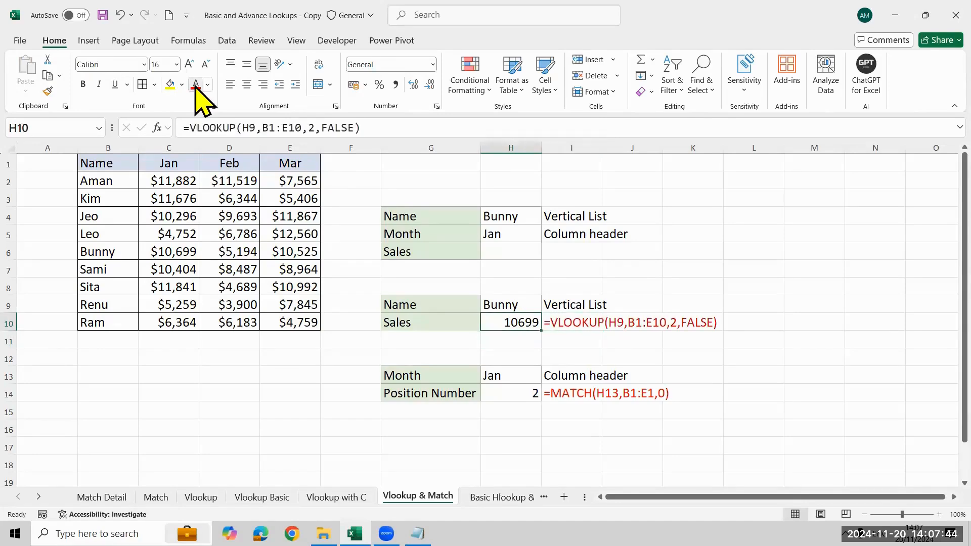
- Choose Leo from the name list in H9 and check the VLOOKUP result in H10
key(Up)
key(alt+Down)
key(Down)
key(Down)
key(Down)
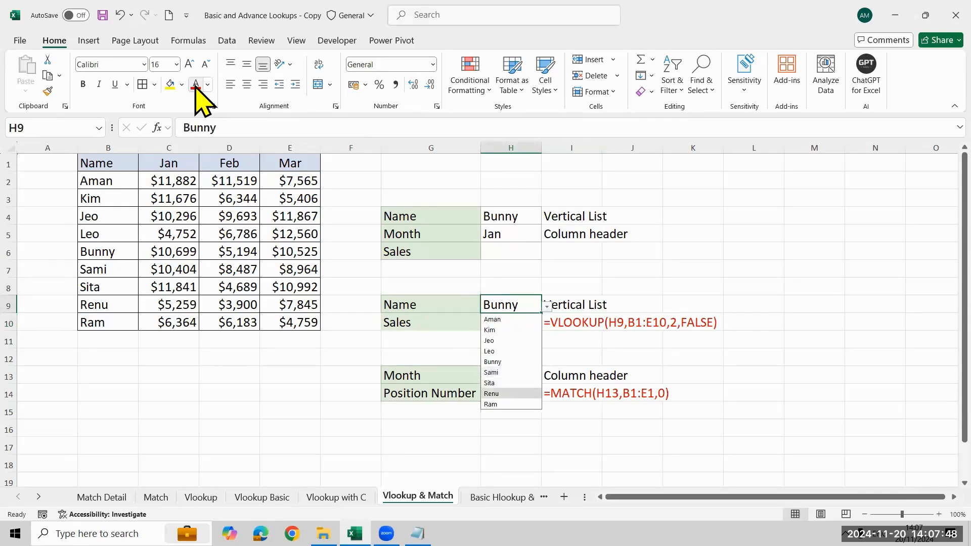
key(Up)
key(Up)
key(Up)
key(Up)
key(Return)
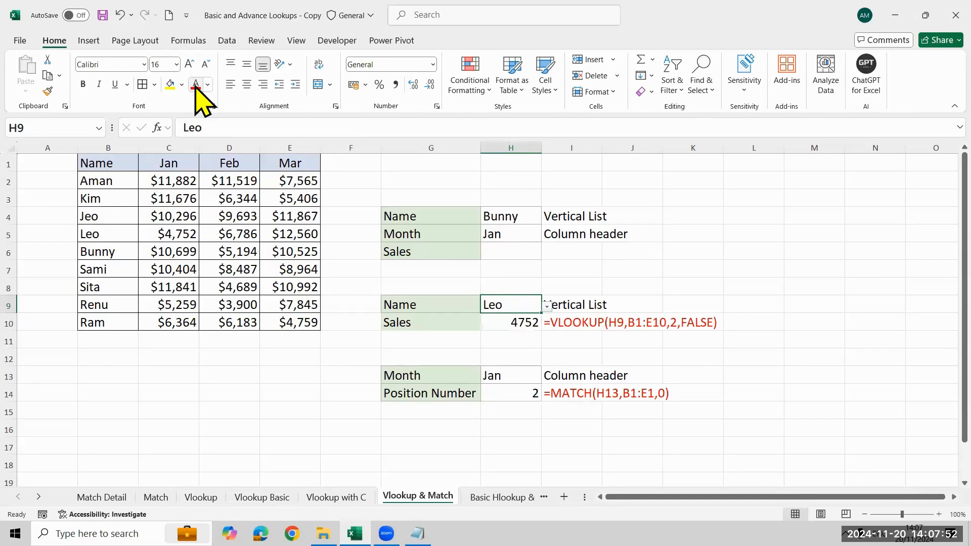
key(Down)
key(Up)
key(Down)
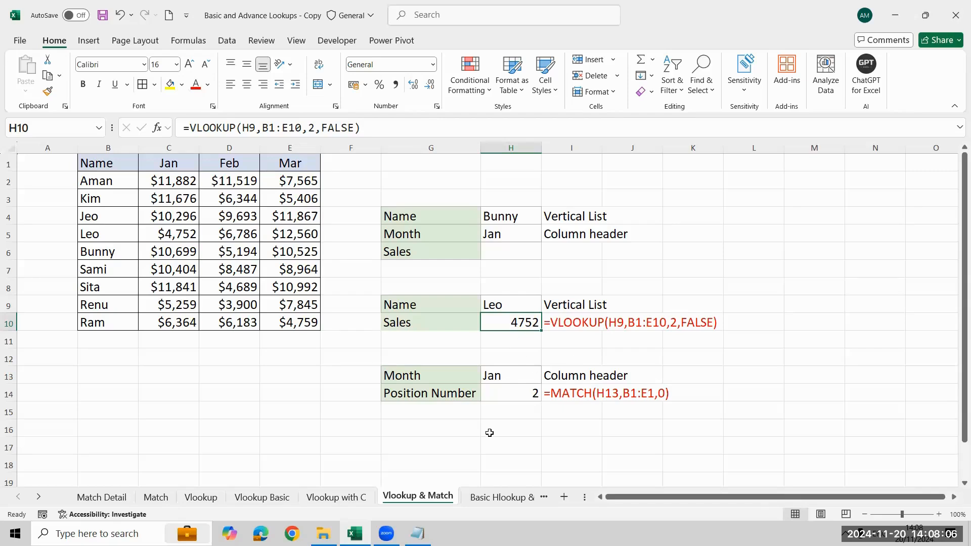
- Draw red ellipses around the column index 2 in the I10 formula and the MATCH formula in I14
click(513, 252)
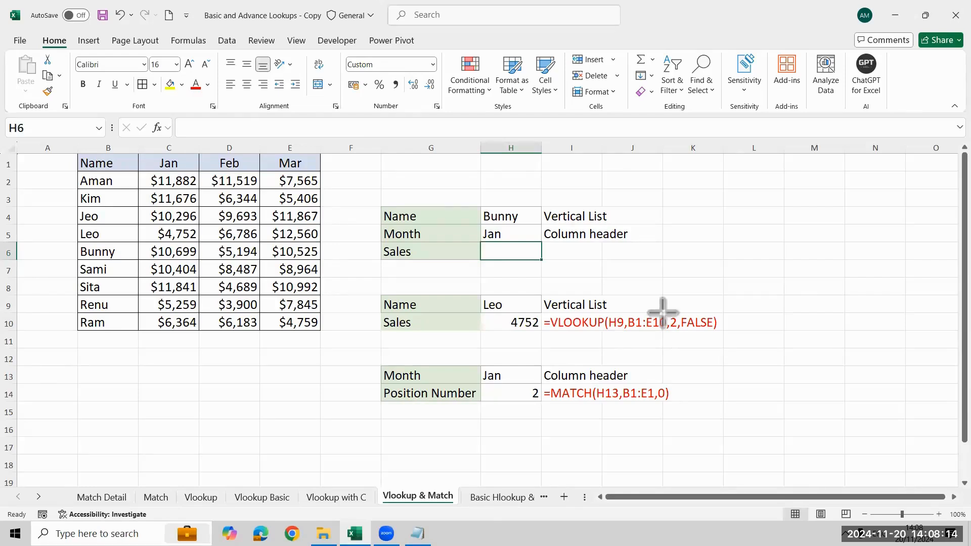
drag(662, 312, 684, 336)
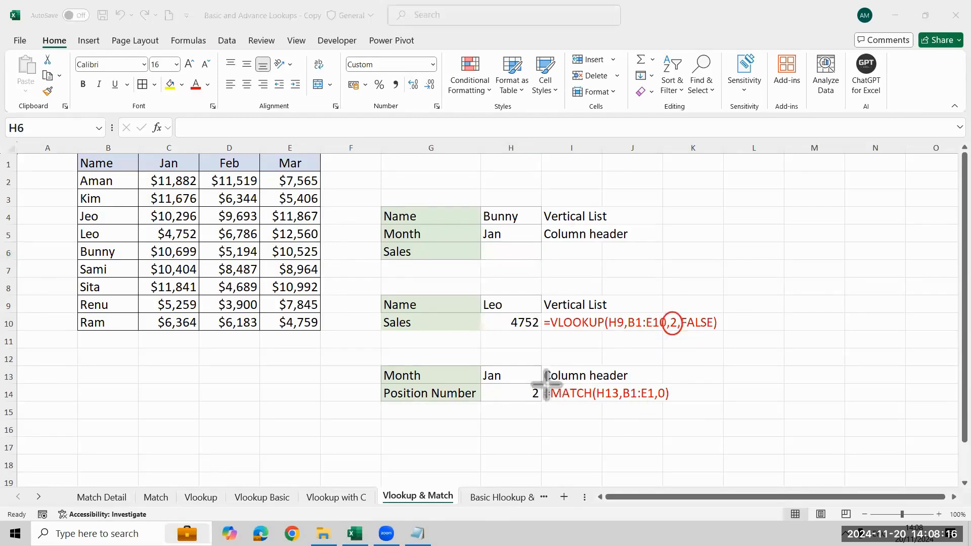
mouse_move(544, 384)
mouse_down()
mouse_move(678, 423)
mouse_move(689, 408)
mouse_up()
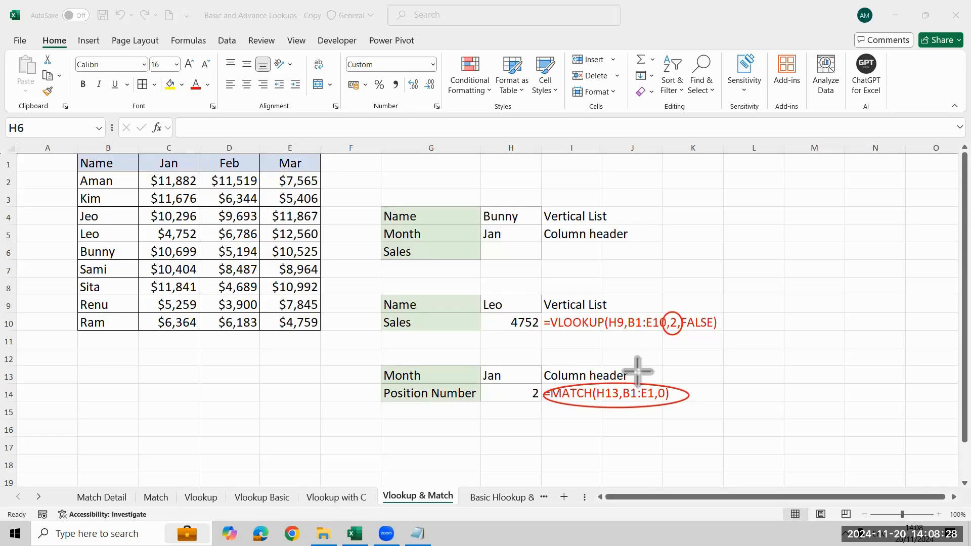
- Start a VLOOKUP formula in H6 with the name in H4 as the lookup value
click(496, 253)
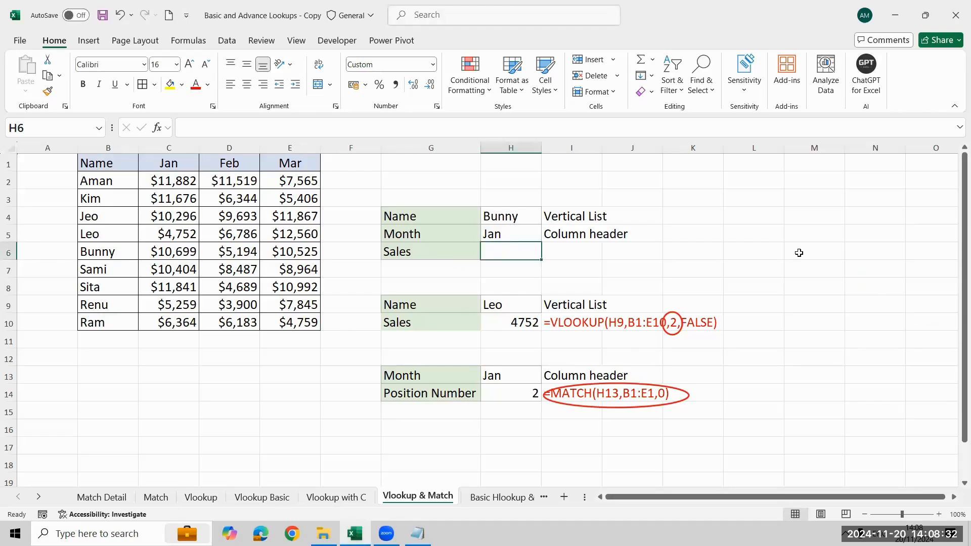
text(=vl)
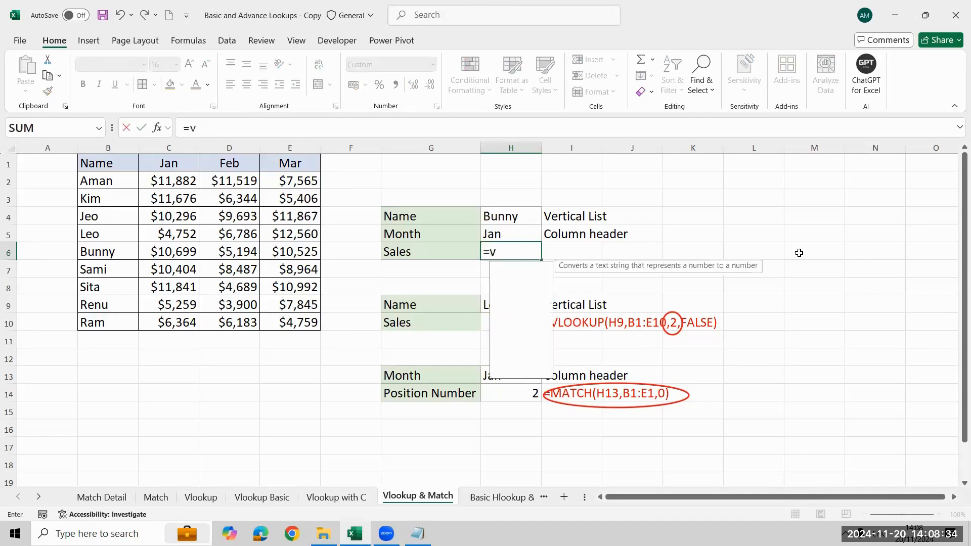
key(Tab)
key(Up)
key(Up)
text(.)
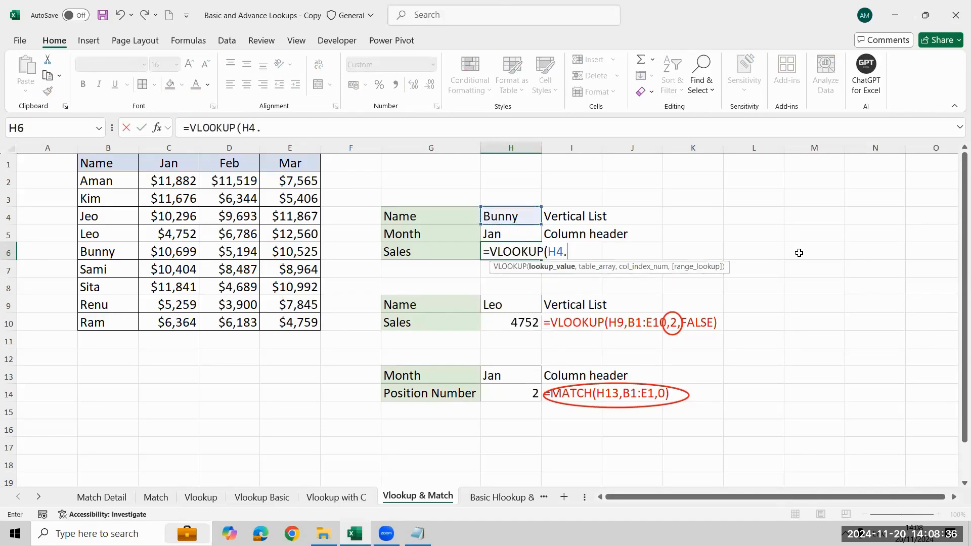
key(Return)
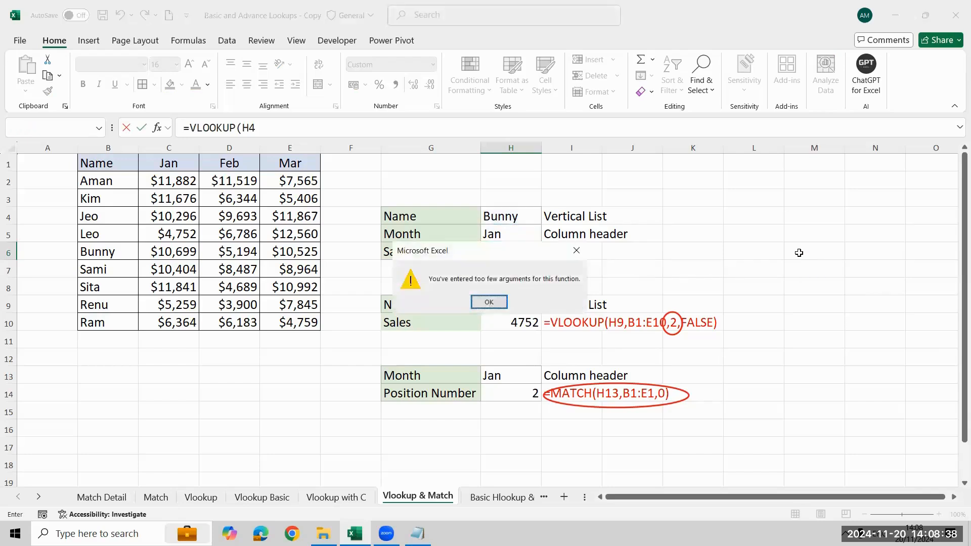
key(Return)
text(,)
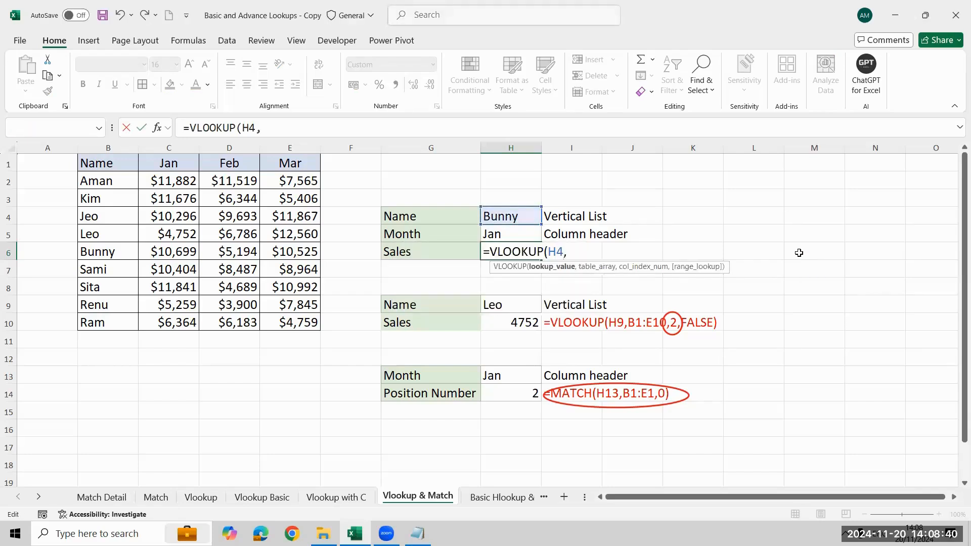
- Set the VLOOKUP table array in H6 to the whole sales table, B1:E10
key(Left)
key(Left)
key(Left)
key(Left)
key(Left)
key(Left)
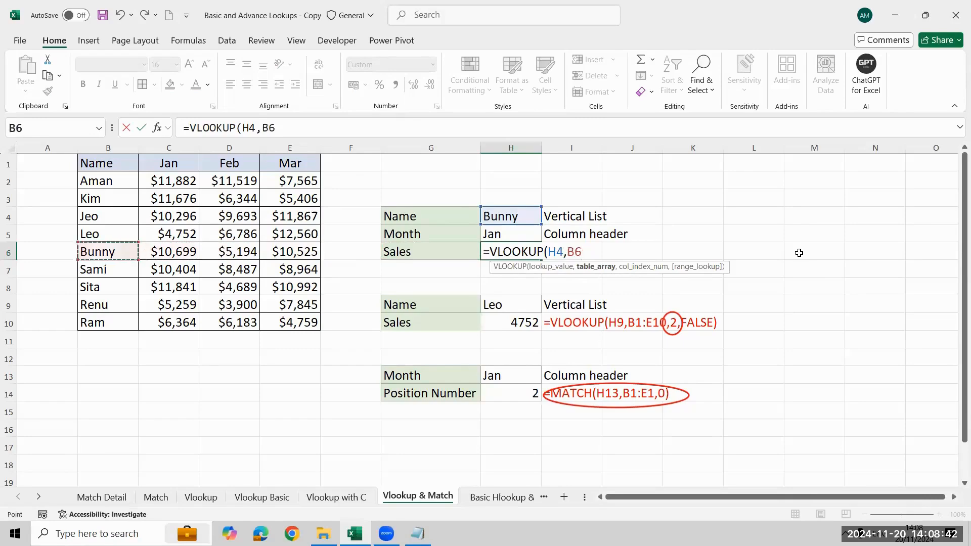
key(ctrl+Up)
key(ctrl+shift+Right)
key(ctrl+shift+Down)
- Nest a MATCH function as the VLOOKUP column index, with the month in H5 as its lookup value
text(,mat)
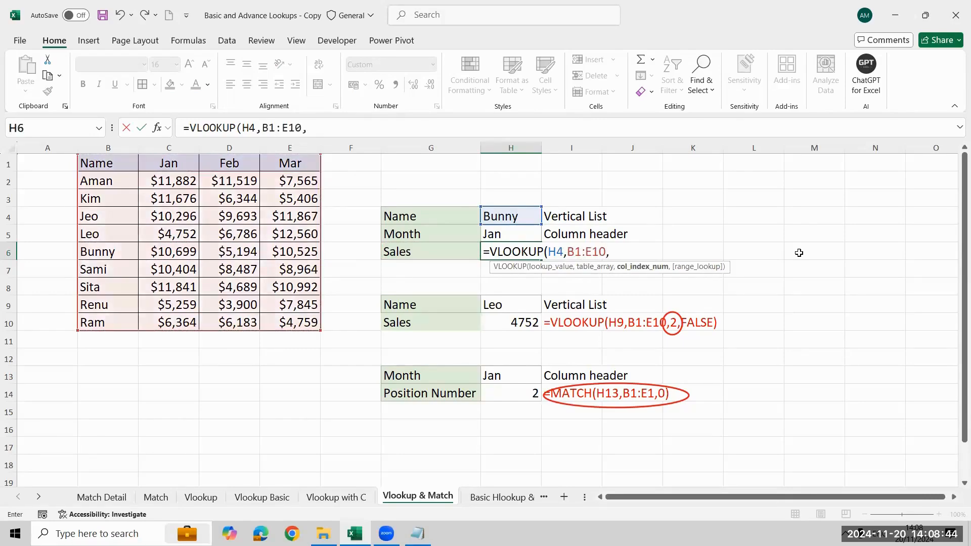
key(Tab)
key(Up)
key(Up)
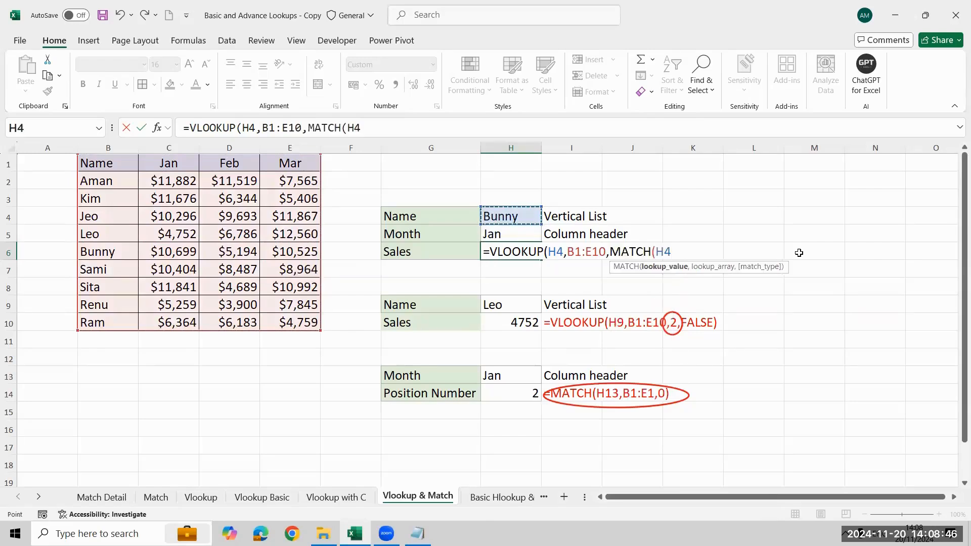
key(Down)
text(,)
- Complete the nested MATCH with the header row B1:E1 as lookup array and 0 as match type
key(Left)
key(Left)
key(Left)
key(Left)
key(Left)
key(Left)
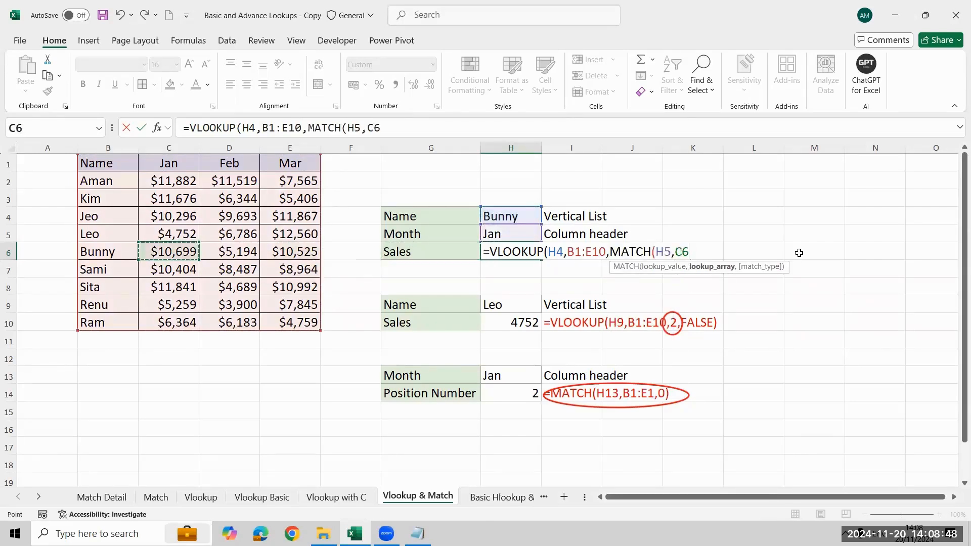
key(Up)
key(Up)
key(Up)
key(Up)
key(Up)
key(shift+Right)
key(shift+Right)
key(shift+Right)
text(,)
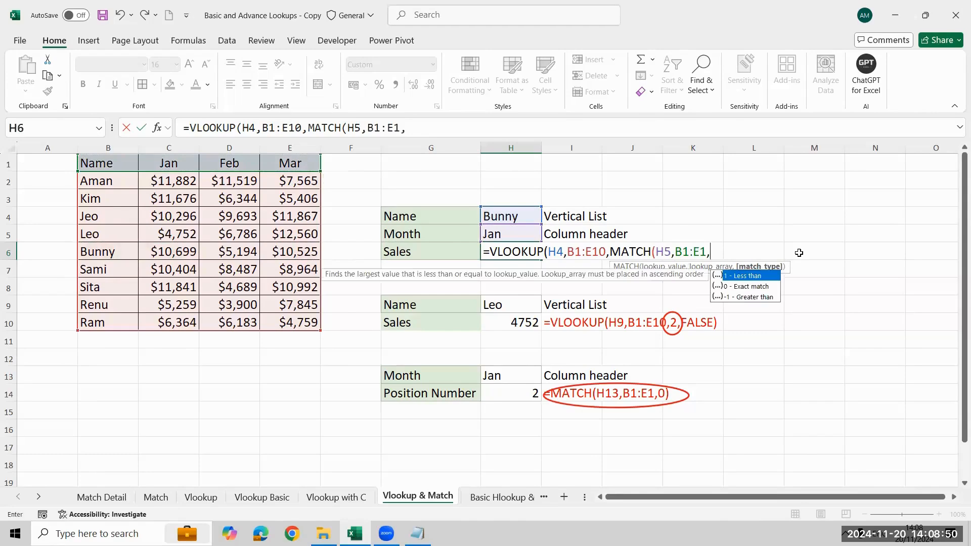
text(0),)
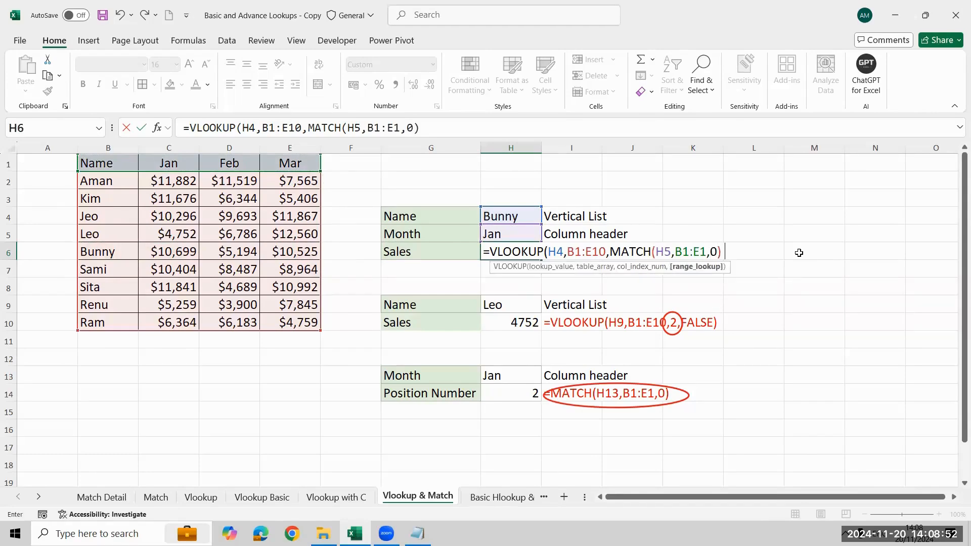
- Finish the H6 formula with FALSE for an exact match and enter it
key(Down)
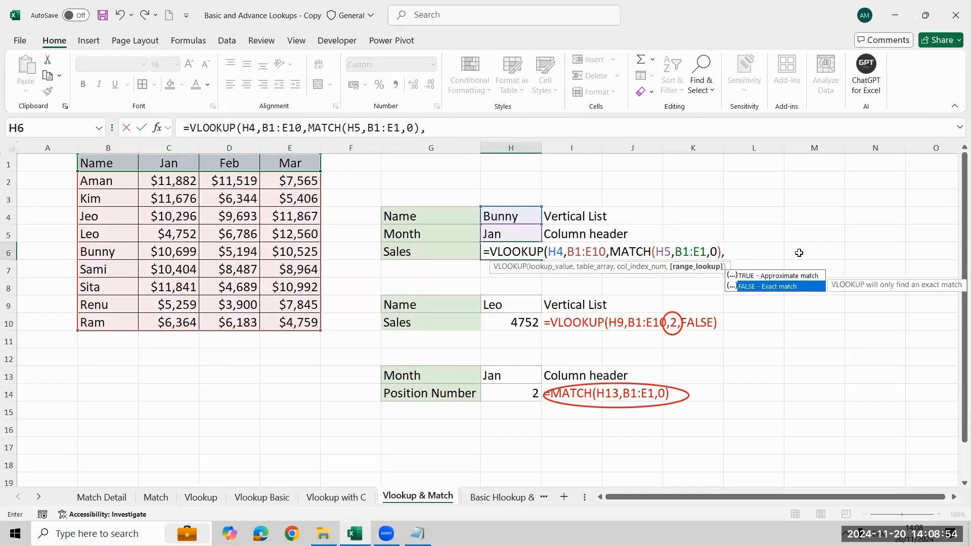
key(Tab)
text())
key(Return)
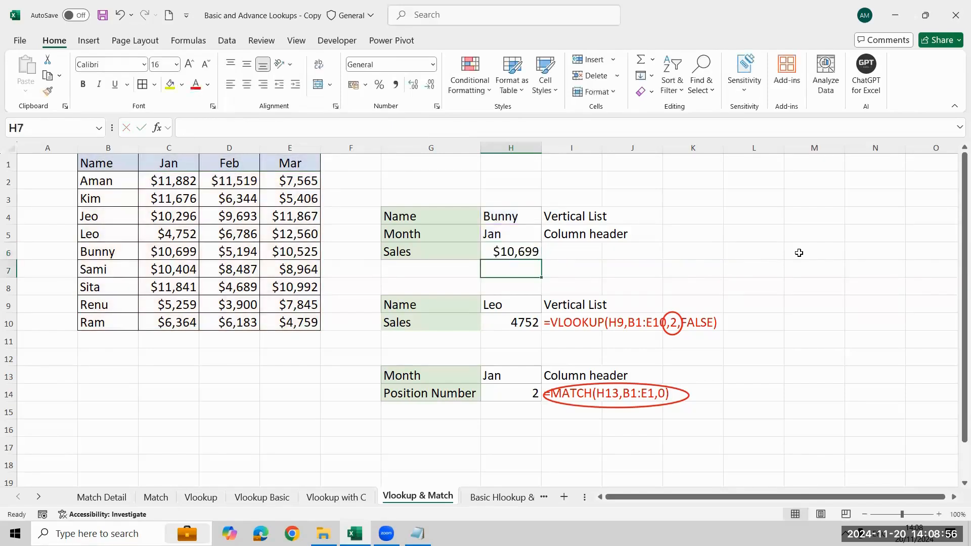
- Choose the name from B5 in the H4 name list and check the sales formula in H6
key(Up)
key(Up)
key(Up)
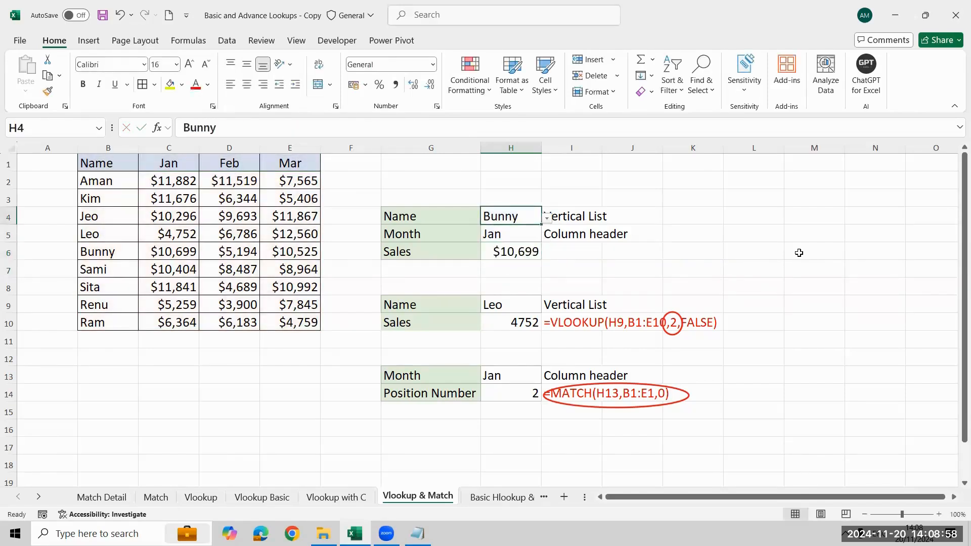
key(alt+Down)
key(Up)
key(Up)
key(Return)
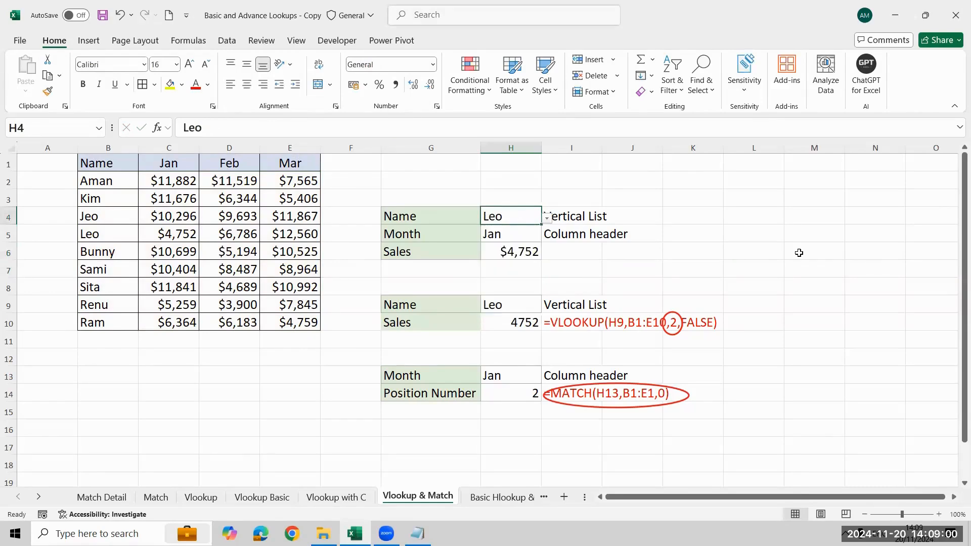
key(Down)
key(Down)
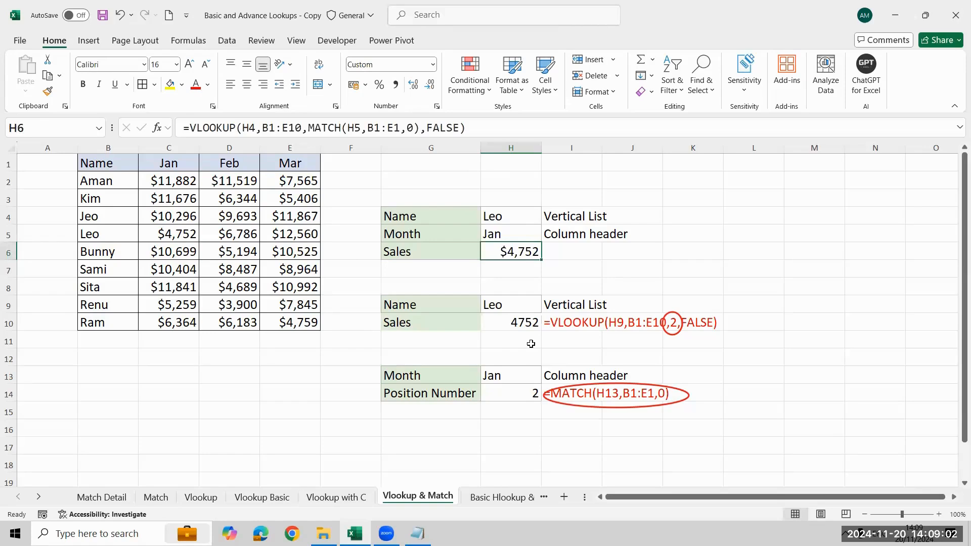
- Choose Feb from the month list in H5 and compare the H6 result with table cell D5
key(Up)
key(Up)
key(Down)
key(alt+Down)
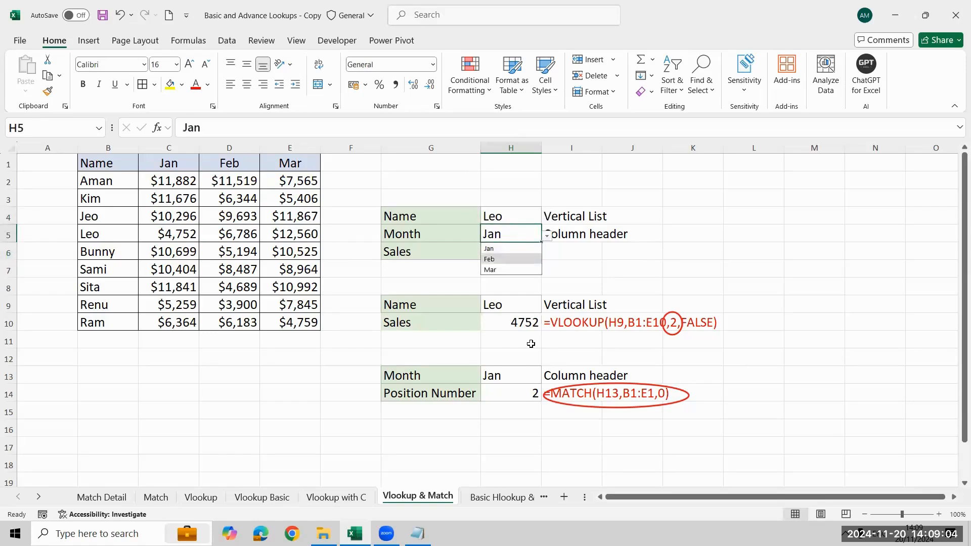
key(Down)
key(Return)
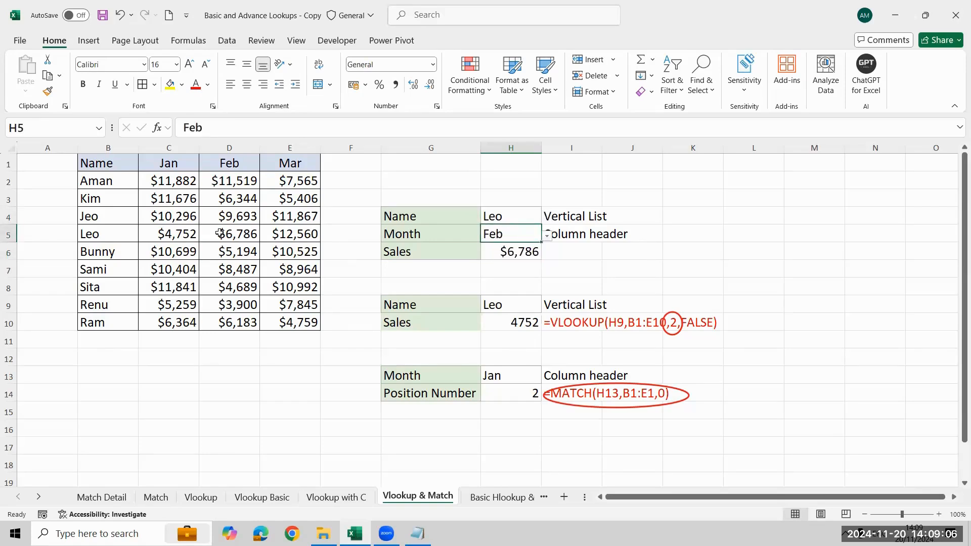
click(220, 233)
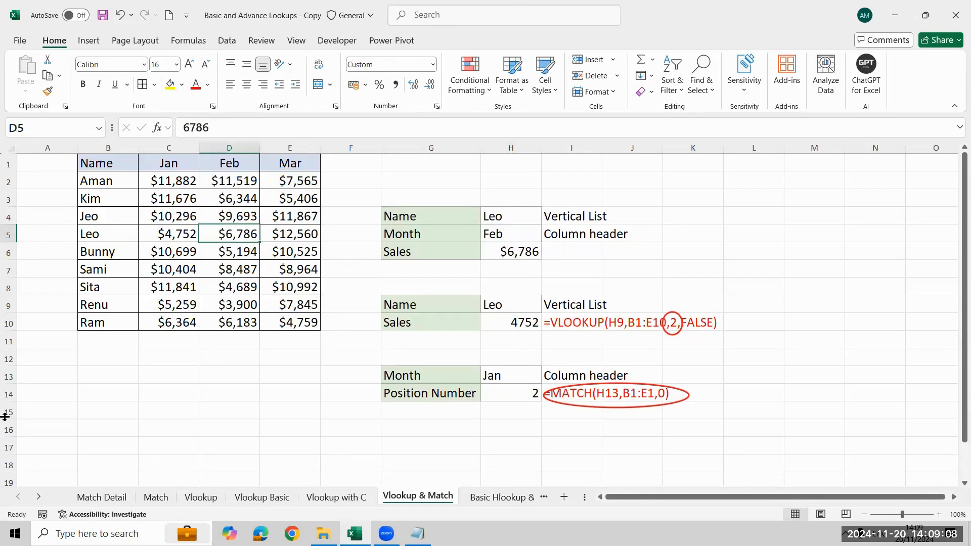
- Choose Mar from the month list in H5 and compare the H6 result with the table
key(Right)
key(Right)
key(Right)
key(Right)
key(Up)
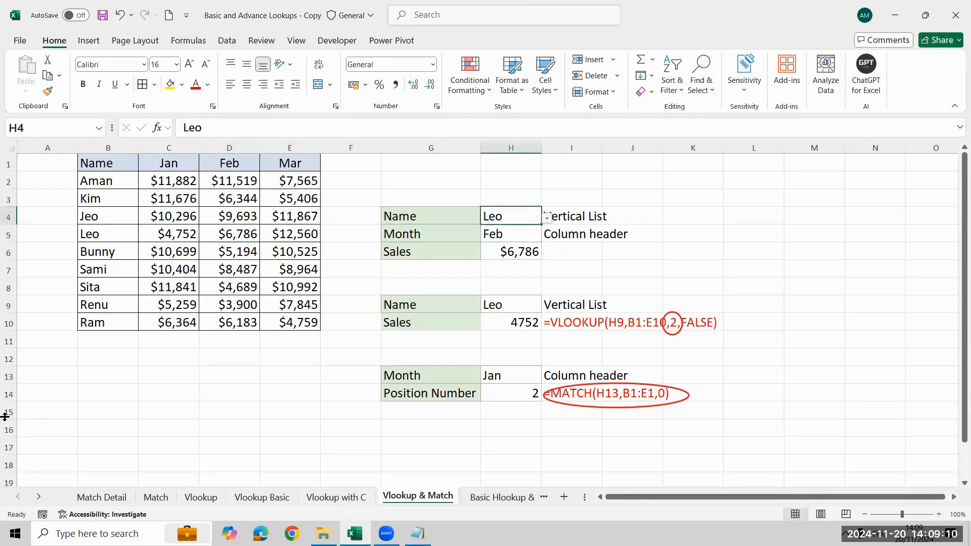
key(Down)
key(alt+Down)
key(Down)
key(Return)
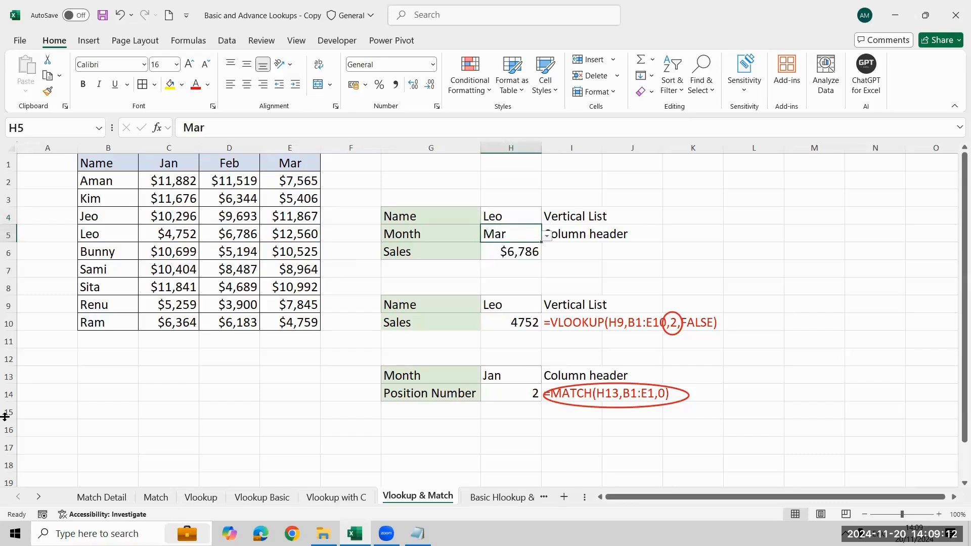
click(268, 230)
- Choose the first name in the H4 name list, keeping Mar as the month
key(Right)
key(Right)
key(Right)
key(Up)
key(alt+Down)
key(Up)
key(Up)
key(Up)
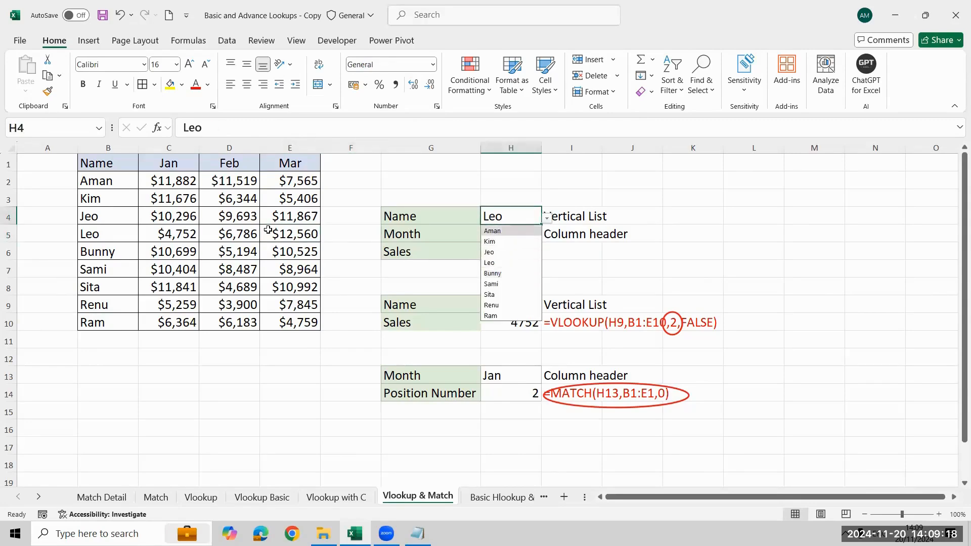
key(Return)
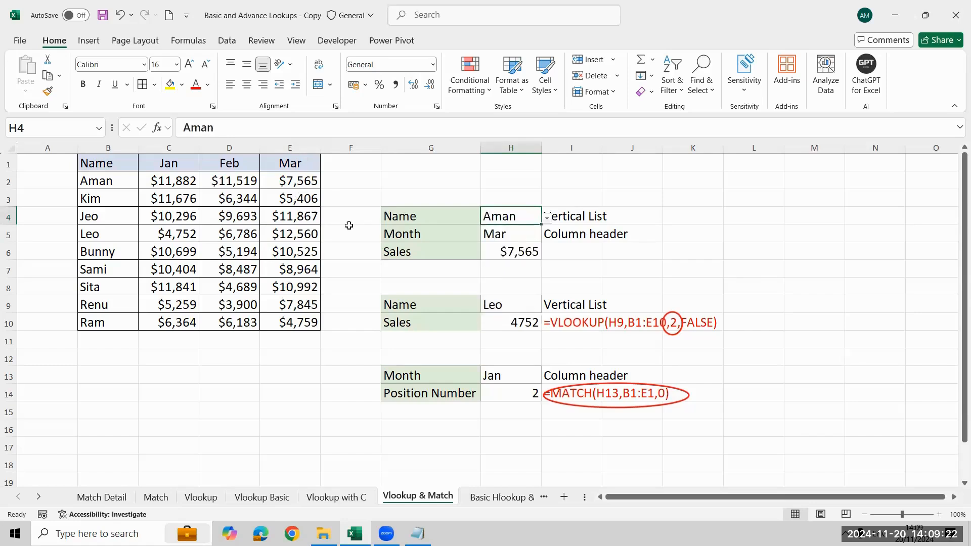
- Show the formula of H6 in I6 with =FORMULATEXT(H6) and colour that text red
click(582, 254)
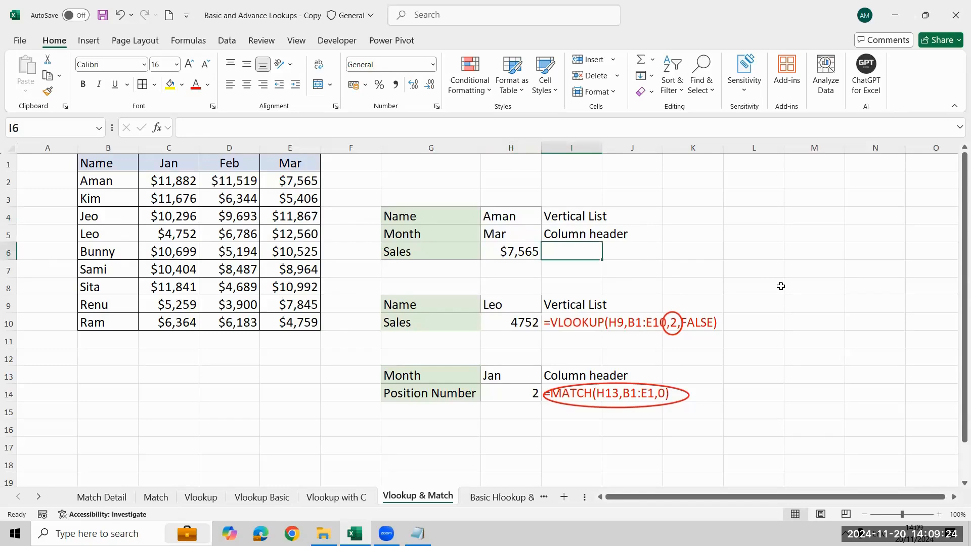
text(=form)
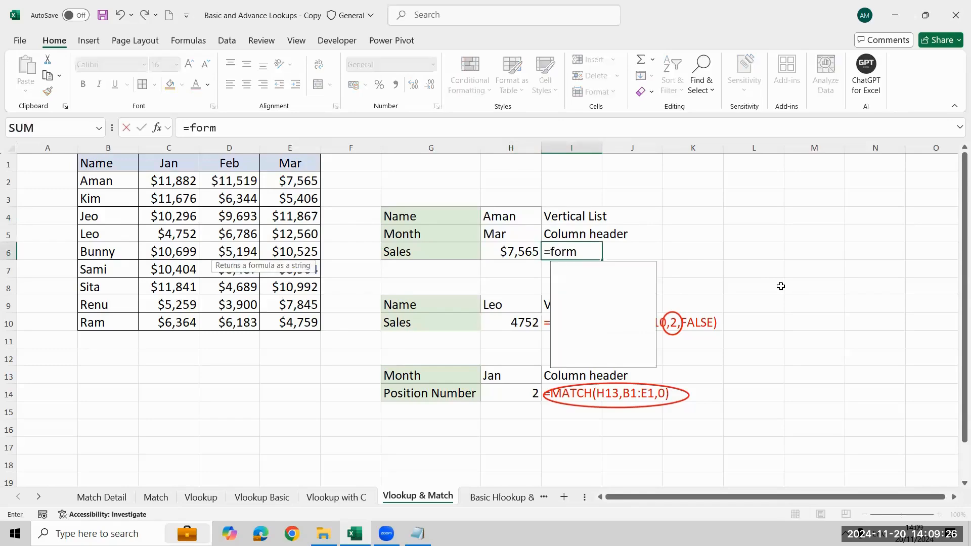
key(Tab)
key(Left)
key(Return)
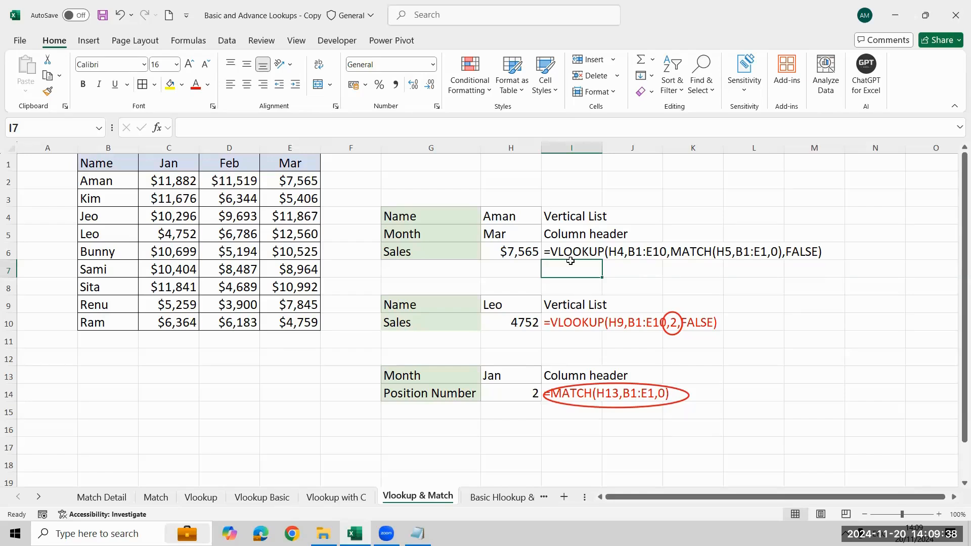
key(Up)
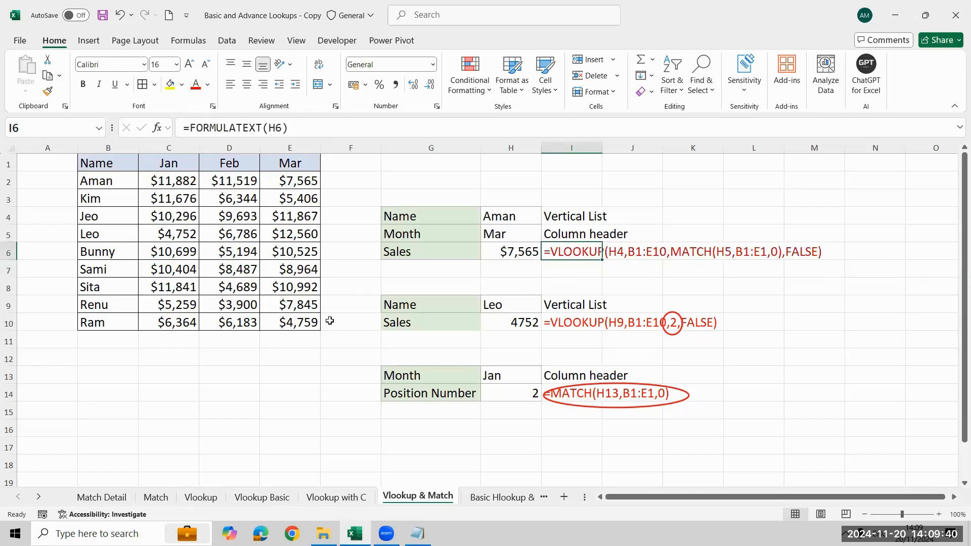
click(252, 401)
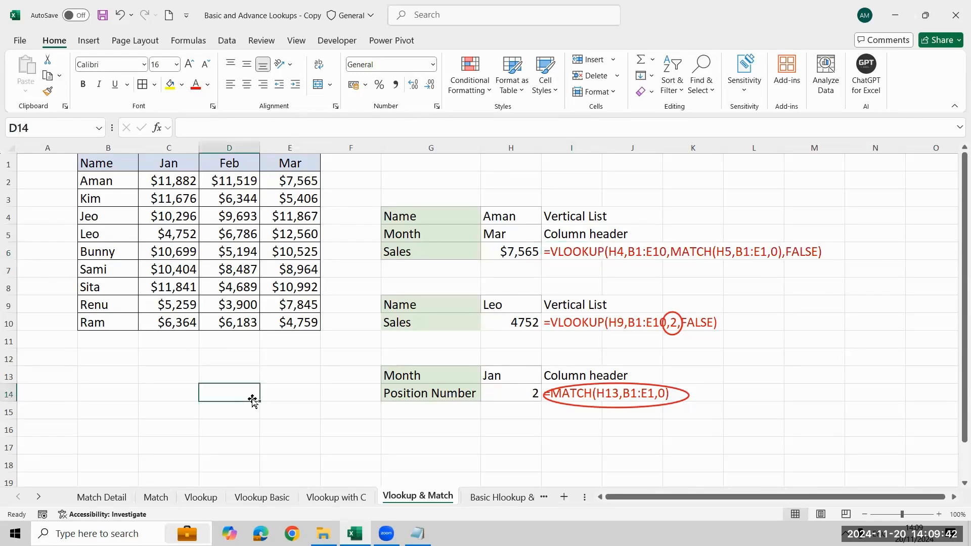